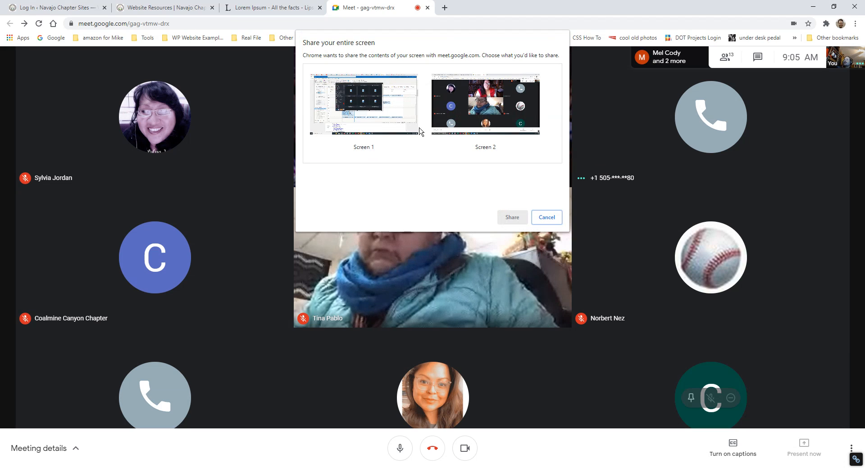
# - Share Screen 2 with everyone in the Meet call, then bring up the WordPress login tab
pyautogui.click(487, 118)
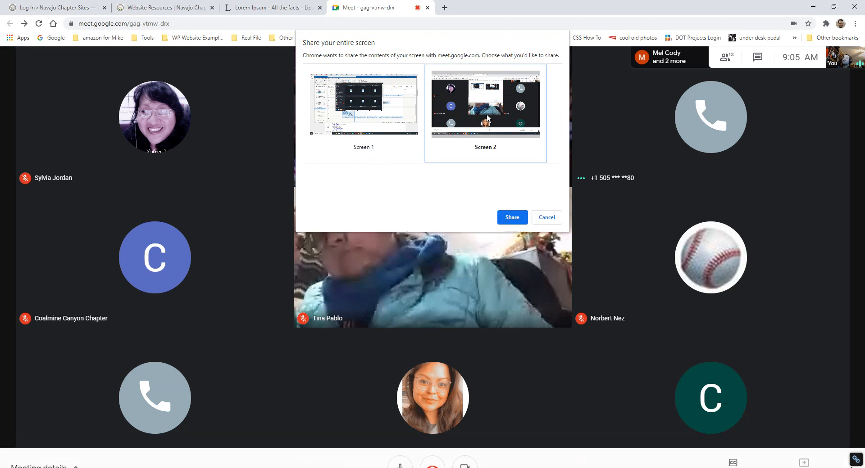
pyautogui.click(515, 221)
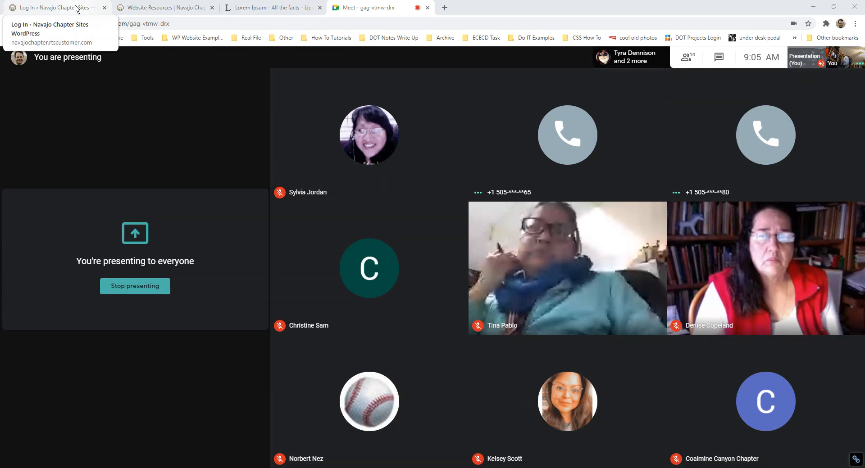
pyautogui.click(76, 8)
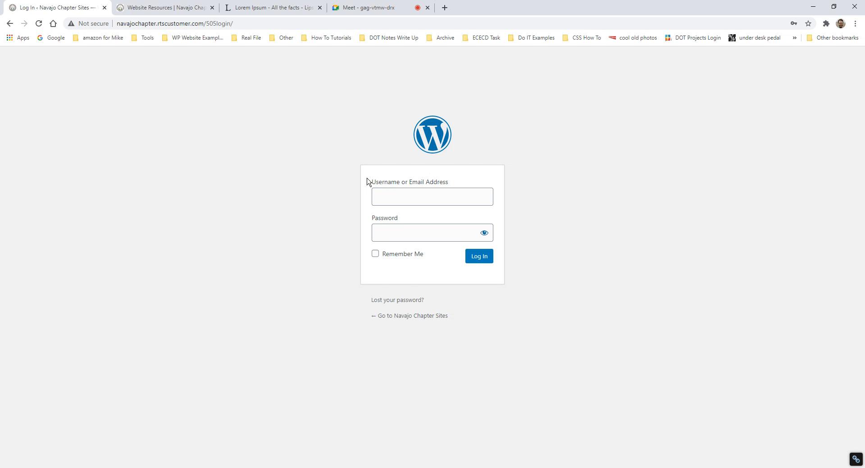
# - Scroll through the Website Resources page's training sections and return to its Table of Contents
pyautogui.click(165, 9)
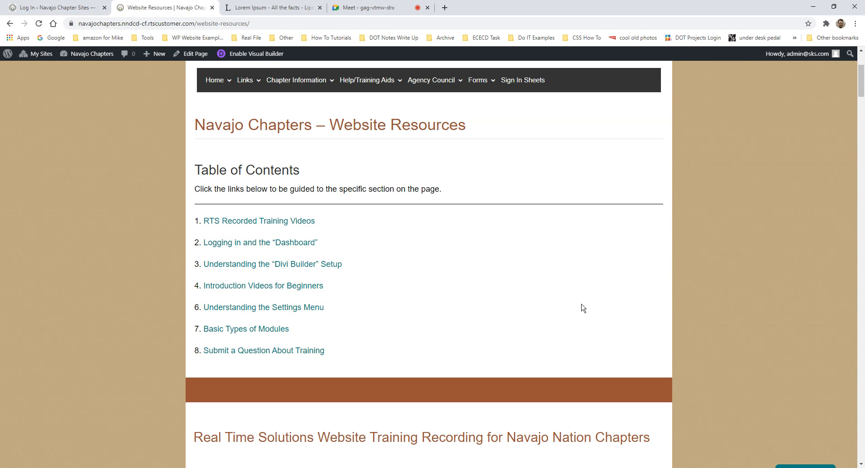
pyautogui.scroll(-1, 581, 306)
pyautogui.scroll(4, 582, 321)
pyautogui.scroll(-5, 581, 321)
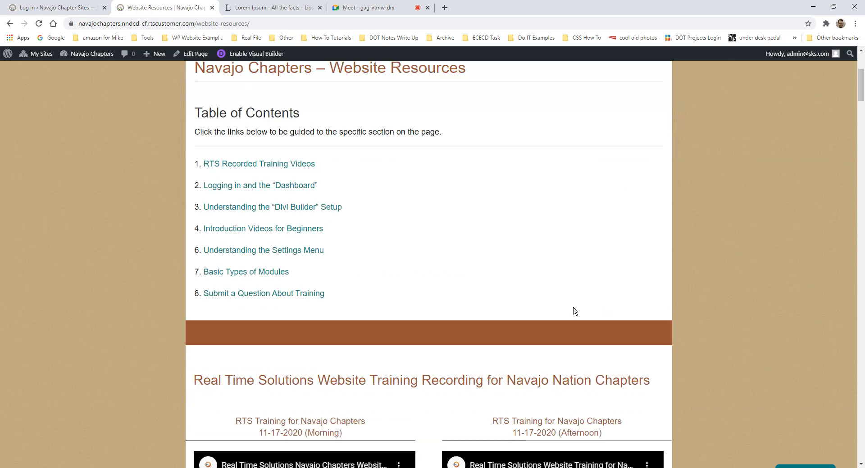
pyautogui.scroll(-2, 574, 311)
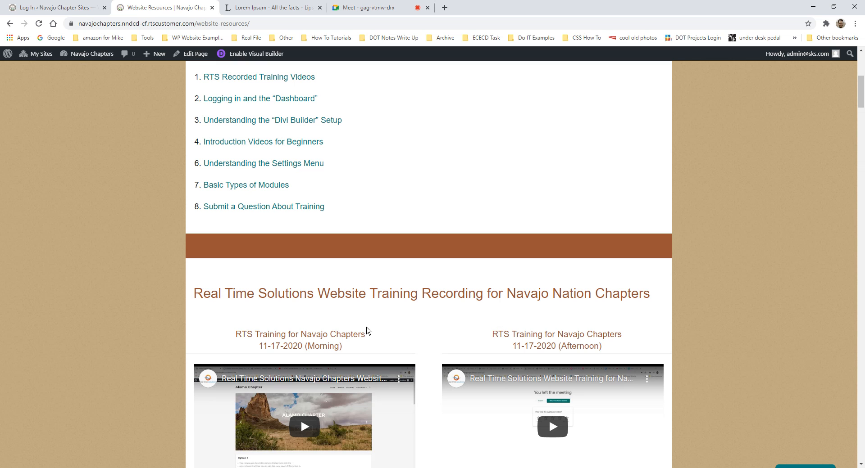
pyautogui.scroll(-3, 550, 297)
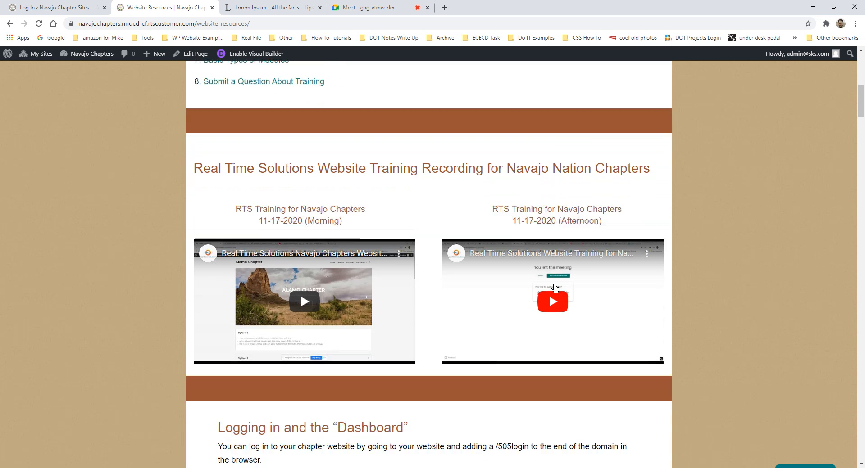
pyautogui.scroll(-1, 555, 289)
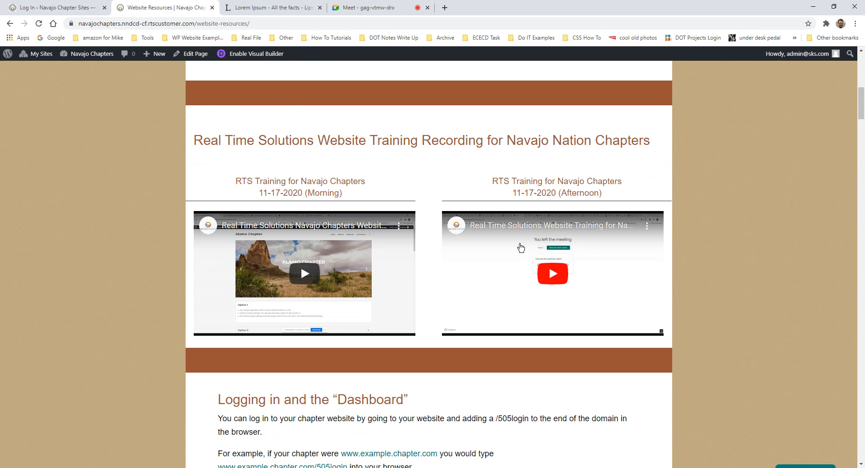
pyautogui.scroll(2, 586, 253)
pyautogui.scroll(2, 572, 268)
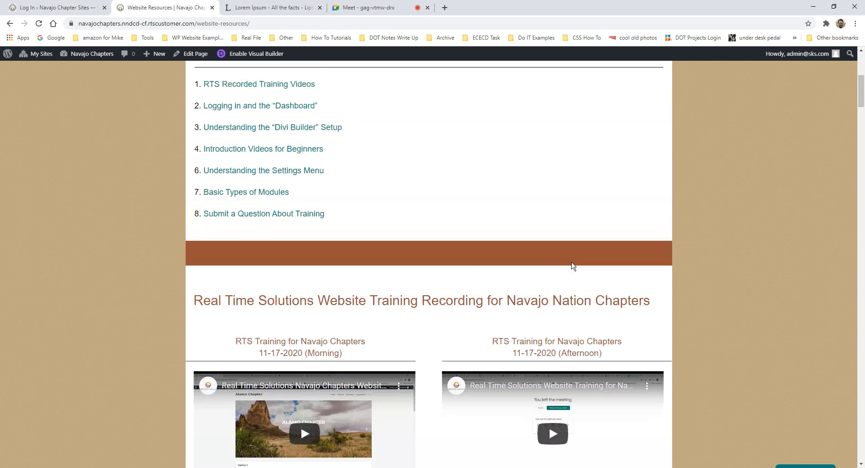
pyautogui.scroll(3, 571, 266)
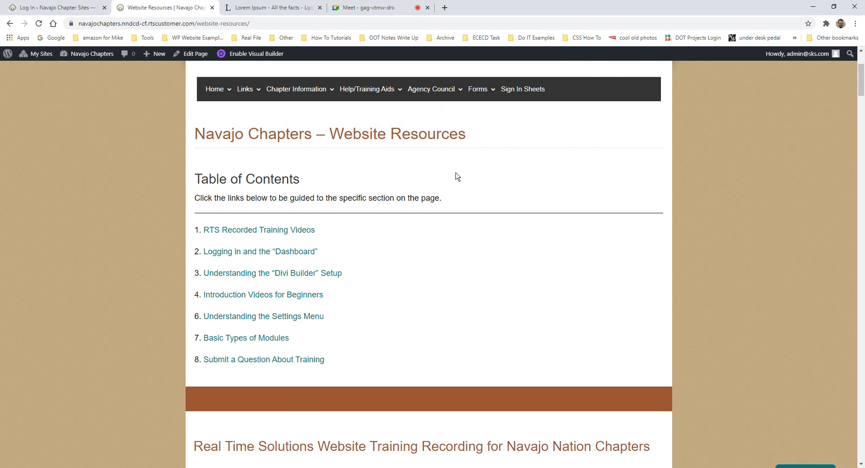
pyautogui.scroll(1, 457, 176)
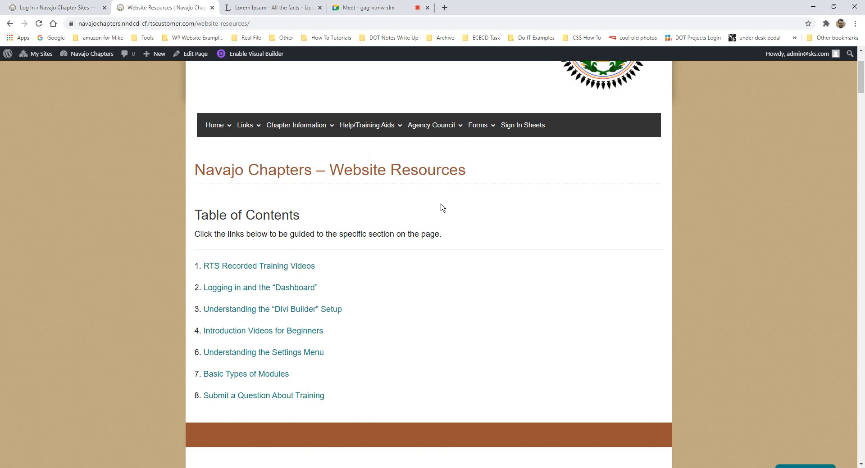
pyautogui.scroll(-1, 442, 207)
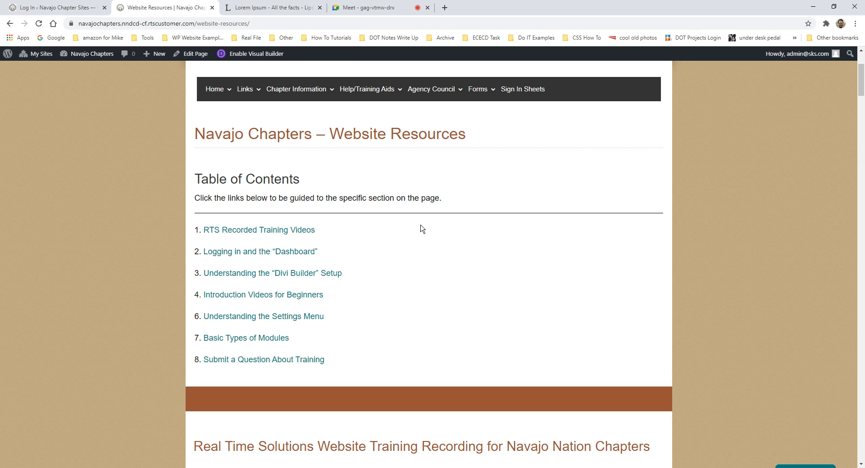
pyautogui.scroll(-1, 440, 252)
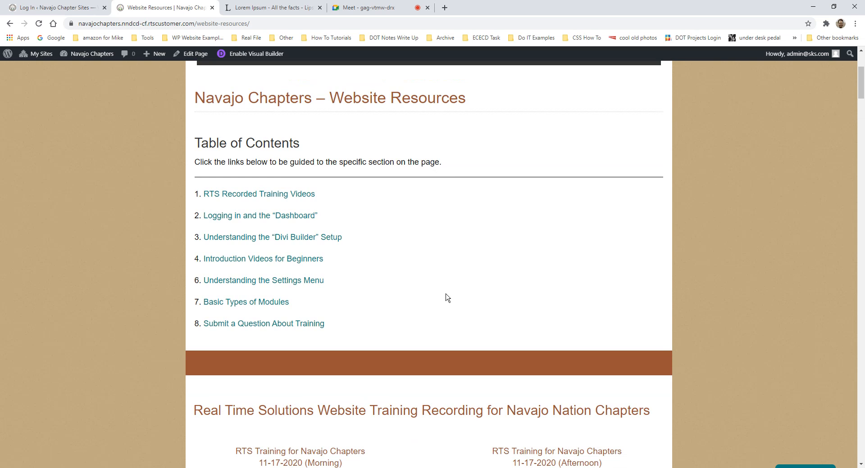
pyautogui.scroll(-3, 451, 293)
pyautogui.scroll(2, 452, 288)
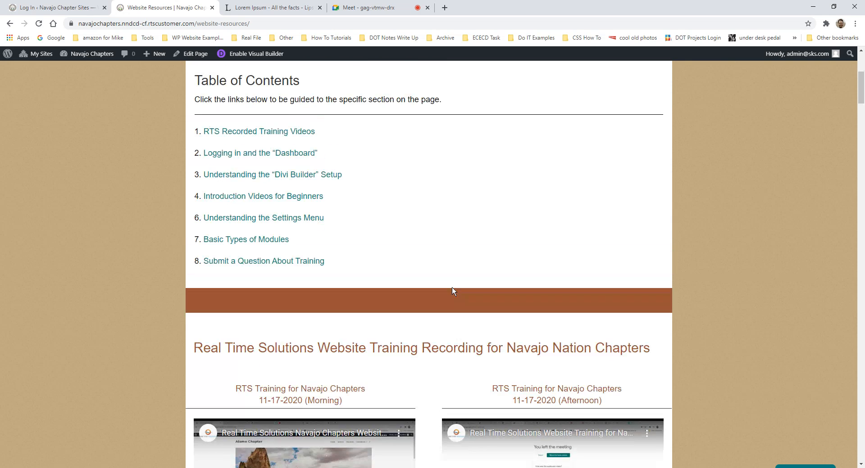
pyautogui.scroll(-12, 442, 290)
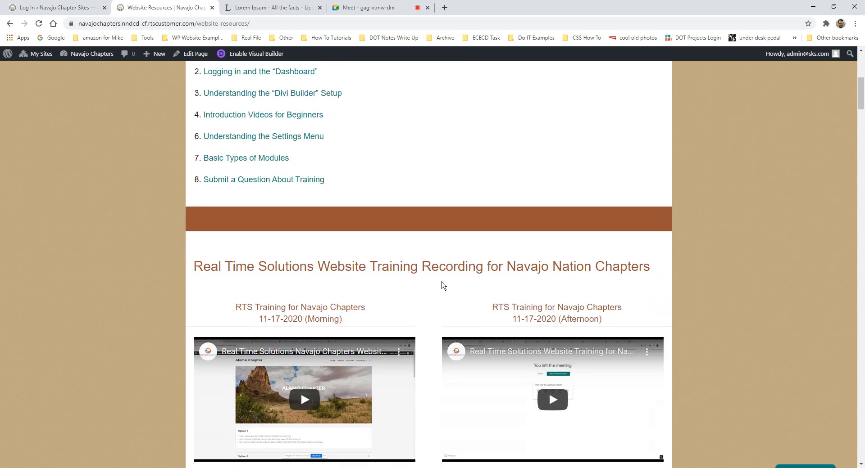
pyautogui.scroll(-20, 448, 284)
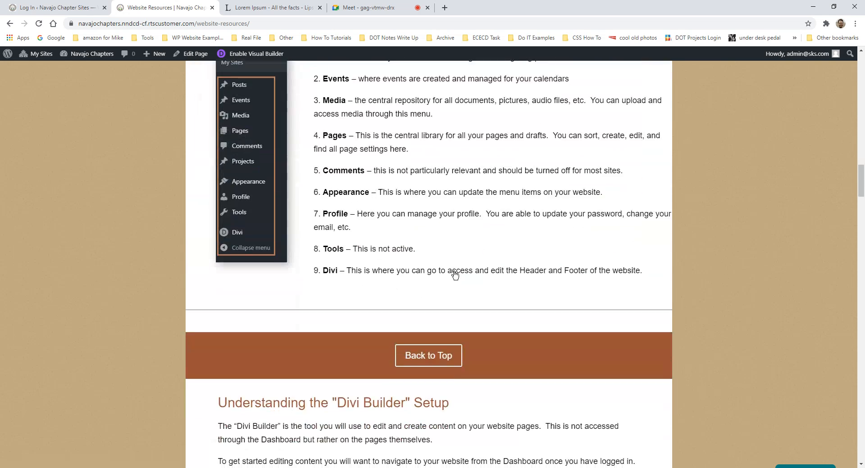
pyautogui.scroll(-15, 455, 286)
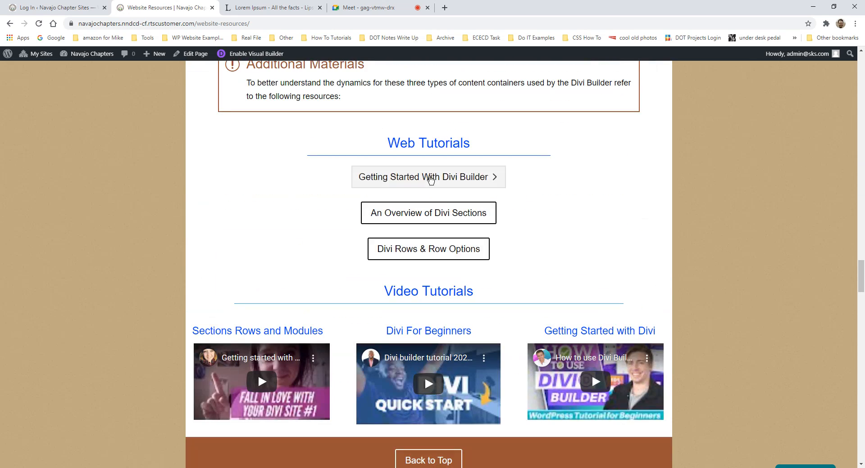
pyautogui.scroll(-8, 487, 391)
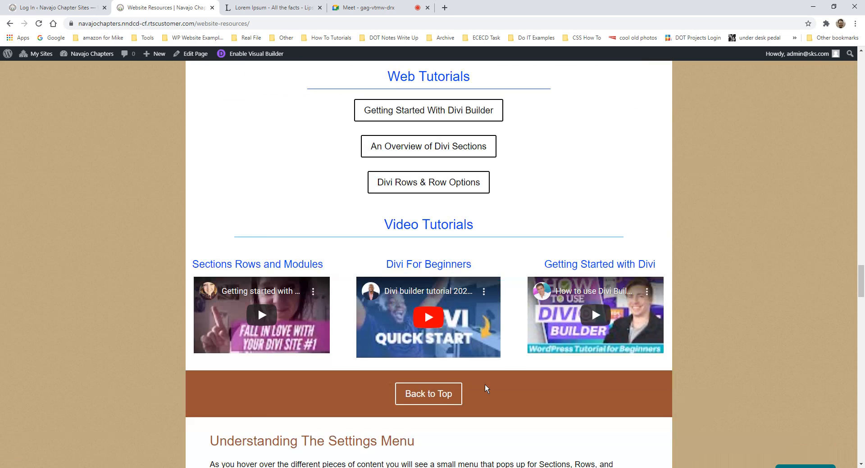
pyautogui.scroll(15, 516, 375)
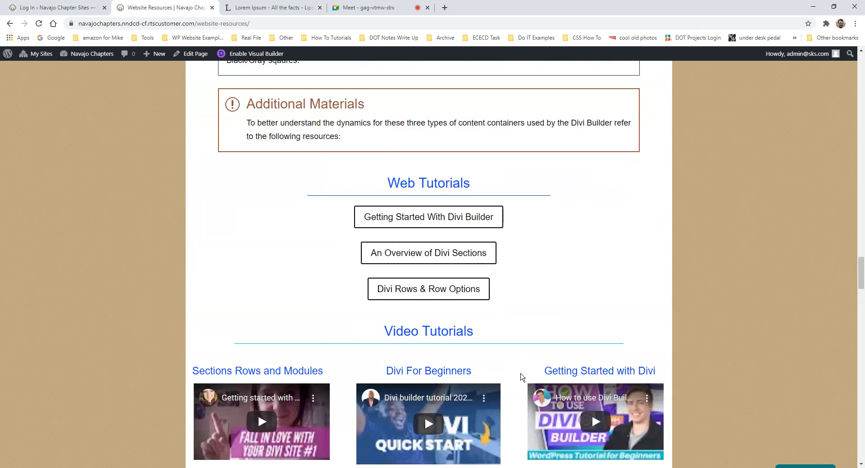
pyautogui.scroll(12, 515, 374)
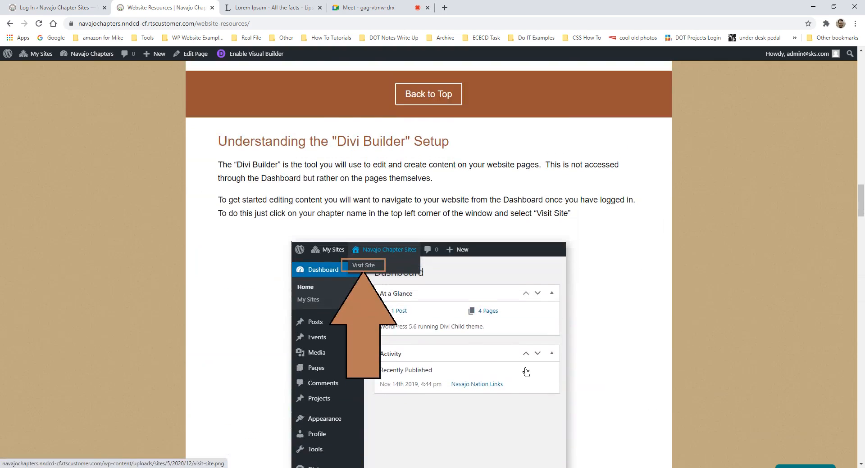
pyautogui.scroll(15, 527, 366)
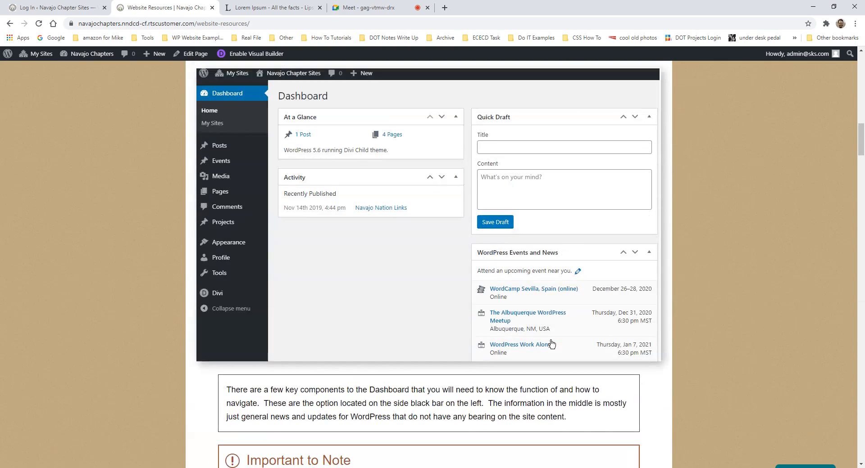
pyautogui.scroll(3, 549, 346)
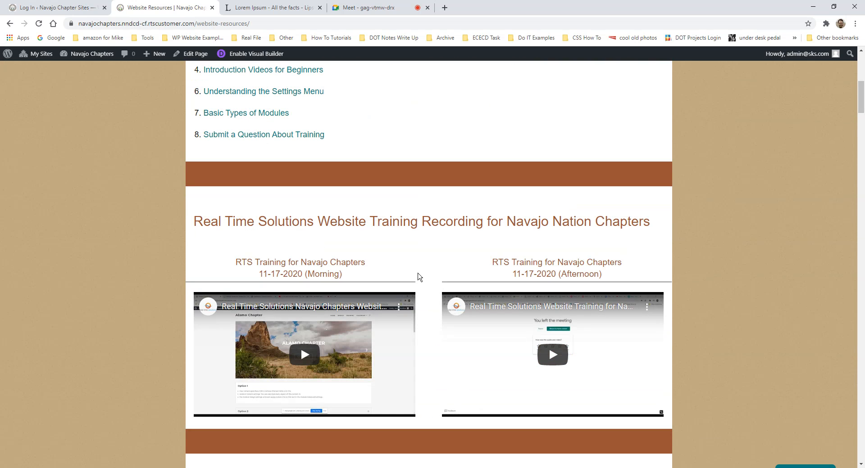
pyautogui.scroll(5, 418, 276)
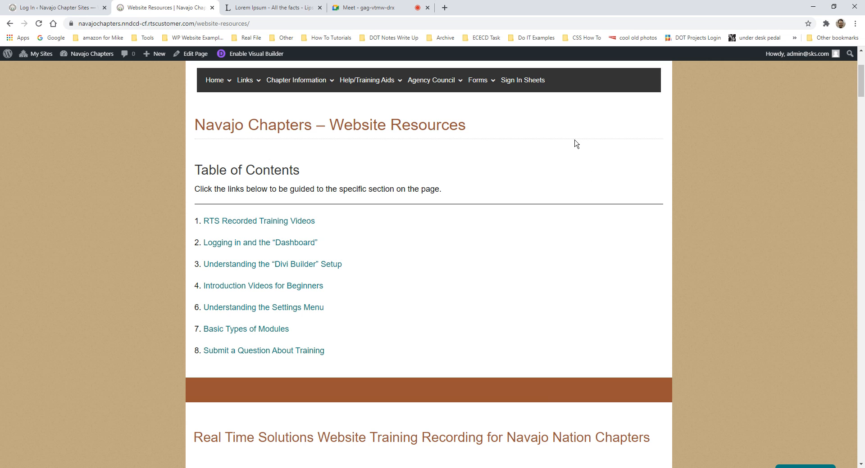
pyautogui.scroll(-7, 500, 200)
pyautogui.scroll(3, 511, 199)
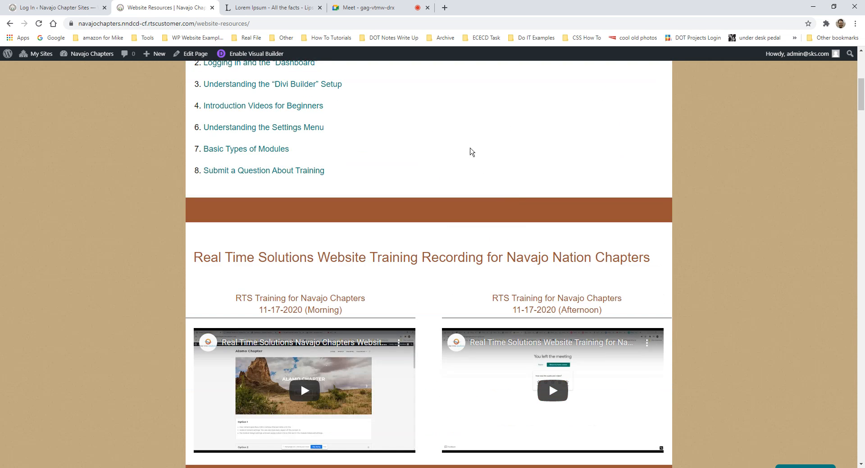
pyautogui.scroll(3, 471, 151)
# - Log in with the saved test account's username and password, and let Chrome save the password
pyautogui.click(57, 8)
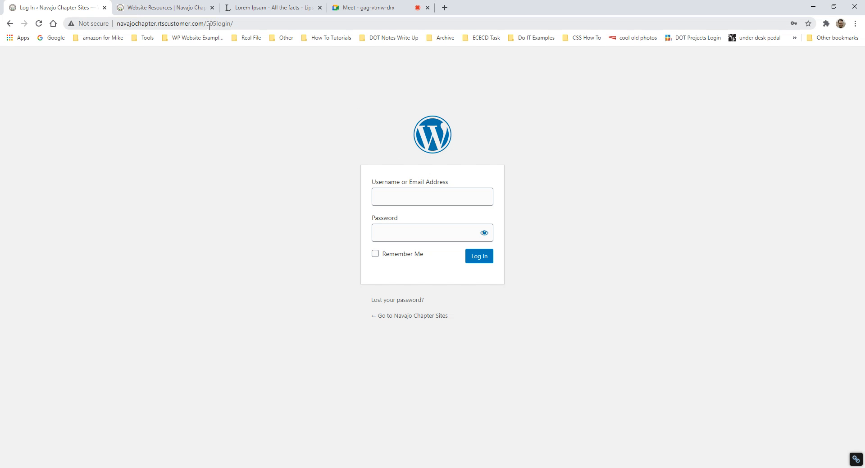
pyautogui.moveTo(207, 25); pyautogui.dragTo(249, 25)
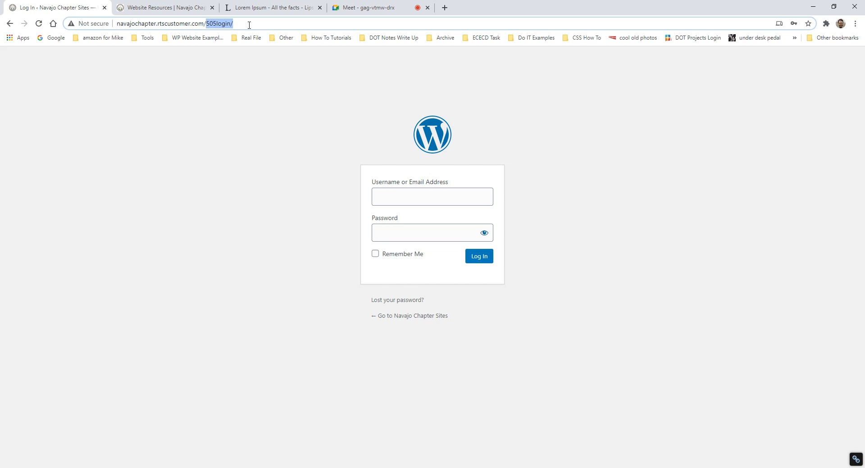
pyautogui.click(424, 200)
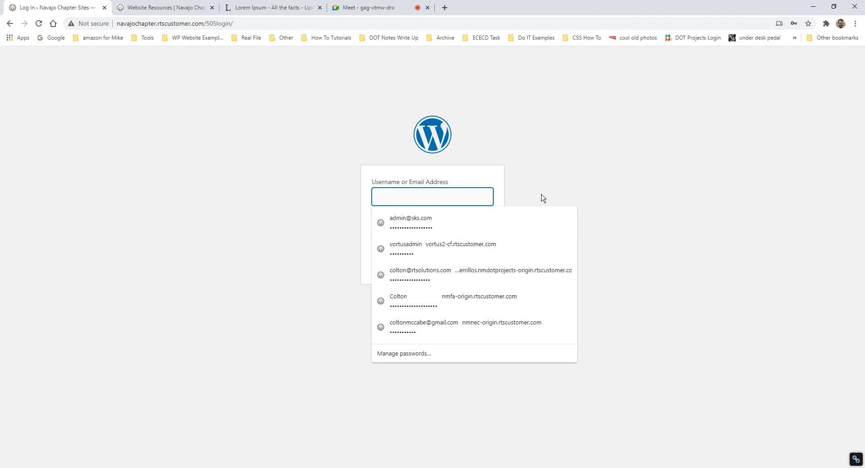
pyautogui.write('stand')
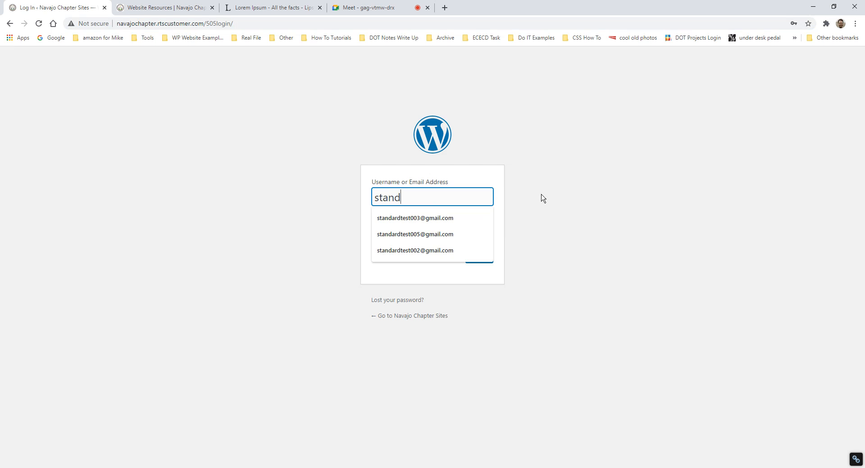
pyautogui.click(451, 218)
pyautogui.click(445, 231)
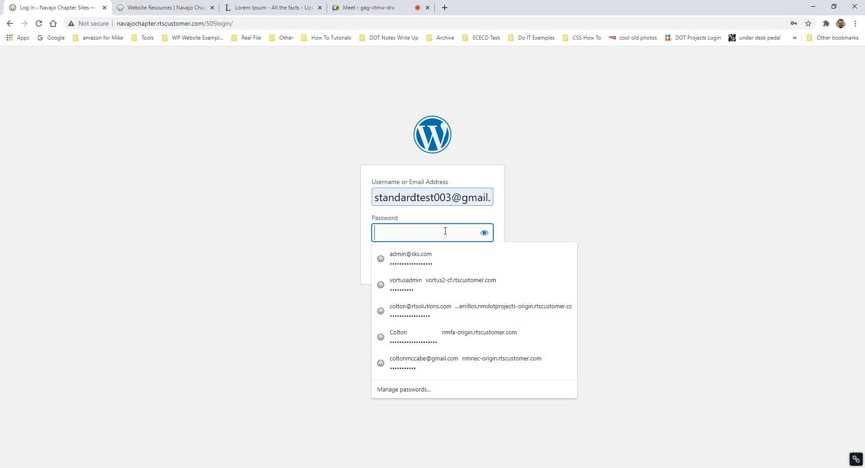
pyautogui.write('•••')
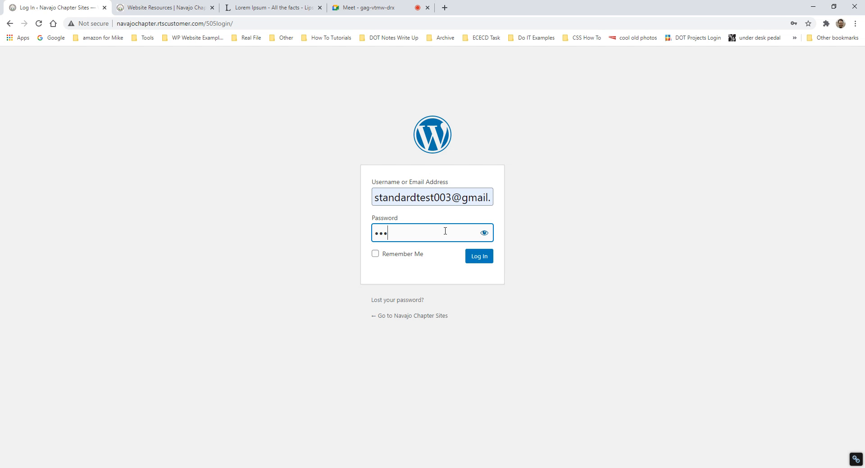
pyautogui.write('•••••••••••')
pyautogui.press('Return')
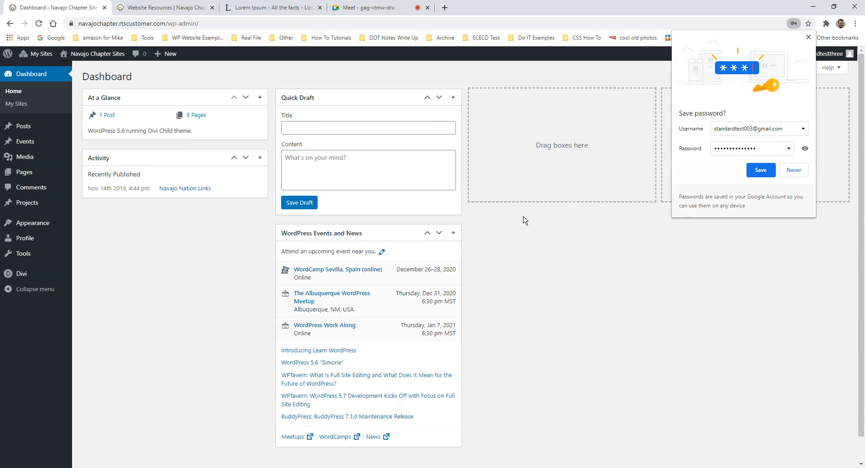
pyautogui.click(765, 171)
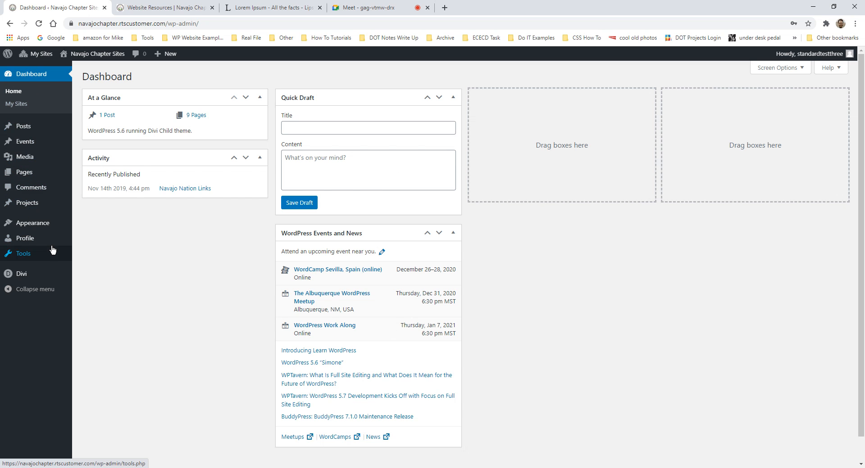
# - Go to Media > Library from the admin sidebar
pyautogui.moveTo(43, 125)
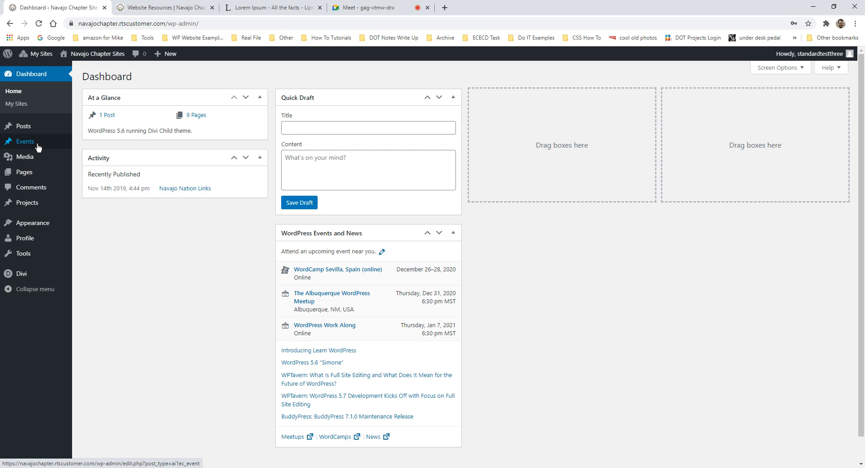
pyautogui.moveTo(25, 163)
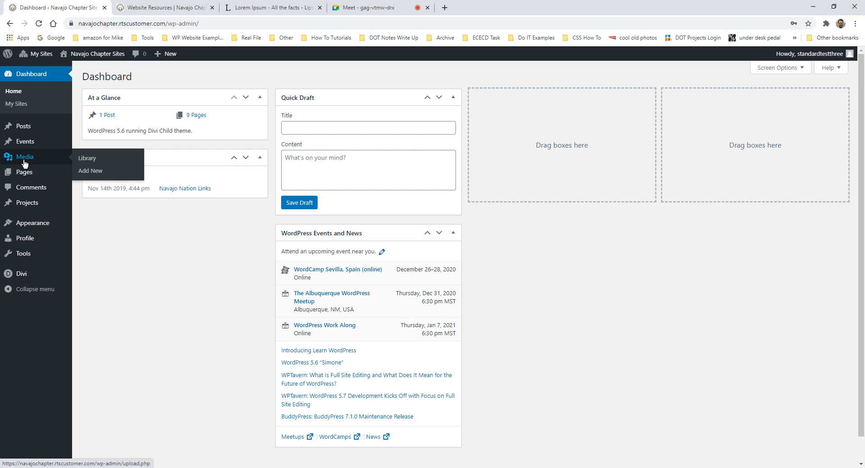
pyautogui.click(85, 162)
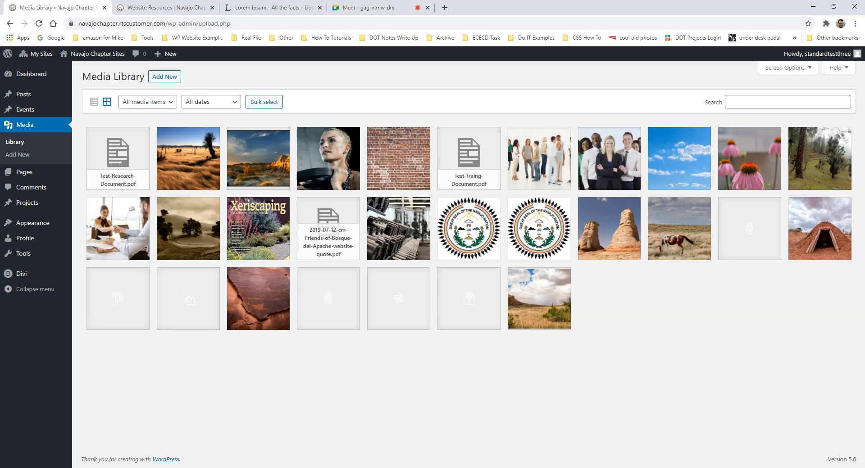
# - Reveal the Add New upload area and open Test-Traing-Document.pdf's attachment details
pyautogui.click(791, 102)
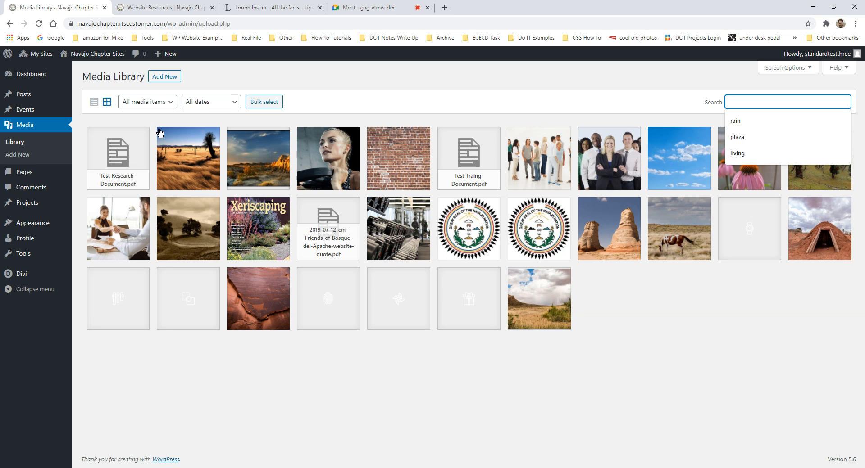
pyautogui.click(165, 77)
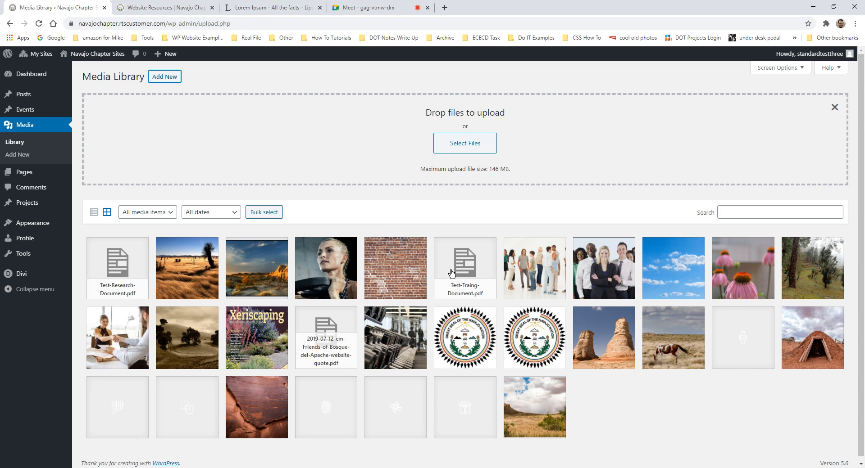
pyautogui.click(455, 273)
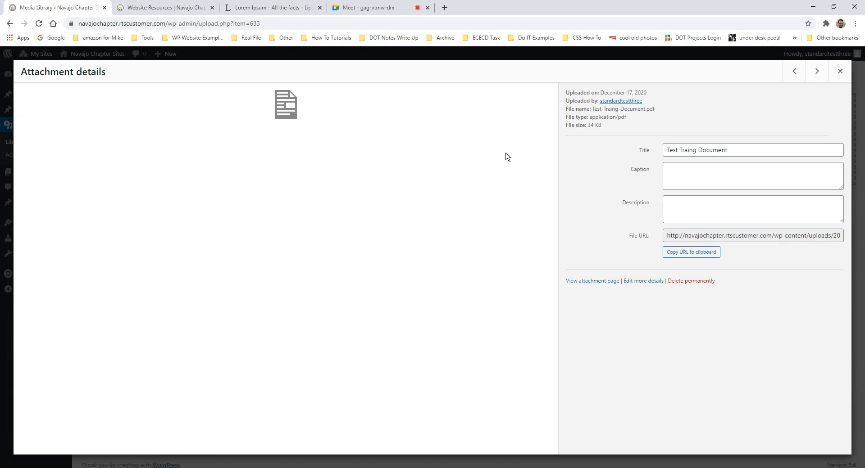
# - Load Test-Traing-Document.pdf's file URL in a new tab, then close that tab
pyautogui.moveTo(671, 240); pyautogui.dragTo(845, 248)
pyautogui.hotkey('ctrl', 'c')
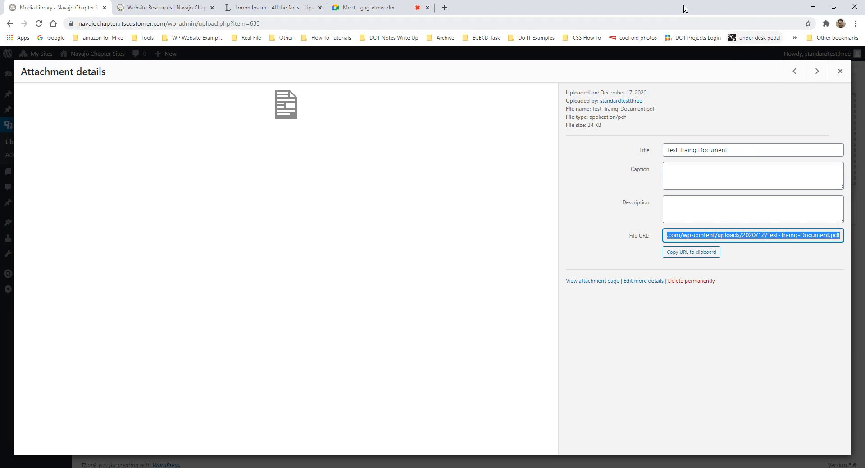
pyautogui.click(445, 8)
pyautogui.hotkey('ctrl', 'v')
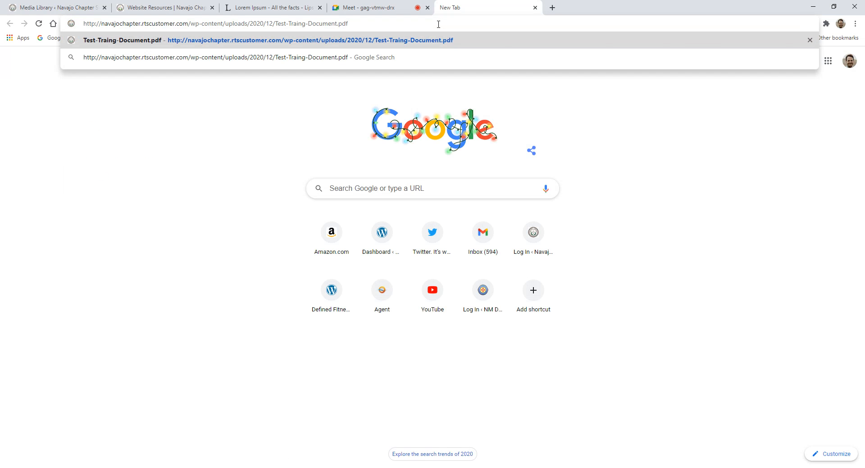
pyautogui.press('Return')
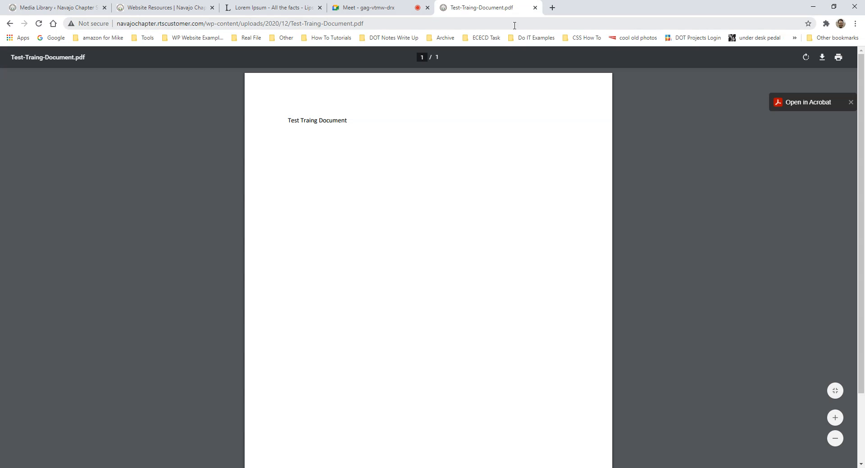
pyautogui.click(535, 8)
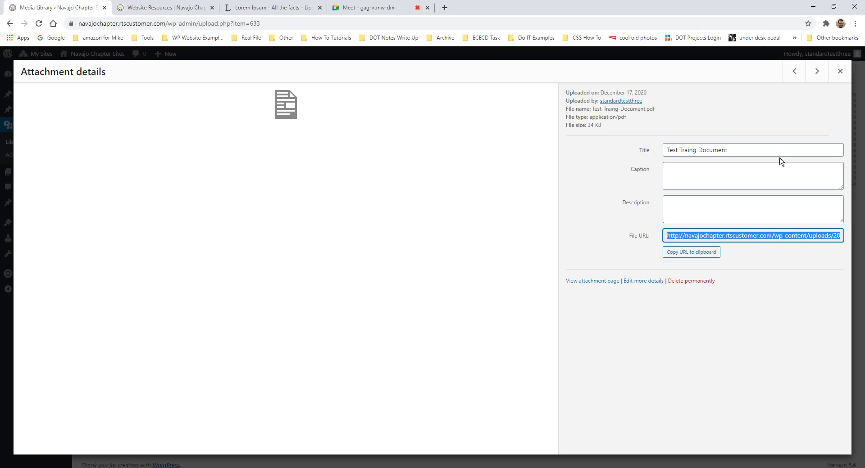
# - Close the attachment details, go to Pages > All Pages, and sort the list by Title
pyautogui.click(839, 71)
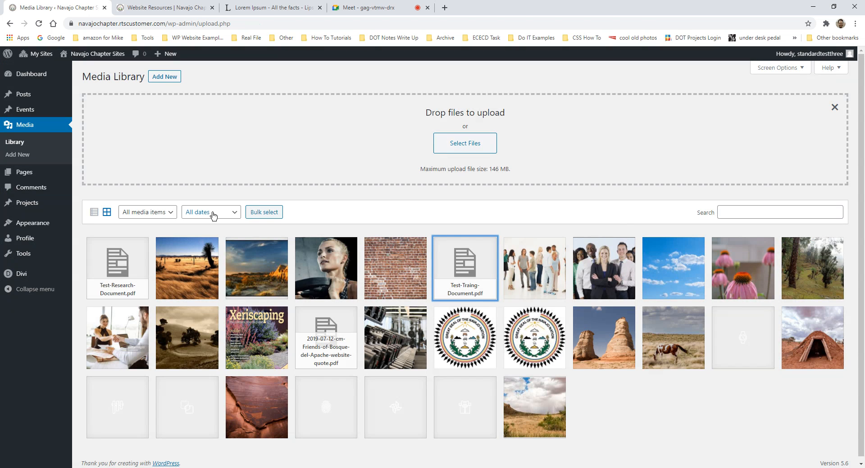
pyautogui.scroll(-1, 429, 251)
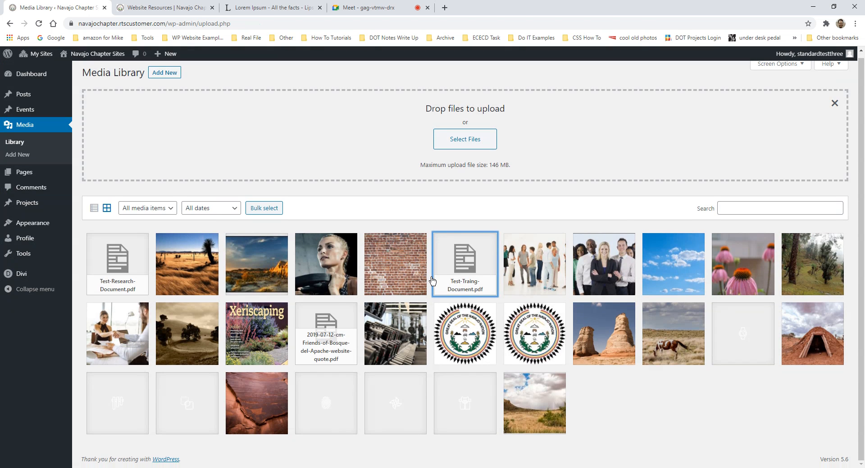
pyautogui.moveTo(33, 175)
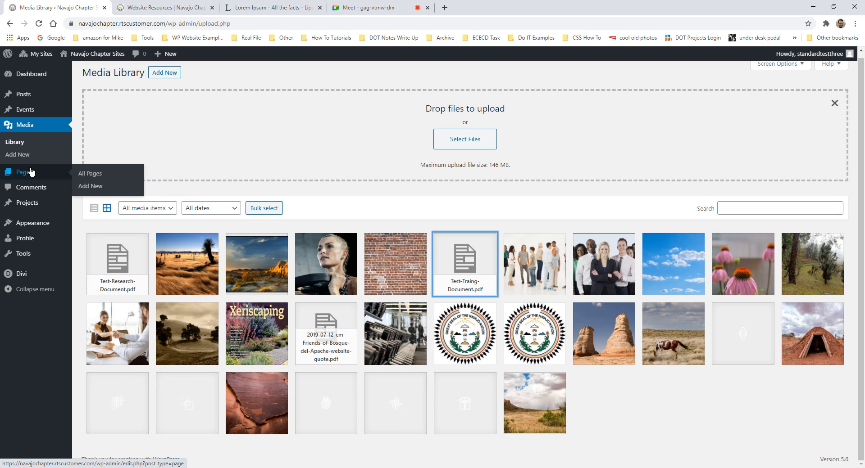
pyautogui.click(32, 174)
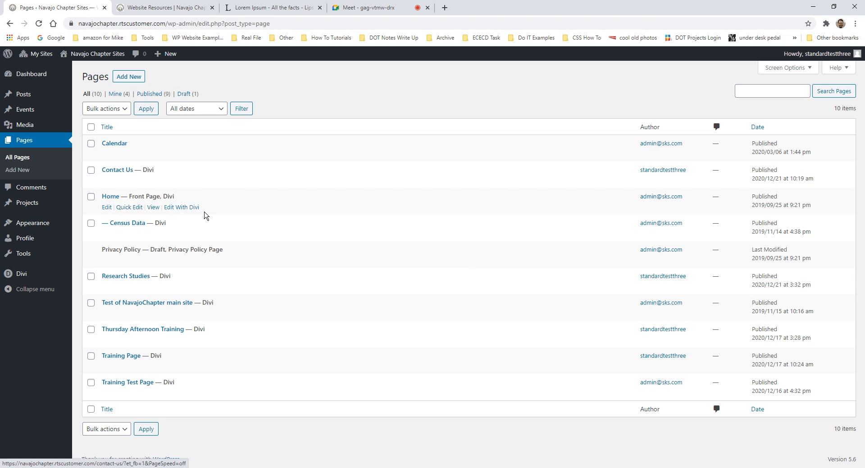
pyautogui.click(109, 128)
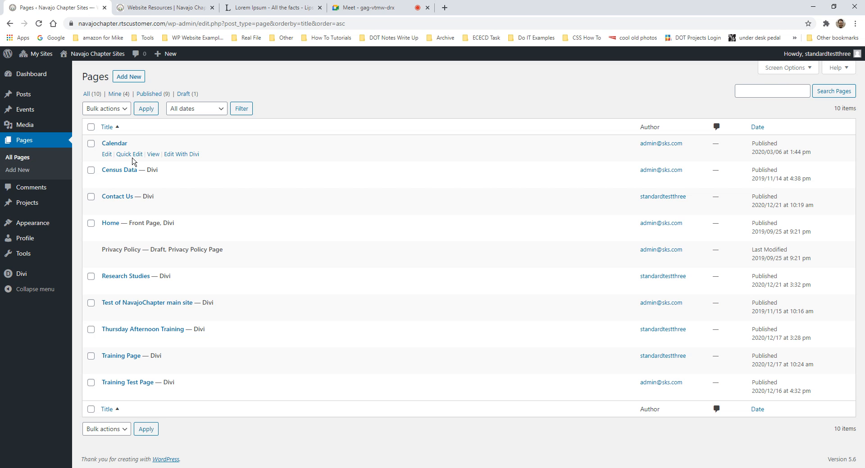
# - Open Quick Edit for the Calendar page
pyautogui.click(130, 154)
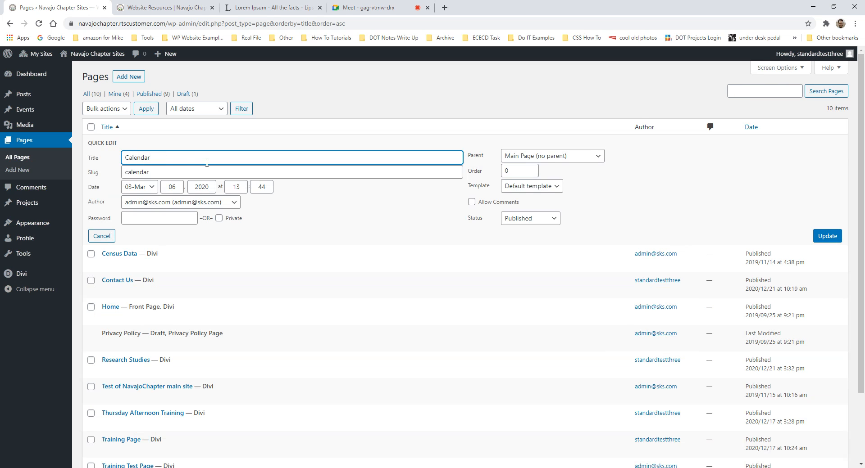
# - Check the Calendar title, slug 'calendar' and Published status, then cancel Quick Edit
pyautogui.doubleClick(158, 158)
pyautogui.doubleClick(157, 175)
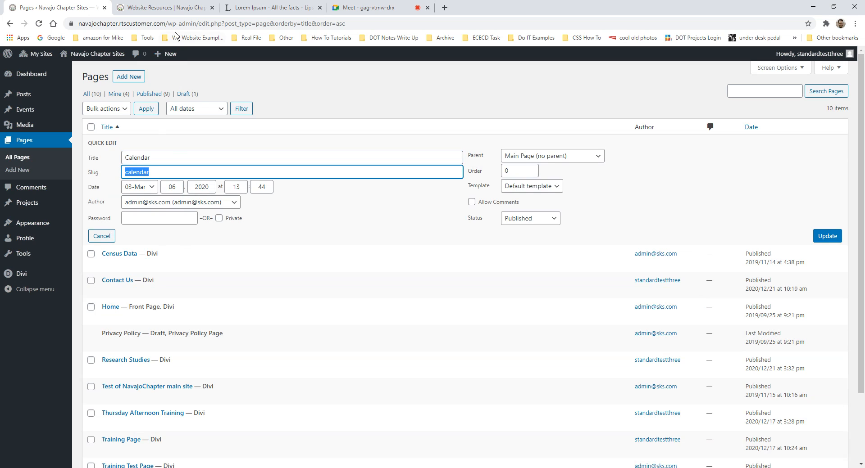
pyautogui.moveTo(168, 24); pyautogui.dragTo(346, 23)
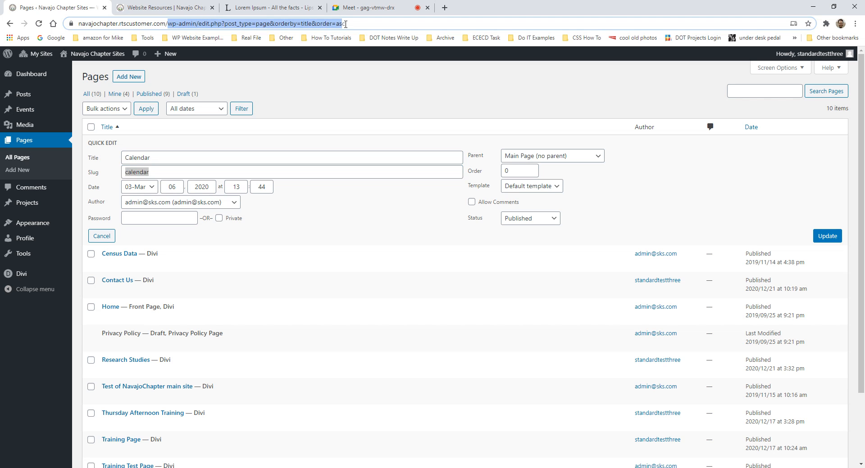
pyautogui.click(189, 172)
pyautogui.click(544, 220)
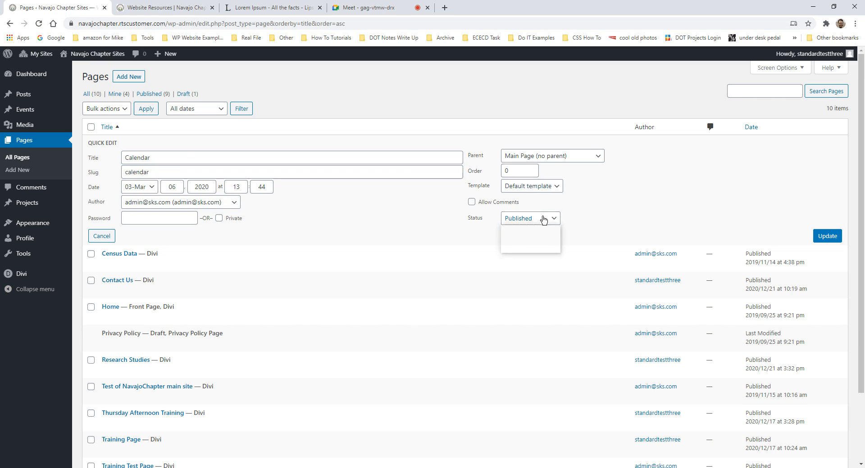
pyautogui.click(635, 205)
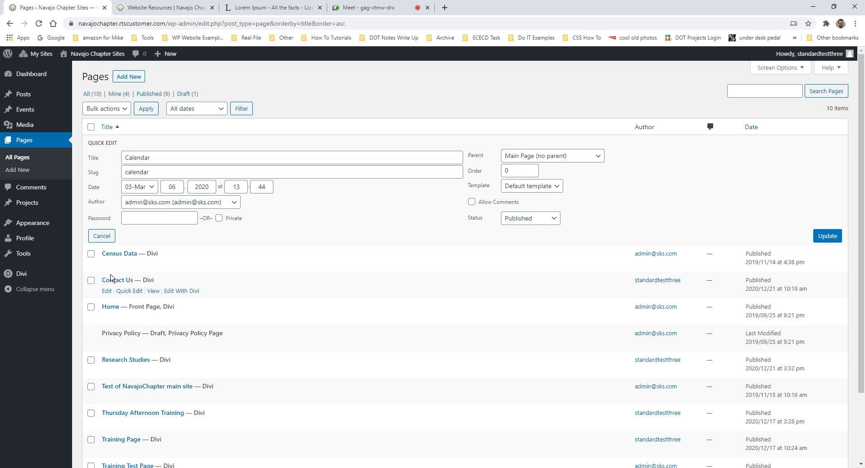
pyautogui.click(108, 238)
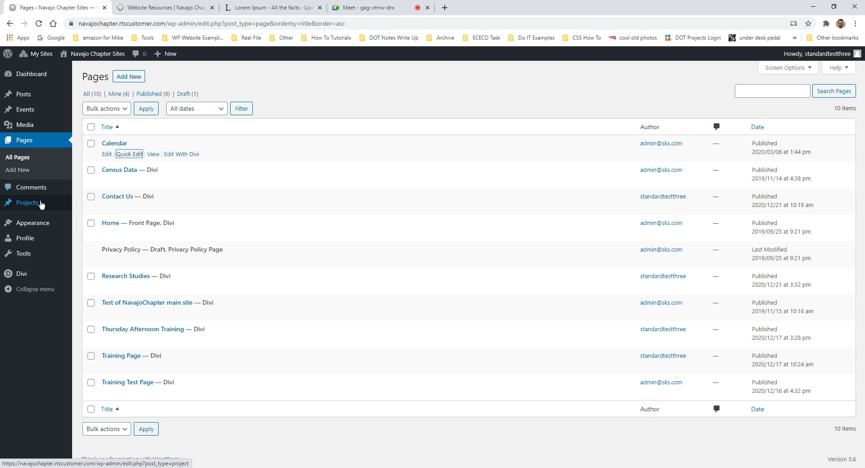
# - Go to Appearance > Menus to view the Primary Navigation menu structure
pyautogui.moveTo(40, 206)
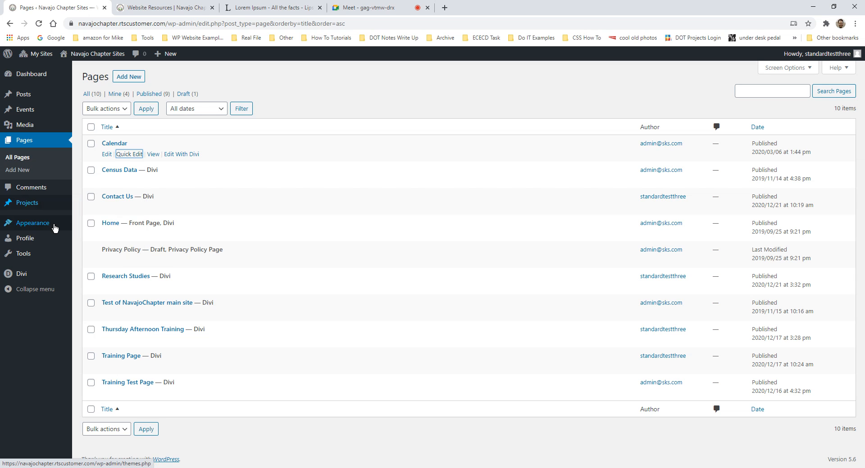
pyautogui.moveTo(28, 230)
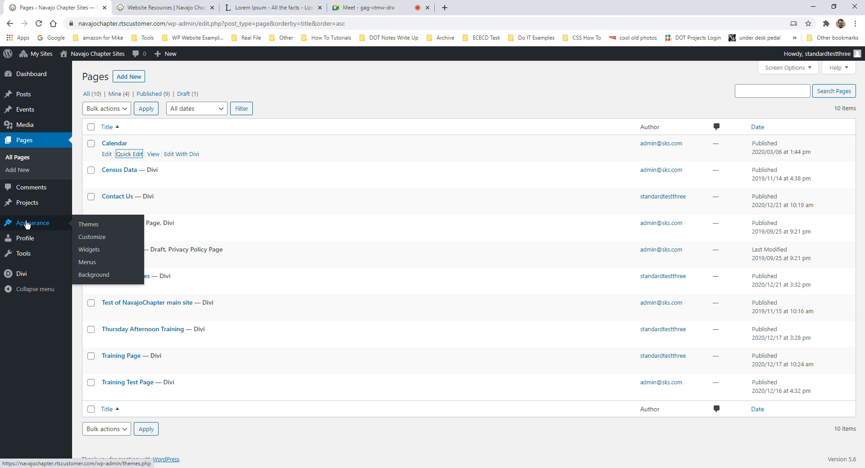
pyautogui.click(90, 268)
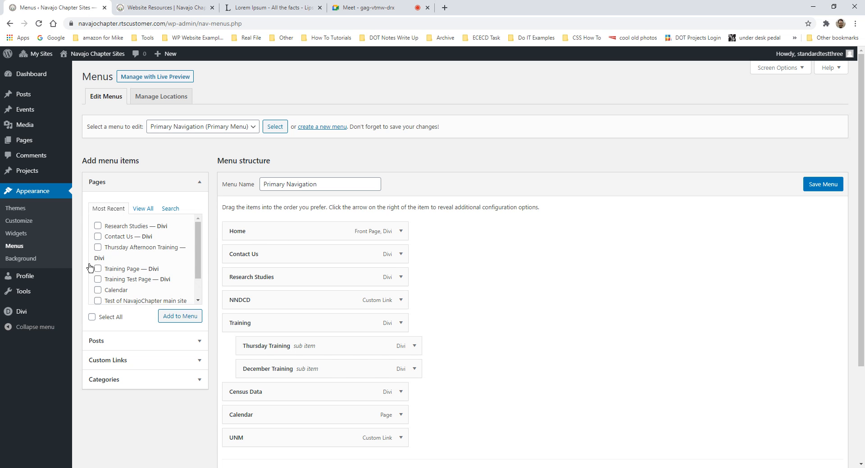
# - Scroll past the Primary Navigation menu settings and go to the admin Tools page
pyautogui.scroll(-2, 90, 268)
pyautogui.scroll(-3, 391, 352)
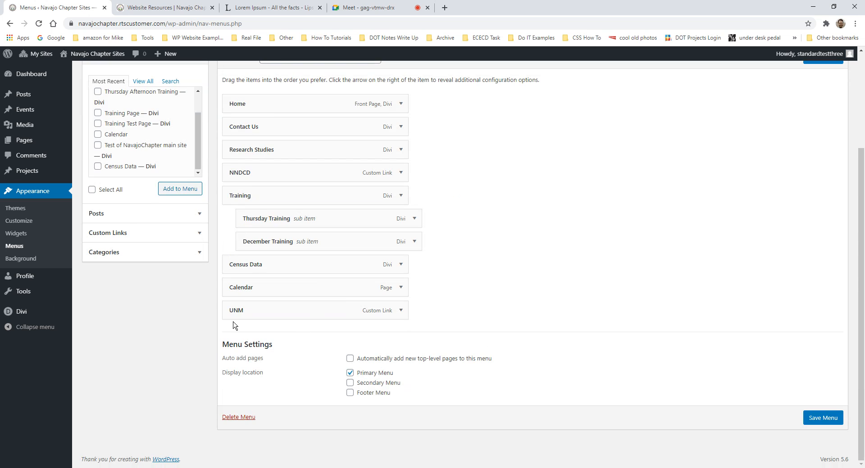
pyautogui.click(26, 295)
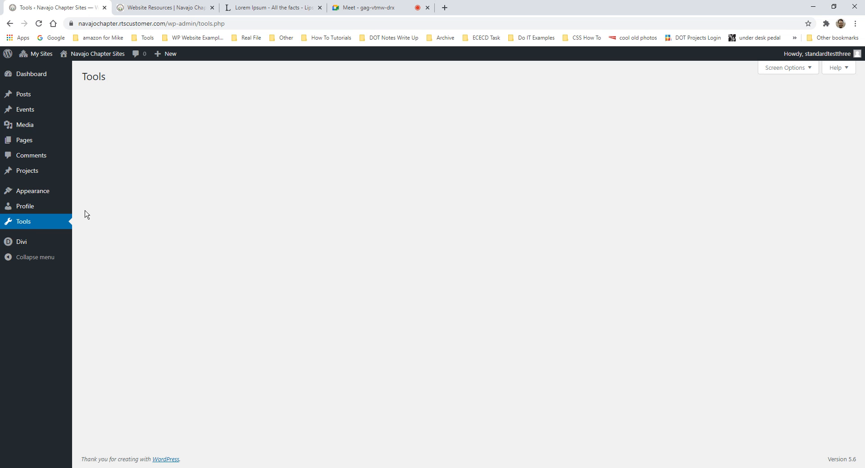
# - View the default website template in Divi Theme Builder, go to the Dashboard, then switch to Website Resources
pyautogui.moveTo(26, 241)
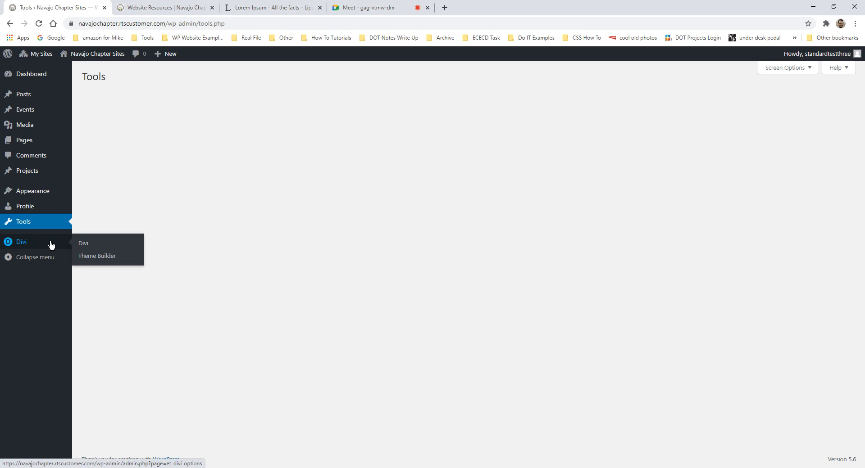
pyautogui.click(102, 257)
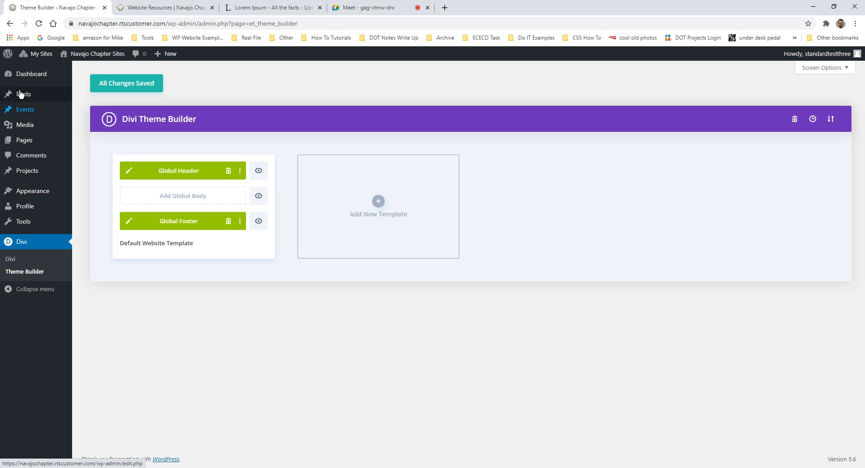
pyautogui.click(27, 79)
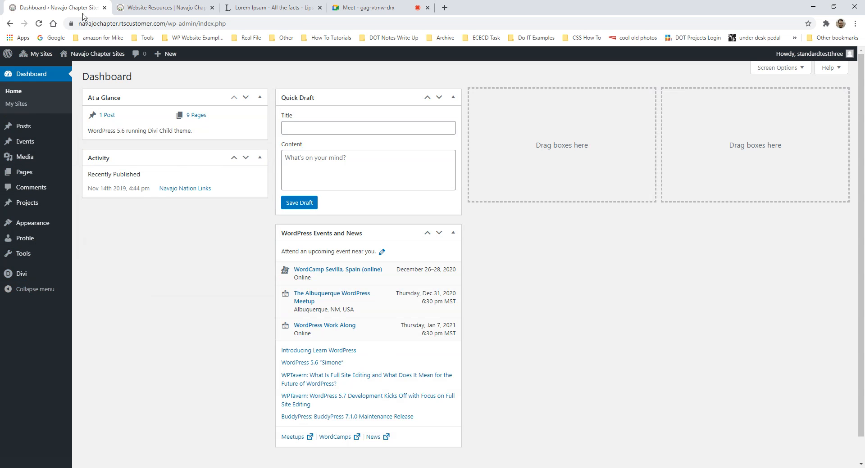
pyautogui.click(178, 8)
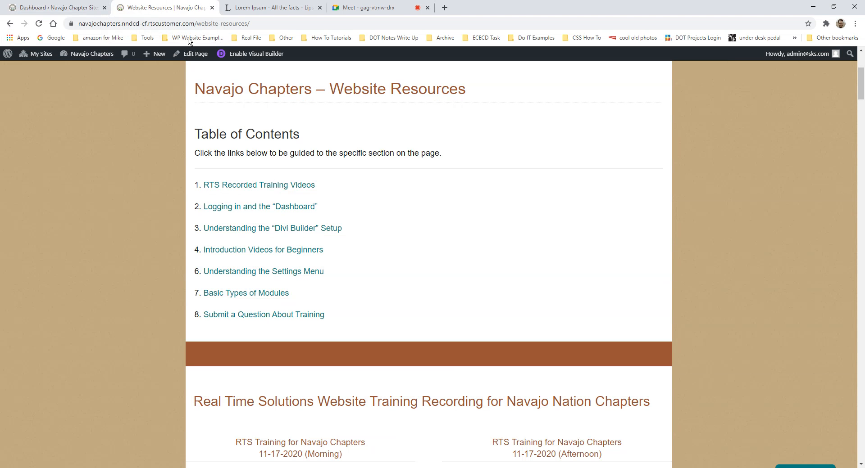
pyautogui.scroll(-9, 355, 174)
pyautogui.scroll(5, 380, 166)
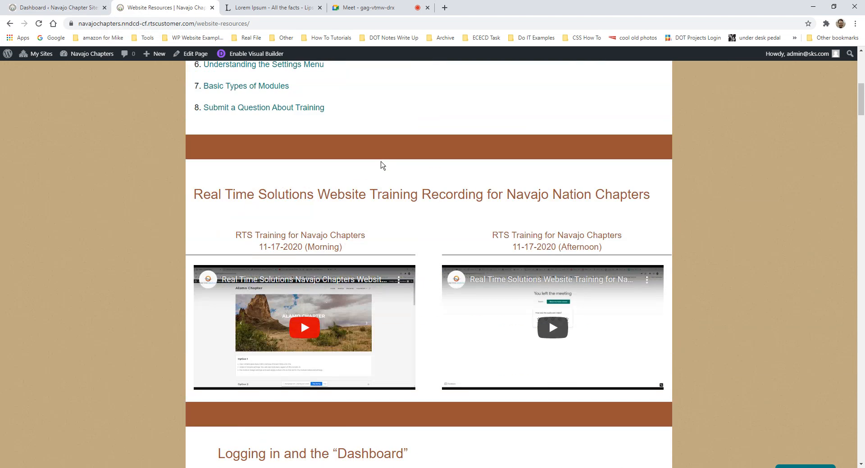
pyautogui.scroll(7, 380, 165)
pyautogui.scroll(-12, 367, 213)
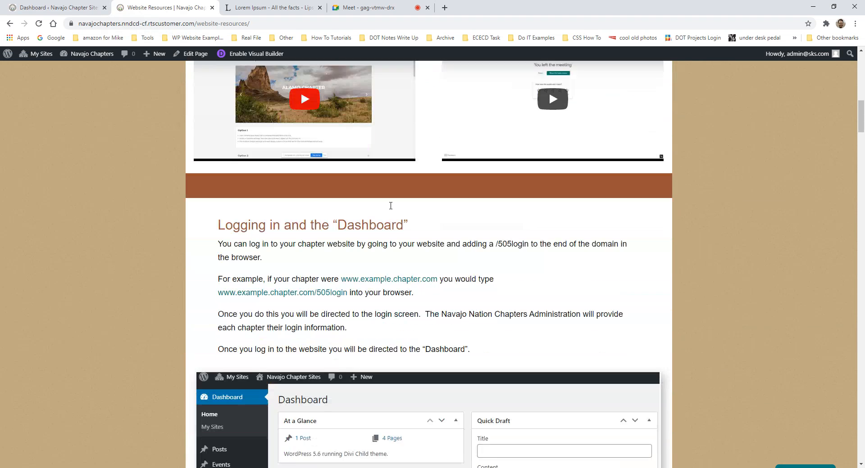
pyautogui.scroll(-2, 390, 206)
pyautogui.scroll(-3, 394, 168)
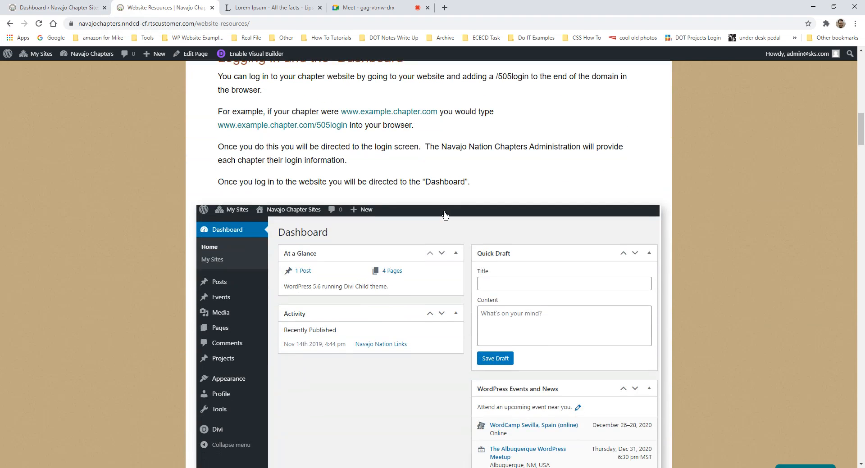
pyautogui.scroll(2, 445, 215)
pyautogui.moveTo(217, 131); pyautogui.dragTo(477, 241)
pyautogui.scroll(-10, 482, 226)
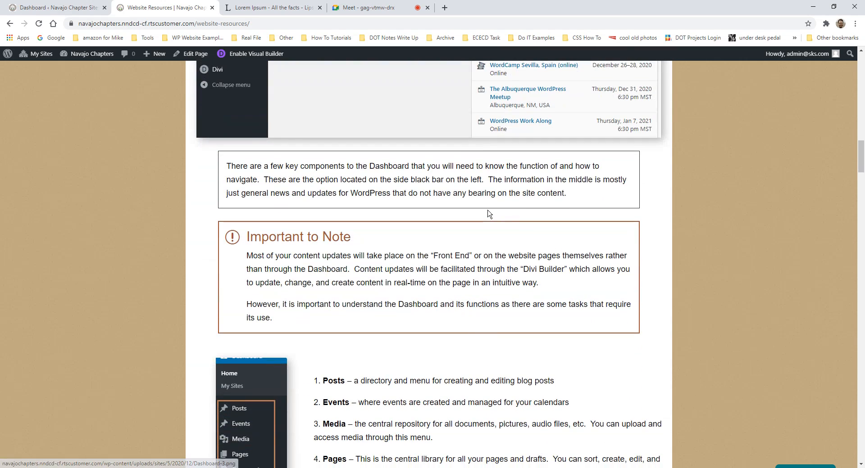
pyautogui.scroll(-6, 488, 214)
pyautogui.scroll(13, 486, 208)
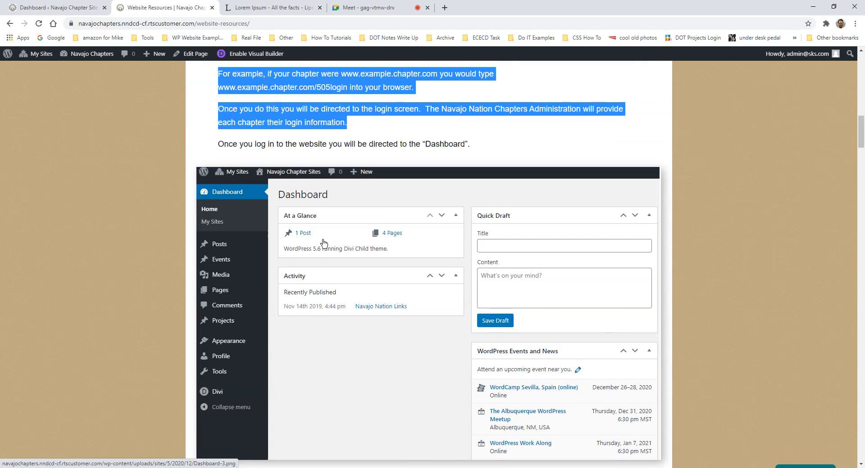
pyautogui.scroll(-11, 323, 243)
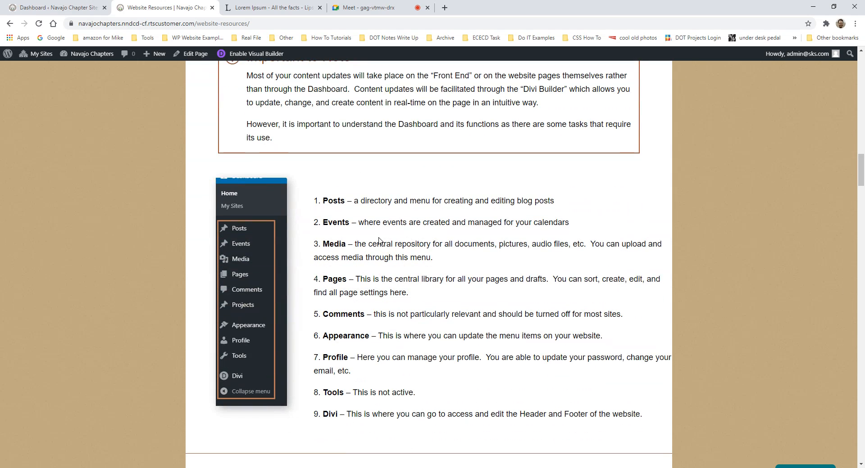
pyautogui.moveTo(320, 201); pyautogui.dragTo(468, 414)
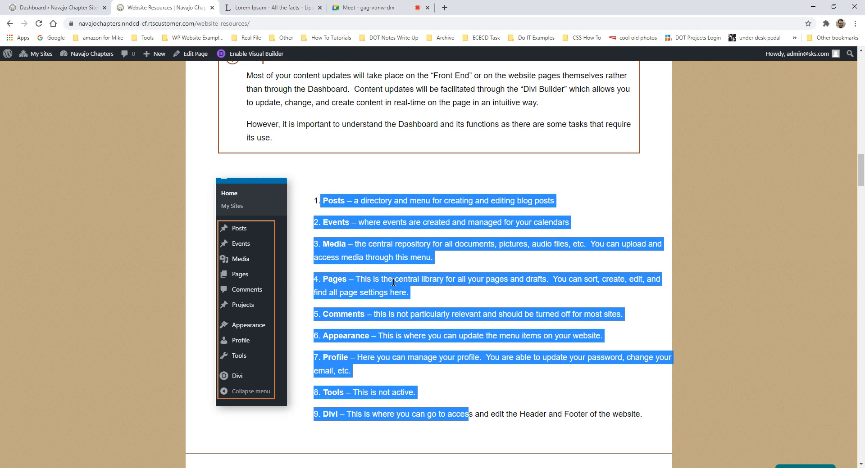
pyautogui.scroll(-3, 399, 236)
pyautogui.scroll(1, 398, 144)
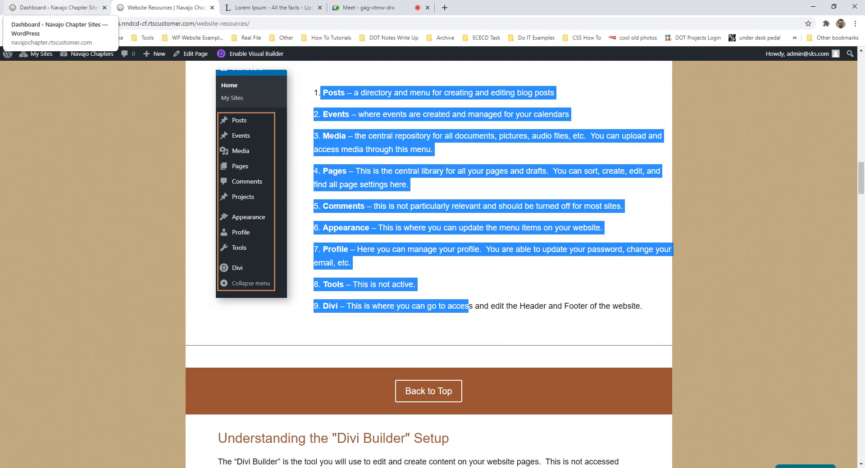
# - Go back to the Dashboard tab and choose Visit Site from the site-name menu
pyautogui.click(56, 8)
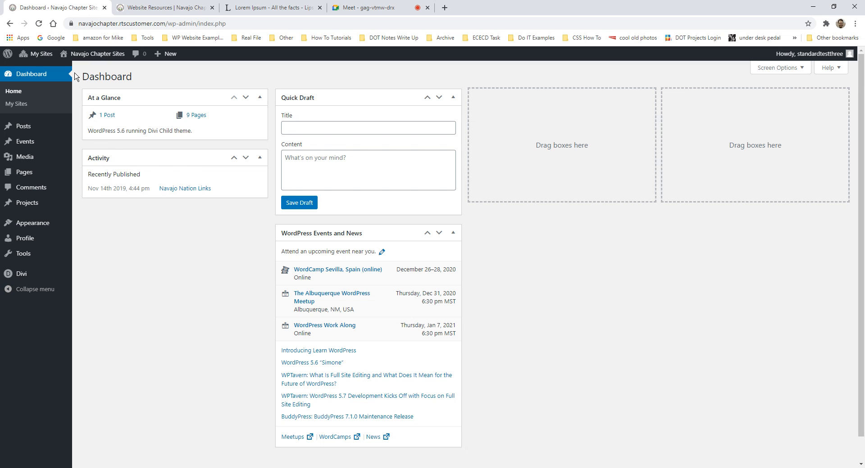
pyautogui.moveTo(101, 57)
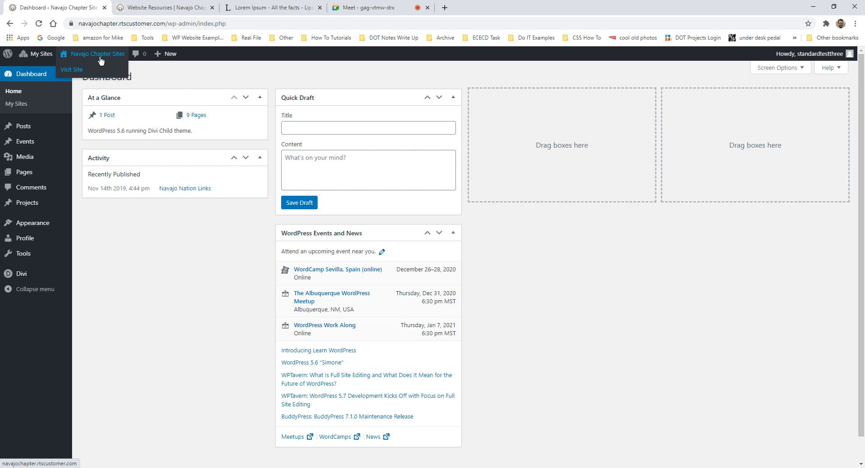
pyautogui.click(73, 70)
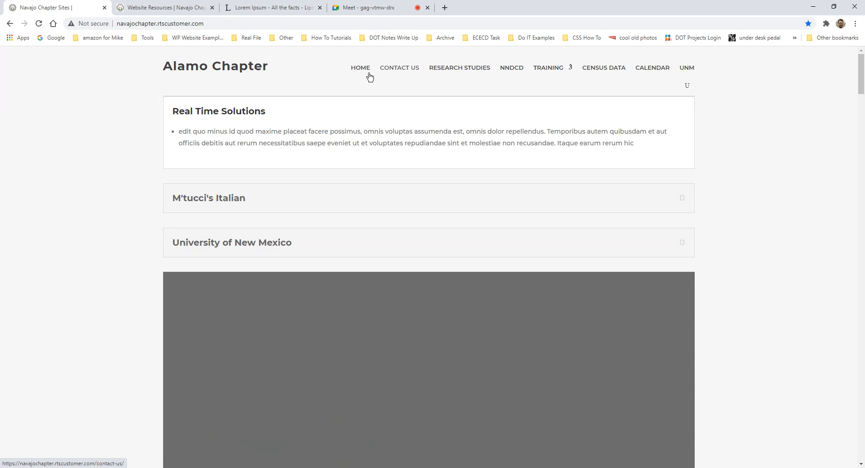
# - Review the Alamo Chapter home page's accordion and slider, then enable the Visual Builder
pyautogui.click(370, 77)
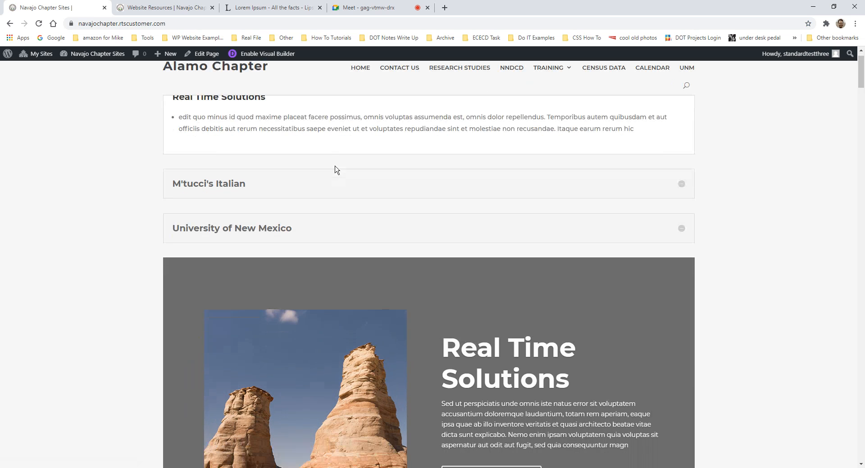
pyautogui.scroll(-1, 333, 170)
pyautogui.scroll(1, 324, 172)
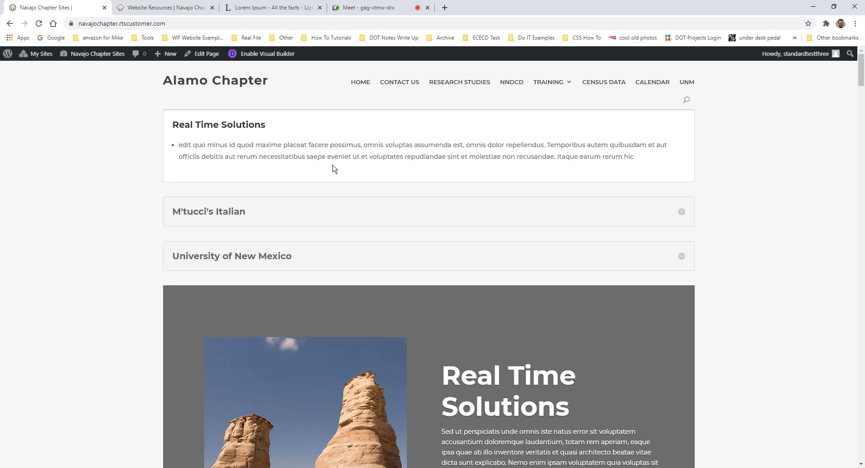
pyautogui.scroll(-1, 464, 252)
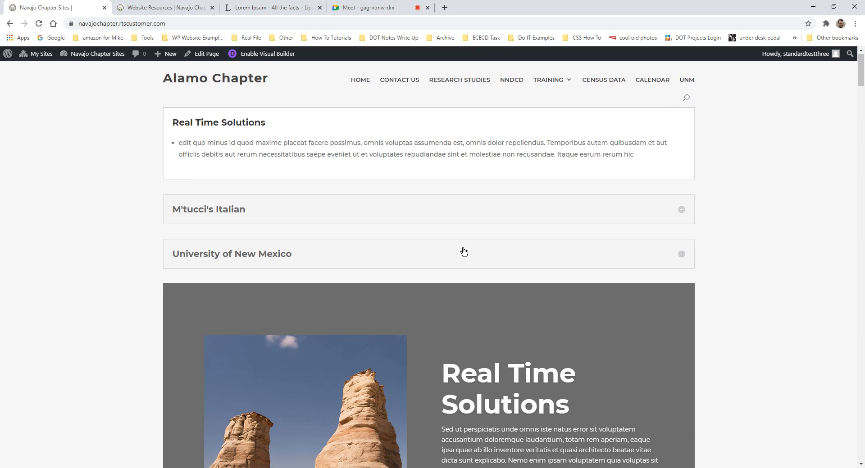
pyautogui.scroll(1, 466, 245)
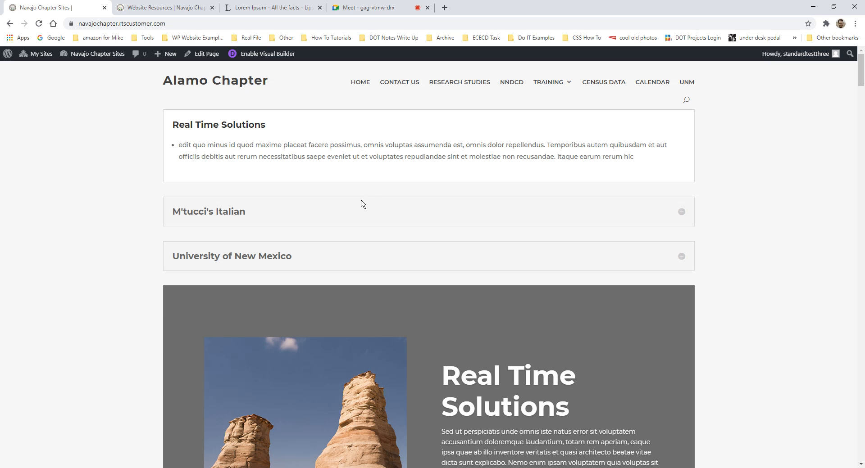
pyautogui.scroll(-7, 363, 204)
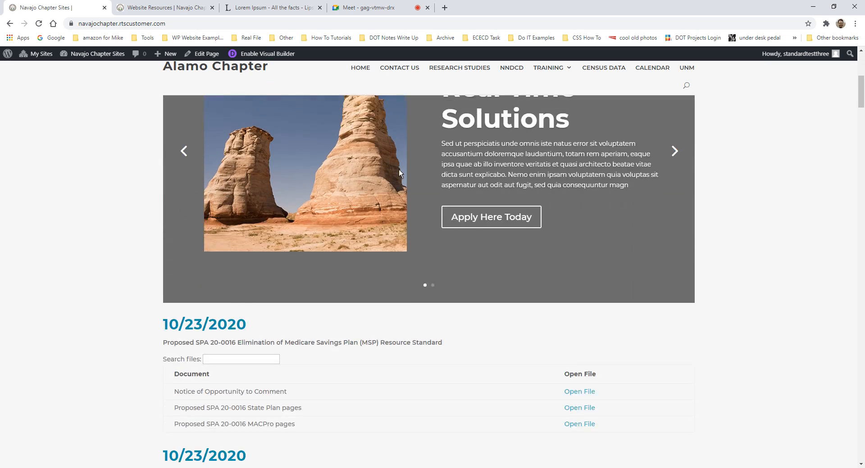
pyautogui.scroll(6, 401, 169)
pyautogui.scroll(-4, 415, 149)
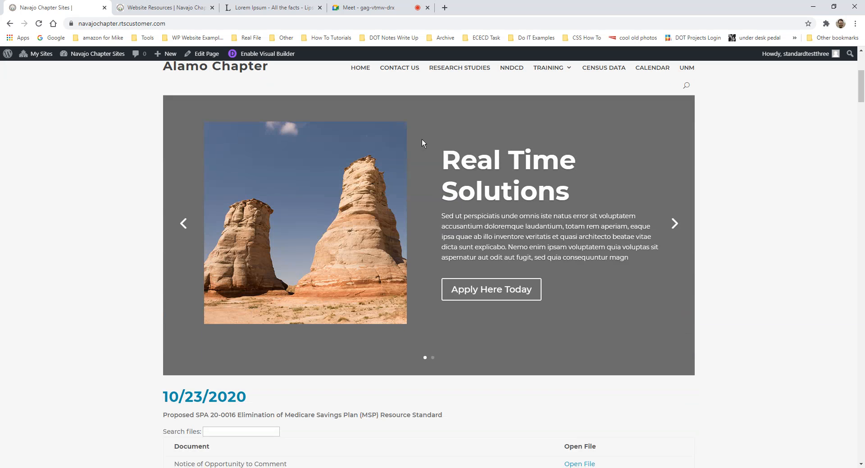
pyautogui.scroll(4, 424, 142)
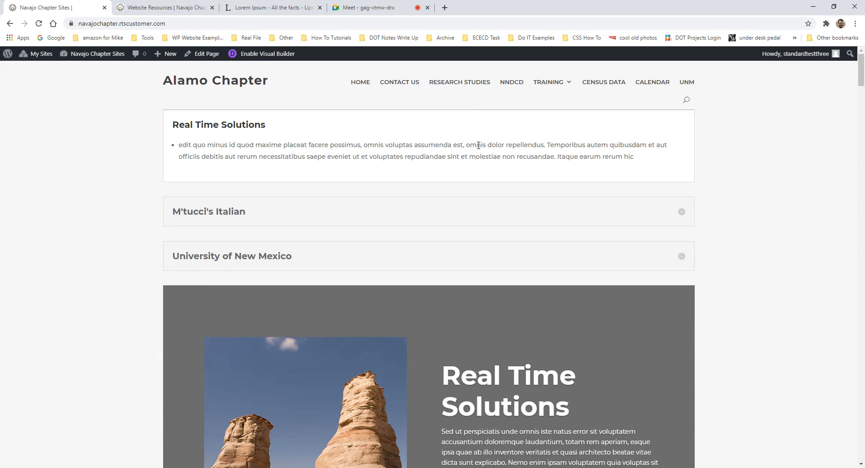
pyautogui.scroll(-4, 450, 144)
pyautogui.scroll(-3, 401, 144)
pyautogui.scroll(7, 417, 164)
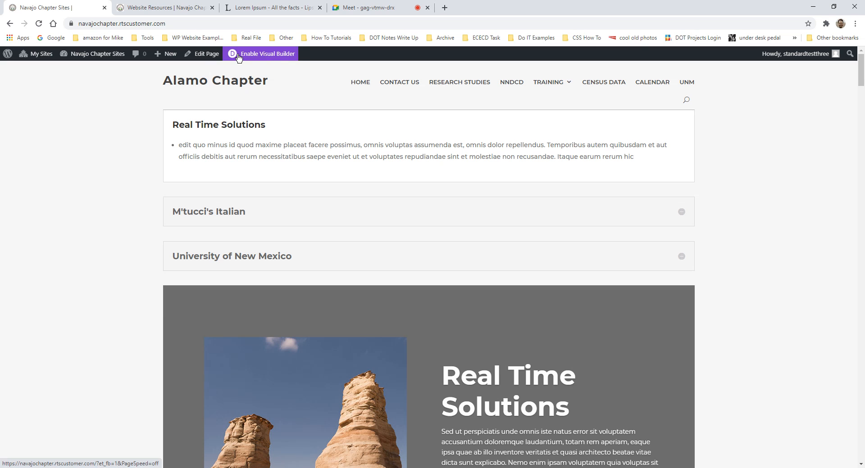
pyautogui.click(268, 58)
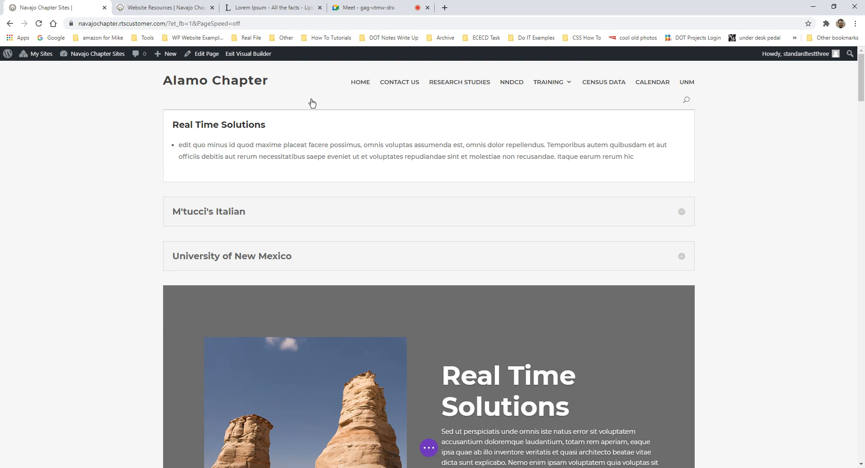
pyautogui.scroll(-1, 413, 191)
pyautogui.scroll(2, 426, 200)
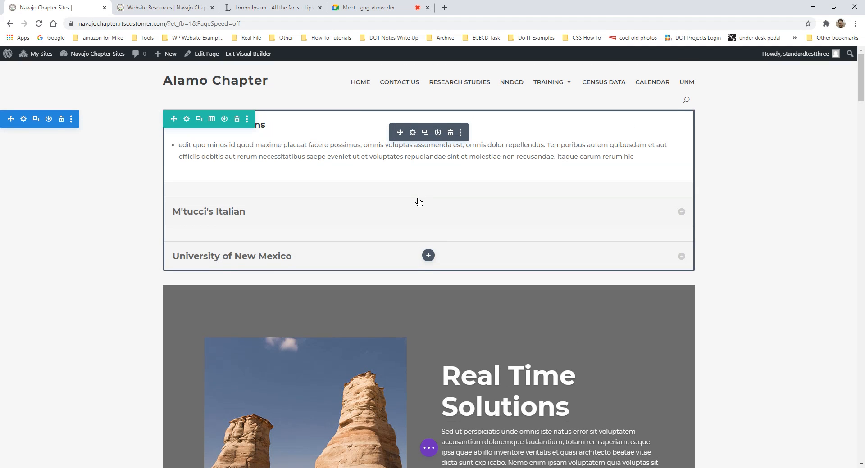
pyautogui.scroll(-3, 314, 249)
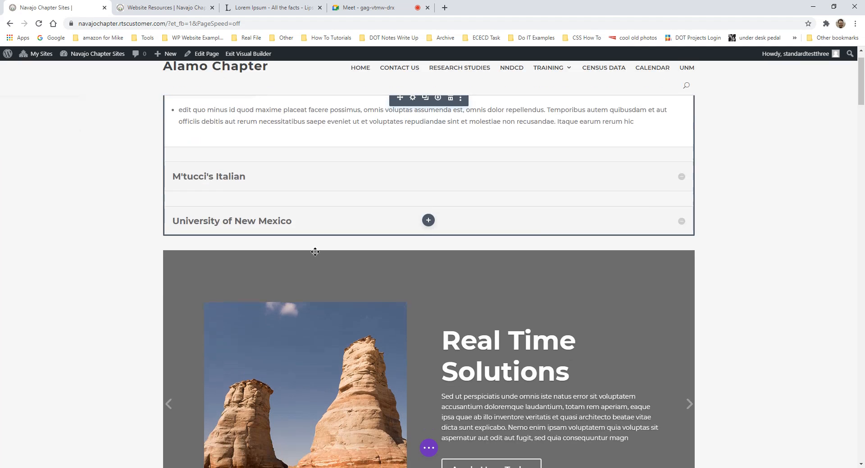
pyautogui.scroll(-2, 478, 218)
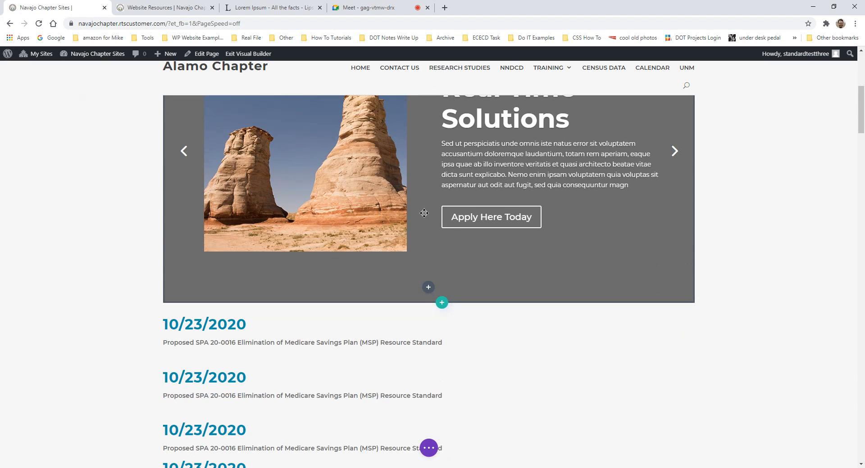
pyautogui.scroll(4, 77, 237)
pyautogui.scroll(1, 99, 230)
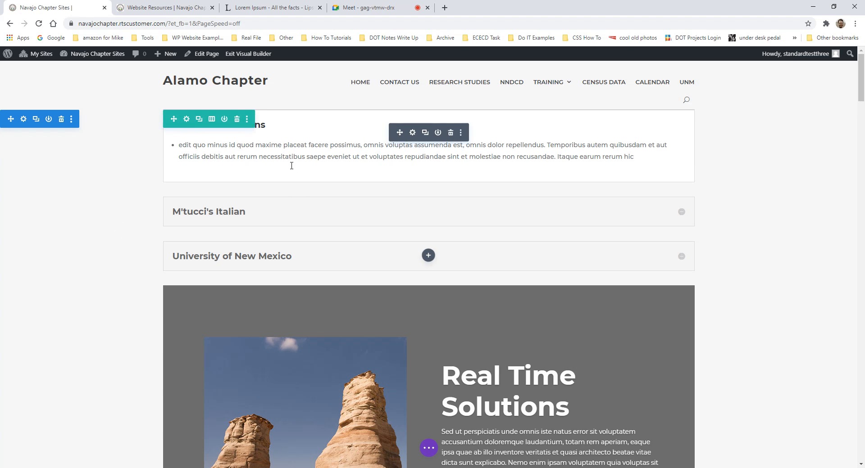
pyautogui.scroll(-9, 315, 237)
pyautogui.scroll(-7, 325, 242)
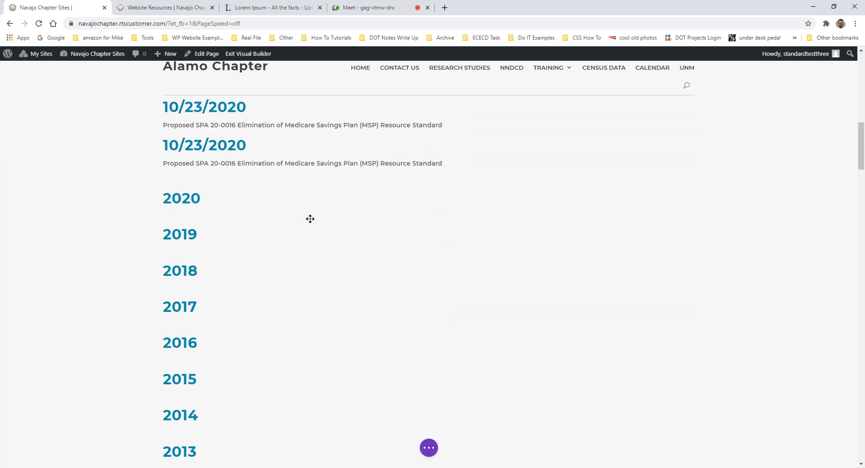
pyautogui.scroll(-4, 321, 335)
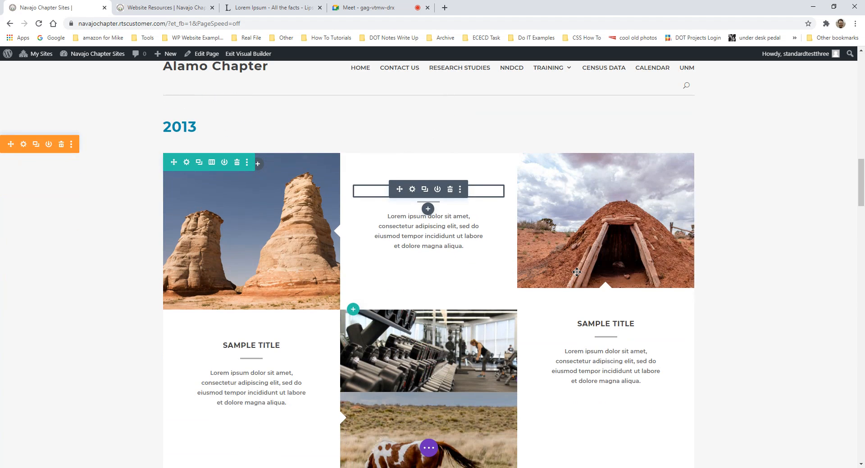
pyautogui.scroll(2, 260, 302)
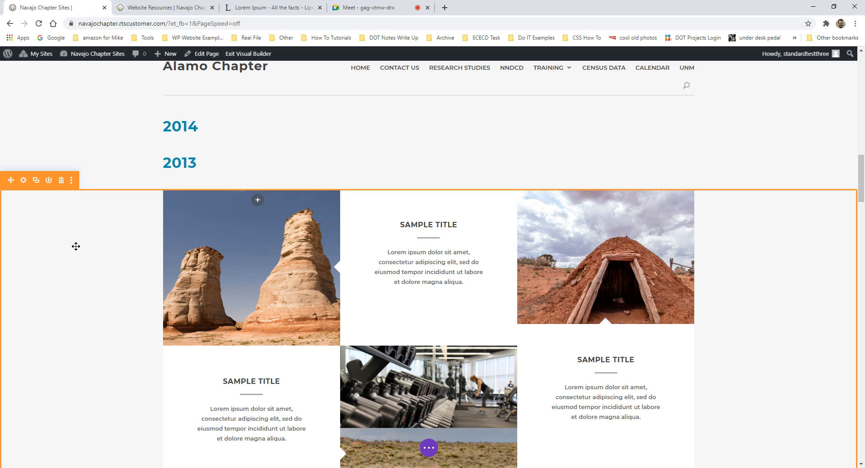
pyautogui.moveTo(462, 264)
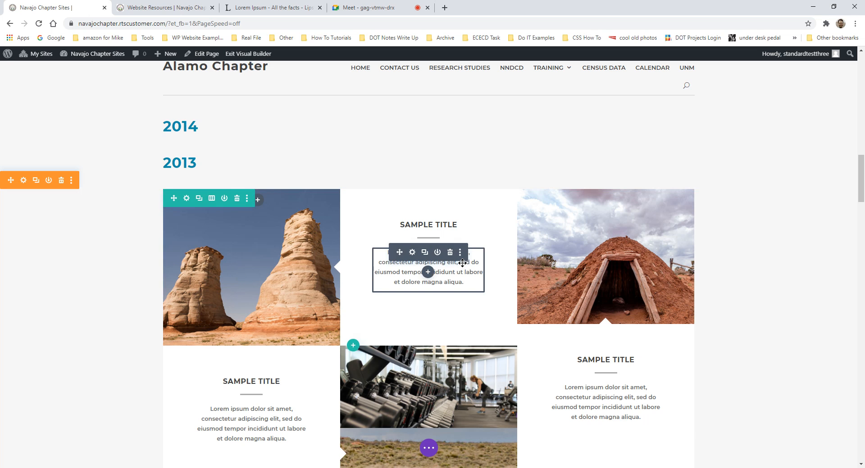
pyautogui.scroll(10, 336, 206)
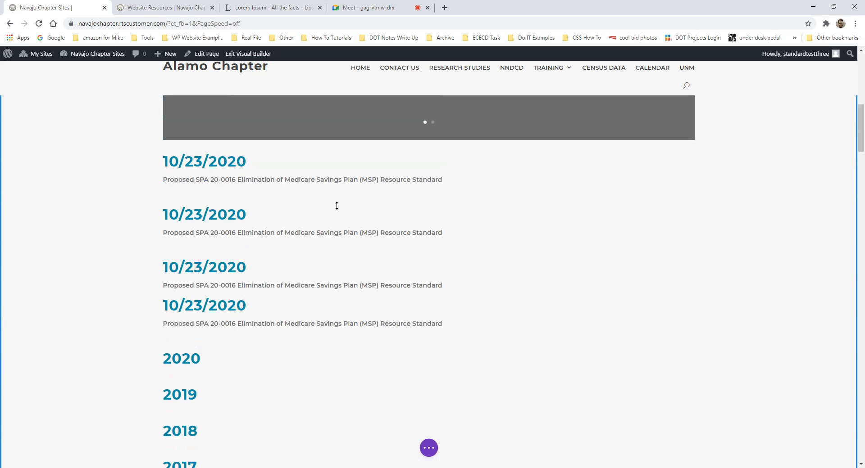
pyautogui.scroll(10, 336, 206)
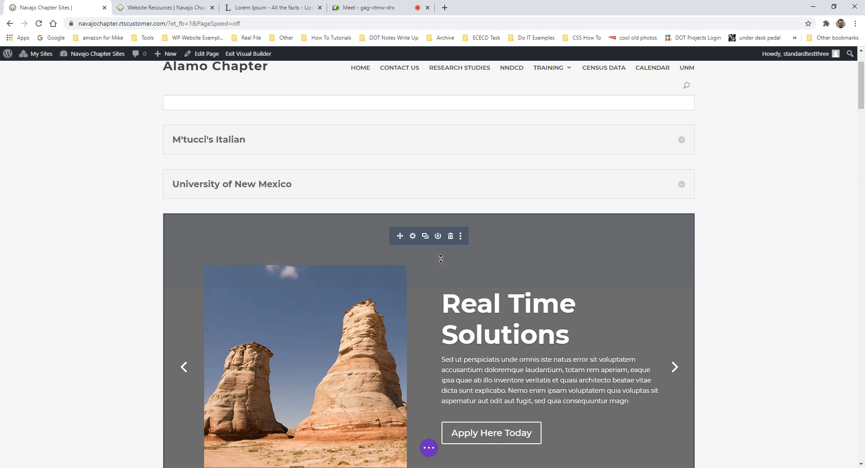
pyautogui.scroll(2, 464, 298)
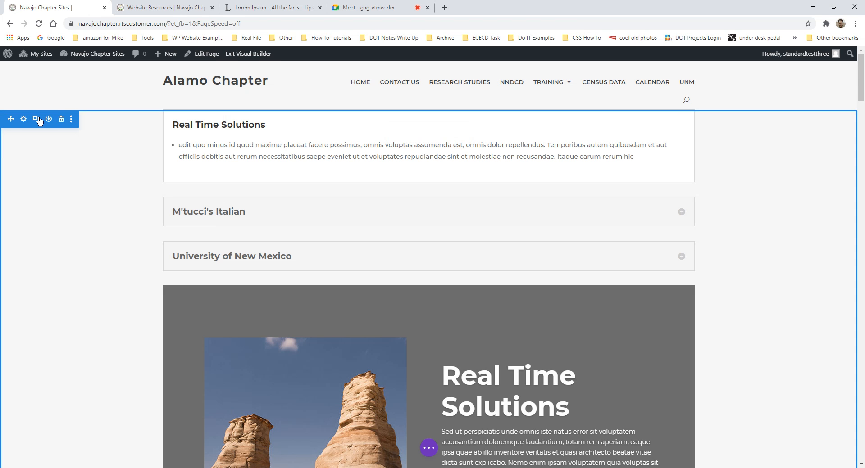
pyautogui.scroll(-15, 93, 140)
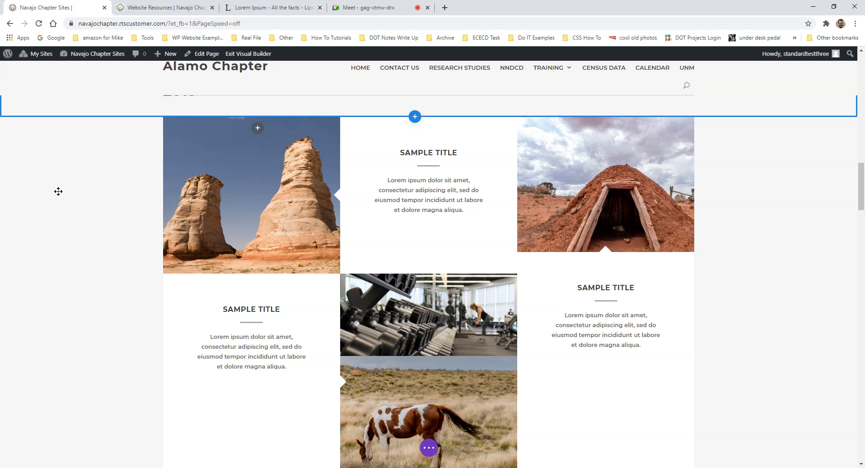
pyautogui.scroll(5, 50, 156)
pyautogui.scroll(20, 50, 156)
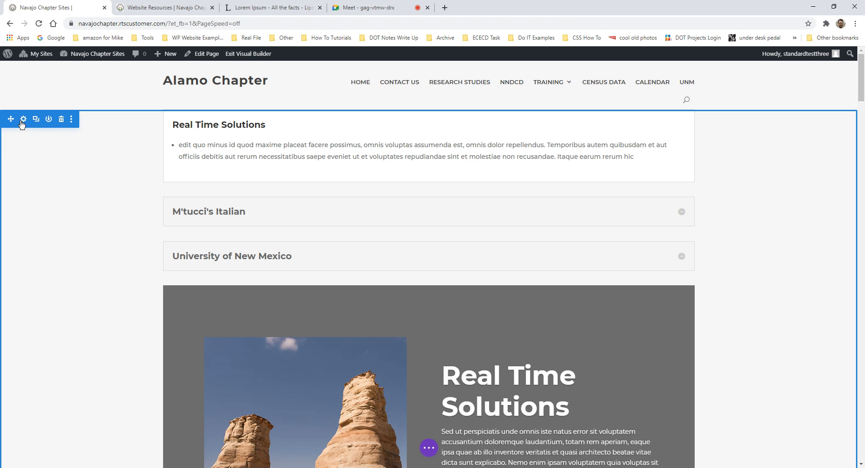
pyautogui.scroll(-1, 49, 282)
pyautogui.scroll(-4, 54, 284)
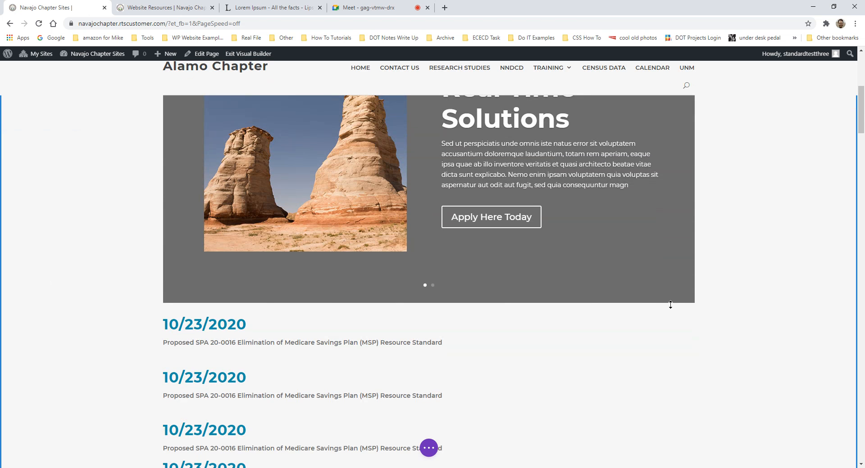
pyautogui.scroll(5, 670, 303)
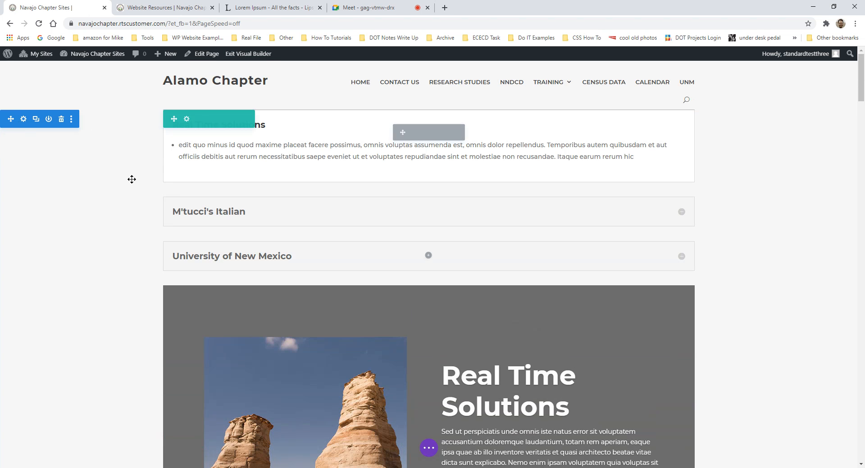
pyautogui.scroll(-7, 124, 328)
pyautogui.scroll(8, 801, 278)
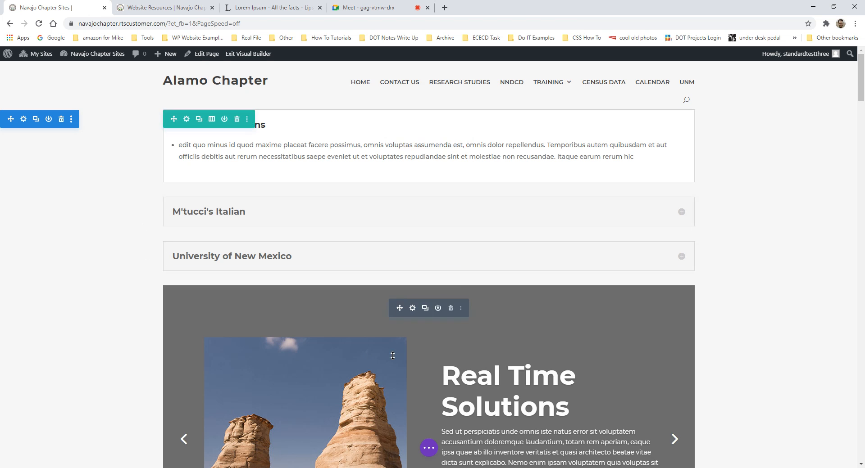
pyautogui.scroll(-4, 315, 293)
pyautogui.scroll(3, 443, 314)
pyautogui.scroll(1, 443, 314)
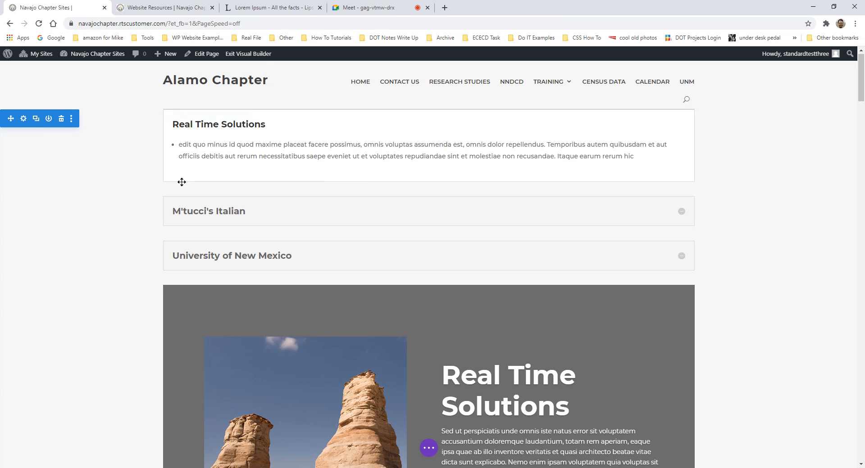
pyautogui.scroll(-20, 98, 220)
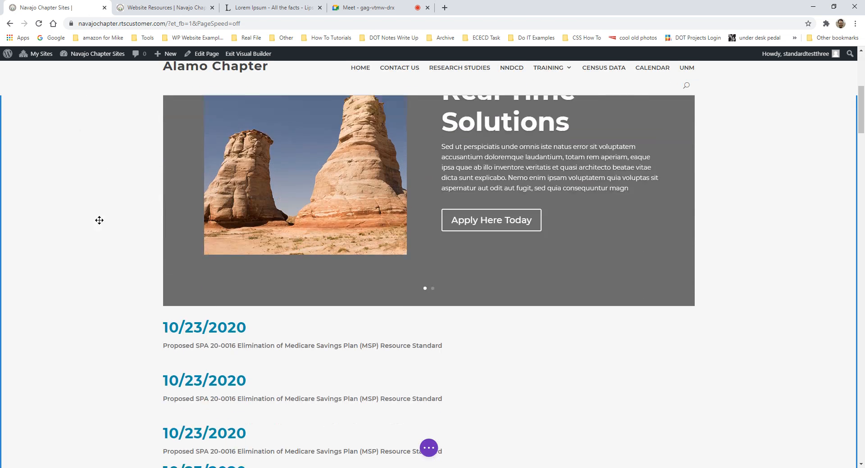
pyautogui.moveTo(127, 314)
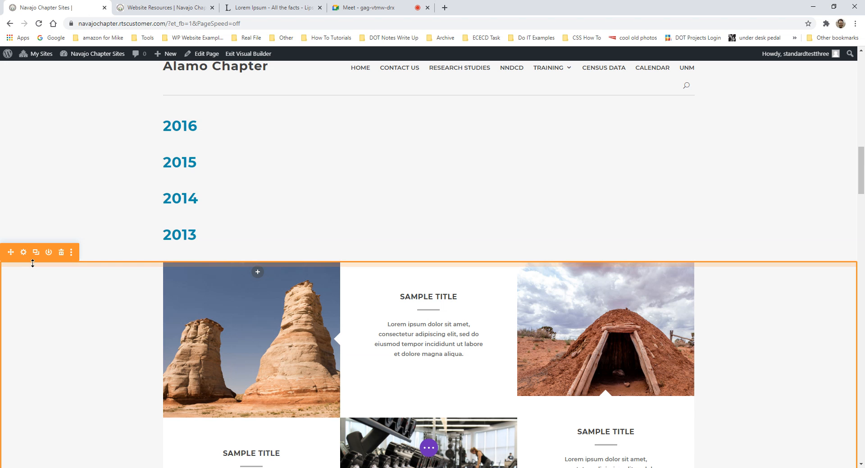
pyautogui.scroll(-3, 320, 310)
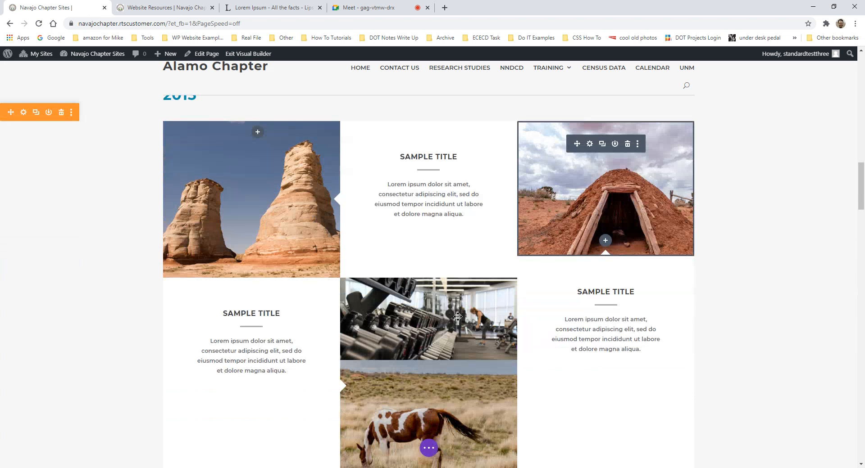
pyautogui.scroll(2, 216, 236)
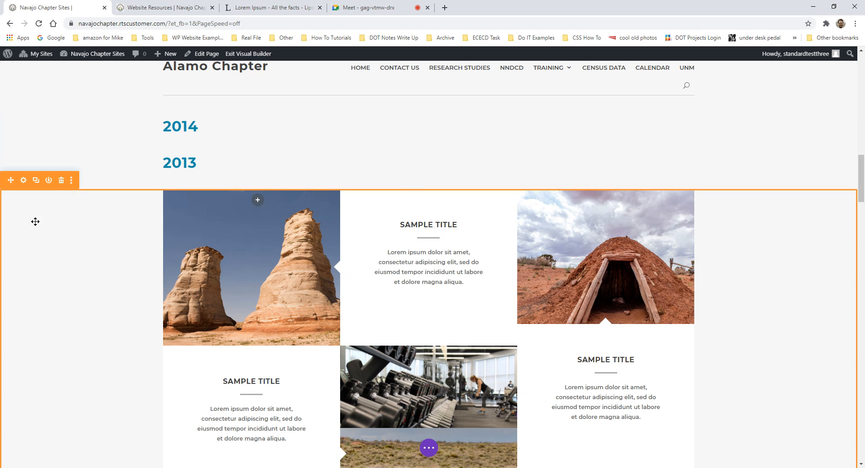
pyautogui.scroll(7, 42, 218)
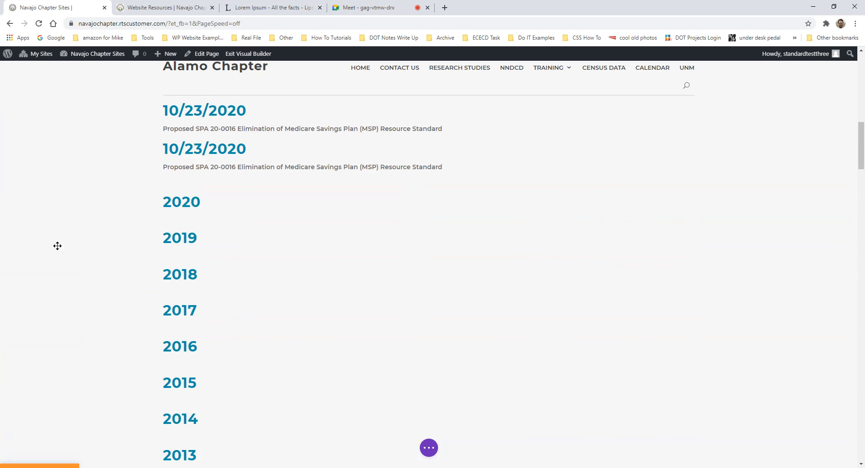
pyautogui.scroll(6, 57, 246)
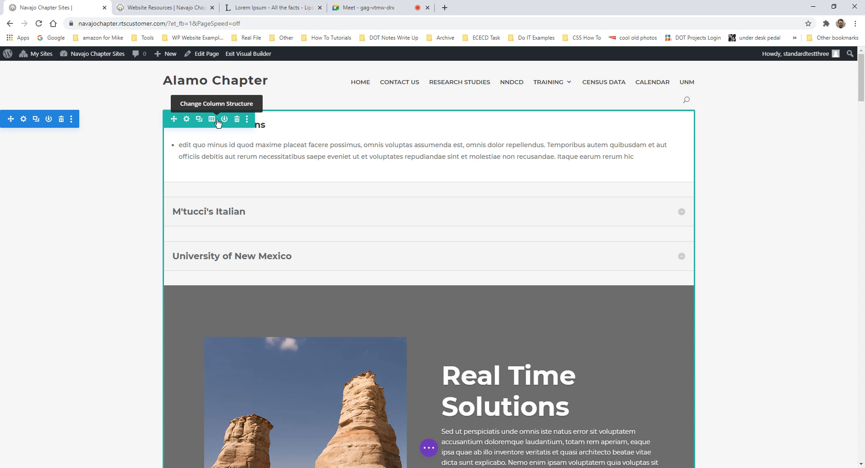
# - Scroll to the Article 1 section showing the photo and its View PDF Article and Visit the DCD Website buttons
pyautogui.scroll(-20, 255, 193)
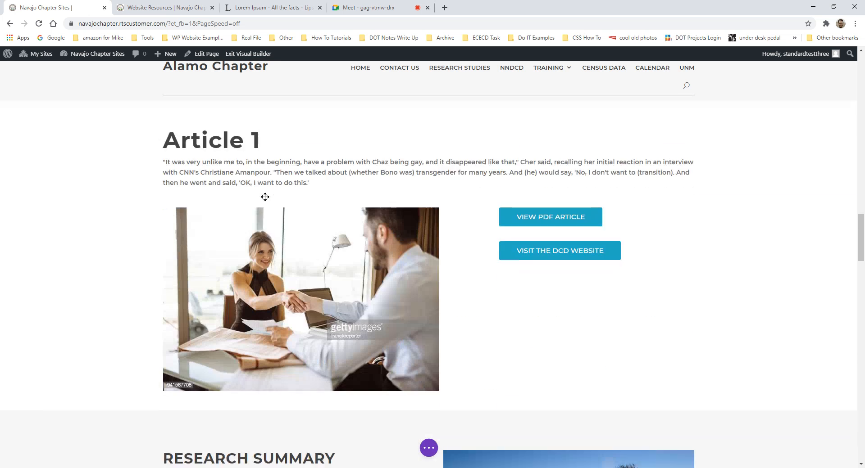
pyautogui.scroll(-2, 265, 197)
pyautogui.scroll(3, 265, 197)
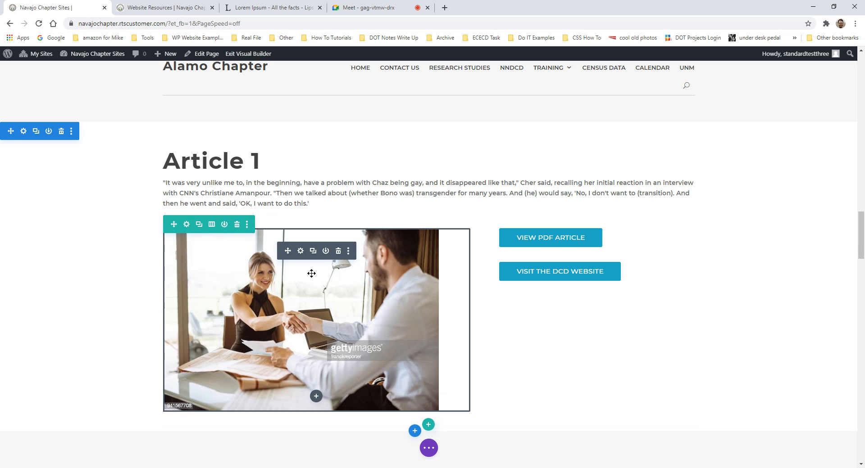
# - Start a blank Word document and place its window beside the Article 1 section
pyautogui.rightClick(320, 467)
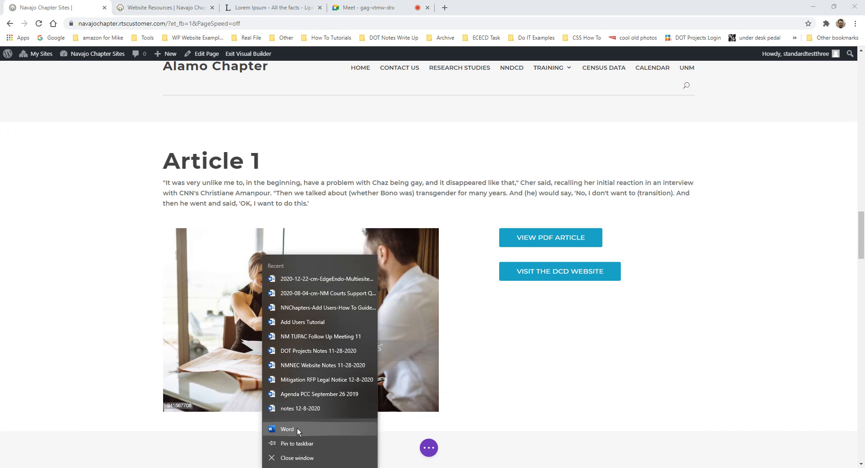
pyautogui.click(297, 429)
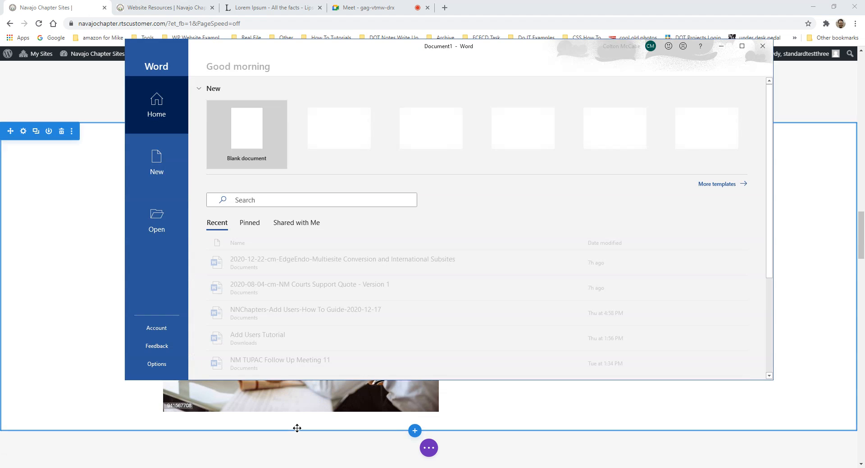
pyautogui.click(252, 135)
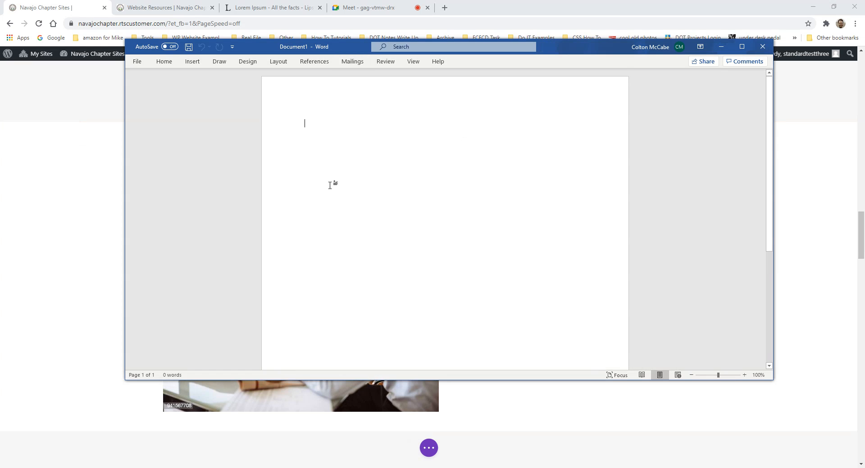
pyautogui.scroll(-3, 493, 239)
pyautogui.scroll(3, 495, 226)
pyautogui.moveTo(569, 43); pyautogui.dragTo(765, 37)
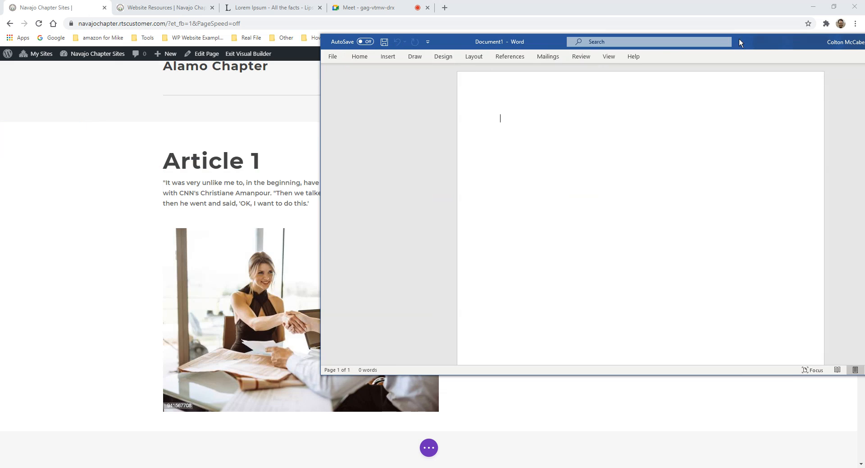
pyautogui.moveTo(739, 39); pyautogui.dragTo(617, 68)
pyautogui.click(266, 86)
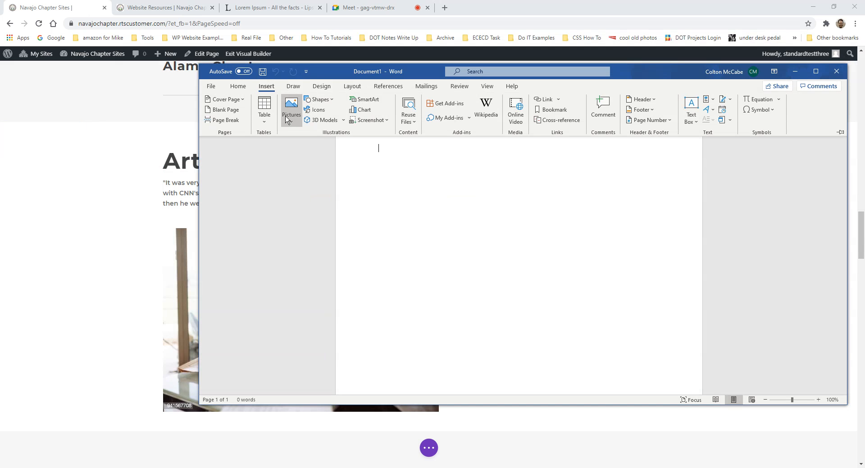
# - Insert a 3-column, 2-row table in the Word document
pyautogui.click(264, 116)
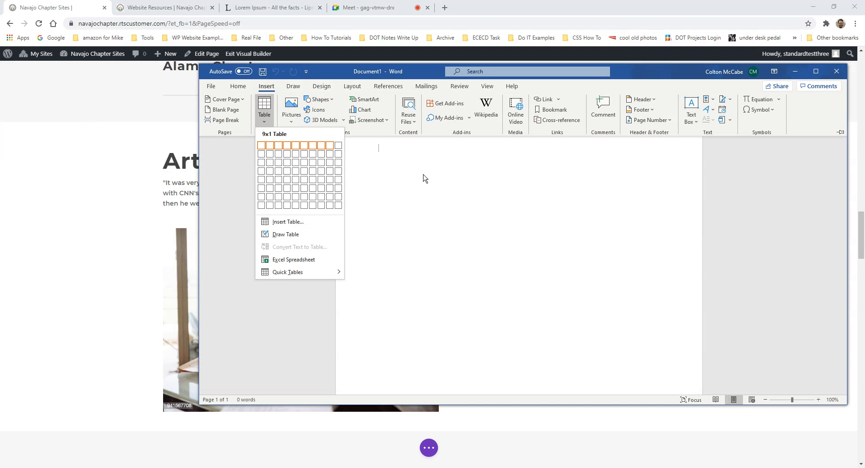
pyautogui.click(279, 160)
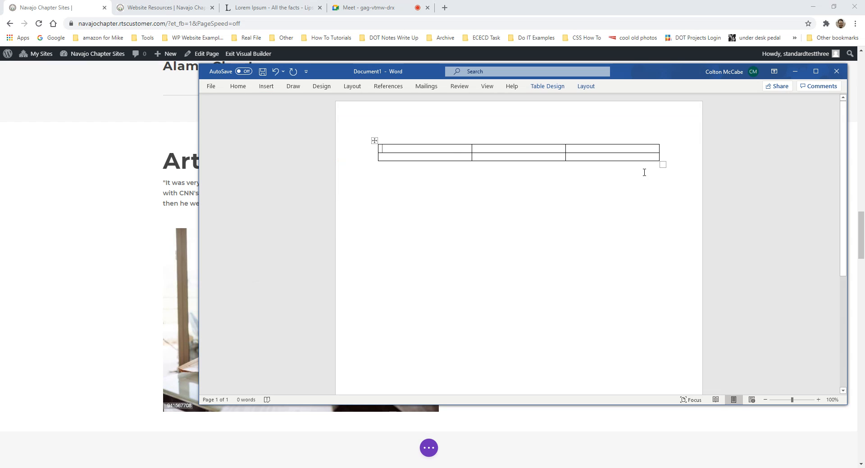
pyautogui.click(659, 176)
# - Add a 2-column table below it and give it a second row
pyautogui.click(266, 86)
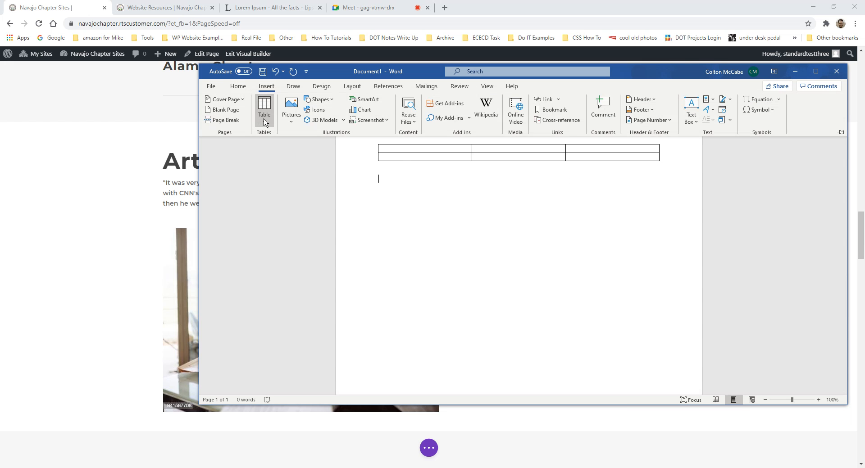
pyautogui.click(264, 120)
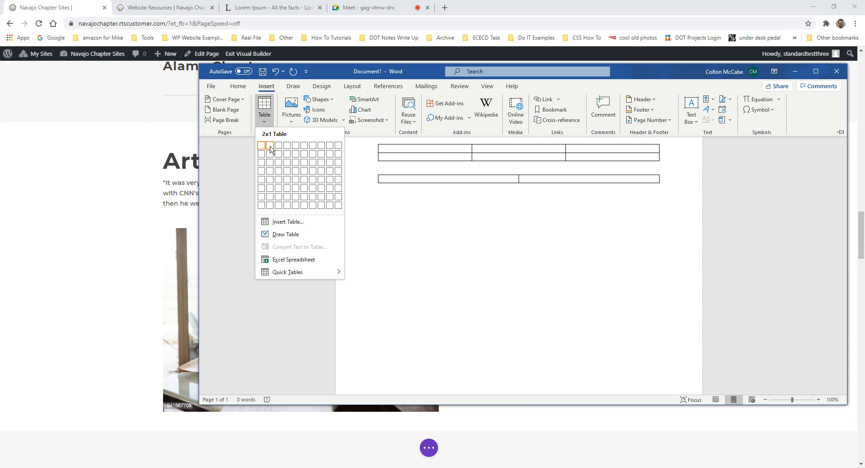
pyautogui.click(270, 146)
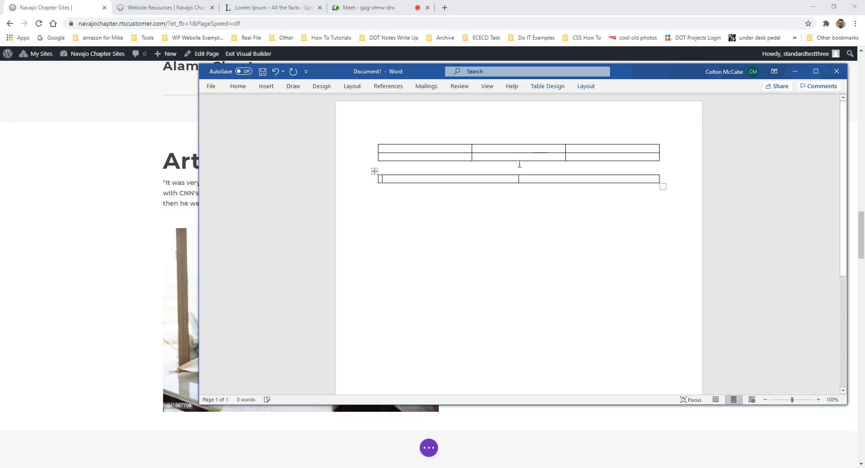
pyautogui.click(660, 180)
pyautogui.press('Return')
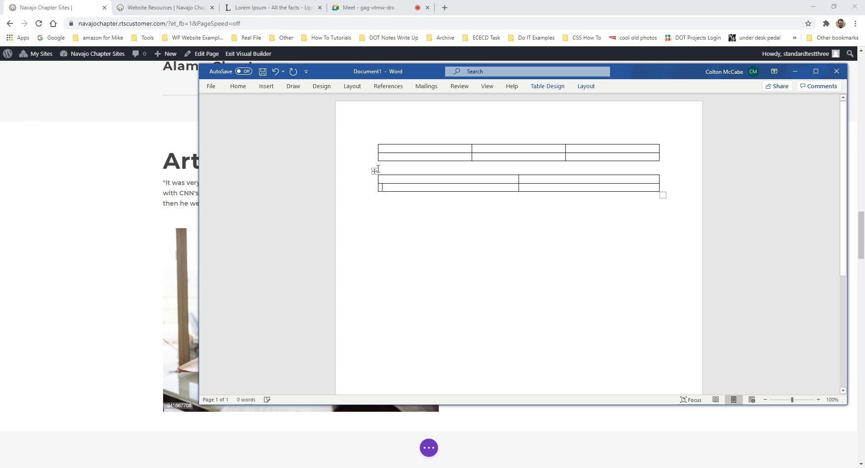
pyautogui.click(636, 209)
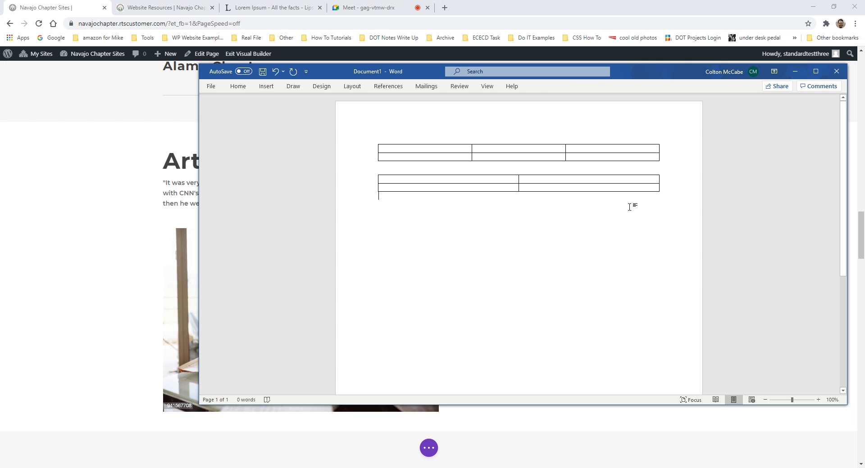
# - Insert a single-cell 1x1 table beneath the other two
pyautogui.click(236, 87)
pyautogui.click(266, 86)
pyautogui.click(264, 108)
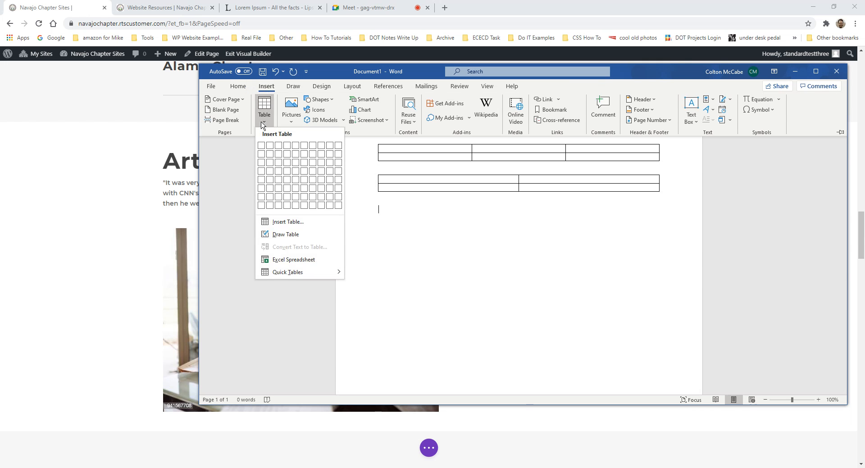
pyautogui.click(264, 149)
pyautogui.click(539, 259)
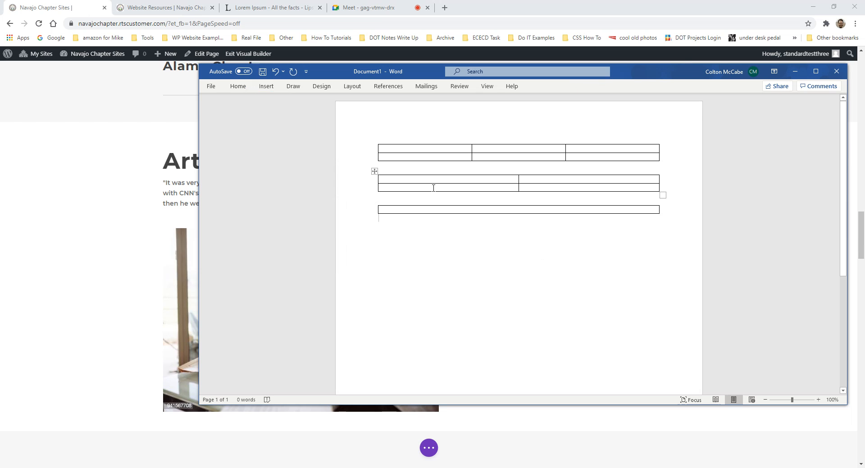
pyautogui.click(436, 146)
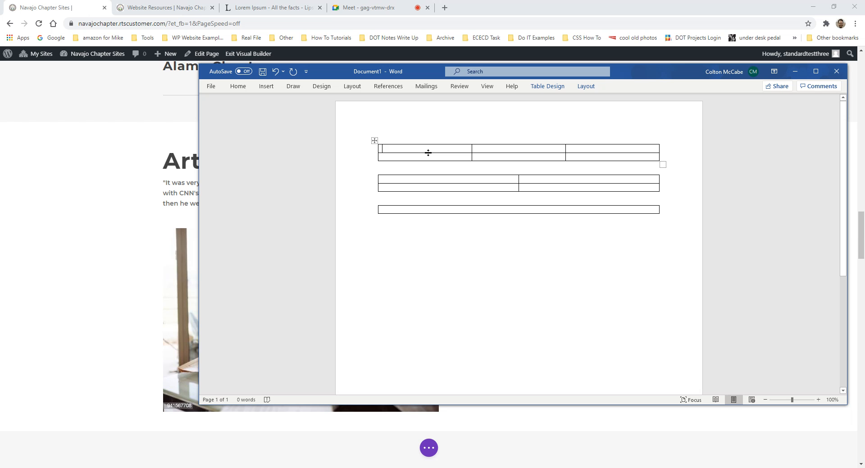
# - Enter a name and 2020 in the first table's top row, then move Word aside to show the page
pyautogui.write('Colton')
pyautogui.press('Tab')
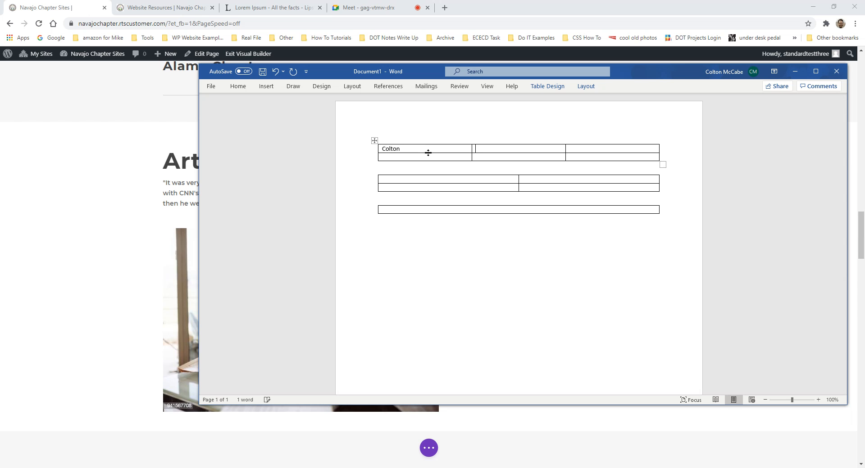
pyautogui.write('2020')
pyautogui.click(575, 146)
pyautogui.moveTo(644, 72); pyautogui.dragTo(864, 89)
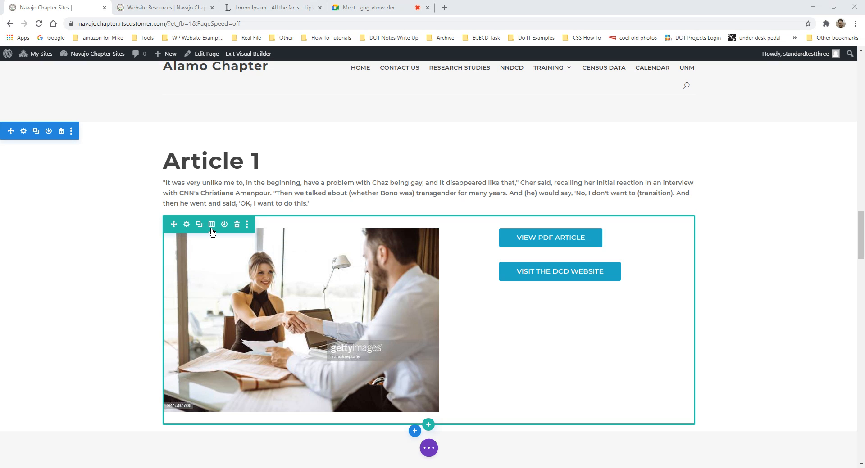
# - Open the Article 1 row's Choose Layout panel and scroll through the column structures
pyautogui.click(212, 227)
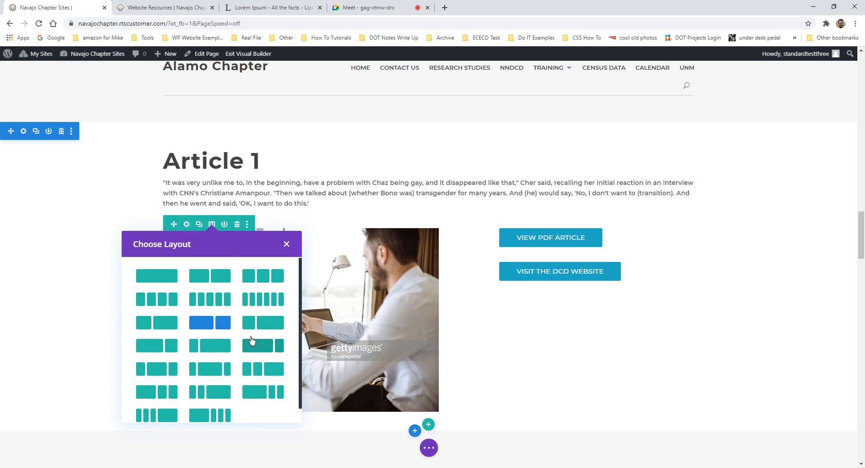
pyautogui.scroll(-1, 221, 320)
pyautogui.scroll(1, 215, 312)
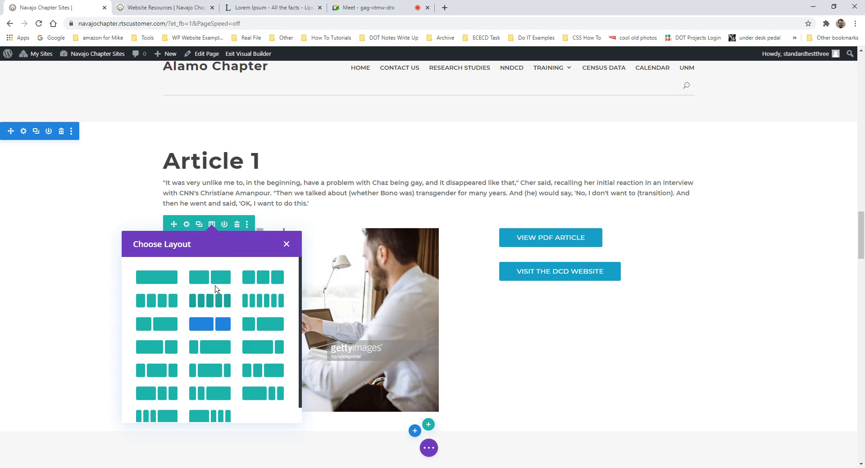
pyautogui.scroll(-1, 251, 332)
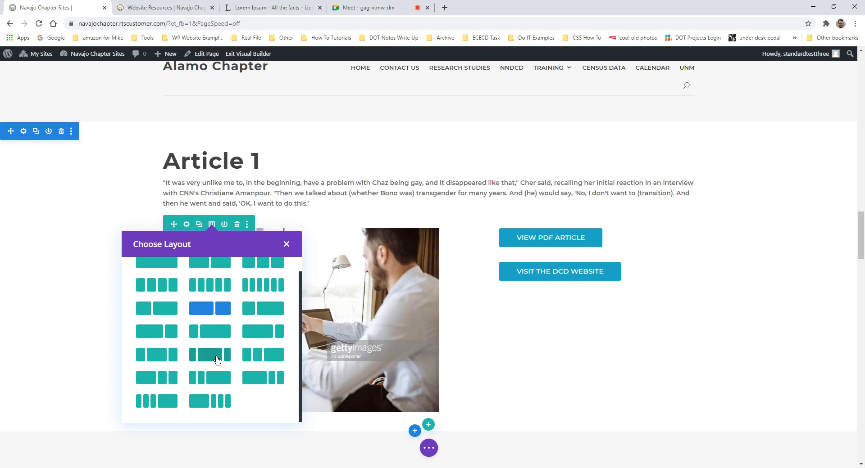
pyautogui.scroll(1, 225, 358)
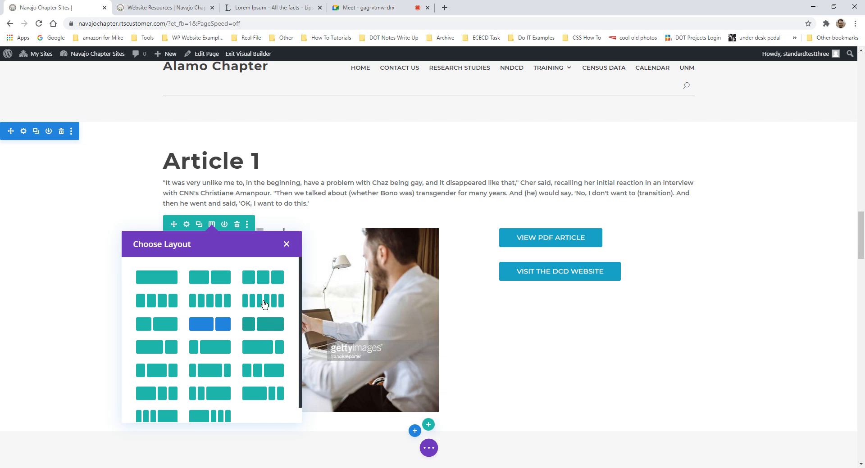
# - Close the Choose Layout panel without changing the row's columns
pyautogui.click(287, 244)
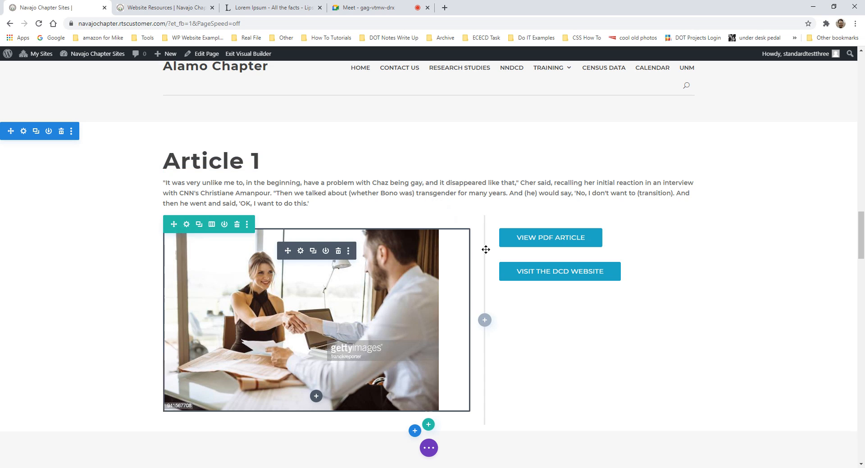
# - Open Insert Module below the Article 1 text module
pyautogui.click(429, 200)
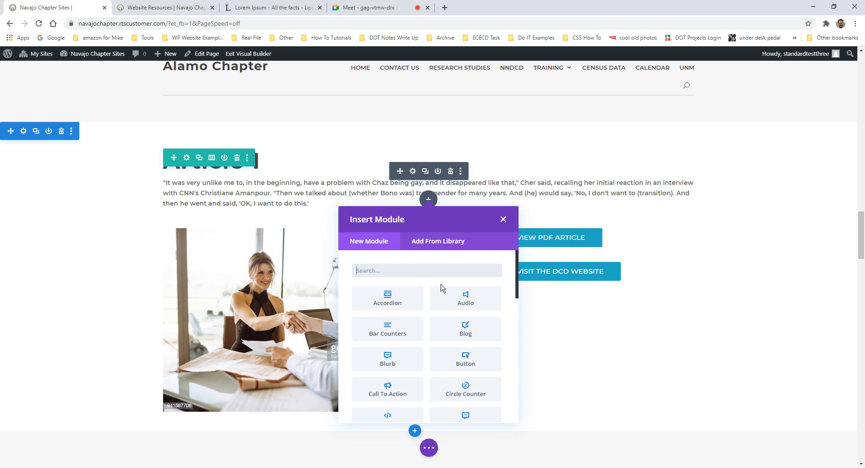
# - Close the Insert Module list without adding anything to the Article 1 section
pyautogui.click(503, 219)
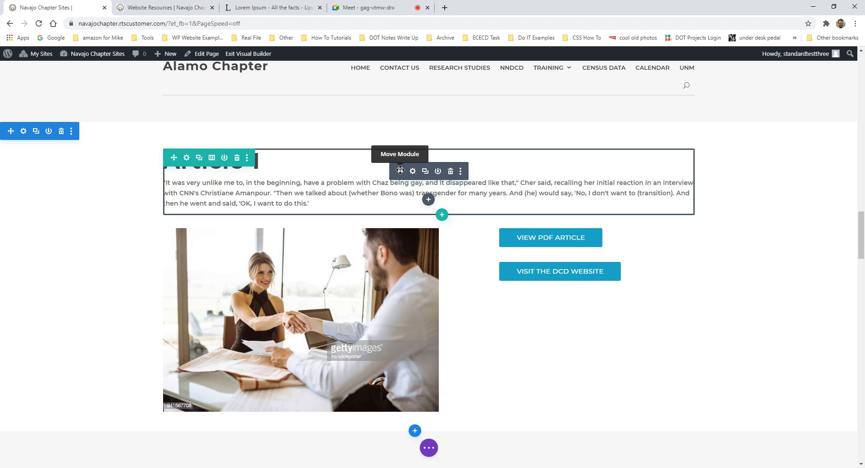
pyautogui.moveTo(399, 170); pyautogui.dragTo(254, 173)
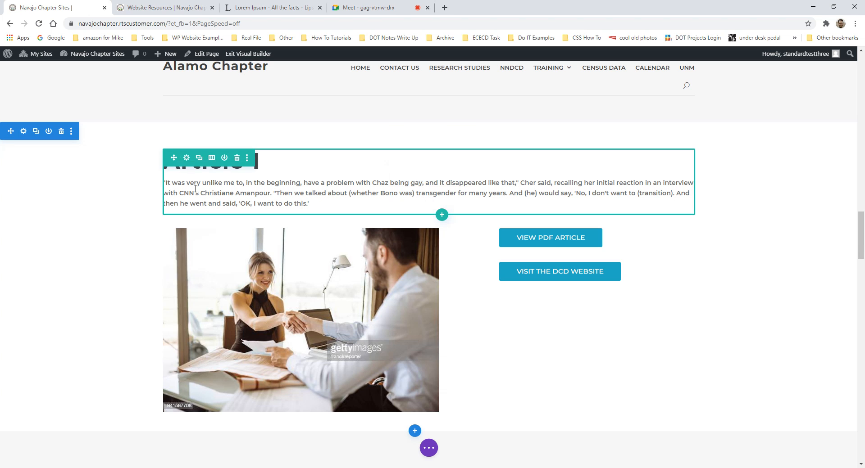
pyautogui.scroll(-2, 297, 271)
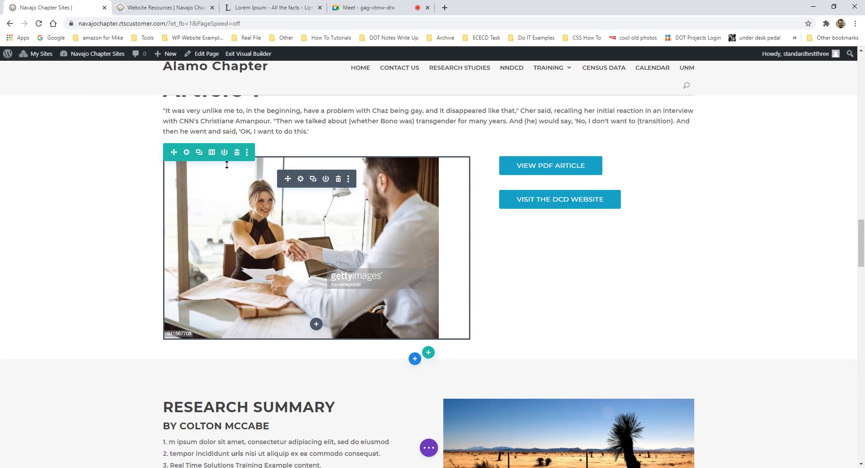
pyautogui.scroll(-1, 491, 239)
pyautogui.scroll(2, 378, 270)
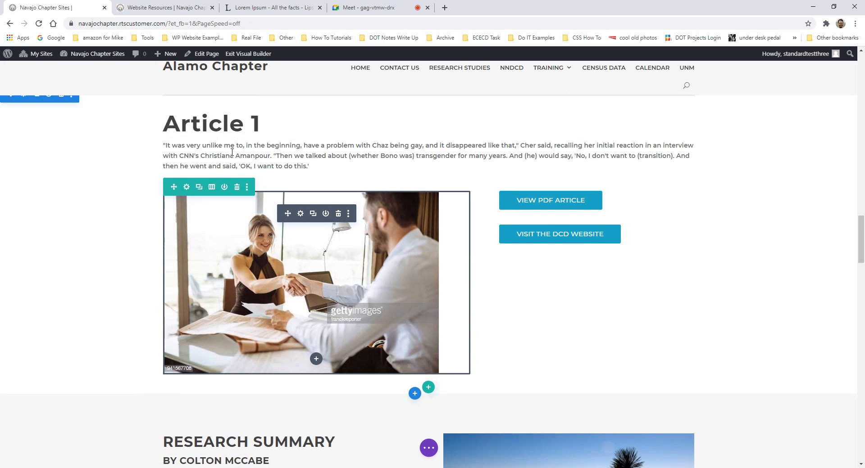
pyautogui.scroll(1, 232, 153)
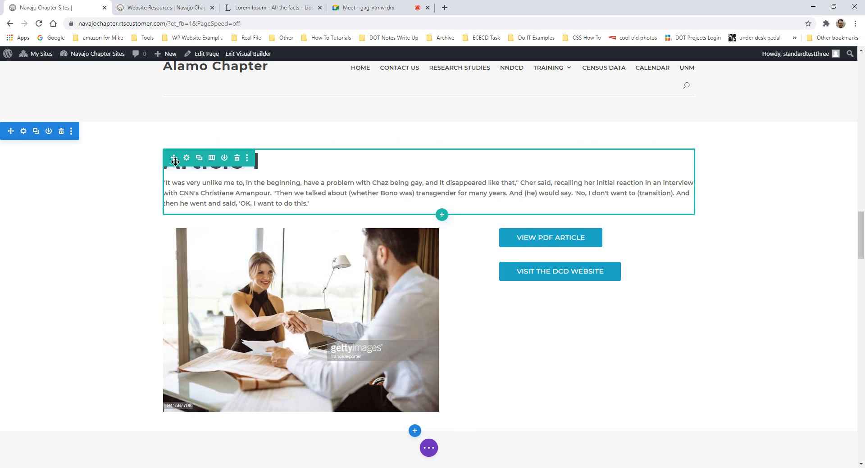
pyautogui.moveTo(175, 162); pyautogui.dragTo(425, 354)
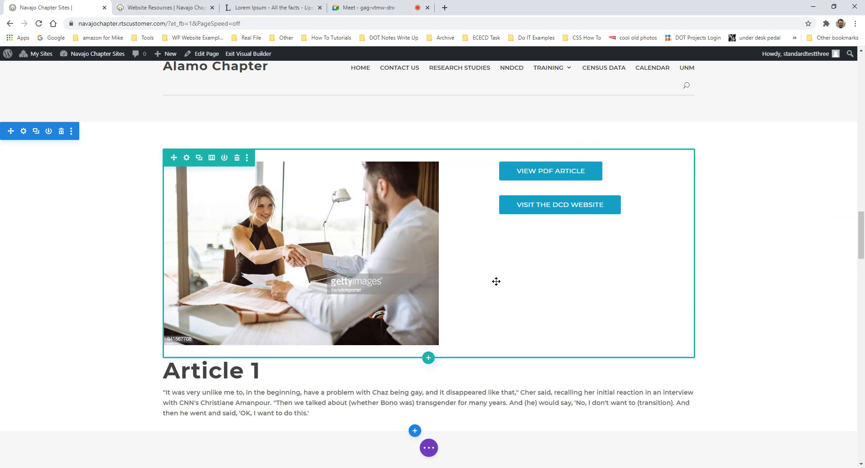
pyautogui.scroll(-3, 422, 277)
pyautogui.scroll(3, 61, 178)
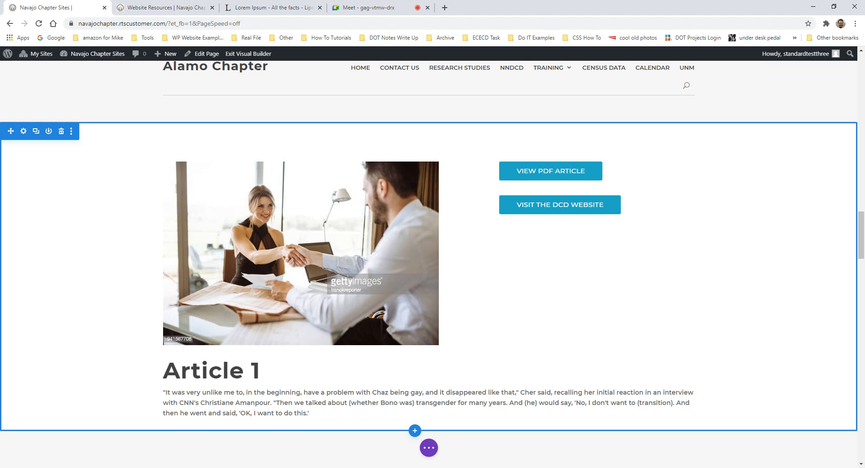
pyautogui.scroll(-10, 372, 342)
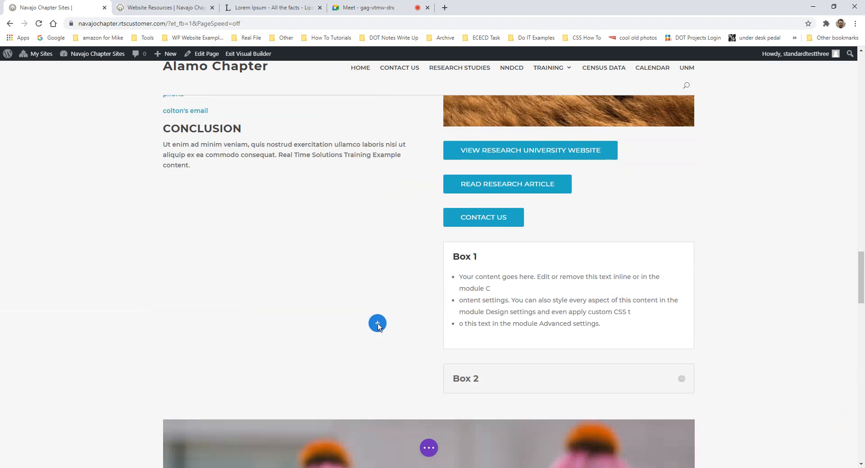
pyautogui.scroll(-12, 377, 323)
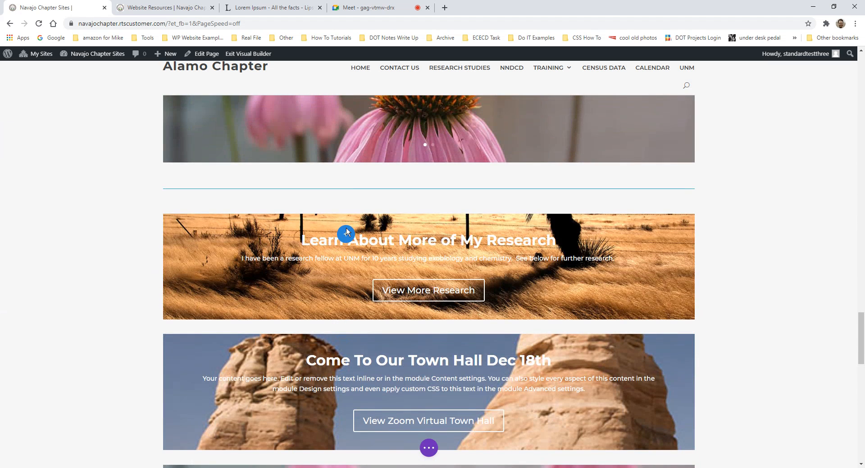
pyautogui.scroll(5, 360, 194)
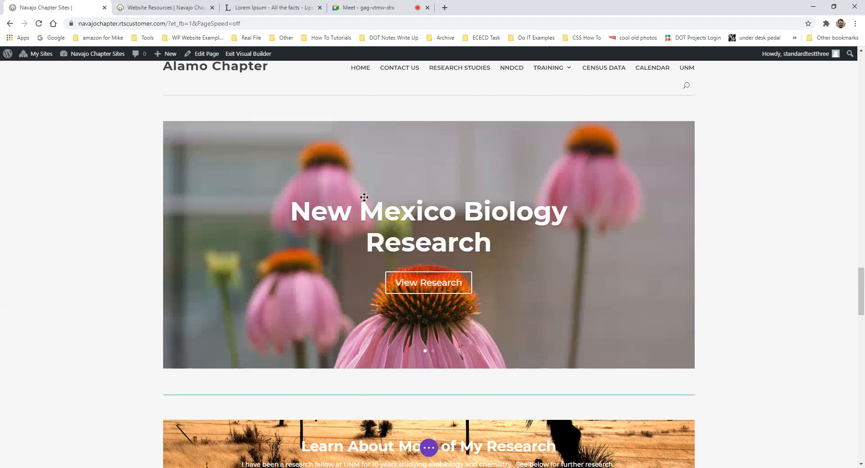
pyautogui.scroll(12, 364, 197)
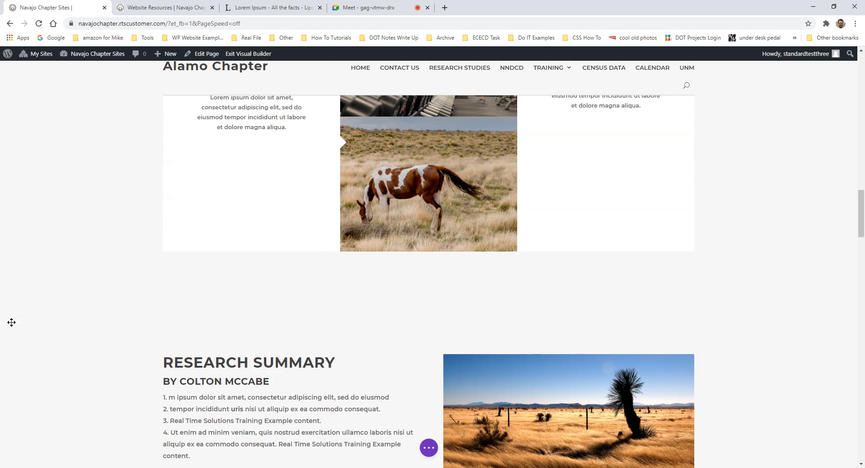
pyautogui.scroll(-3, 169, 319)
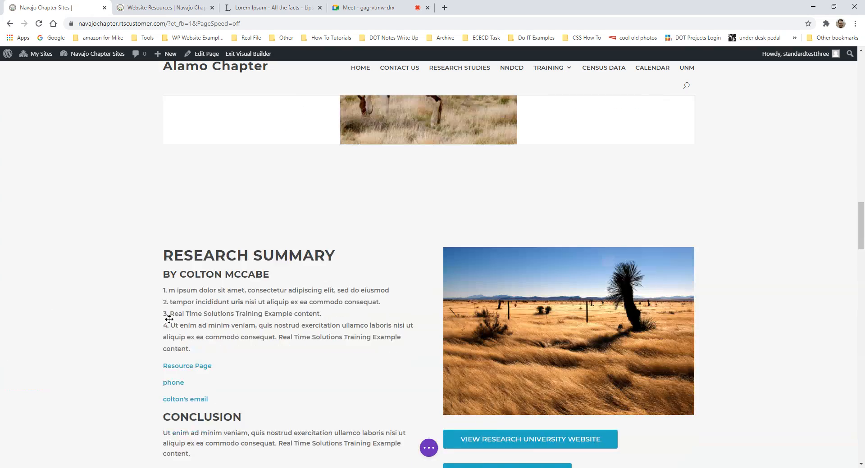
pyautogui.scroll(-20, 312, 320)
pyautogui.scroll(6, 411, 332)
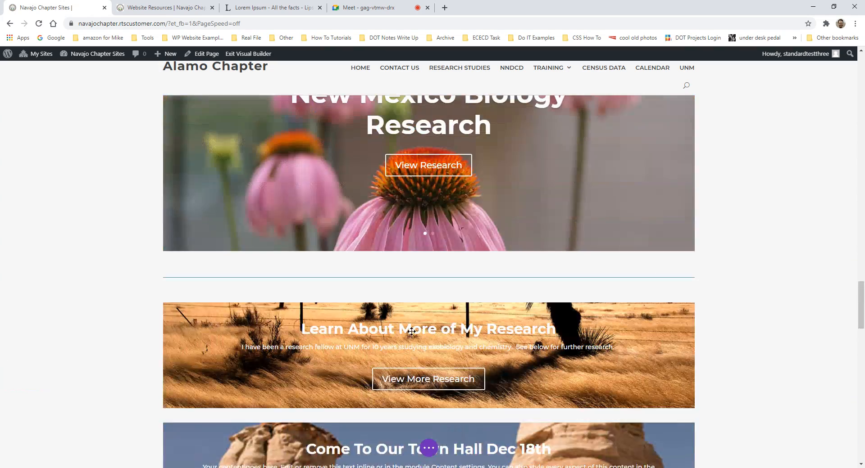
pyautogui.scroll(12, 412, 332)
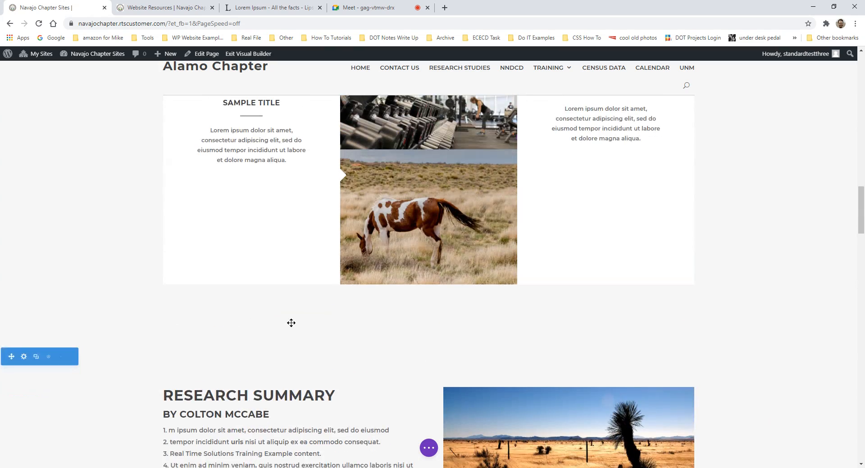
pyautogui.scroll(4, 291, 323)
pyautogui.scroll(-18, 368, 328)
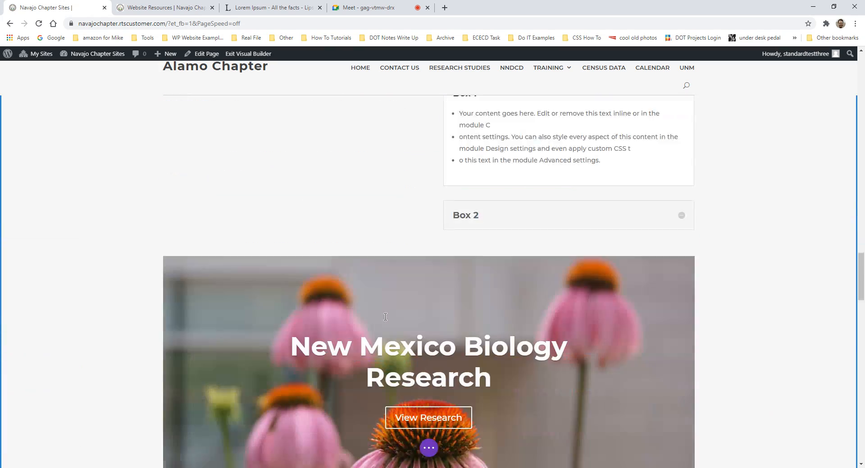
pyautogui.scroll(-15, 385, 317)
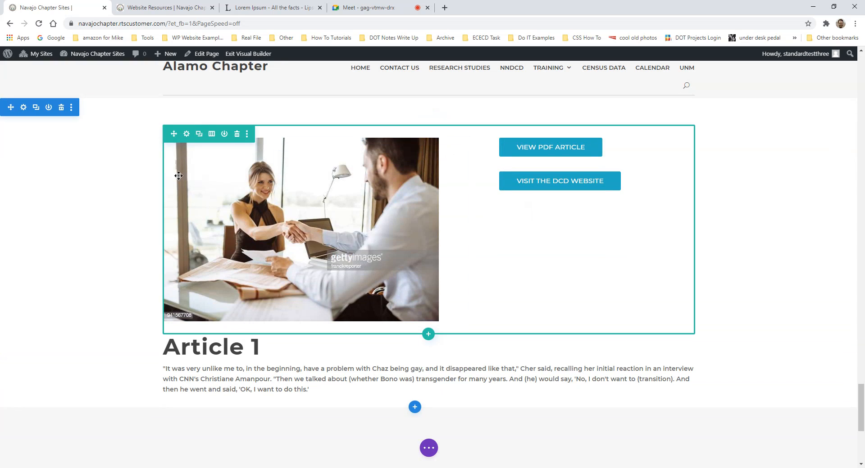
pyautogui.scroll(12, 332, 214)
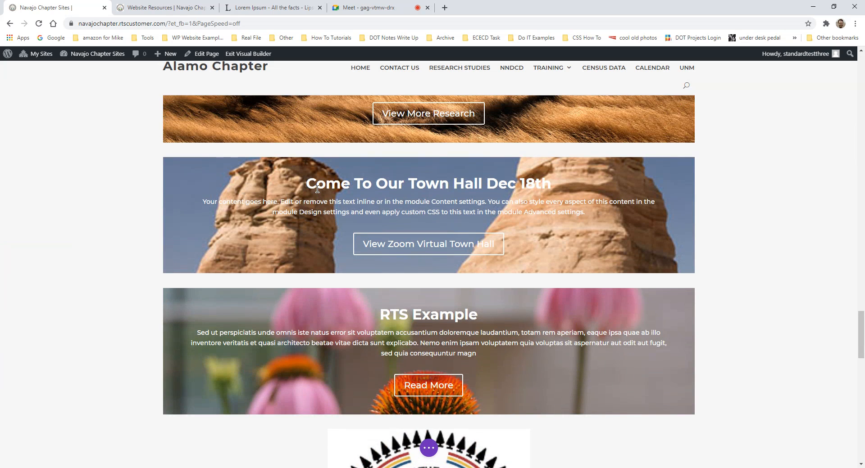
pyautogui.scroll(-12, 370, 193)
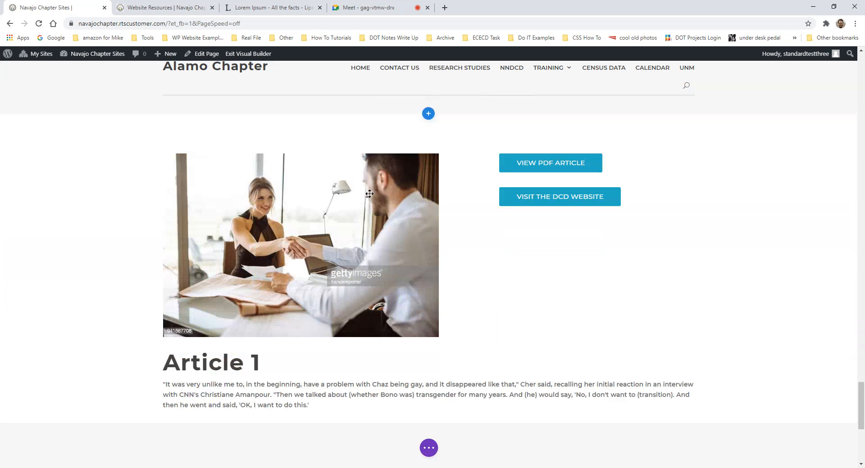
pyautogui.scroll(-1, 369, 194)
pyautogui.scroll(2, 405, 190)
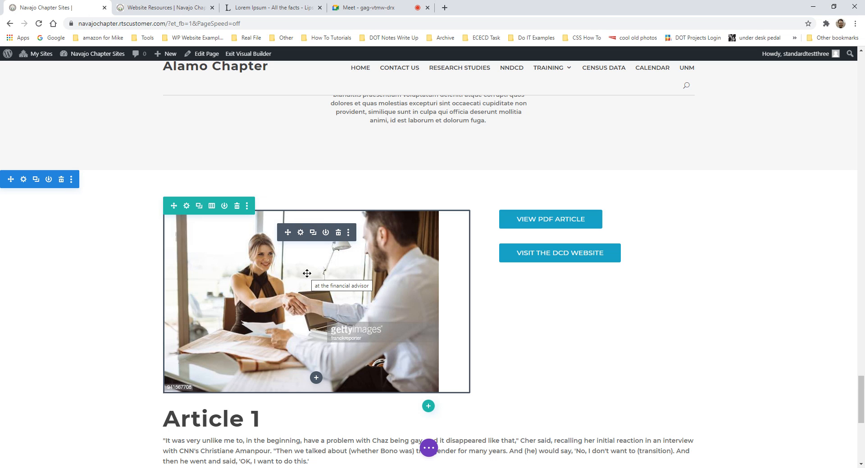
pyautogui.click(300, 232)
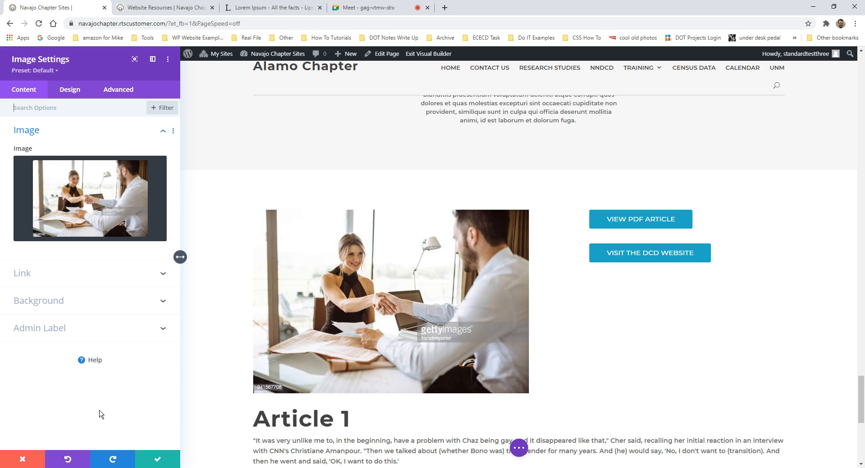
pyautogui.click(20, 460)
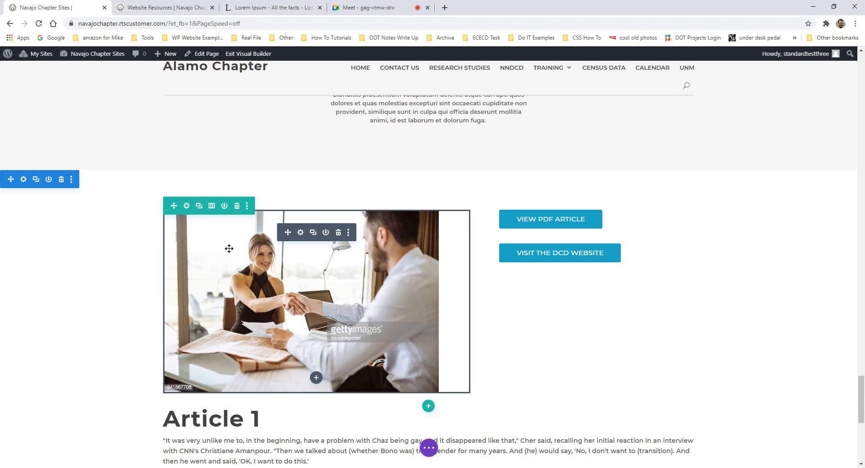
# - Try moving the handshake image toward the buttons column, then duplicate the image-and-buttons row
pyautogui.scroll(-1, 227, 248)
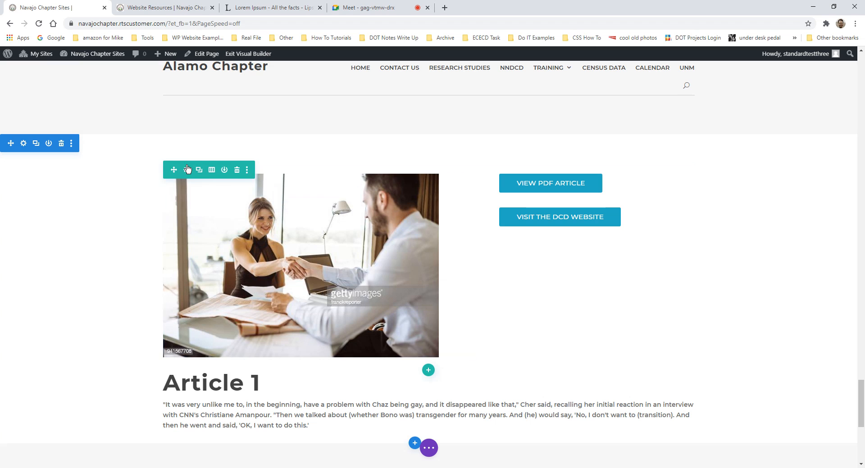
pyautogui.moveTo(282, 236); pyautogui.dragTo(545, 166)
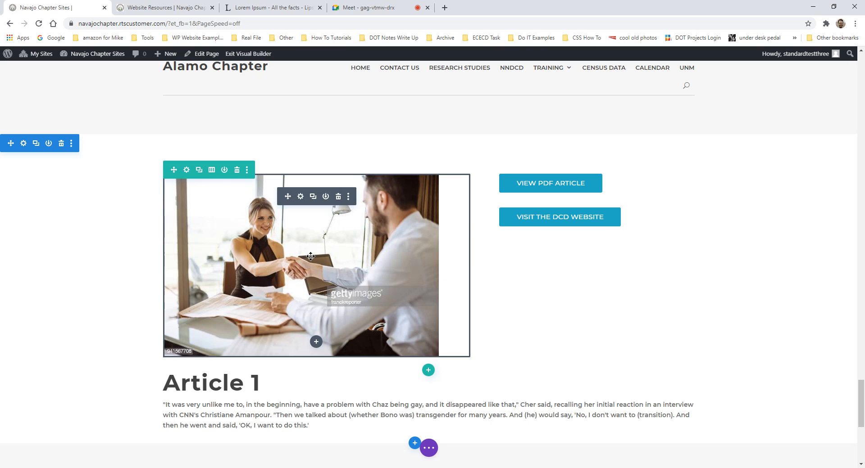
pyautogui.click(199, 170)
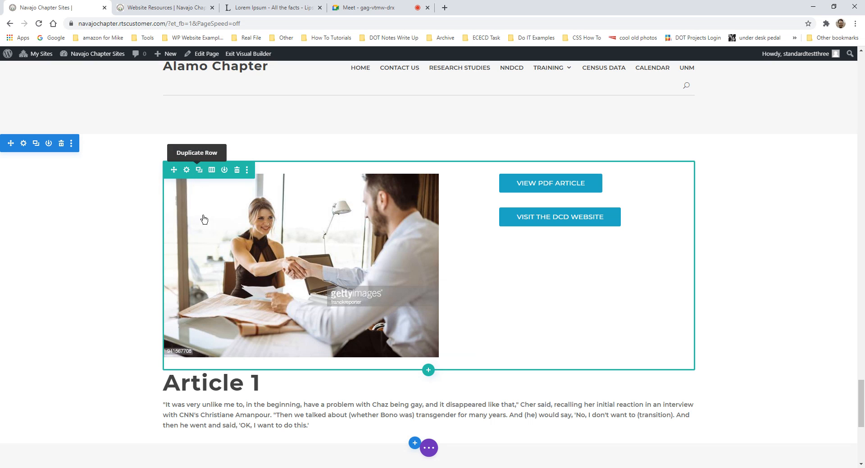
# - Drag the duplicated row up beneath the New Mexico Biology Research banner slider
pyautogui.scroll(-6, 325, 313)
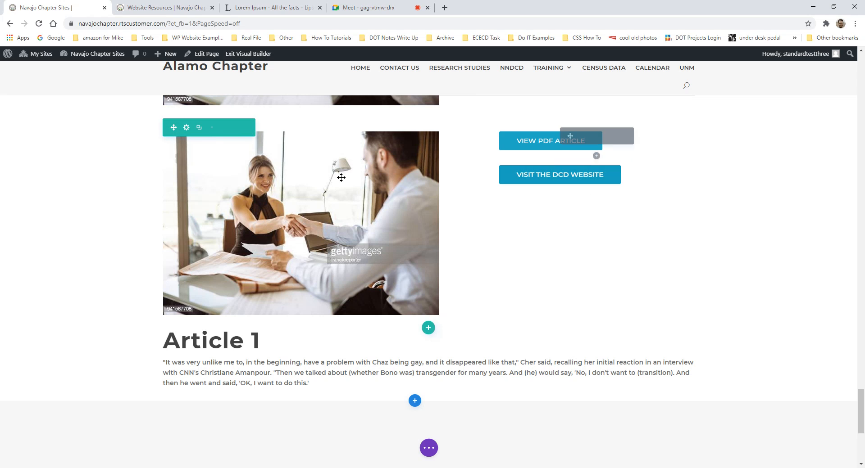
pyautogui.scroll(2, 341, 211)
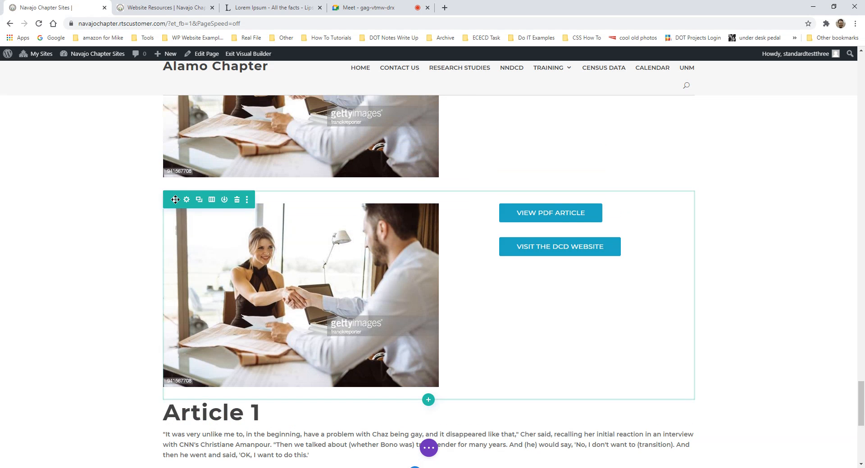
pyautogui.moveTo(174, 199); pyautogui.dragTo(477, 254)
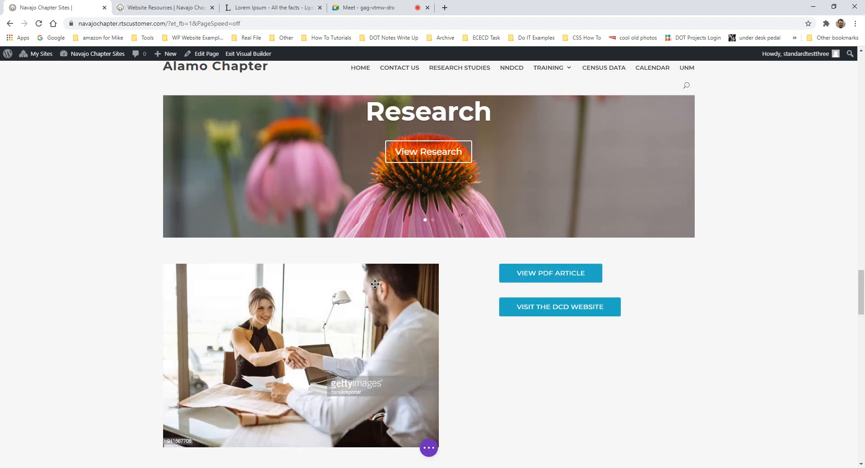
pyautogui.scroll(-10, 376, 284)
pyautogui.scroll(9, 446, 284)
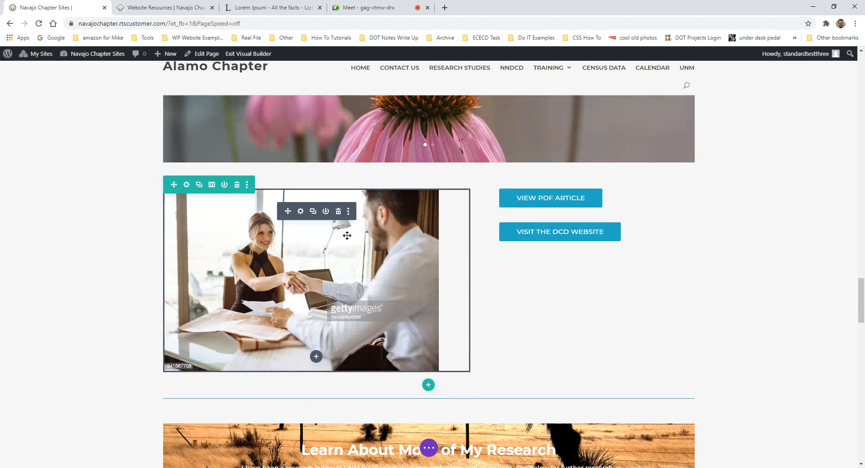
pyautogui.scroll(-5, 402, 283)
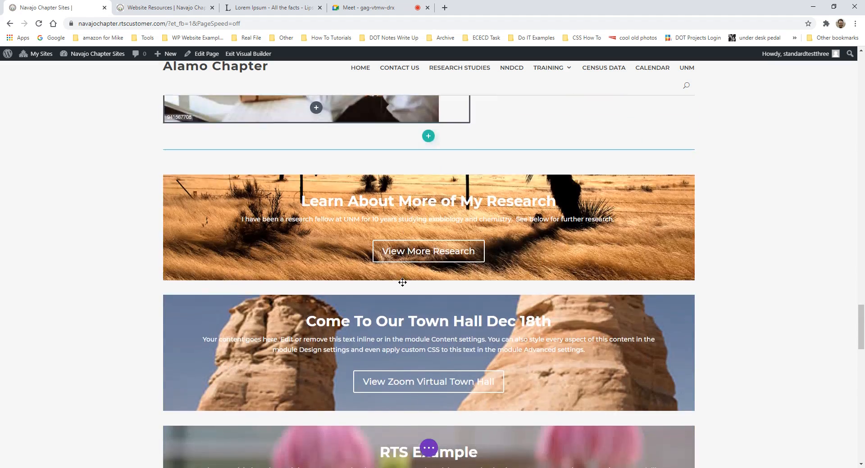
pyautogui.scroll(-15, 403, 282)
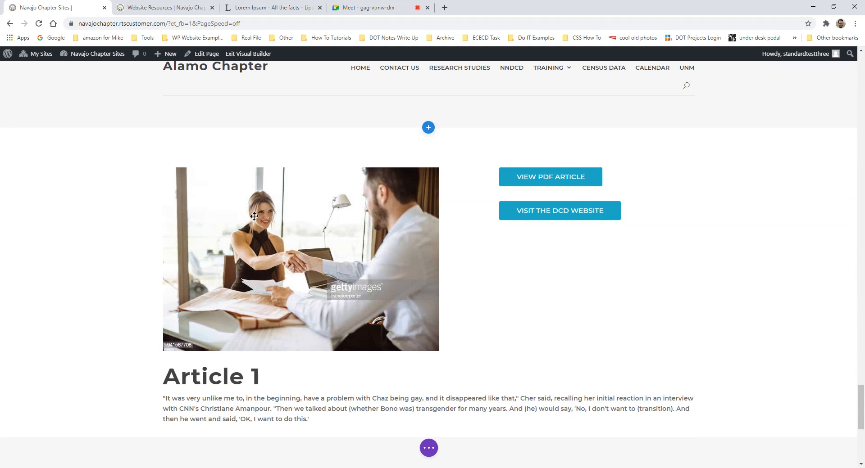
pyautogui.moveTo(189, 184)
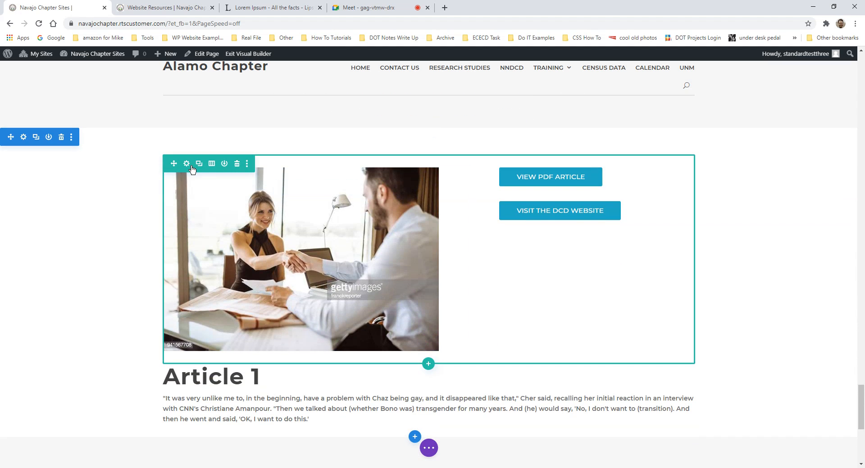
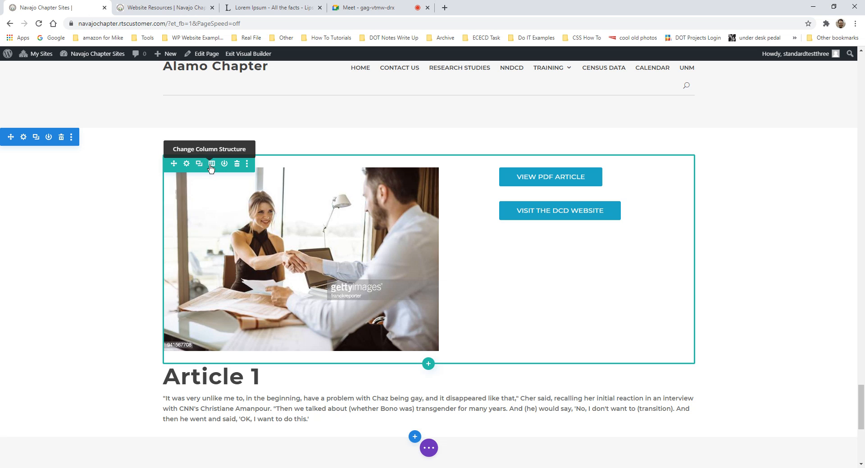
# - Try a three-column layout for the image-and-buttons row, then revert it to two columns
pyautogui.click(211, 164)
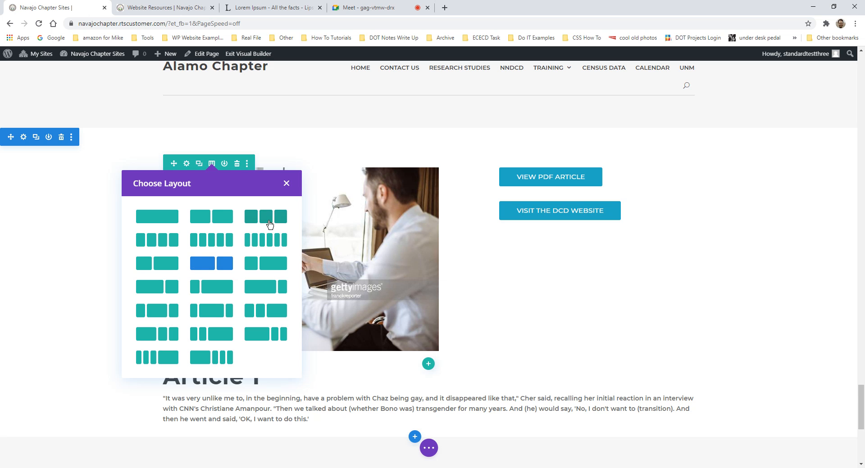
pyautogui.click(269, 224)
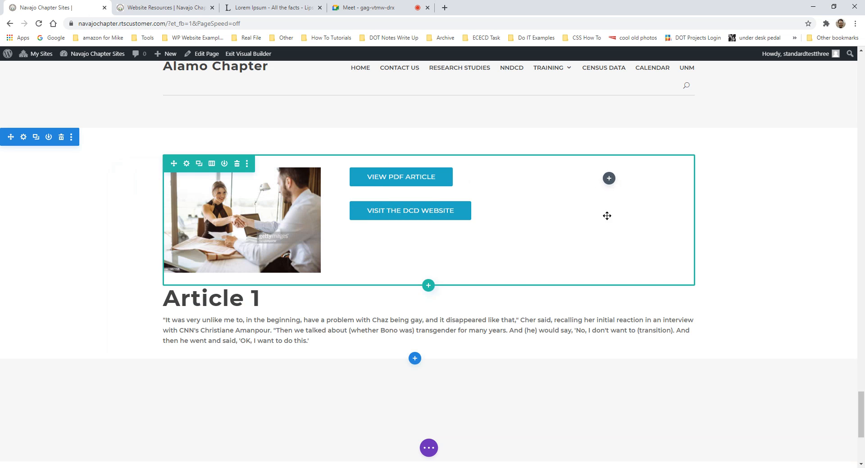
pyautogui.click(608, 179)
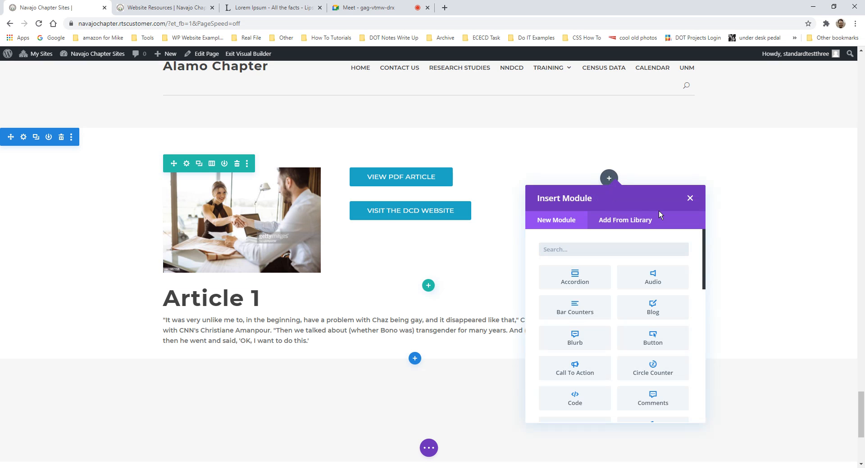
pyautogui.click(690, 198)
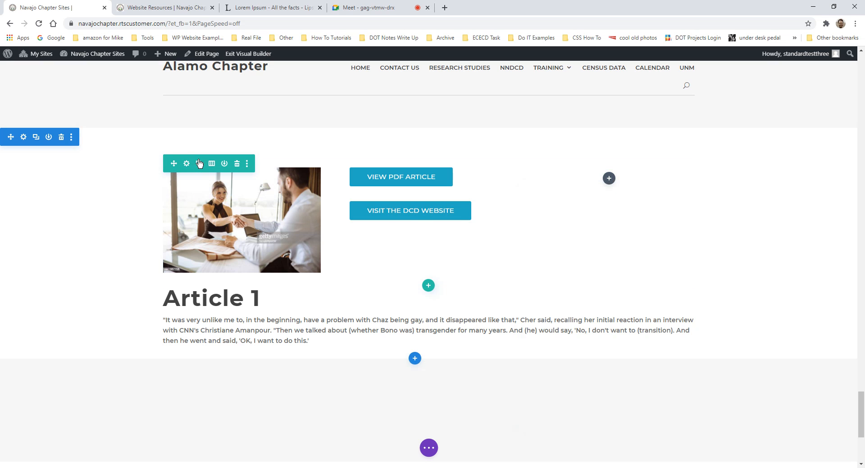
pyautogui.moveTo(215, 164); pyautogui.dragTo(230, 188)
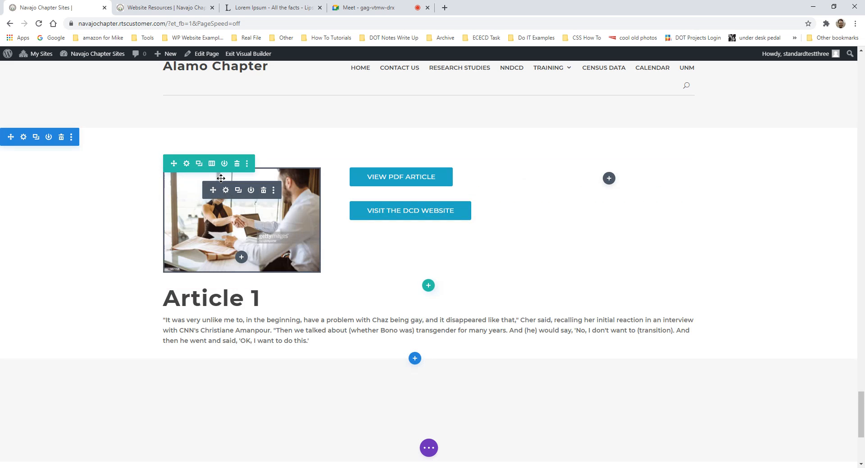
pyautogui.click(211, 164)
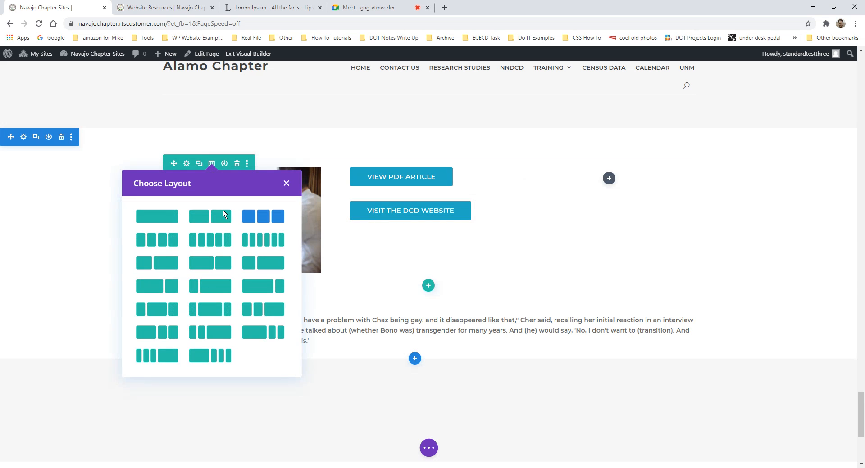
pyautogui.click(219, 269)
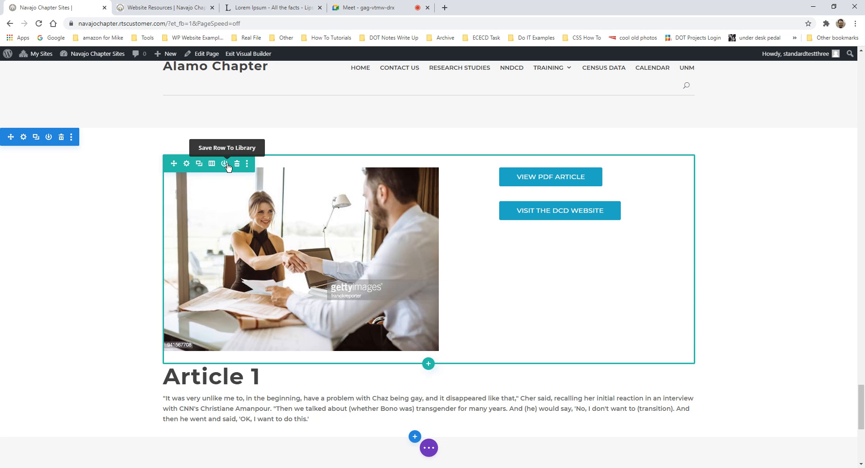
# - Save the whole section to the Divi library as 'Training Section 1'
pyautogui.scroll(-3, 104, 216)
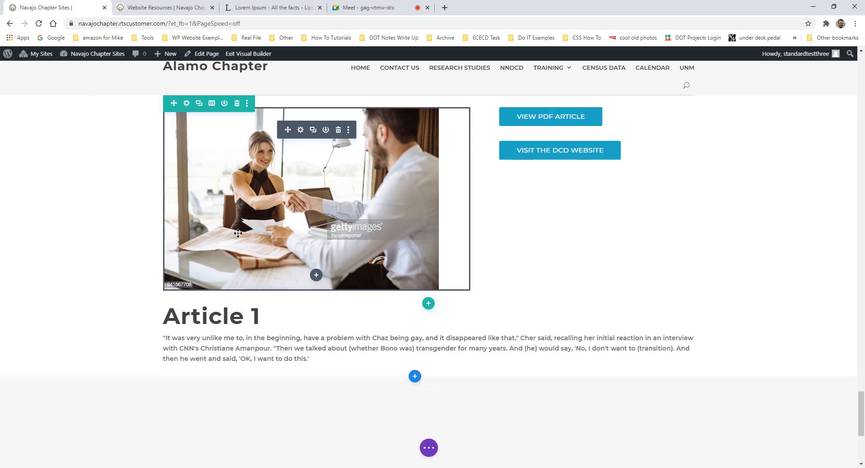
pyautogui.scroll(3, 104, 216)
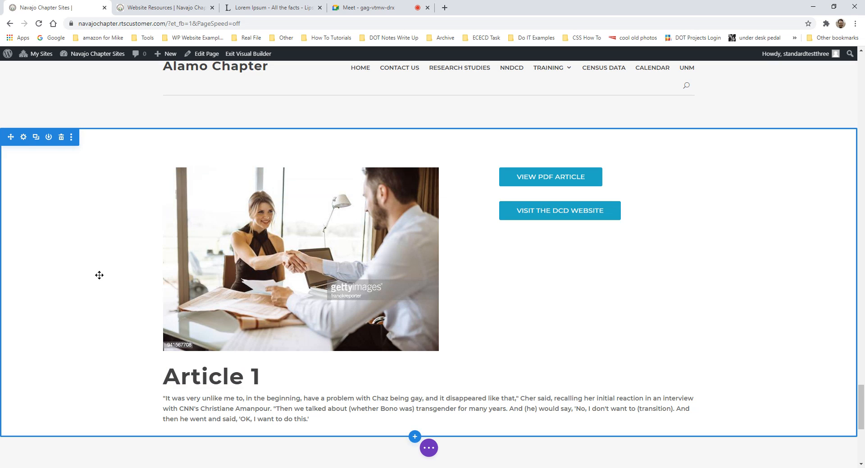
pyautogui.click(50, 138)
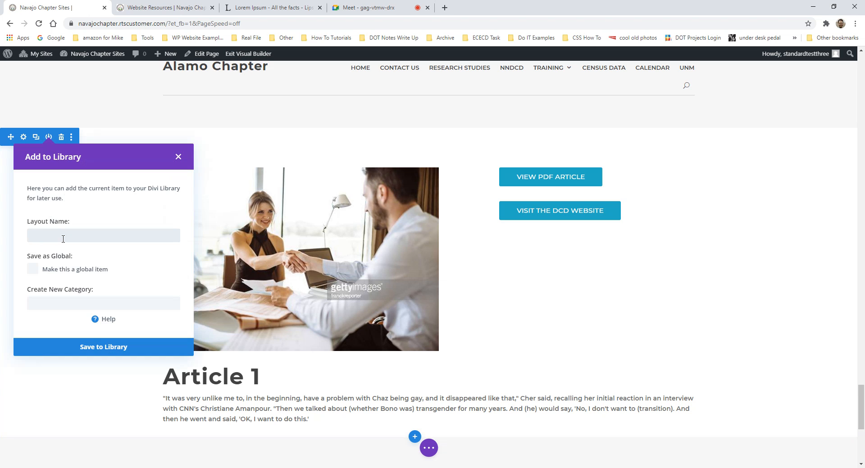
pyautogui.write('Test')
pyautogui.press('BackSpace')
pyautogui.press('BackSpace')
pyautogui.press('BackSpace')
pyautogui.press('BackSpace')
pyautogui.write('raining Section 1')
pyautogui.click(106, 355)
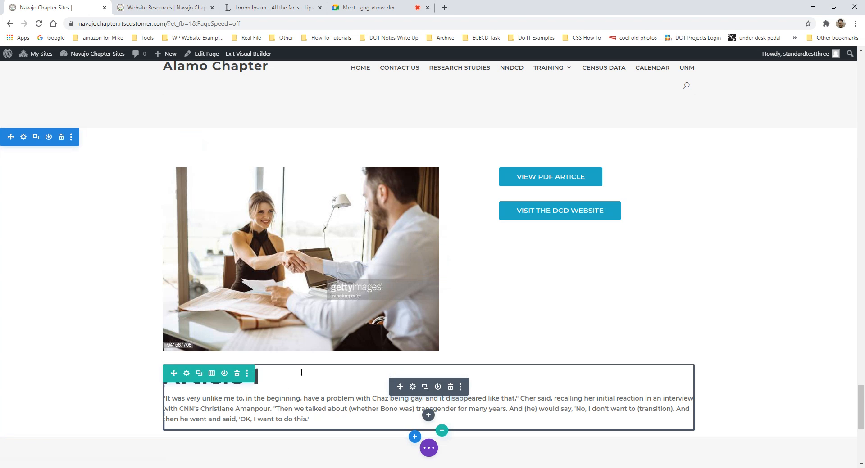
pyautogui.scroll(-1, 184, 225)
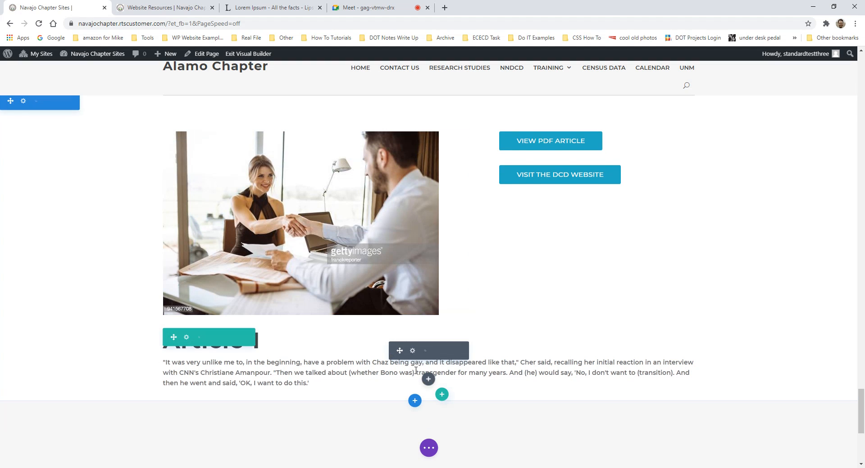
pyautogui.click(414, 400)
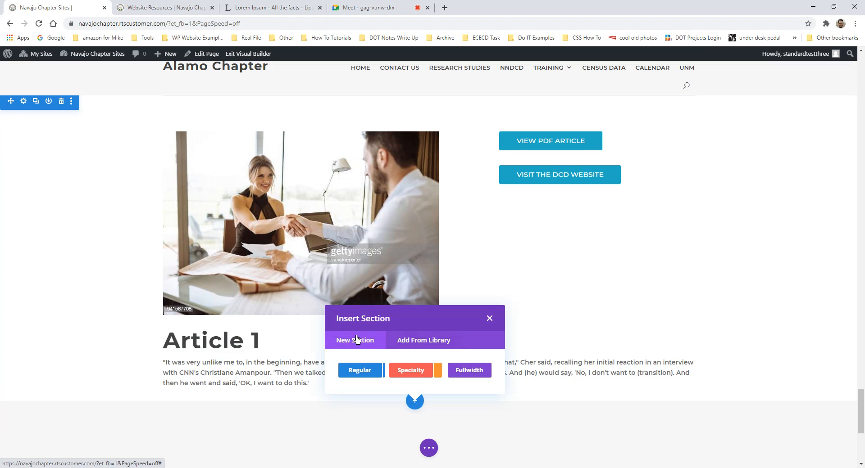
pyautogui.click(426, 344)
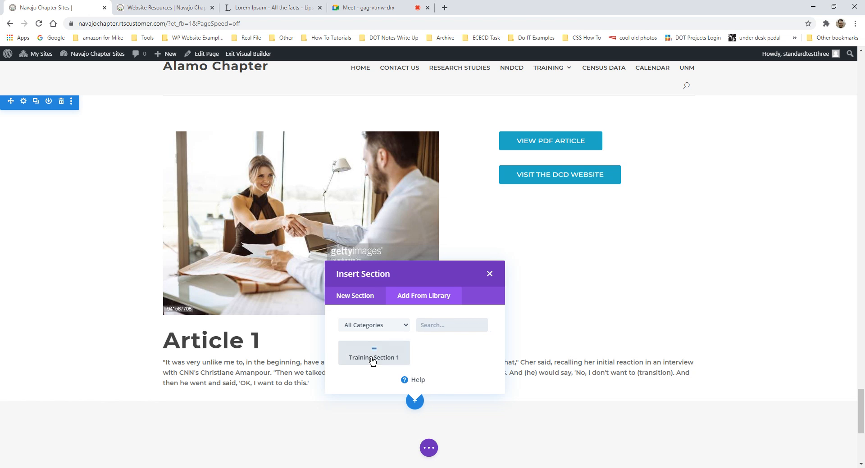
pyautogui.click(372, 359)
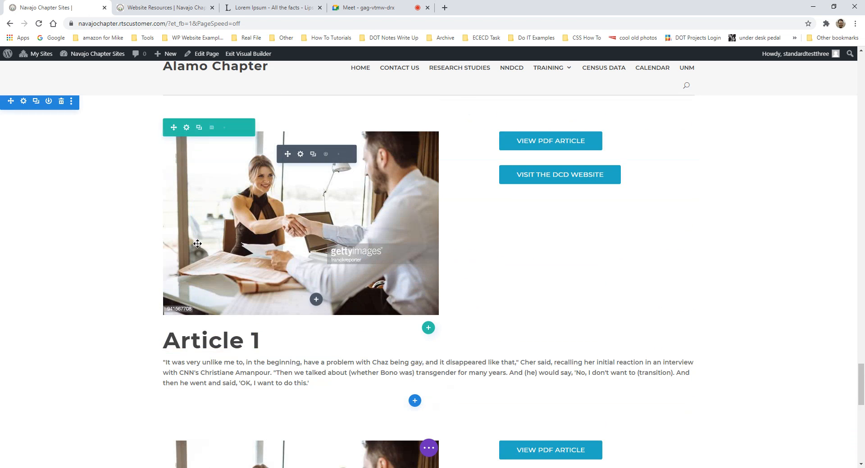
pyautogui.scroll(-4, 257, 270)
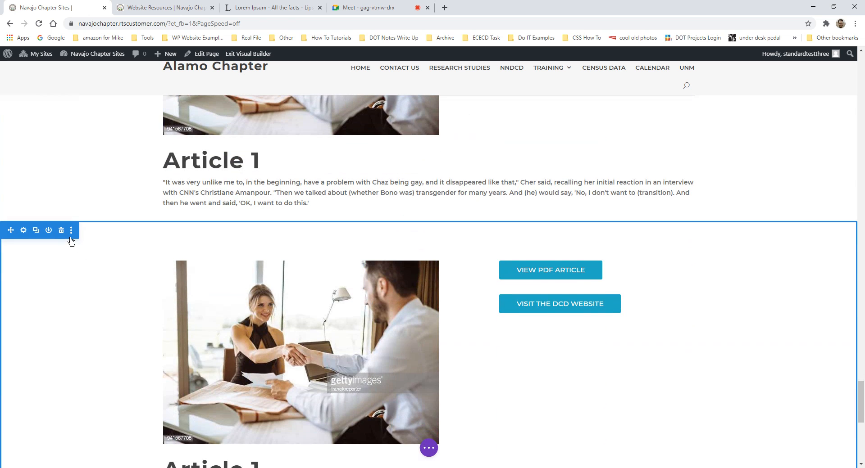
pyautogui.click(62, 231)
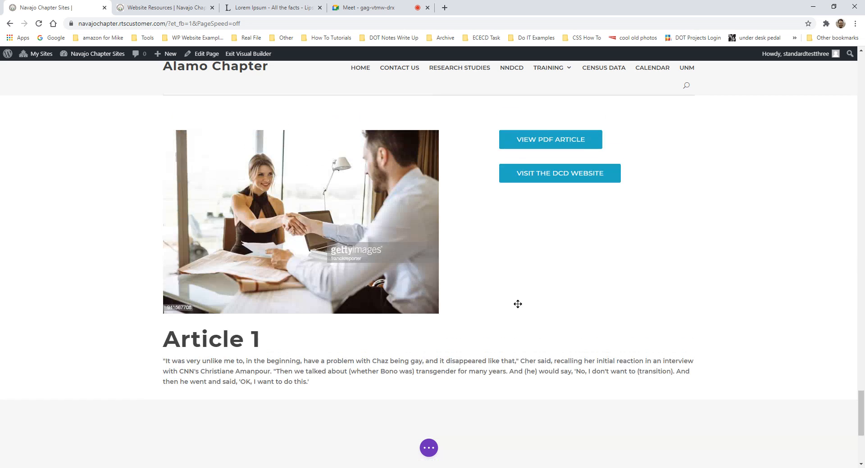
pyautogui.scroll(-2, 517, 296)
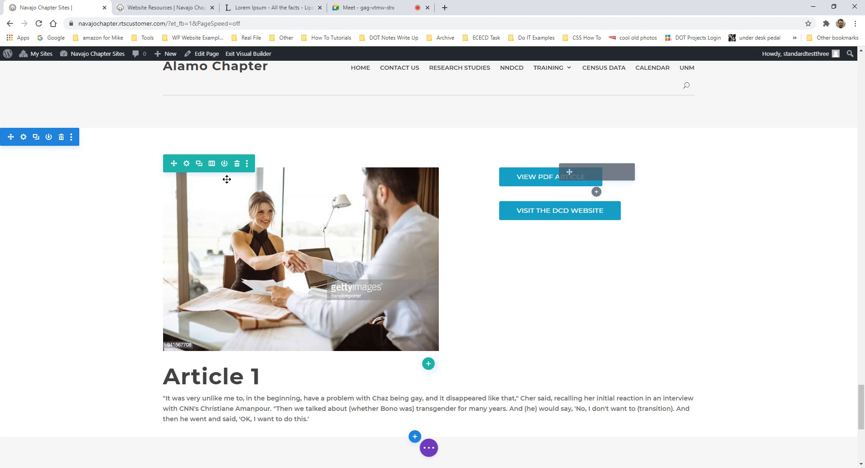
pyautogui.moveTo(555, 179)
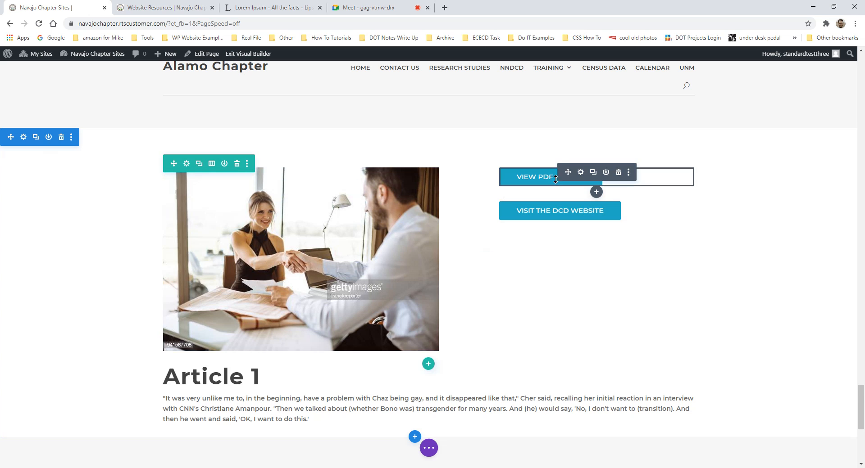
pyautogui.click(597, 193)
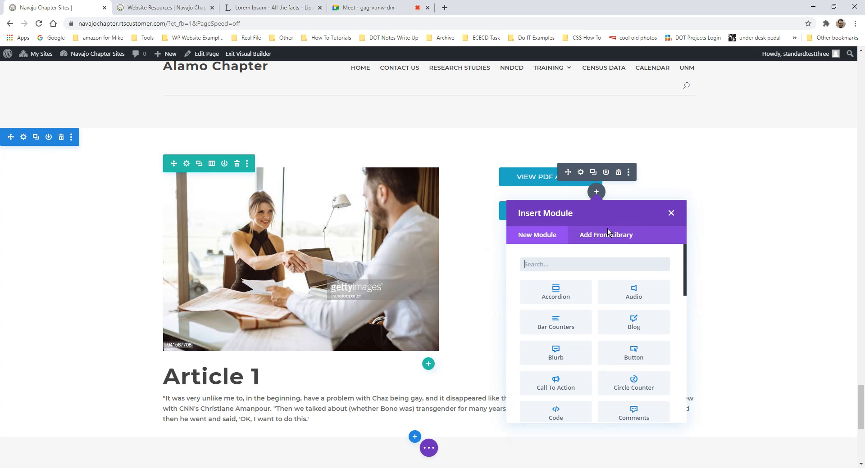
pyautogui.click(619, 234)
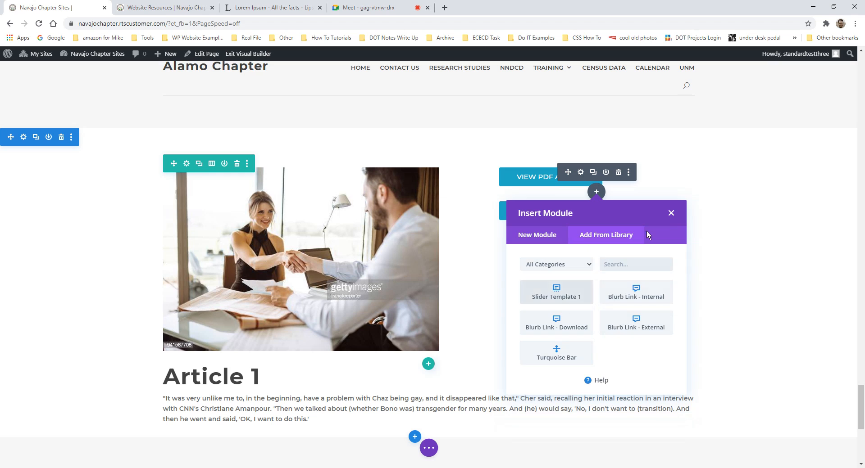
pyautogui.click(671, 213)
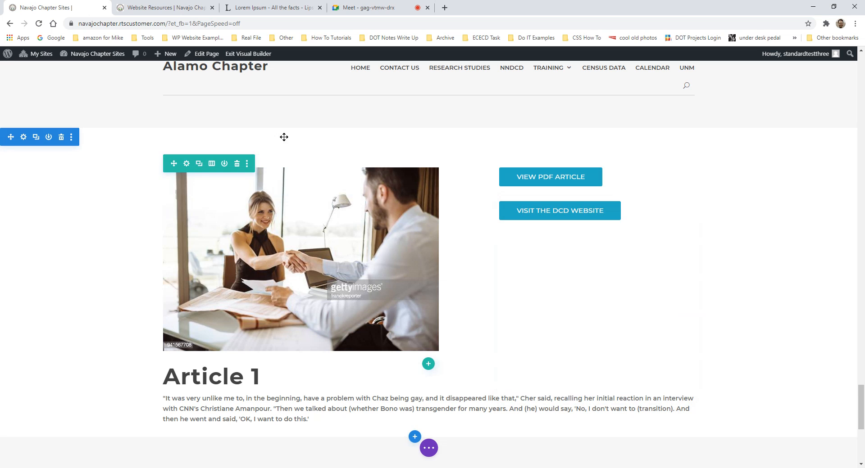
pyautogui.click(236, 165)
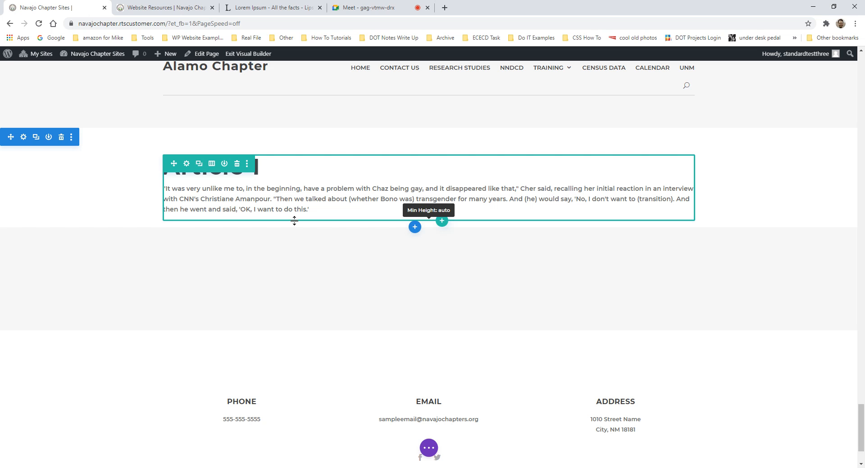
pyautogui.moveTo(294, 220); pyautogui.dragTo(295, 221)
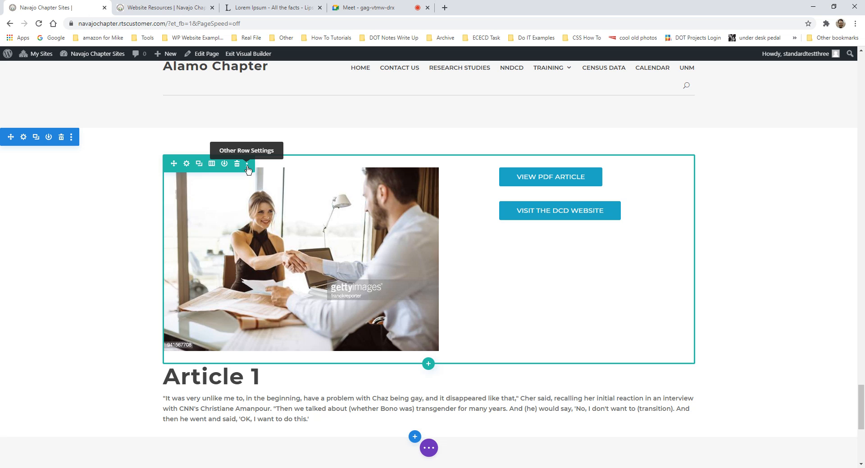
pyautogui.click(248, 165)
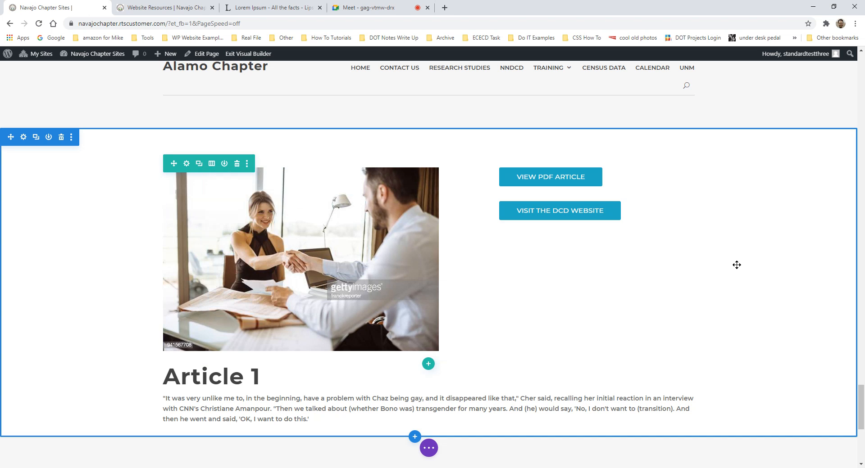
pyautogui.moveTo(627, 211)
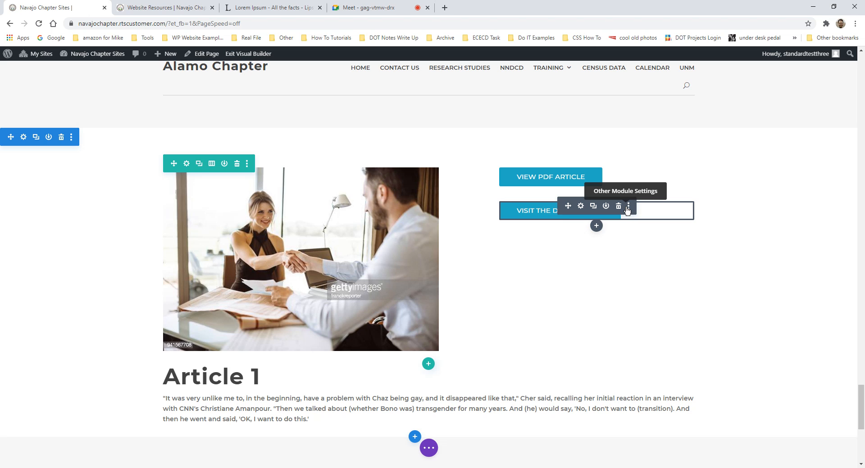
pyautogui.click(628, 210)
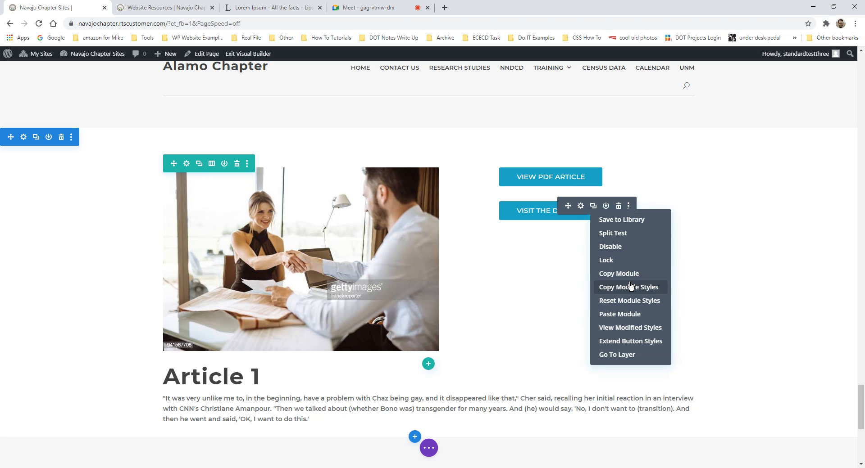
pyautogui.click(780, 235)
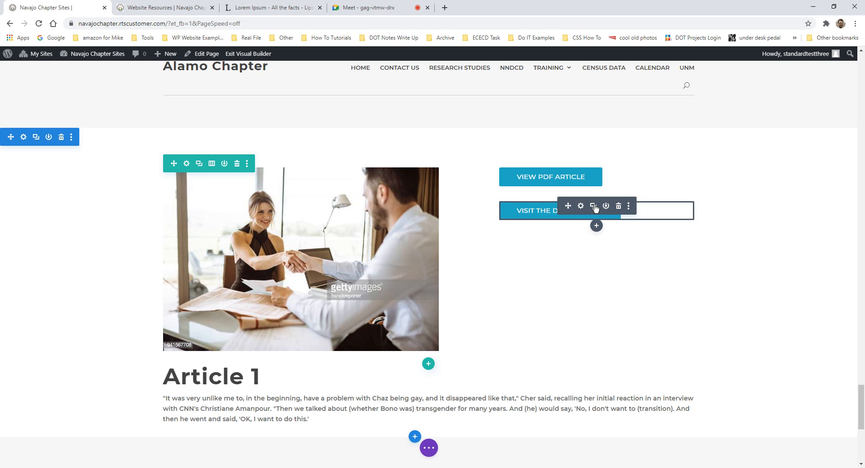
pyautogui.click(629, 206)
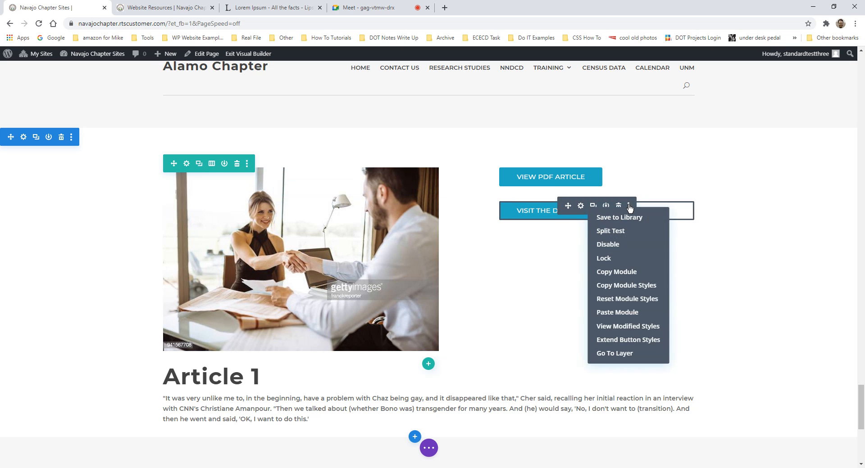
pyautogui.click(628, 272)
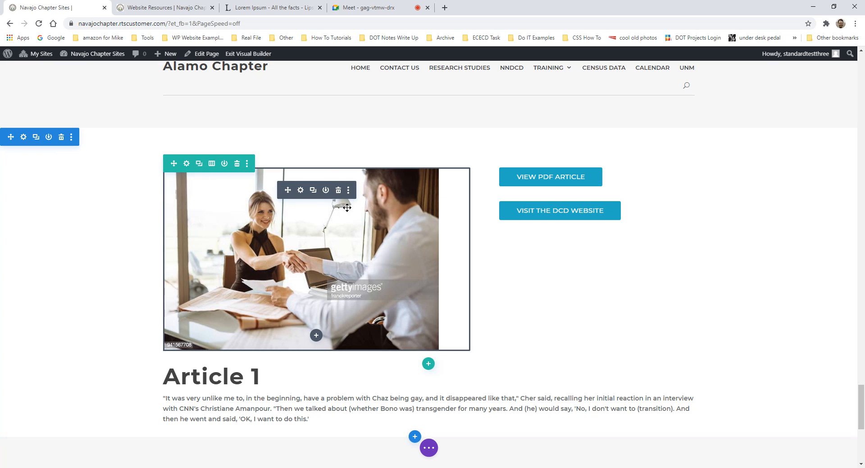
pyautogui.scroll(-2, 448, 204)
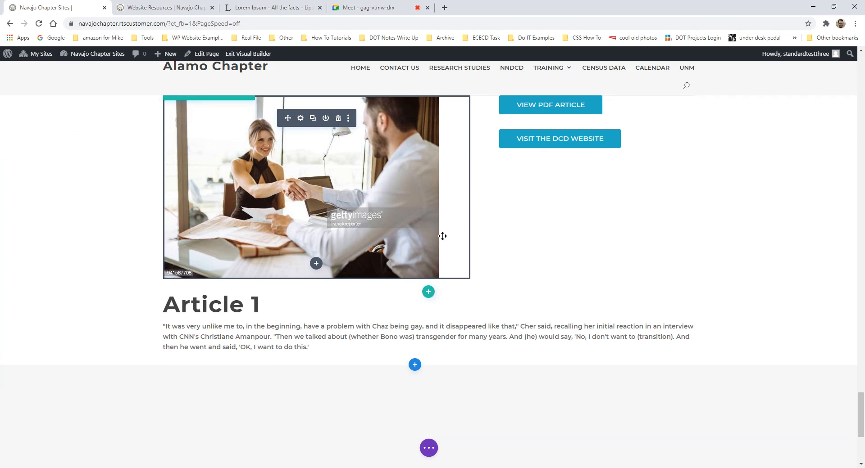
pyautogui.scroll(1, 473, 257)
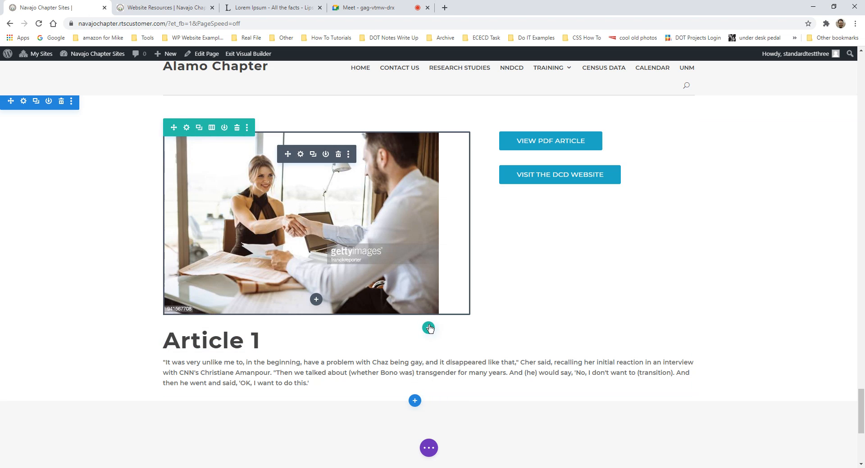
# - Bring up the Page Settings panel for page 'Home' and scroll the page
pyautogui.hotkey('ctrl', 's')
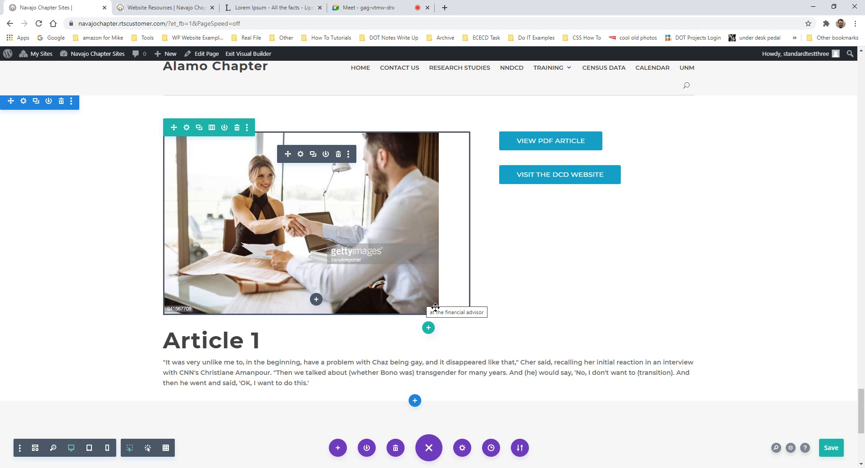
pyautogui.scroll(8, 527, 322)
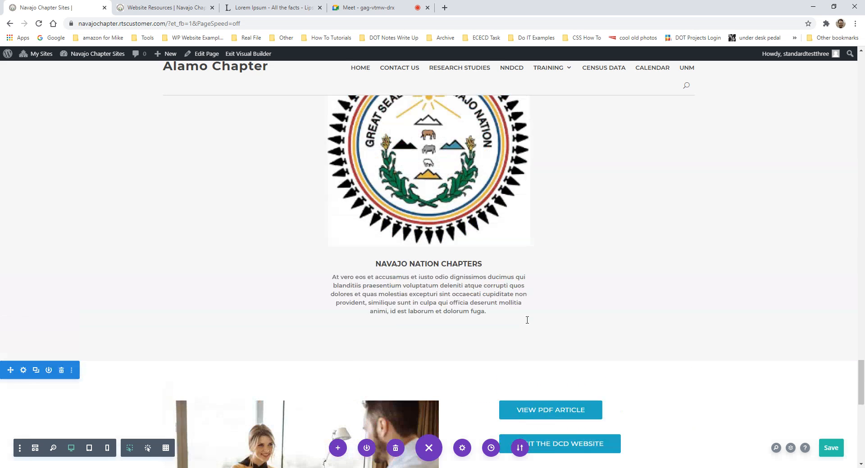
pyautogui.scroll(-5, 527, 317)
pyautogui.scroll(-5, 549, 350)
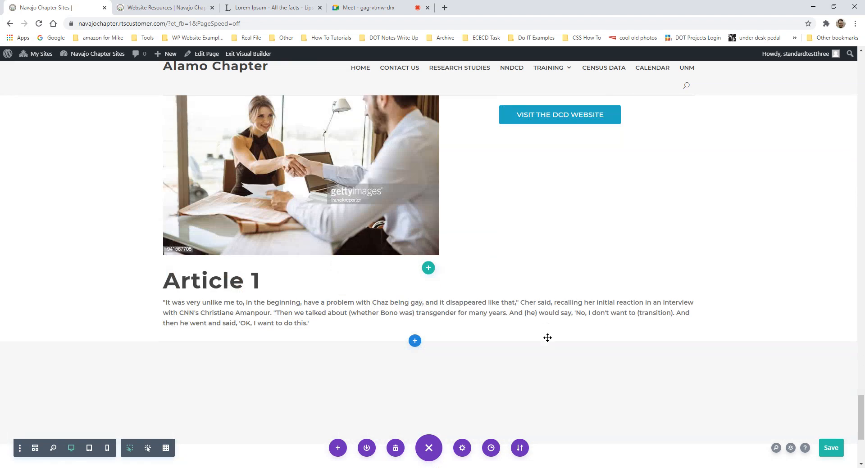
pyautogui.scroll(2, 531, 306)
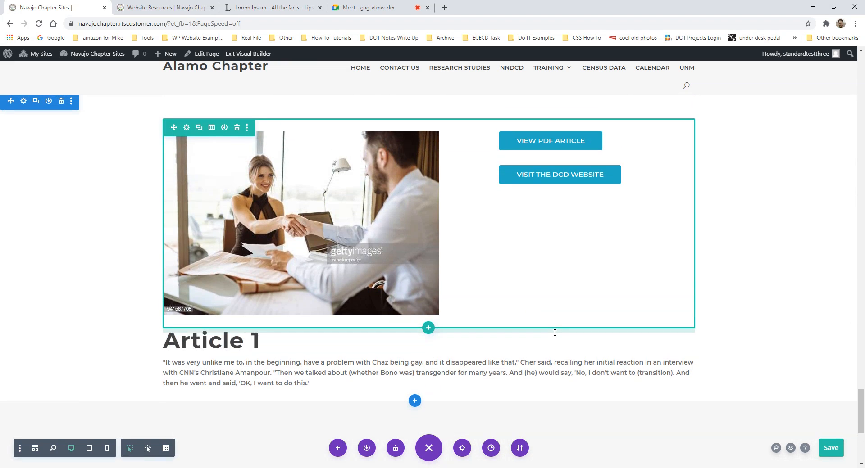
pyautogui.scroll(-1, 463, 451)
pyautogui.click(463, 449)
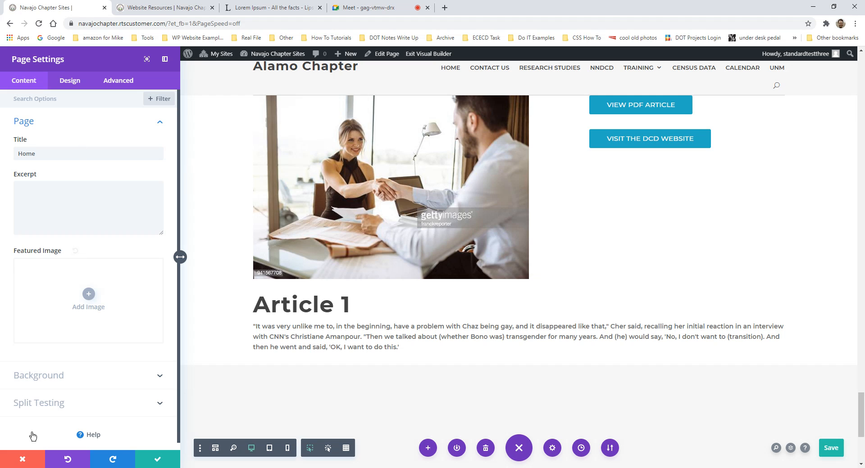
pyautogui.click(25, 460)
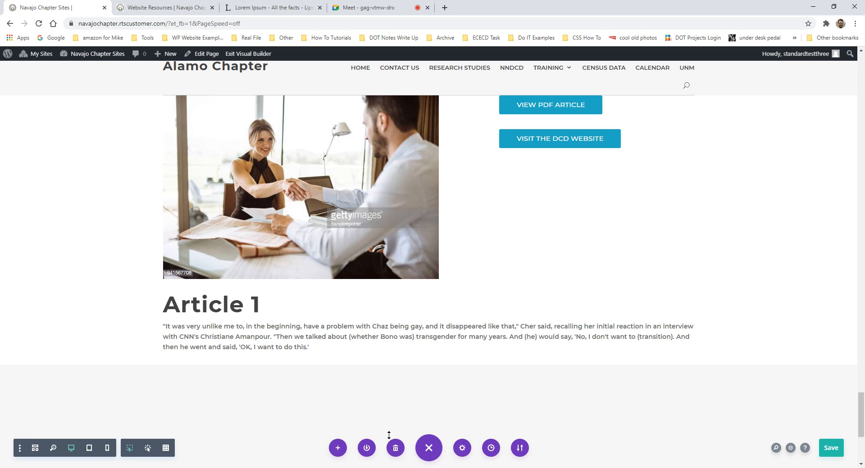
pyautogui.moveTo(364, 438)
pyautogui.scroll(2, 345, 337)
pyautogui.scroll(-5, 348, 350)
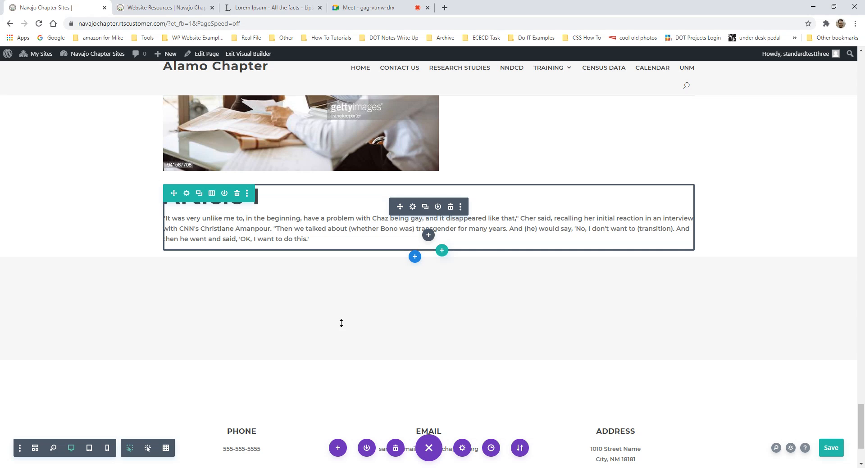
pyautogui.scroll(4, 365, 328)
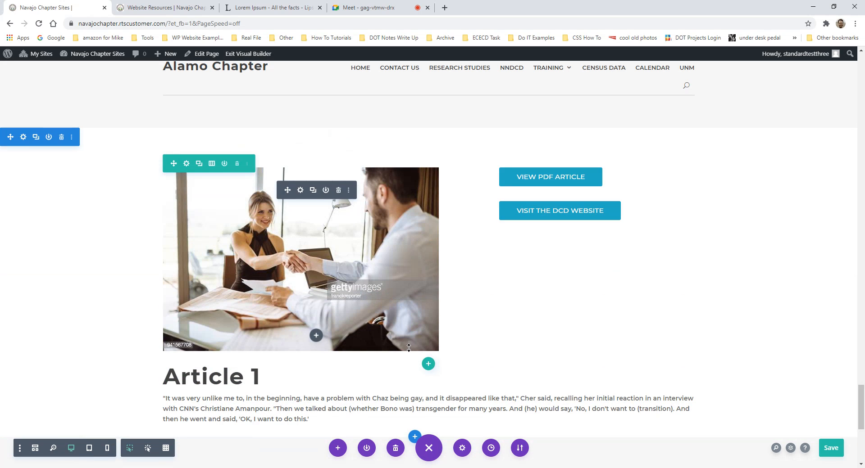
pyautogui.scroll(-3, 368, 394)
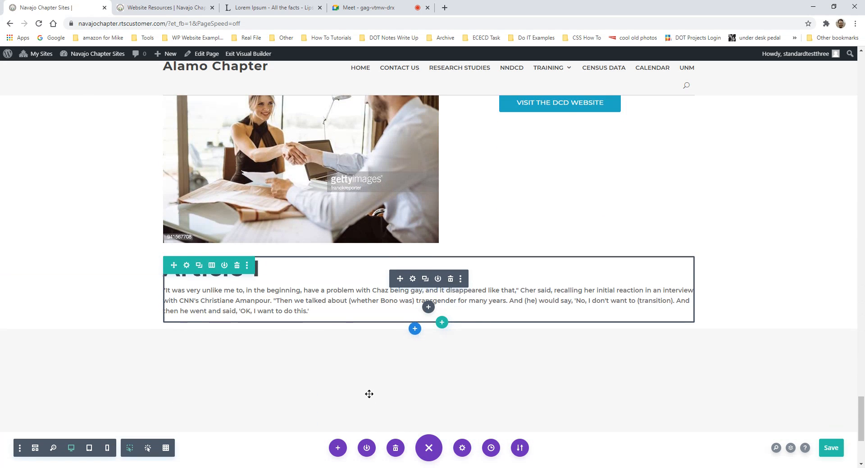
pyautogui.scroll(1, 356, 365)
pyautogui.scroll(1, 356, 365)
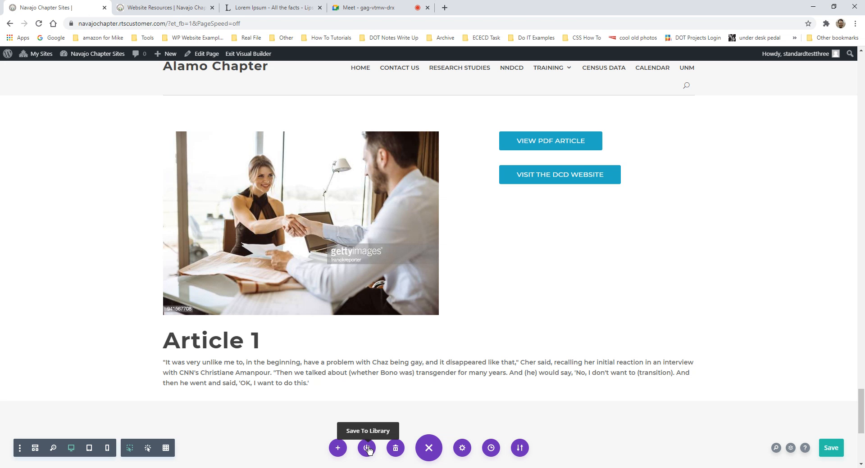
pyautogui.scroll(14, 383, 397)
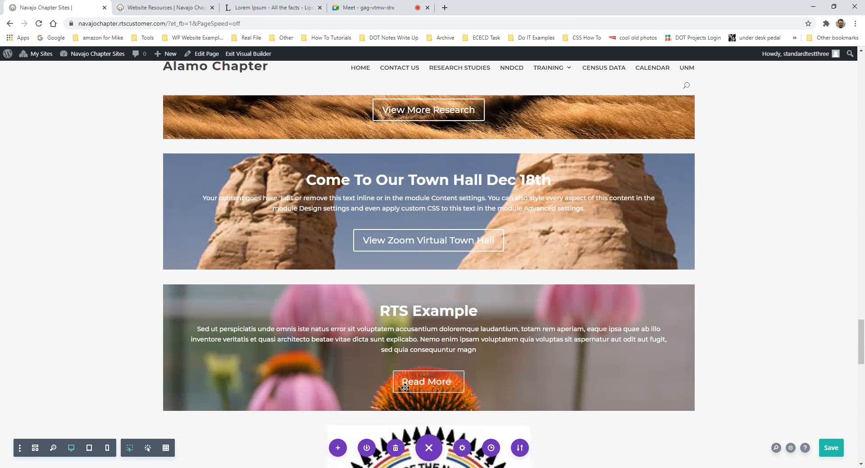
pyautogui.scroll(-6, 405, 387)
pyautogui.scroll(-20, 413, 381)
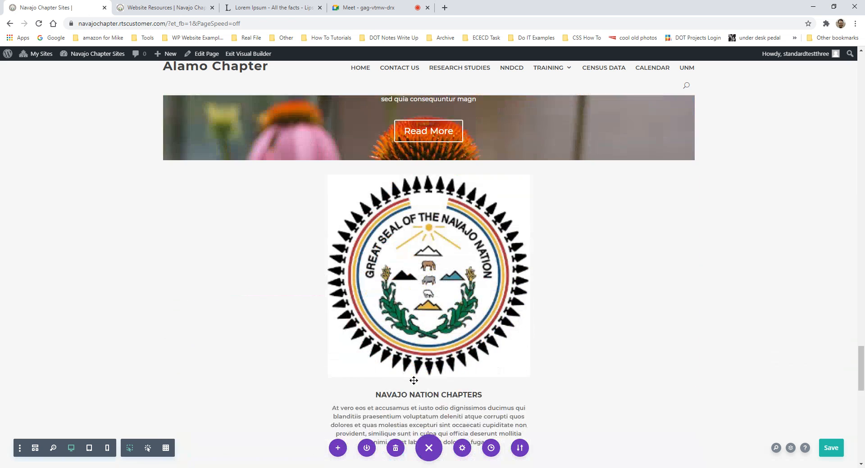
pyautogui.scroll(-1, 413, 381)
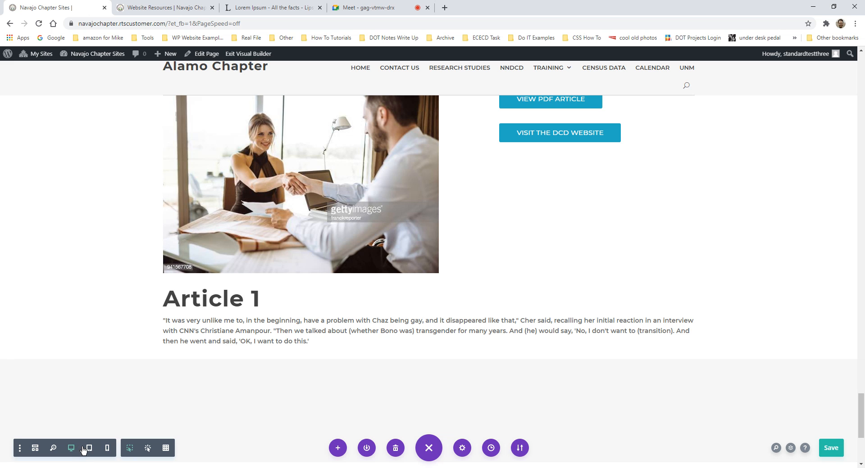
pyautogui.click(107, 448)
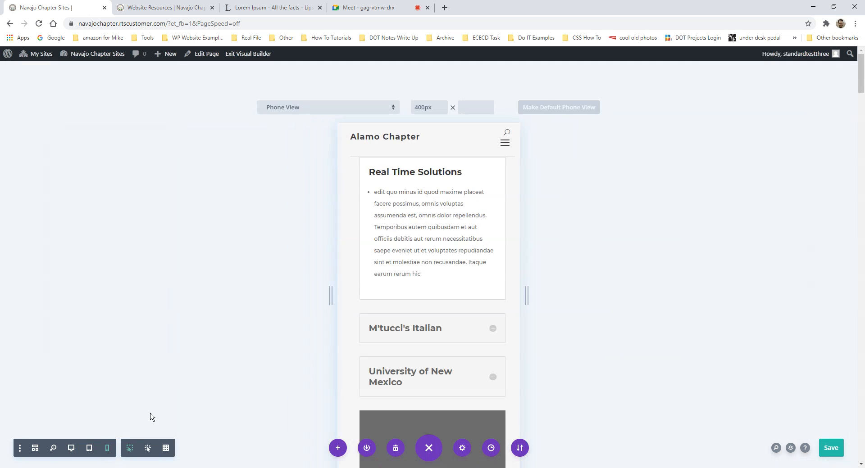
pyautogui.scroll(-5, 390, 341)
pyautogui.scroll(-5, 389, 341)
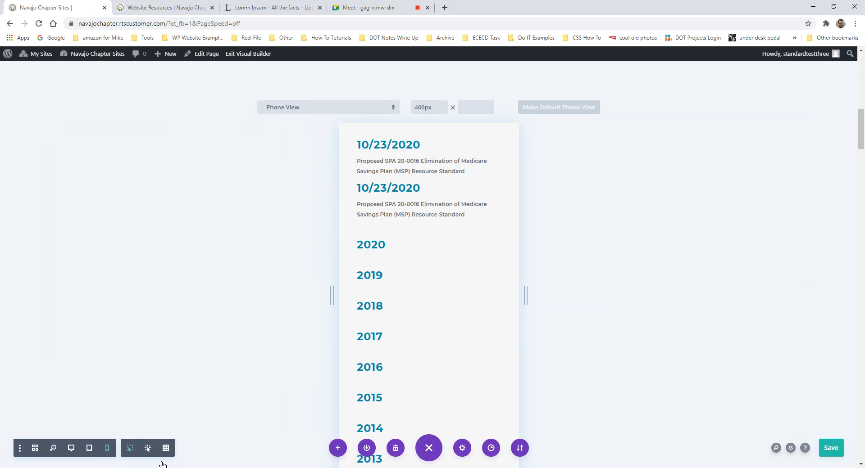
pyautogui.click(89, 448)
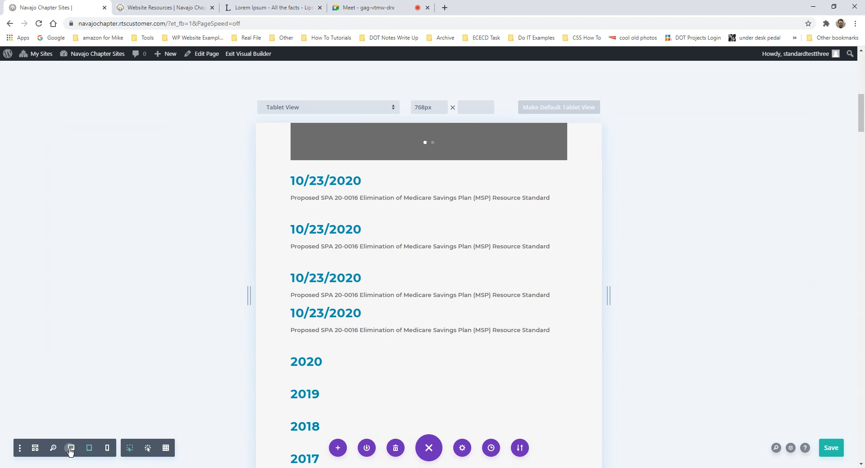
pyautogui.click(71, 452)
pyautogui.click(71, 448)
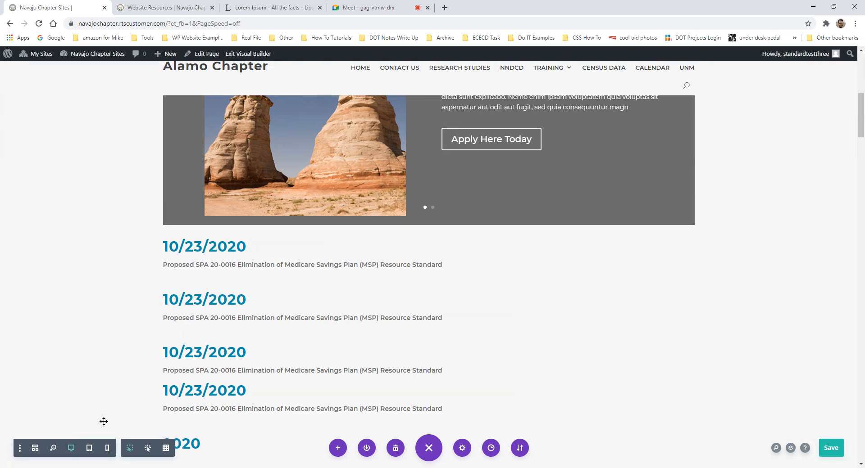
pyautogui.scroll(-10, 338, 307)
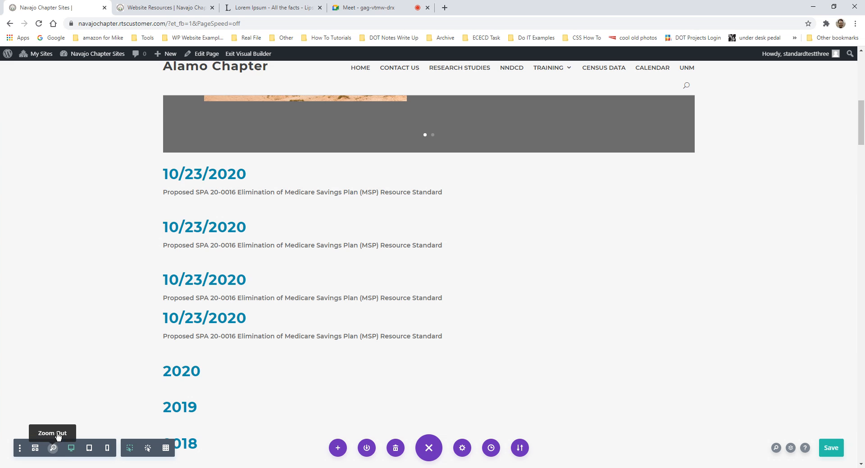
pyautogui.click(54, 450)
pyautogui.scroll(-20, 274, 357)
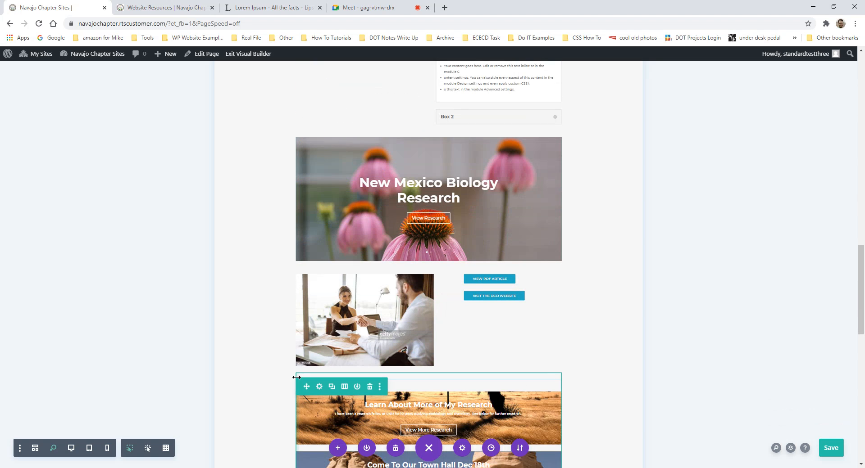
pyautogui.scroll(8, 297, 381)
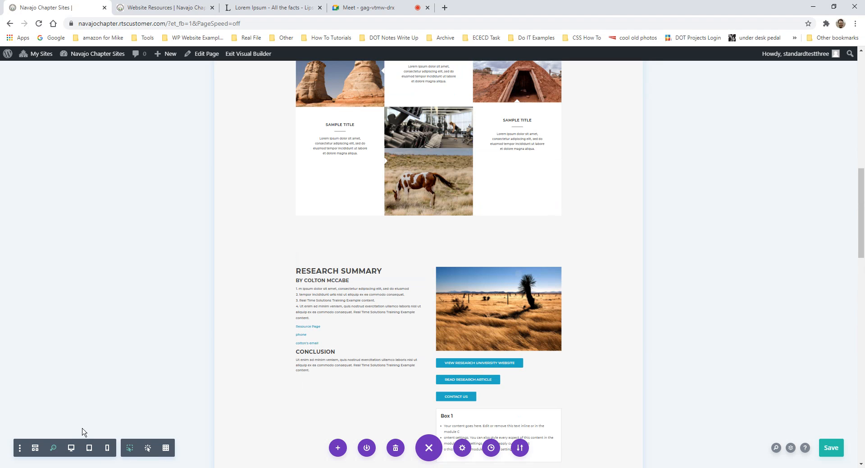
pyautogui.click(75, 448)
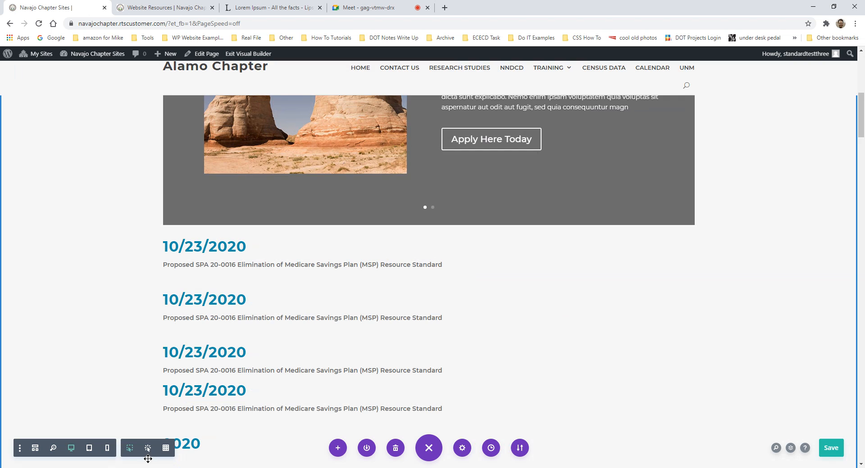
# - Scroll up to the Real Time Solutions accordion above the slider
pyautogui.scroll(4, 359, 292)
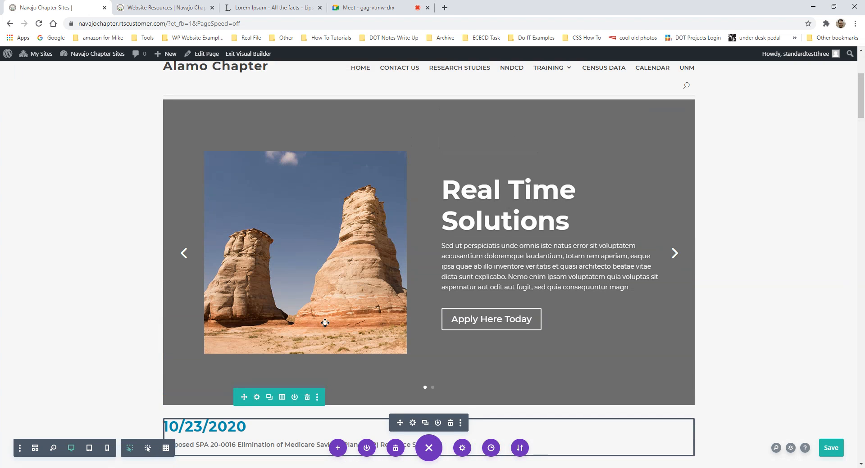
pyautogui.scroll(3, 432, 234)
pyautogui.scroll(-5, 445, 243)
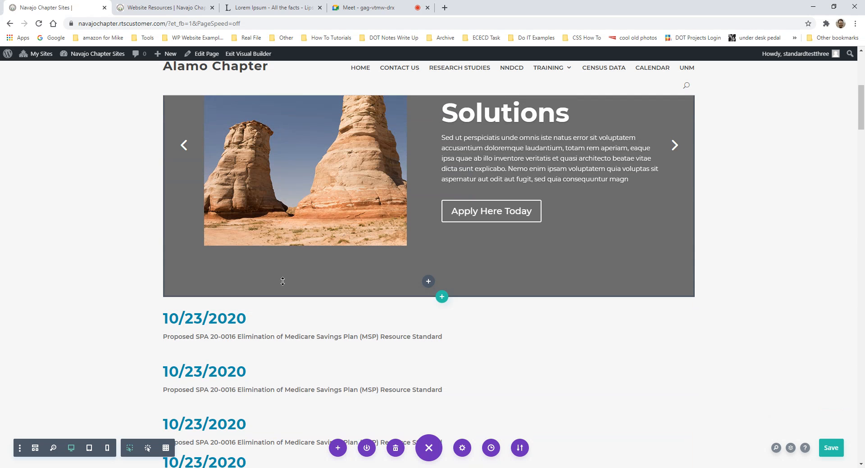
pyautogui.scroll(5, 302, 279)
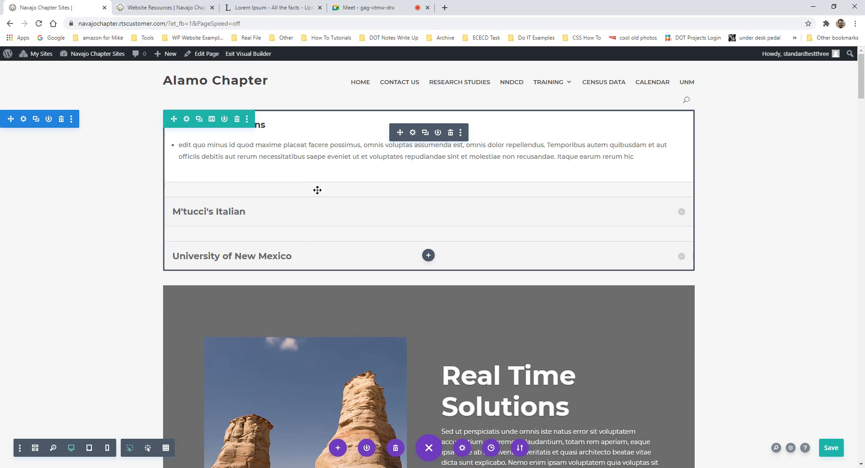
pyautogui.scroll(-12, 317, 189)
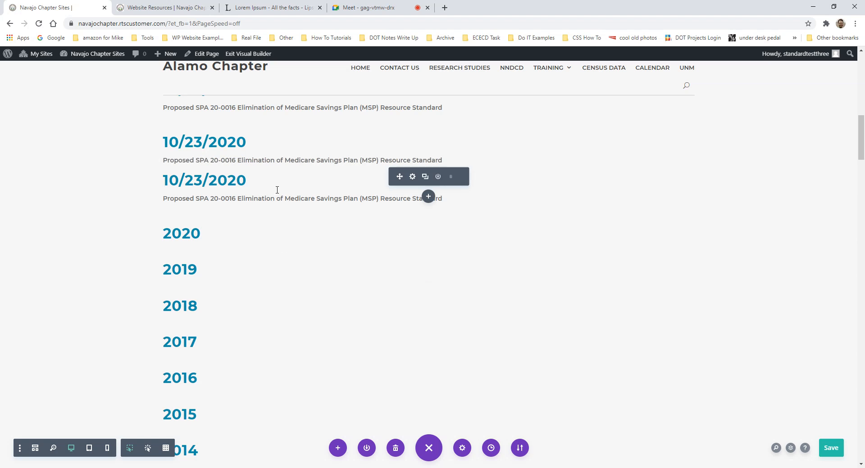
pyautogui.scroll(2, 356, 216)
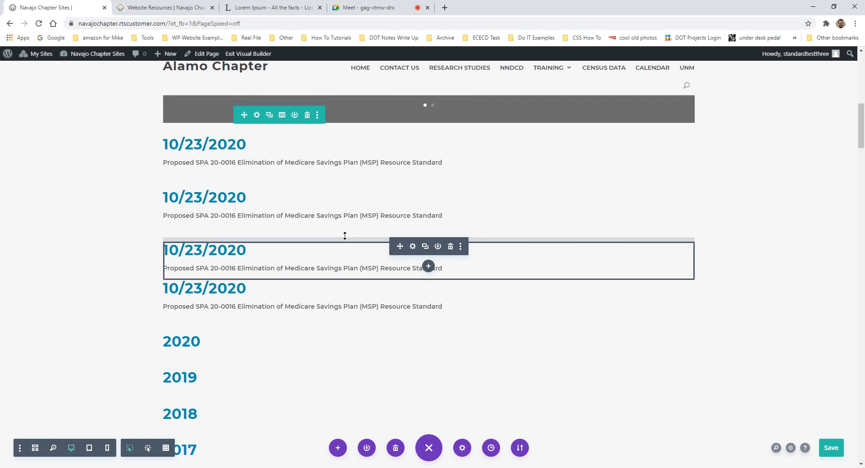
pyautogui.scroll(6, 295, 163)
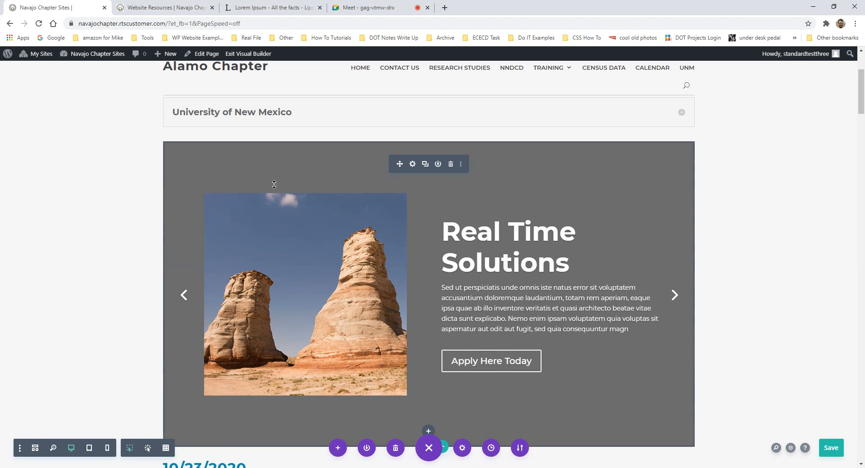
pyautogui.scroll(3, 272, 189)
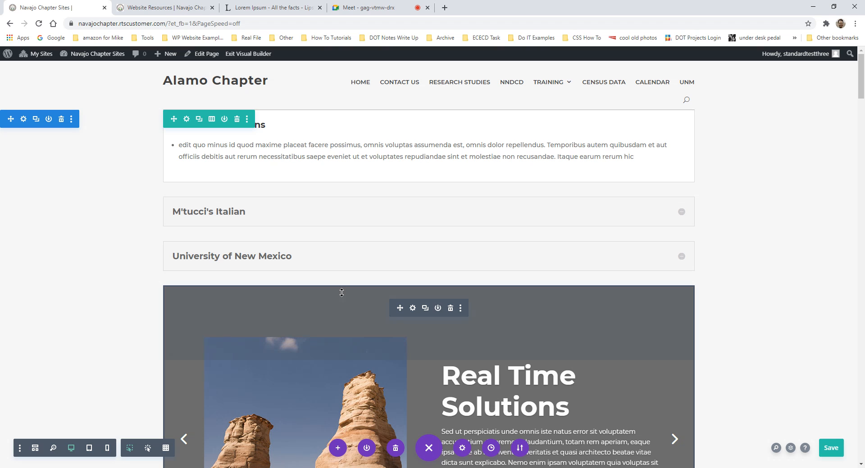
# - Switch the builder from Hover Mode to Click Mode, then scroll down to the Research Summary buttons
pyautogui.click(146, 449)
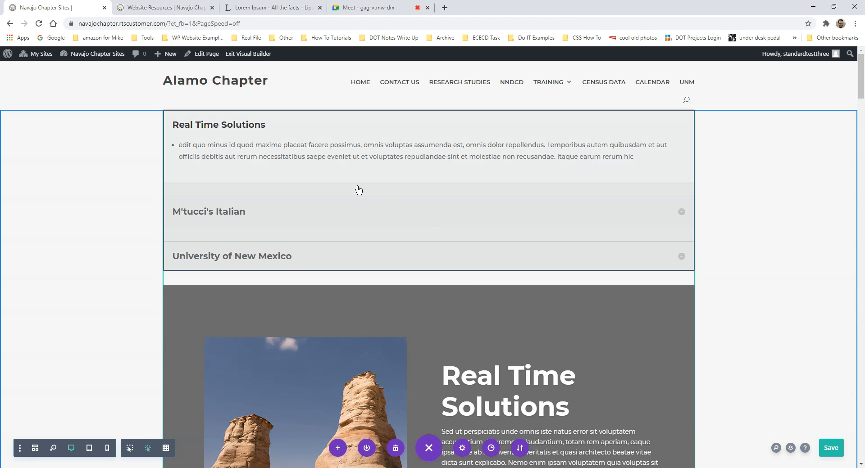
pyautogui.scroll(-6, 421, 335)
pyautogui.scroll(-5, 345, 376)
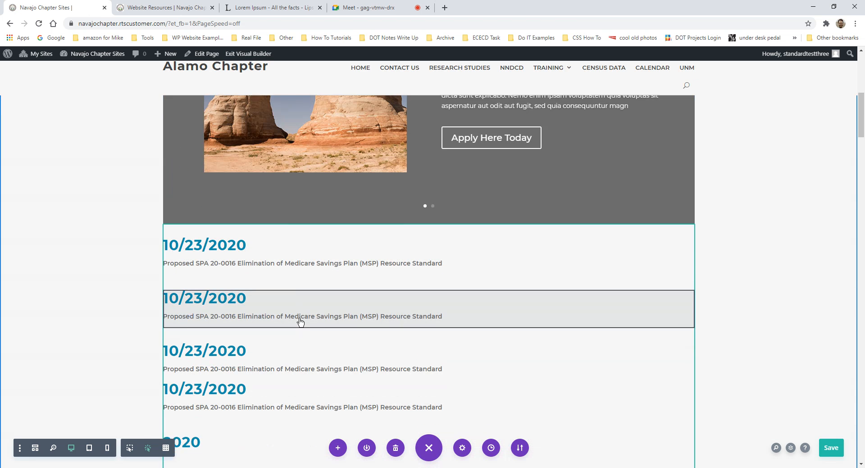
pyautogui.scroll(-12, 304, 318)
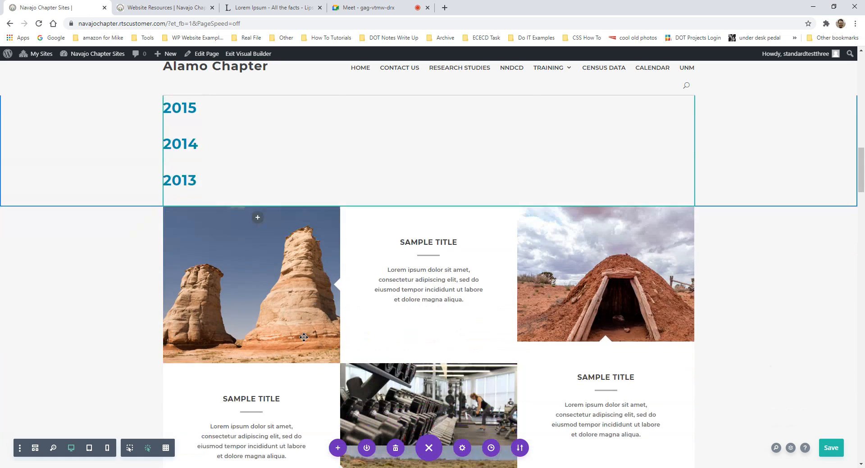
pyautogui.scroll(-5, 272, 339)
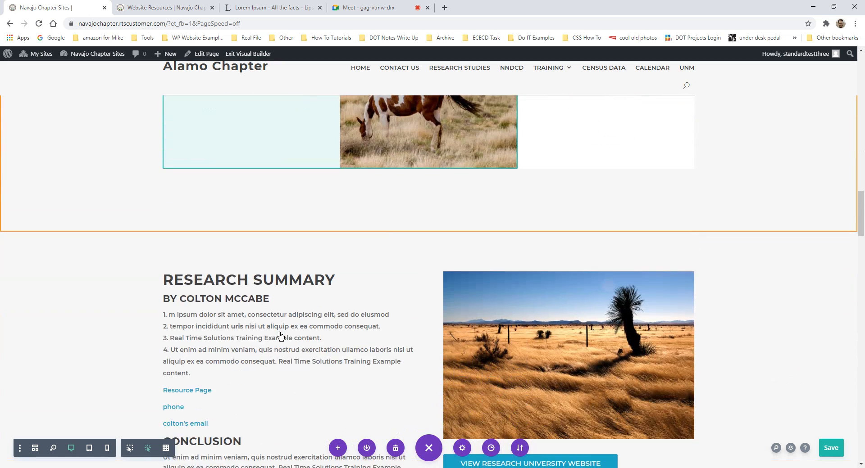
pyautogui.scroll(-4, 487, 329)
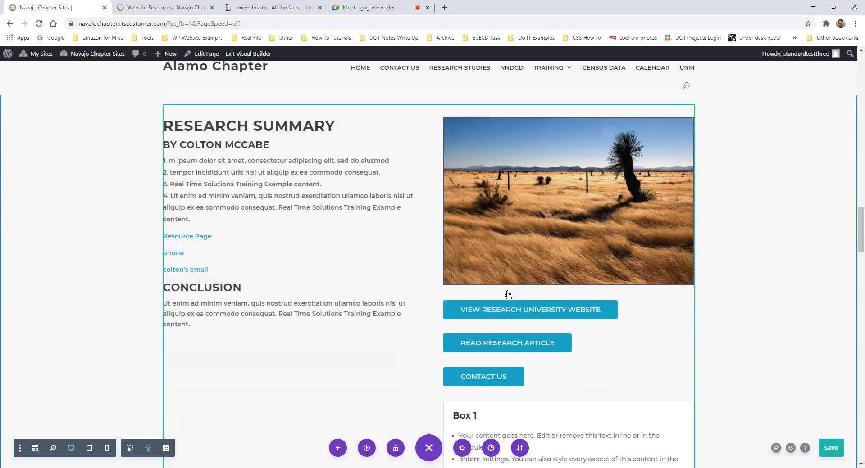
pyautogui.scroll(2, 301, 251)
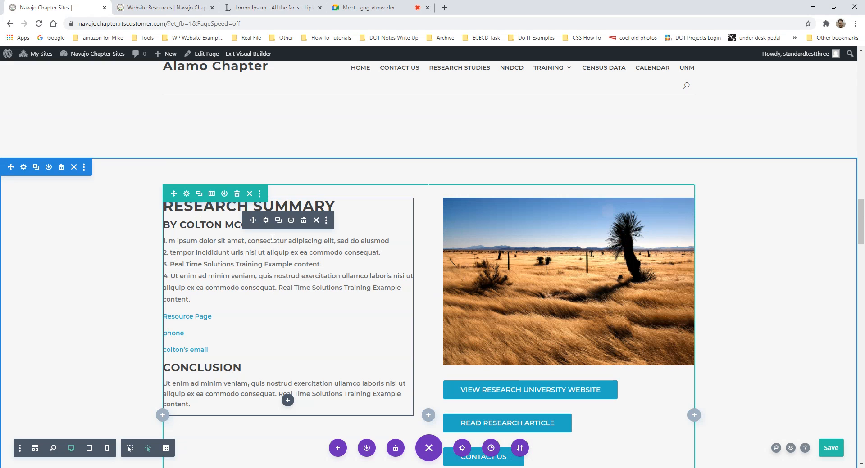
pyautogui.scroll(-6, 290, 323)
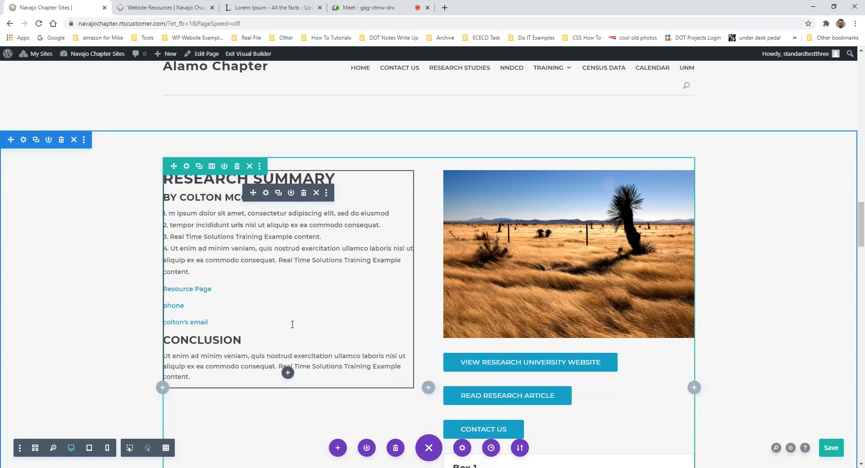
pyautogui.scroll(3, 390, 334)
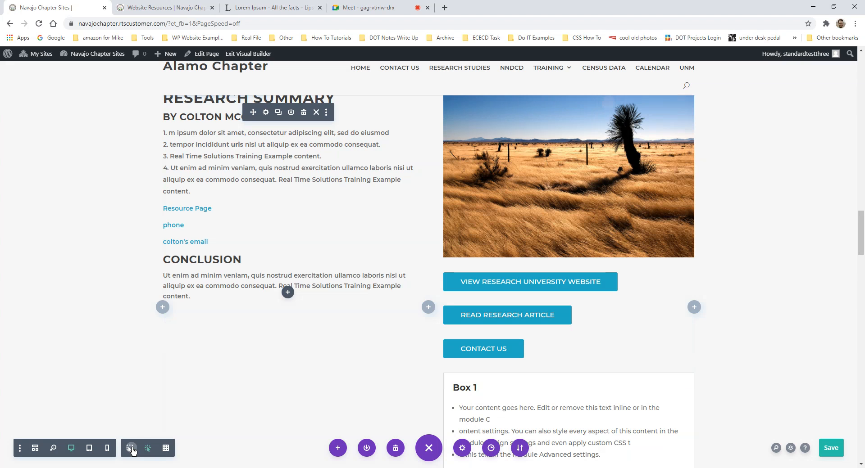
pyautogui.scroll(3, 544, 293)
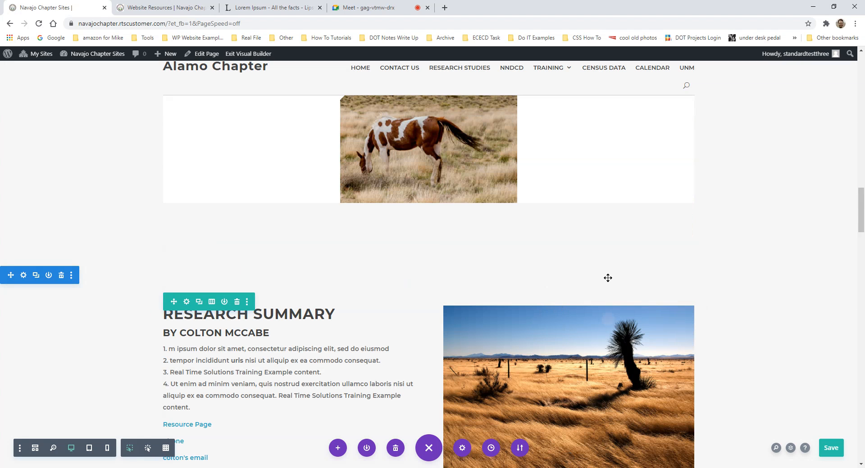
pyautogui.scroll(-1, 379, 443)
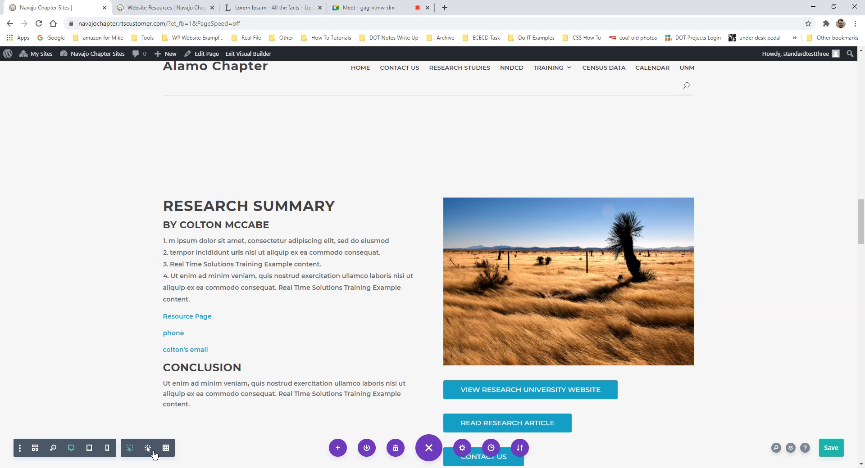
pyautogui.scroll(-1, 351, 414)
pyautogui.scroll(-3, 351, 413)
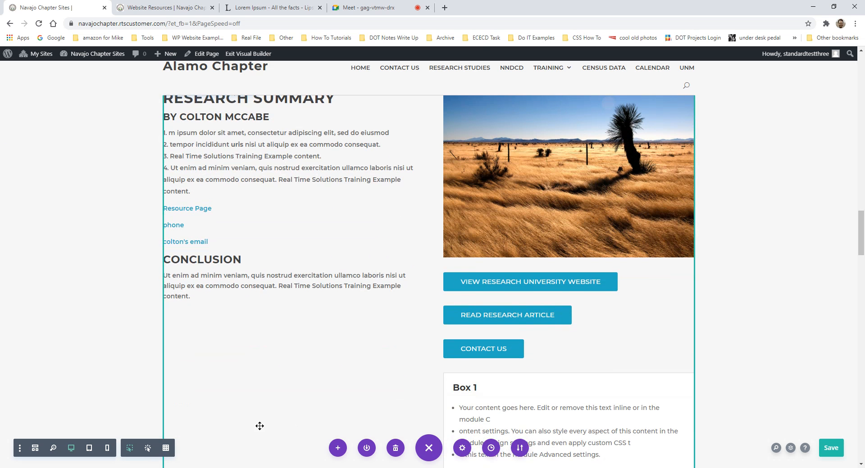
pyautogui.scroll(-1, 324, 408)
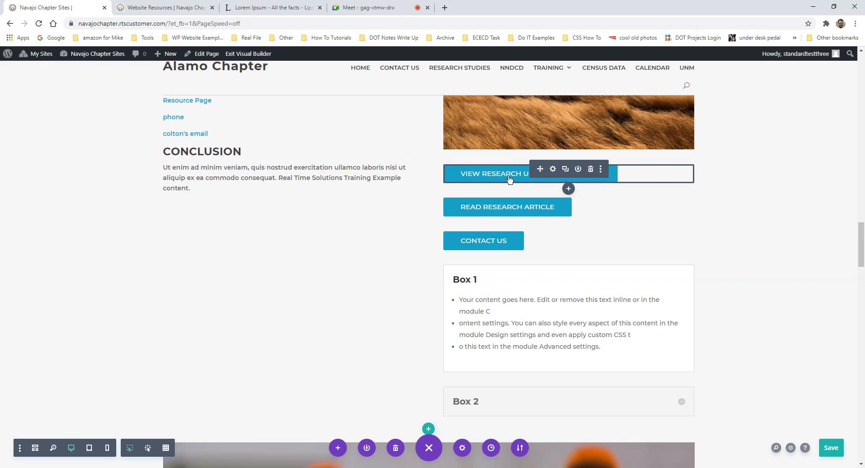
pyautogui.scroll(2, 481, 209)
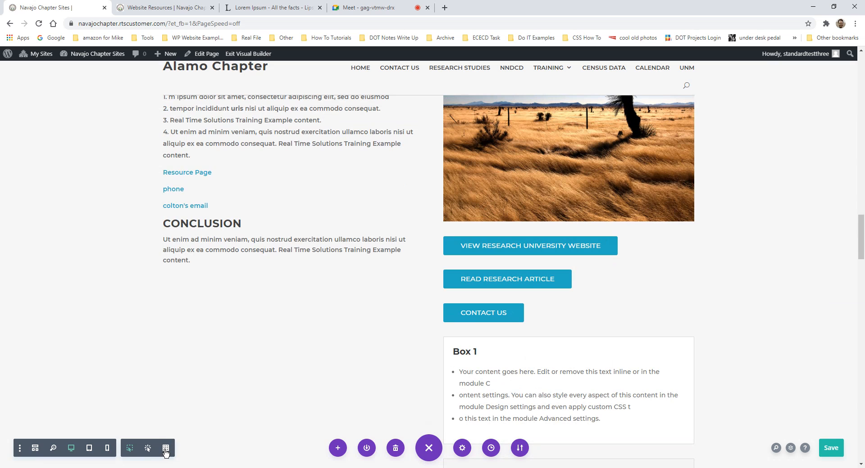
pyautogui.click(166, 449)
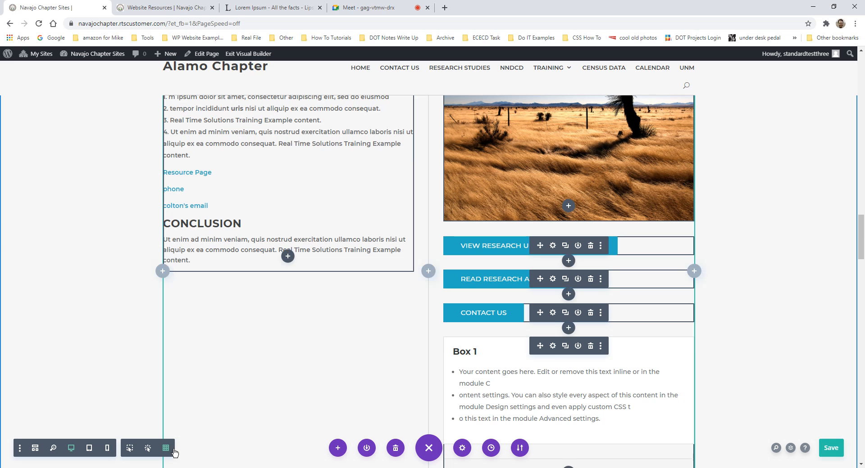
pyautogui.scroll(7, 477, 342)
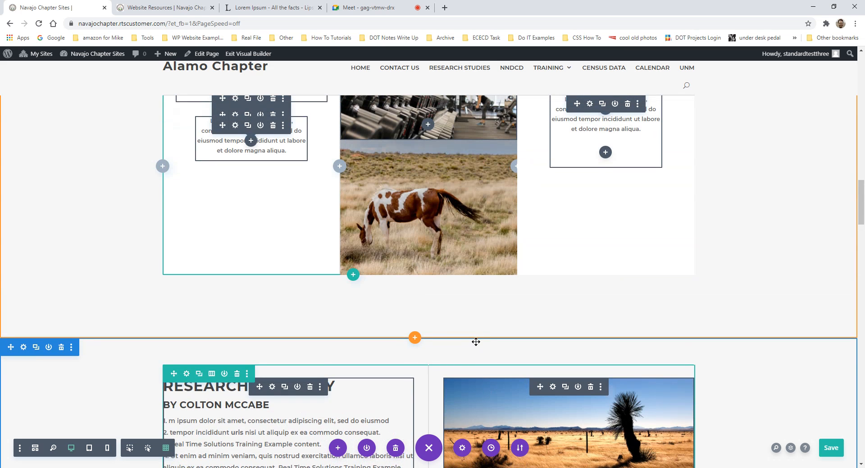
pyautogui.scroll(15, 477, 342)
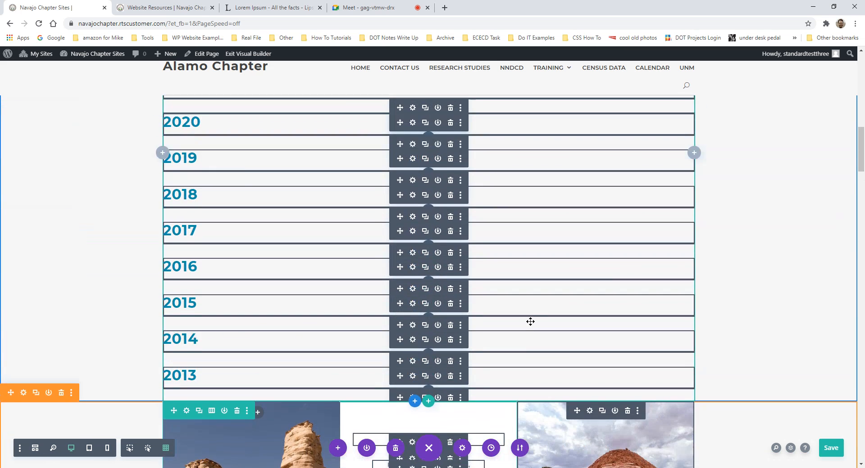
pyautogui.scroll(-20, 531, 321)
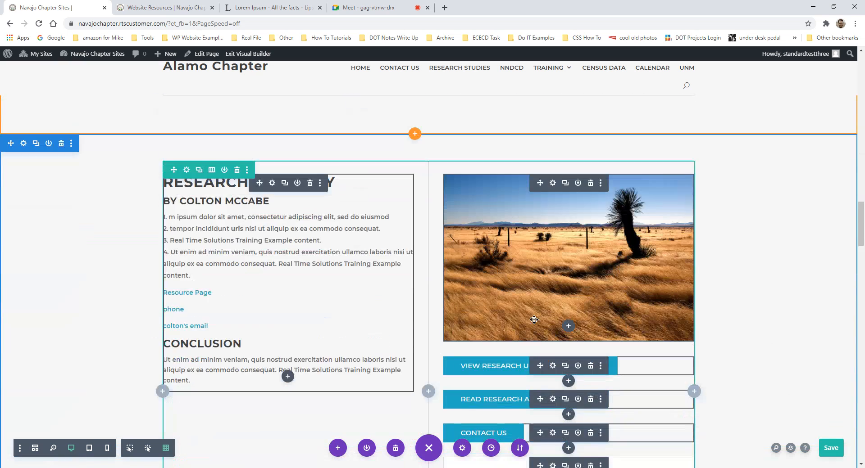
pyautogui.scroll(-5, 533, 317)
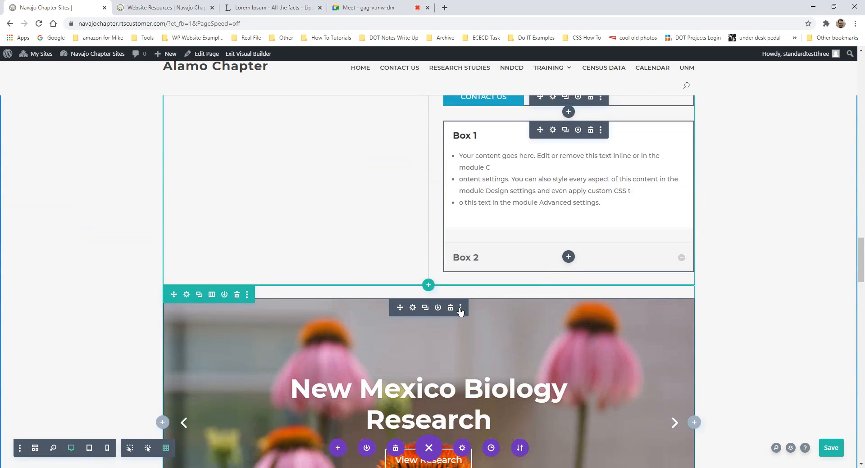
pyautogui.scroll(-12, 284, 270)
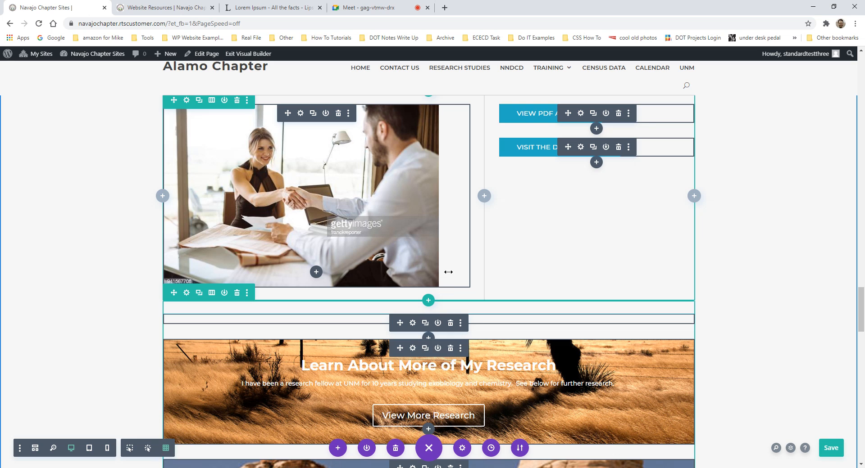
pyautogui.click(131, 449)
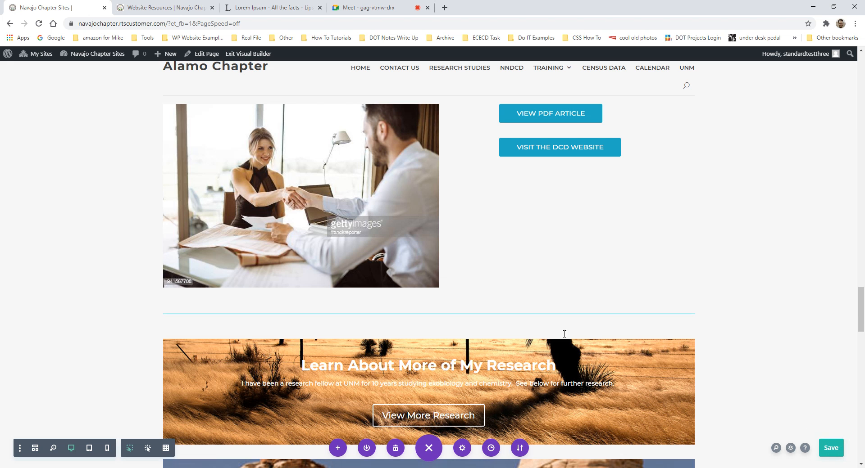
pyautogui.scroll(-5, 455, 357)
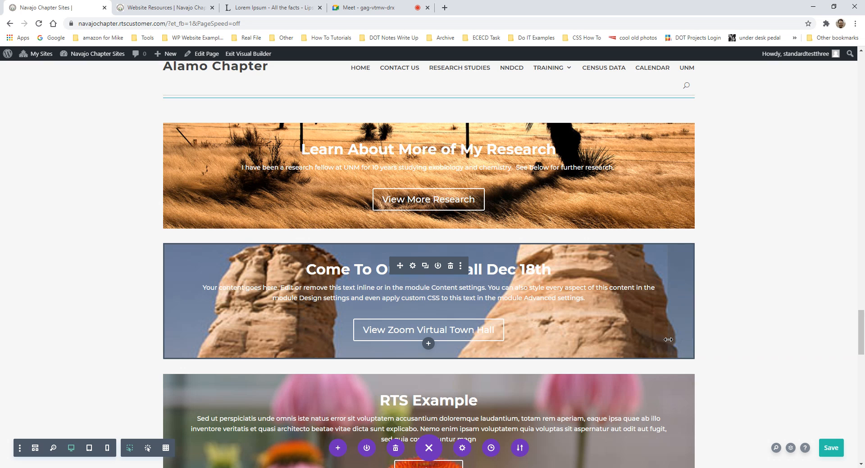
pyautogui.scroll(2, 668, 339)
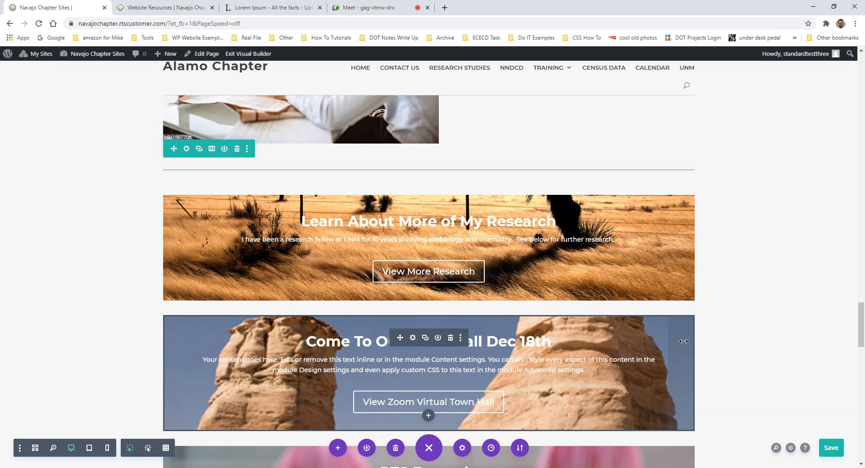
pyautogui.scroll(2, 683, 341)
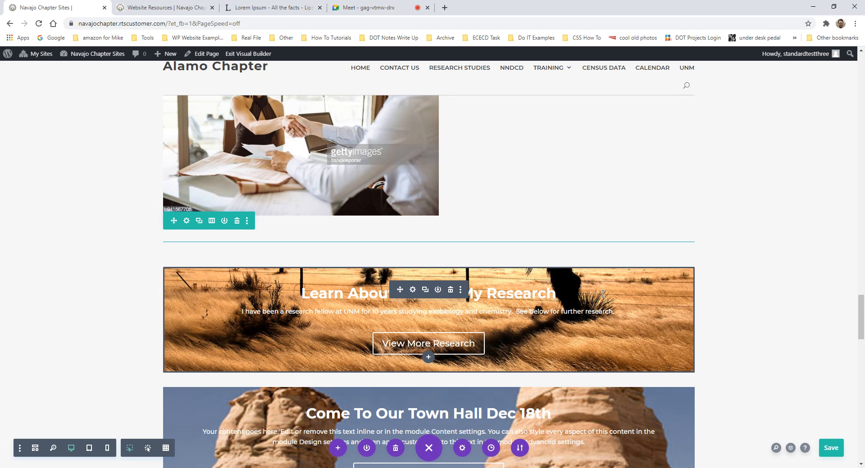
pyautogui.click(413, 289)
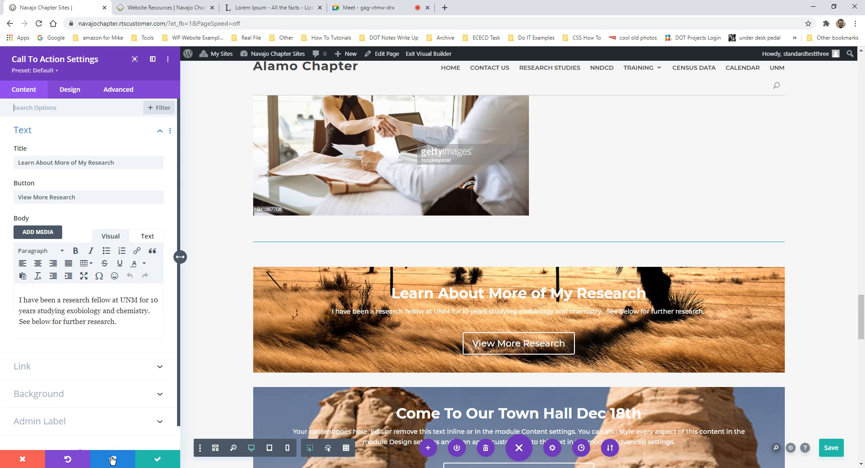
pyautogui.click(155, 461)
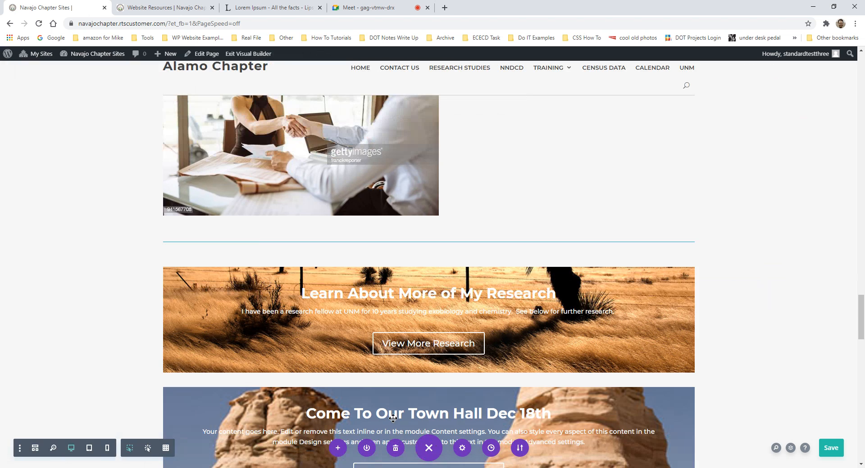
pyautogui.scroll(5, 449, 375)
pyautogui.scroll(15, 449, 375)
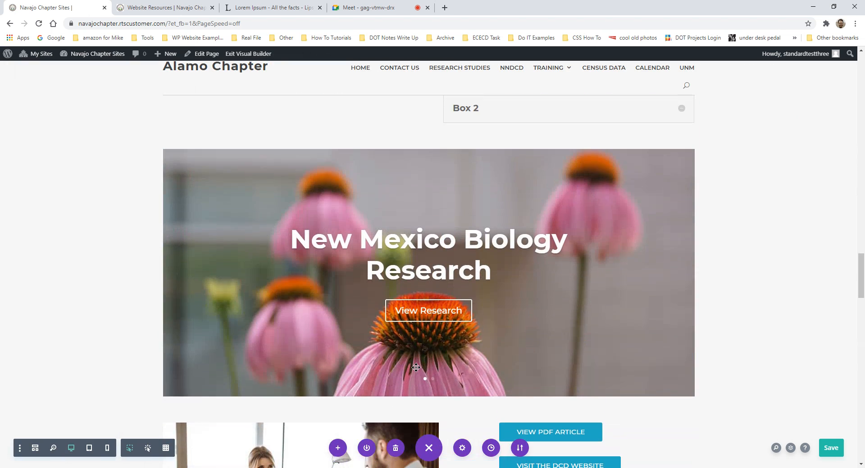
pyautogui.scroll(3, 554, 267)
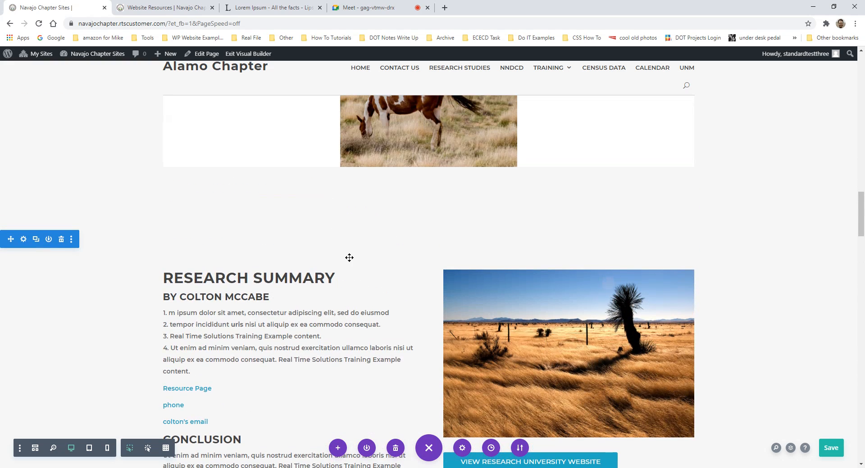
pyautogui.scroll(-7, 481, 185)
# - Collapse and re-expand the page-wide builder controls above the New Mexico Biology Research slider
pyautogui.scroll(-15, 373, 226)
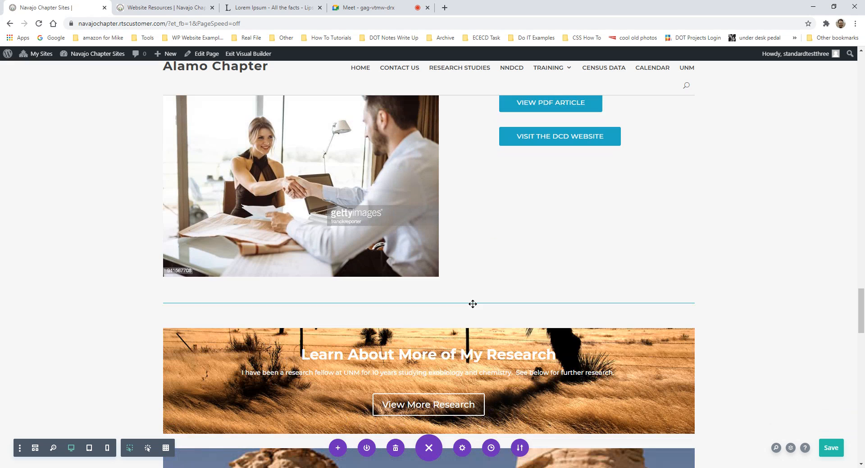
pyautogui.moveTo(472, 304)
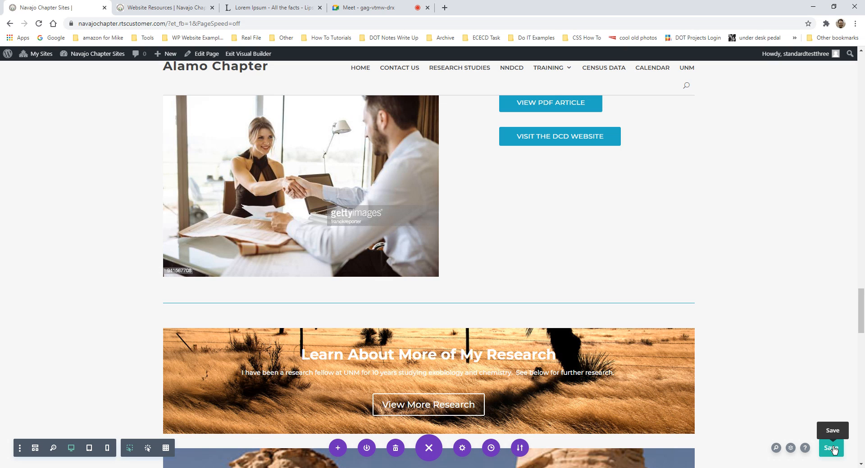
pyautogui.click(437, 459)
pyautogui.scroll(4, 294, 295)
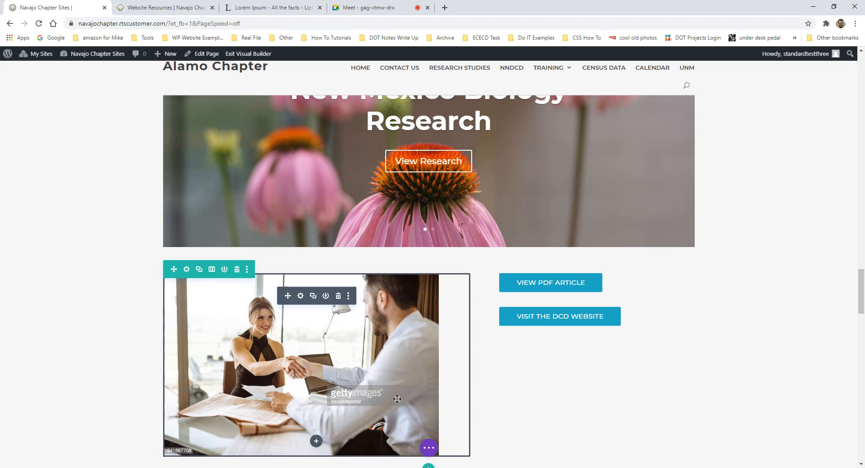
pyautogui.click(429, 449)
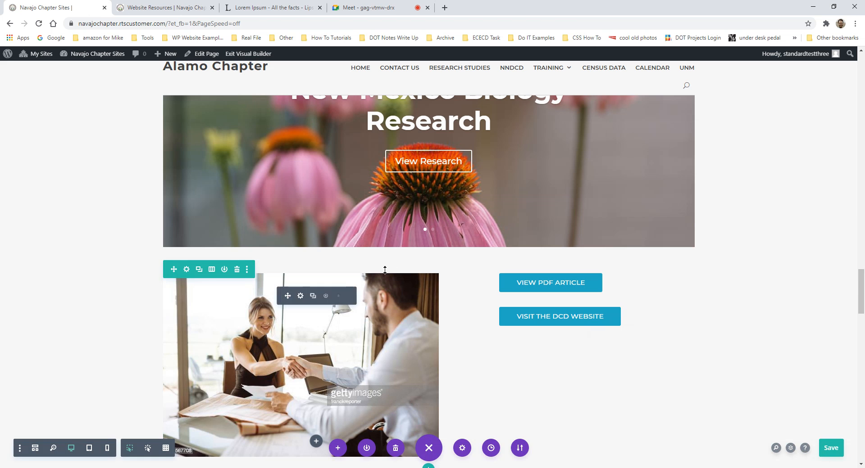
pyautogui.scroll(-4, 406, 288)
pyautogui.scroll(5, 416, 300)
pyautogui.scroll(2, 416, 300)
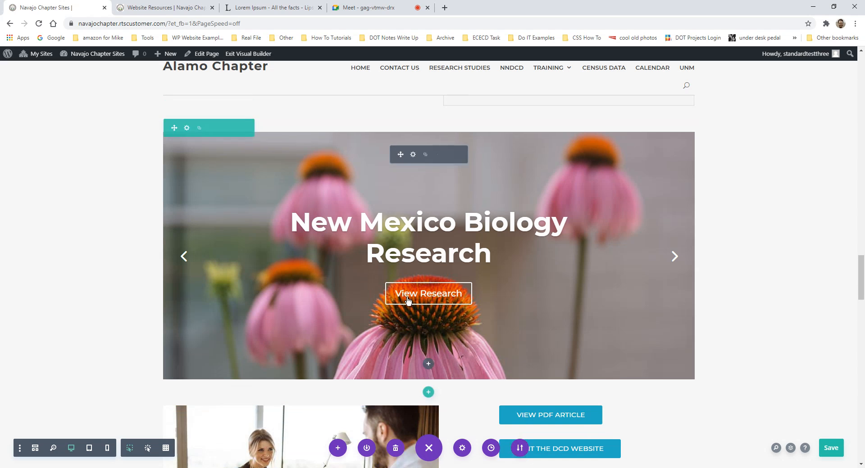
pyautogui.click(166, 8)
pyautogui.scroll(7, 364, 273)
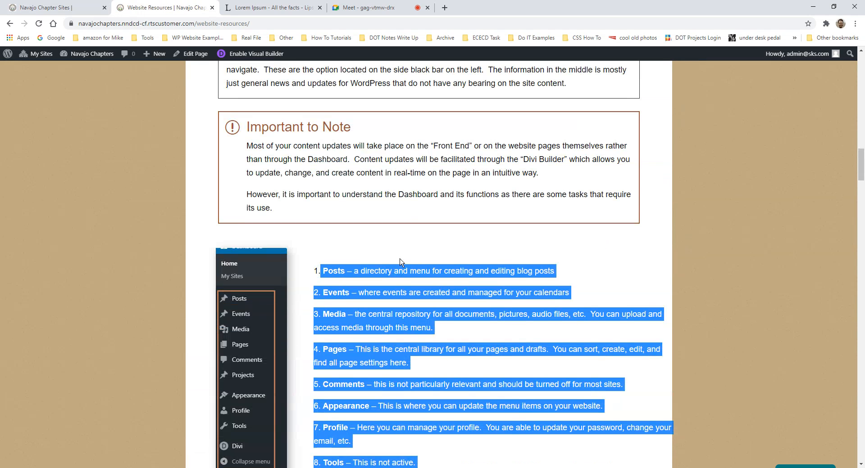
pyautogui.scroll(-10, 425, 295)
pyautogui.click(700, 236)
pyautogui.scroll(-10, 581, 258)
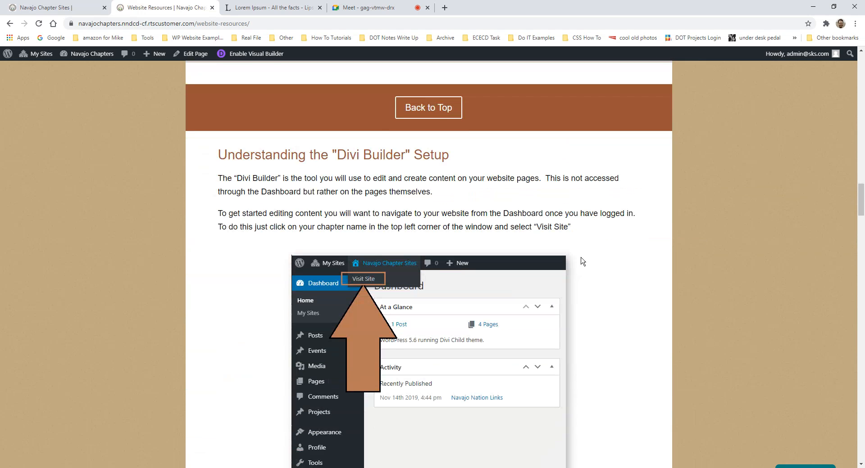
pyautogui.scroll(-11, 505, 250)
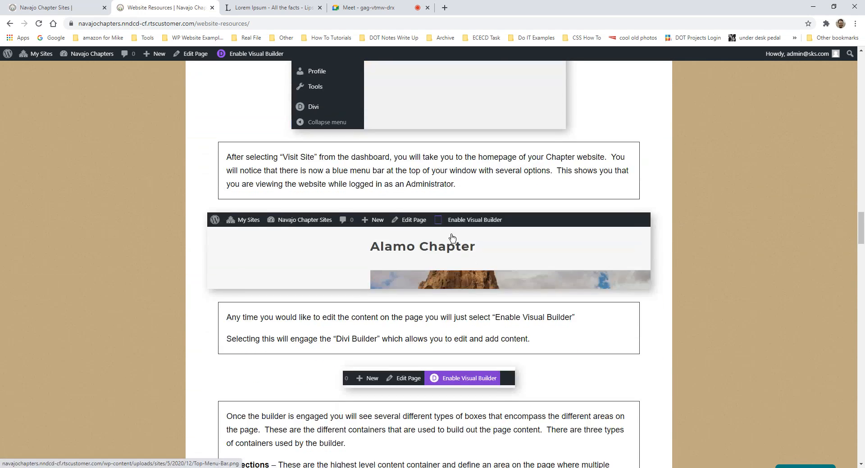
pyautogui.scroll(-10, 518, 306)
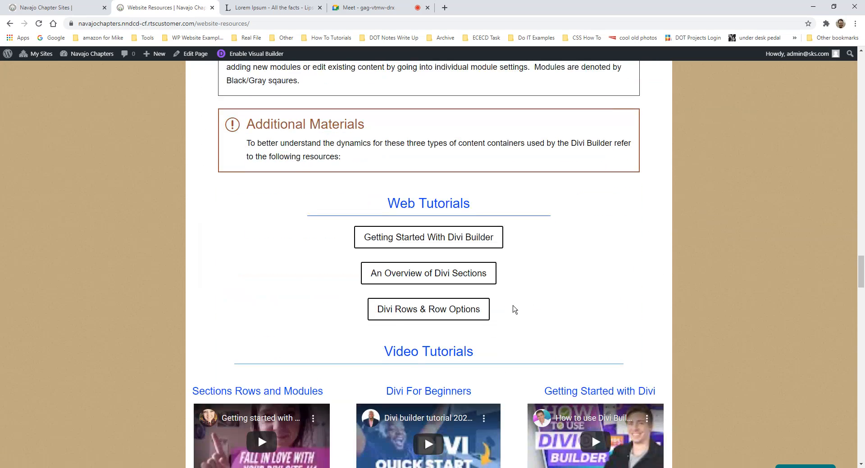
pyautogui.scroll(4, 548, 302)
pyautogui.scroll(1, 552, 273)
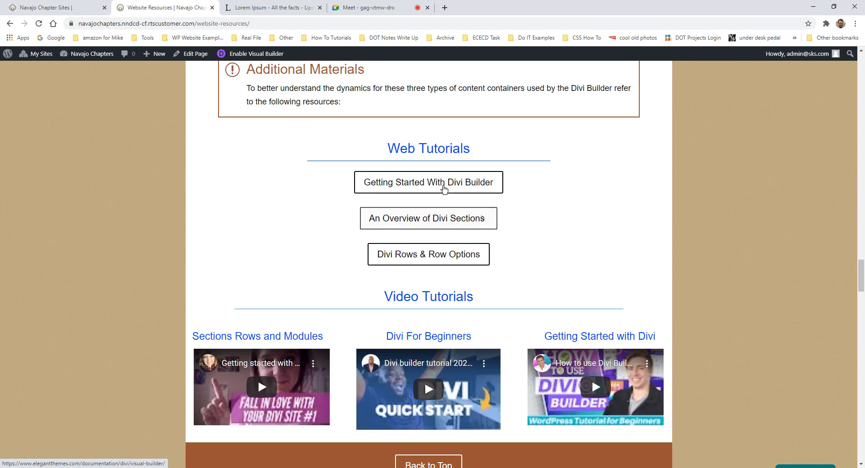
pyautogui.scroll(-1, 450, 334)
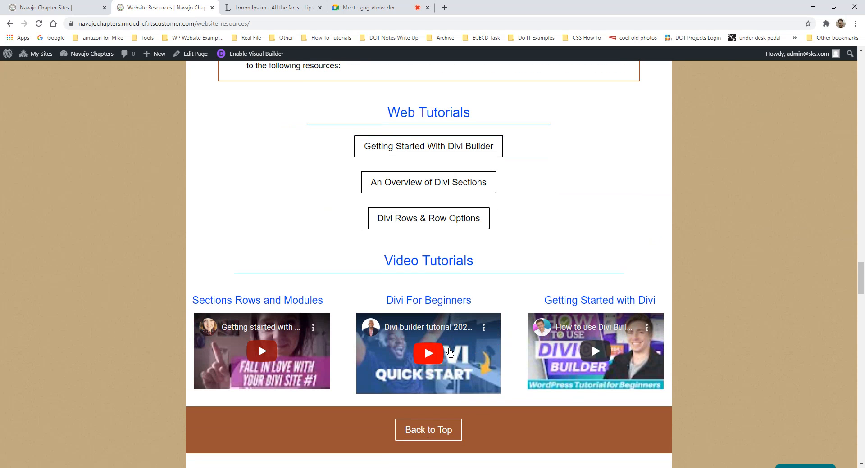
pyautogui.scroll(-2, 560, 302)
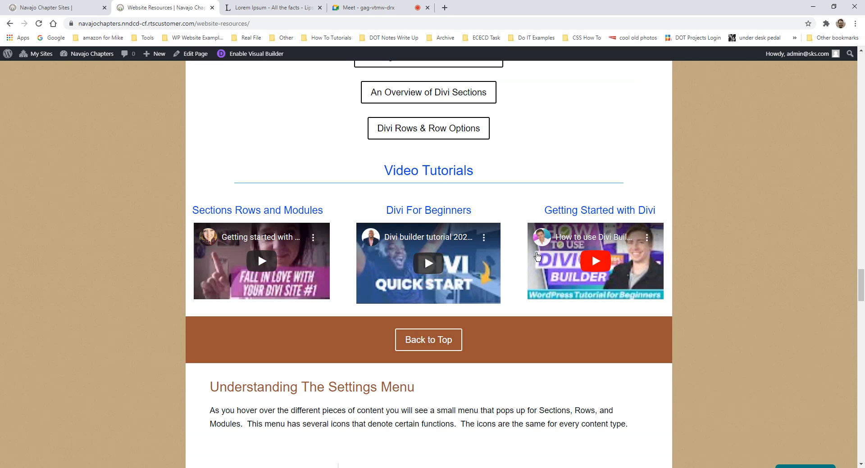
pyautogui.scroll(-3, 478, 252)
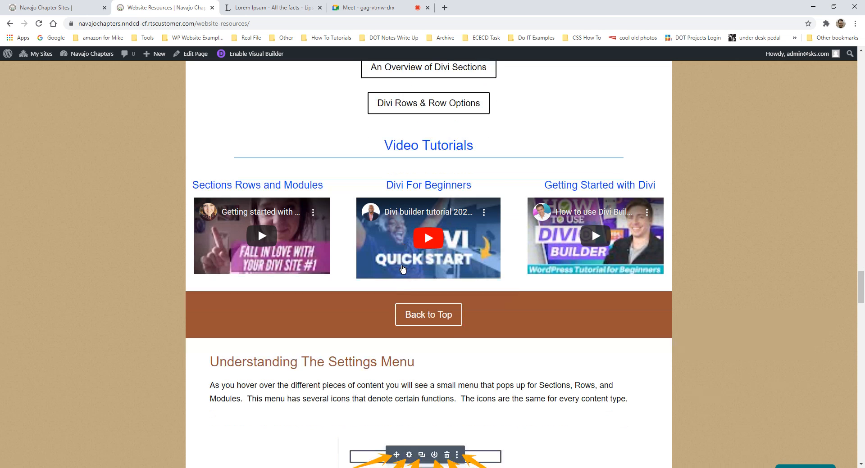
pyautogui.scroll(2, 519, 222)
pyautogui.scroll(-4, 541, 239)
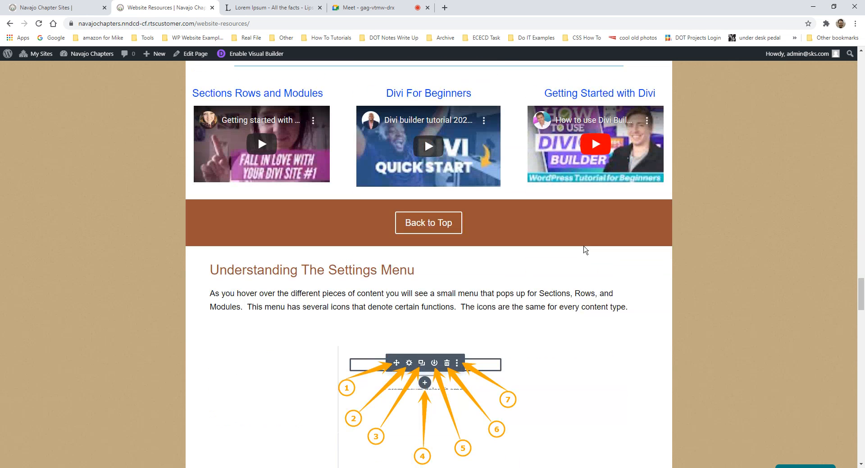
pyautogui.scroll(-2, 563, 262)
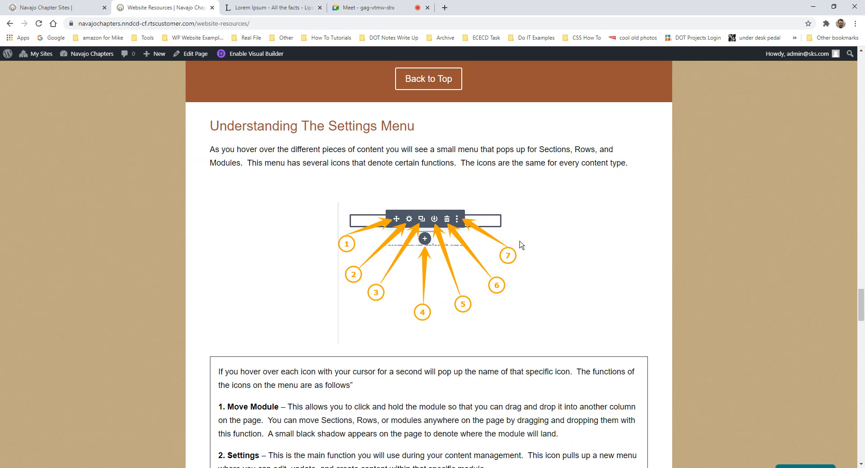
pyautogui.scroll(-5, 405, 282)
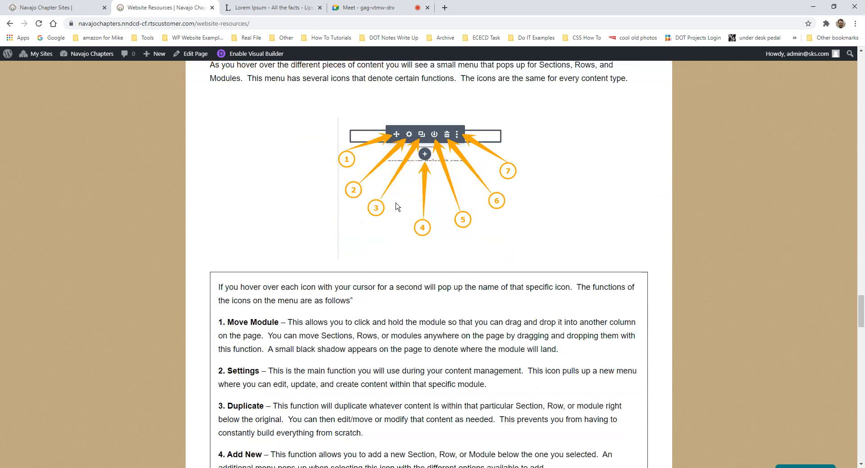
pyautogui.scroll(-1, 281, 284)
pyautogui.scroll(2, 338, 284)
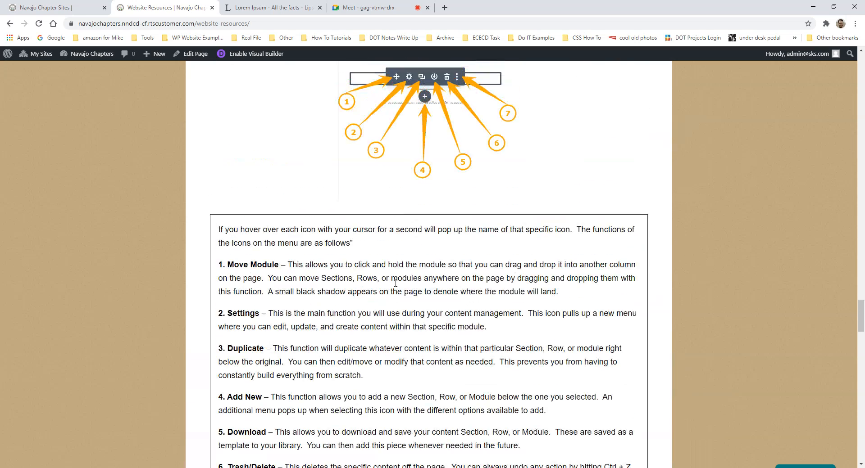
pyautogui.scroll(-9, 396, 285)
pyautogui.scroll(-2, 403, 248)
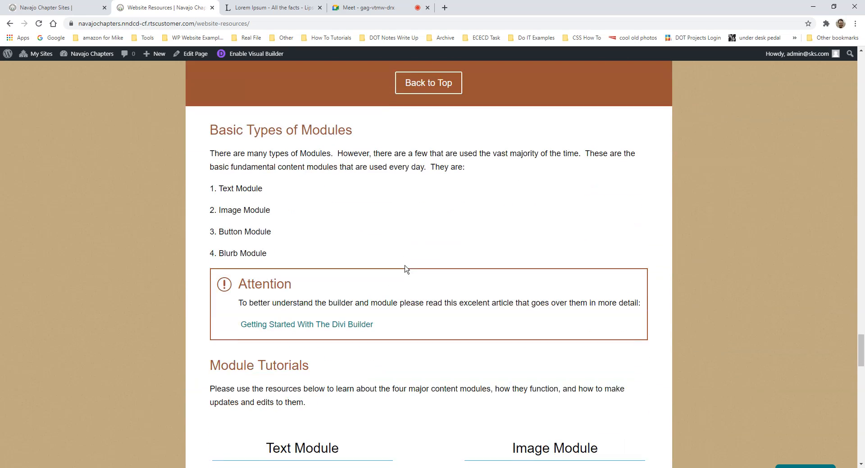
pyautogui.click(49, 8)
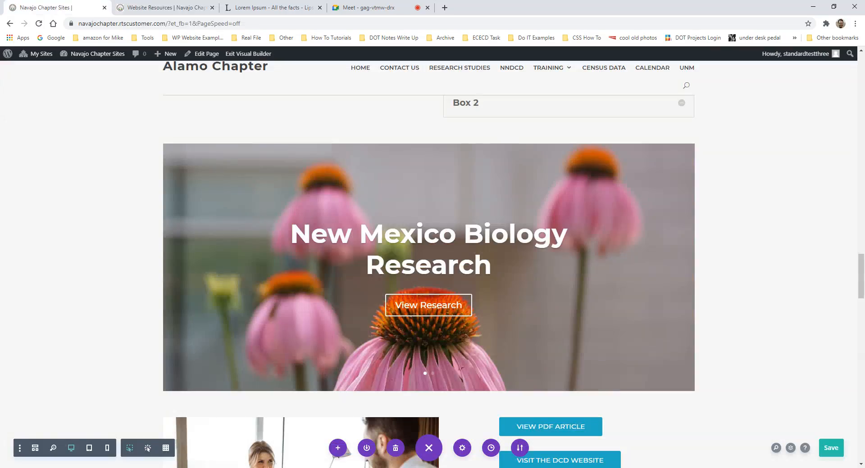
pyautogui.scroll(-3, 416, 215)
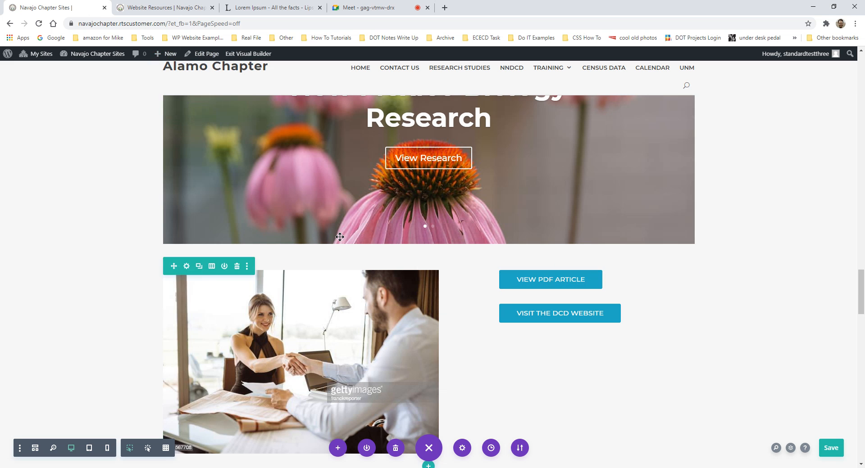
pyautogui.scroll(1, 340, 237)
pyautogui.scroll(-4, 350, 244)
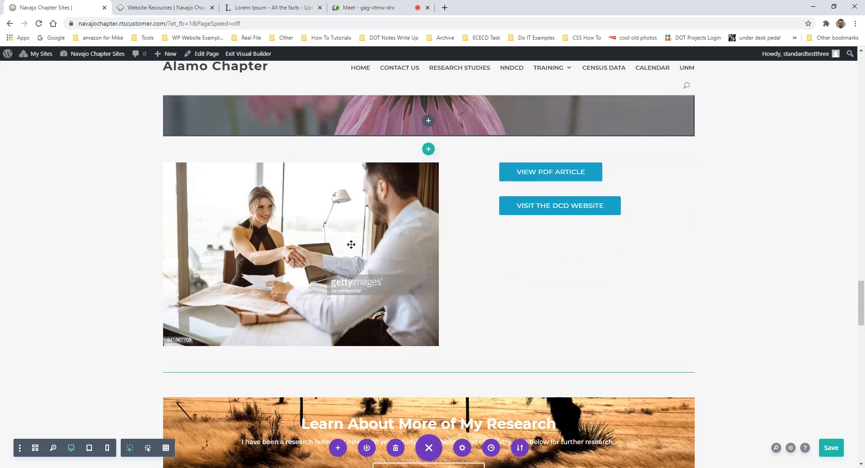
pyautogui.scroll(-7, 351, 245)
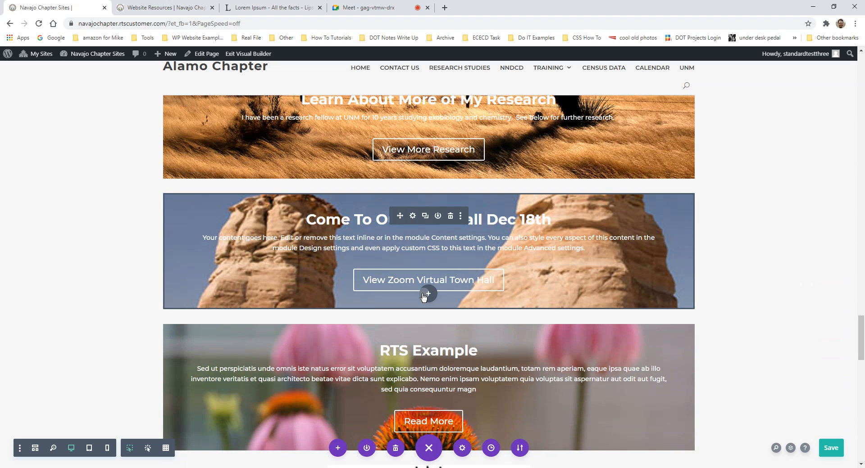
pyautogui.click(427, 293)
pyautogui.scroll(-8, 430, 256)
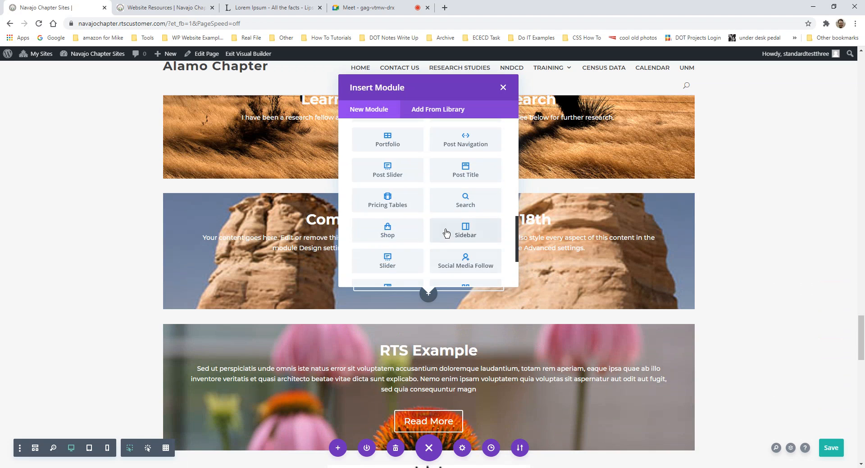
pyautogui.scroll(3, 448, 212)
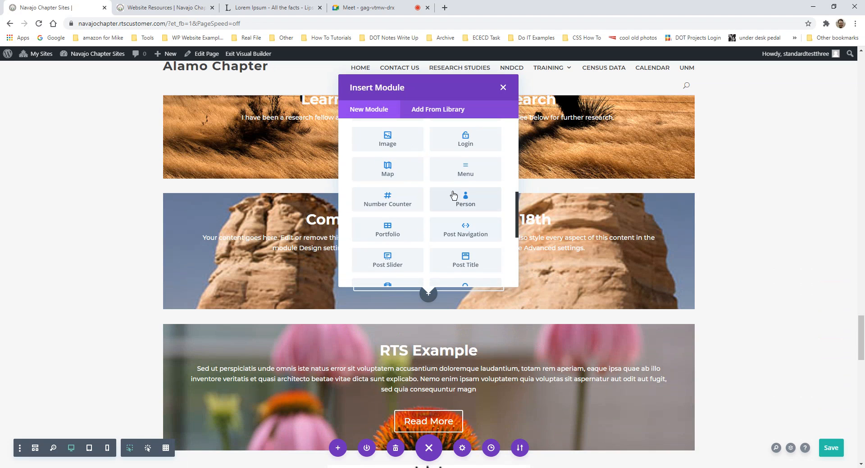
pyautogui.click(502, 88)
pyautogui.scroll(-5, 392, 346)
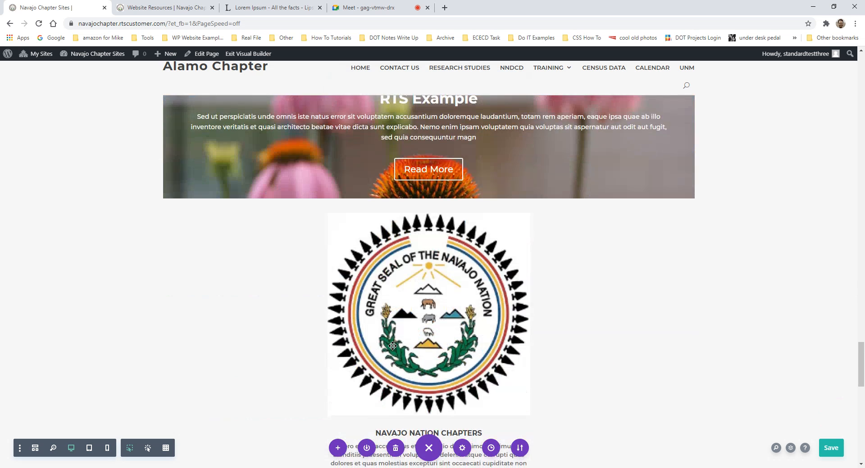
# - Delete the Article 1 text module, the handshake image-and-buttons row, and the empty row
pyautogui.scroll(-9, 392, 346)
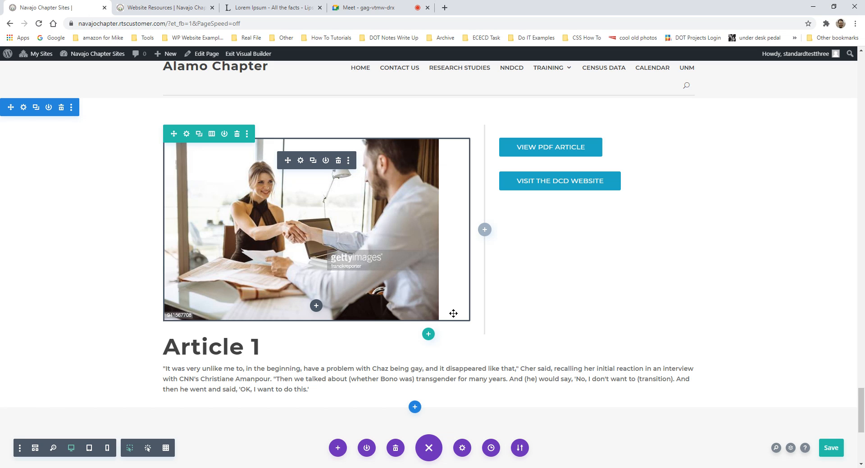
pyautogui.scroll(-2, 453, 313)
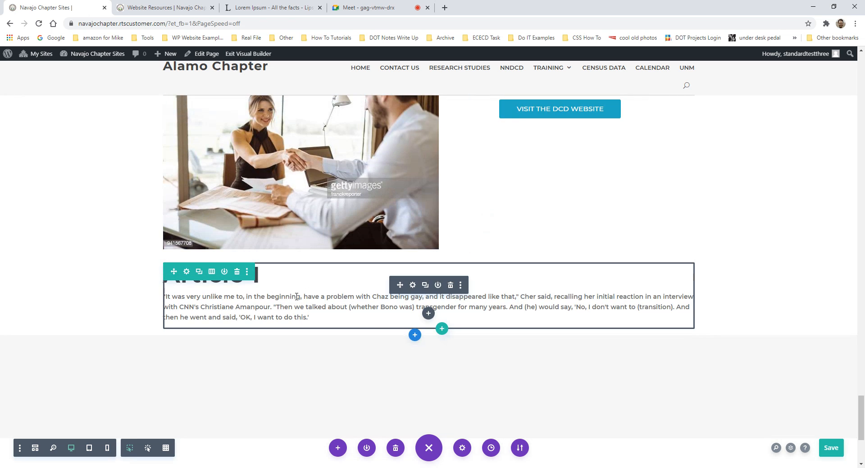
pyautogui.scroll(-2, 297, 296)
pyautogui.scroll(2, 349, 259)
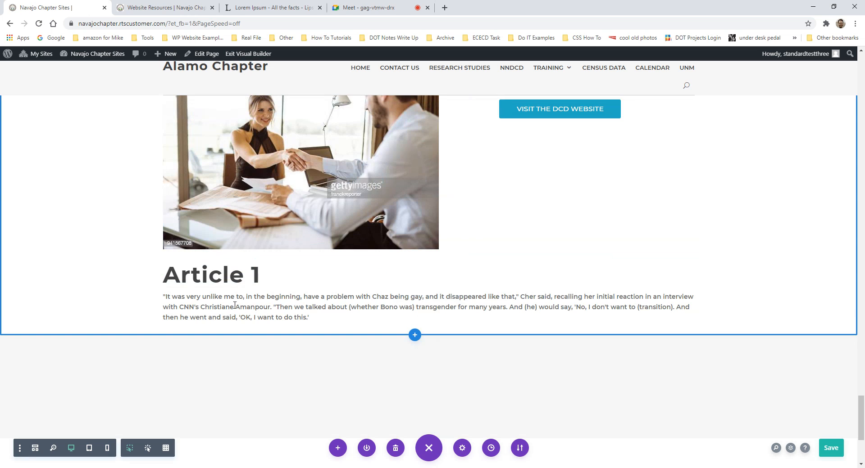
pyautogui.scroll(3, 362, 290)
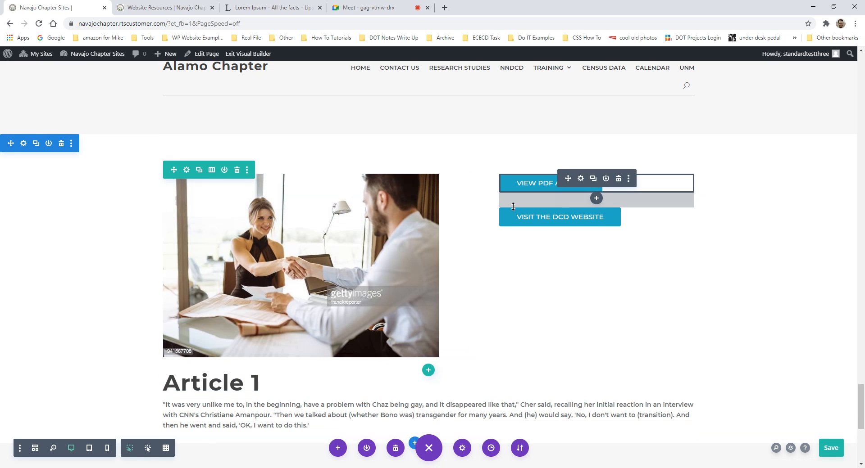
pyautogui.scroll(-3, 325, 310)
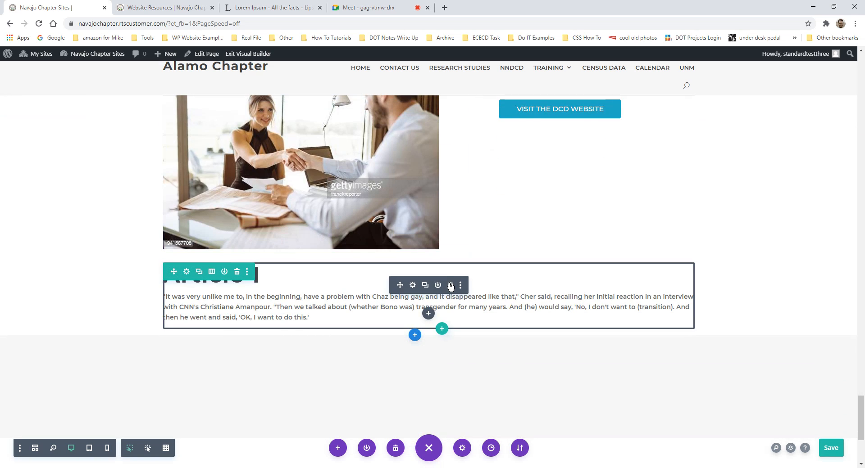
pyautogui.click(449, 287)
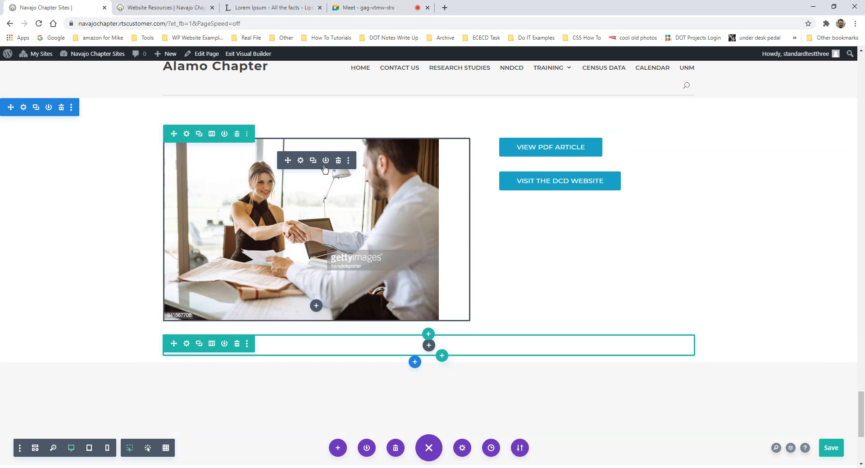
pyautogui.click(238, 136)
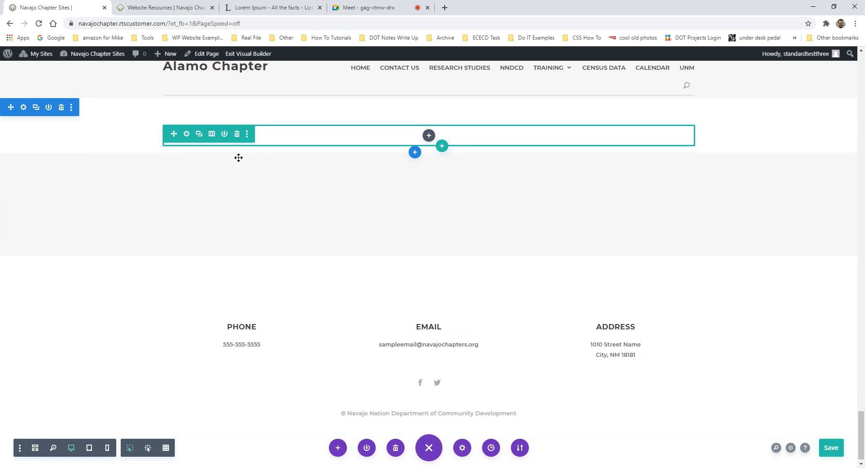
pyautogui.click(237, 134)
# - Insert a one-column row below Navajo Nation Chapters with a Text module found by searching 'text'
pyautogui.click(429, 146)
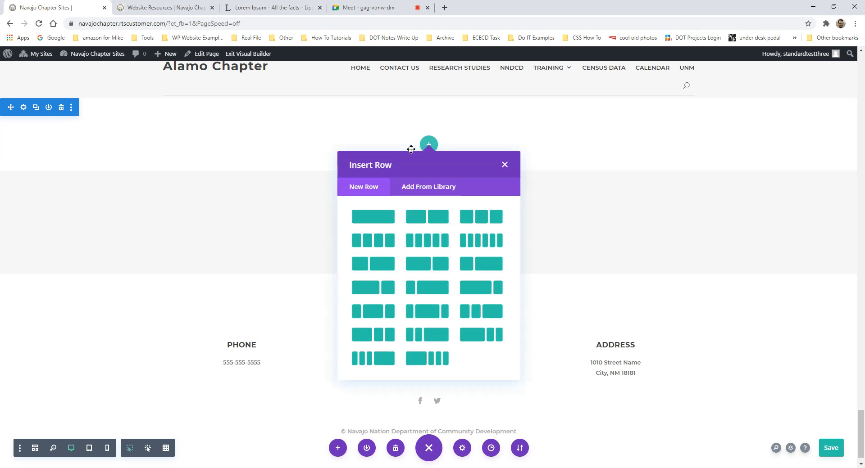
pyautogui.click(368, 216)
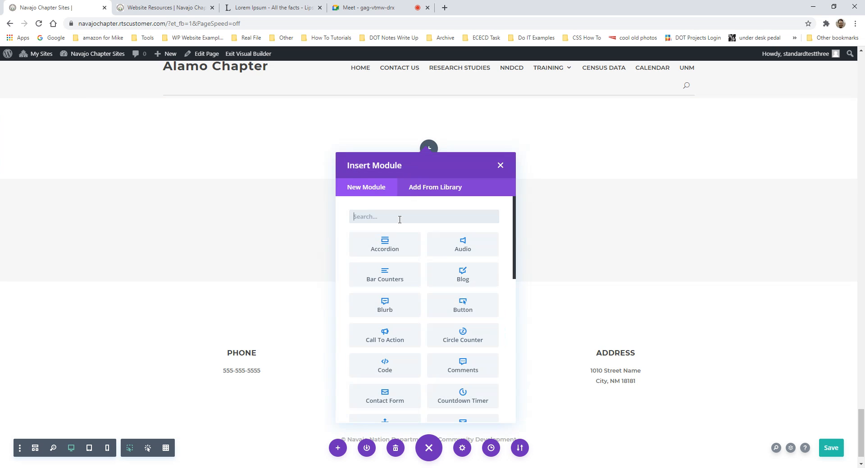
pyautogui.write('text')
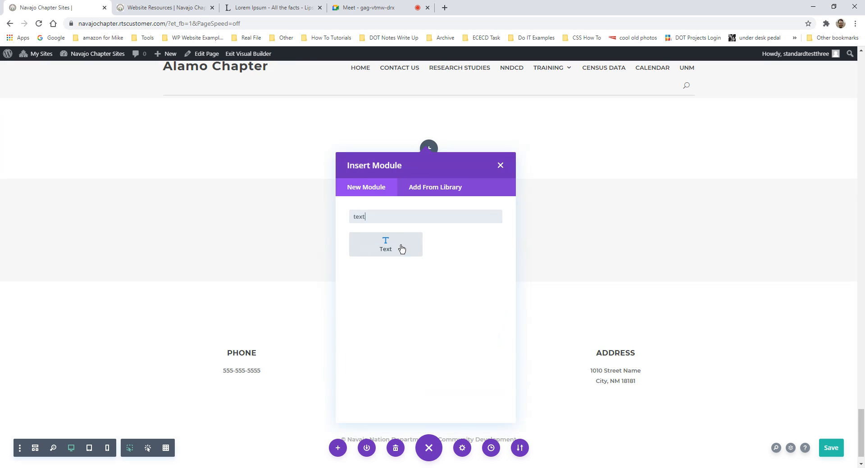
pyautogui.click(401, 249)
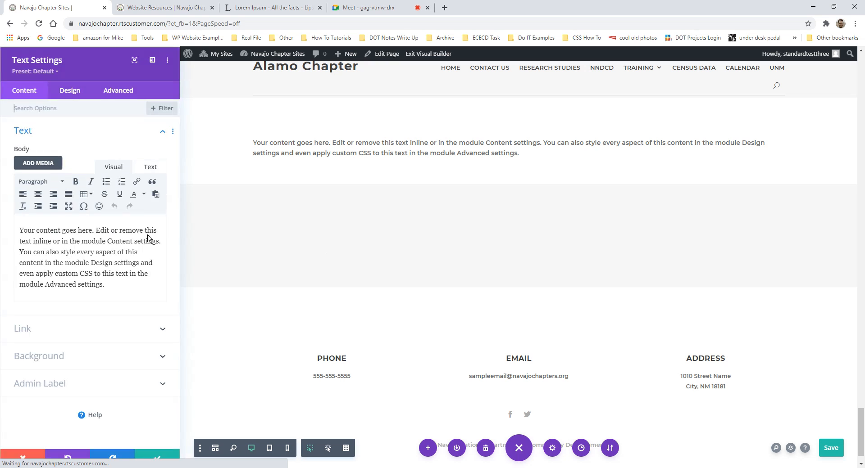
pyautogui.scroll(3, 536, 208)
pyautogui.click(157, 457)
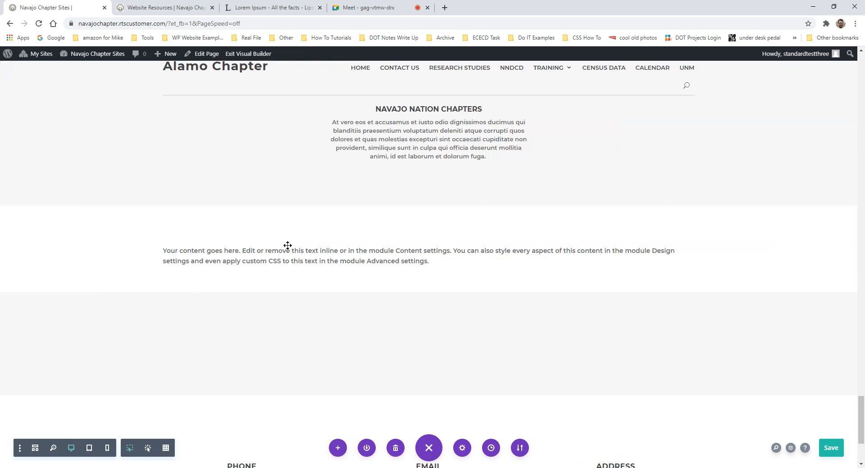
pyautogui.moveTo(302, 255)
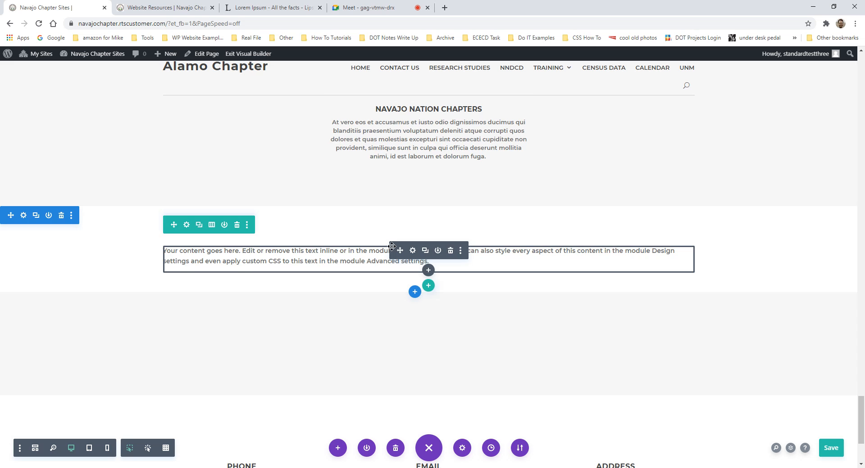
pyautogui.scroll(2, 405, 251)
pyautogui.scroll(2, 446, 251)
pyautogui.scroll(-4, 414, 279)
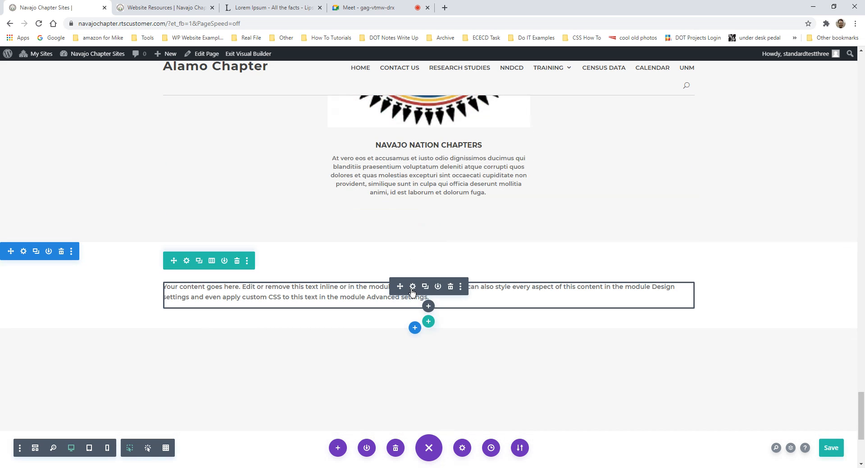
# - Inspect the Text module's placeholder body text, then switch to the Lorem Ipsum site
pyautogui.click(412, 287)
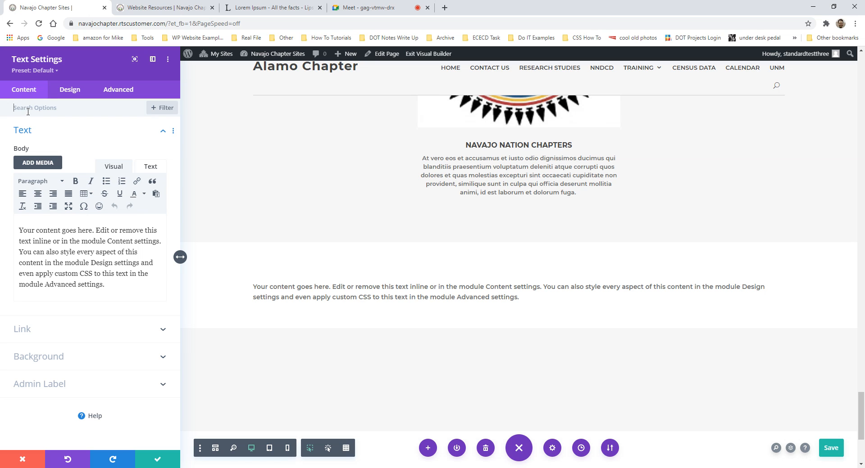
pyautogui.click(34, 139)
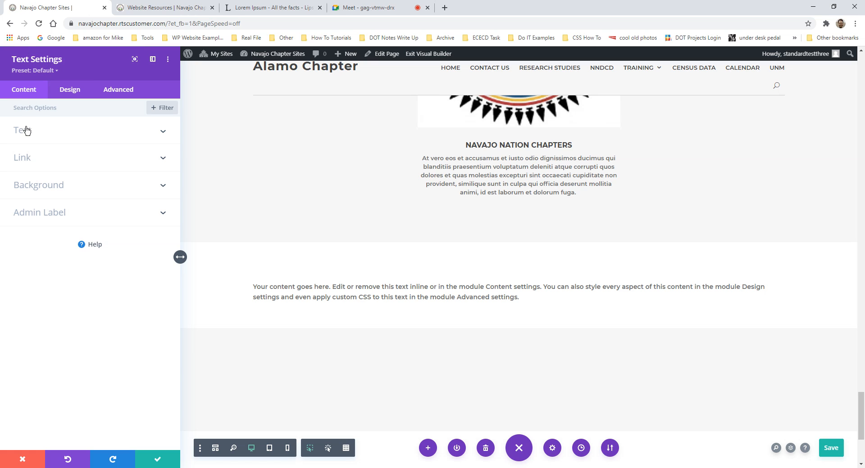
pyautogui.click(41, 131)
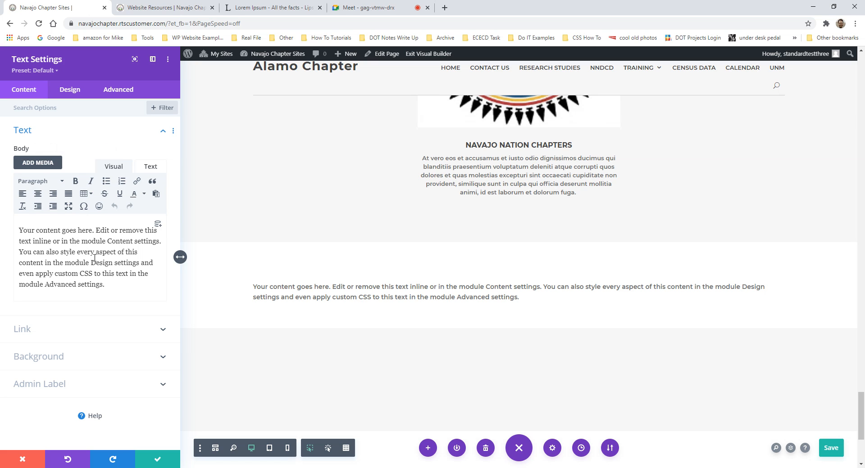
pyautogui.moveTo(112, 289); pyautogui.dragTo(15, 221)
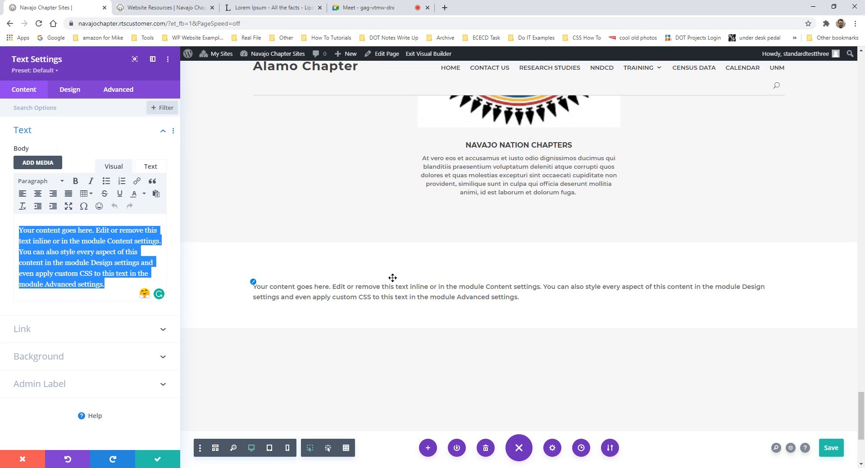
pyautogui.click(103, 241)
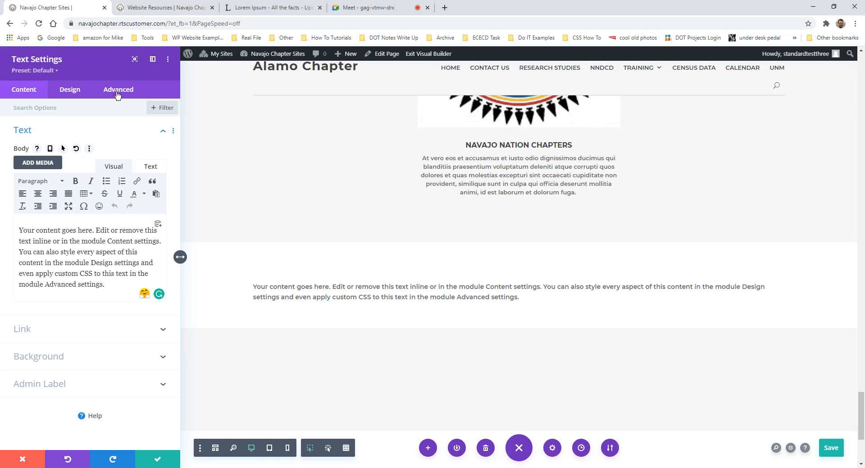
pyautogui.click(249, 8)
pyautogui.scroll(-10, 318, 269)
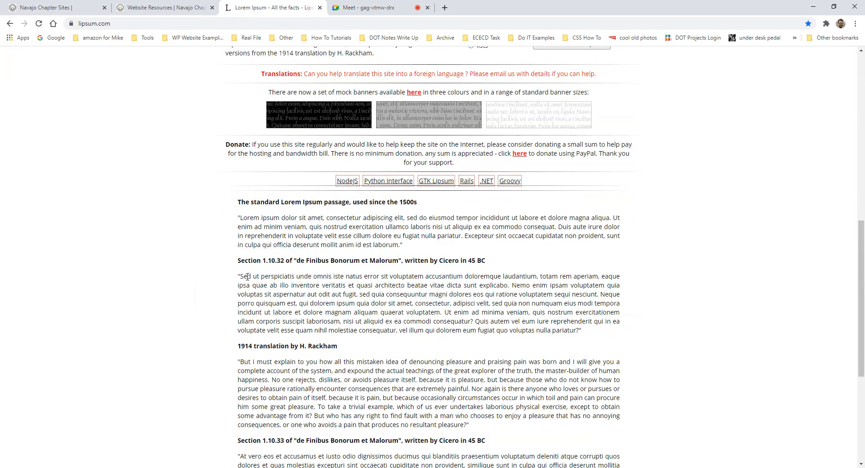
# - Copy the full Section 1.10.32 paragraph from lipsum.com and return to the Navajo Chapter Sites tab
pyautogui.moveTo(238, 276); pyautogui.dragTo(492, 304)
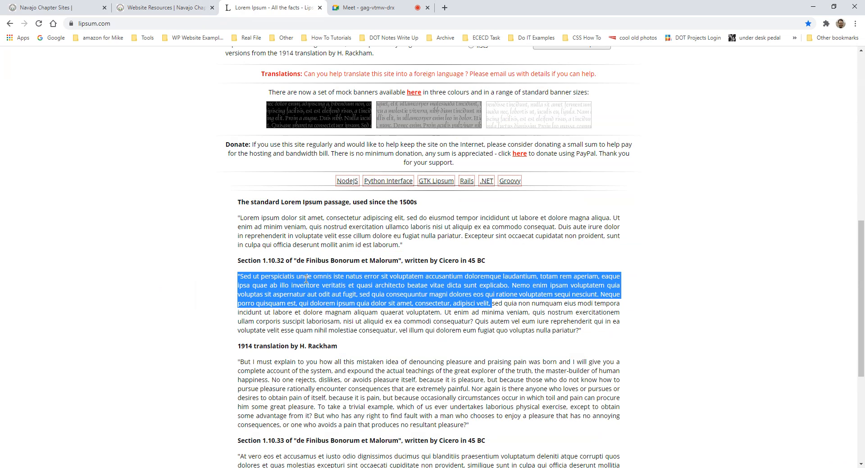
pyautogui.click(522, 322)
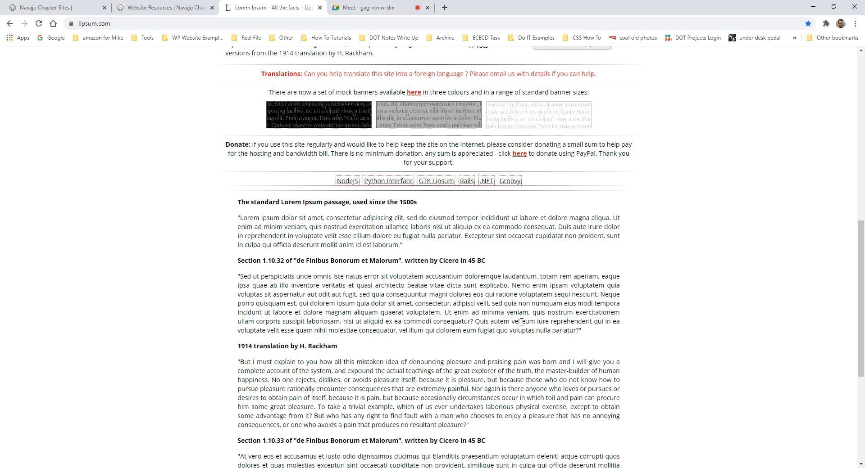
pyautogui.moveTo(593, 335); pyautogui.dragTo(234, 278)
pyautogui.hotkey('ctrl', 'c')
pyautogui.rightClick(284, 293)
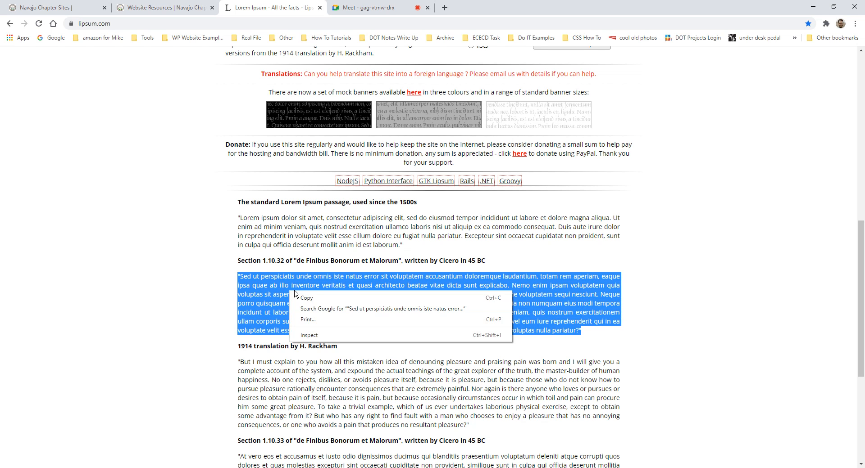
pyautogui.click(318, 299)
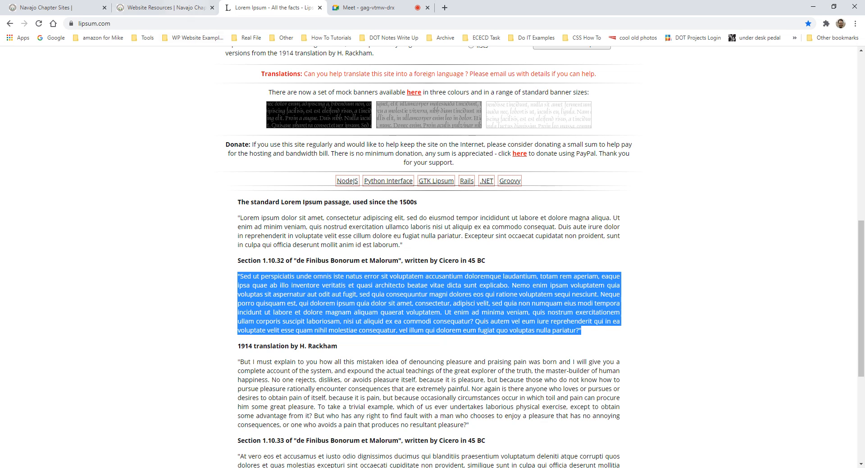
pyautogui.click(156, 8)
pyautogui.click(56, 7)
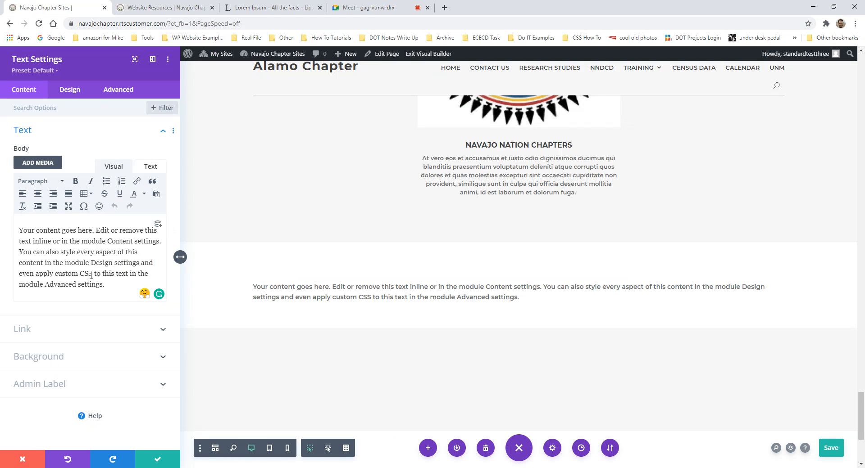
# - Replace the Text module's placeholder body with the pasted 'Sed ut perspiciatis…' passage
pyautogui.moveTo(106, 285); pyautogui.dragTo(13, 214)
pyautogui.press('BackSpace')
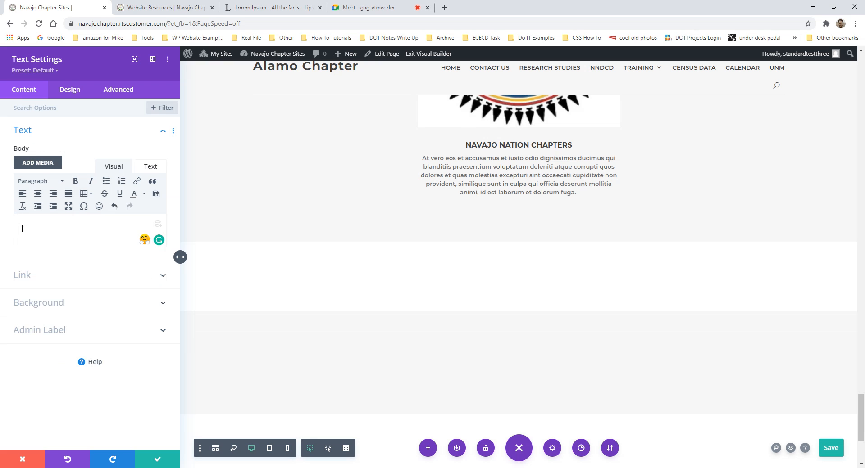
pyautogui.hotkey('ctrl', 'v')
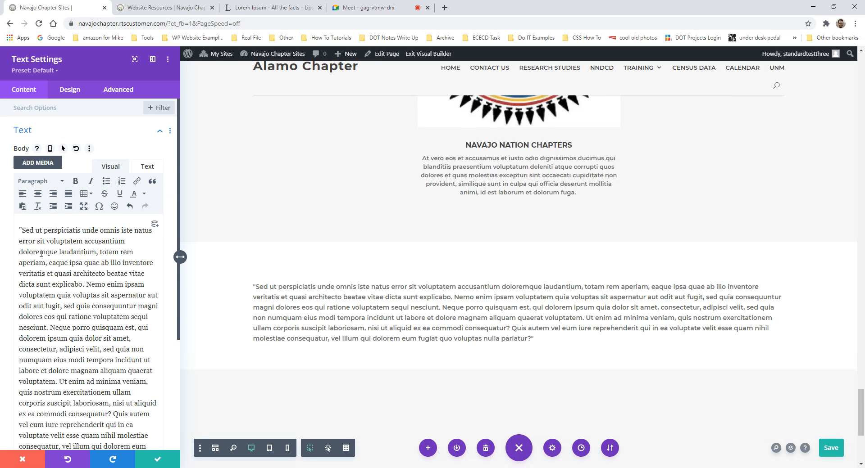
pyautogui.scroll(-2, 57, 284)
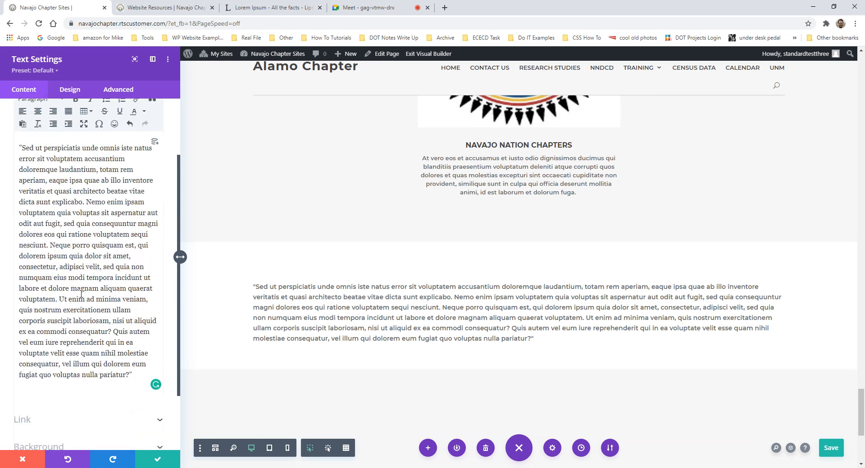
pyautogui.click(144, 366)
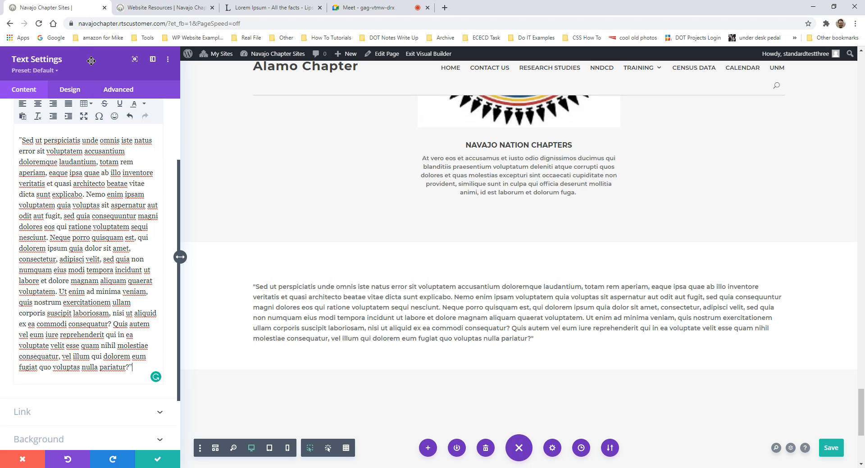
pyautogui.moveTo(91, 62); pyautogui.dragTo(254, 96)
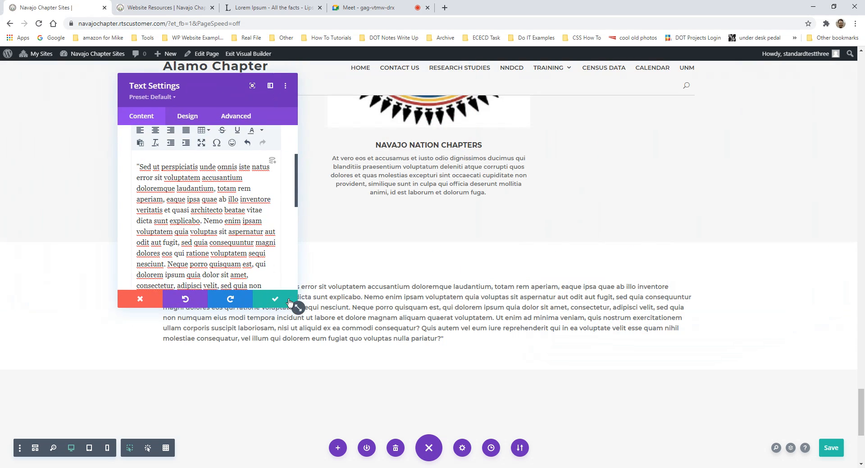
pyautogui.moveTo(291, 305); pyautogui.dragTo(620, 255)
pyautogui.scroll(2, 324, 230)
pyautogui.scroll(-2, 330, 222)
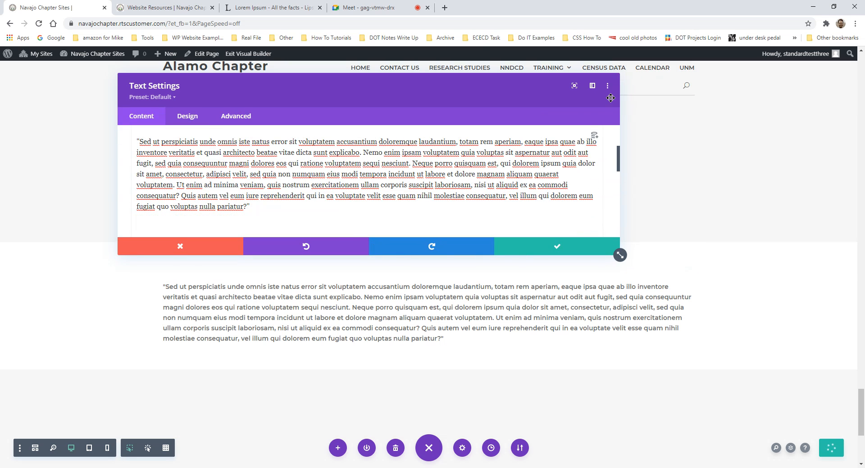
pyautogui.click(575, 87)
pyautogui.click(792, 107)
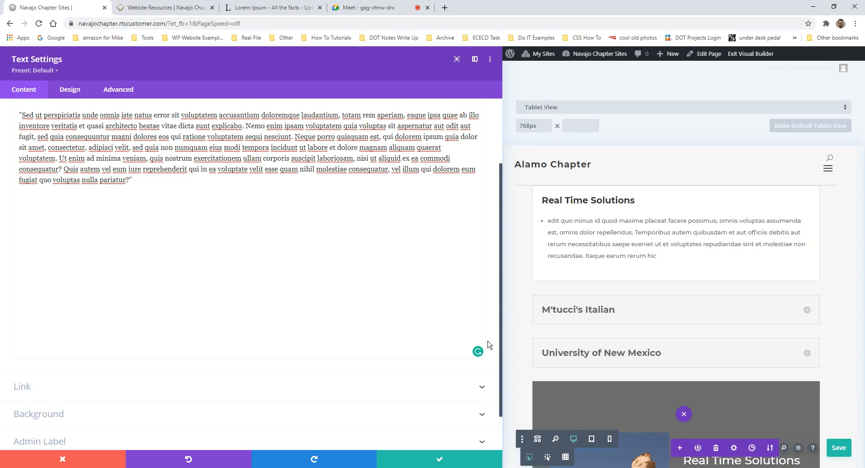
pyautogui.scroll(-1, 489, 345)
pyautogui.moveTo(506, 251); pyautogui.dragTo(150, 275)
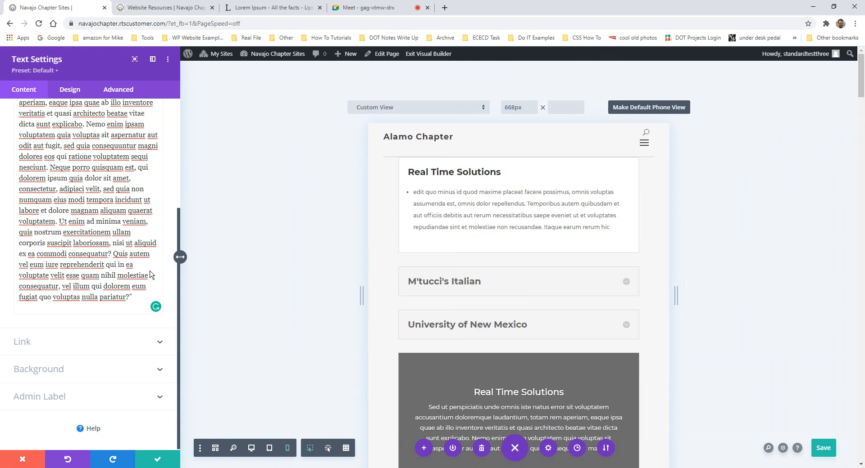
pyautogui.scroll(4, 137, 274)
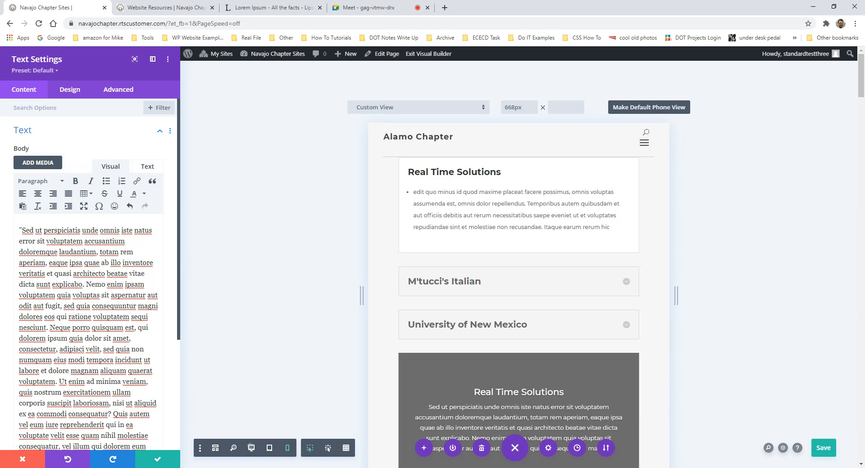
pyautogui.click(252, 449)
# - Insert a blank line above the quoted 'Sed ut perspiciatis…' paragraph in the Text module
pyautogui.scroll(-20, 723, 257)
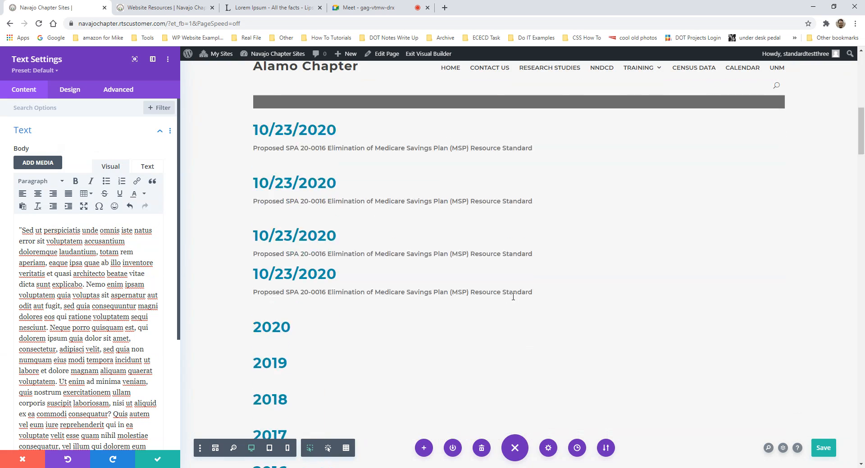
pyautogui.scroll(-20, 730, 268)
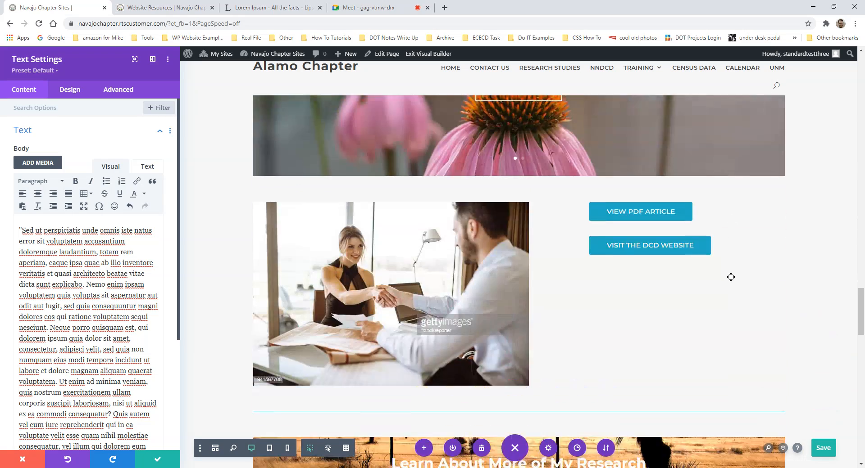
pyautogui.scroll(2, 639, 328)
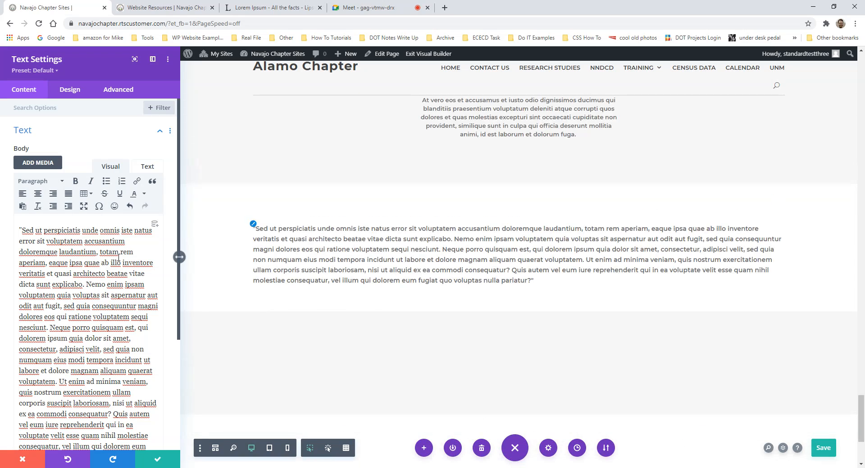
pyautogui.scroll(-4, 100, 271)
pyautogui.scroll(2, 100, 271)
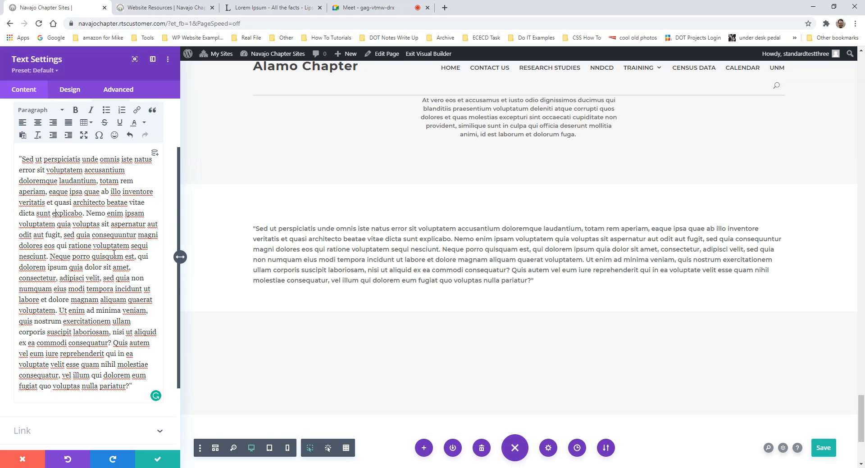
pyautogui.scroll(1, 100, 270)
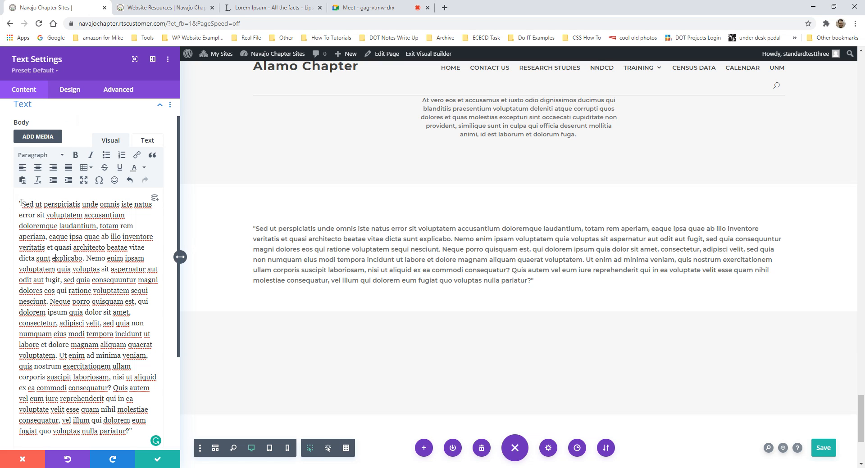
pyautogui.press('Return')
pyautogui.press('Return')
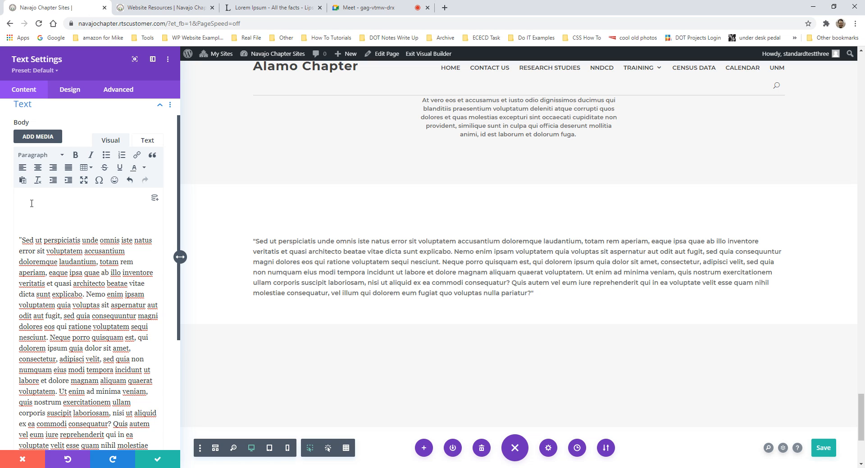
# - Format the new empty first line of the Text module as Heading 2
pyautogui.click(43, 159)
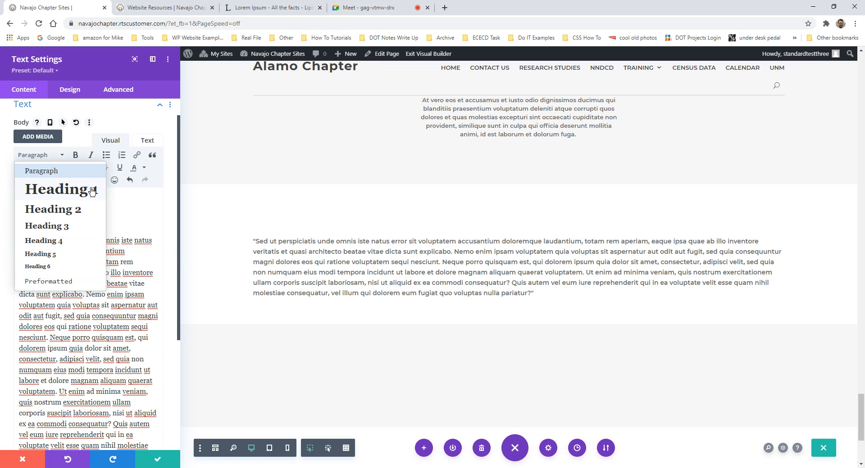
pyautogui.click(43, 158)
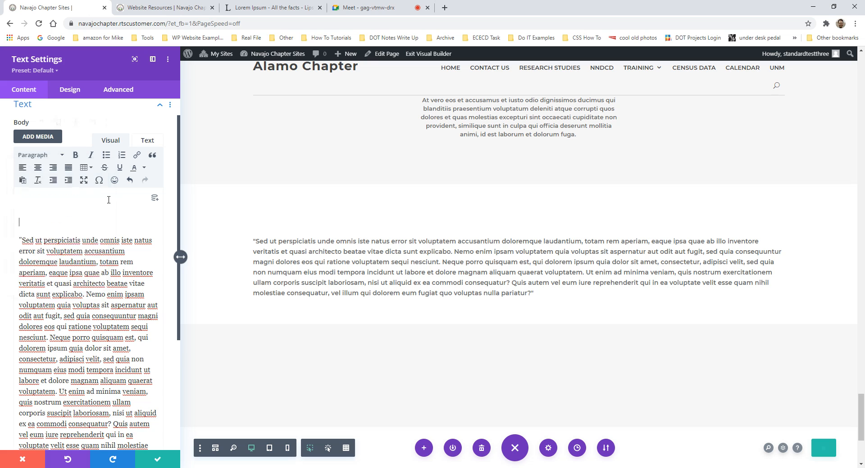
pyautogui.click(43, 157)
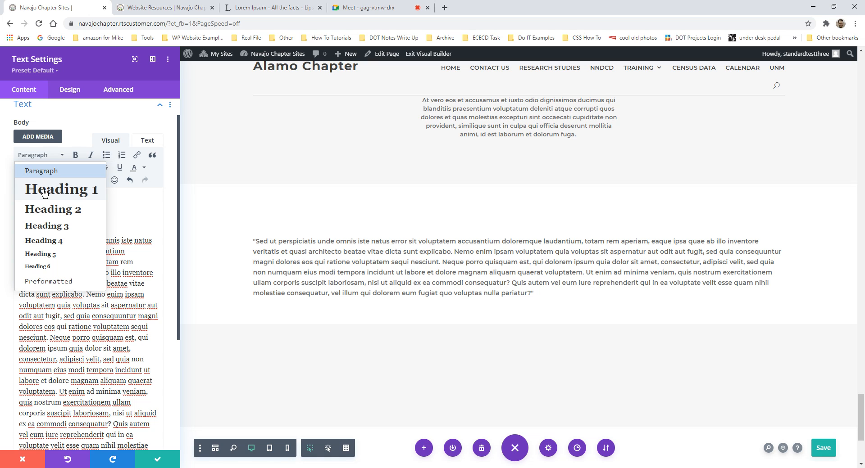
pyautogui.click(73, 213)
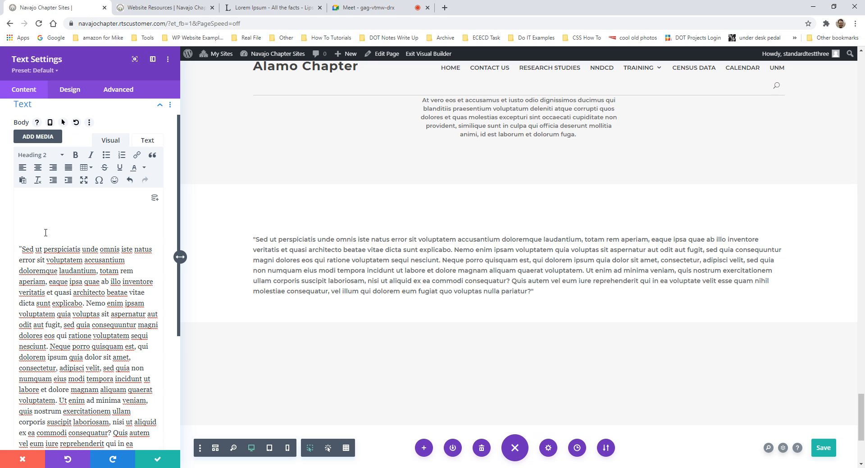
# - Type the heading 'New Species Found in Antlantic Ocean' on the empty line
pyautogui.write('COLT')
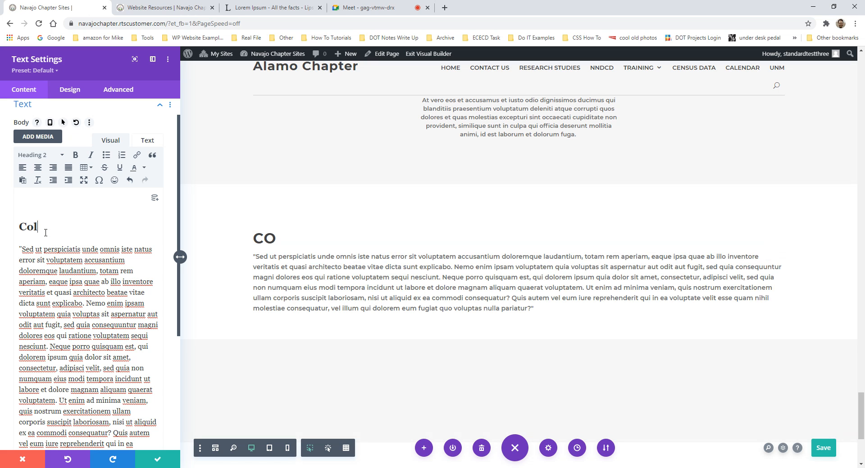
pyautogui.press('BackSpace')
pyautogui.press('BackSpace')
pyautogui.press('BackSpace')
pyautogui.press('BackSpace')
pyautogui.write('New')
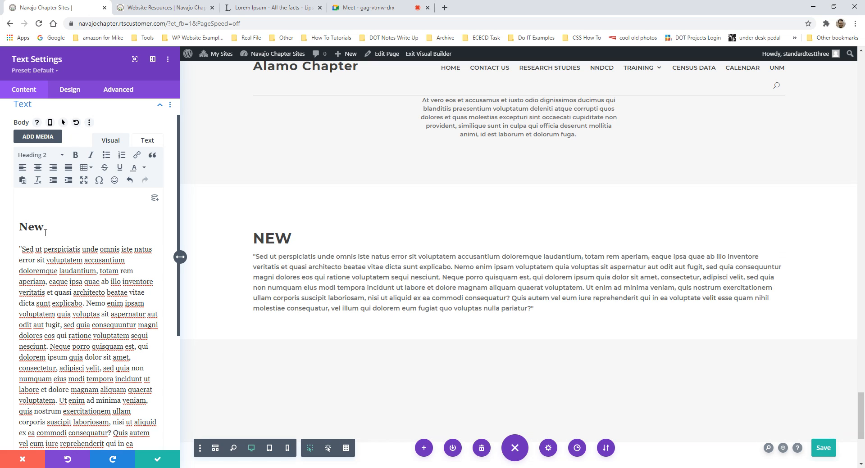
pyautogui.write(' Species Fo')
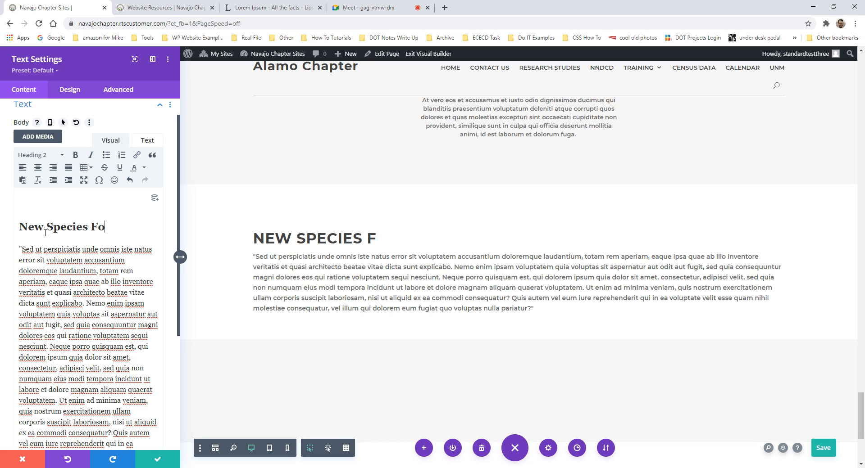
pyautogui.write('und in An')
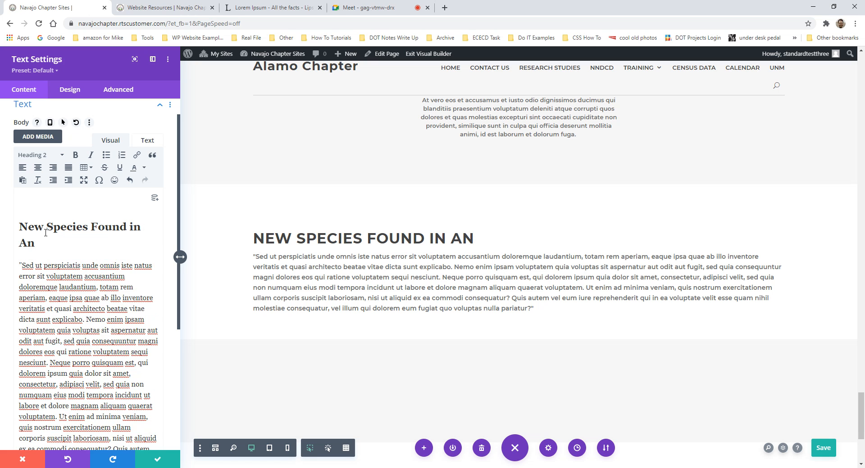
pyautogui.write('tlantic Oc')
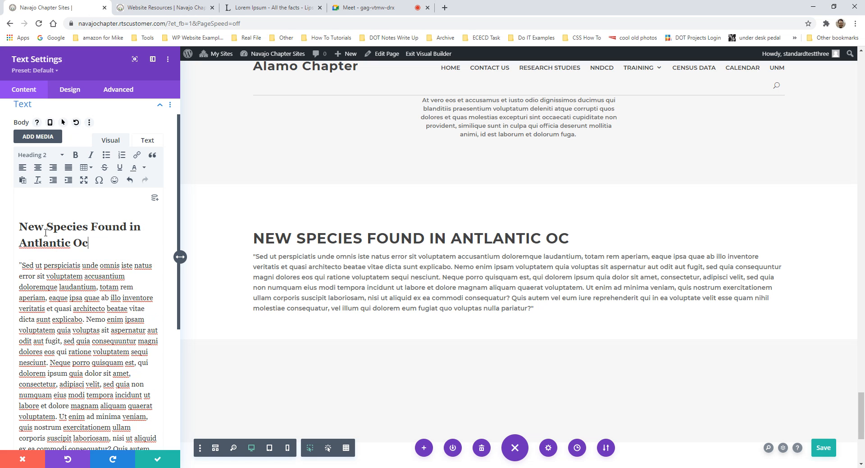
pyautogui.write('ean')
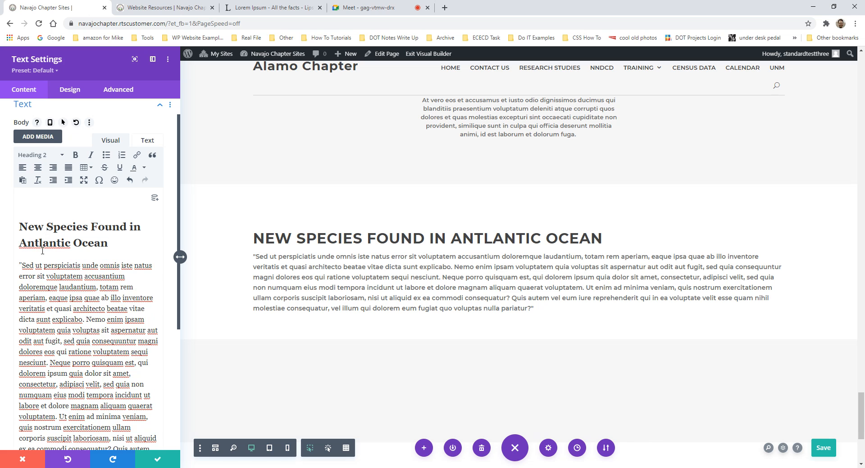
# - Apply spelling suggestions so the heading reads 'New Species Found in the Atlantic Ocean', then select it
pyautogui.rightClick(43, 244)
pyautogui.click(34, 239)
pyautogui.rightClick(33, 239)
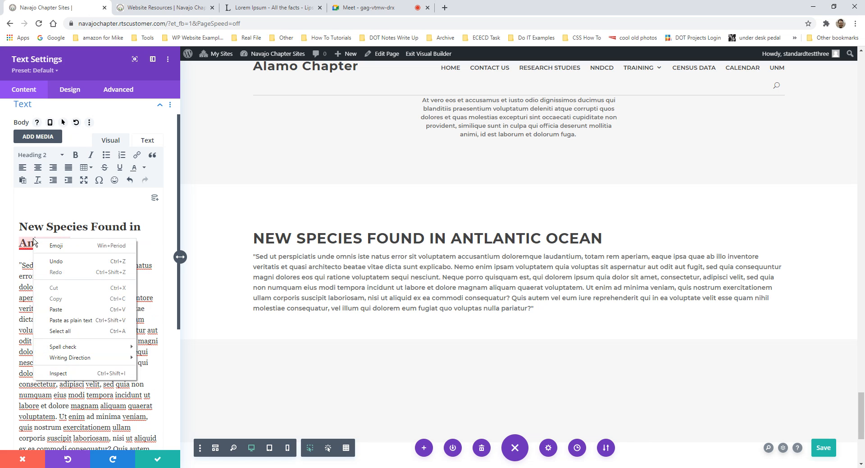
pyautogui.moveTo(33, 244)
pyautogui.click(26, 263)
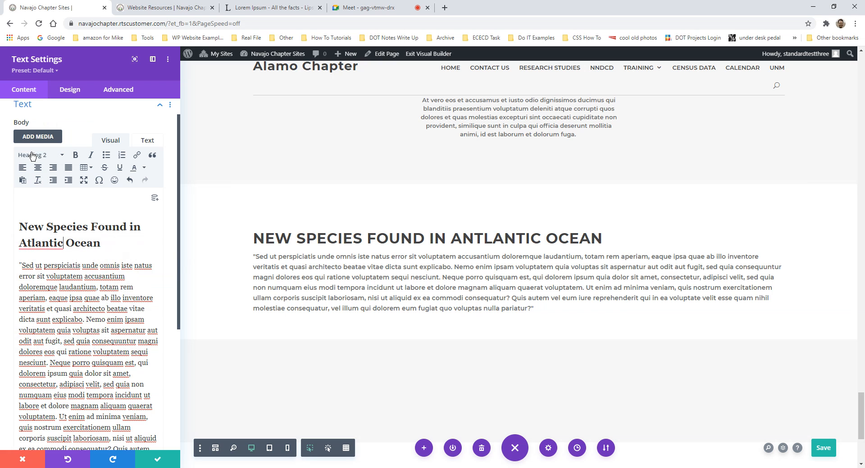
pyautogui.moveTo(41, 243)
pyautogui.click(47, 269)
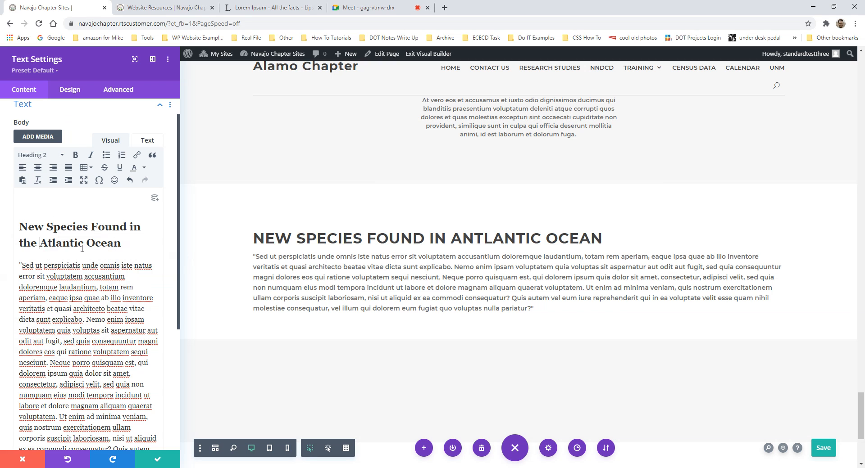
pyautogui.click(565, 237)
pyautogui.tripleClick(63, 243)
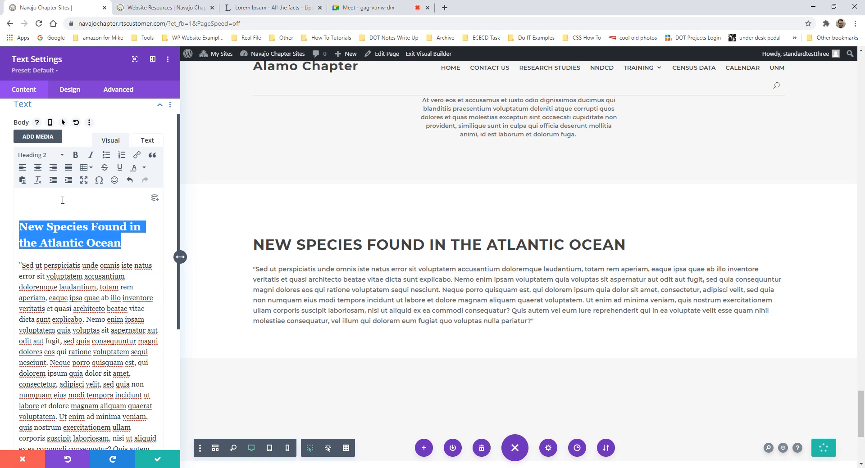
# - Compare Heading 3, 5, 1 and 2 for the Atlantic Ocean title and settle on Heading 3
pyautogui.click(40, 154)
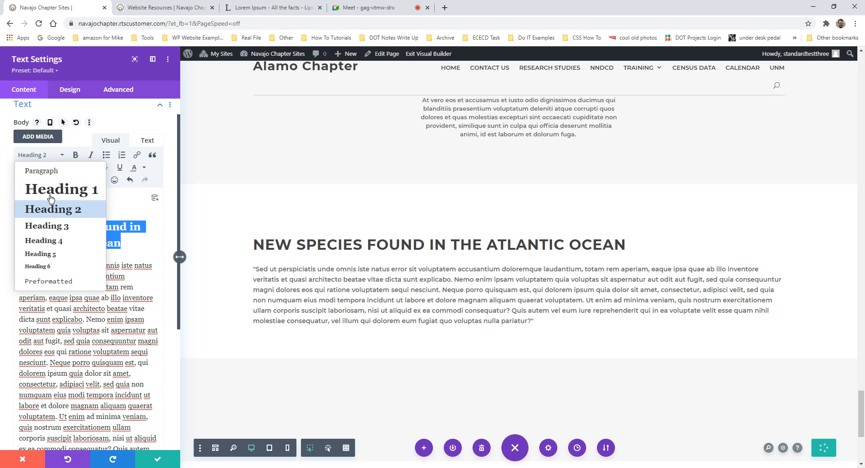
pyautogui.click(66, 230)
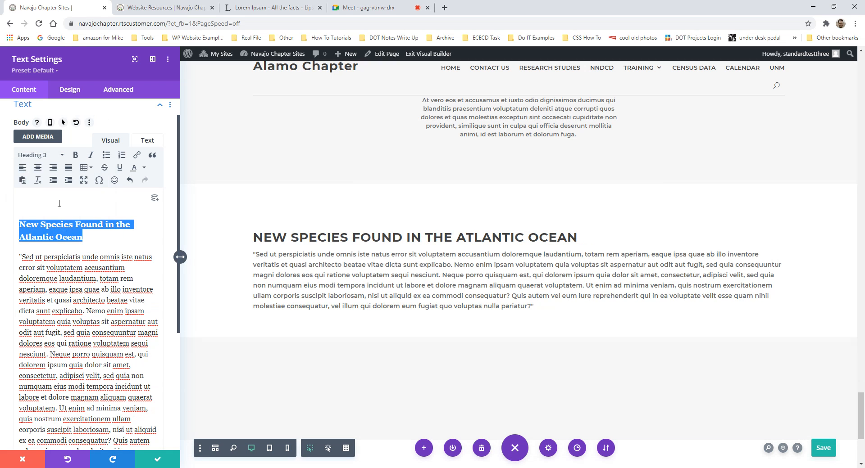
pyautogui.click(39, 155)
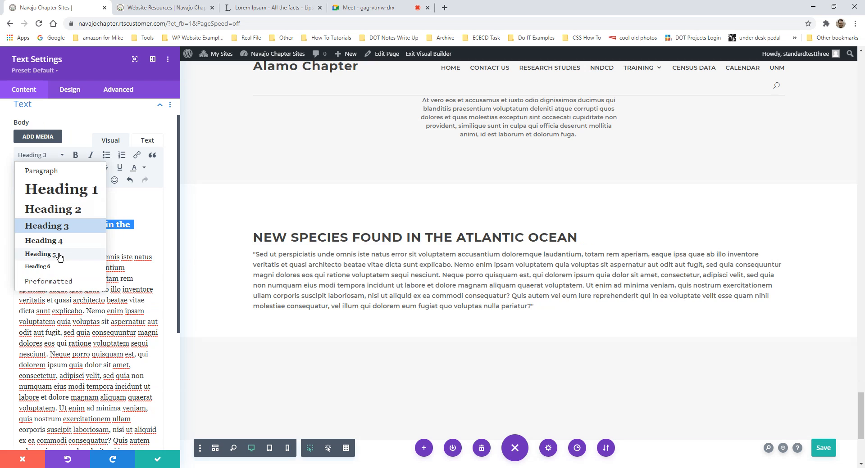
pyautogui.click(59, 254)
pyautogui.click(39, 155)
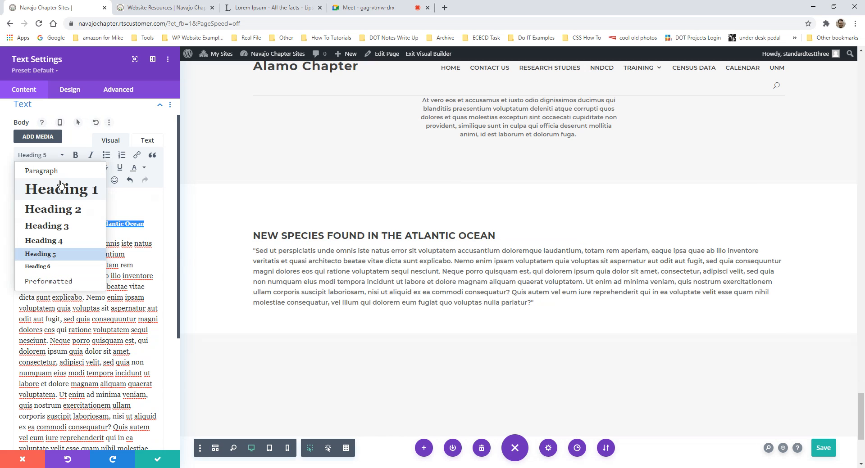
pyautogui.click(59, 185)
pyautogui.click(40, 155)
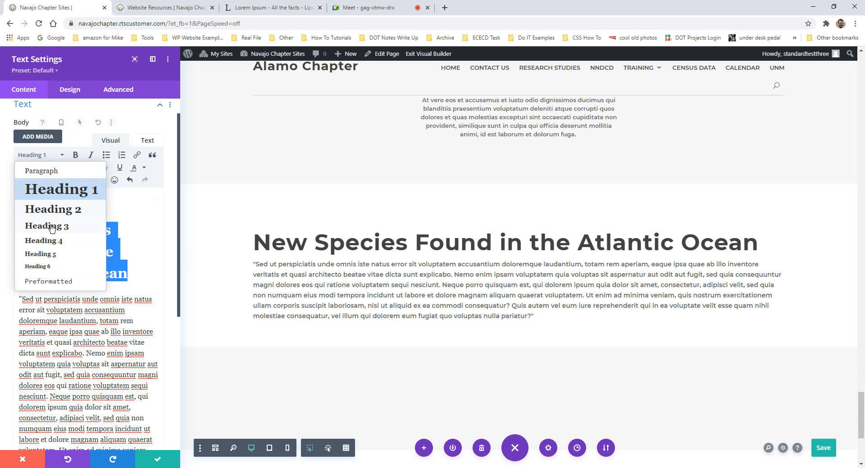
pyautogui.click(54, 209)
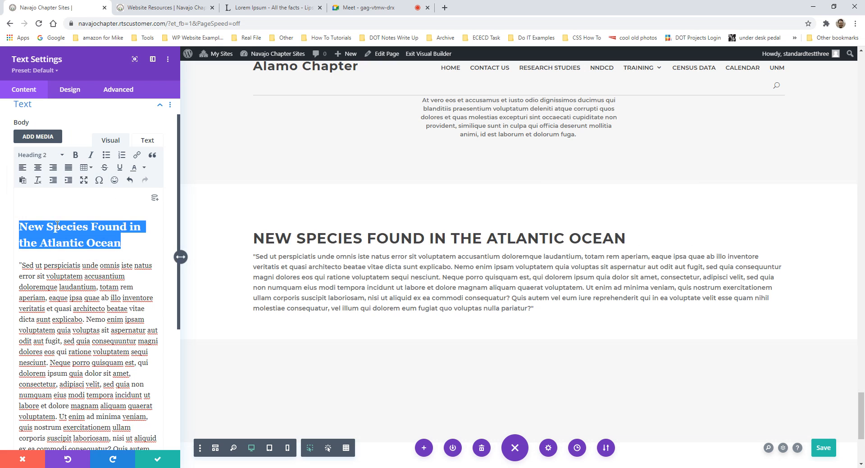
pyautogui.click(43, 155)
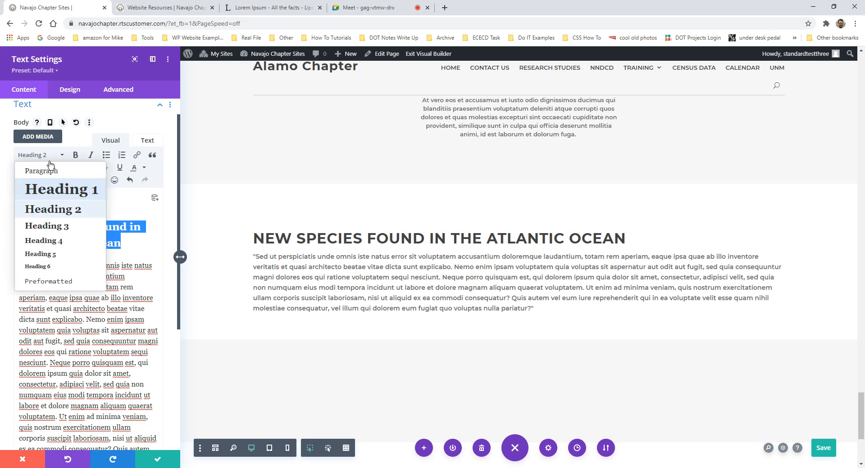
pyautogui.click(63, 224)
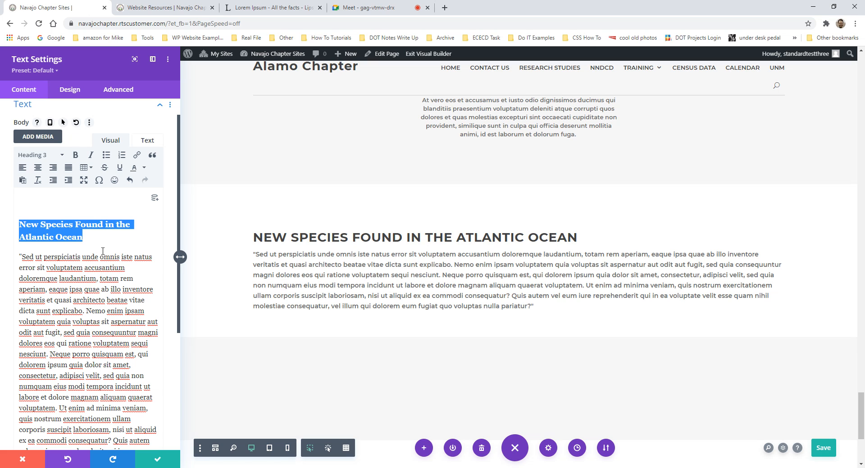
pyautogui.click(83, 311)
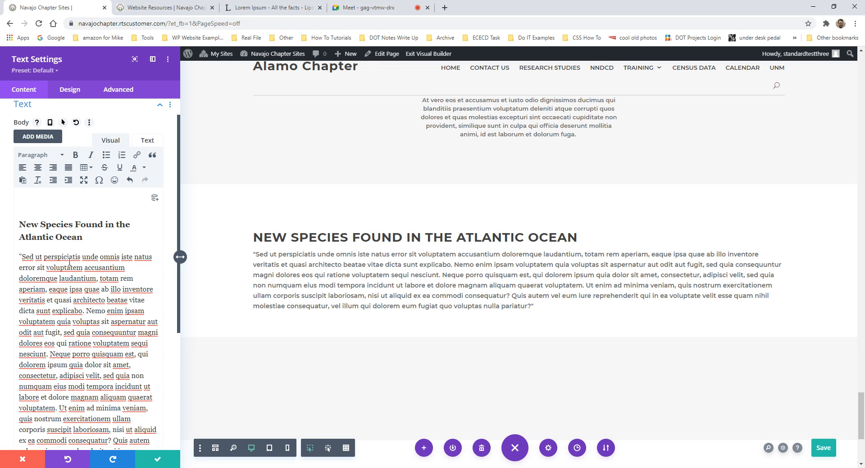
pyautogui.scroll(-3, 70, 261)
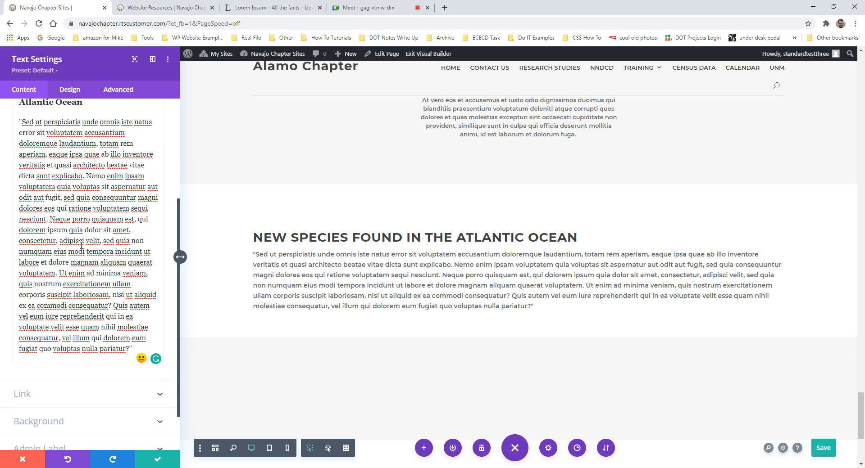
# - Place the caret in the quoted passage, which ends up as a numbered list item
pyautogui.scroll(2, 83, 244)
pyautogui.scroll(1, 84, 244)
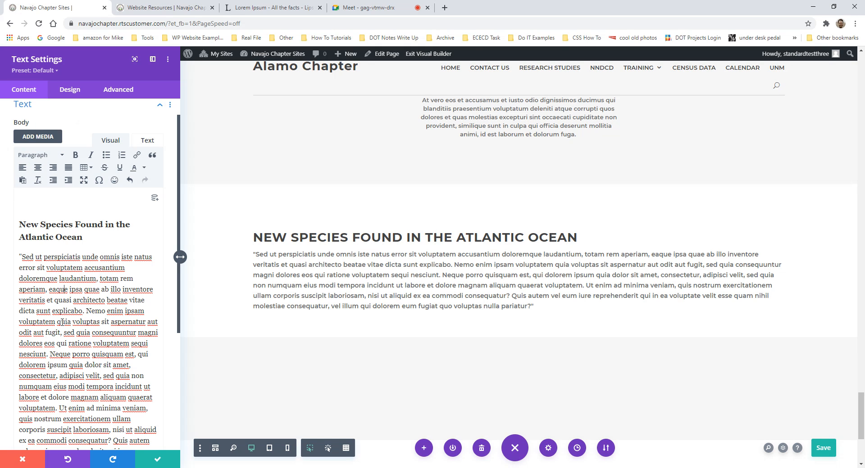
pyautogui.click(112, 291)
pyautogui.scroll(-2, 115, 294)
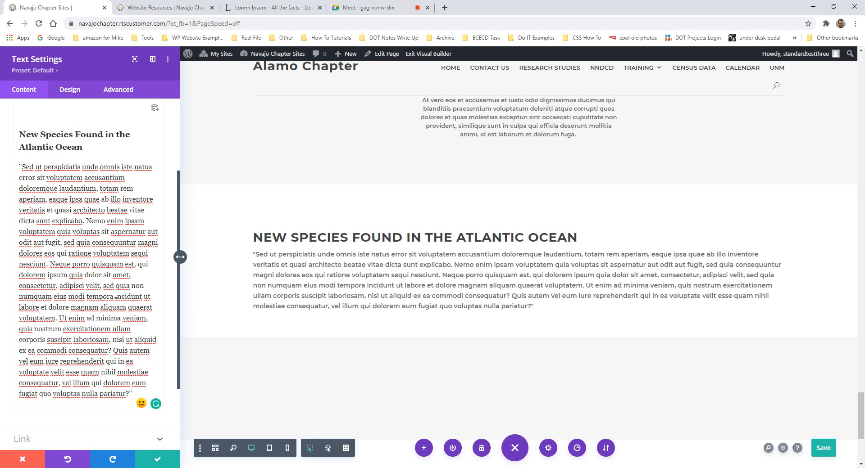
pyautogui.click(96, 264)
pyautogui.press('BackSpace')
pyautogui.scroll(3, 96, 263)
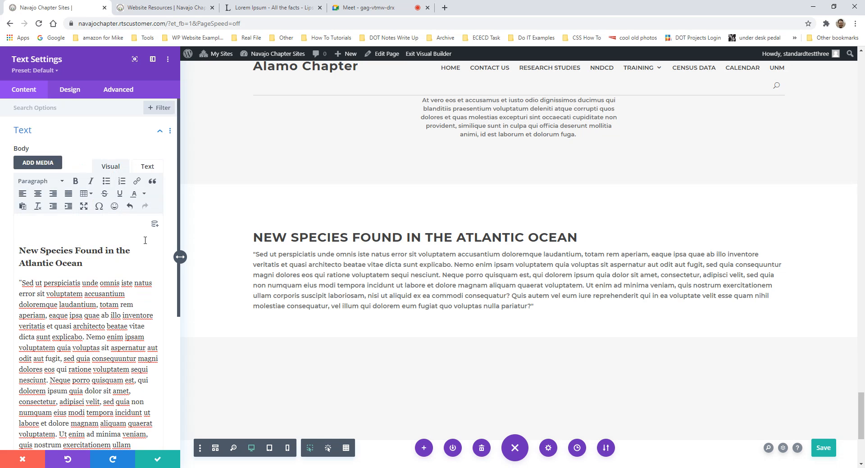
pyautogui.click(122, 181)
pyautogui.scroll(-2, 41, 235)
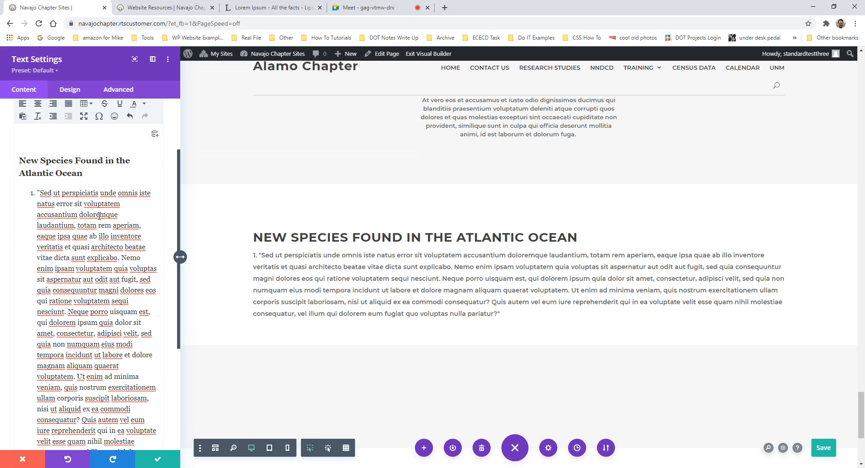
# - Remove the numbering so the passage is a plain paragraph, with the caret before 'Nemo'
pyautogui.click(37, 193)
pyautogui.press('BackSpace')
pyautogui.press('BackSpace')
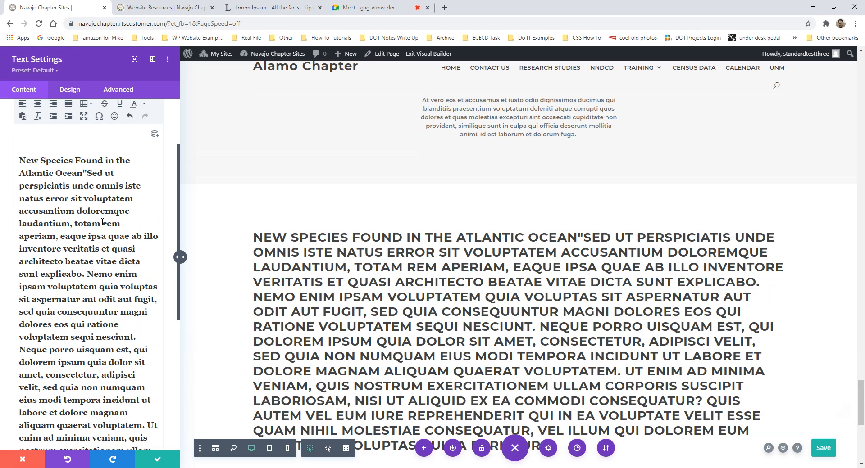
pyautogui.press('Return')
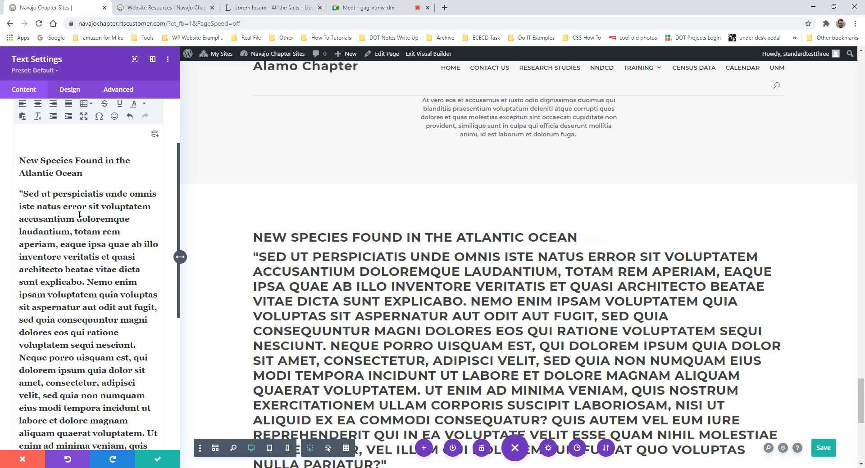
pyautogui.hotkey('ctrl', 'z')
pyautogui.hotkey('ctrl', 'z')
pyautogui.hotkey('ctrl', 'z')
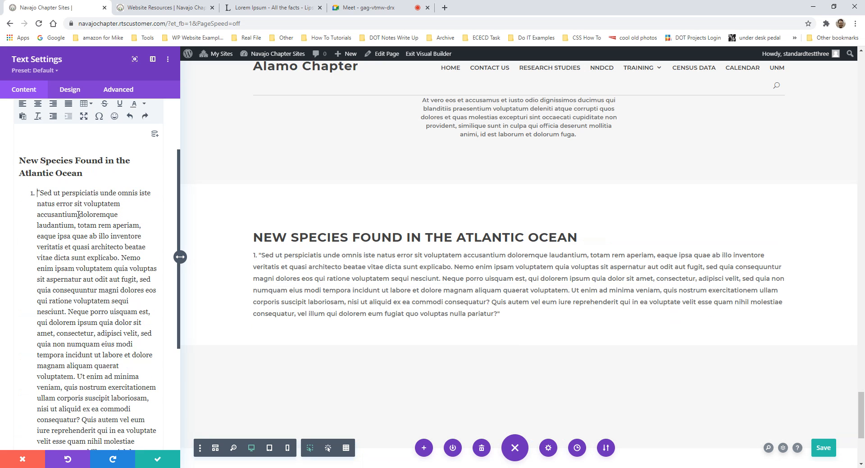
pyautogui.hotkey('ctrl', 'z')
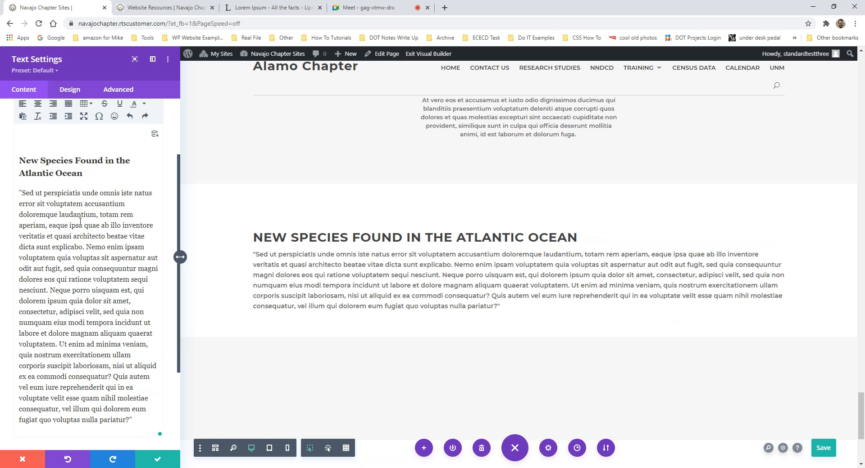
pyautogui.click(87, 247)
# - Split the passage at 'Nemo' into a numbered list with items starting 'Neque porro' and 'quis nostrum'
pyautogui.press('Return')
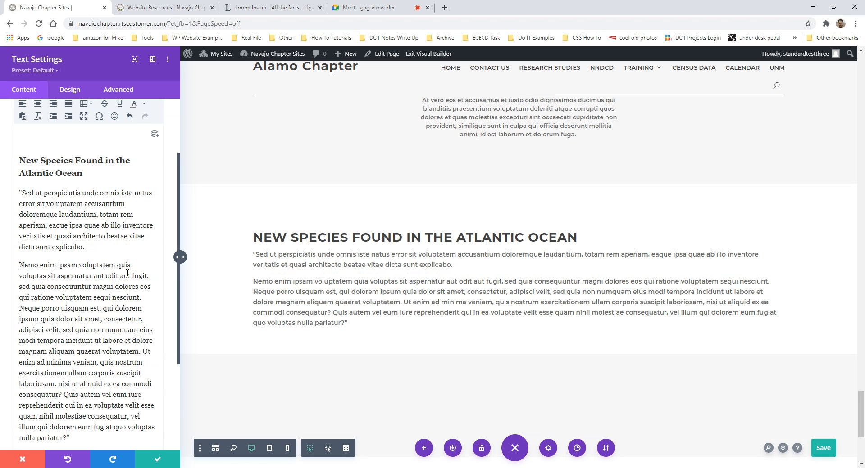
pyautogui.scroll(2, 138, 212)
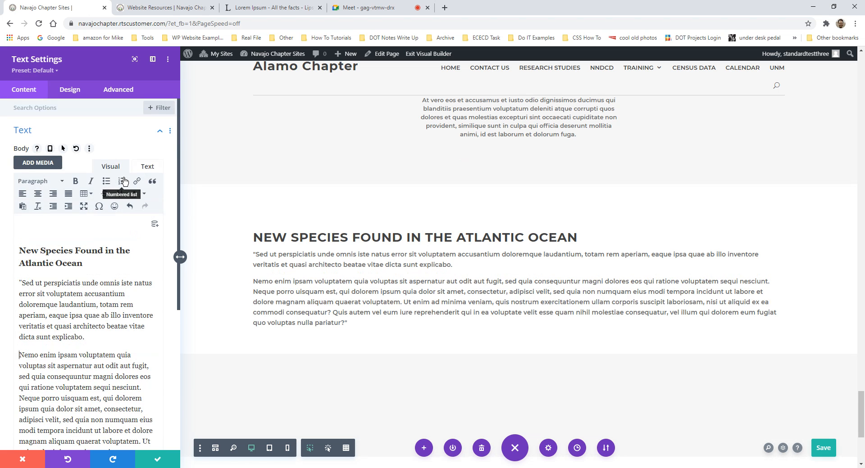
pyautogui.click(123, 181)
pyautogui.scroll(-3, 87, 263)
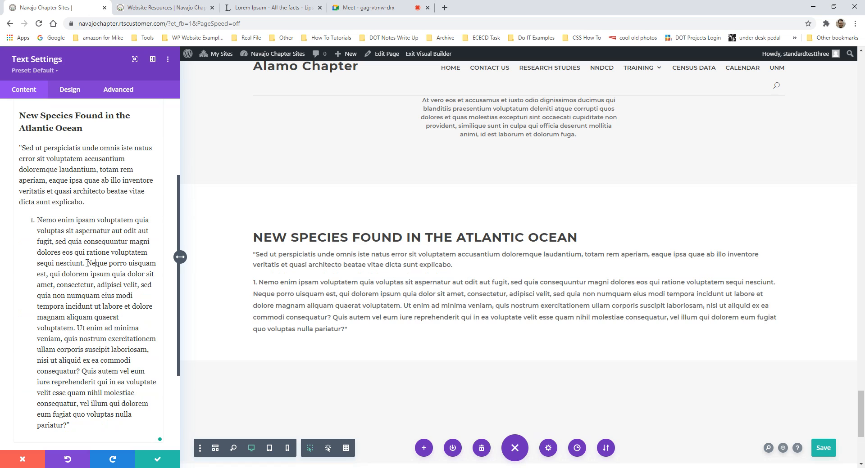
pyautogui.press('Return')
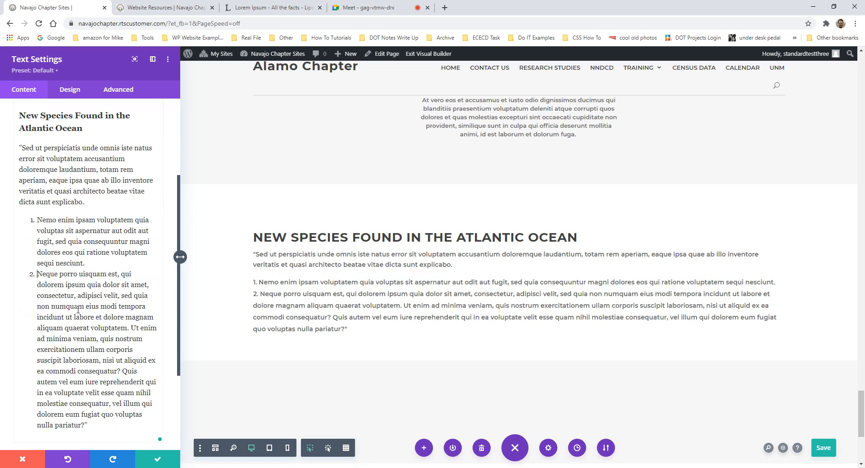
pyautogui.click(102, 339)
pyautogui.press('Return')
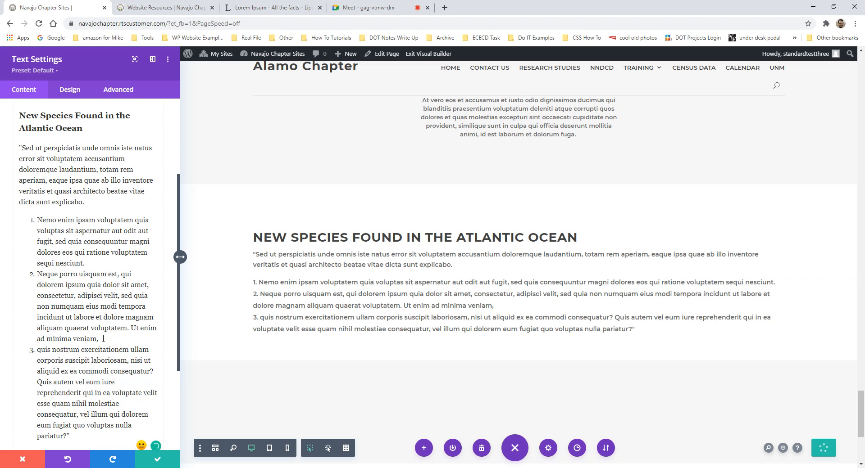
pyautogui.scroll(-1, 104, 312)
pyautogui.click(103, 220)
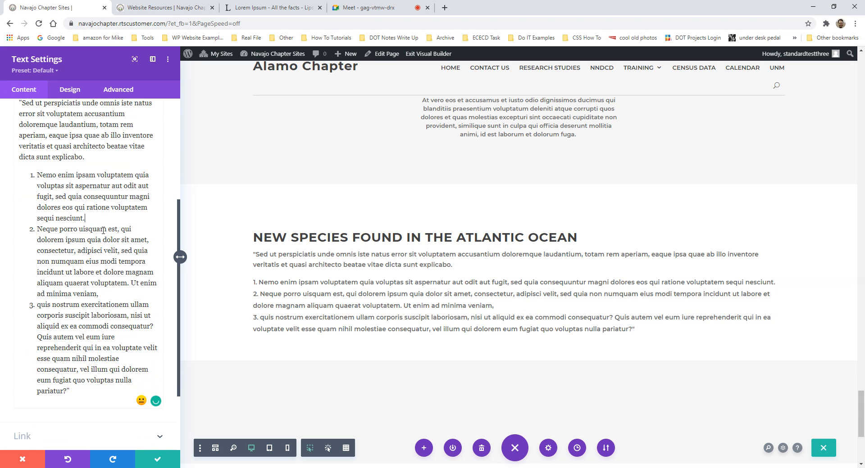
pyautogui.press('Return')
pyautogui.press('Return')
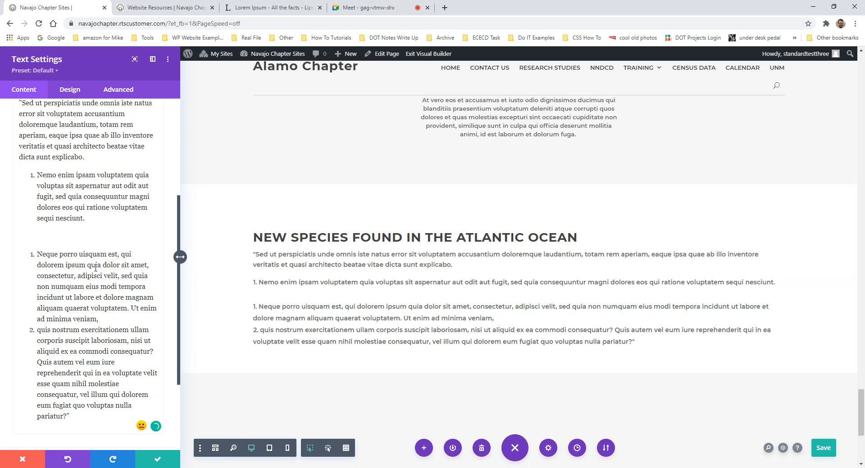
pyautogui.hotkey('ctrl', 'z')
pyautogui.press('BackSpace')
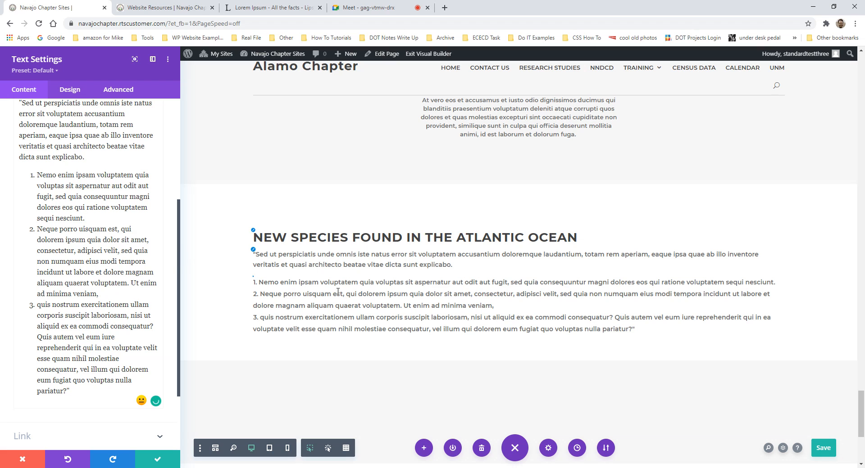
# - Bold the opening words Nemo enim ipsam, Neque porro and quis nostrum
pyautogui.click(77, 230)
pyautogui.moveTo(55, 231); pyautogui.dragTo(39, 231)
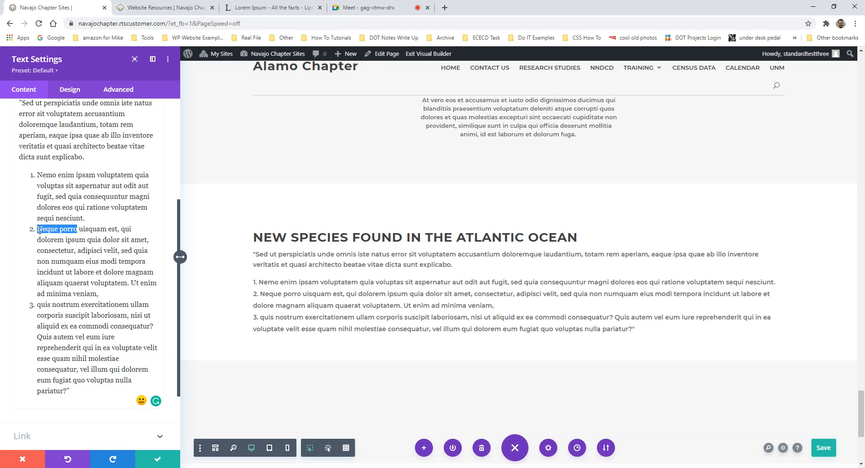
pyautogui.hotkey('ctrl', 'b')
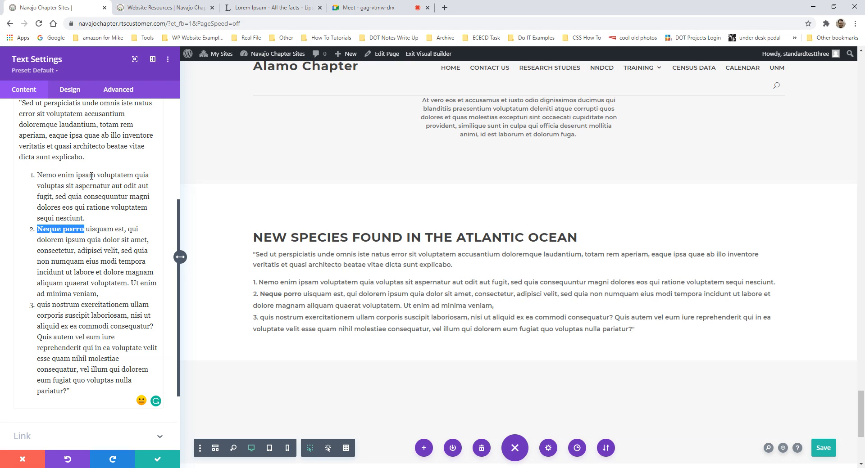
pyautogui.moveTo(95, 177); pyautogui.dragTo(37, 176)
pyautogui.hotkey('ctrl', 'b')
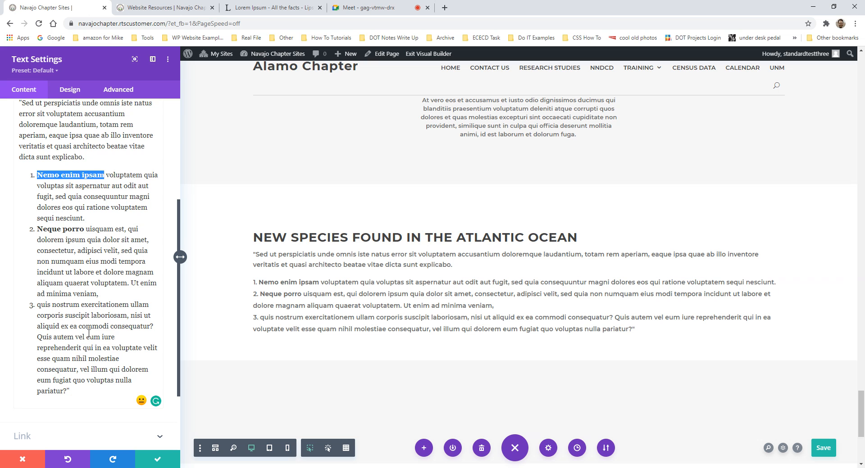
pyautogui.moveTo(80, 305); pyautogui.dragTo(41, 305)
pyautogui.hotkey('ctrl', 'b')
# - Delete the empty line above the heading and add an empty line after the list
pyautogui.scroll(5, 67, 270)
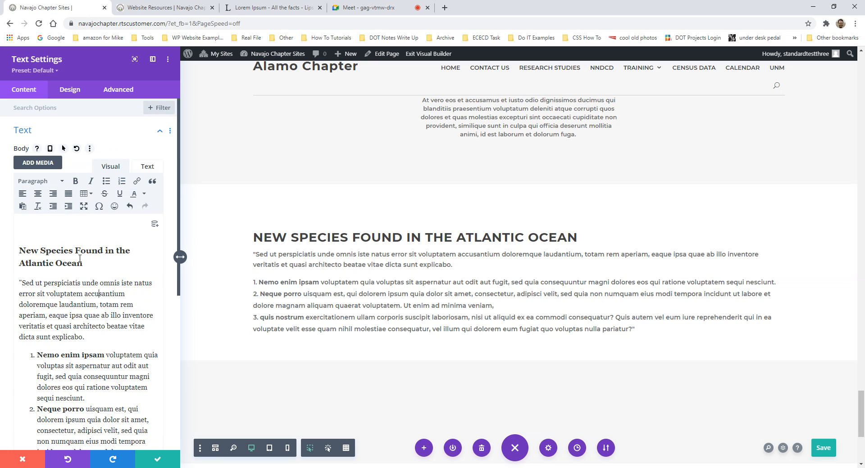
pyautogui.click(62, 229)
pyautogui.press('Delete')
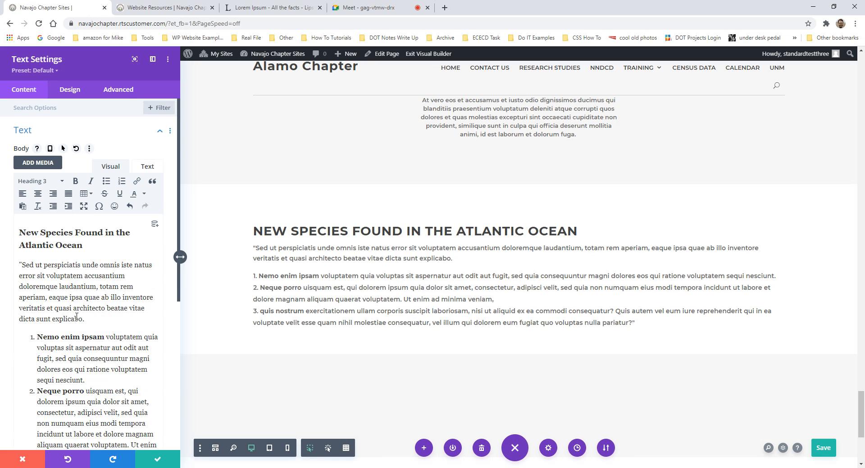
pyautogui.scroll(-6, 75, 311)
pyautogui.click(75, 311)
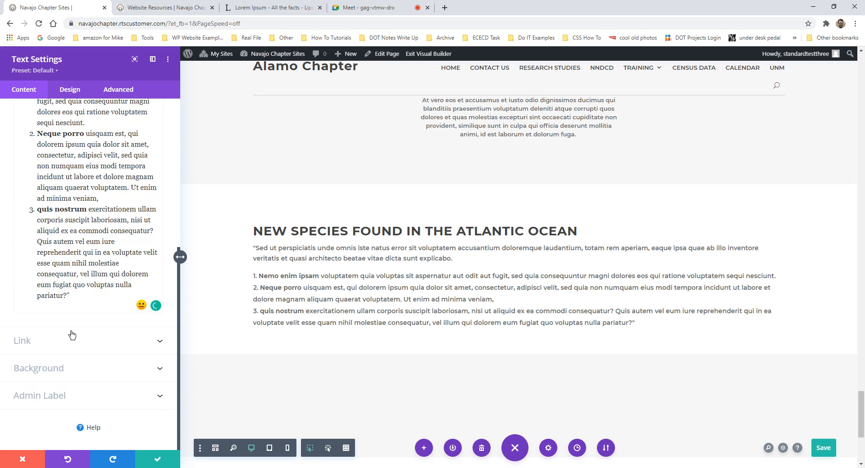
pyautogui.press('Return')
# - Type 'Email:' on the empty line below the list and open the Insert link dialog
pyautogui.scroll(10, 111, 239)
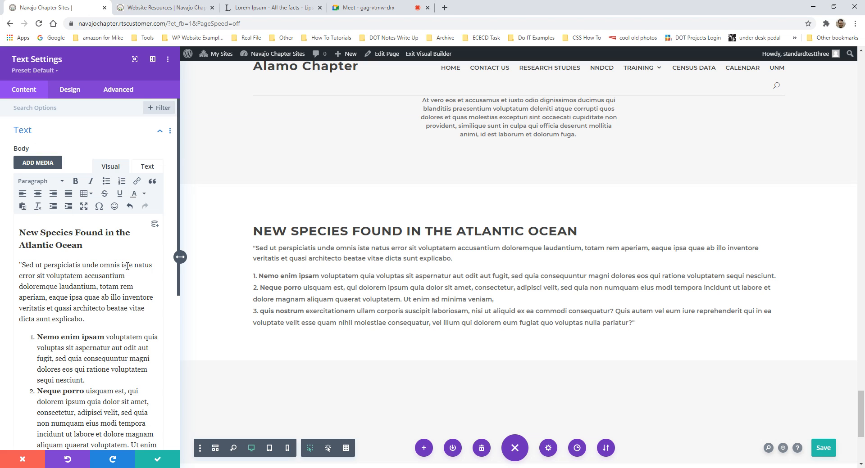
pyautogui.scroll(-6, 113, 268)
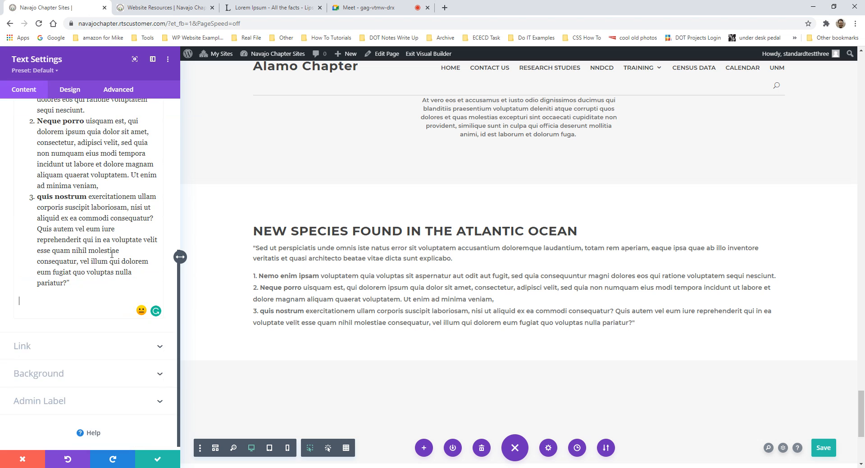
pyautogui.scroll(5, 82, 271)
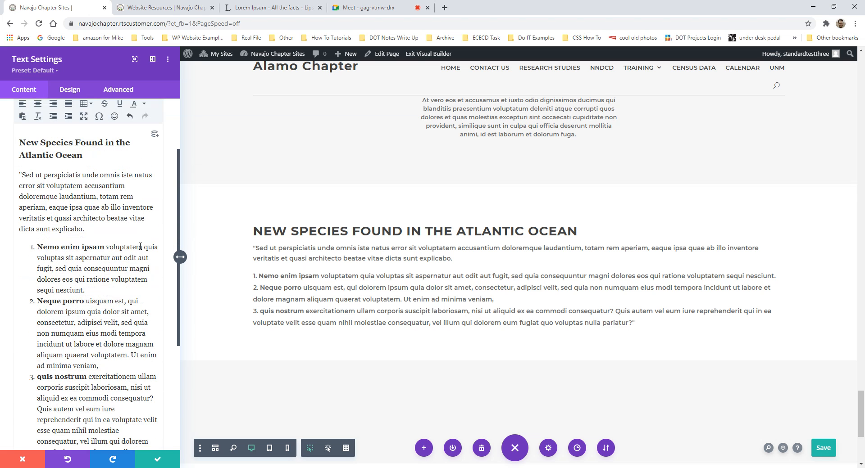
pyautogui.scroll(1, 118, 246)
pyautogui.scroll(3, 118, 246)
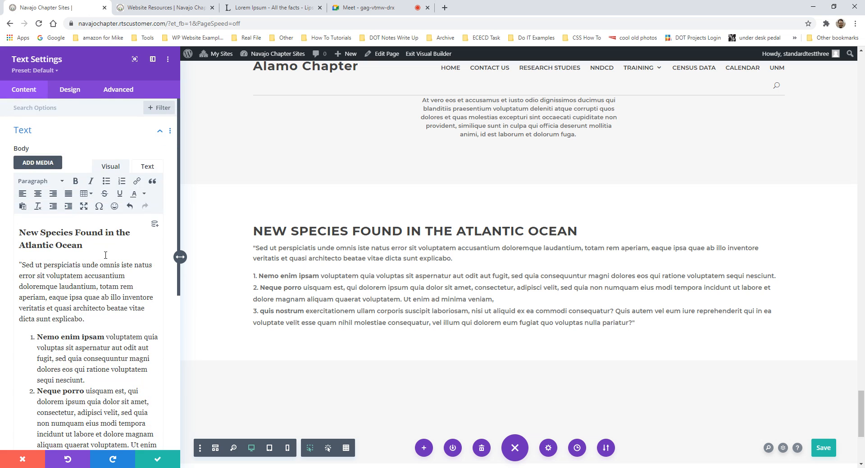
pyautogui.scroll(-10, 41, 297)
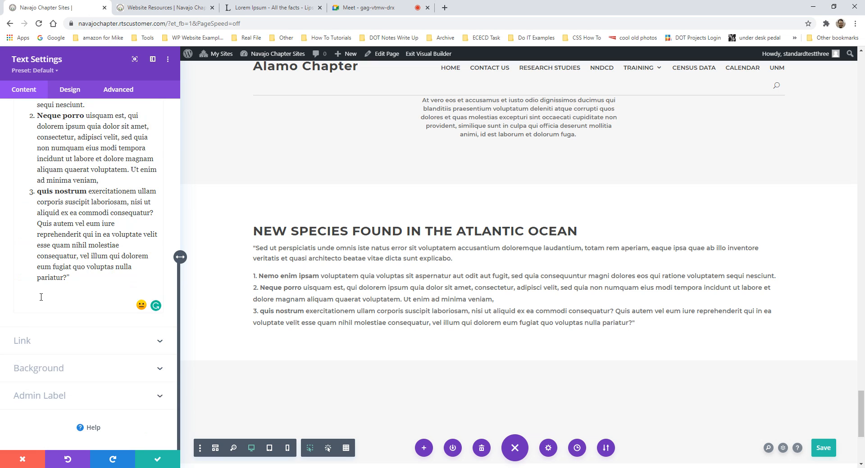
pyautogui.write('Email')
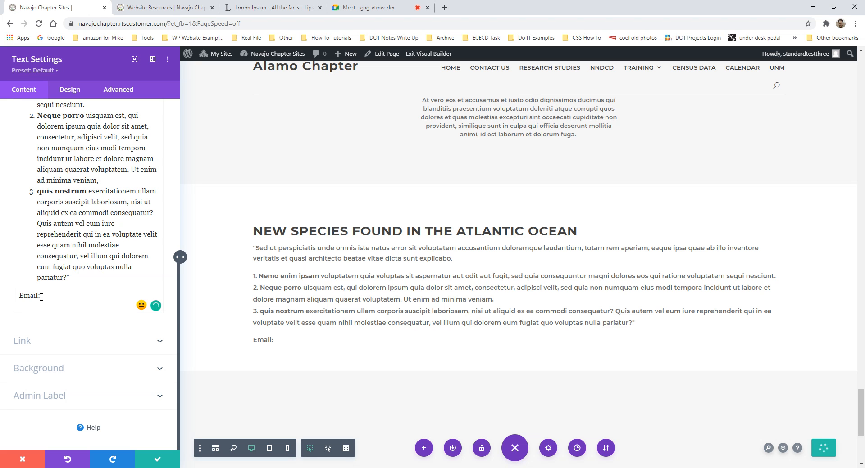
pyautogui.write(':')
pyautogui.scroll(5, 124, 199)
pyautogui.scroll(4, 124, 198)
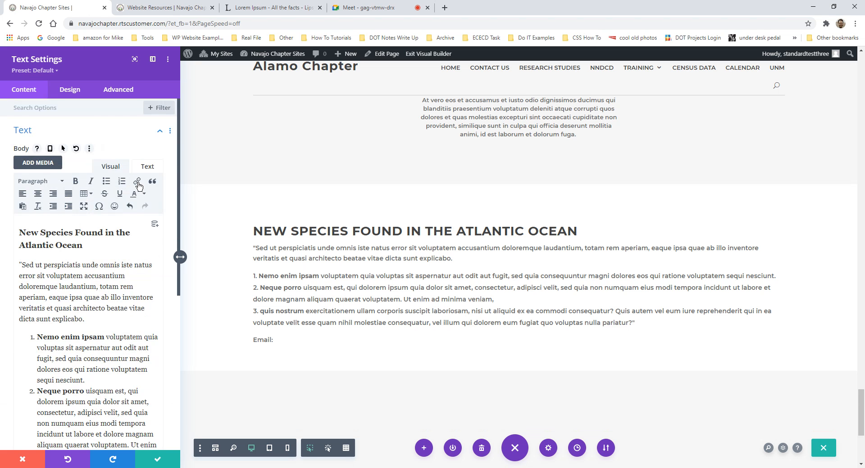
pyautogui.click(136, 181)
# - Link the Email line to the contact's mailto address, displaying the contact's email label
pyautogui.click(454, 229)
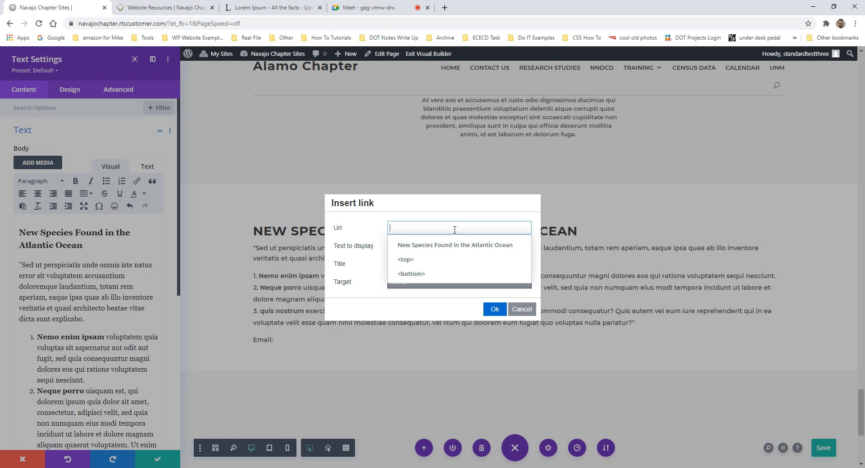
pyautogui.write('mail')
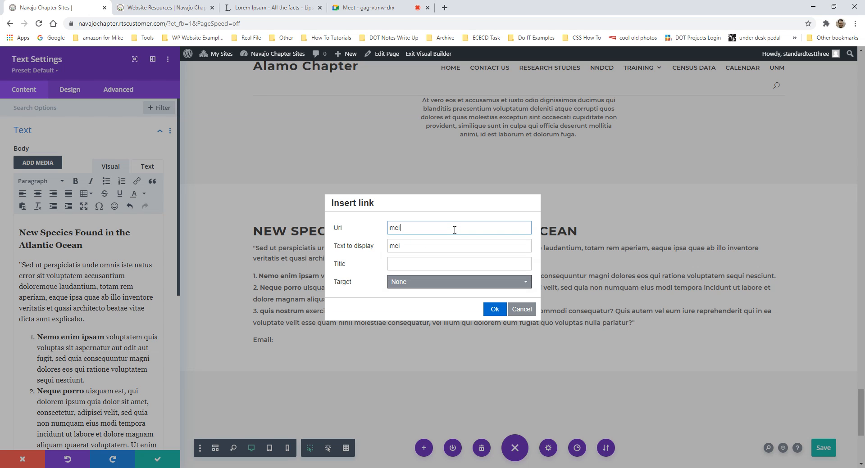
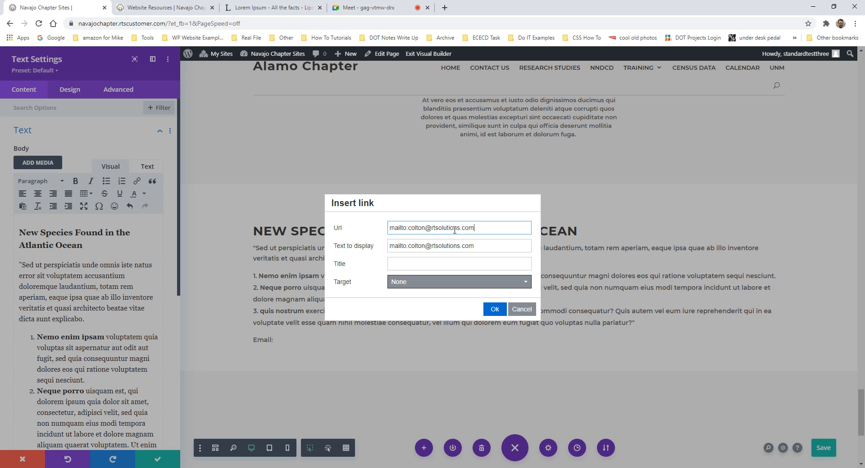
pyautogui.moveTo(479, 248); pyautogui.dragTo(371, 253)
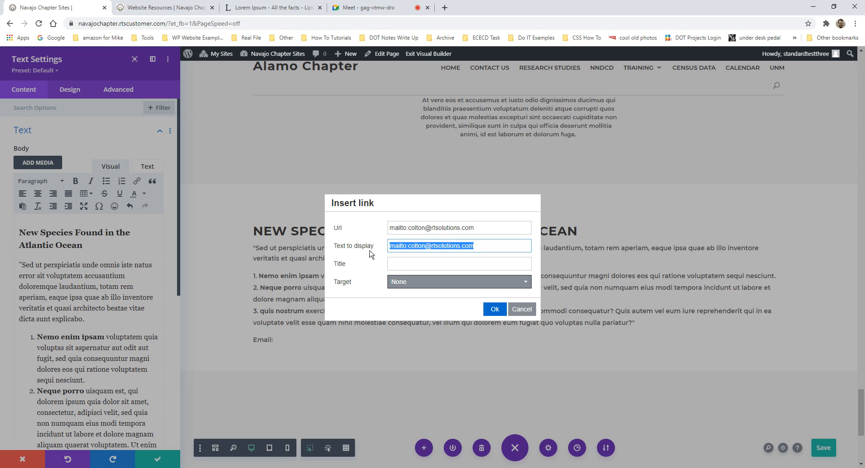
pyautogui.write('co')
pyautogui.press('BackSpace')
pyautogui.press('BackSpace')
pyautogui.press('BackSpace')
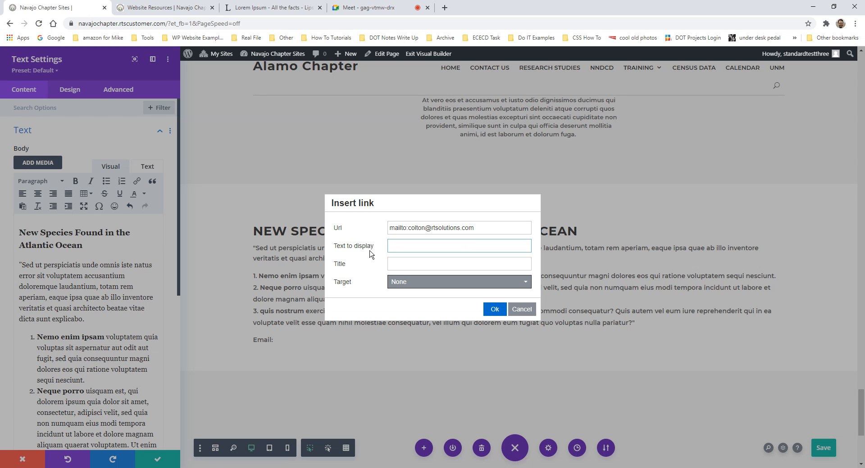
pyautogui.write("Colton's Email")
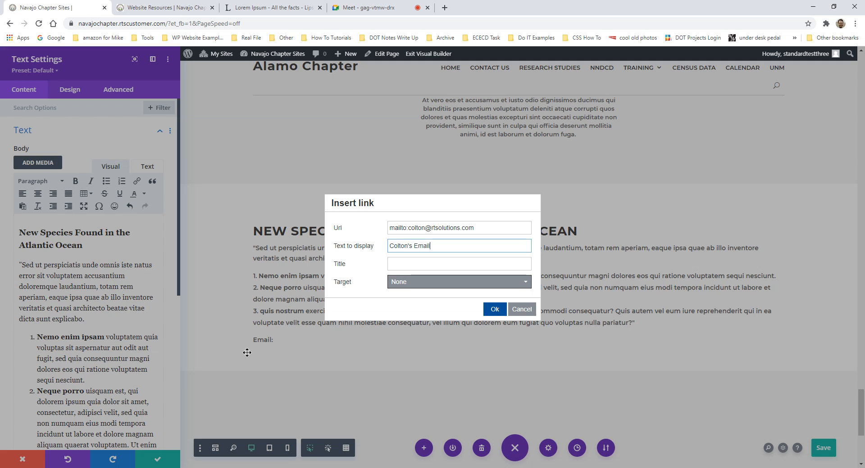
pyautogui.click(494, 309)
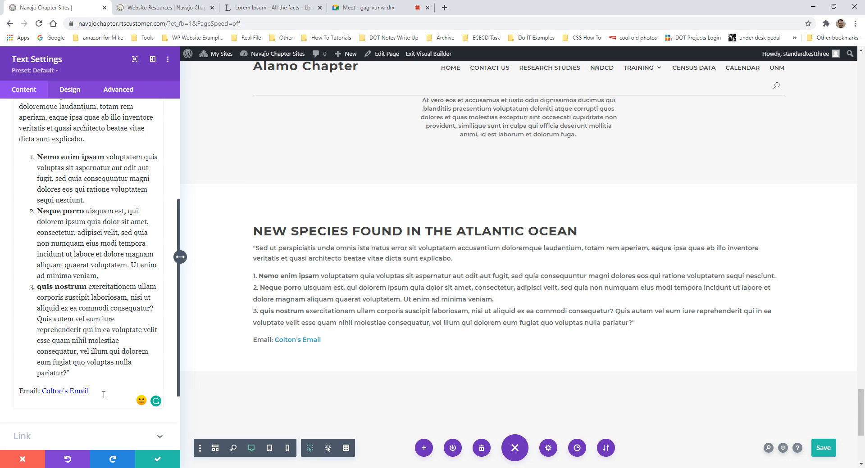
# - Start a new line below it reading 'Website:'
pyautogui.press('Return')
pyautogui.write('Weg')
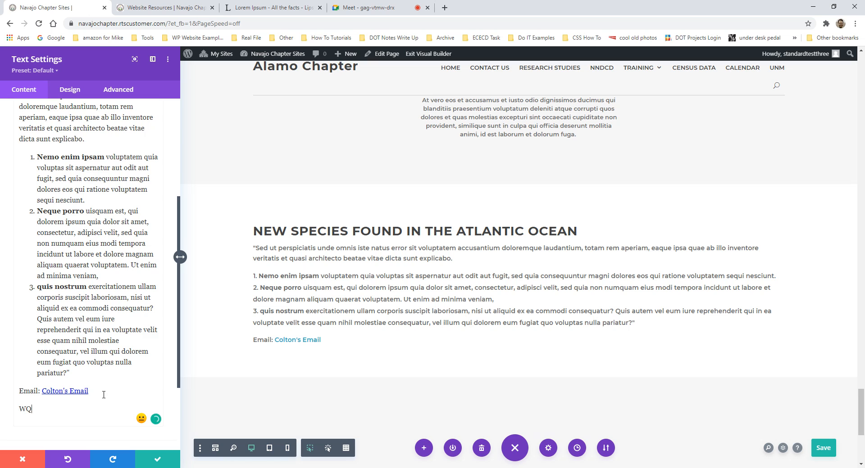
pyautogui.press('BackSpace')
pyautogui.press('BackSpace')
pyautogui.press('BackSpace')
pyautogui.write('Webs')
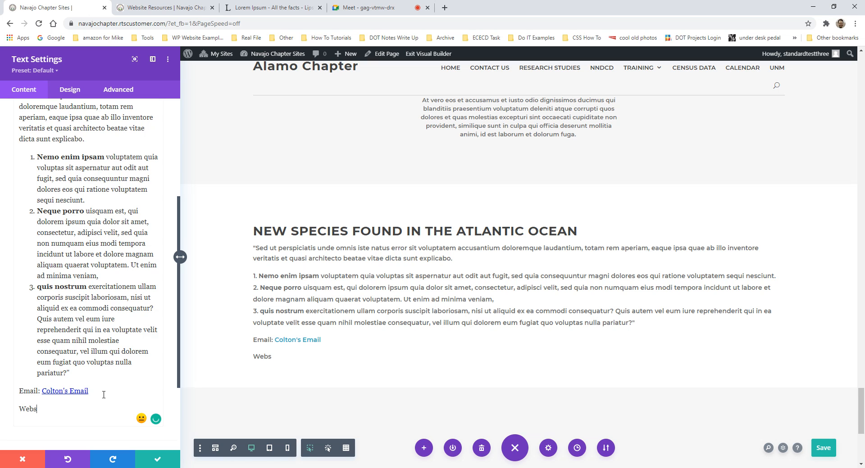
pyautogui.write('ite:')
# - Load unm.edu in a new Chrome tab, copy its address, and return to the Navajo Chapter Sites tab
pyautogui.click(445, 8)
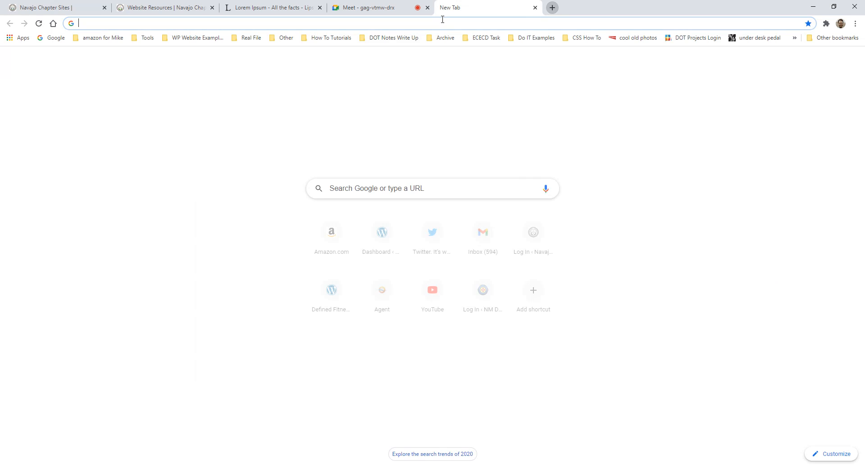
pyautogui.click(442, 19)
pyautogui.write('unm.edu')
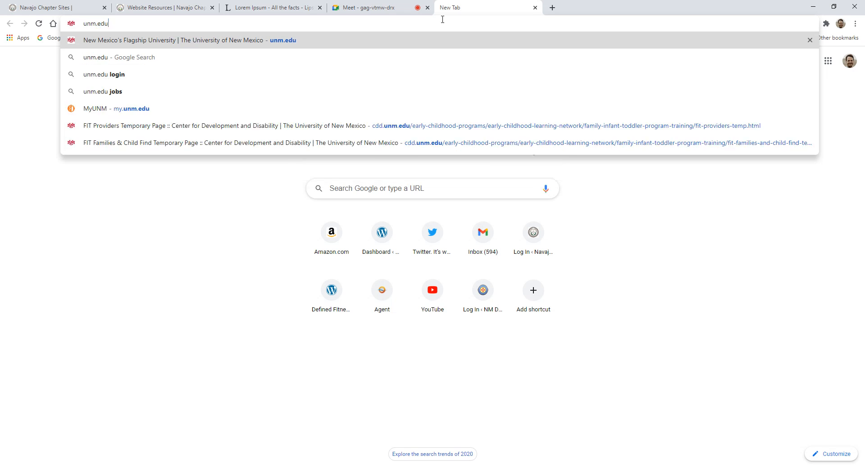
pyautogui.press('Return')
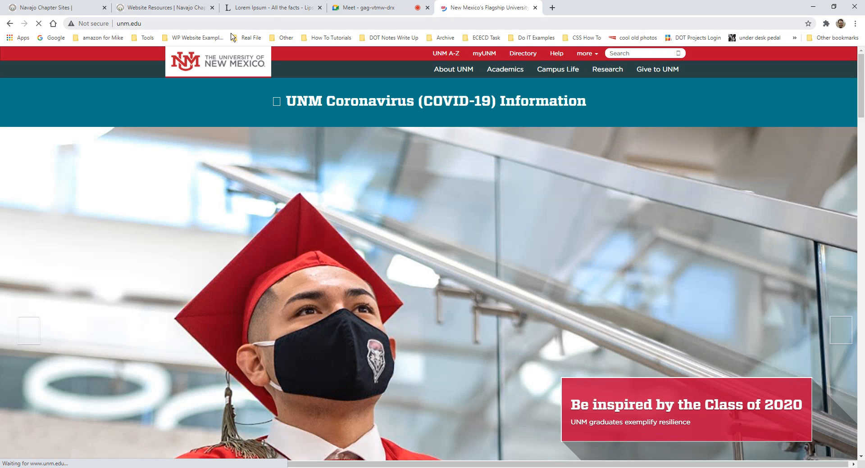
pyautogui.click(157, 22)
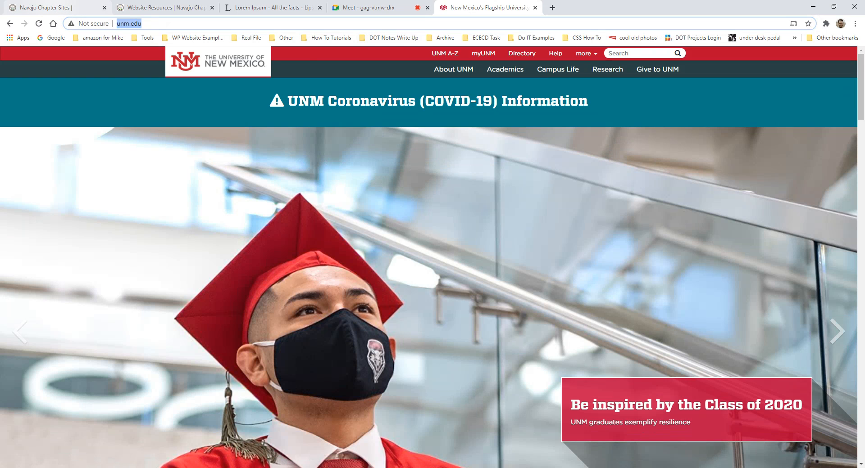
pyautogui.click(53, 8)
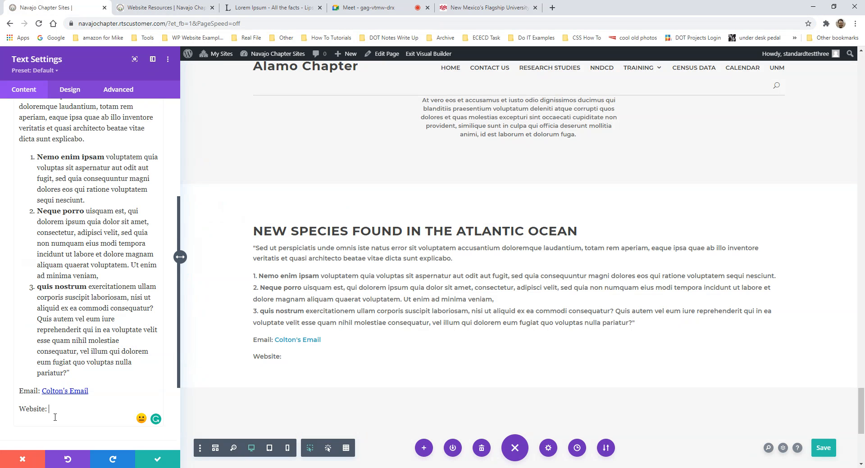
pyautogui.scroll(7, 58, 410)
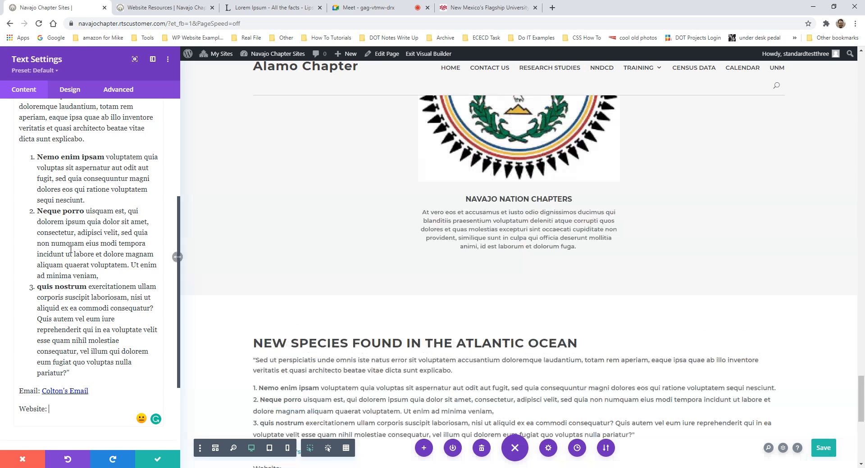
pyautogui.click(137, 182)
pyautogui.click(454, 228)
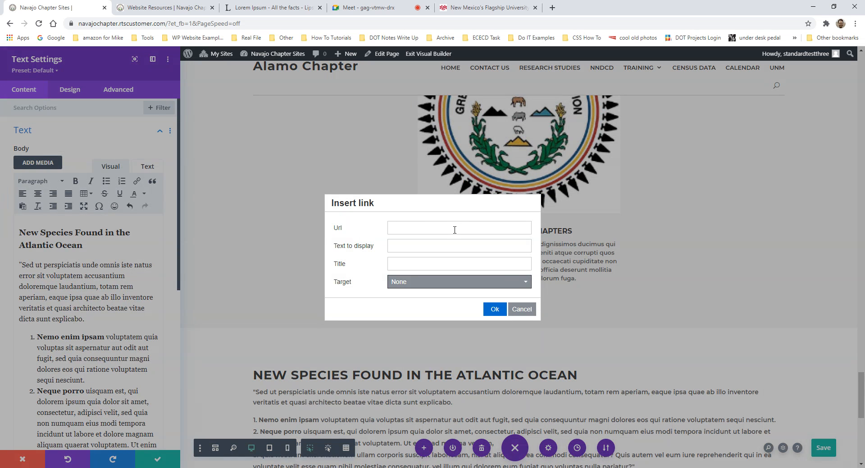
pyautogui.write('http://www.unm.edu/')
pyautogui.press('Tab')
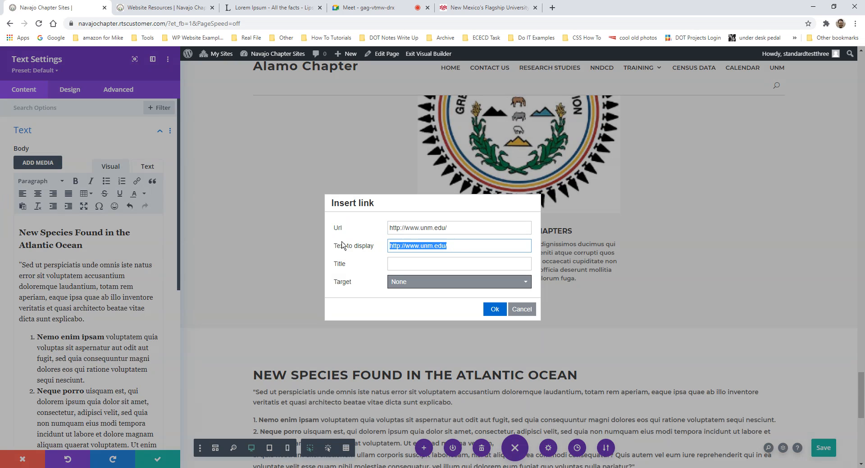
pyautogui.write('Vi')
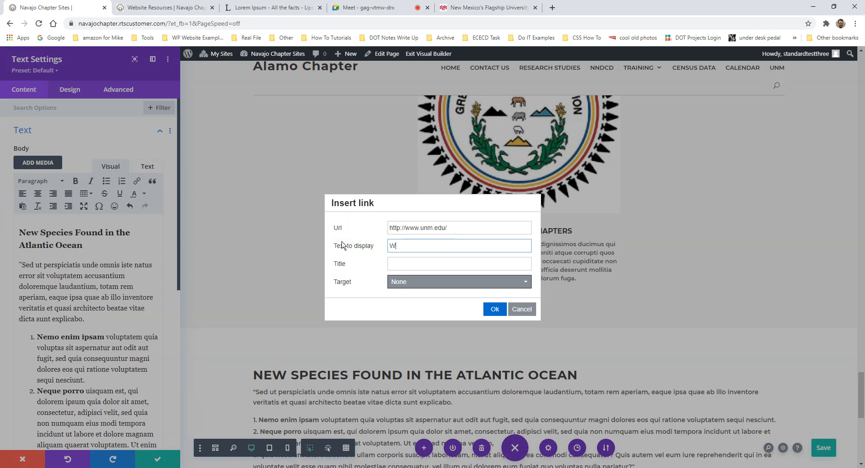
pyautogui.press('BackSpace')
pyautogui.press('BackSpace')
pyautogui.write('Professor Website')
pyautogui.click(494, 310)
# - Set the Professor Website link's target to open in a new window
pyautogui.scroll(-5, 85, 396)
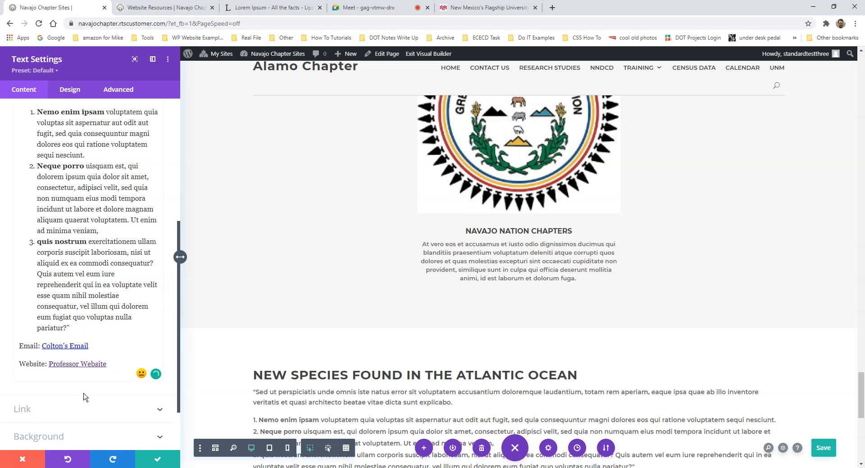
pyautogui.click(96, 365)
pyautogui.scroll(5, 110, 276)
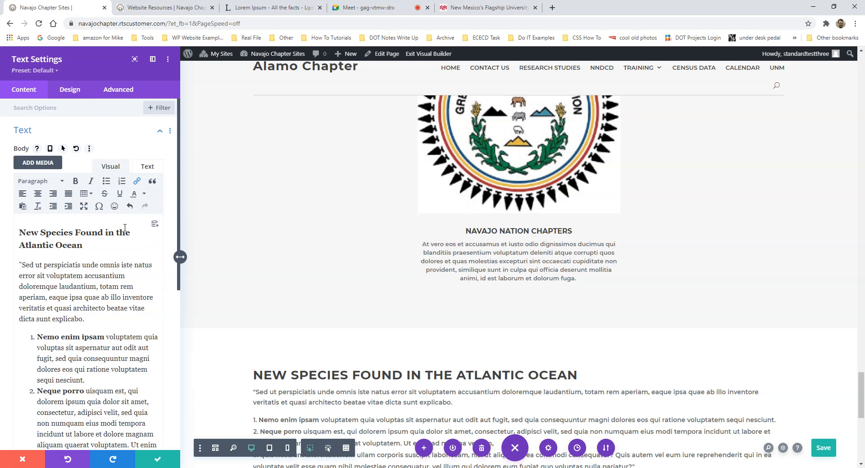
pyautogui.click(138, 182)
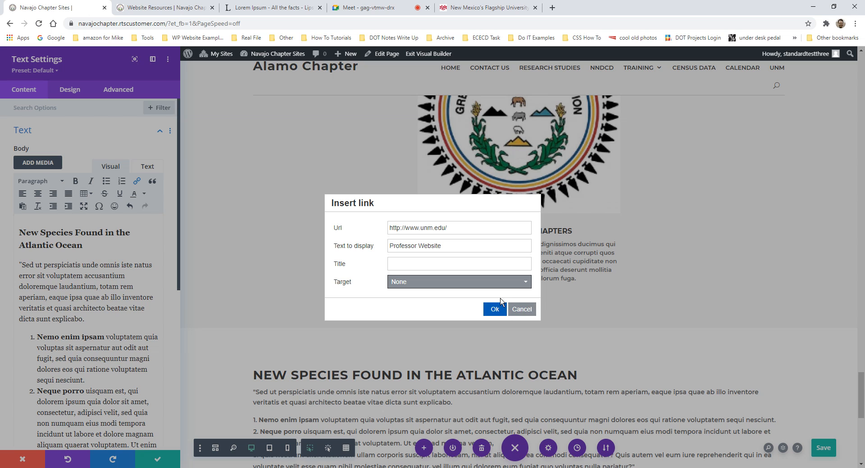
pyautogui.click(498, 287)
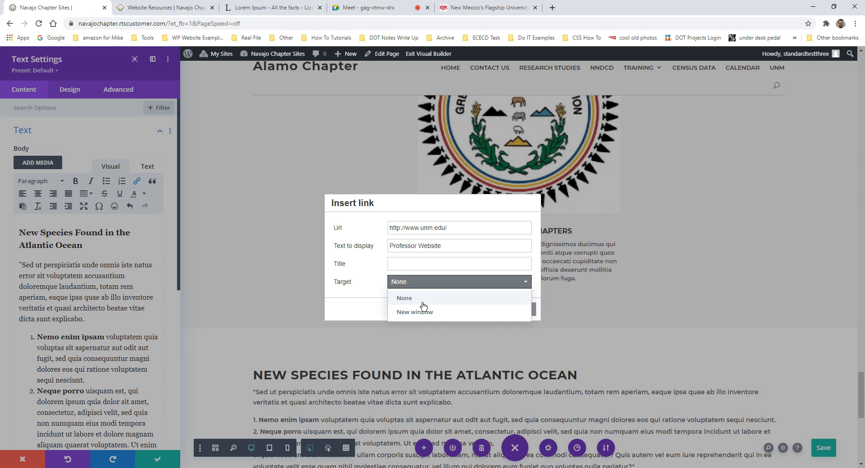
pyautogui.click(429, 319)
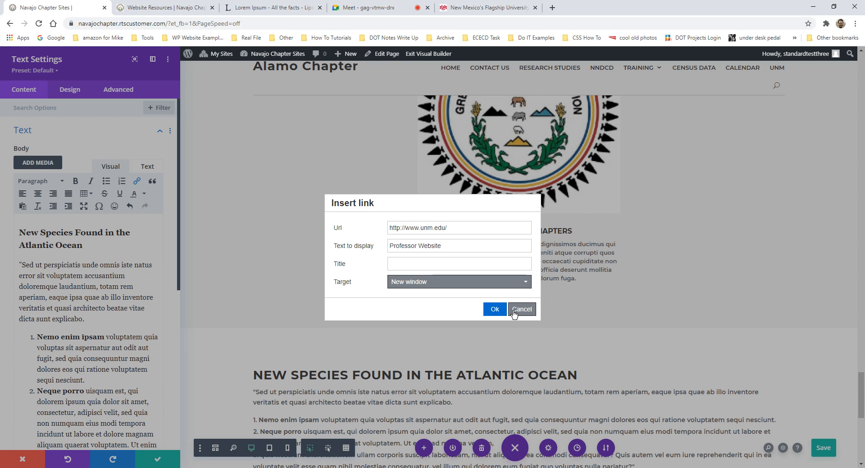
pyautogui.click(493, 309)
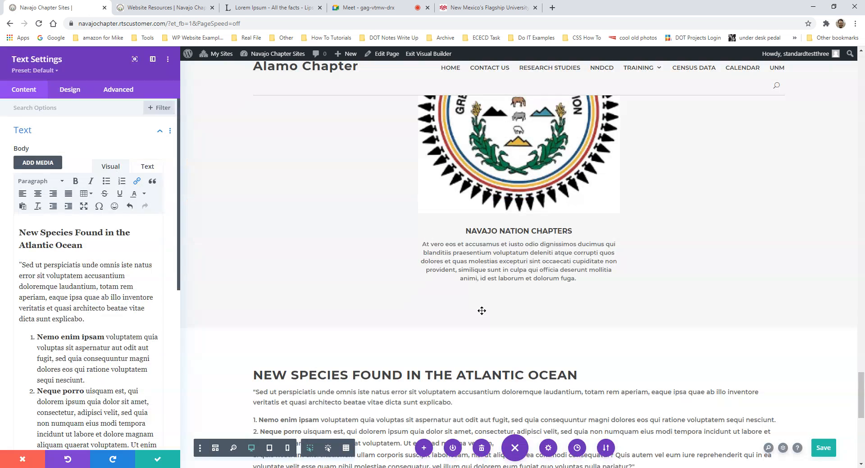
pyautogui.scroll(-3, 143, 341)
pyautogui.scroll(-2, 142, 341)
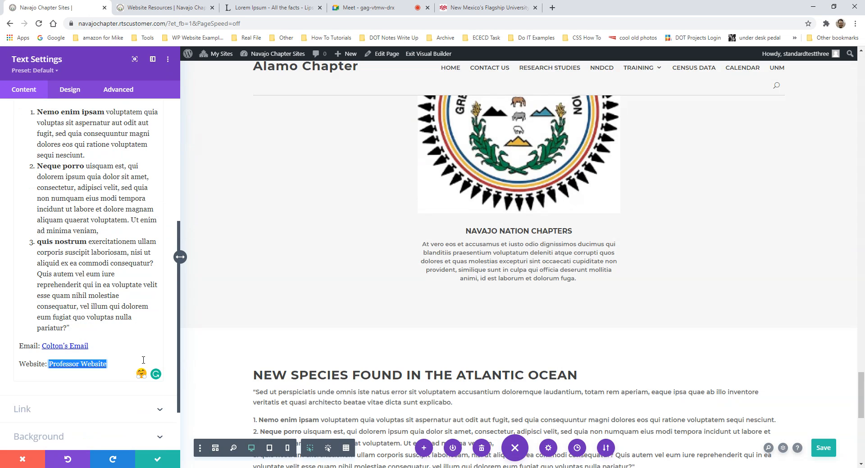
# - Add a new 'phone:' line with the phone number below the Website link, then select the number
pyautogui.click(119, 363)
pyautogui.press('Return')
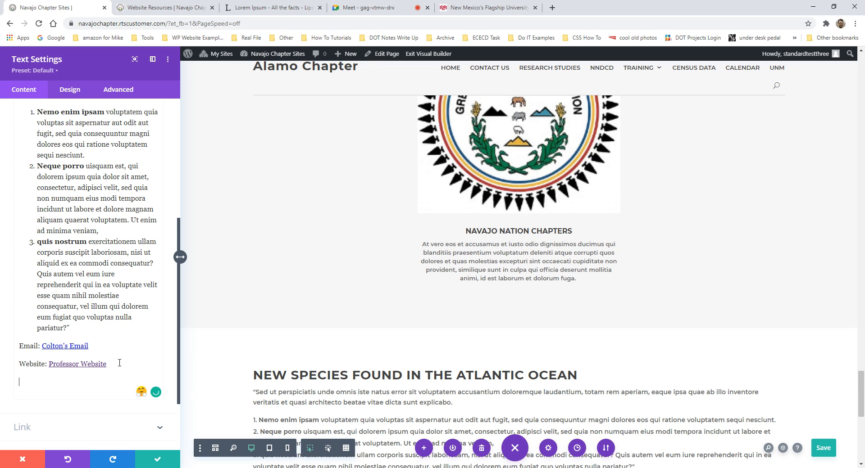
pyautogui.moveTo(94, 383); pyautogui.dragTo(42, 382)
pyautogui.click(45, 382)
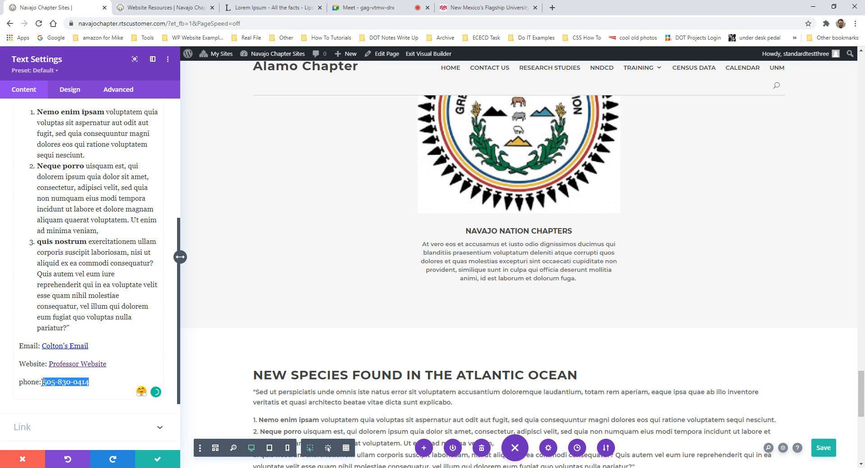
# - Link the selected phone number with a tel: address, then review the text content
pyautogui.scroll(5, 90, 270)
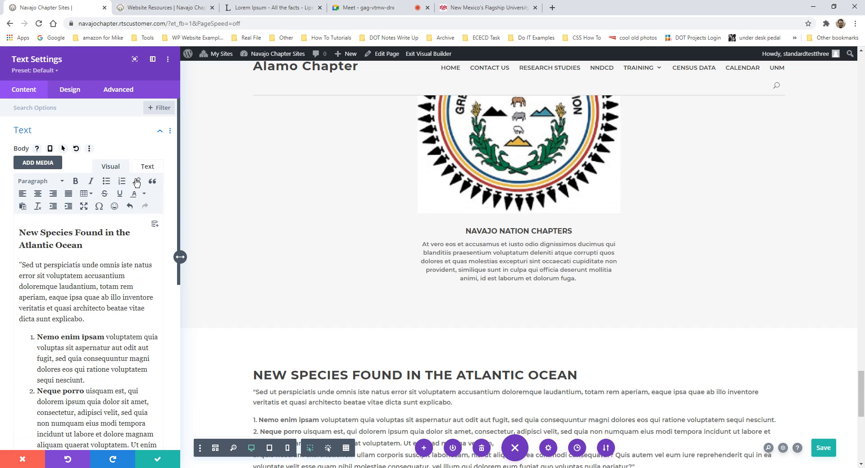
pyautogui.click(137, 182)
pyautogui.click(456, 232)
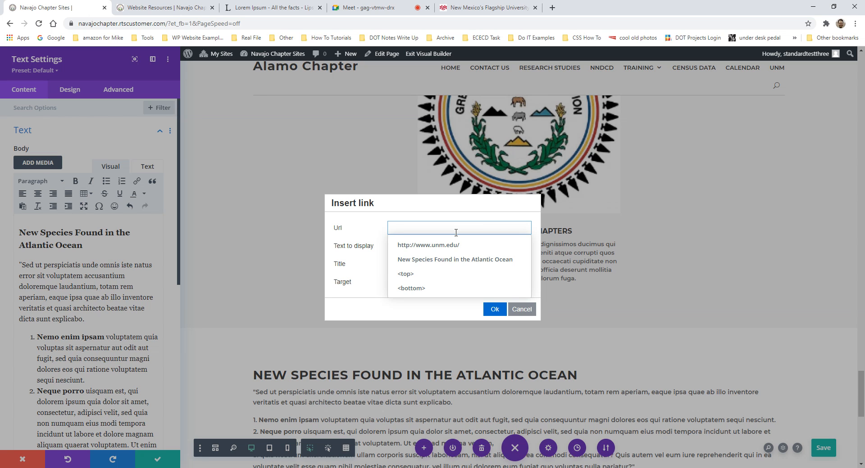
pyautogui.write('tel:')
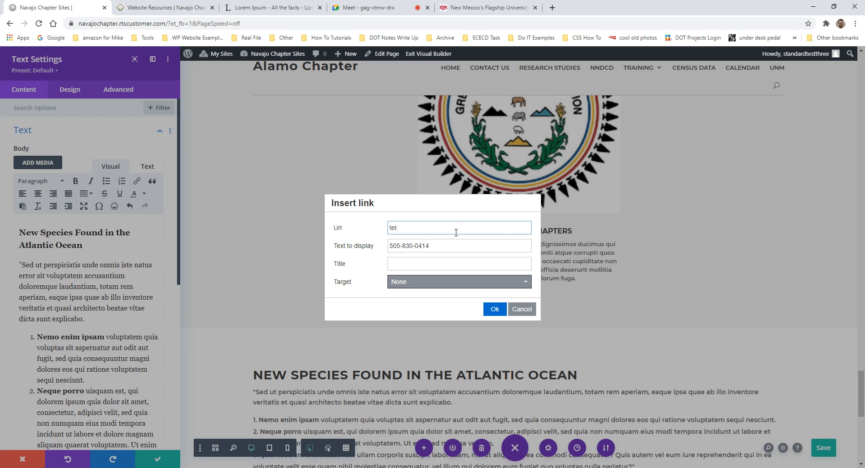
pyautogui.click(495, 310)
pyautogui.scroll(-3, 113, 353)
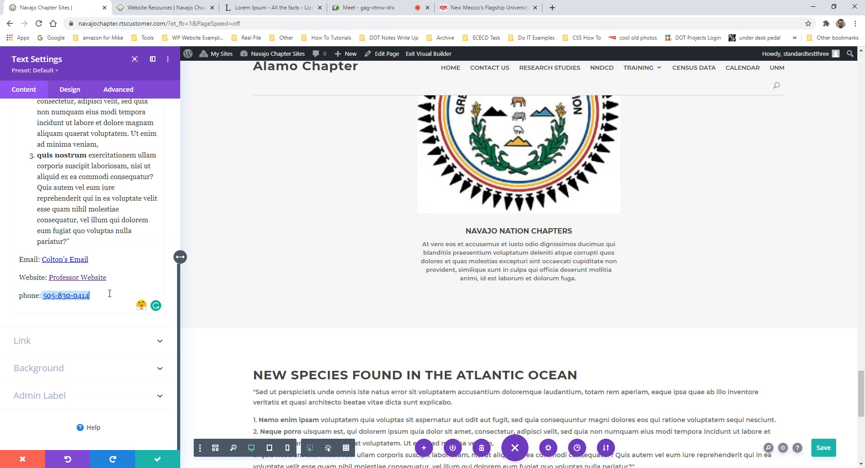
pyautogui.scroll(-4, 409, 283)
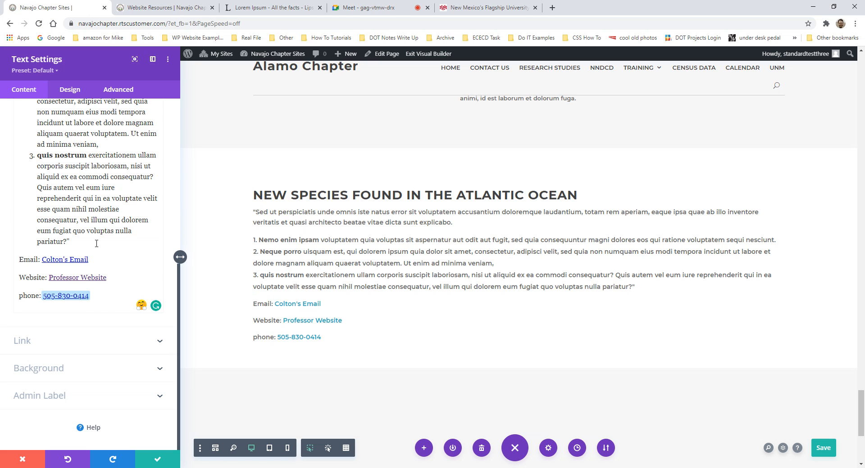
pyautogui.scroll(5, 97, 244)
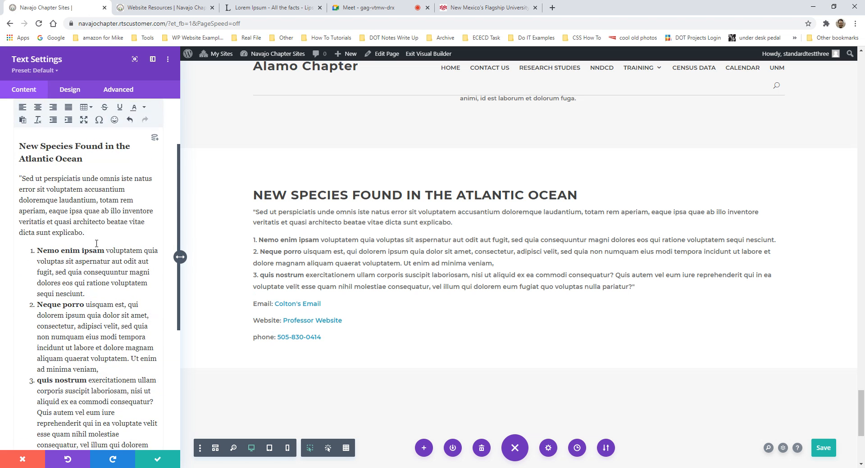
pyautogui.scroll(2, 96, 244)
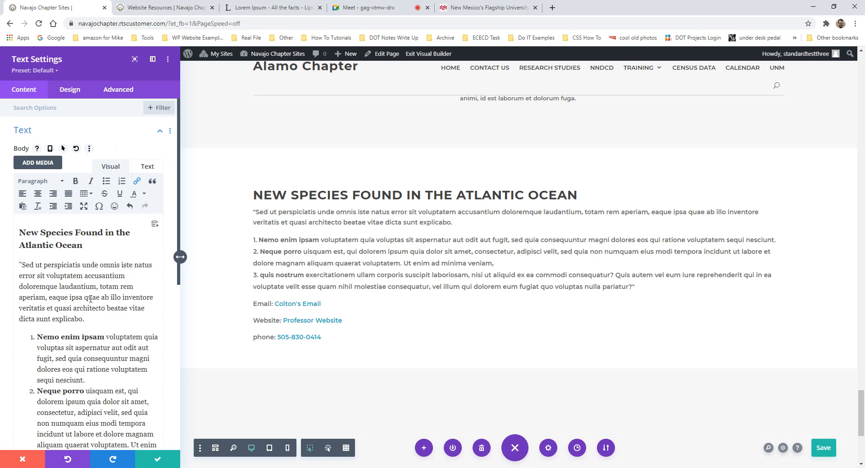
pyautogui.scroll(-1, 120, 268)
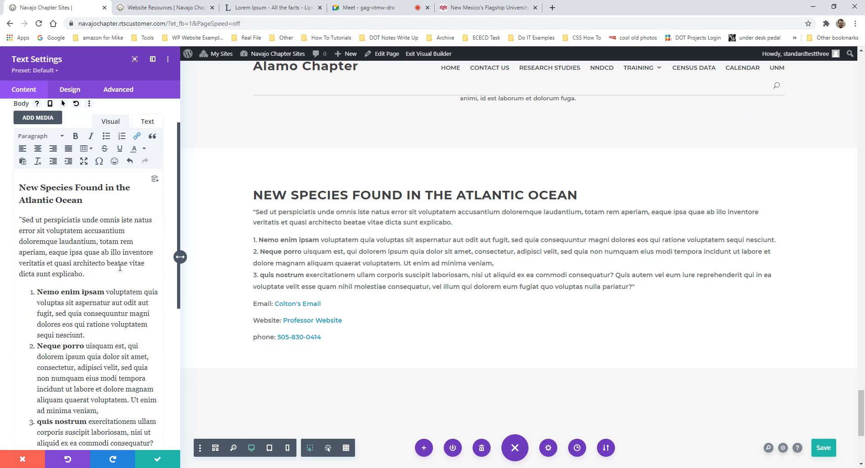
# - Keep the Text module edits, close Text Settings, and save the page
pyautogui.click(158, 463)
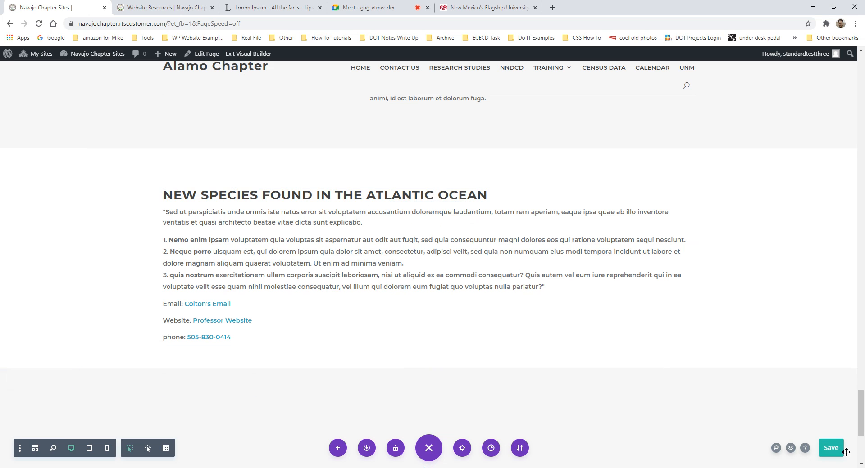
pyautogui.click(829, 457)
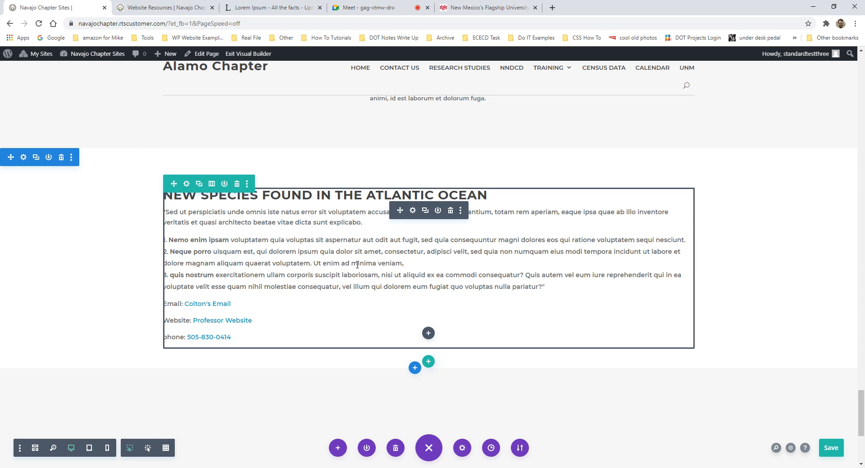
pyautogui.scroll(-2, 357, 265)
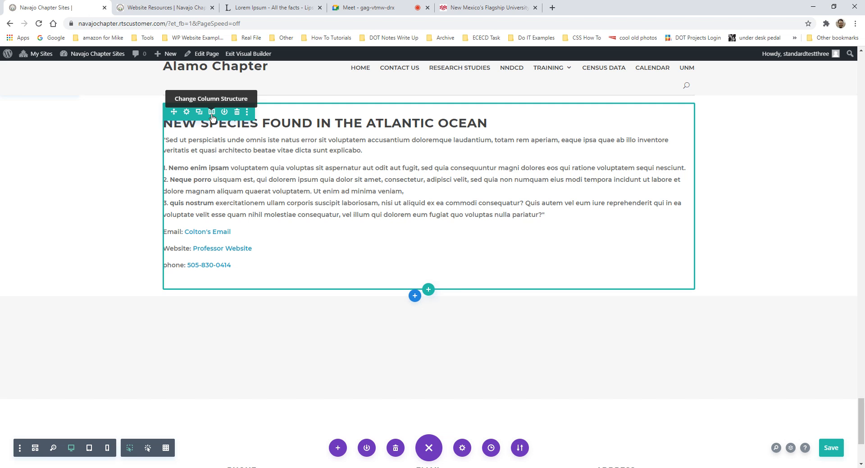
# - Insert a new row below the Atlantic Ocean text using the 1/2 + 1/2 layout
pyautogui.click(428, 290)
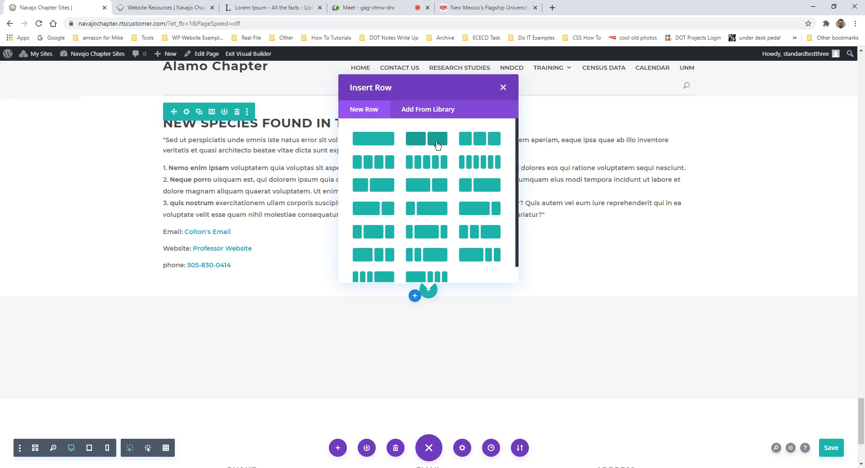
pyautogui.scroll(-1, 425, 162)
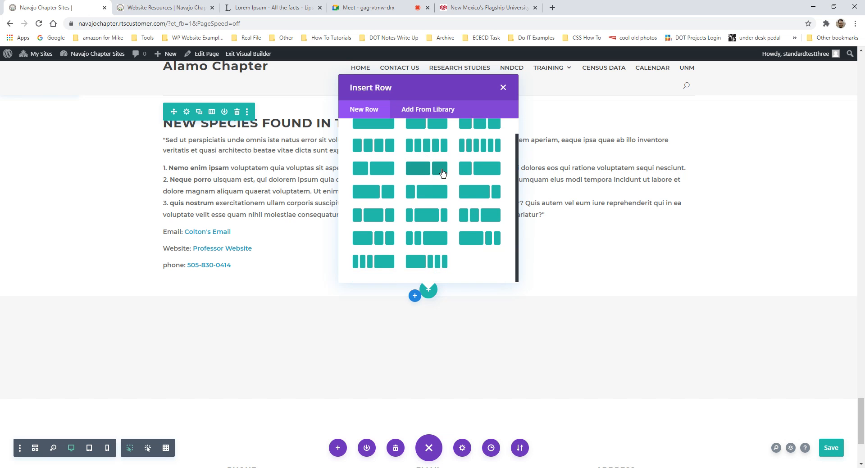
pyautogui.scroll(1, 430, 180)
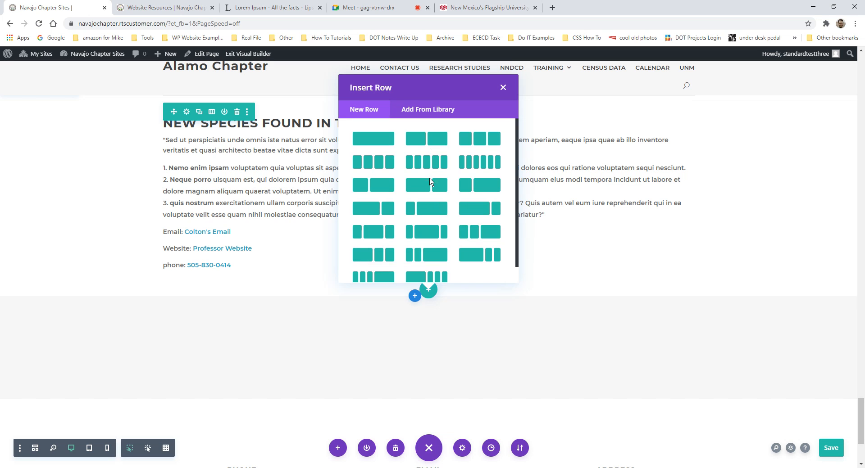
pyautogui.click(428, 142)
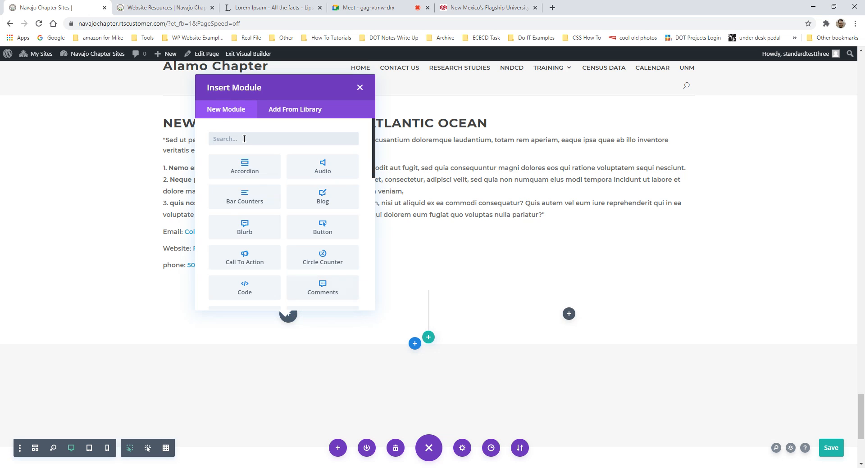
# - Search the modules for 'image' and add an Image module to the left column
pyautogui.scroll(-2, 286, 194)
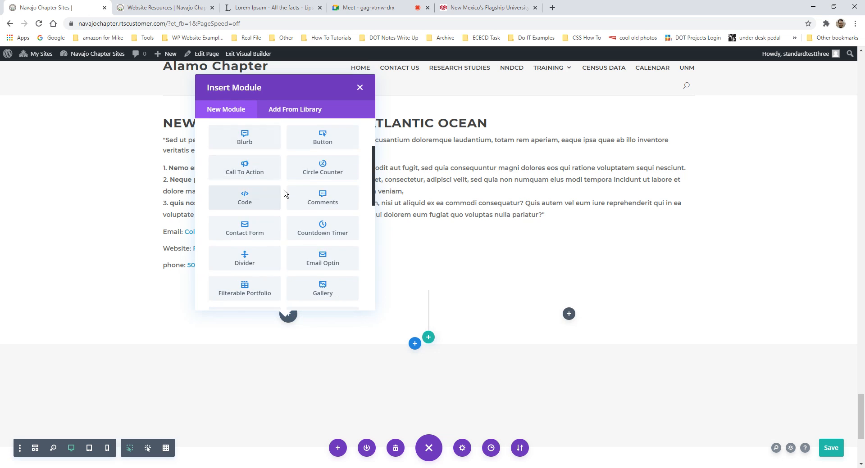
pyautogui.scroll(-2, 284, 218)
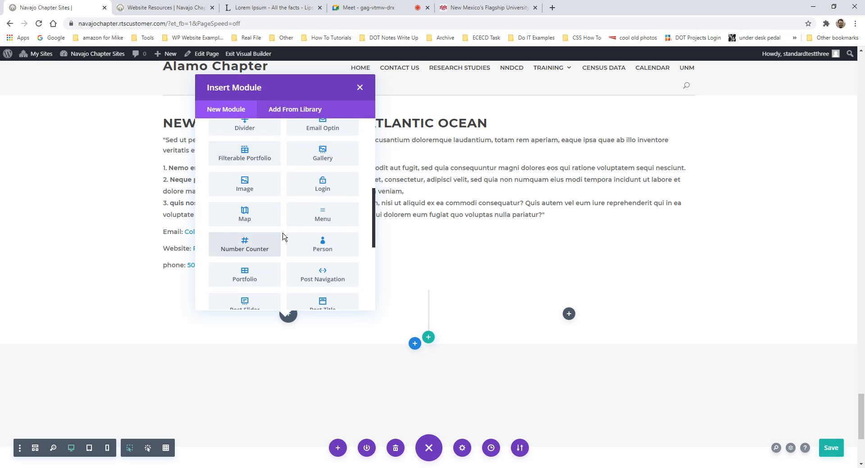
pyautogui.scroll(4, 281, 196)
pyautogui.click(242, 140)
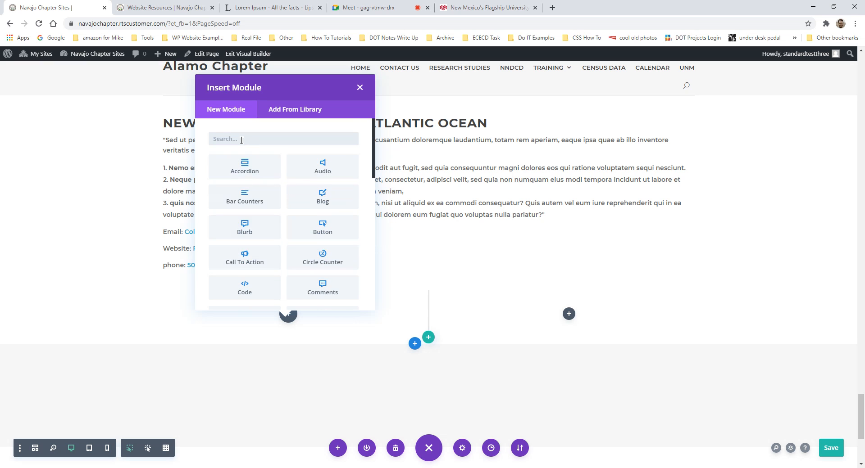
pyautogui.write('imagf')
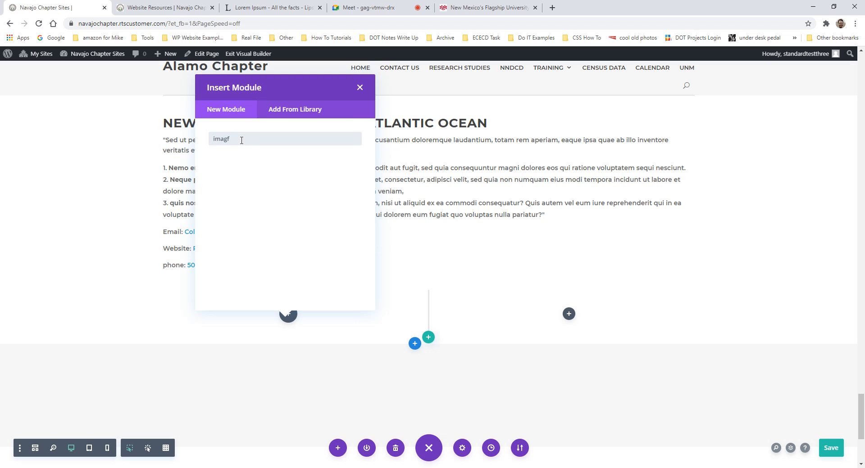
pyautogui.press('BackSpace')
pyautogui.write('e')
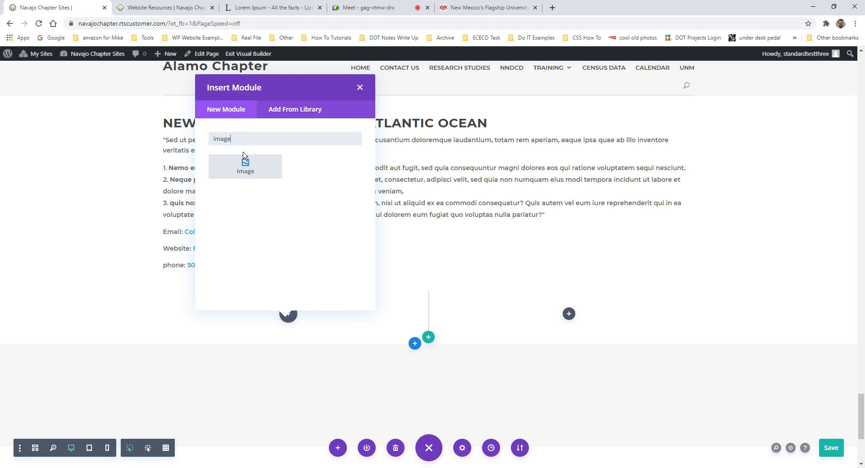
pyautogui.click(298, 111)
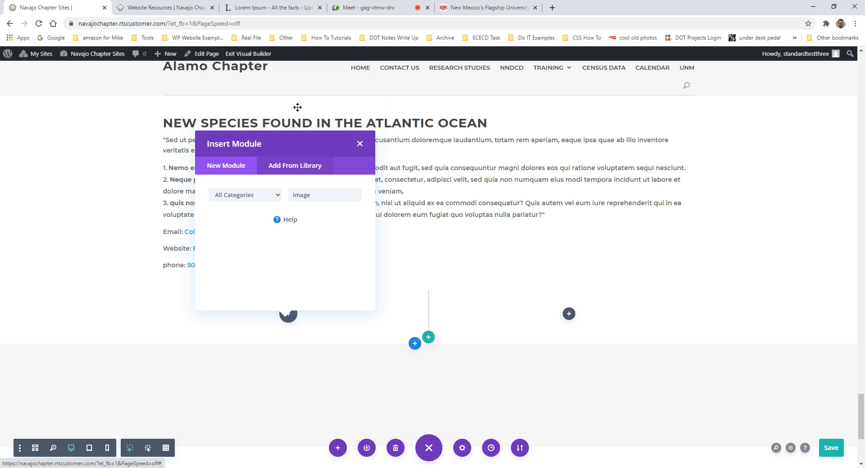
pyautogui.click(243, 171)
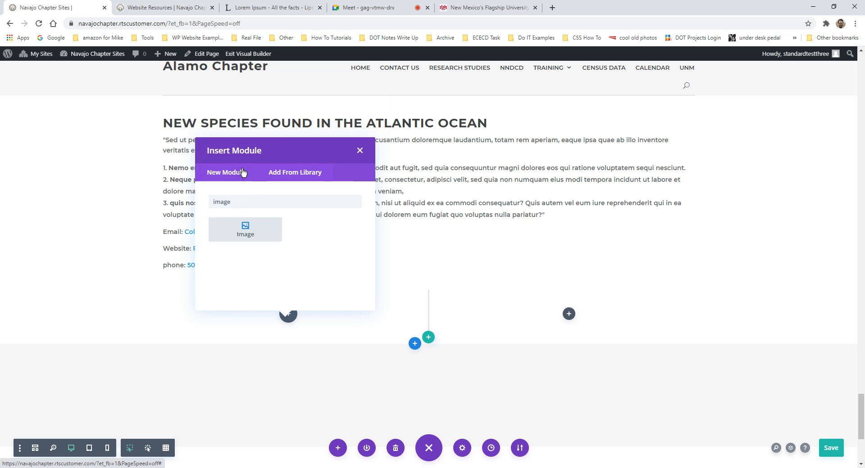
pyautogui.click(246, 234)
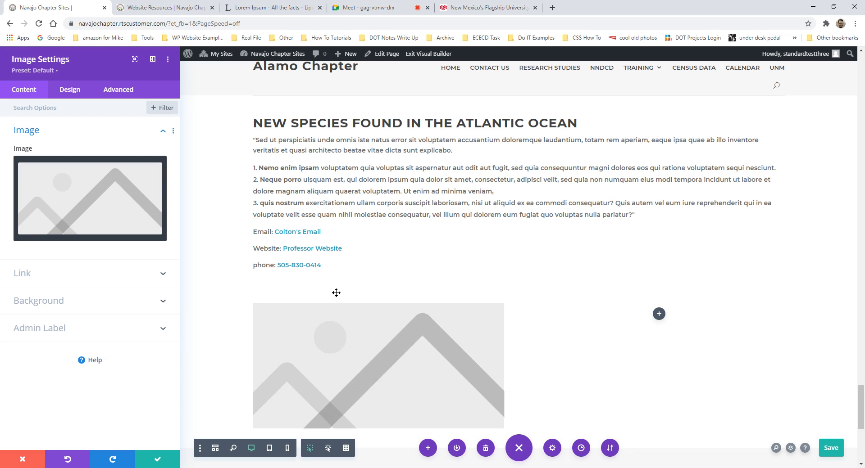
# - Save the page with Ctrl+S and open the Choose an Image media library for the Image module
pyautogui.hotkey('ctrl', 's')
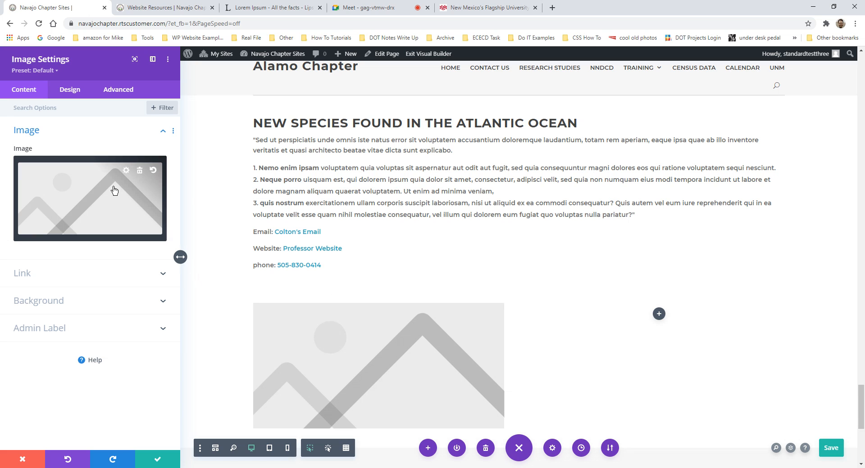
pyautogui.scroll(-1, 418, 356)
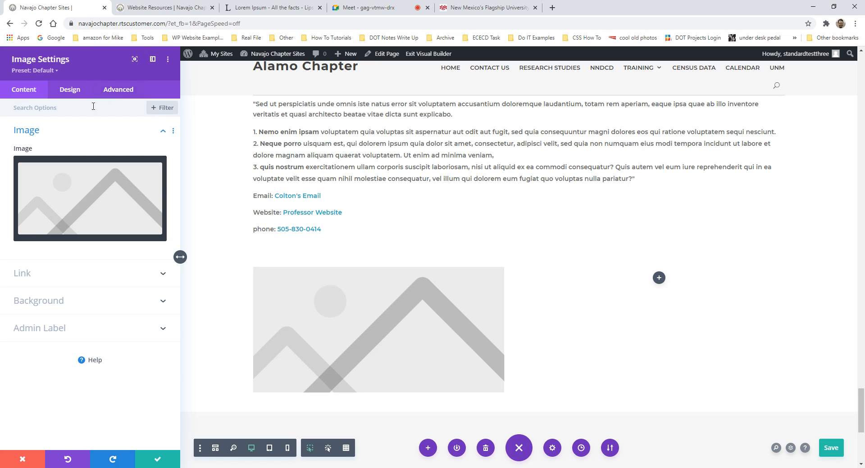
pyautogui.click(69, 132)
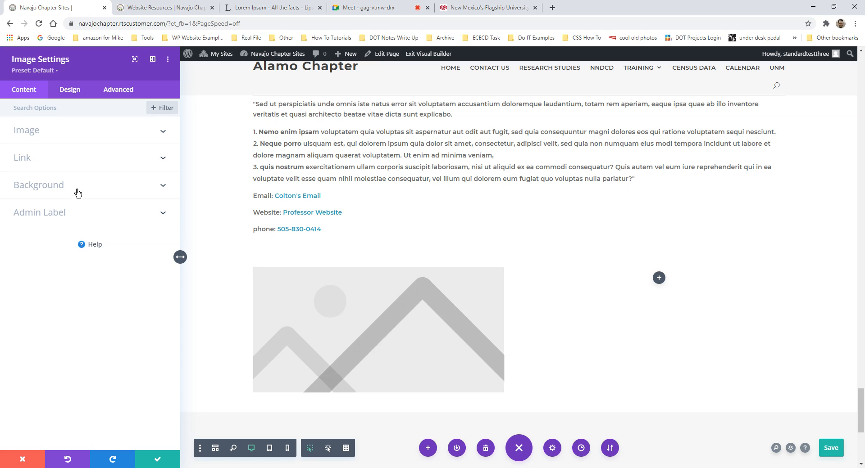
pyautogui.click(142, 137)
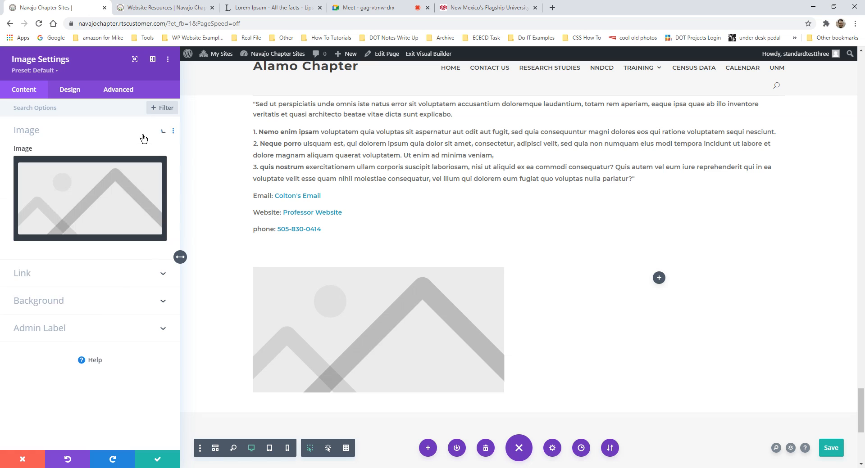
pyautogui.moveTo(67, 183)
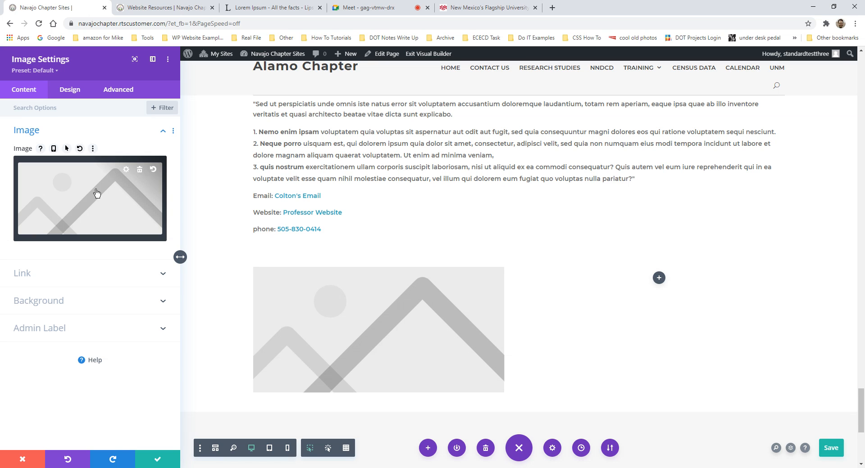
pyautogui.click(126, 173)
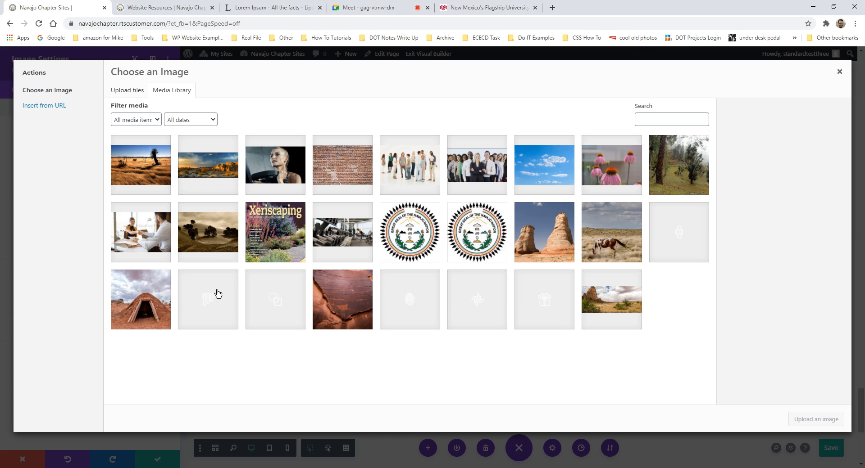
# - Insert the rock-formation photo from the media library into the Image module
pyautogui.click(558, 252)
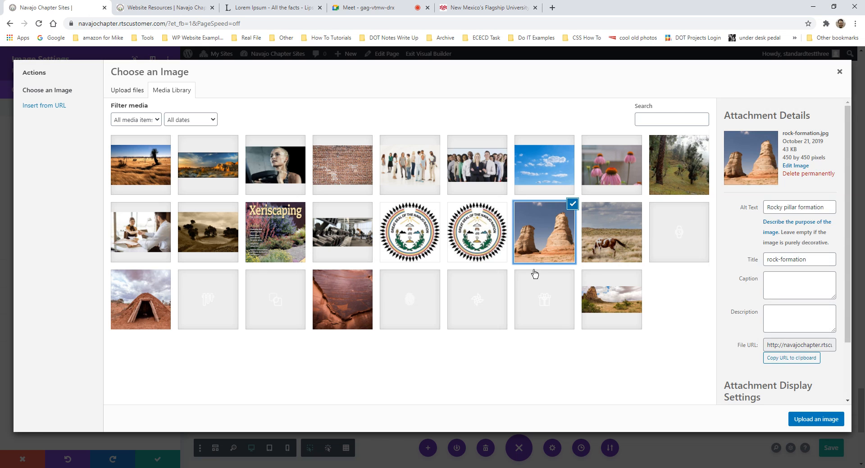
pyautogui.click(811, 420)
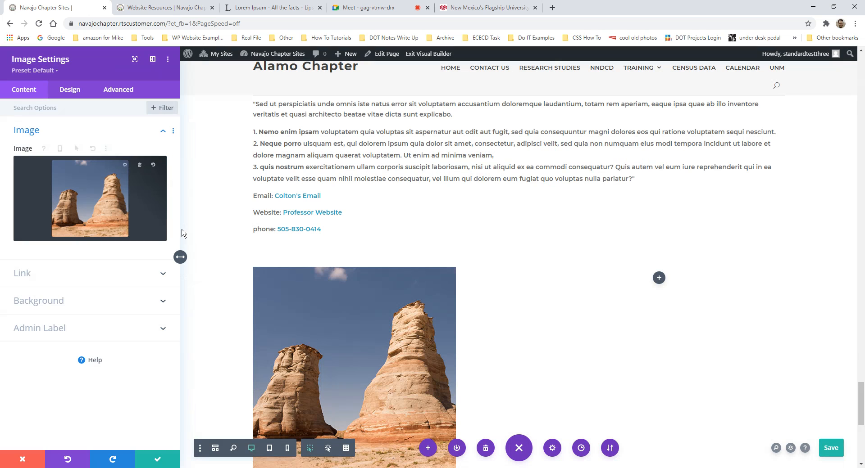
pyautogui.scroll(-3, 390, 269)
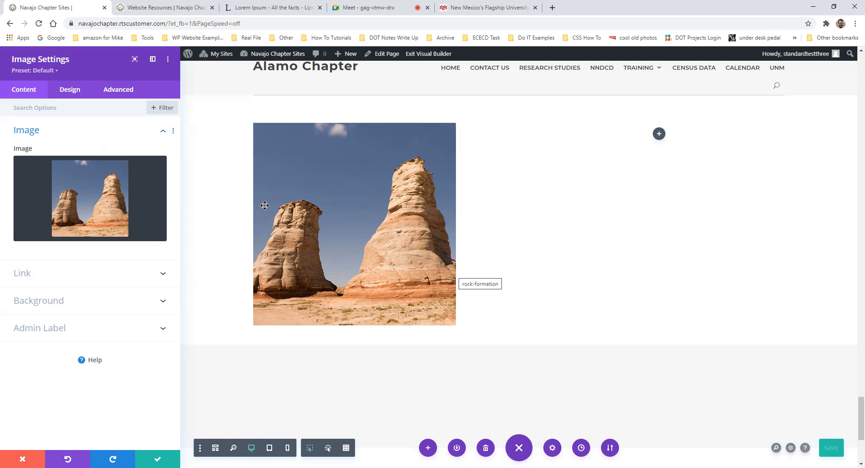
pyautogui.scroll(2, 423, 206)
pyautogui.scroll(-1, 424, 205)
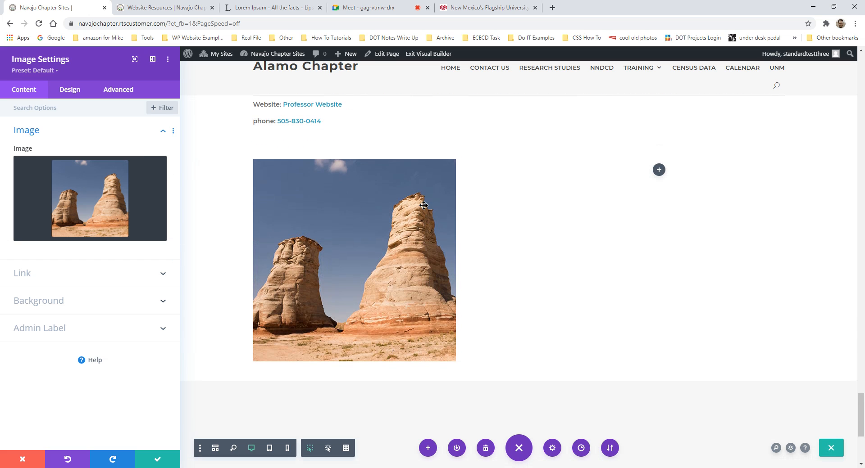
pyautogui.moveTo(135, 172)
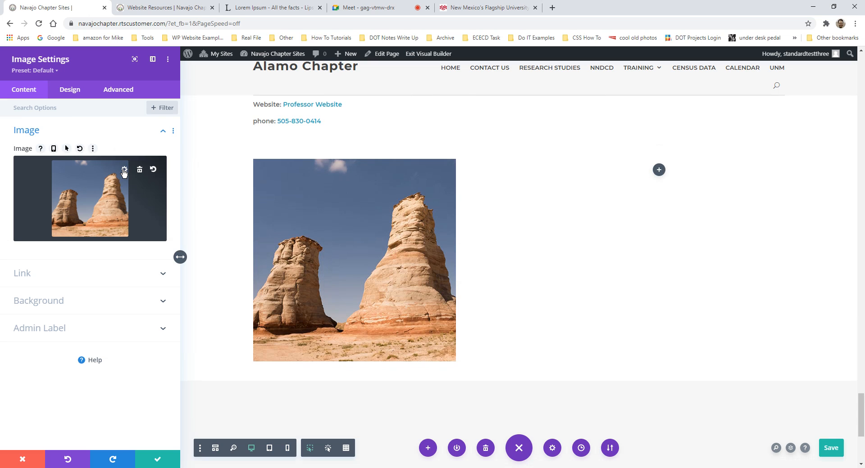
# - Reopen the image chooser on its Upload files page to add a new picture
pyautogui.click(124, 171)
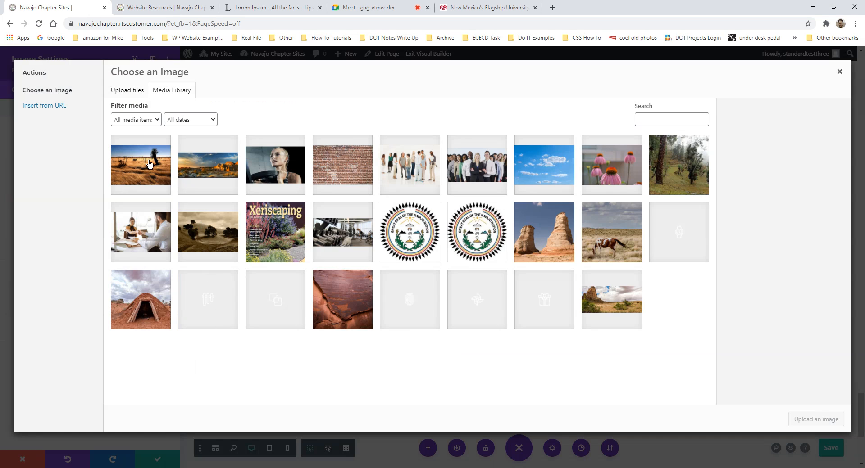
pyautogui.click(130, 91)
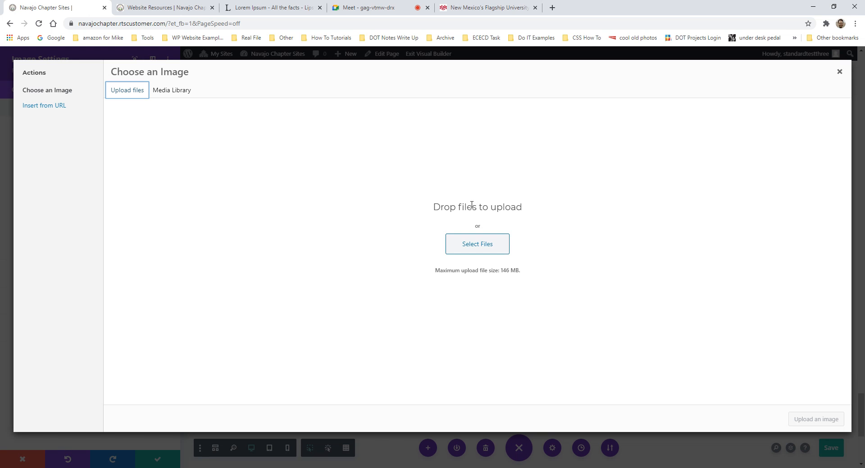
# - Upload sg04-okeeffe-4-630x426 from the Youth\capital\Rio\mesa folder to the media library
pyautogui.click(473, 248)
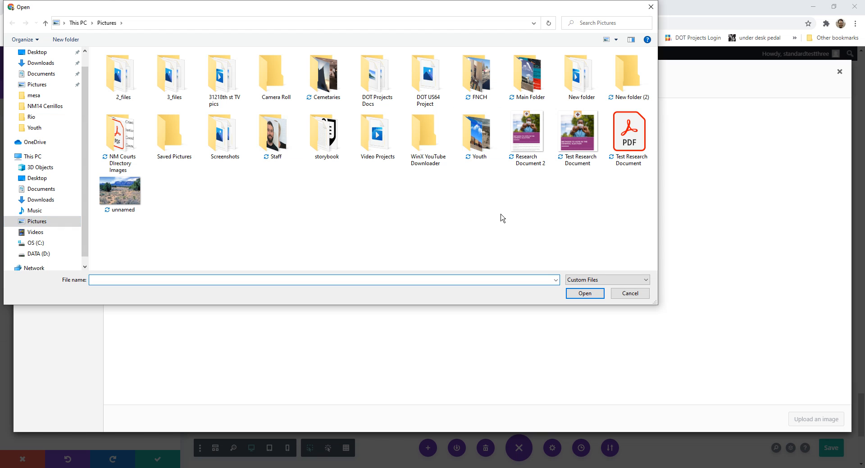
pyautogui.doubleClick(476, 135)
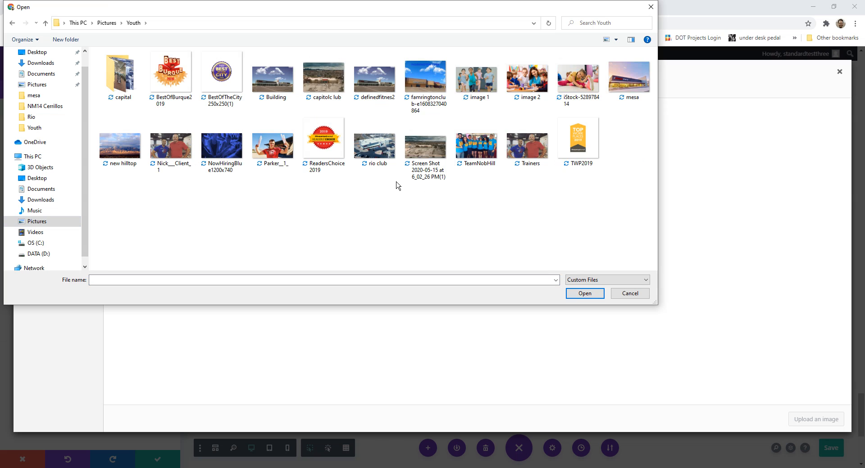
pyautogui.doubleClick(129, 77)
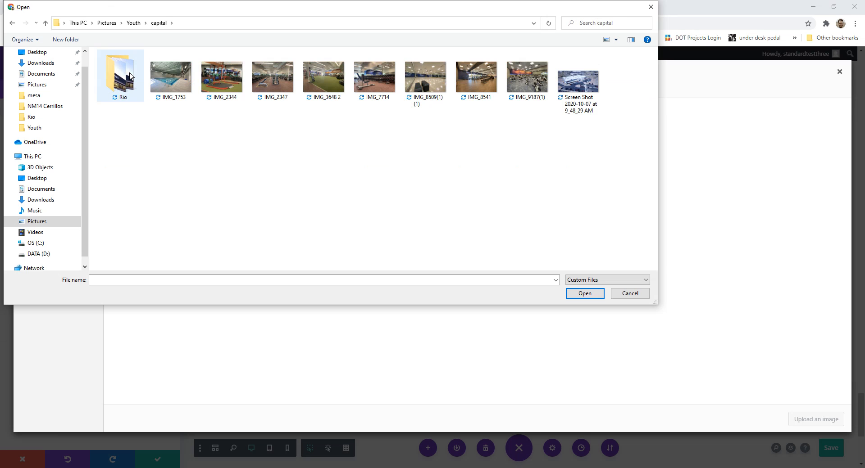
pyautogui.doubleClick(130, 76)
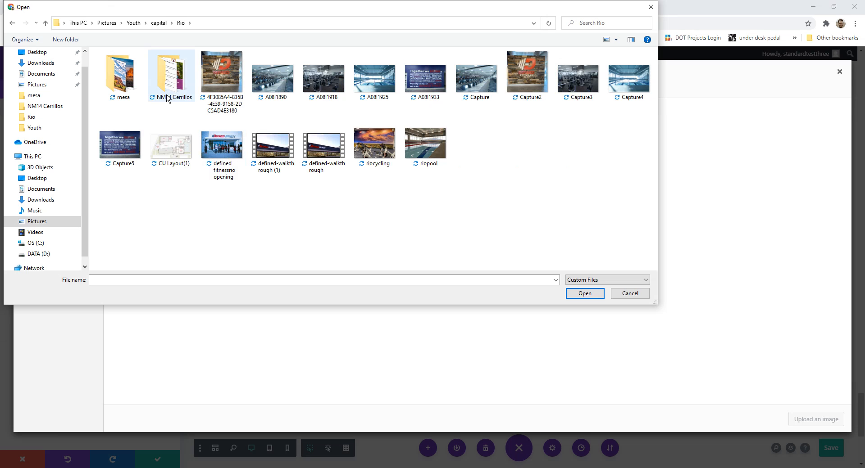
pyautogui.doubleClick(120, 76)
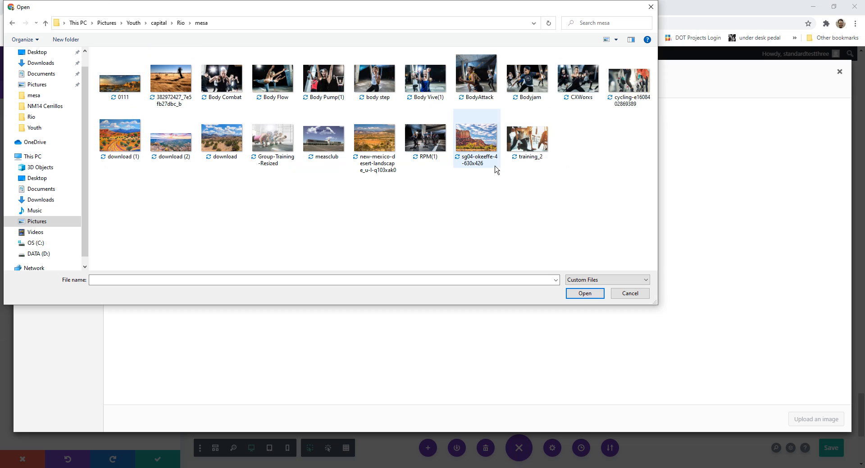
pyautogui.click(474, 137)
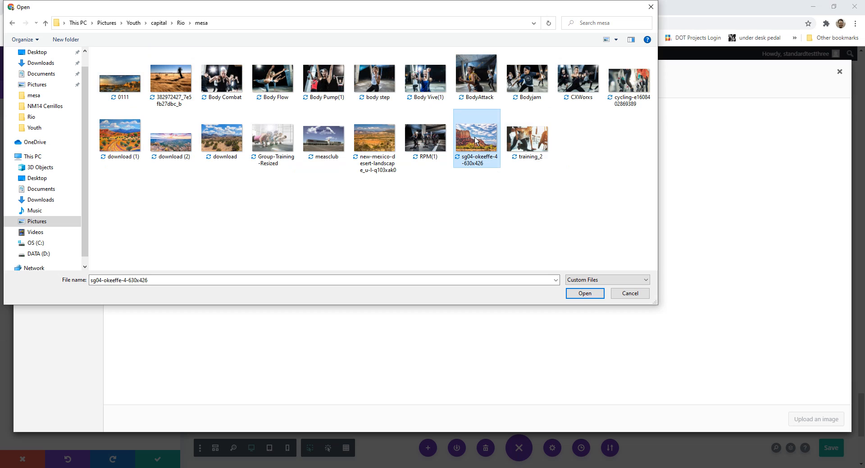
pyautogui.click(583, 297)
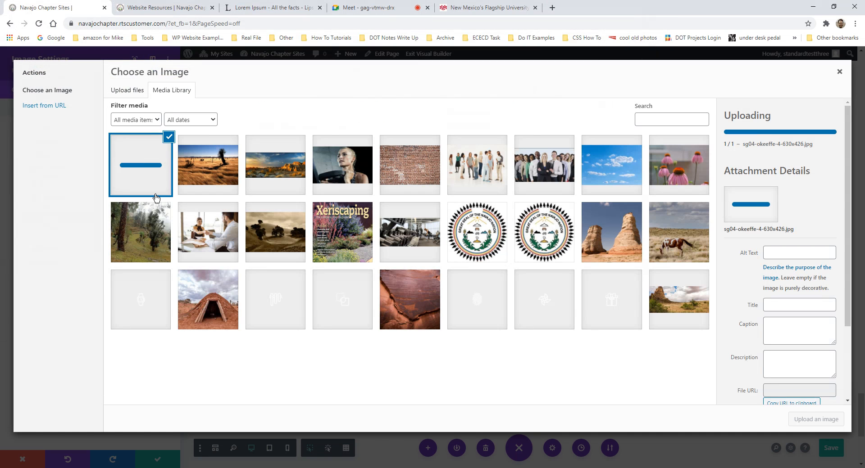
# - Place the uploaded sg04-okeeffe-4-630x426 landscape photo into the Image module
pyautogui.click(141, 176)
pyautogui.click(141, 176)
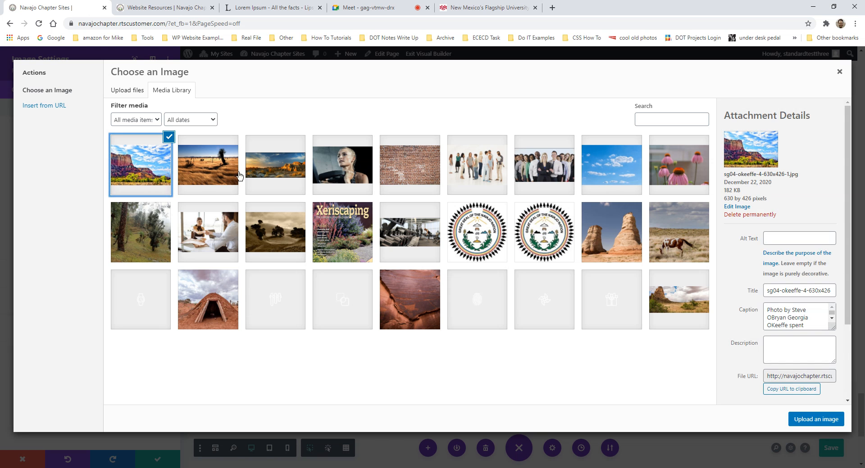
pyautogui.click(818, 424)
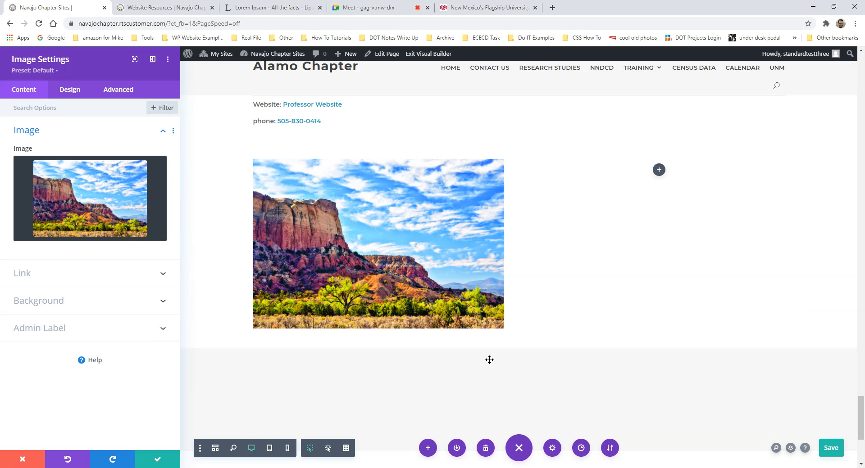
pyautogui.moveTo(104, 176)
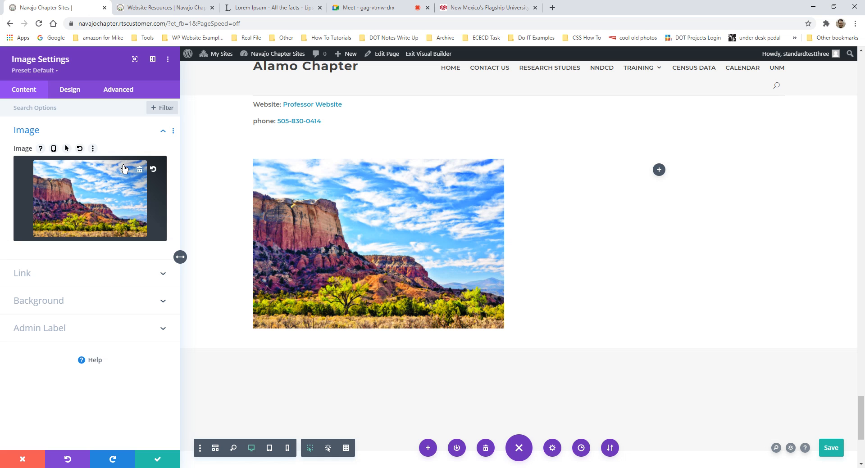
# - Close the image chooser unchanged and save the page with Ctrl+S
pyautogui.click(124, 169)
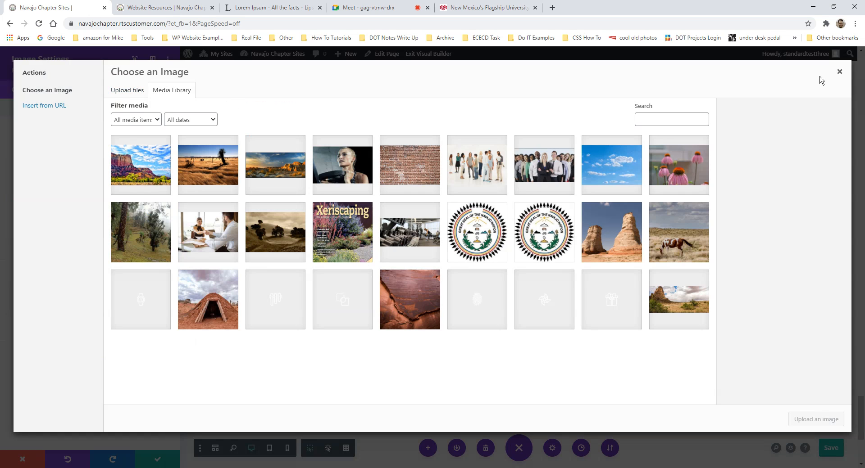
pyautogui.click(839, 73)
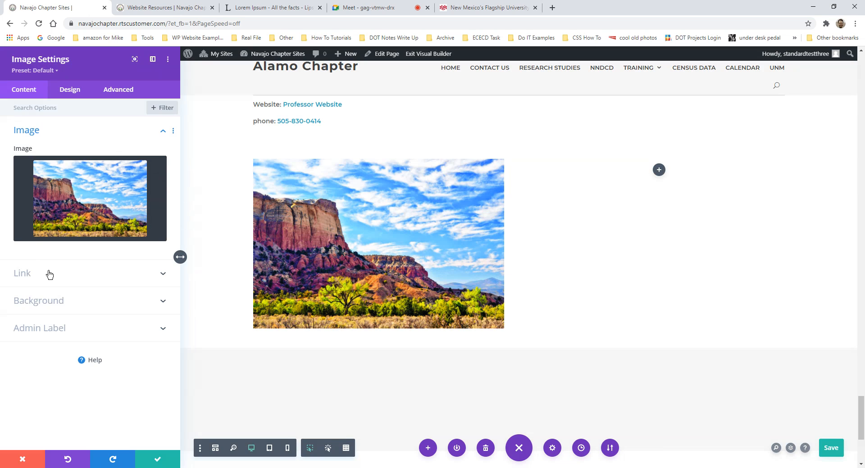
pyautogui.hotkey('ctrl', 's')
# - Check the image's Link options, leaving it unlinked, and return to the Image options
pyautogui.click(137, 273)
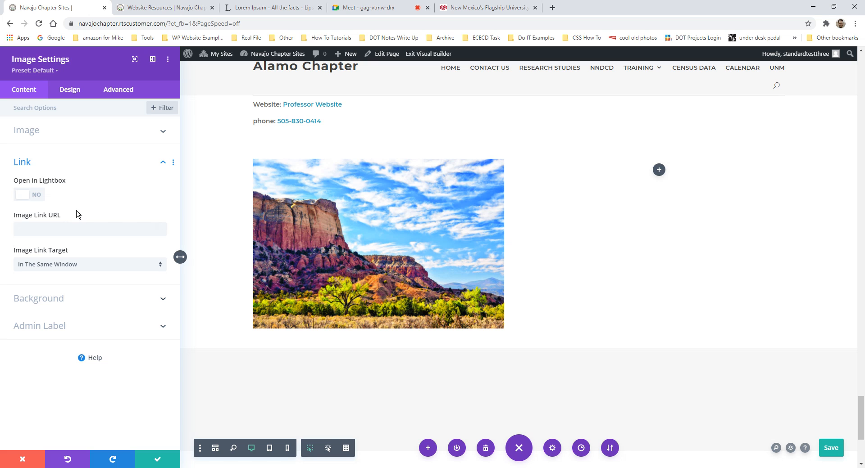
pyautogui.click(38, 169)
pyautogui.click(61, 131)
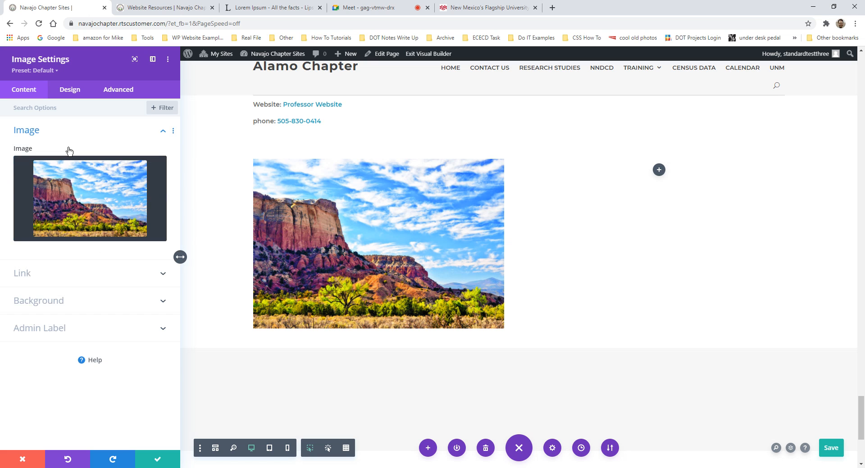
pyautogui.moveTo(134, 171)
# - Apply the image settings and review the two-column row with the red-cliff photo
pyautogui.click(156, 462)
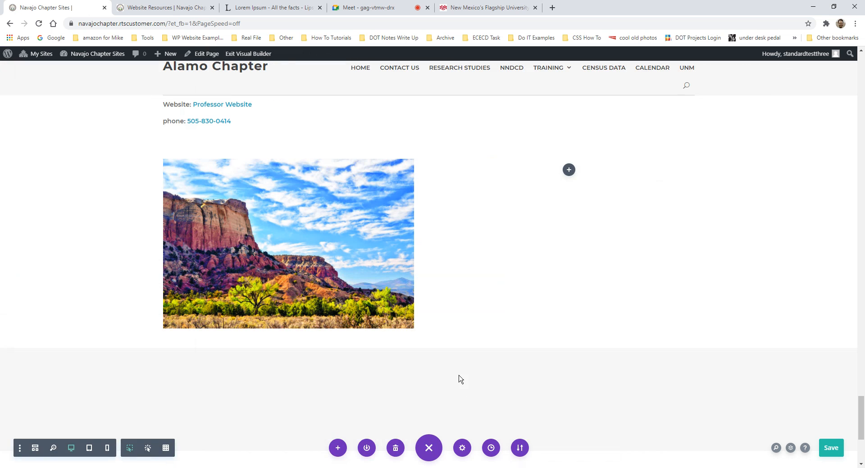
pyautogui.scroll(4, 464, 360)
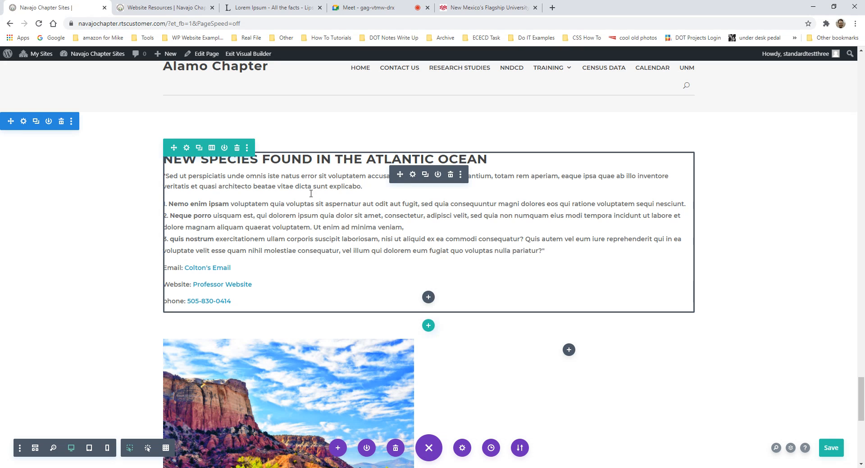
pyautogui.scroll(-2, 235, 288)
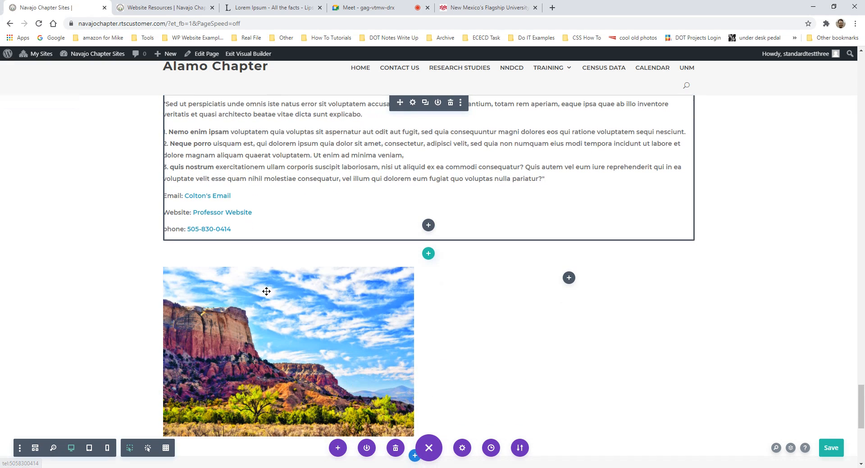
pyautogui.scroll(-2, 283, 315)
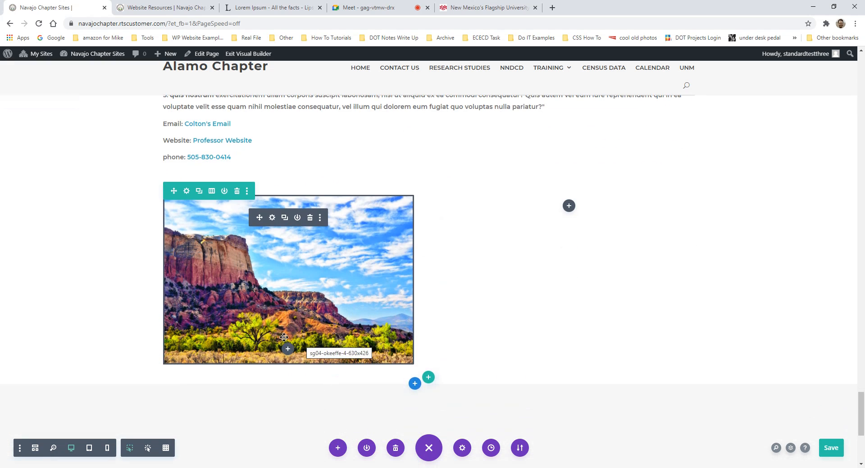
pyautogui.scroll(2, 280, 322)
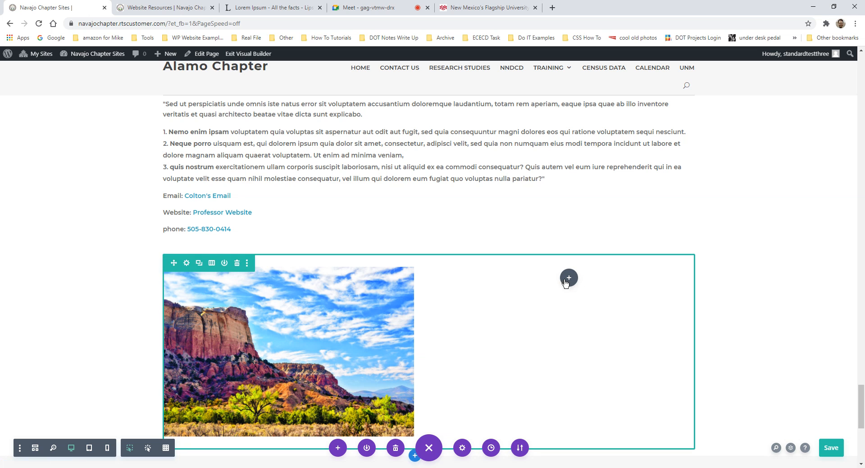
# - Add a Button module, found by searching 'button', to the right column beside the photo
pyautogui.click(568, 279)
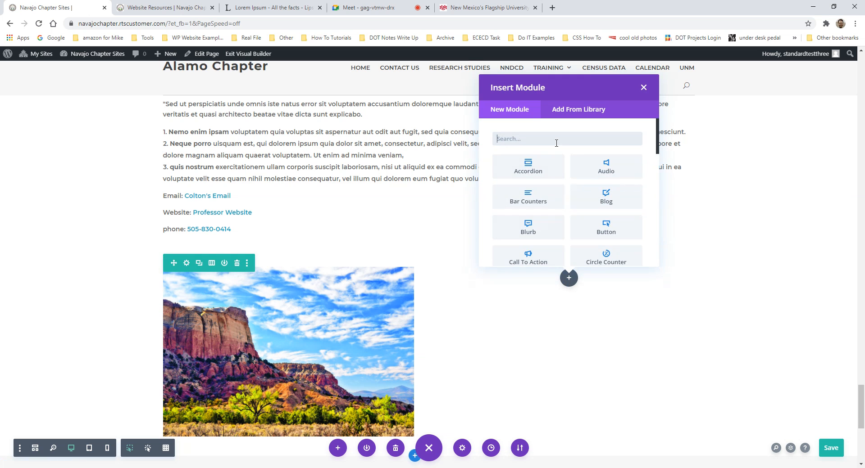
pyautogui.write('button')
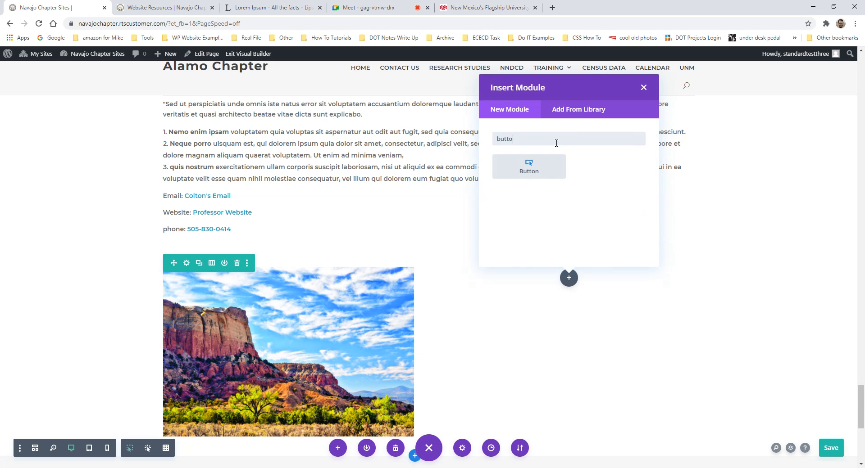
pyautogui.click(532, 176)
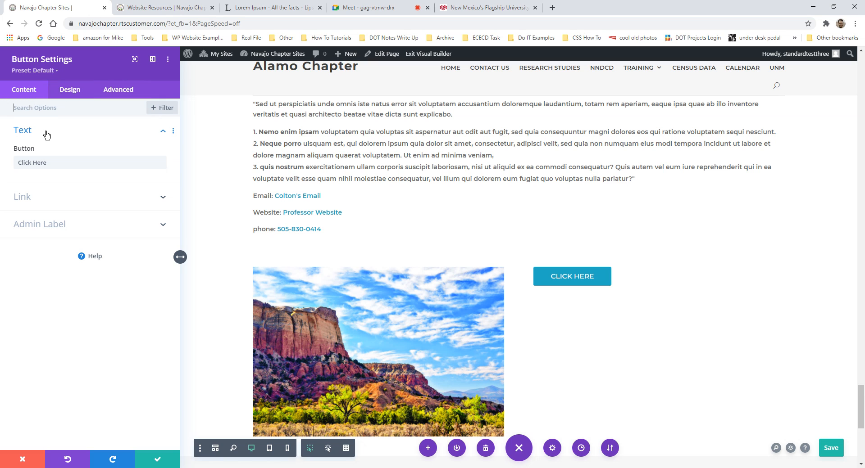
# - Change the button label from Click Here to 'Boston University Research Page'
pyautogui.click(61, 133)
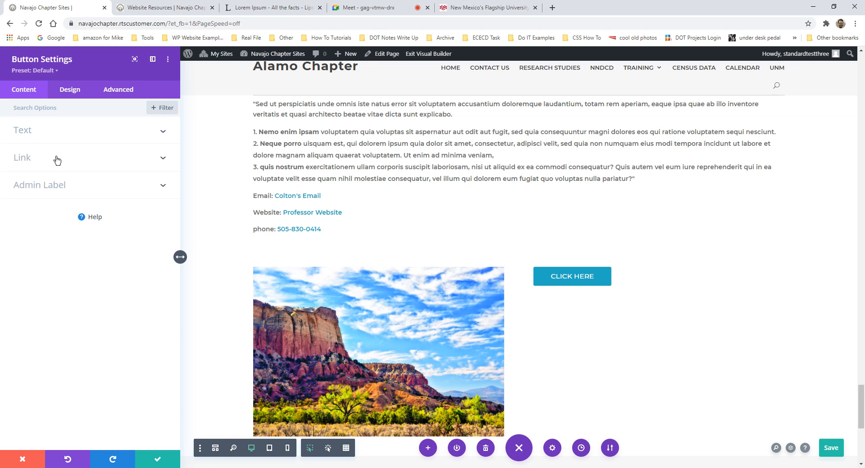
pyautogui.click(32, 137)
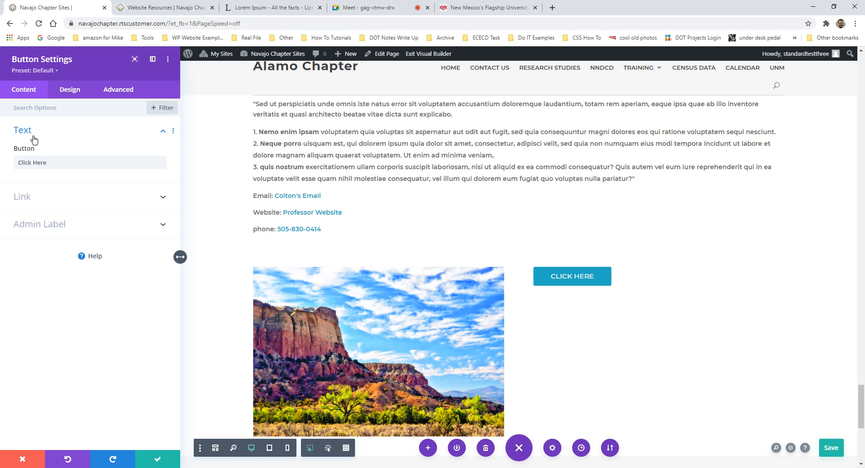
pyautogui.tripleClick(64, 163)
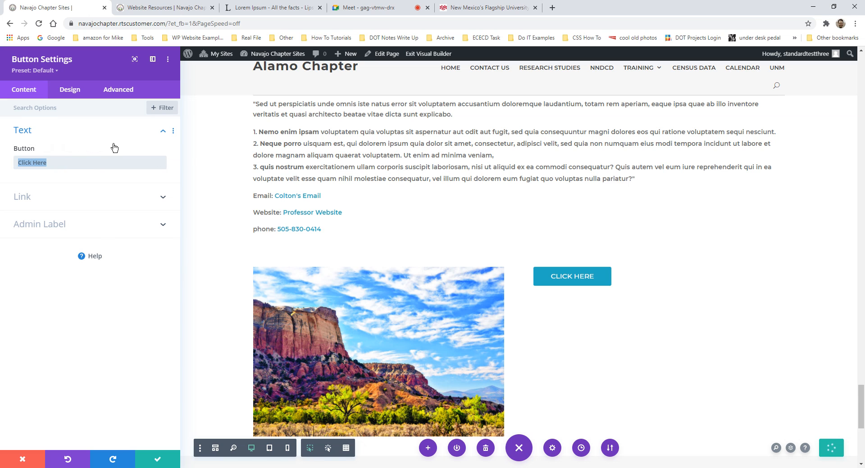
pyautogui.click(60, 162)
pyautogui.moveTo(61, 162); pyautogui.dragTo(7, 166)
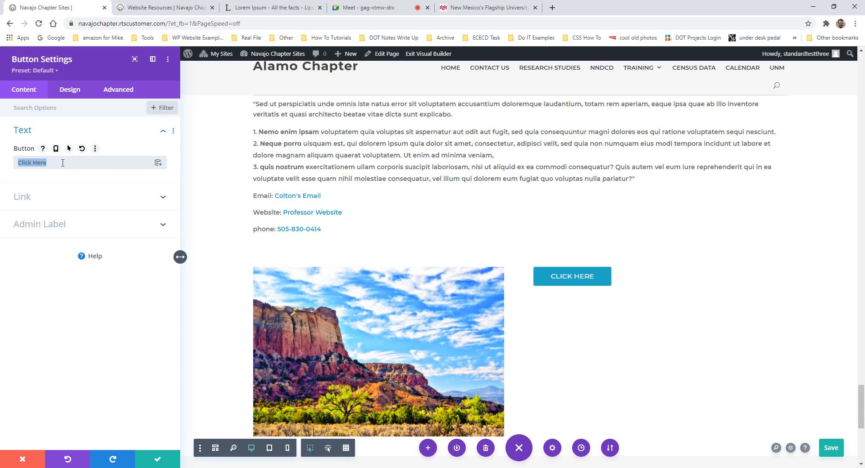
pyautogui.write('B')
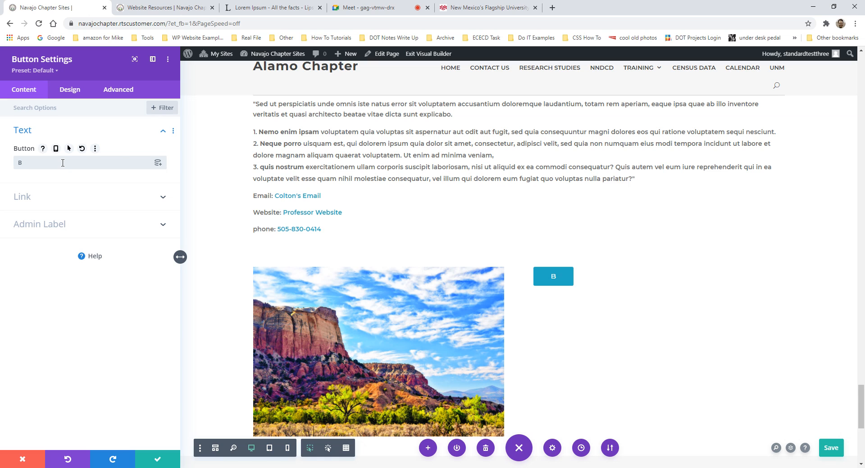
pyautogui.write('oston Univ')
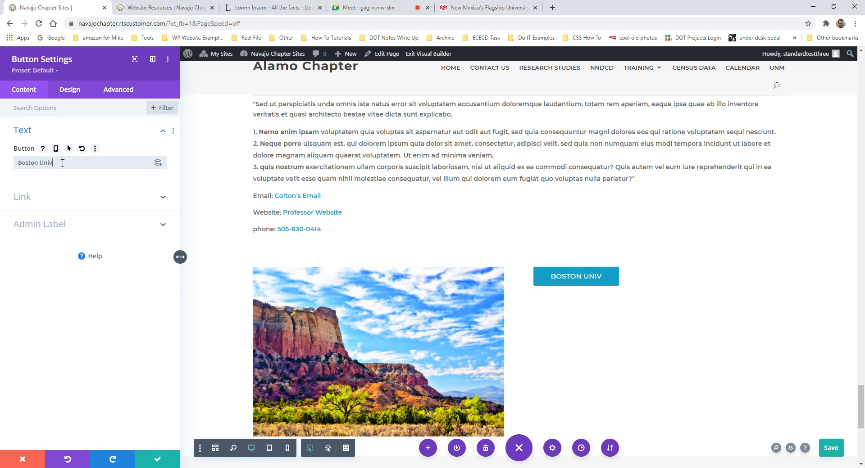
pyautogui.write('ersity')
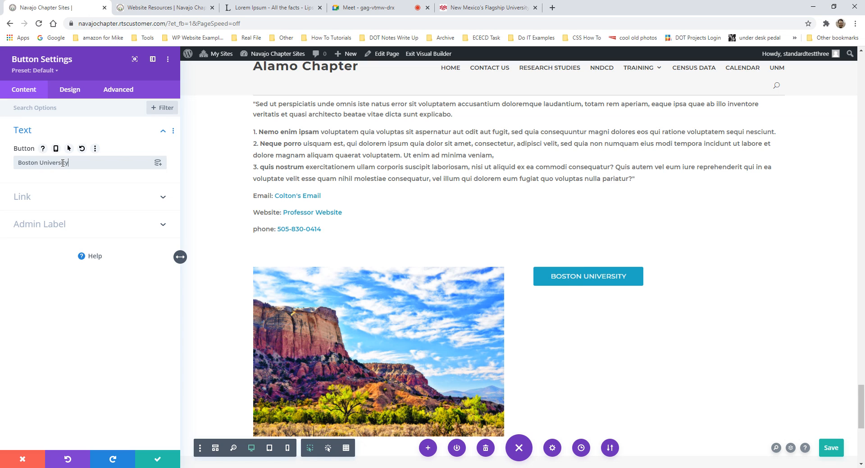
pyautogui.write(' Rese')
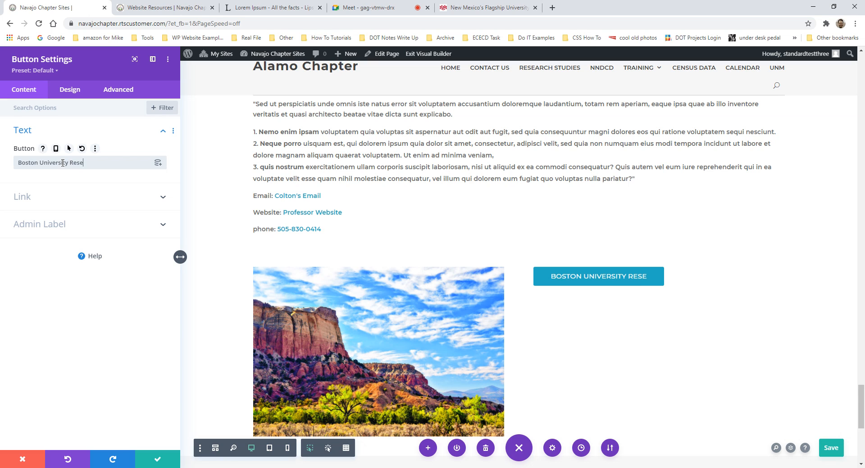
pyautogui.write('arch Page')
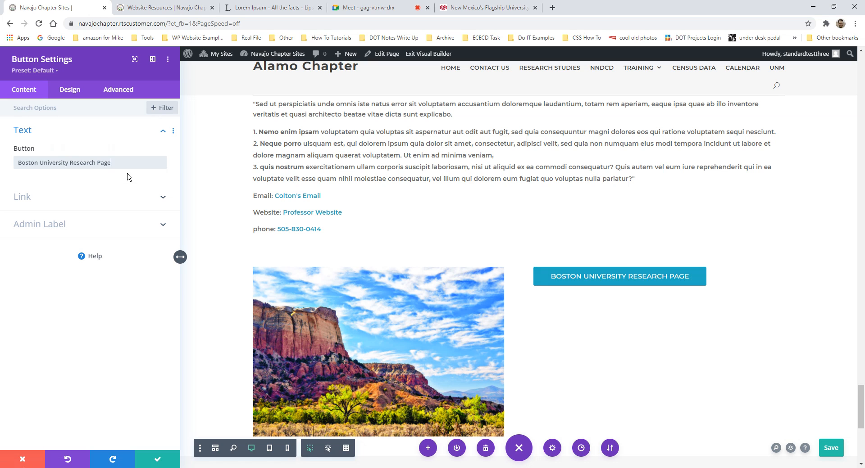
pyautogui.moveTo(121, 168); pyautogui.dragTo(18, 163)
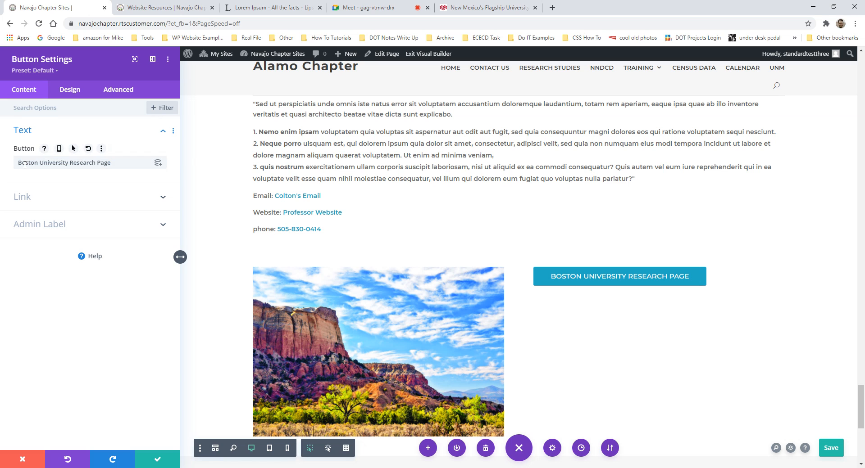
pyautogui.moveTo(74, 162); pyautogui.dragTo(135, 166)
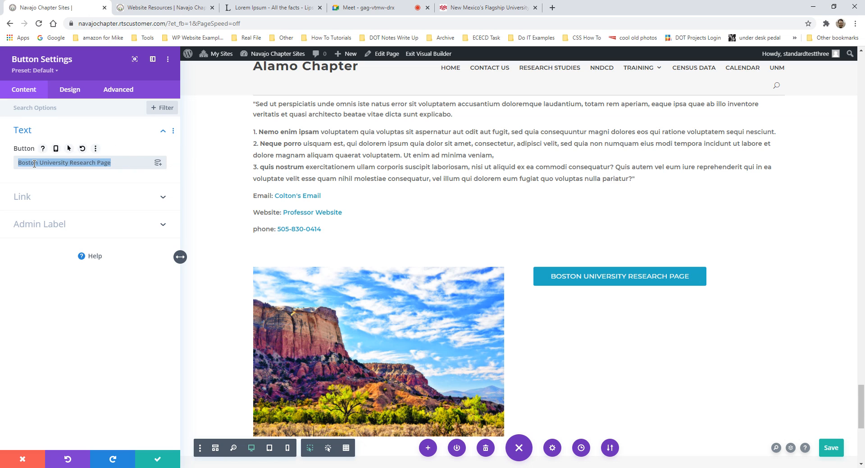
# - Expand the button's Link settings and focus the empty link URL field
pyautogui.click(25, 197)
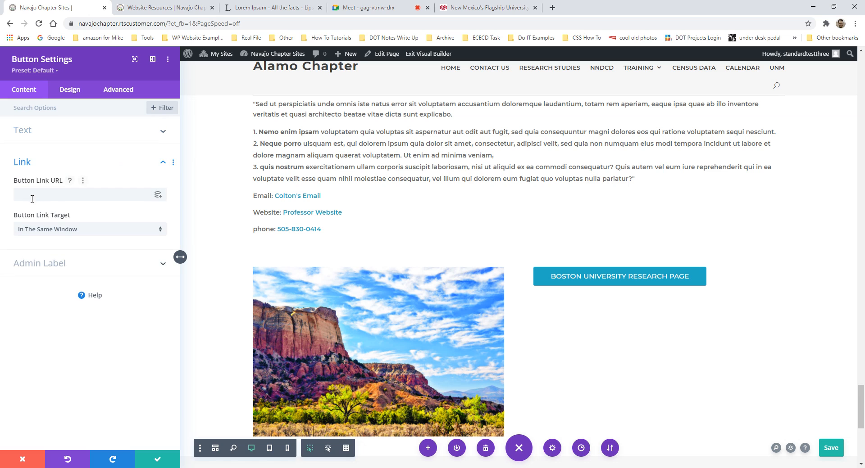
pyautogui.click(58, 192)
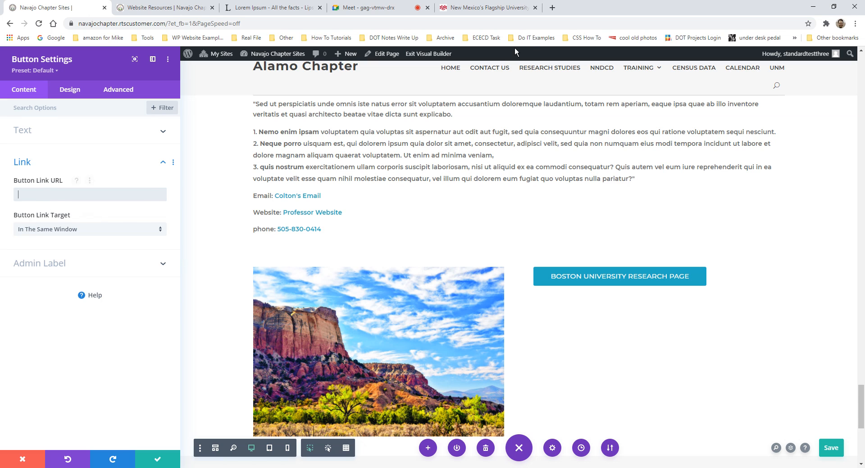
pyautogui.click(554, 10)
# - Search 'boston university', load the bu.edu homepage and copy its web address
pyautogui.write('b')
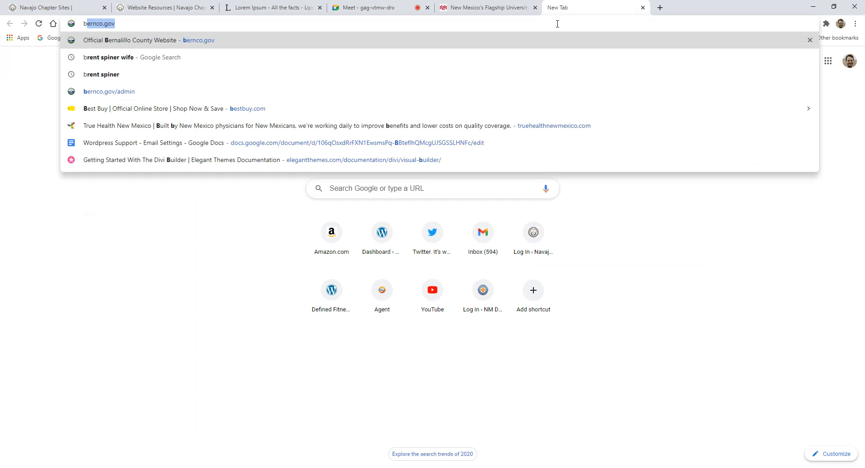
pyautogui.write('oston university')
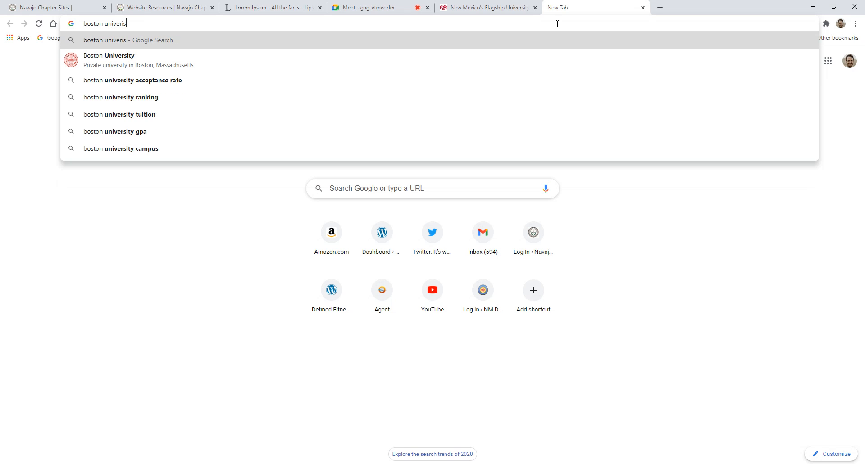
pyautogui.press('Return')
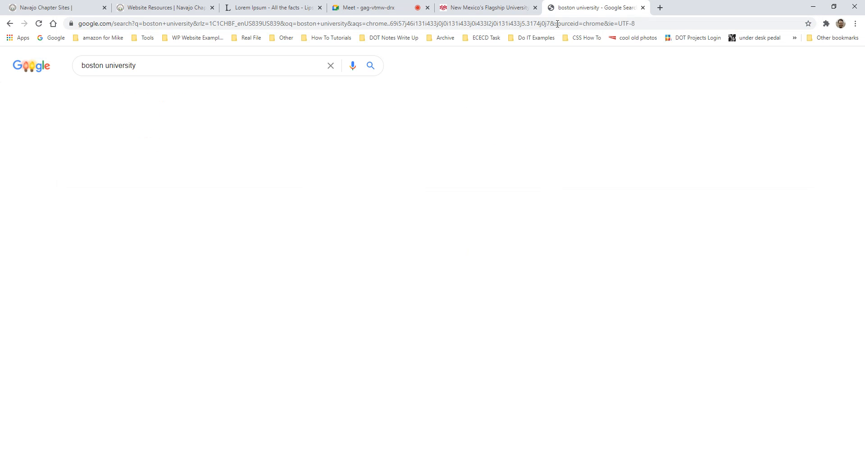
pyautogui.click(139, 141)
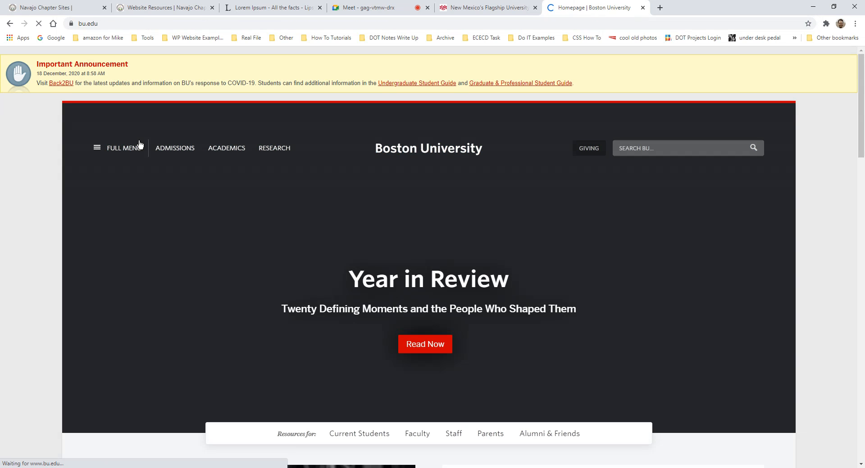
pyautogui.scroll(-9, 189, 123)
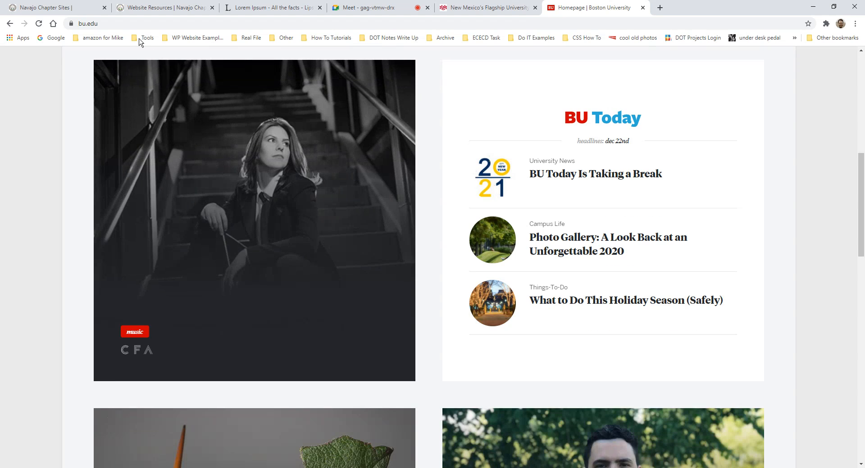
pyautogui.click(129, 26)
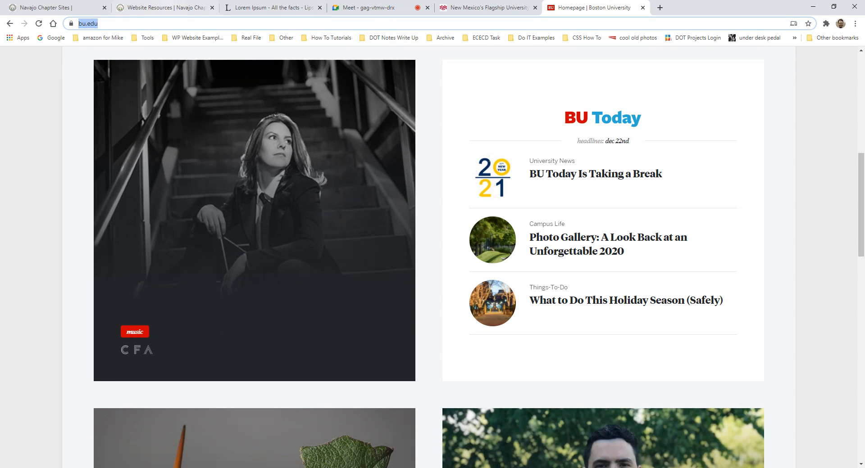
pyautogui.click(163, 8)
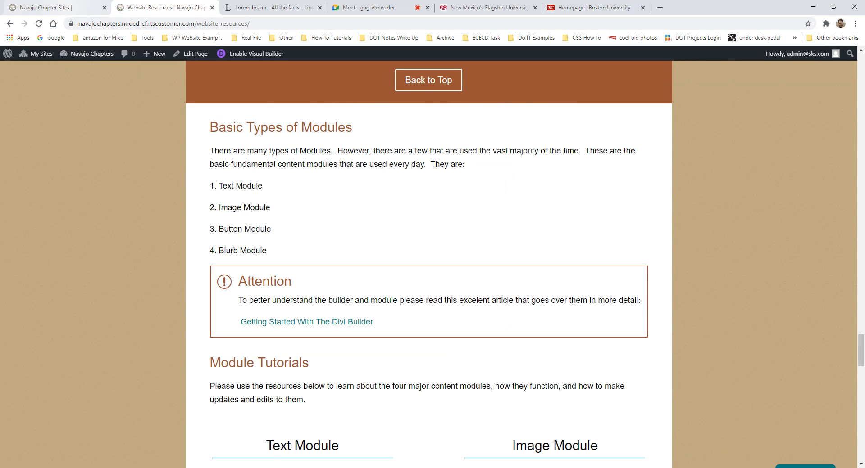
pyautogui.click(70, 9)
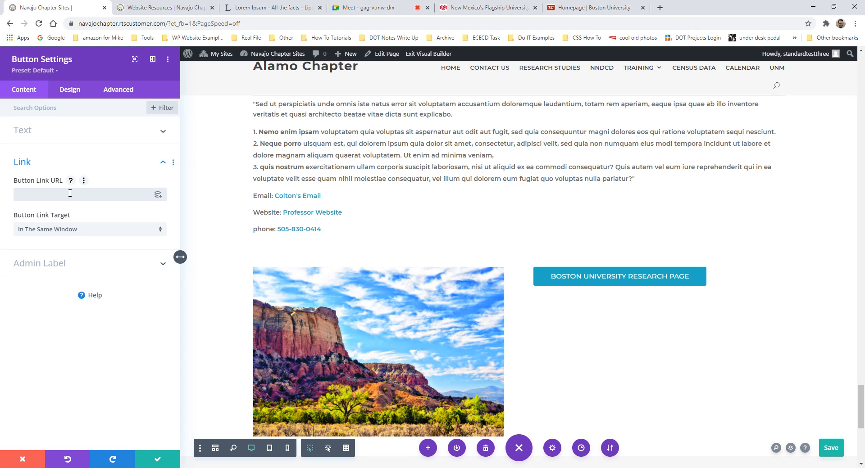
pyautogui.write('https://www.bu.edu/')
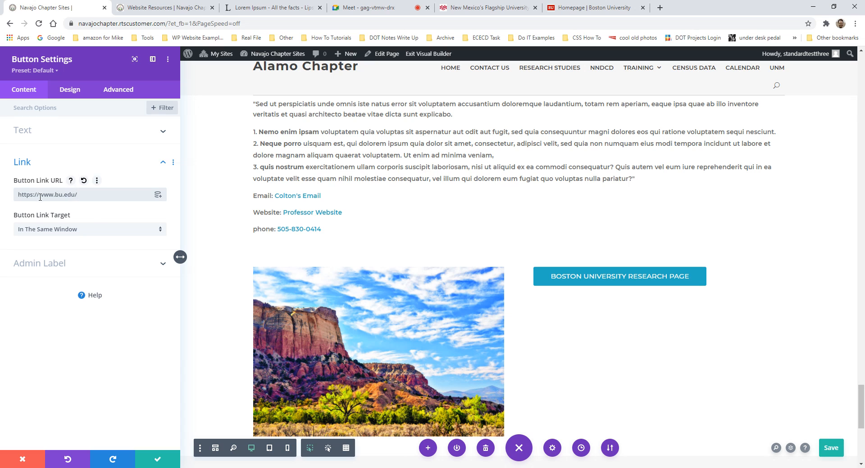
pyautogui.click(94, 230)
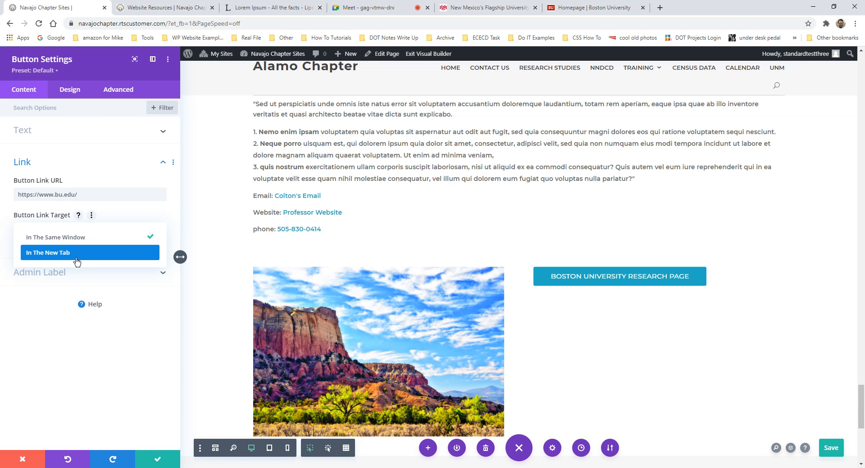
# - Save the page, make the button link open in a new tab, and confirm the button settings
pyautogui.hotkey('ctrl', 's')
pyautogui.click(53, 261)
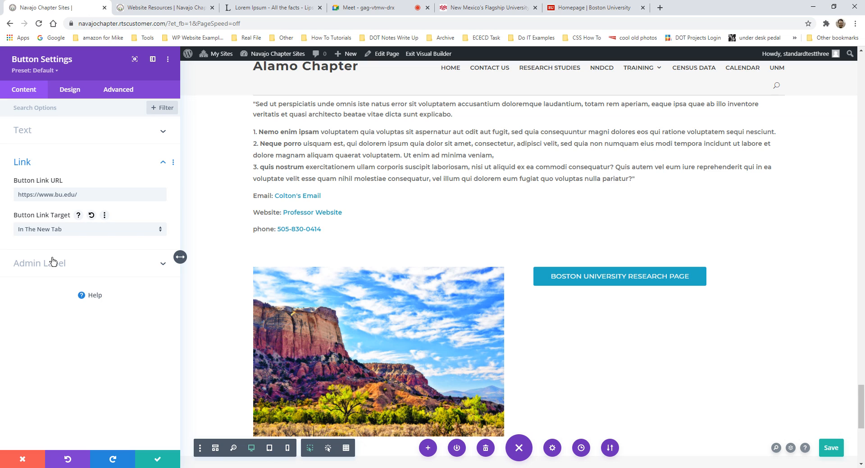
pyautogui.click(59, 136)
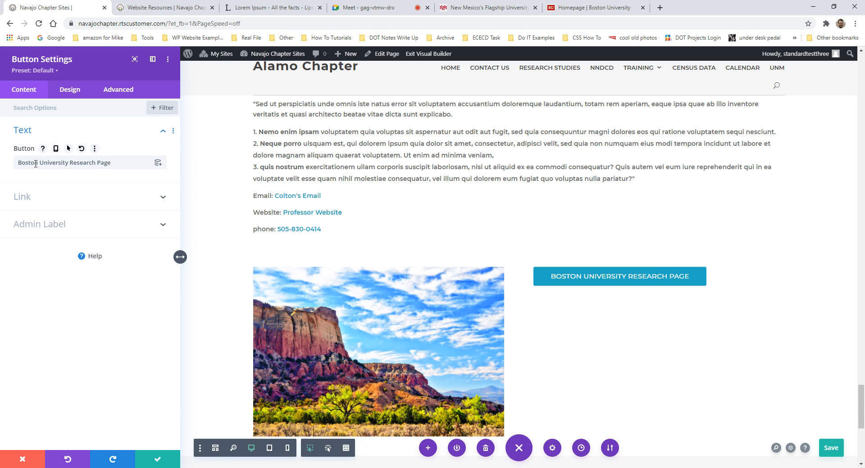
pyautogui.click(64, 197)
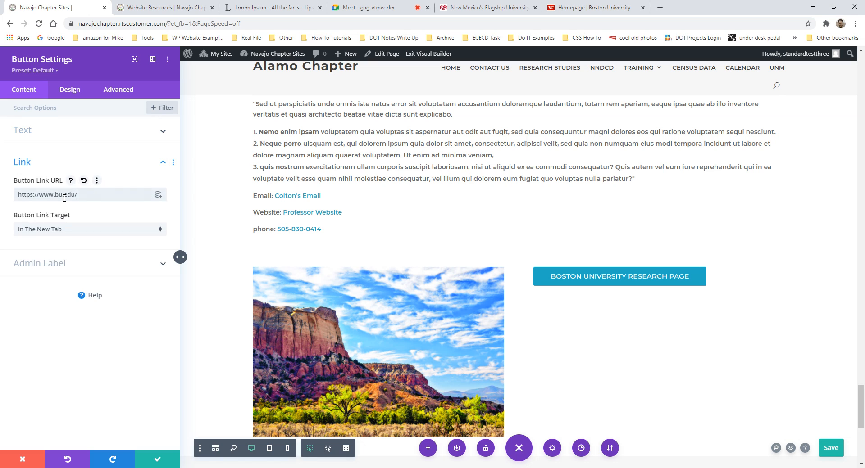
pyautogui.hotkey('ctrl', 'a')
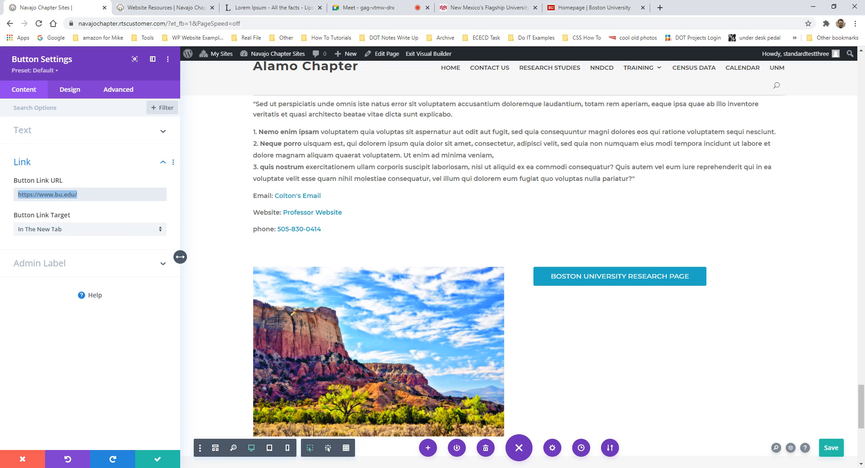
pyautogui.click(156, 460)
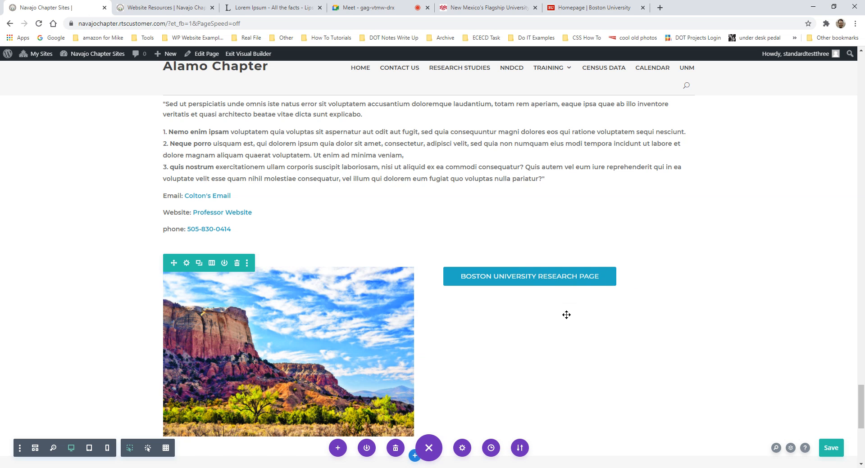
# - Add a Button module below with the text 'New Atlantic Species Research Document'
pyautogui.click(568, 293)
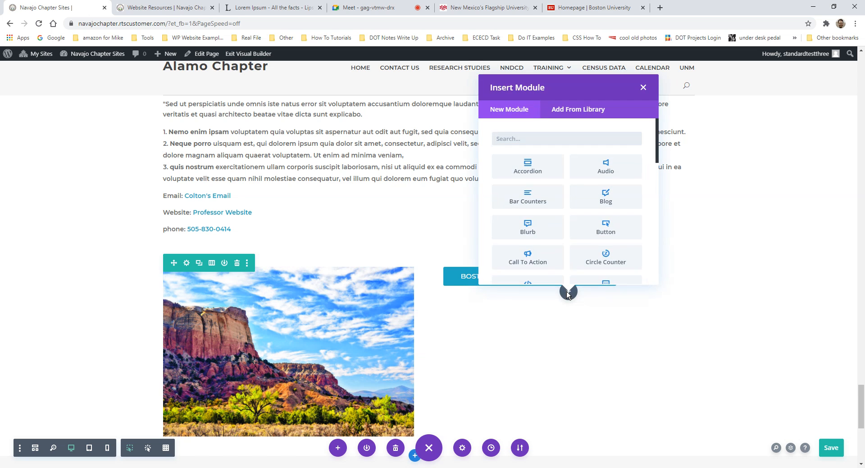
pyautogui.write('button')
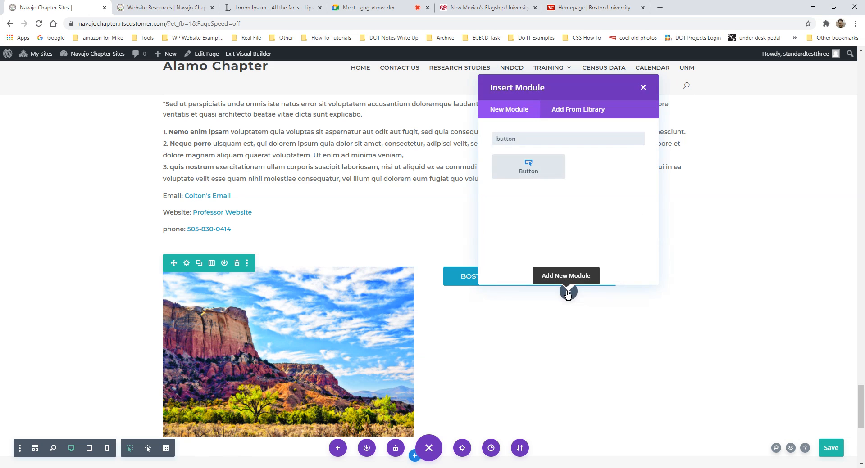
pyautogui.click(551, 166)
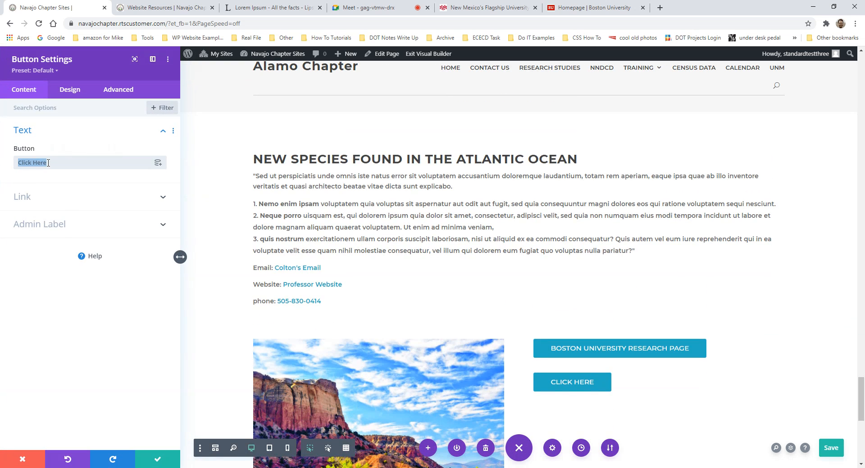
pyautogui.write('New A')
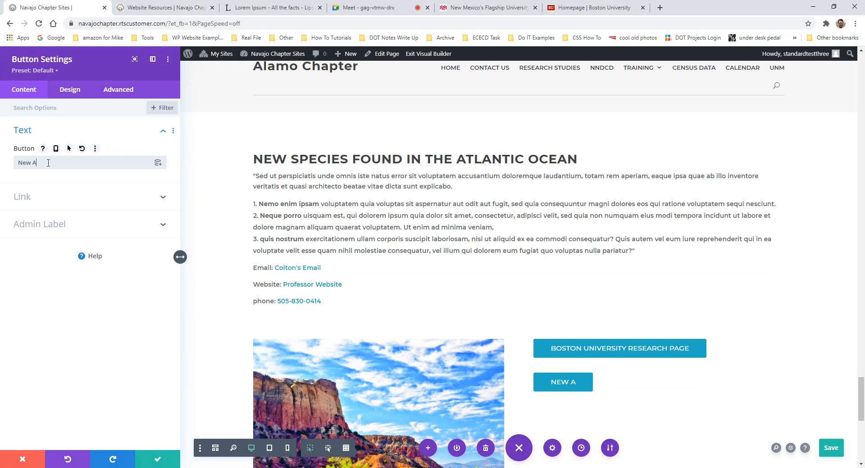
pyautogui.write('tlantic Spe')
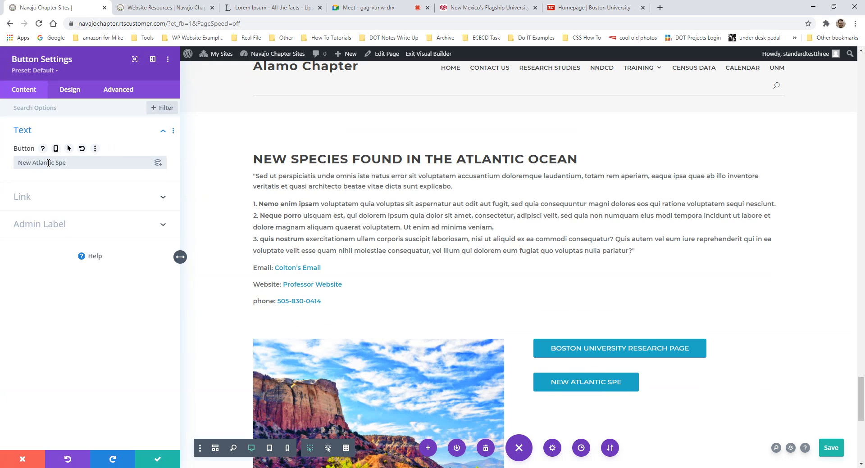
pyautogui.write('cies Resear')
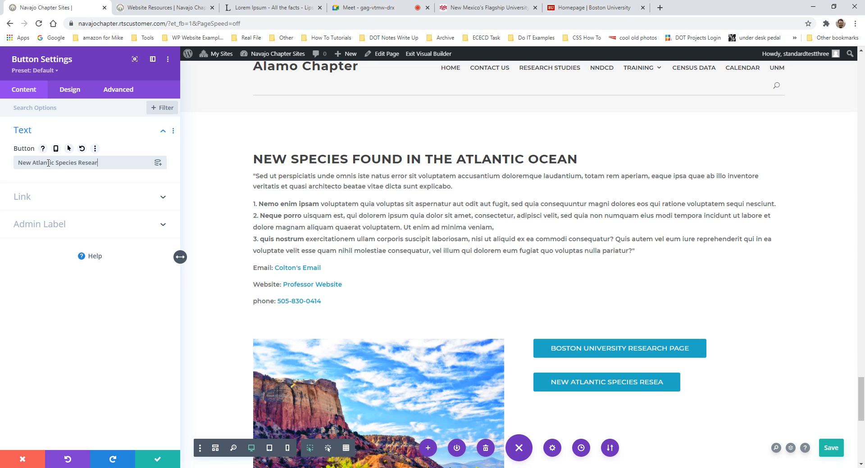
pyautogui.write('ch Document')
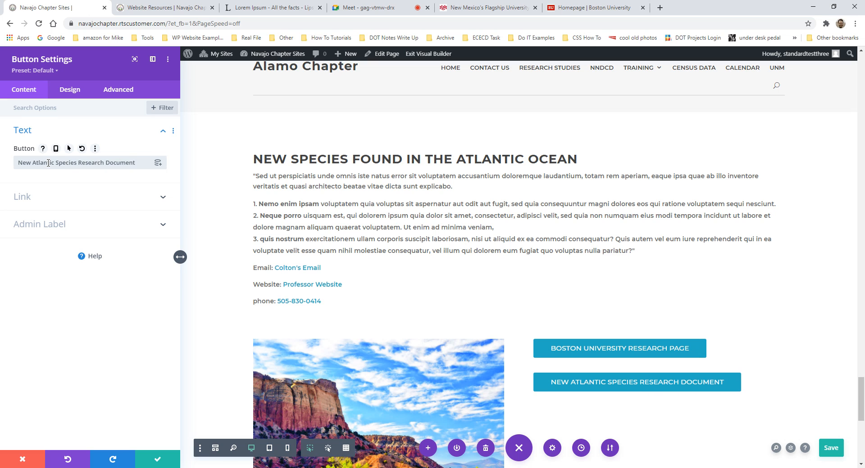
# - Expand the new button's Link settings and open the site Dashboard in a new tab
pyautogui.click(45, 205)
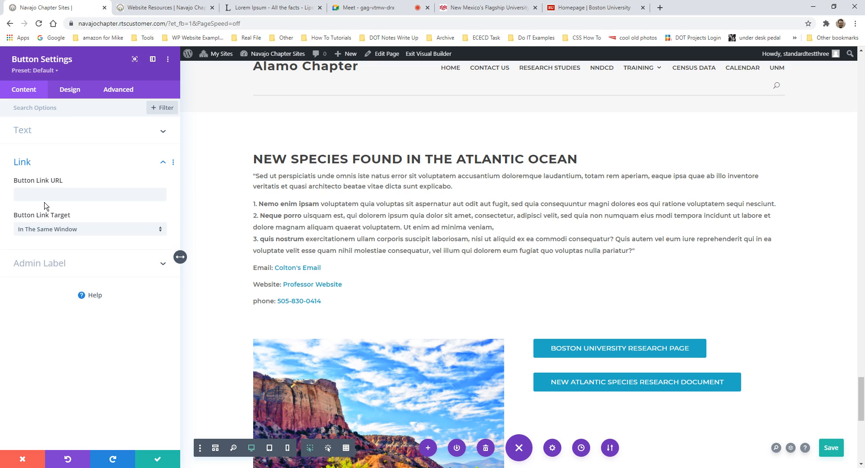
pyautogui.moveTo(270, 54)
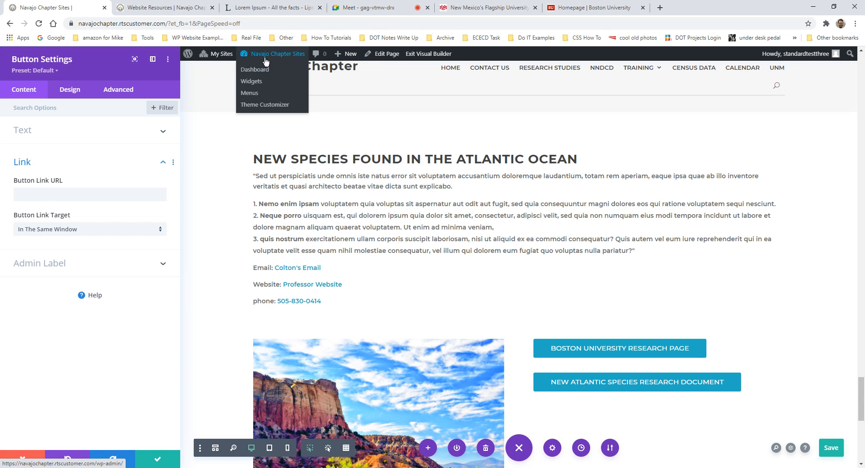
pyautogui.middleClick(260, 72)
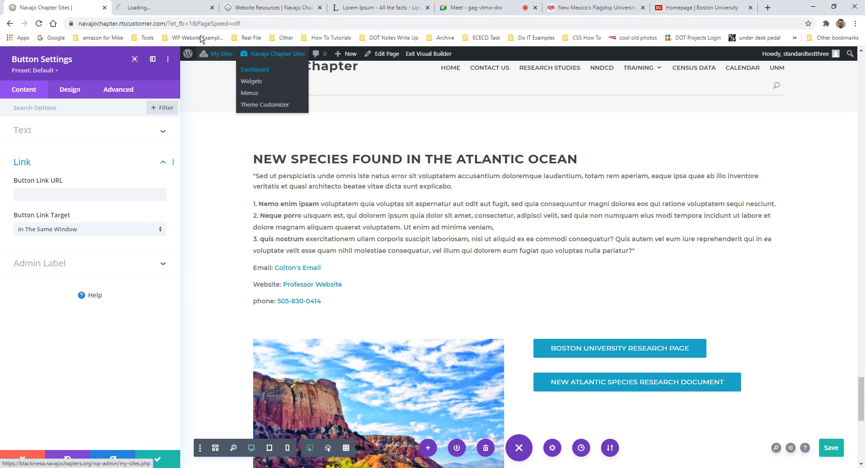
pyautogui.click(171, 12)
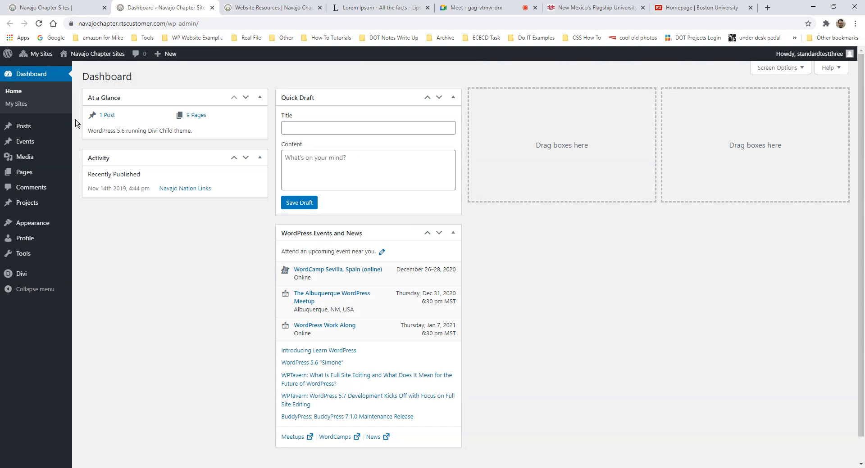
# - Go to Media > Library and open the details of Test-Research-Document.pdf
pyautogui.moveTo(51, 164)
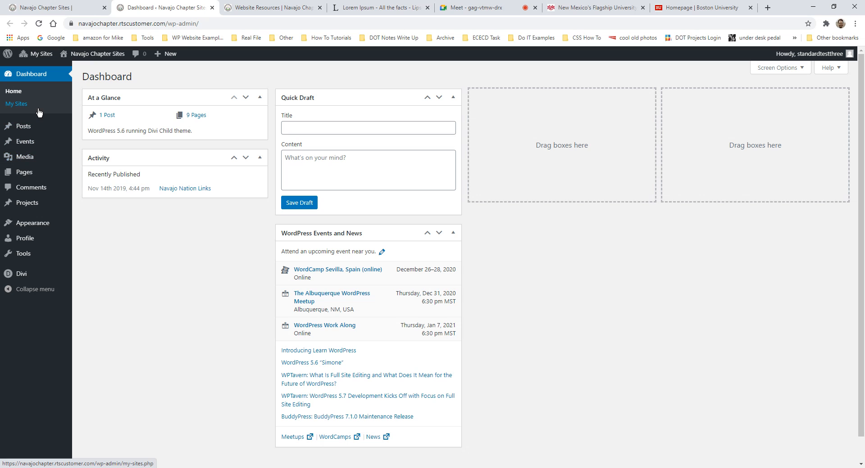
pyautogui.moveTo(25, 159)
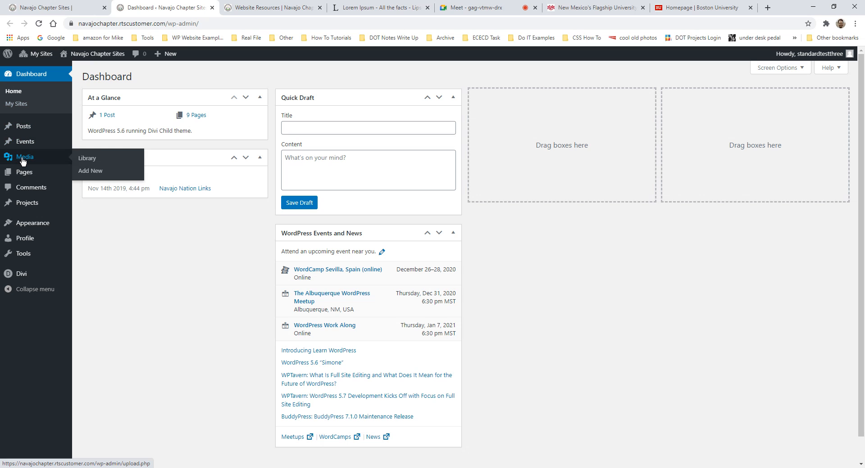
pyautogui.click(89, 164)
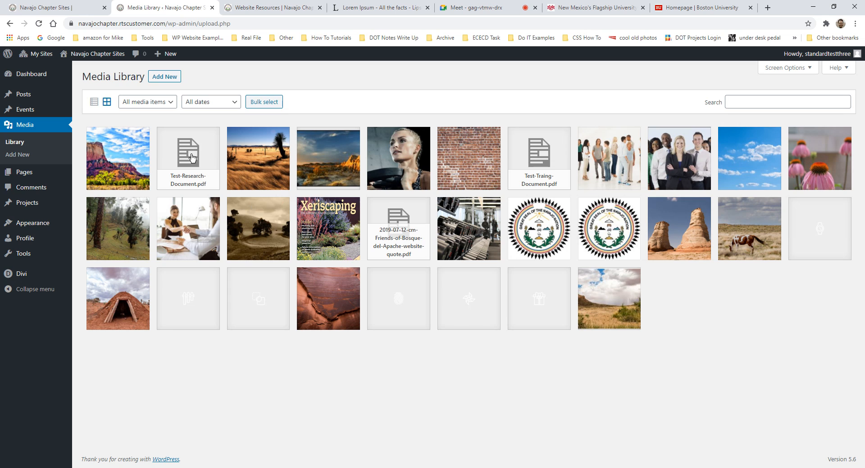
pyautogui.click(192, 160)
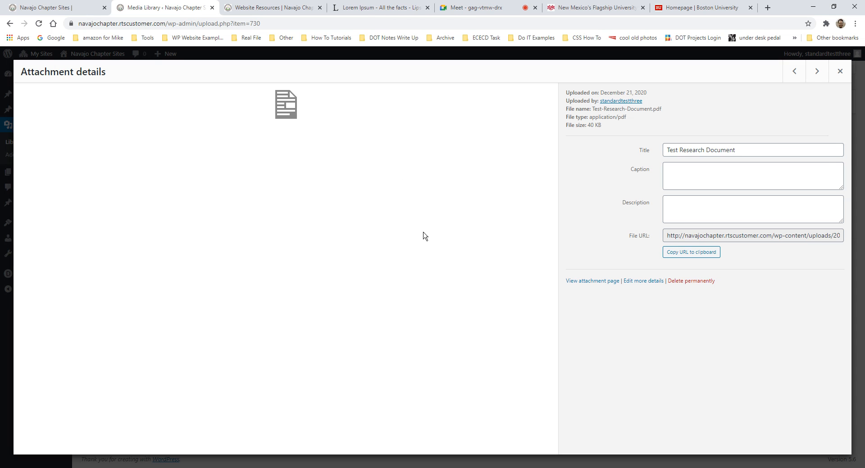
# - Copy the PDF's file URL, check it loads in a new tab, then close the attachment details
pyautogui.moveTo(667, 235); pyautogui.dragTo(823, 235)
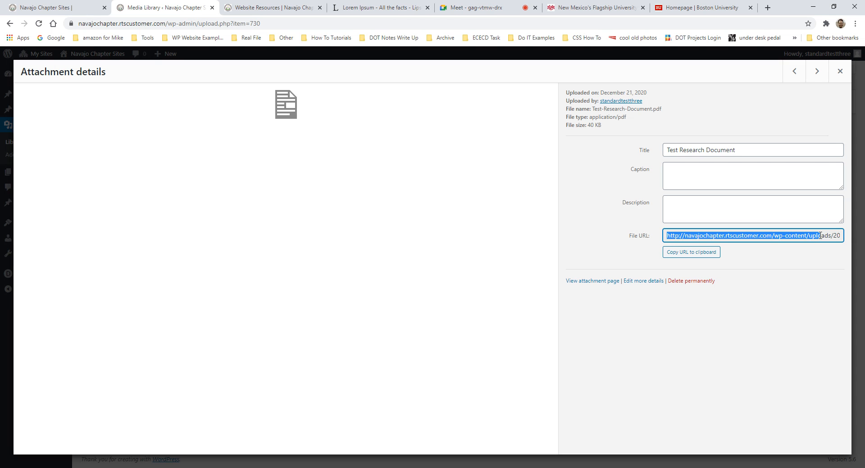
pyautogui.tripleClick(767, 239)
pyautogui.hotkey('ctrl', 'c')
pyautogui.hotkey('ctrl', 't')
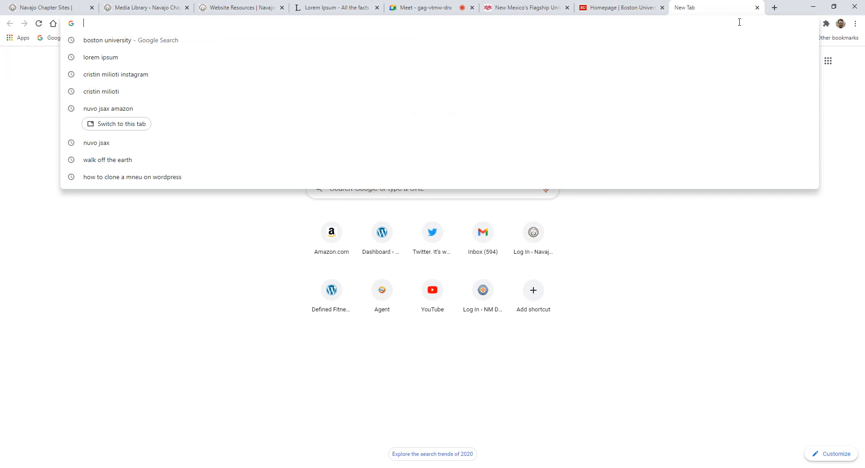
pyautogui.hotkey('ctrl', 'v')
pyautogui.press('Return')
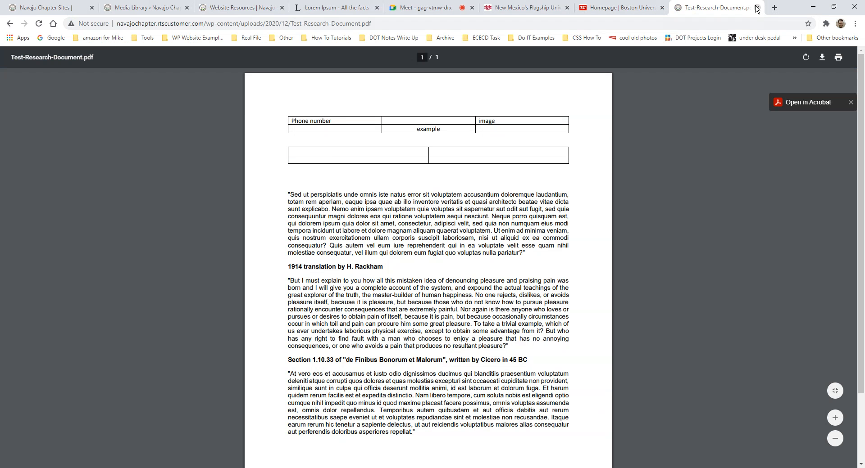
pyautogui.click(757, 7)
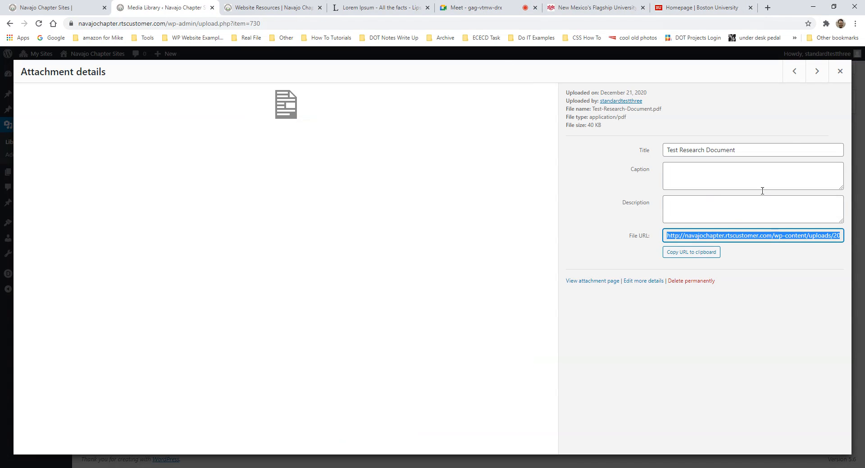
pyautogui.click(833, 75)
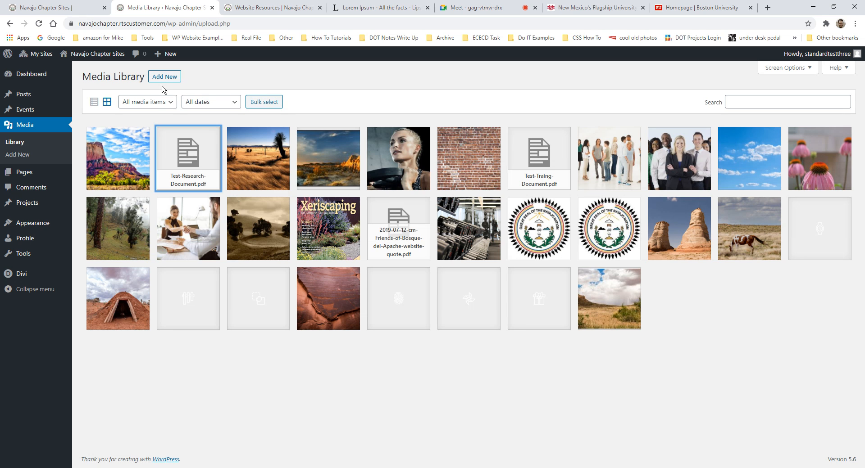
pyautogui.click(167, 81)
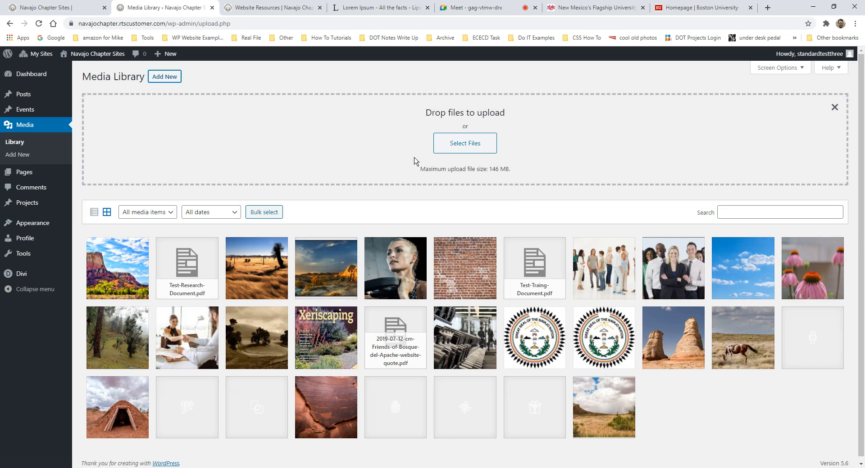
# - Cancel the upload file chooser and reopen Test-Research-Document.pdf's attachment details
pyautogui.click(470, 144)
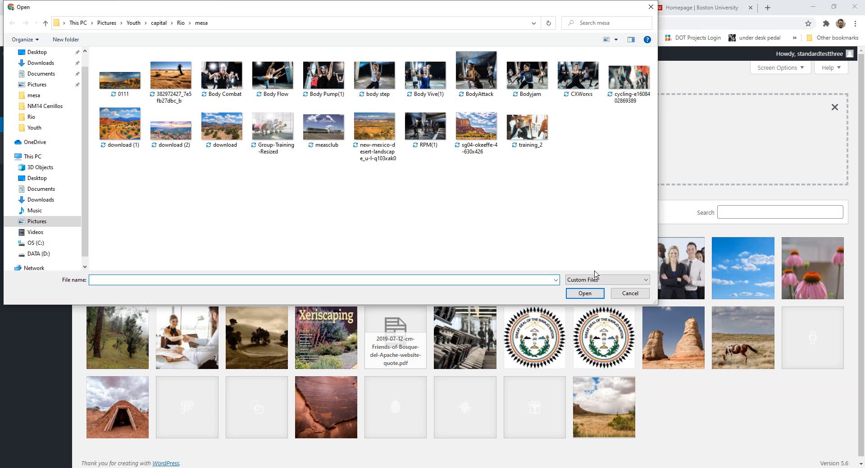
pyautogui.click(633, 296)
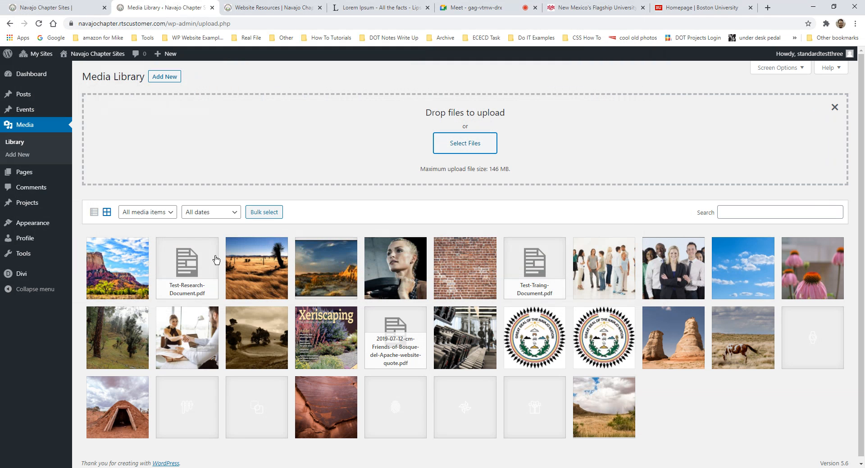
pyautogui.click(189, 261)
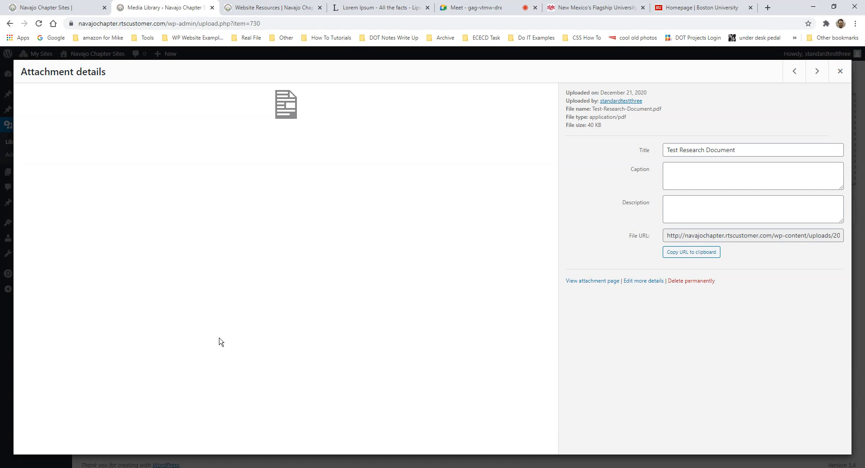
# - Select the Test-Research-Document.pdf File URL and copy it from the right-click menu
pyautogui.tripleClick(736, 237)
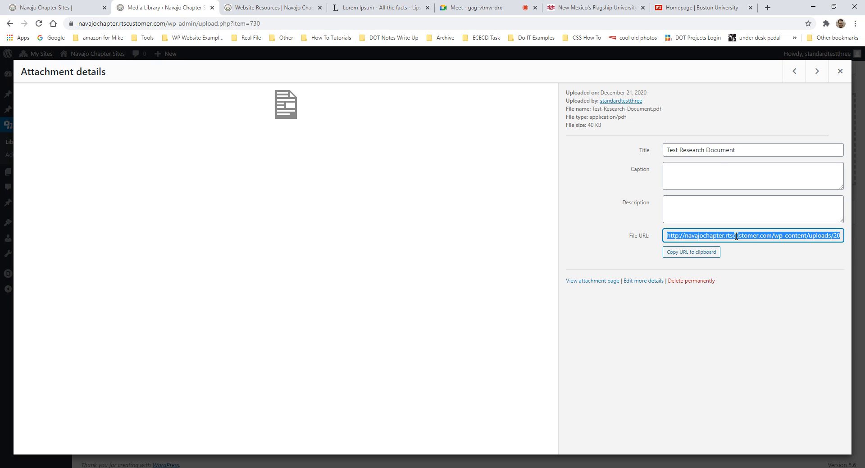
pyautogui.rightClick(712, 237)
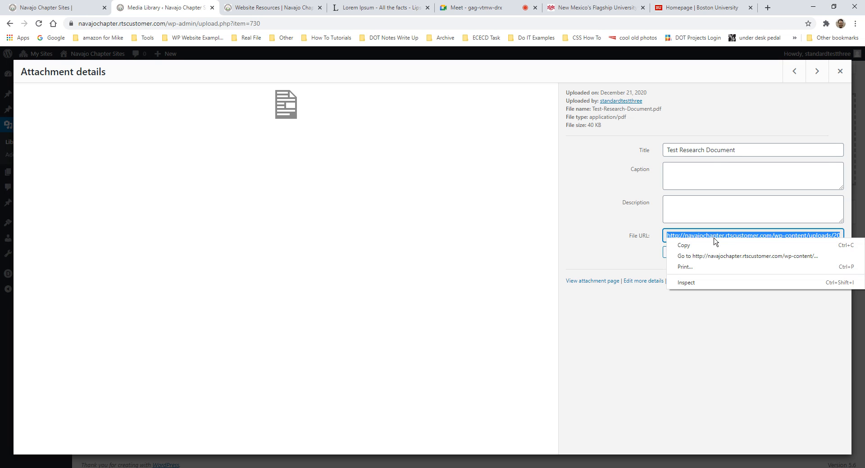
pyautogui.click(683, 245)
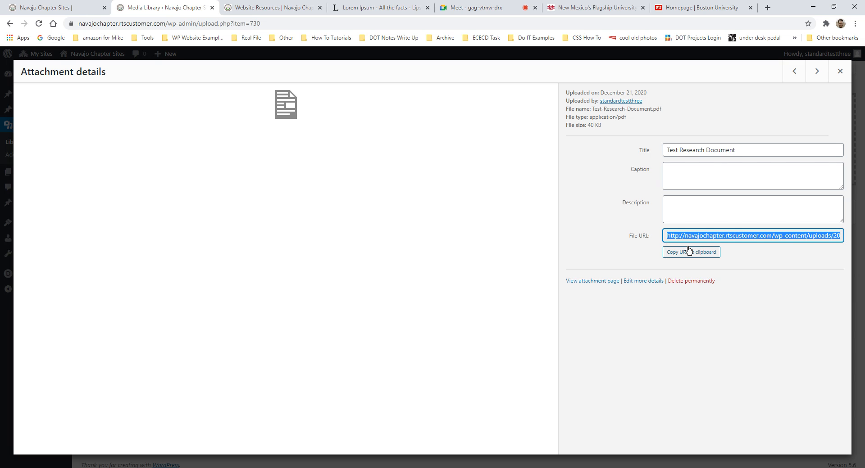
# - Paste the PDF's file URL into the research button's Button Link URL field
pyautogui.click(67, 9)
pyautogui.scroll(-2, 627, 193)
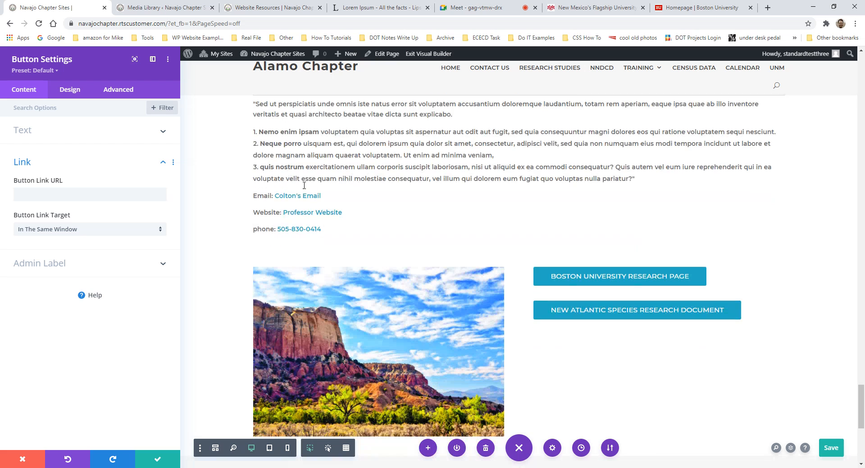
pyautogui.rightClick(32, 195)
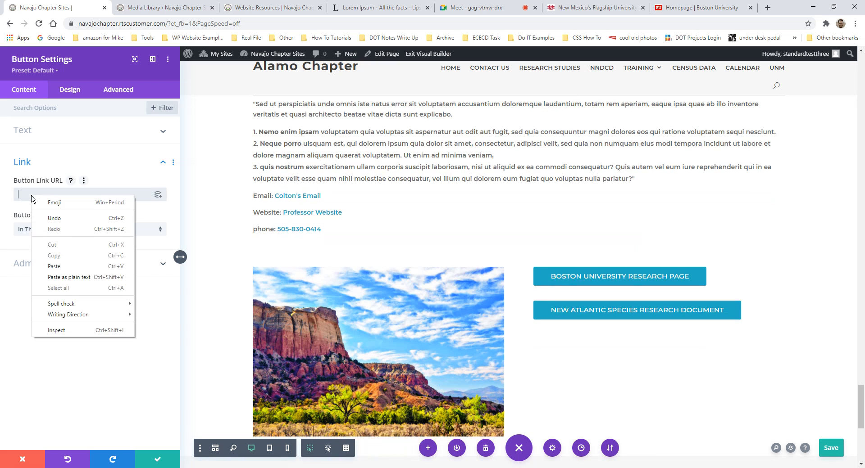
pyautogui.click(62, 271)
pyautogui.moveTo(95, 194); pyautogui.dragTo(66, 194)
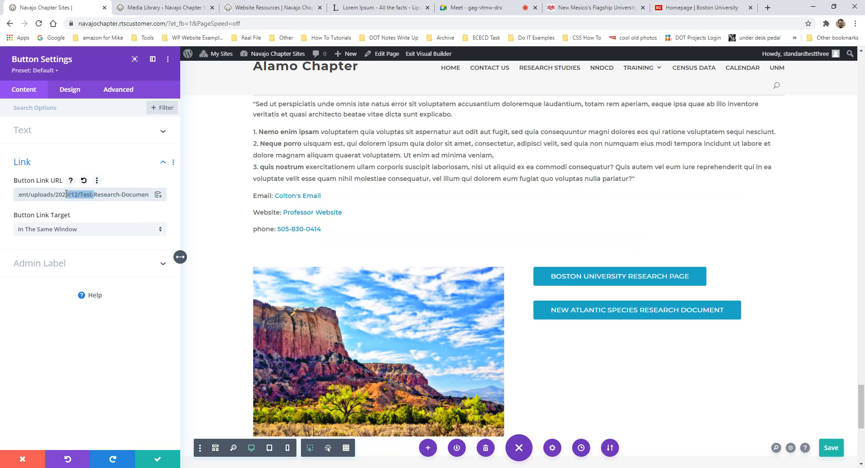
pyautogui.click(91, 194)
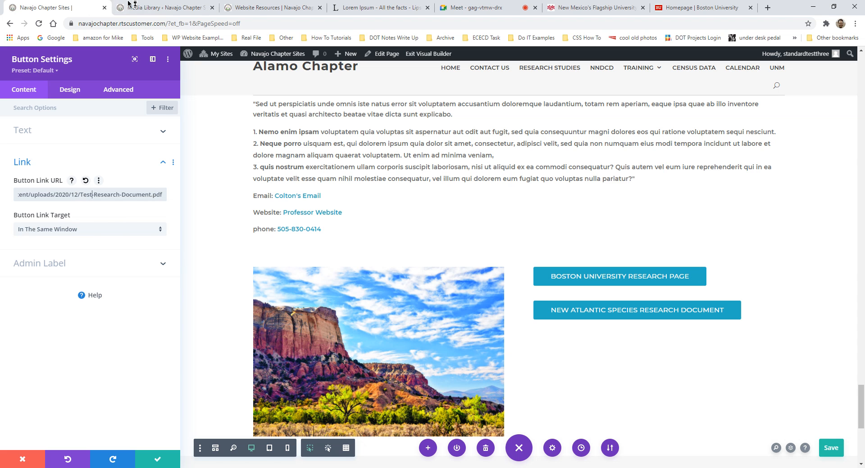
# - Close the Media Library attachment details and select the domain part of the link URL
pyautogui.click(149, 8)
pyautogui.click(840, 72)
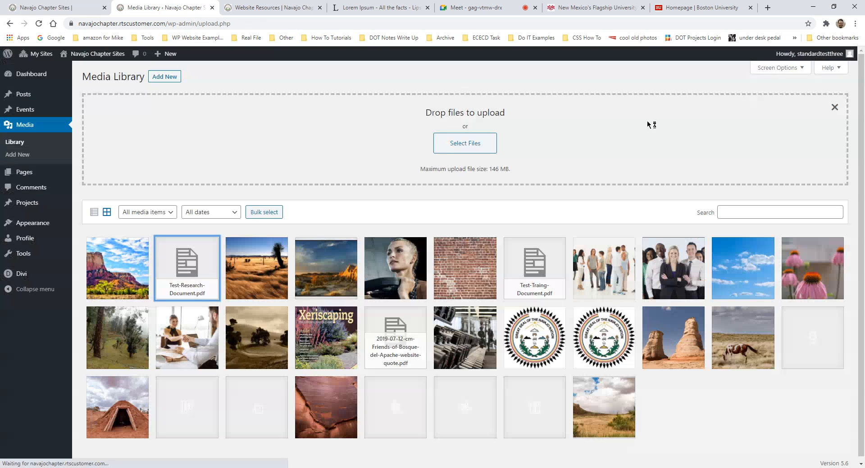
pyautogui.click(71, 5)
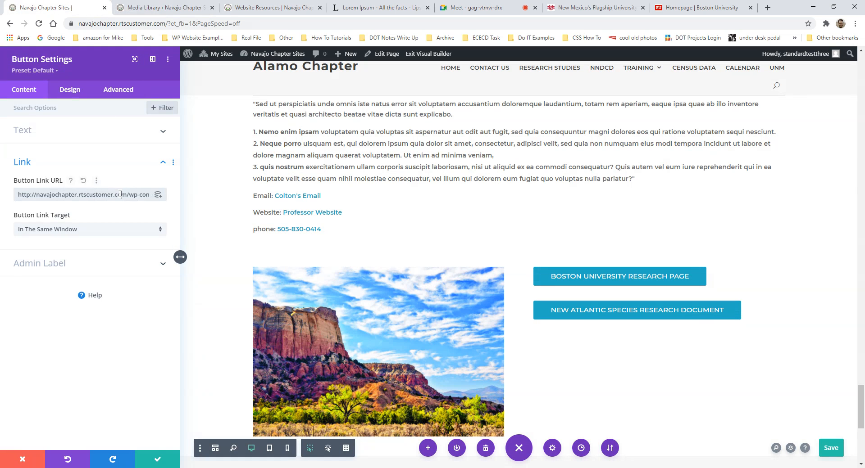
pyautogui.moveTo(126, 195); pyautogui.dragTo(15, 180)
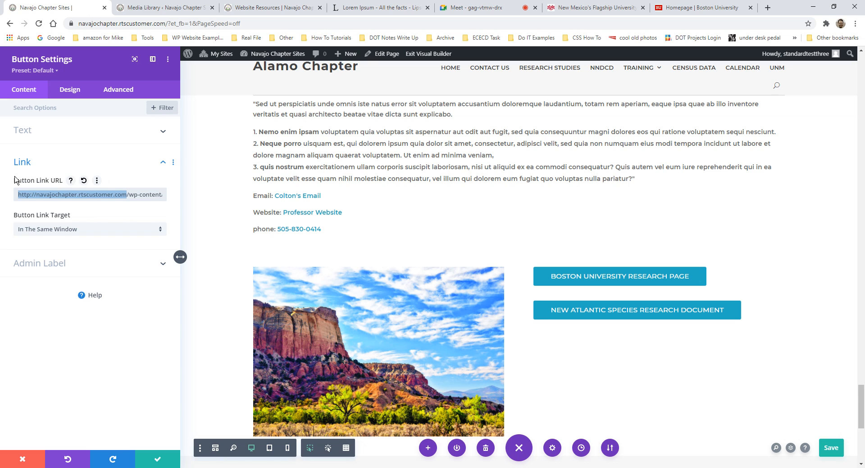
pyautogui.click(120, 195)
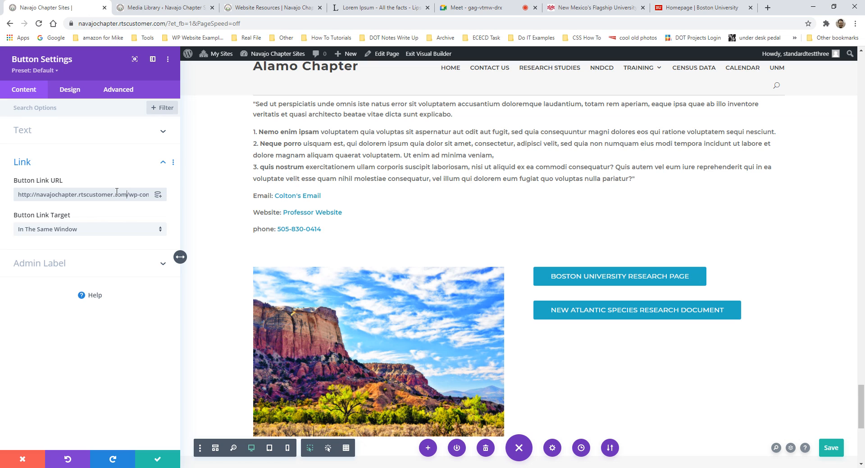
pyautogui.keyDown('shift'); pyautogui.click(23, 194); pyautogui.keyUp('shift')
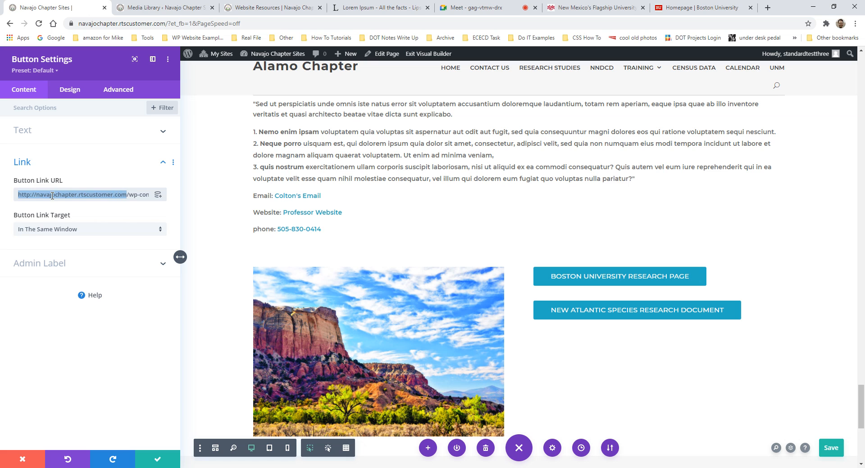
pyautogui.press('Escape')
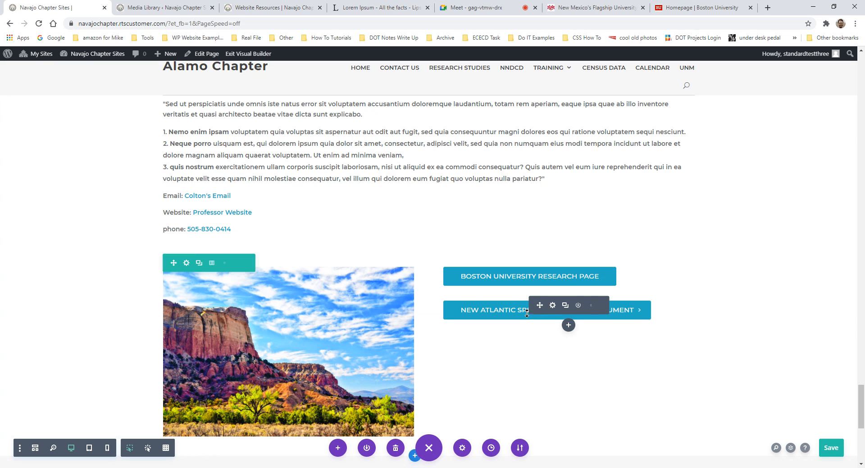
pyautogui.click(552, 305)
pyautogui.click(47, 196)
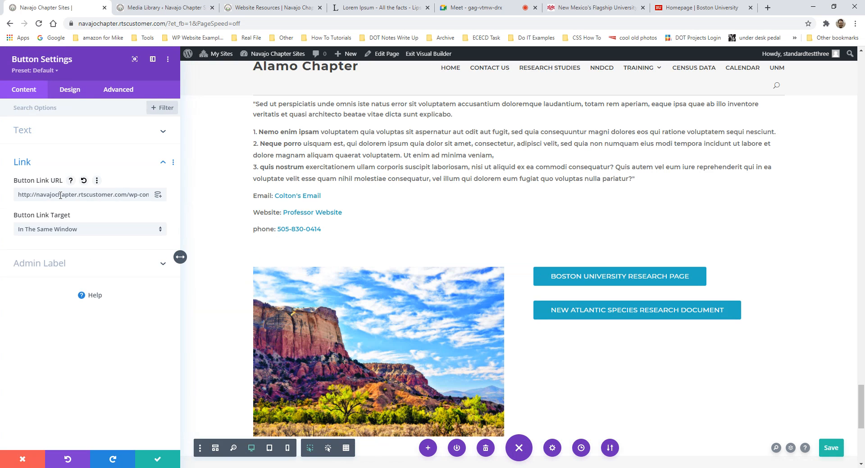
pyautogui.hotkey('shift', 'Home')
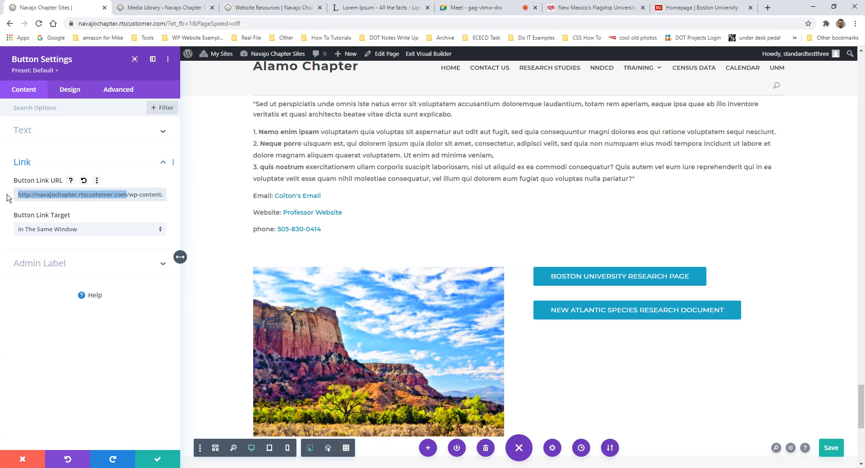
pyautogui.press('BackSpace')
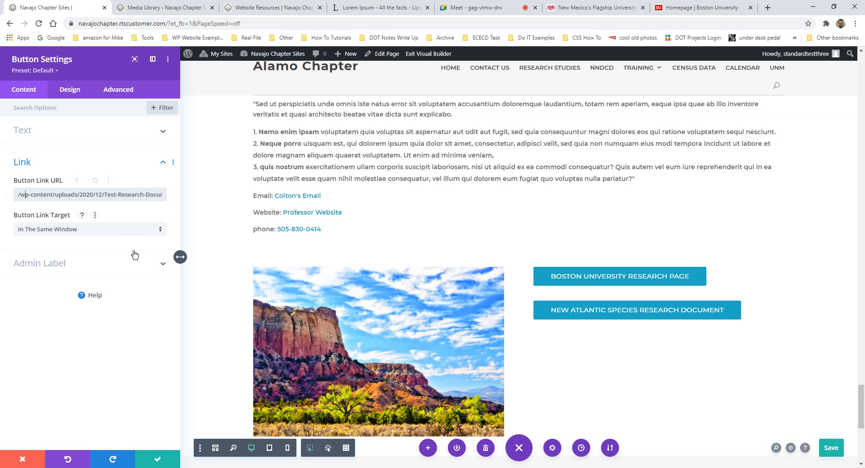
# - Set the research button's Link Target to In The New Tab and save its settings
pyautogui.click(102, 234)
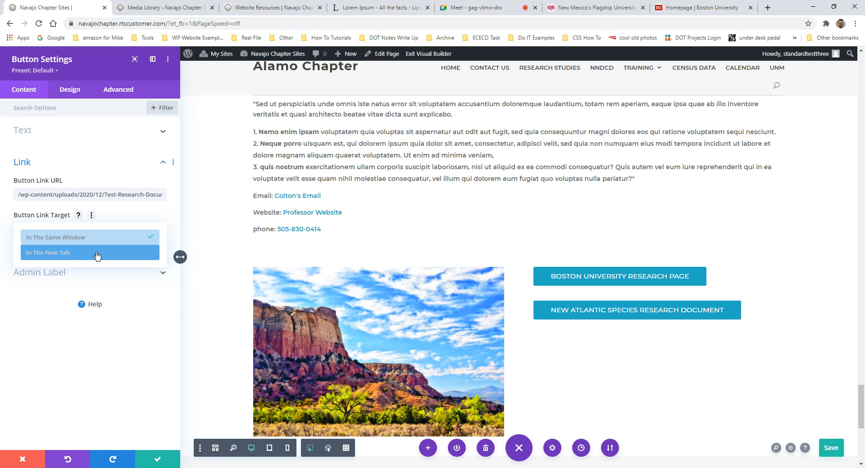
pyautogui.click(93, 253)
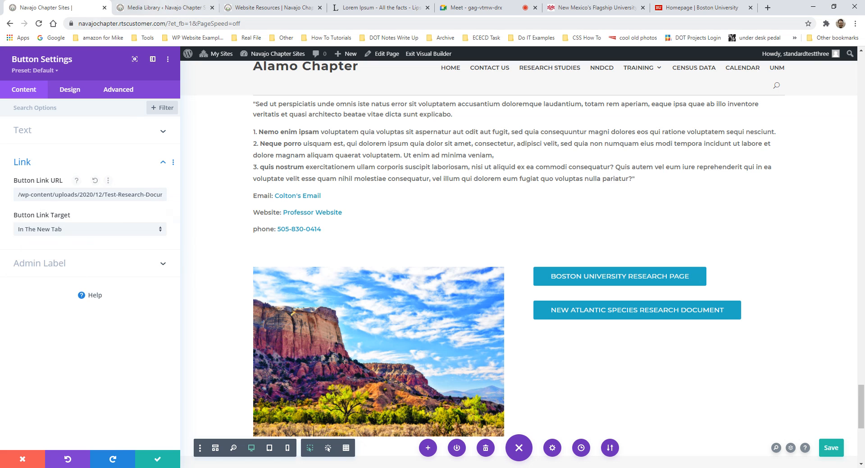
pyautogui.click(174, 8)
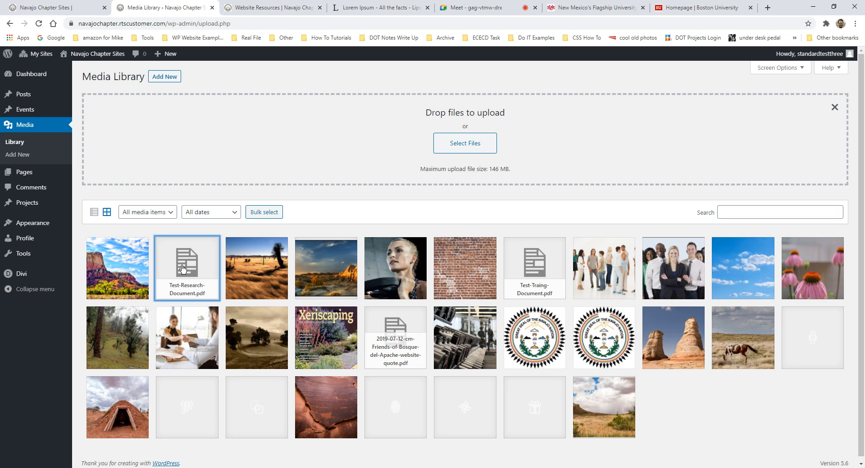
pyautogui.click(59, 7)
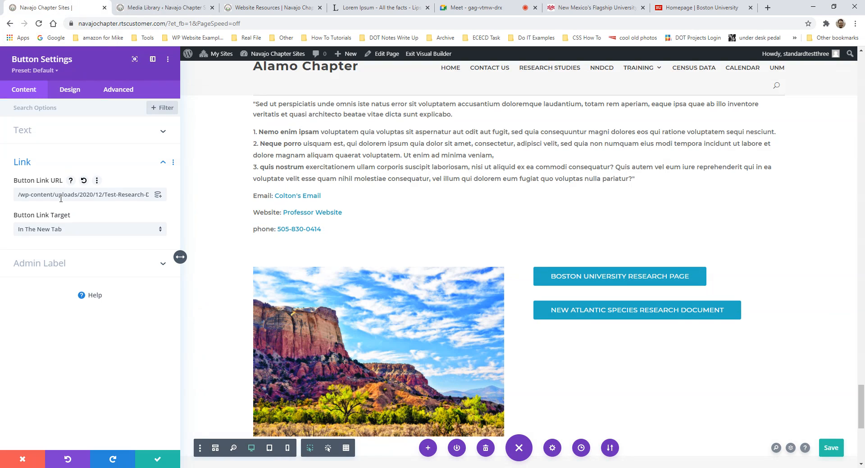
pyautogui.click(165, 464)
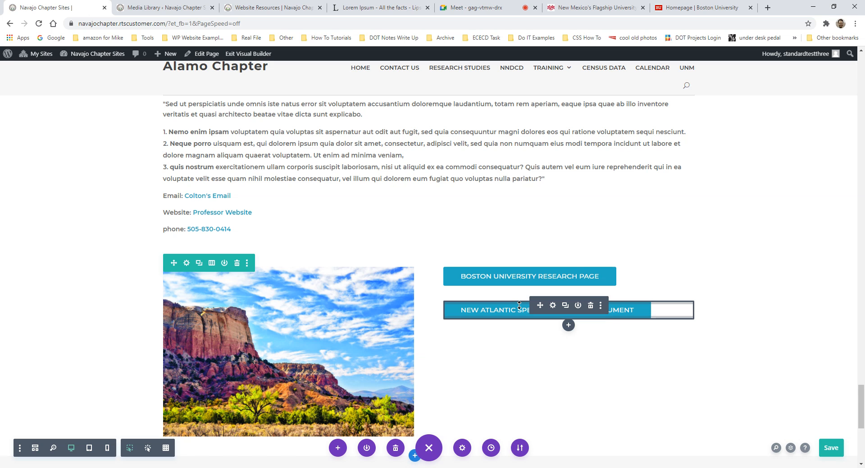
# - Reopen the research button's settings, expand Link, and check the Media Library again
pyautogui.click(554, 307)
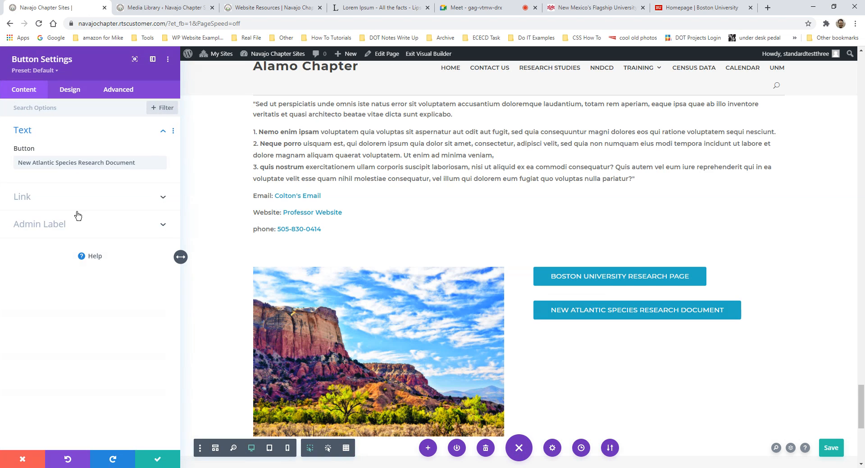
pyautogui.click(71, 196)
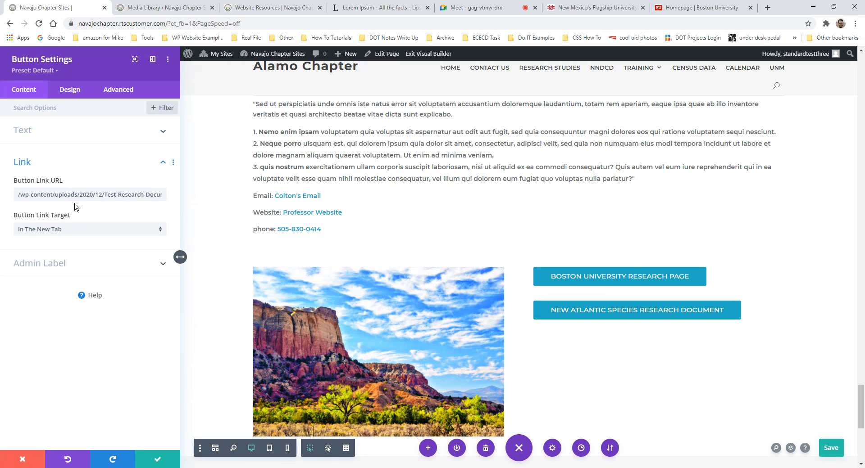
pyautogui.click(152, 9)
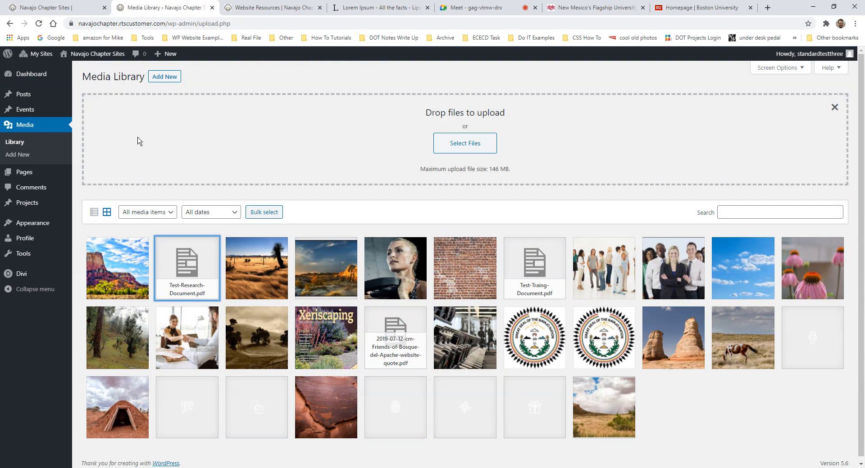
# - Return to the builder and bring up the dynamic link sources for the Button Link URL
pyautogui.click(72, 8)
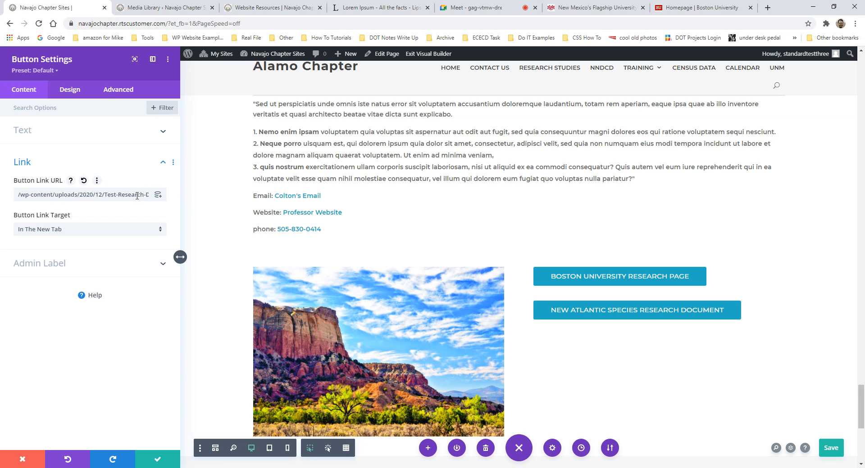
pyautogui.click(155, 196)
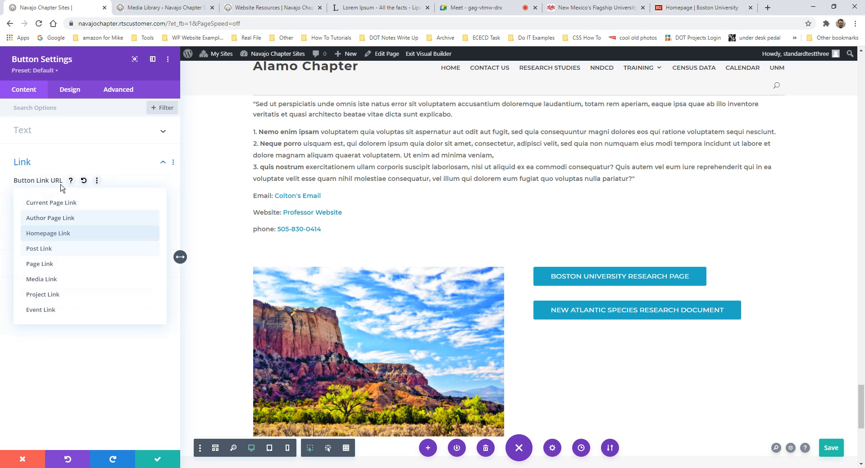
# - Try the Media Link dynamic source, searching 'rese' to pick the Test Research Document
pyautogui.click(49, 282)
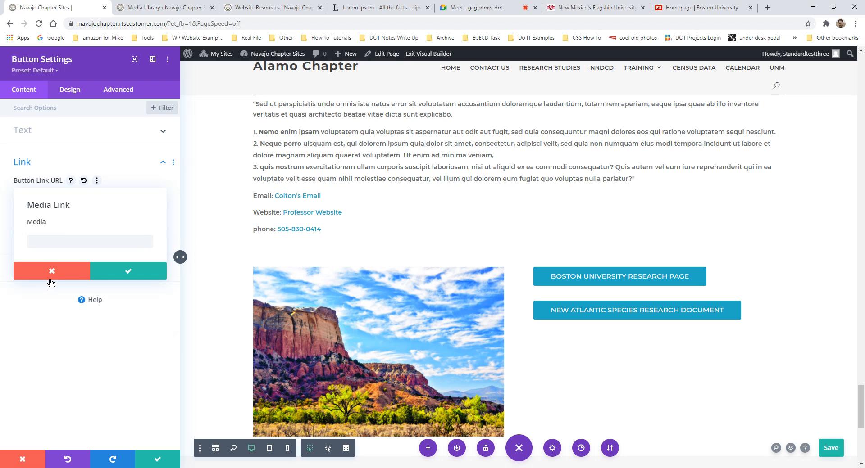
pyautogui.click(107, 244)
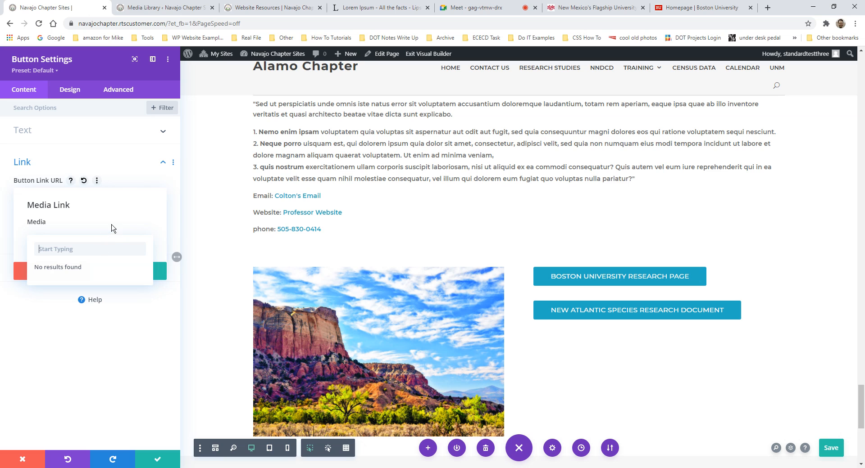
pyautogui.click(99, 187)
pyautogui.click(22, 197)
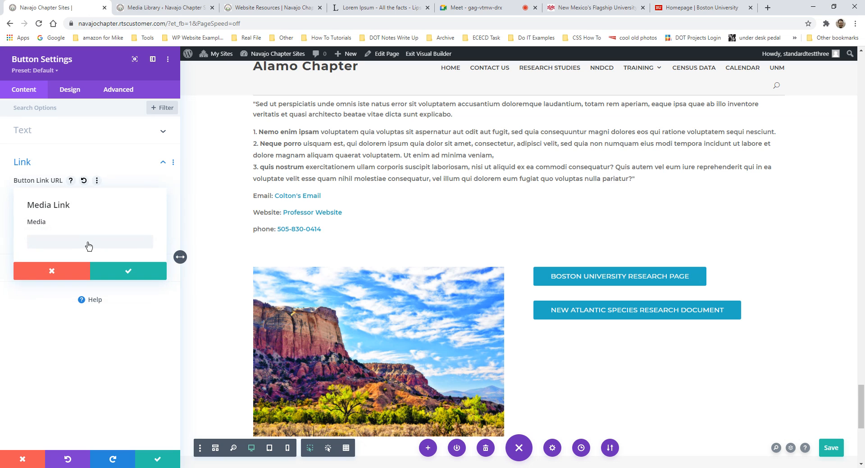
pyautogui.click(137, 244)
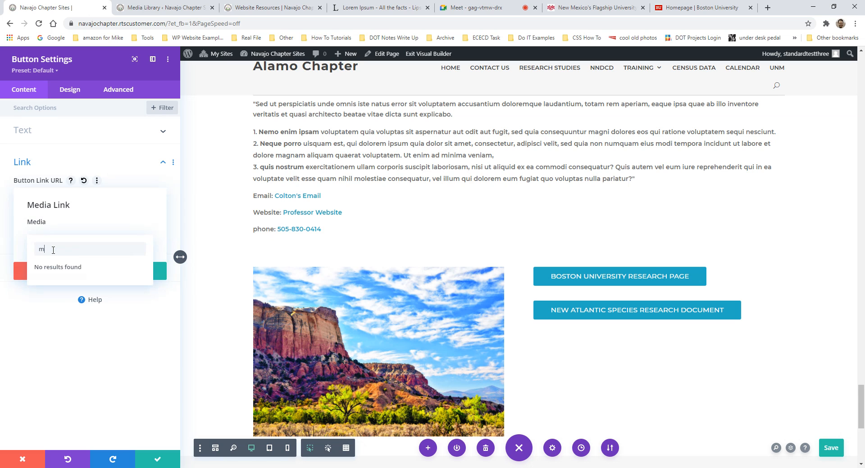
pyautogui.click(141, 235)
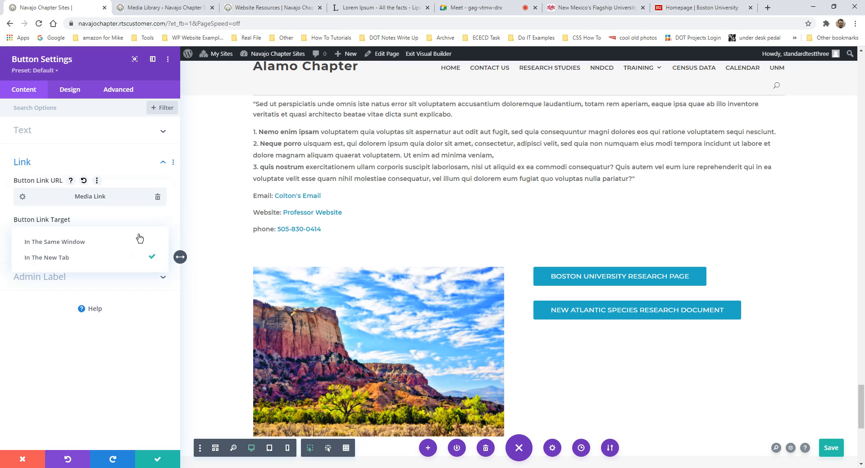
pyautogui.click(132, 190)
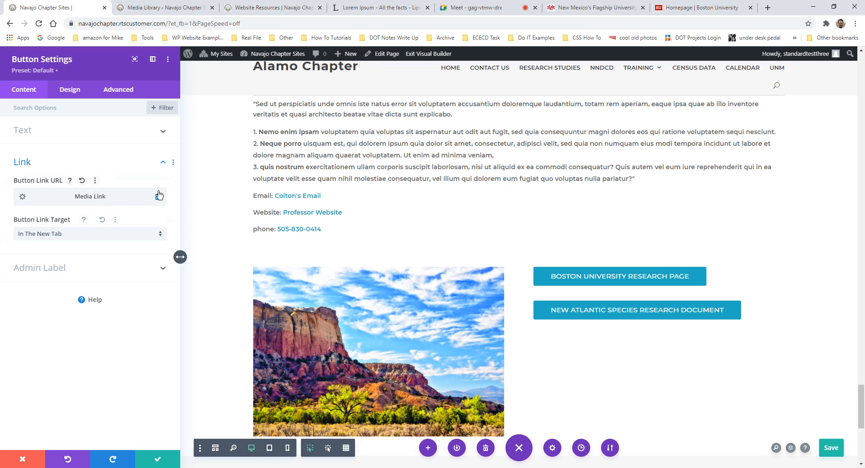
pyautogui.click(158, 197)
pyautogui.click(156, 198)
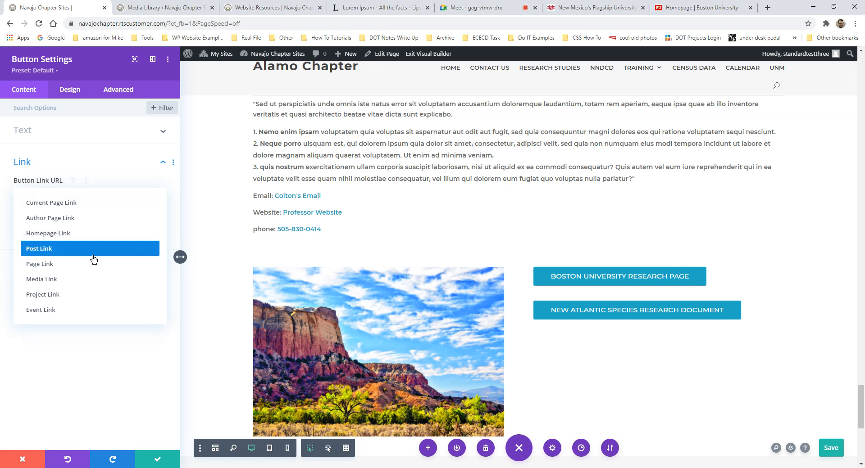
pyautogui.click(41, 280)
pyautogui.click(67, 244)
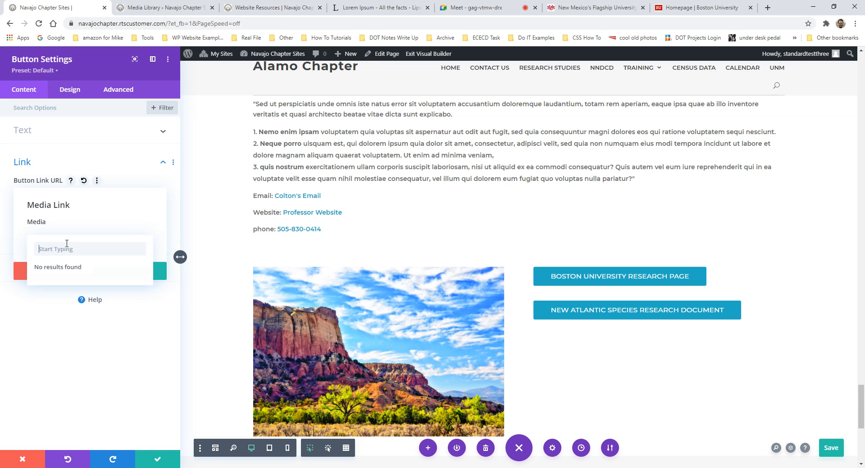
pyautogui.write('research')
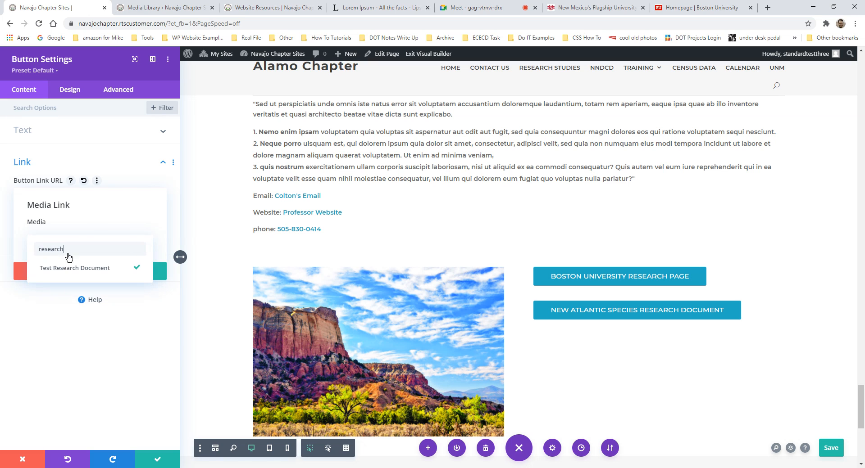
pyautogui.click(67, 269)
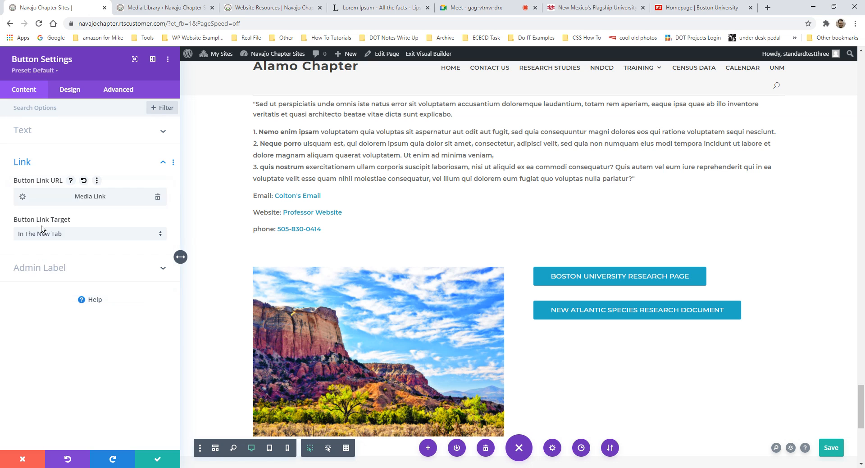
# - Try the Media Link and Page Link dynamic sources again, clearing each without keeping one
pyautogui.click(157, 197)
pyautogui.click(161, 197)
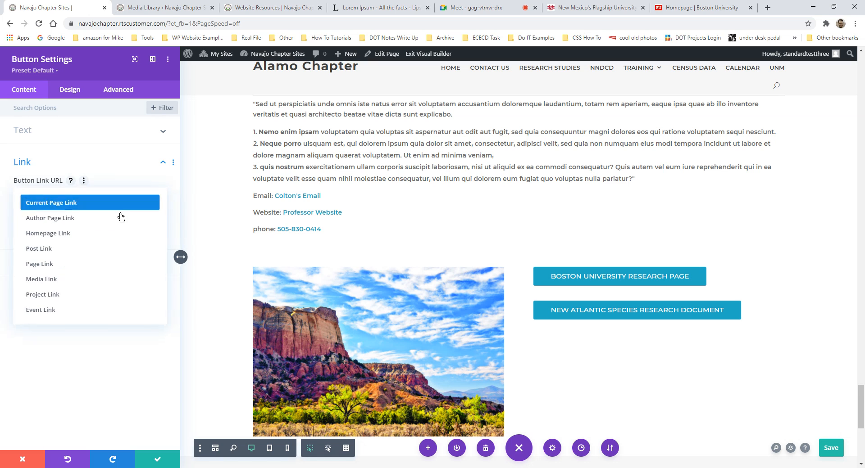
pyautogui.click(58, 279)
pyautogui.click(68, 245)
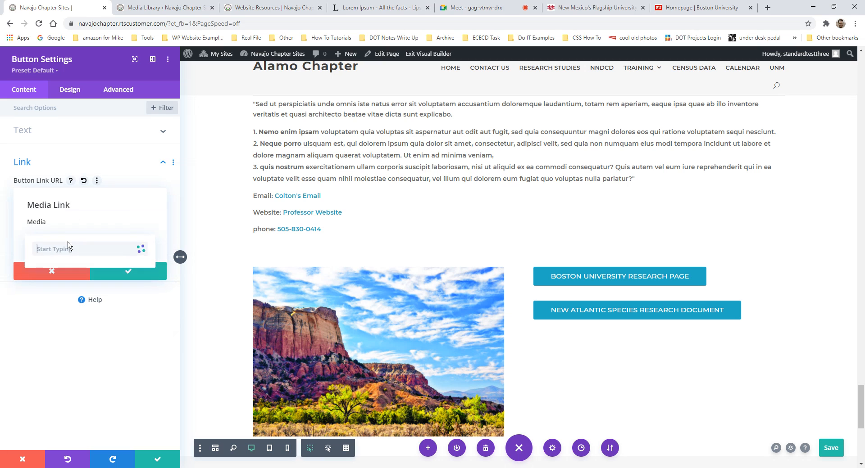
pyautogui.click(89, 235)
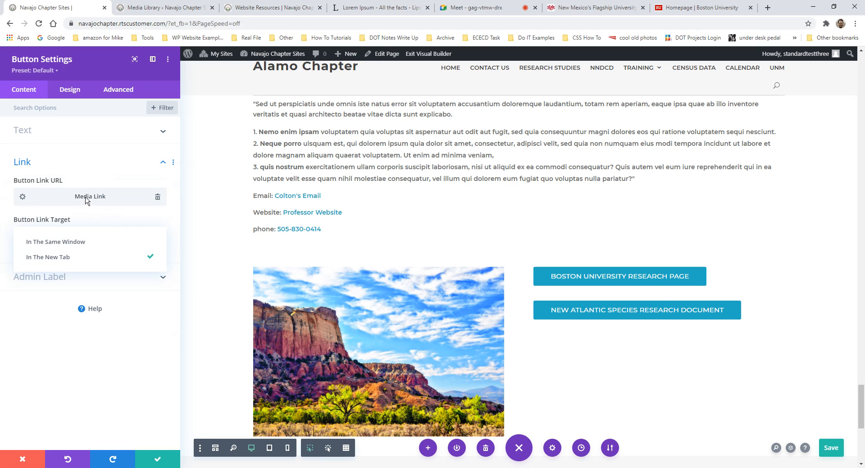
pyautogui.click(134, 201)
pyautogui.click(157, 197)
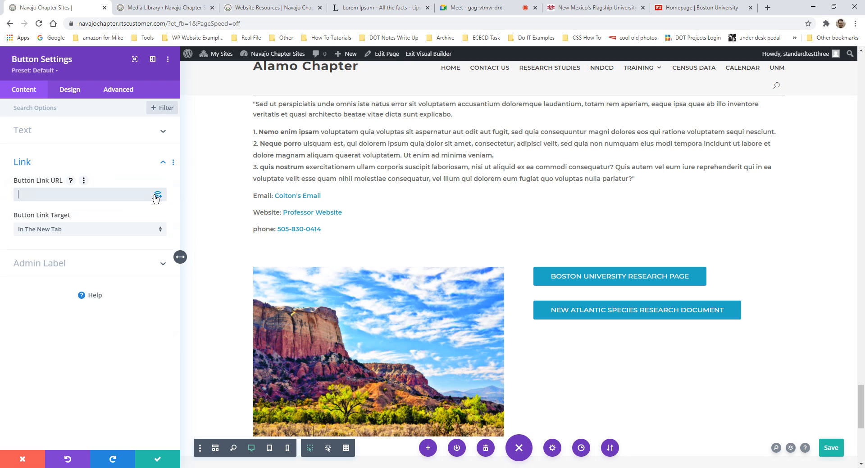
pyautogui.click(156, 198)
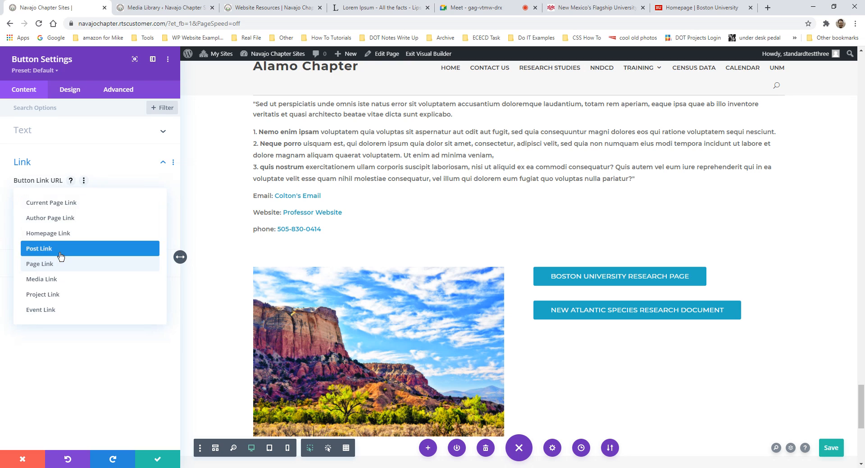
pyautogui.click(63, 264)
pyautogui.click(84, 242)
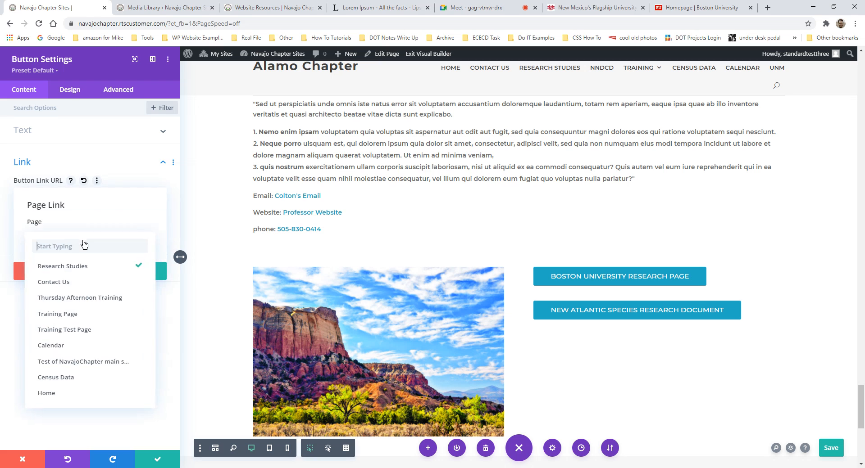
pyautogui.click(63, 268)
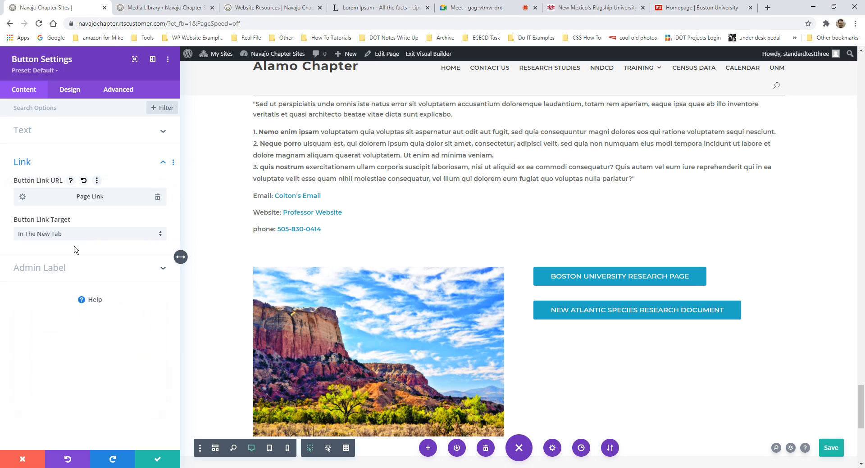
pyautogui.click(158, 198)
pyautogui.click(157, 198)
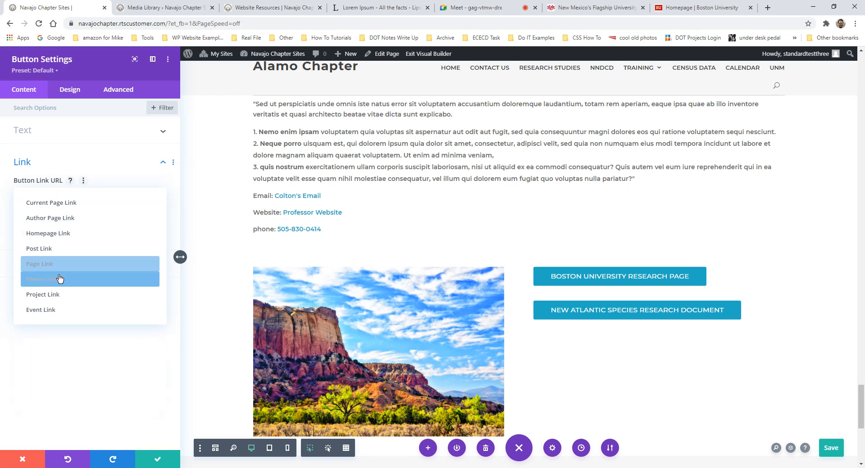
pyautogui.click(56, 279)
pyautogui.click(108, 242)
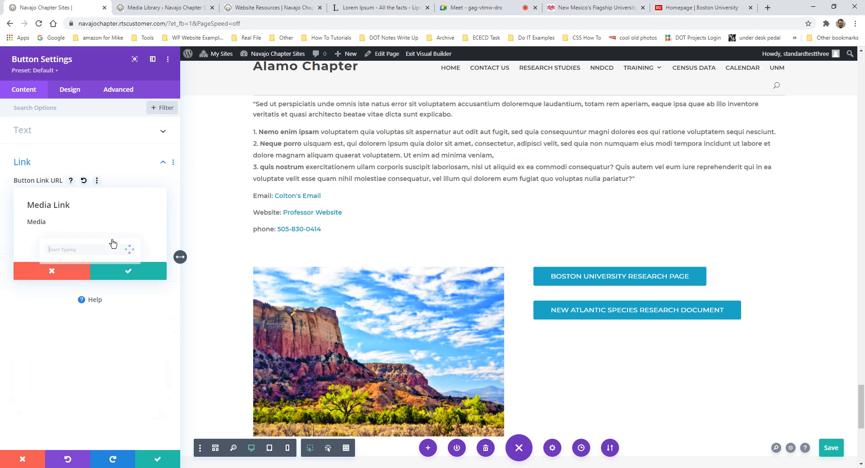
pyautogui.click(99, 212)
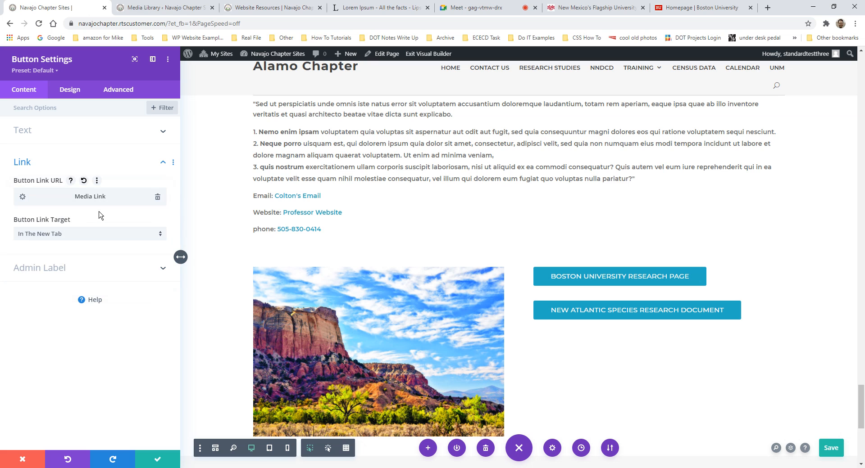
pyautogui.click(157, 197)
pyautogui.click(158, 198)
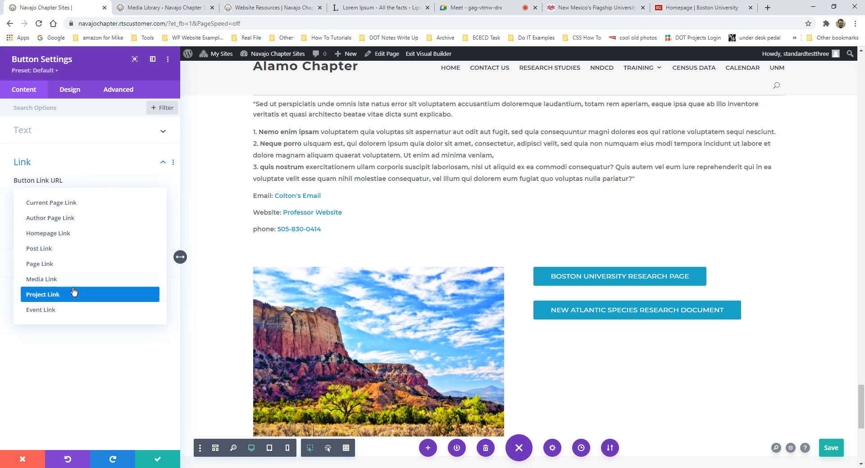
pyautogui.click(49, 280)
pyautogui.click(127, 243)
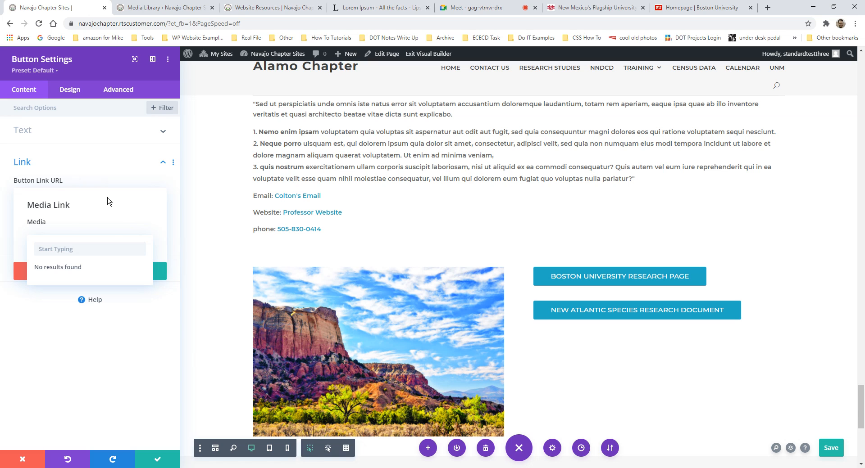
pyautogui.click(115, 224)
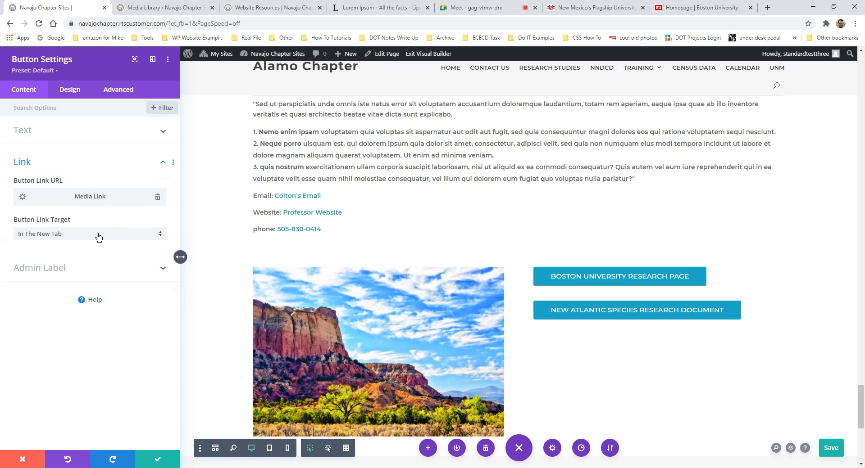
# - Paste the document URL, delete its domain to leave a relative /wp-content/uploads/ path, and save
pyautogui.click(157, 197)
pyautogui.hotkey('ctrl', 'v')
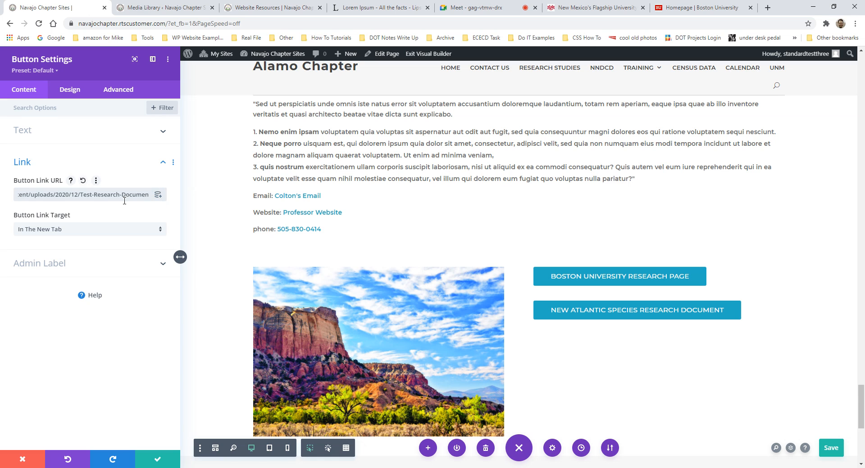
pyautogui.hotkey('ctrl', 'a')
pyautogui.click(106, 197)
pyautogui.moveTo(126, 191); pyautogui.dragTo(17, 191)
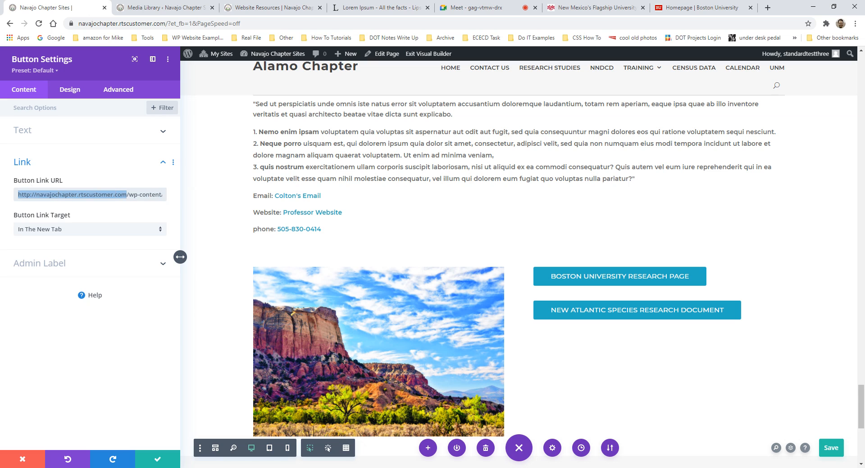
pyautogui.press('BackSpace')
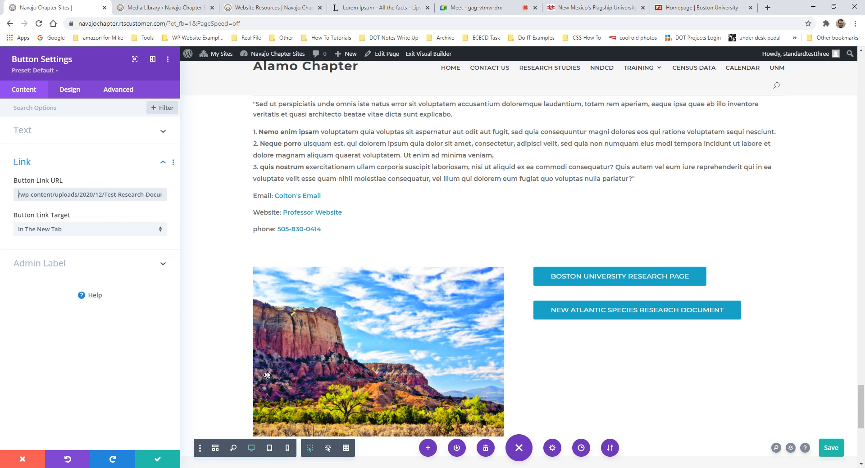
pyautogui.click(158, 458)
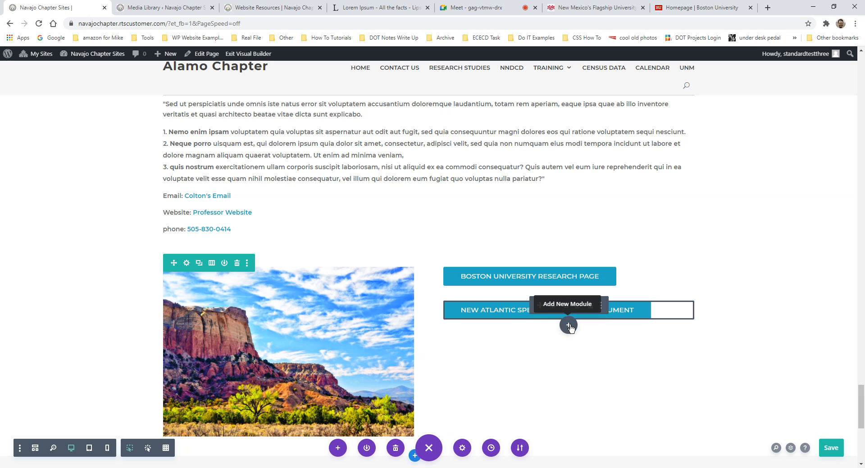
# - Insert a Button module below the two existing buttons and relabel it 'Contact Us'
pyautogui.click(568, 324)
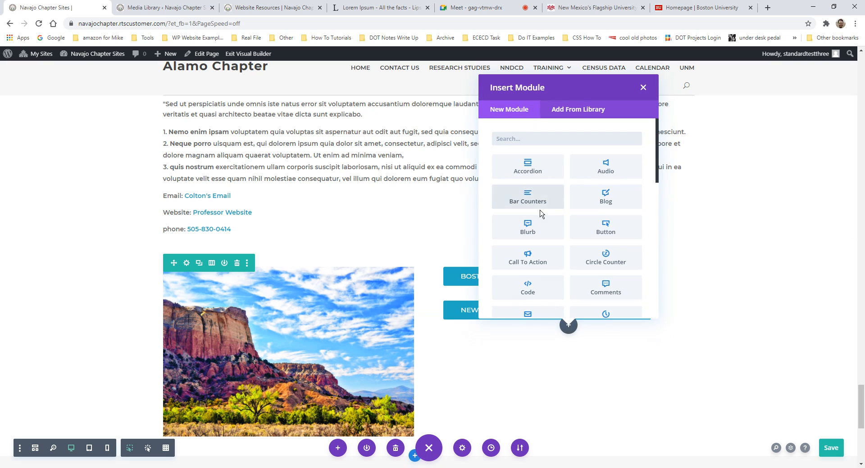
pyautogui.write('button')
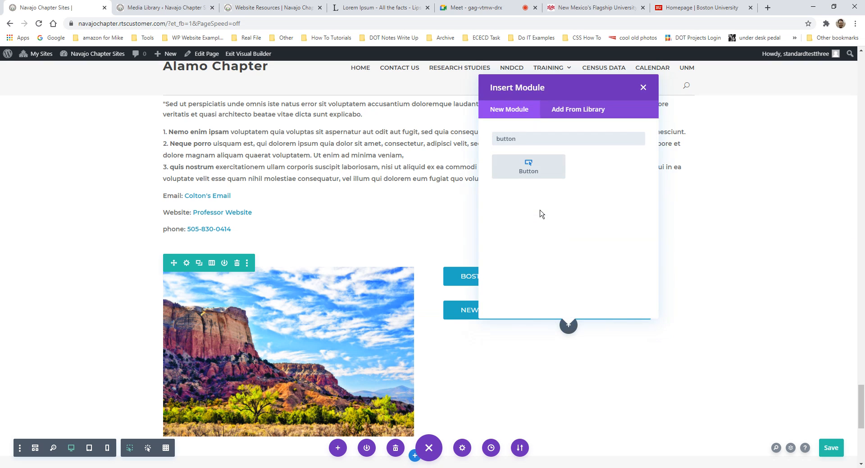
pyautogui.click(531, 175)
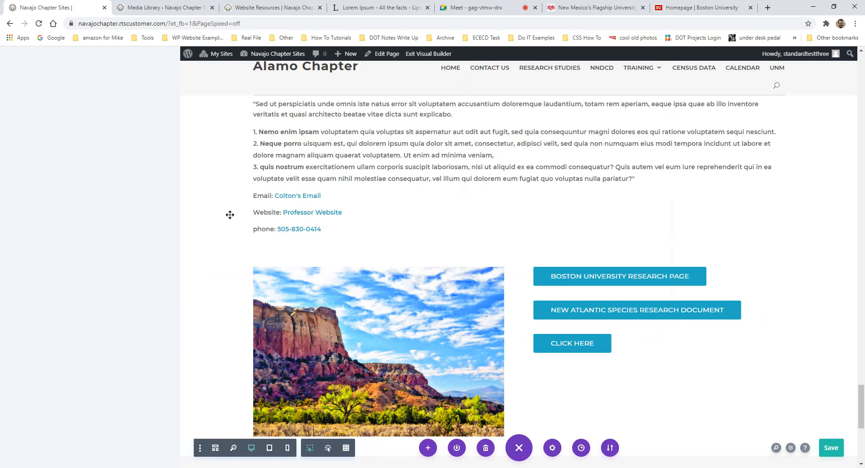
pyautogui.tripleClick(72, 163)
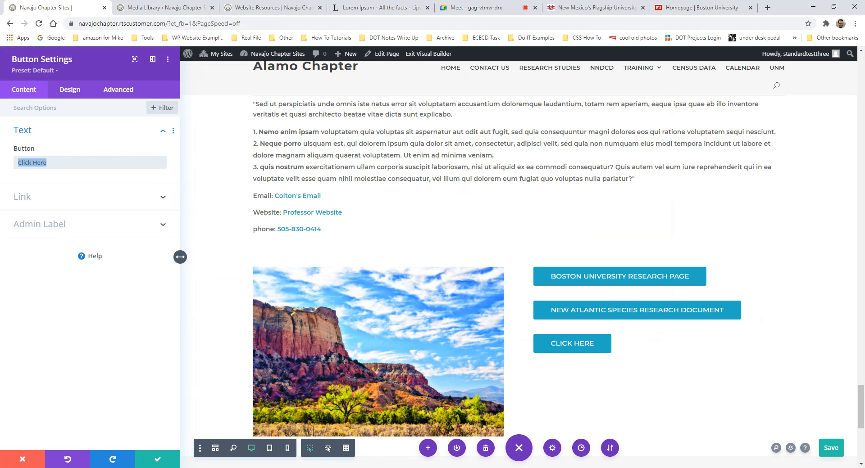
pyautogui.write('Conta')
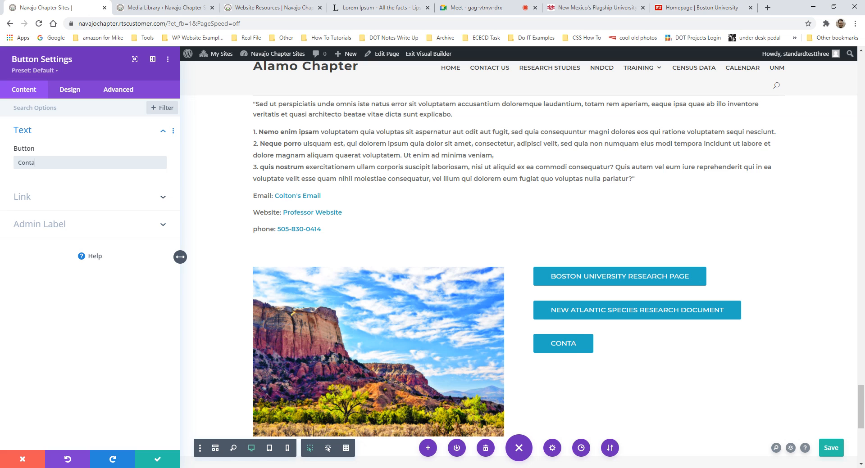
pyautogui.write('ct Us')
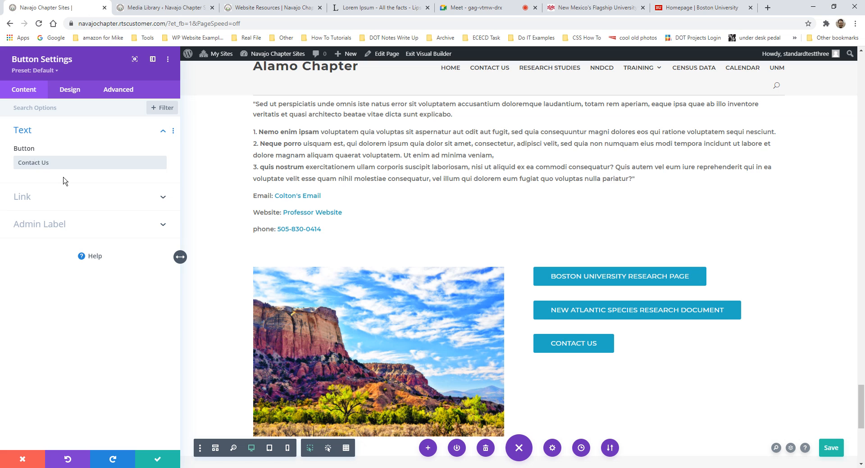
# - Copy the Contact Us page address from the site's menu opened in a new tab
pyautogui.click(65, 195)
pyautogui.scroll(4, 308, 160)
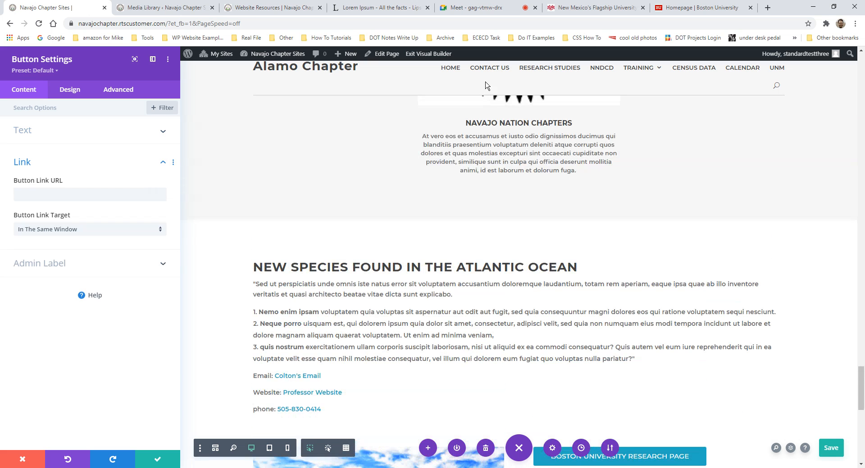
pyautogui.middleClick(484, 71)
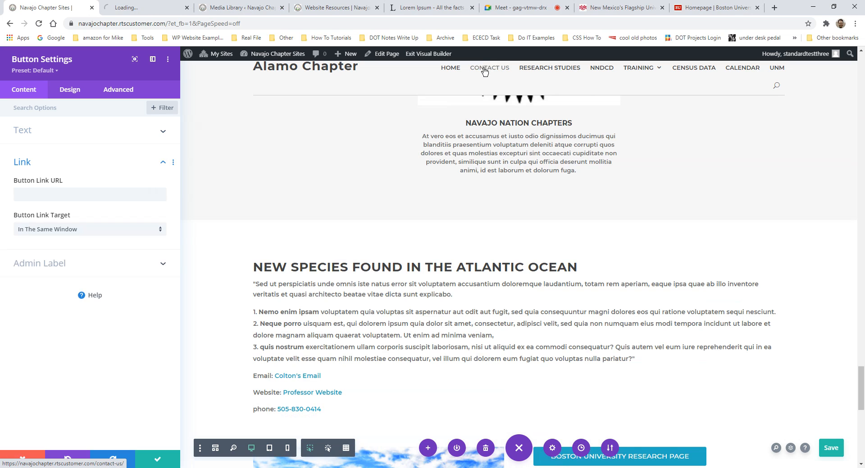
pyautogui.click(144, 8)
pyautogui.moveTo(201, 24); pyautogui.dragTo(75, 23)
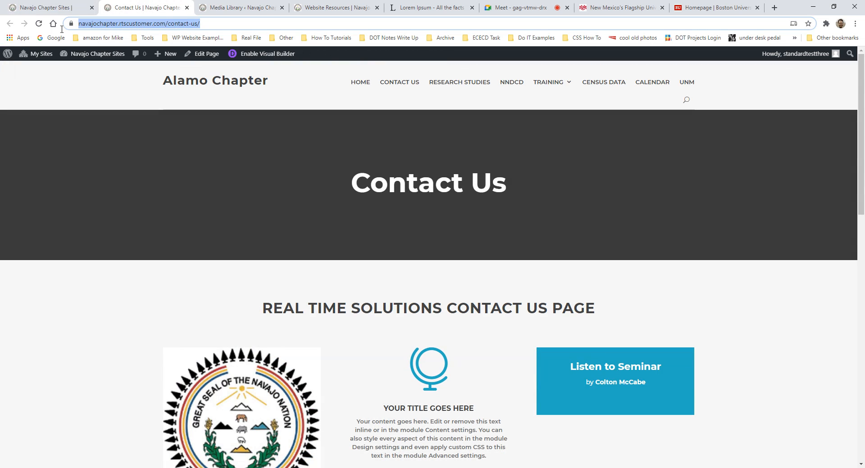
pyautogui.hotkey('ctrl', 'c')
pyautogui.click(45, 8)
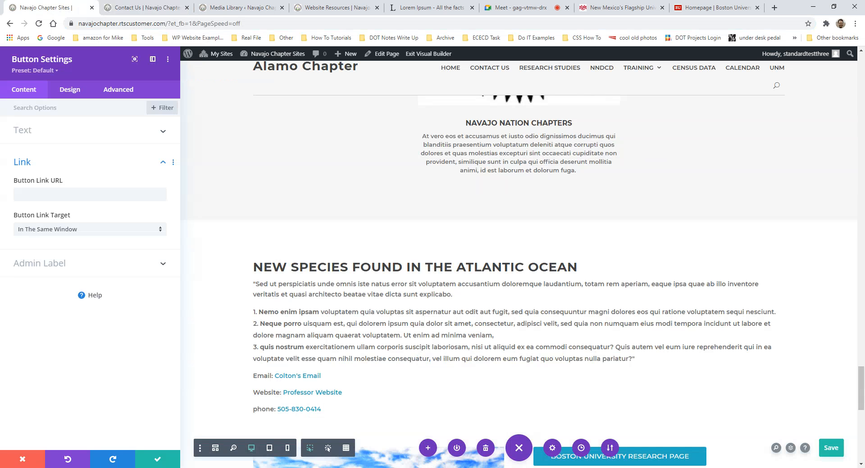
# - Paste the address as the Button Link URL, trim it to /contact-us/, and keep same-window opening
pyautogui.click(77, 194)
pyautogui.hotkey('ctrl', 'v')
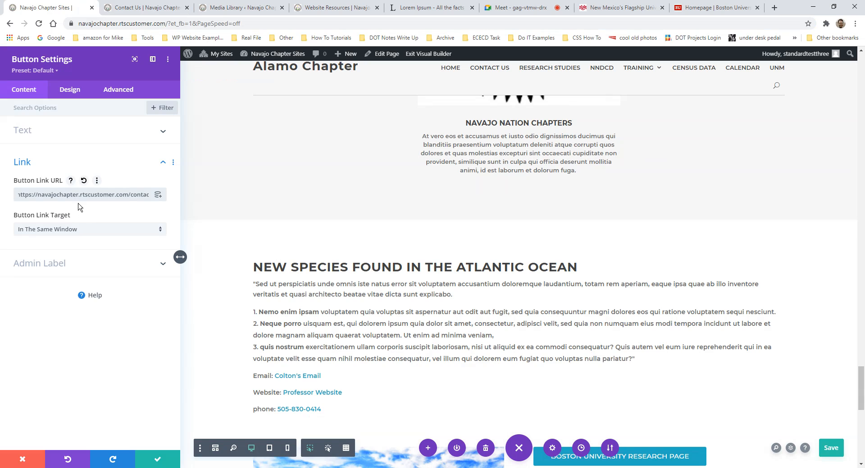
pyautogui.moveTo(72, 196); pyautogui.dragTo(18, 194)
pyautogui.moveTo(129, 194); pyautogui.dragTo(15, 192)
pyautogui.click(131, 194)
pyautogui.press('BackSpace')
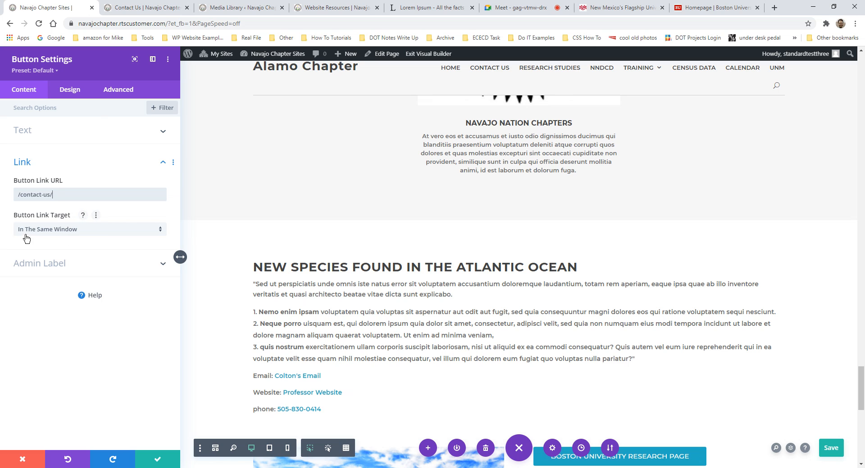
pyautogui.click(62, 232)
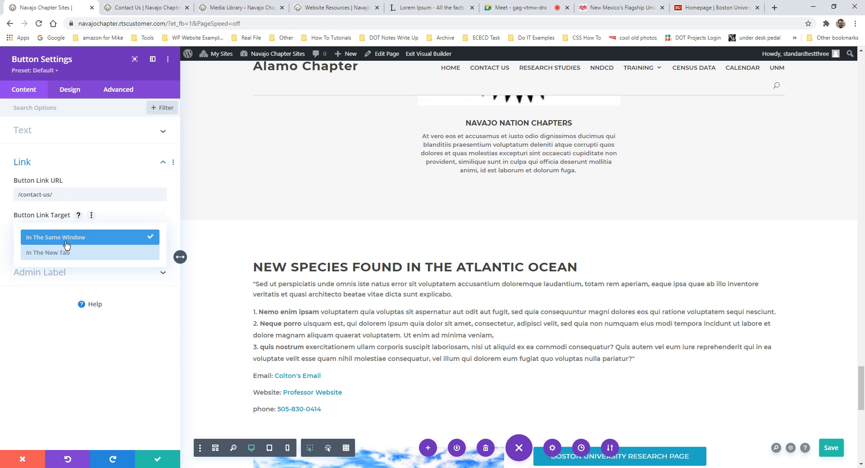
pyautogui.click(65, 238)
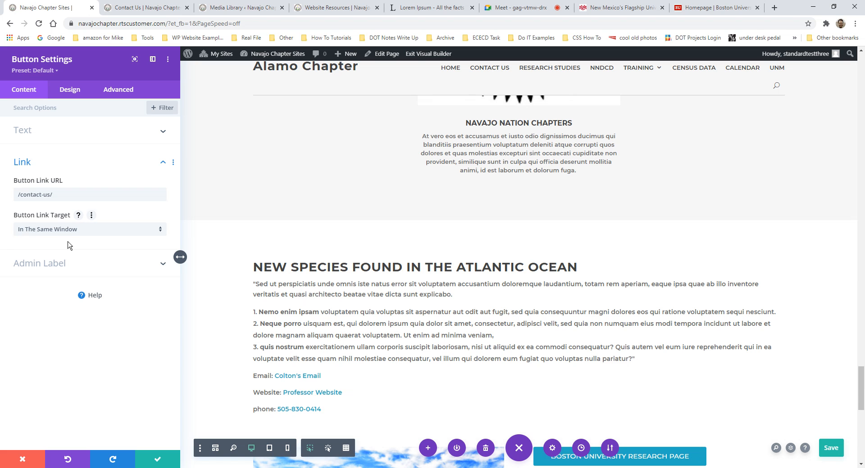
pyautogui.scroll(-5, 415, 322)
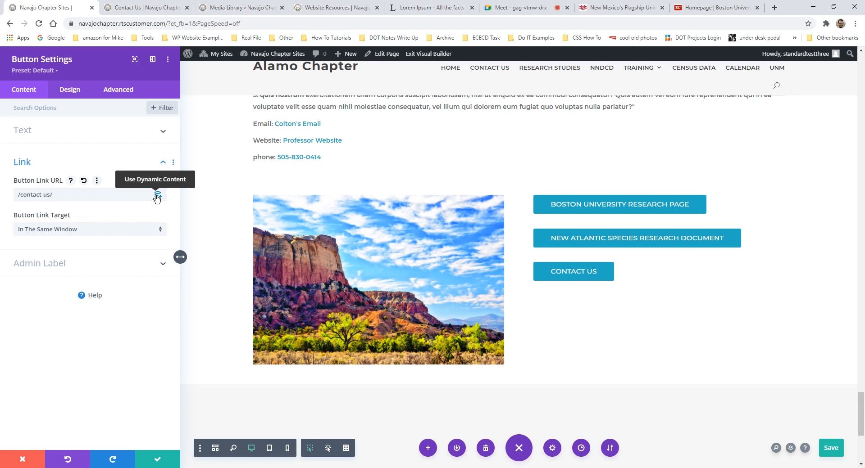
# - Set the Button Link URL to dynamic content using Page Link to the Contact Us page
pyautogui.click(157, 197)
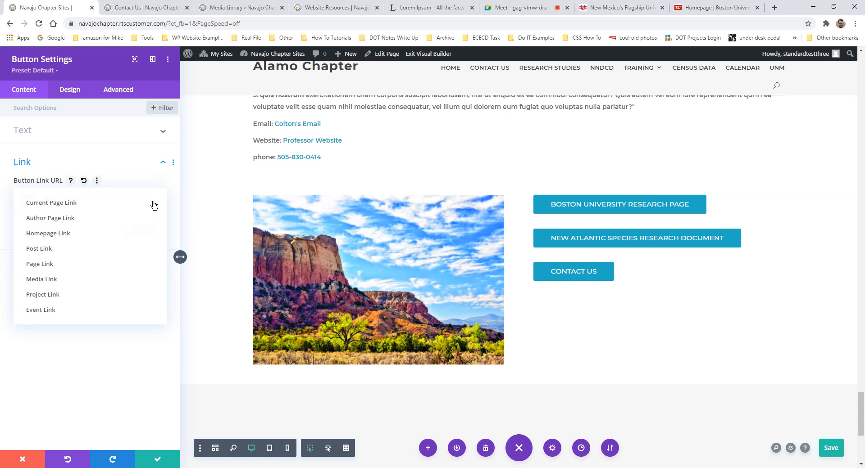
pyautogui.click(42, 266)
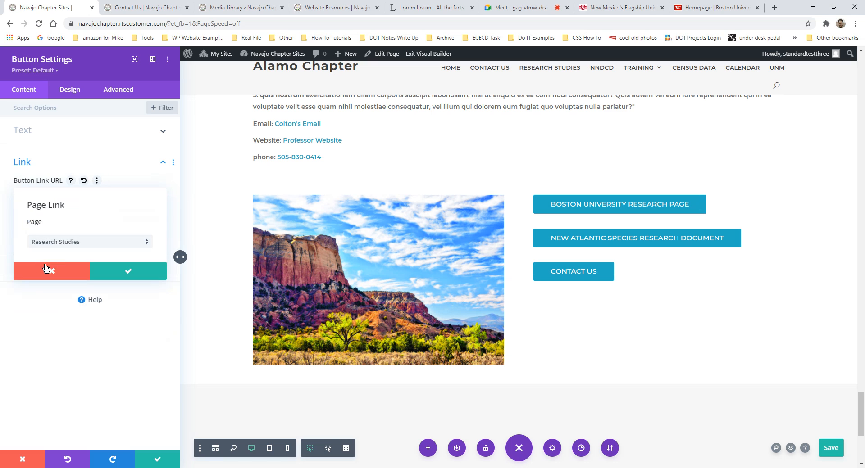
pyautogui.click(91, 243)
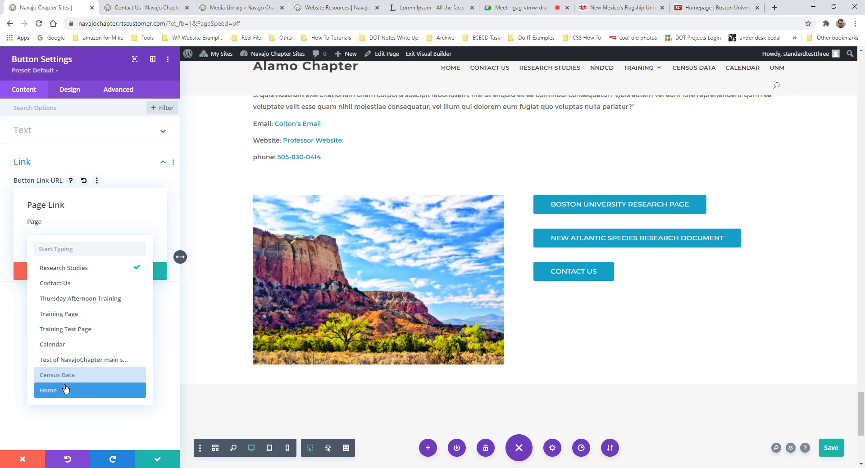
pyautogui.click(63, 285)
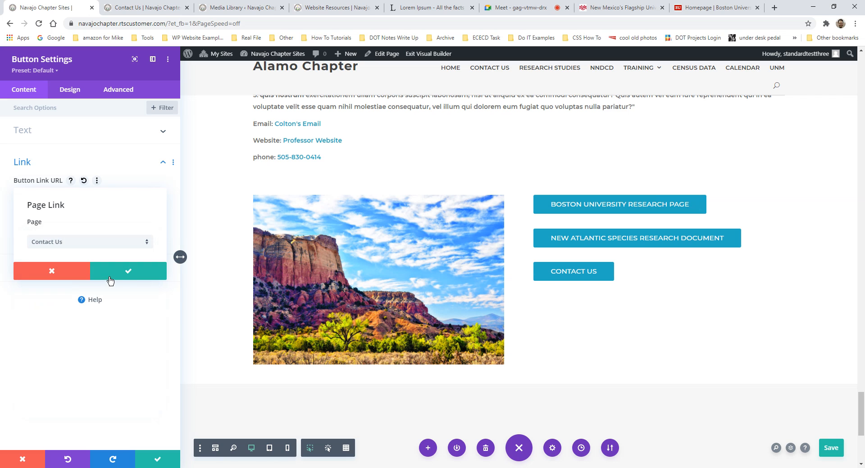
pyautogui.click(128, 275)
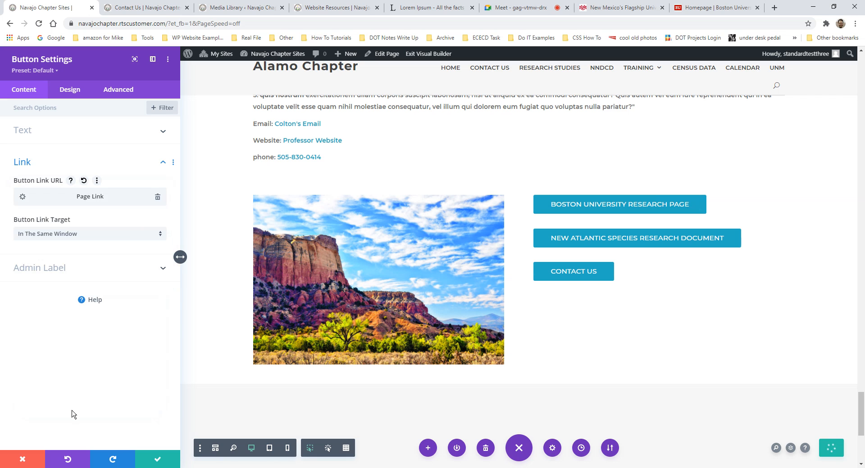
# - Recheck the Contact Us page link settings, then save and close the button settings
pyautogui.click(22, 198)
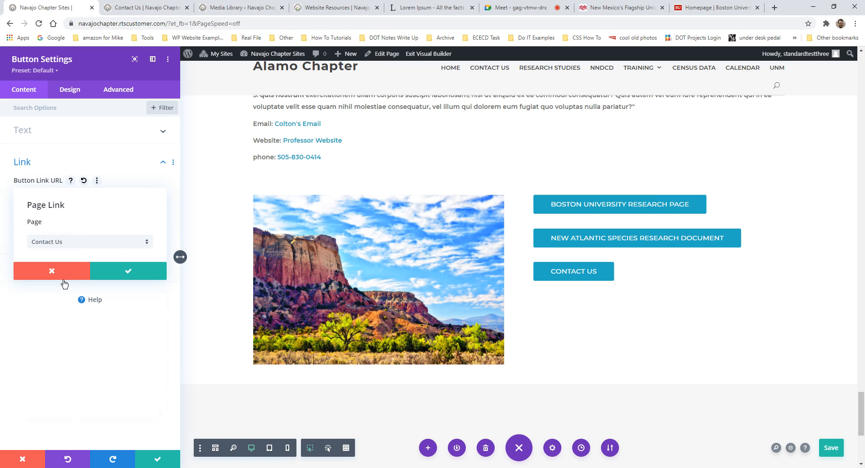
pyautogui.click(48, 271)
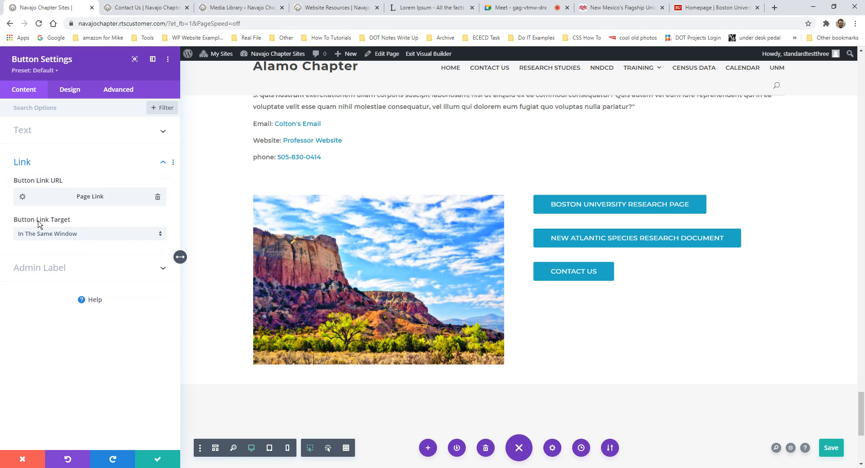
pyautogui.click(23, 199)
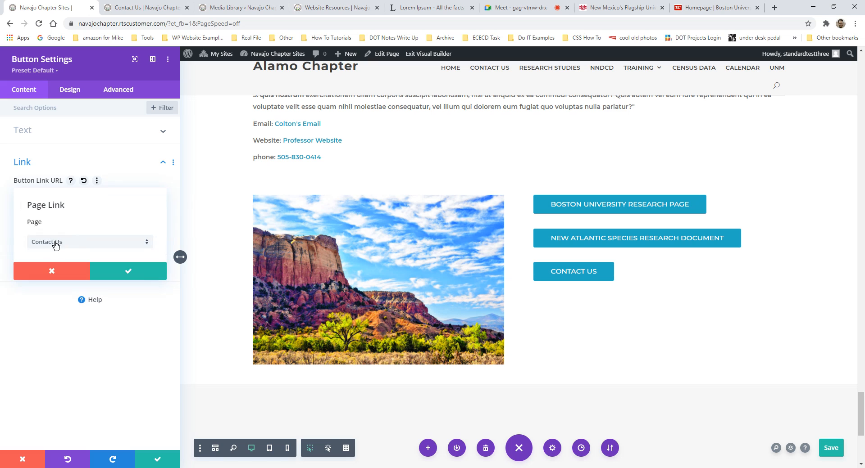
pyautogui.click(124, 274)
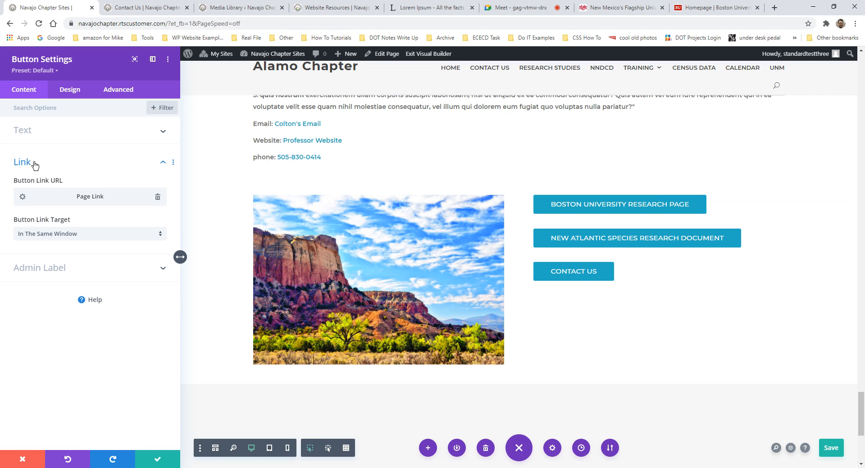
pyautogui.click(155, 461)
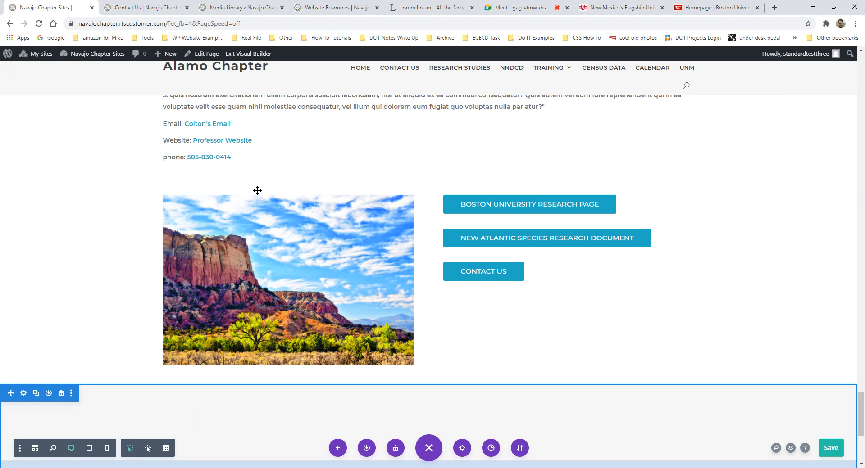
pyautogui.click(272, 221)
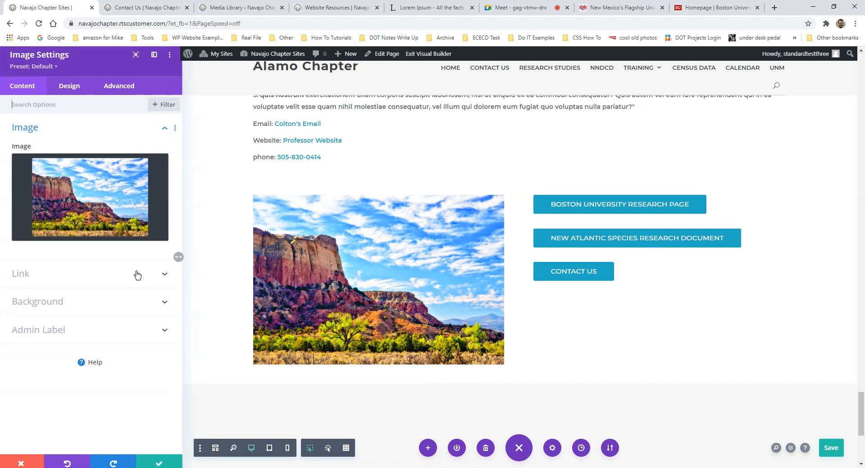
pyautogui.click(21, 283)
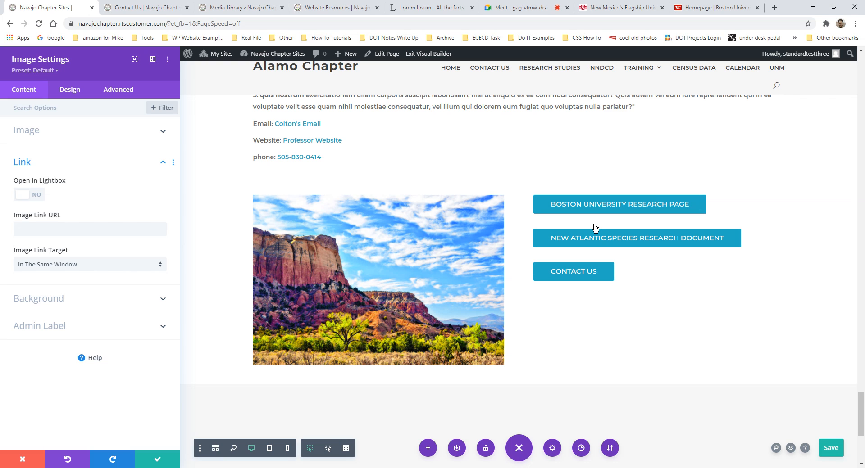
pyautogui.click(36, 195)
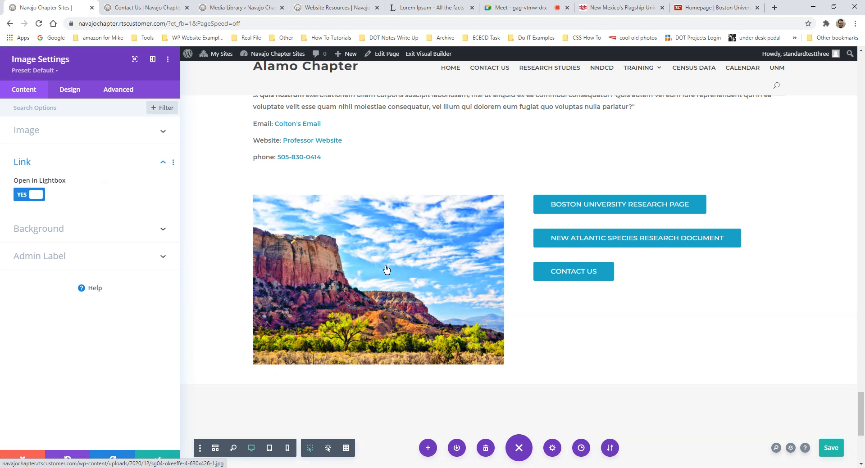
pyautogui.click(23, 195)
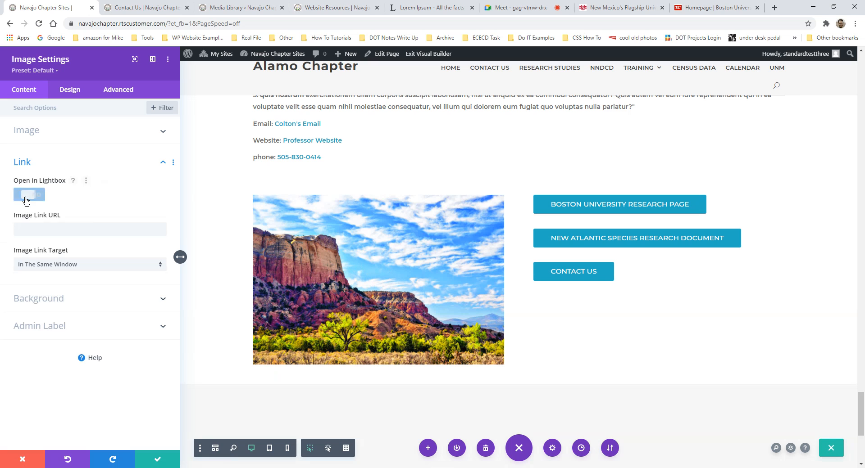
pyautogui.click(42, 163)
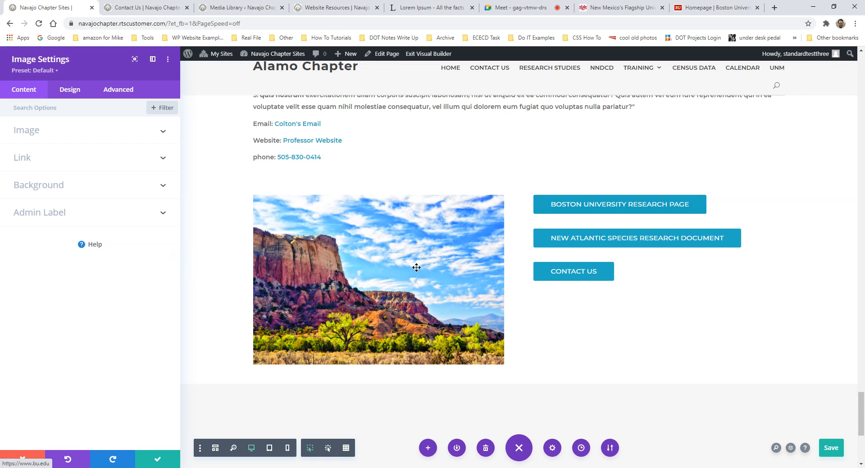
pyautogui.scroll(1, 393, 295)
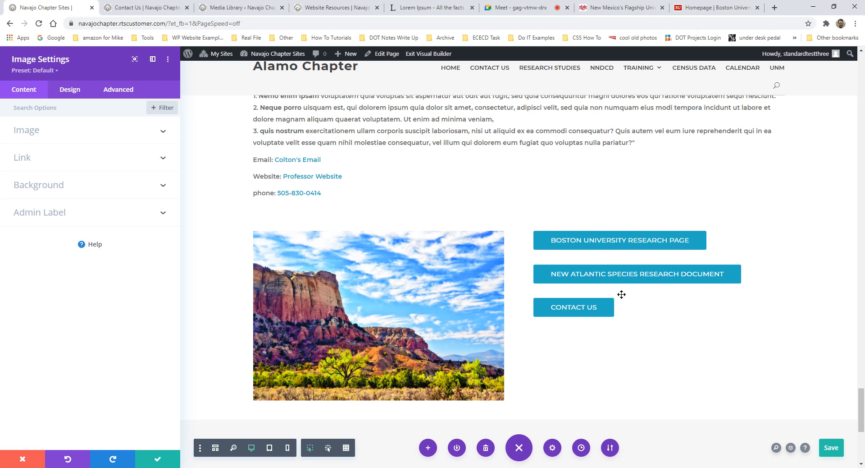
pyautogui.click(38, 161)
pyautogui.click(39, 163)
pyautogui.click(158, 459)
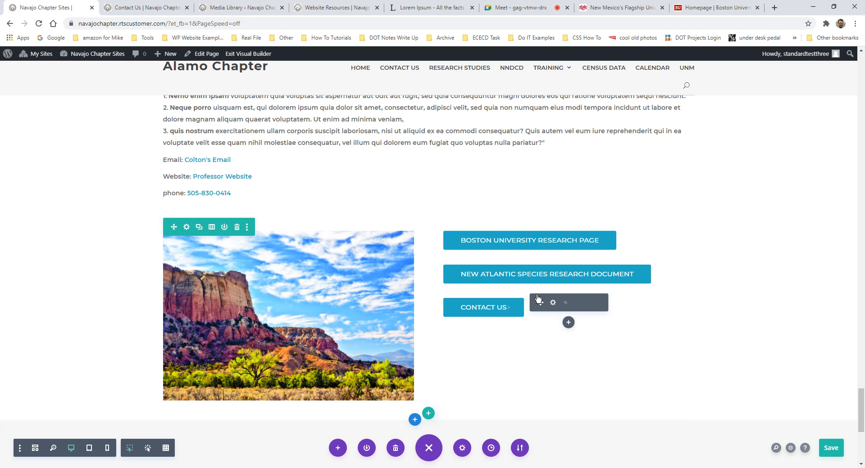
pyautogui.scroll(1, 495, 324)
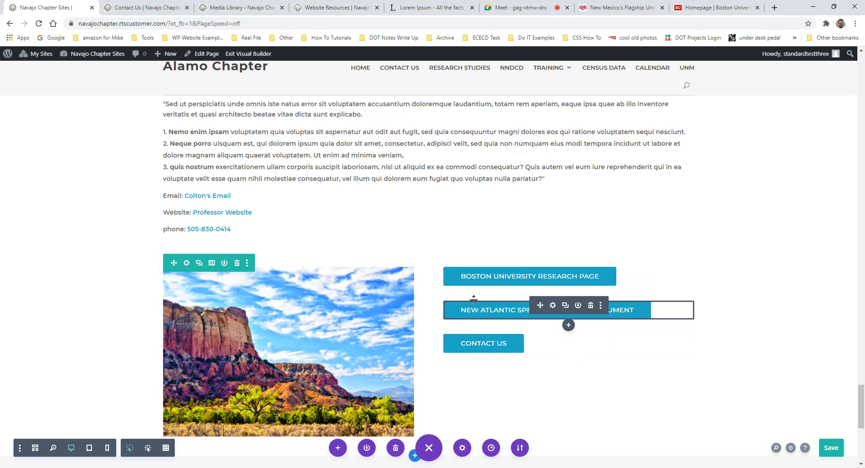
pyautogui.scroll(1, 460, 224)
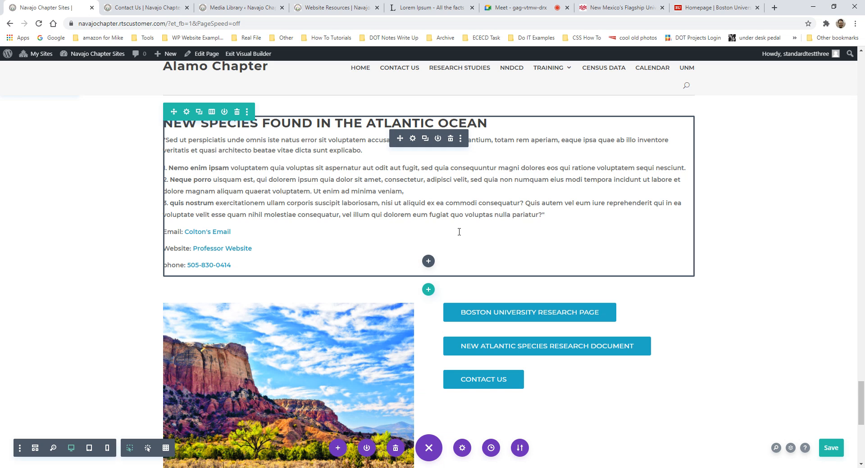
pyautogui.scroll(-4, 403, 232)
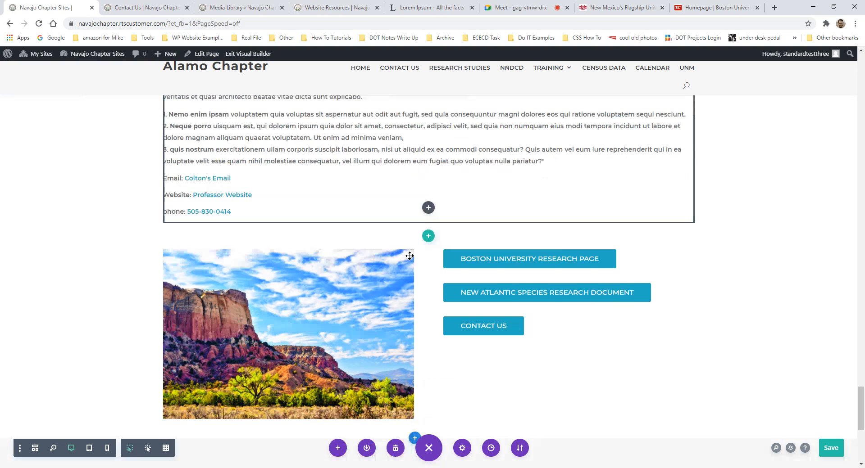
pyautogui.scroll(2, 439, 271)
pyautogui.scroll(15, 438, 271)
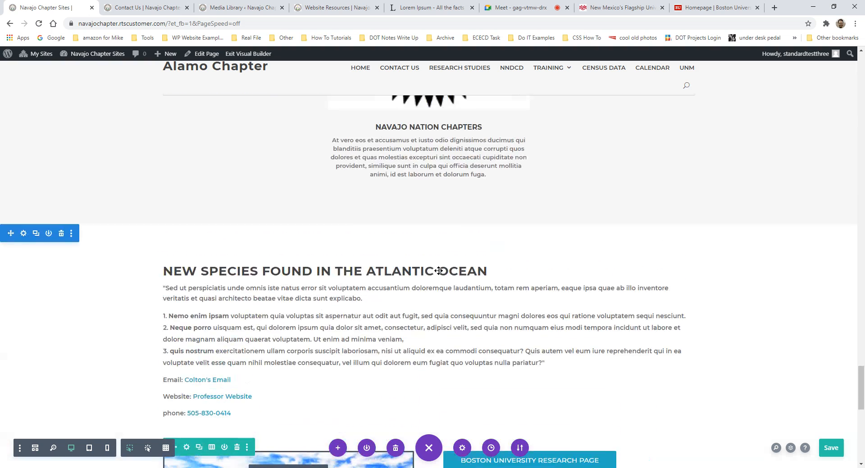
pyautogui.scroll(3, 579, 301)
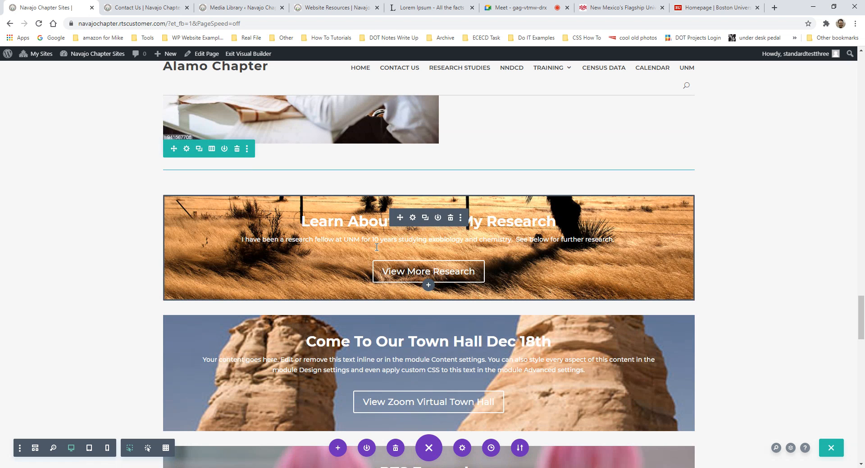
pyautogui.scroll(-3, 396, 252)
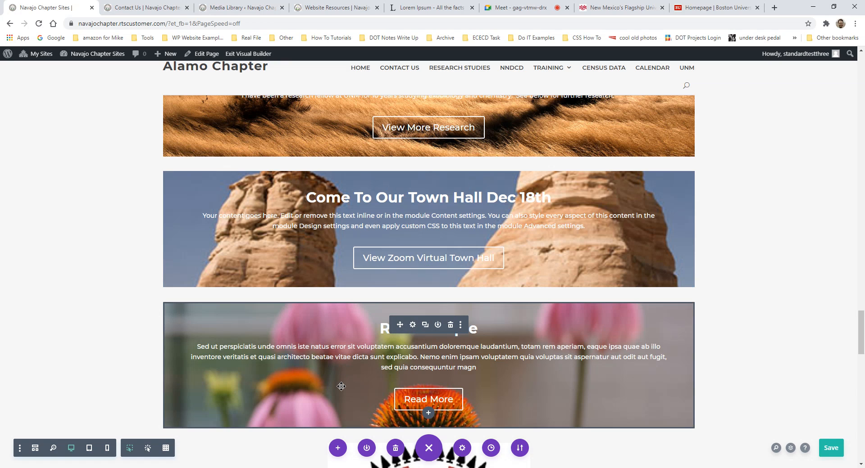
pyautogui.scroll(2, 341, 386)
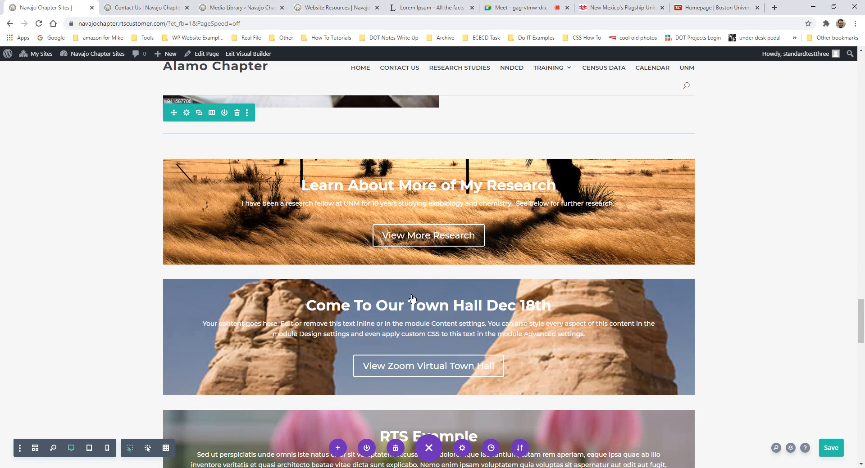
pyautogui.scroll(1, 343, 346)
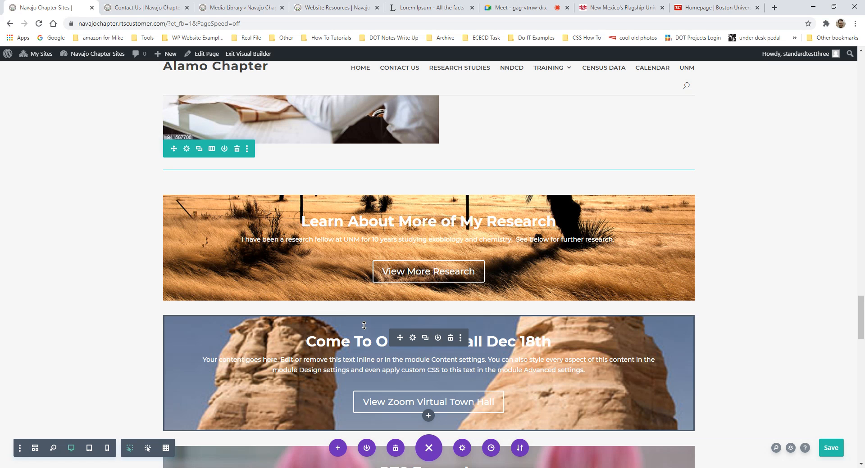
pyautogui.scroll(-12, 374, 352)
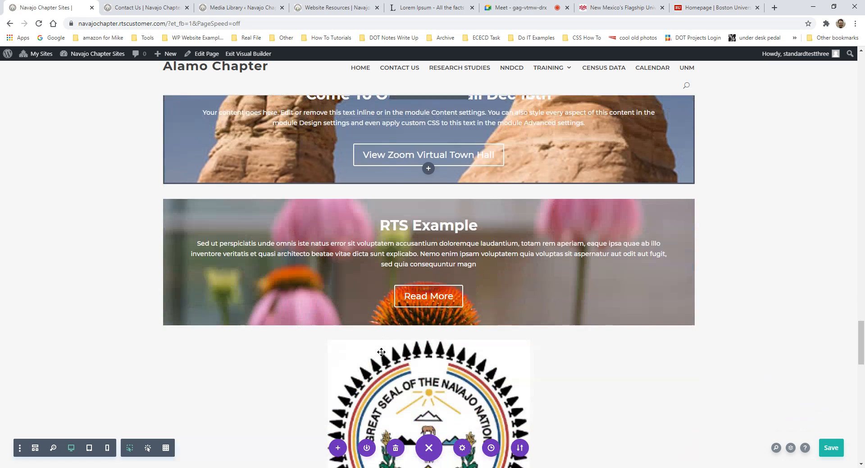
pyautogui.scroll(-6, 406, 360)
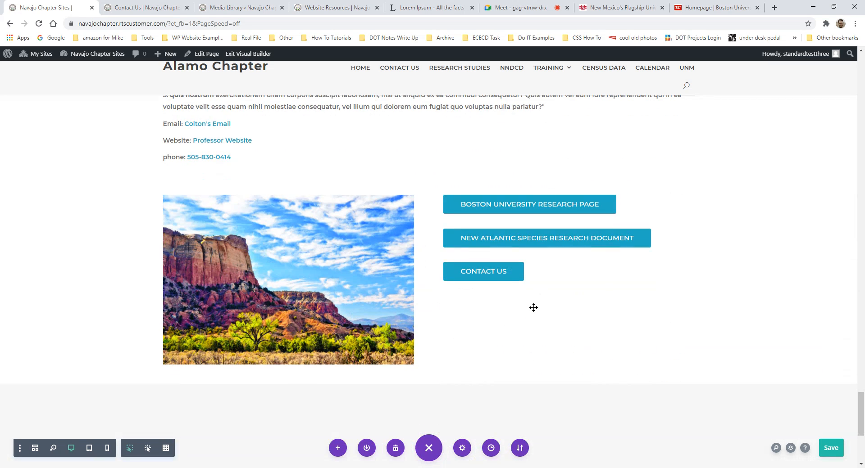
pyautogui.scroll(15, 469, 330)
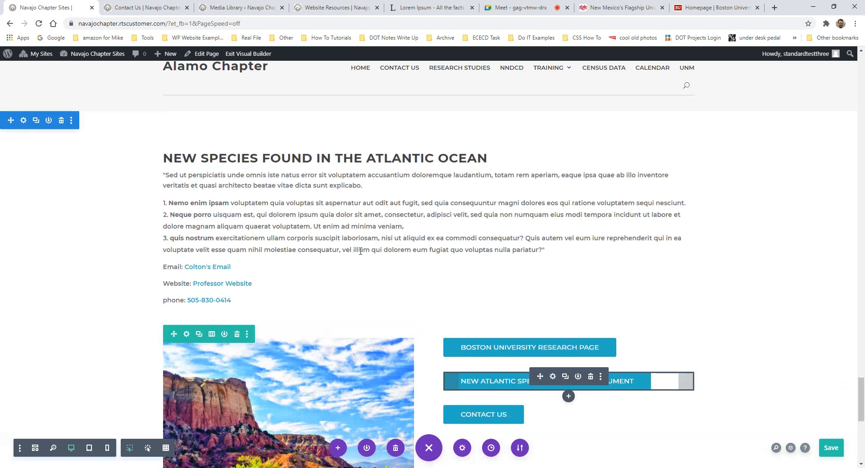
pyautogui.scroll(5, 469, 331)
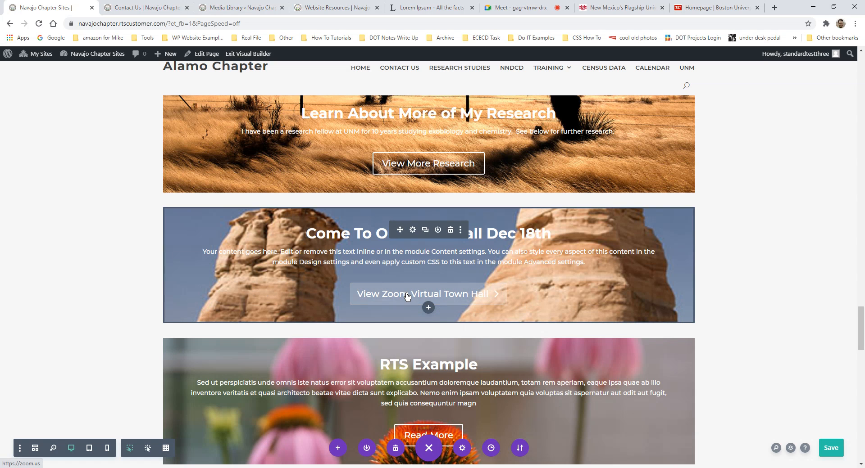
pyautogui.scroll(-14, 393, 265)
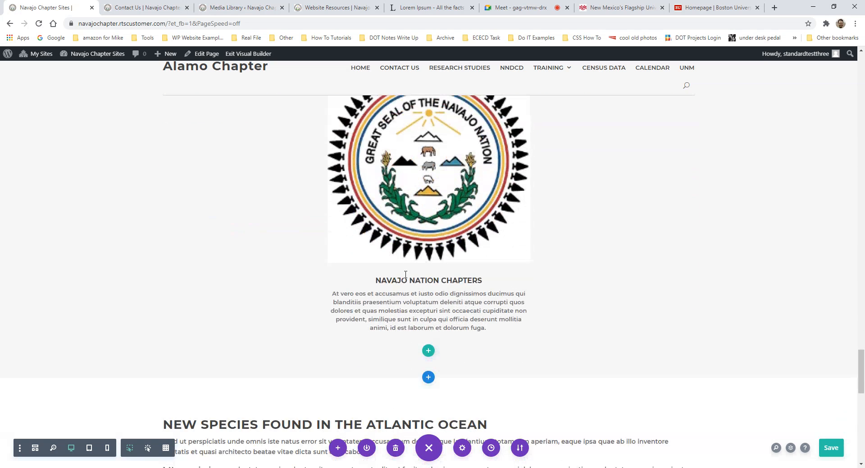
pyautogui.scroll(-4, 403, 277)
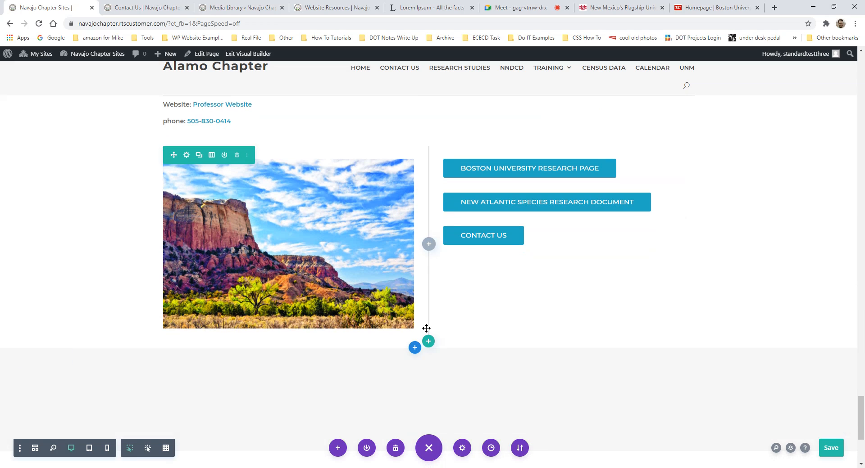
# - Insert a Call To Action module into the empty row below the landscape image and buttons
pyautogui.click(427, 343)
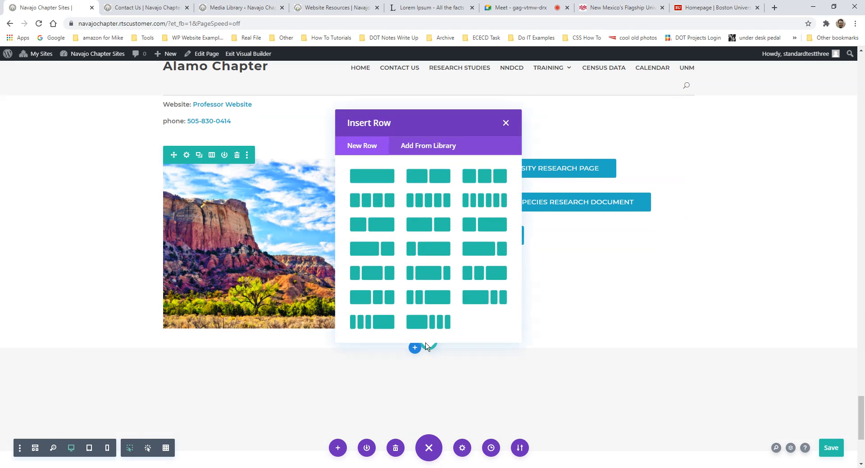
pyautogui.click(378, 174)
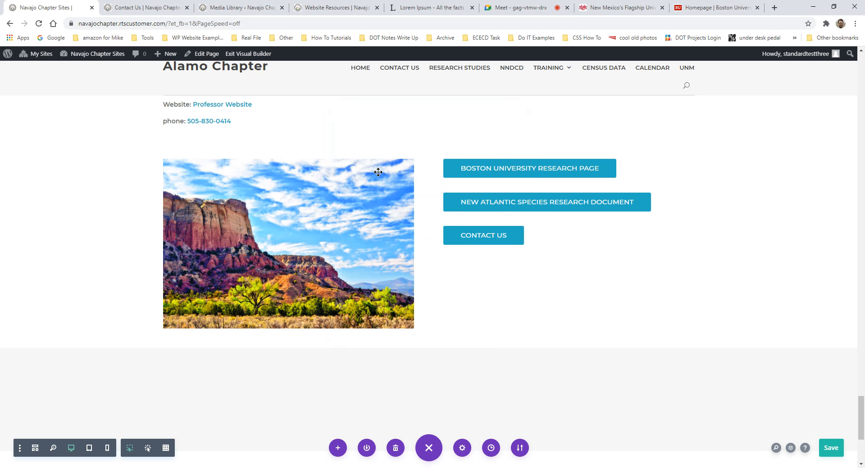
pyautogui.click(387, 270)
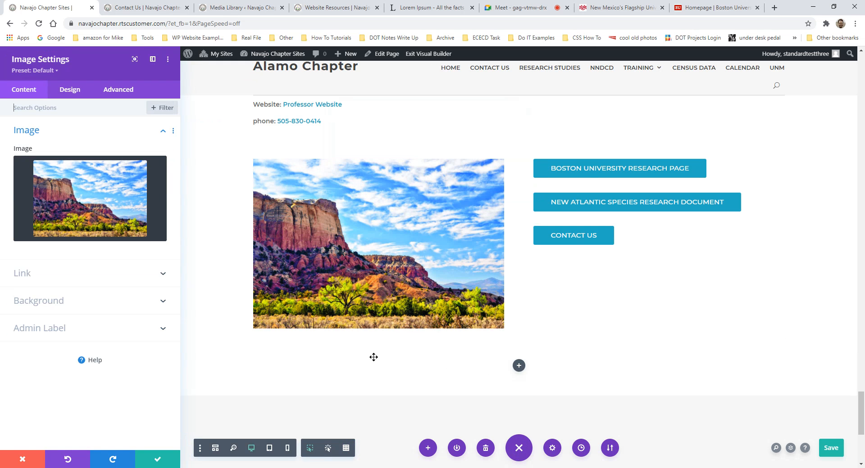
pyautogui.click(37, 458)
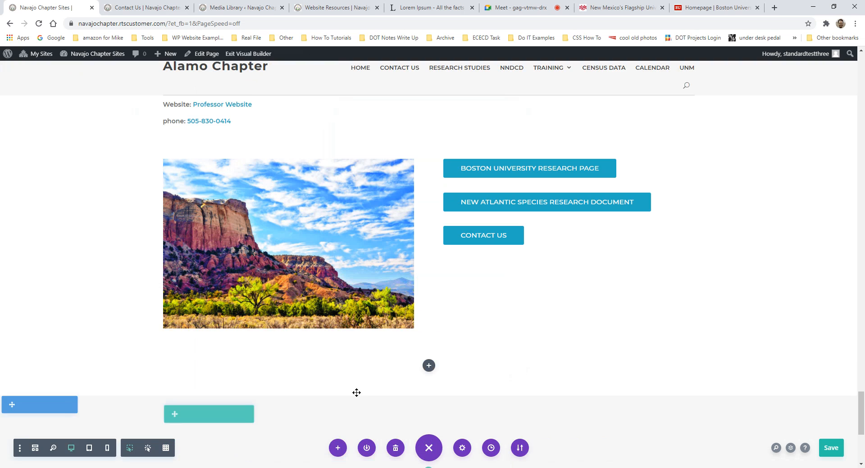
pyautogui.click(430, 366)
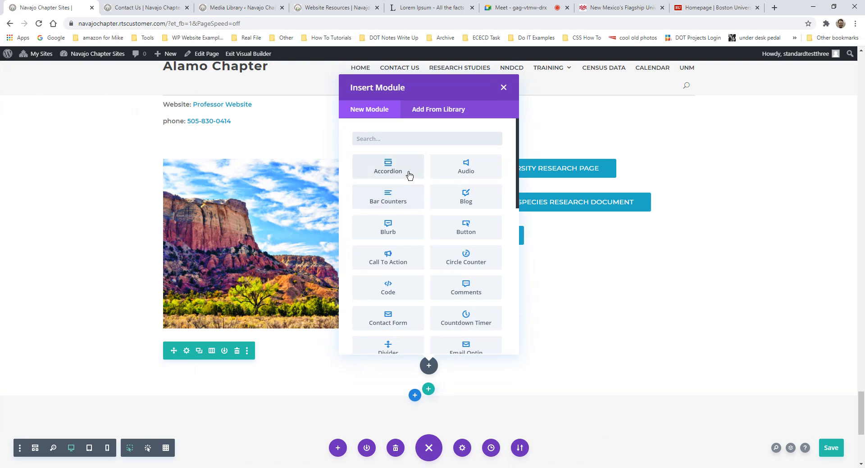
pyautogui.write('call')
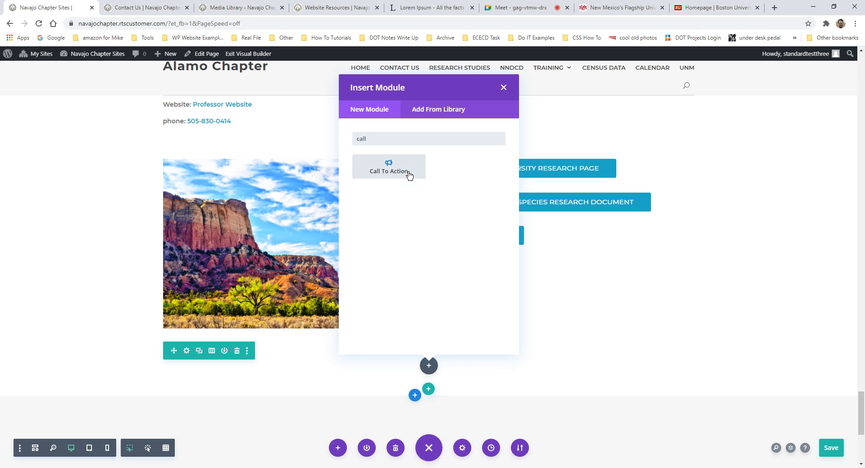
pyautogui.click(408, 174)
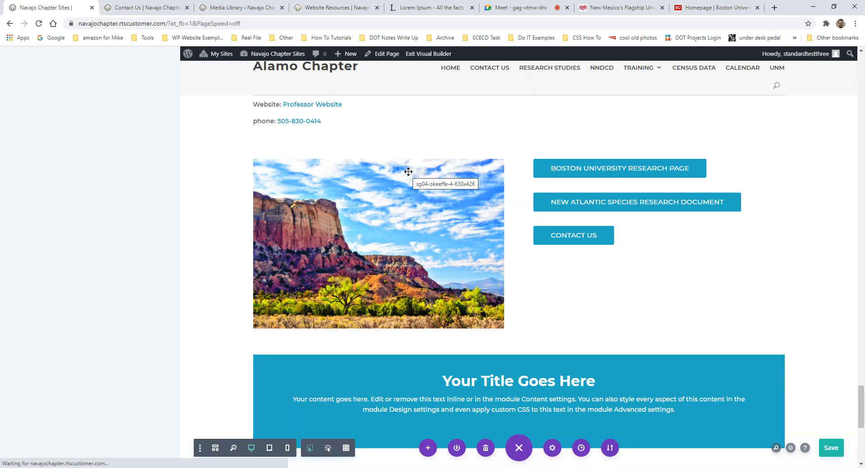
# - Replace the Call To Action placeholder title with 'Real Time Solution'
pyautogui.scroll(-2, 535, 276)
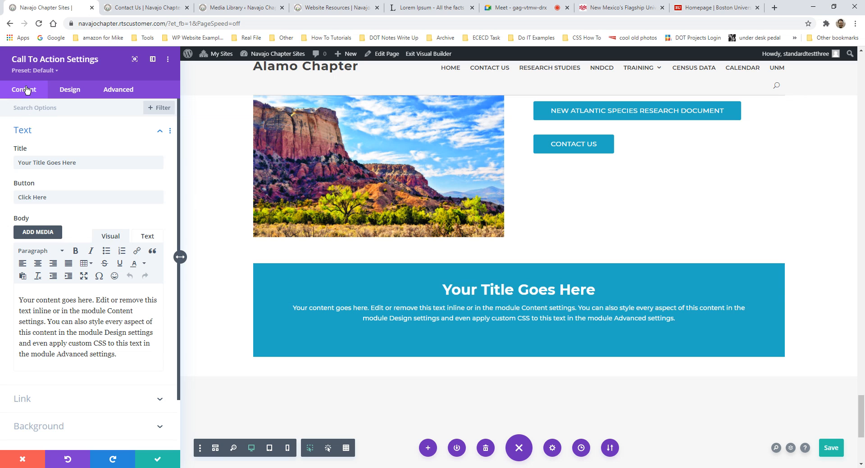
pyautogui.tripleClick(60, 196)
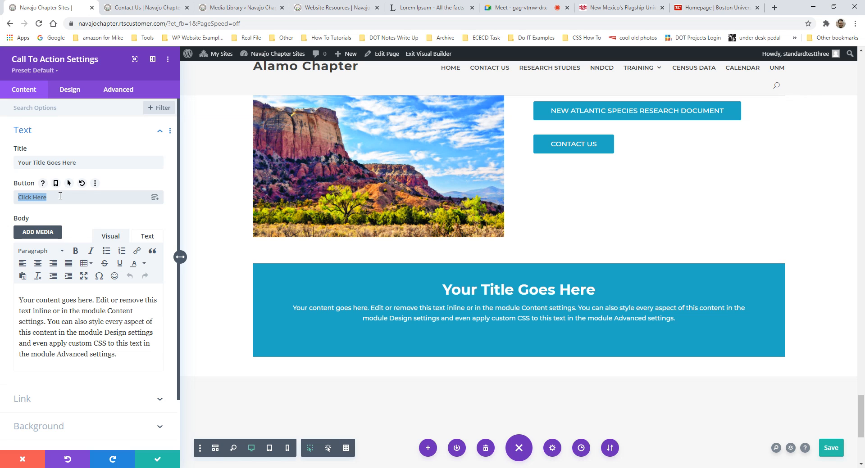
pyautogui.tripleClick(58, 158)
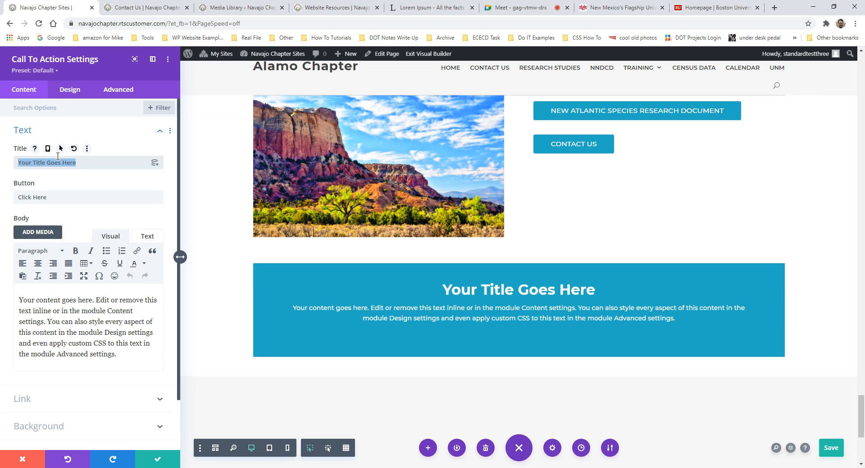
pyautogui.write('Rea')
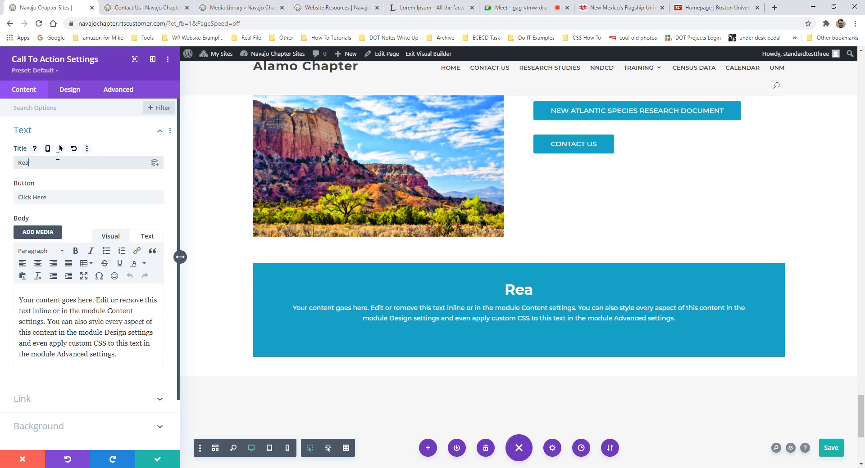
pyautogui.write('l Time Solution')
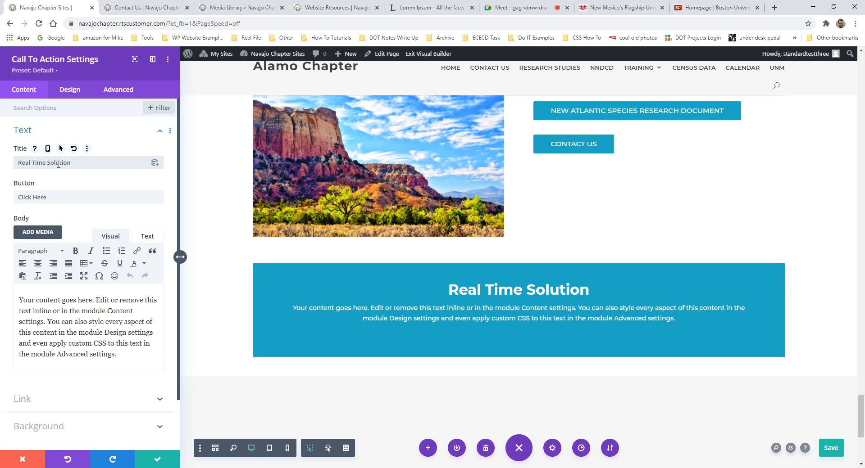
pyautogui.moveTo(111, 354); pyautogui.dragTo(19, 299)
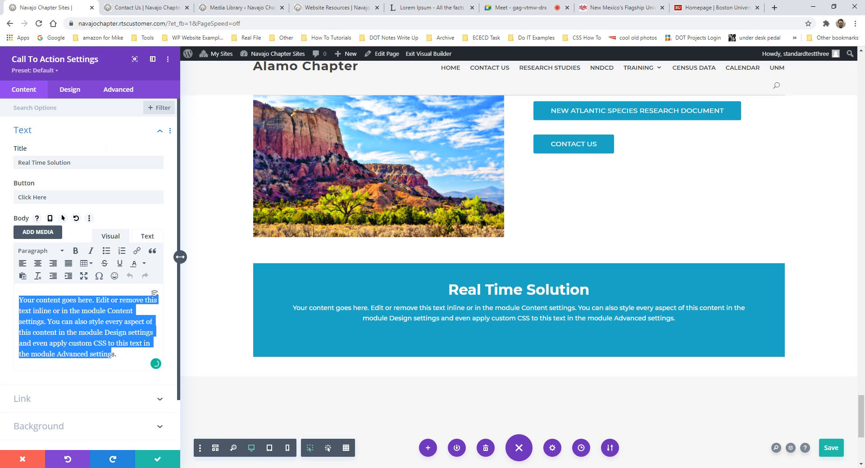
# - Replace the body placeholder with 'Real Time Solutions is a Website and Software Development Company here in Albuquerque New Mexico.'
pyautogui.click(75, 331)
pyautogui.moveTo(116, 354); pyautogui.dragTo(19, 300)
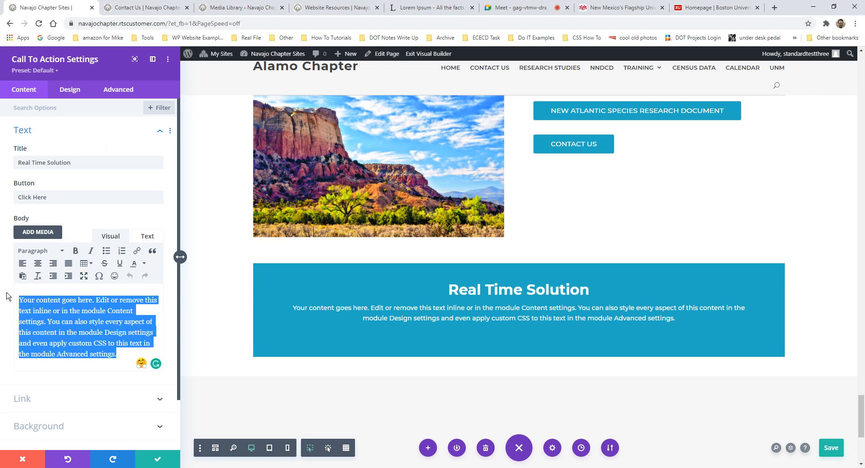
pyautogui.press('Delete')
pyautogui.write('Real Ti')
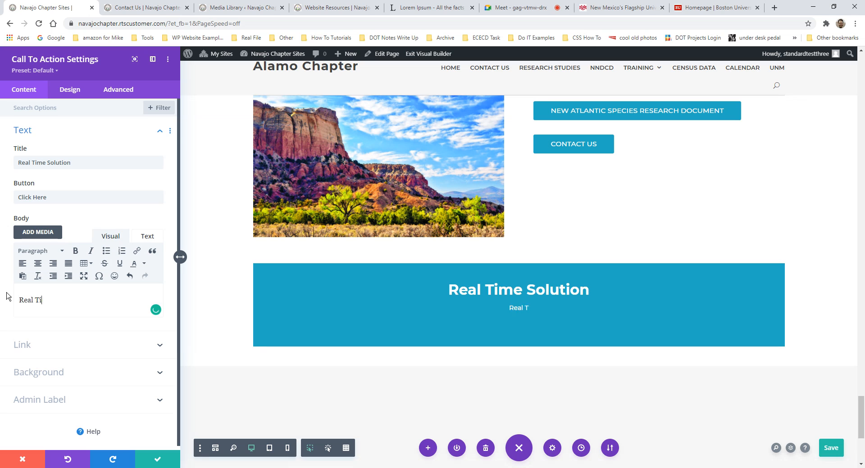
pyautogui.write('me Solutions is a ')
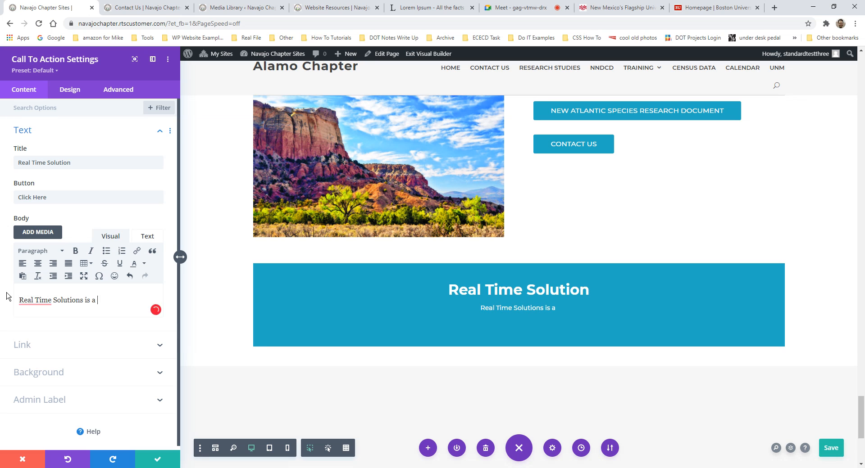
pyautogui.write('Webs')
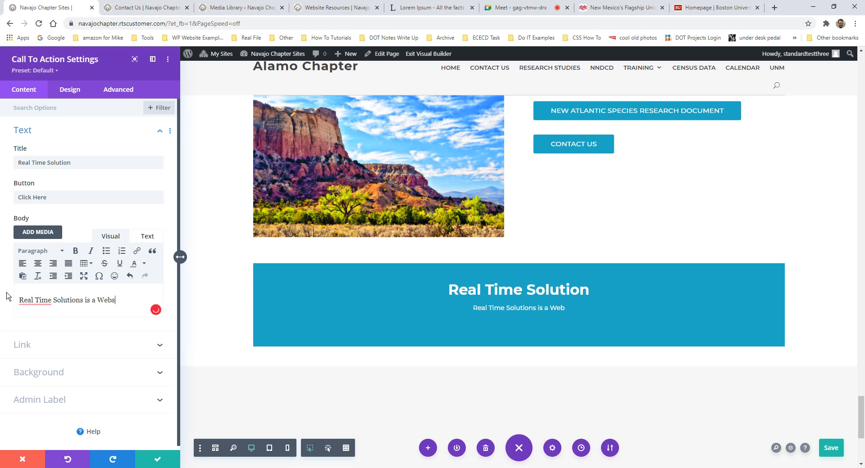
pyautogui.write('ite and Software ')
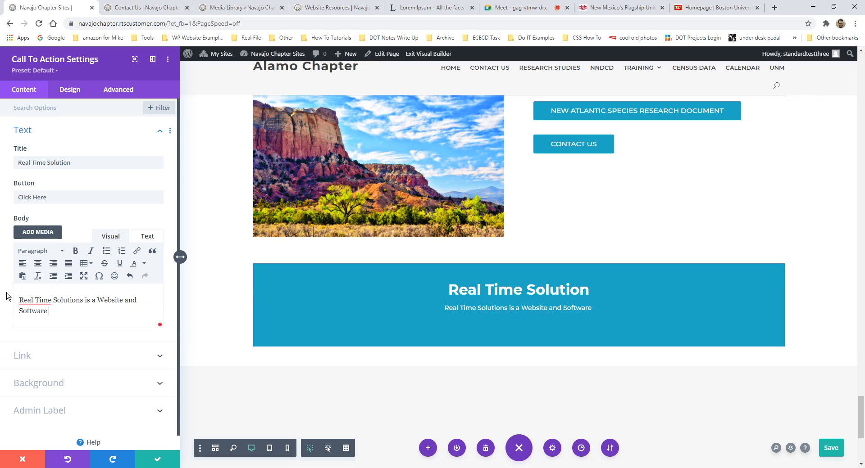
pyautogui.write('De')
pyautogui.press('BackSpace')
pyautogui.write('Development ')
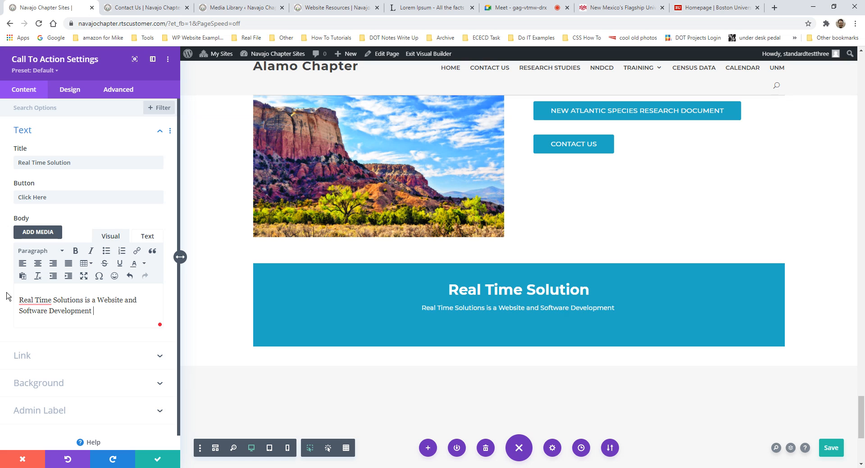
pyautogui.write('Company here i')
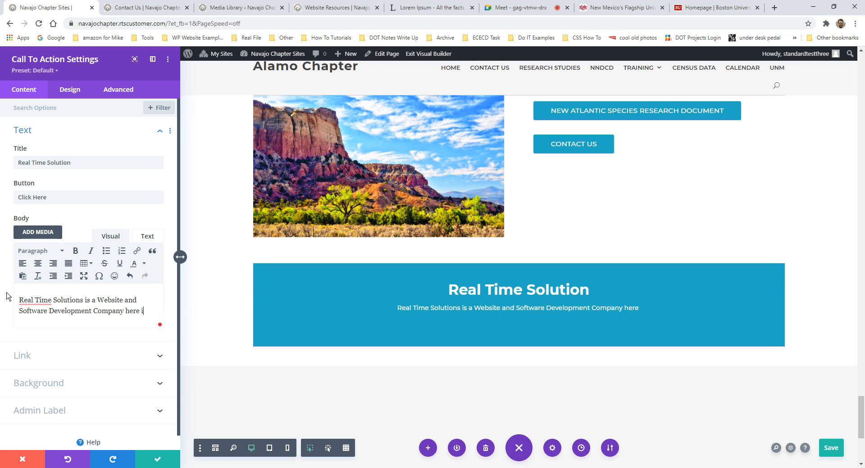
pyautogui.write('n Albuquerque New ')
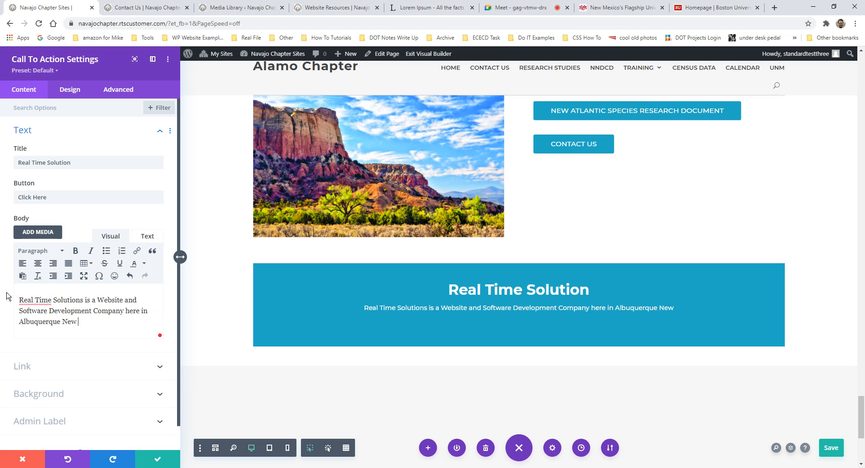
pyautogui.write('Mexico.')
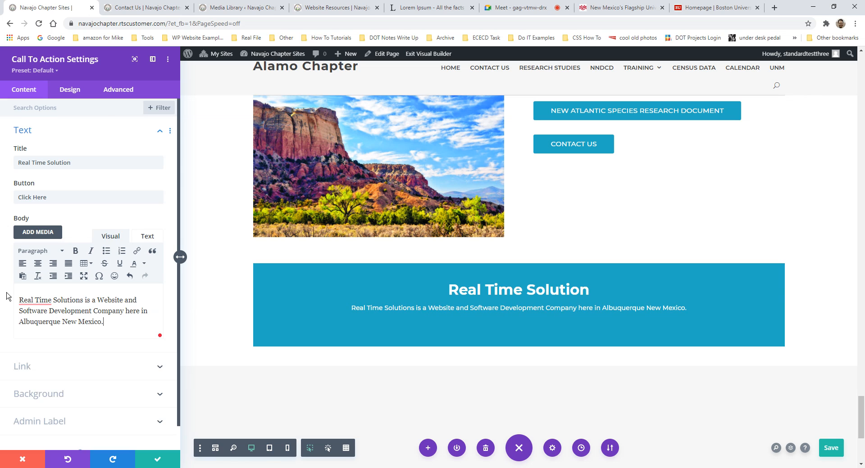
# - Format the new body text as Heading 6
pyautogui.moveTo(115, 321); pyautogui.dragTo(16, 297)
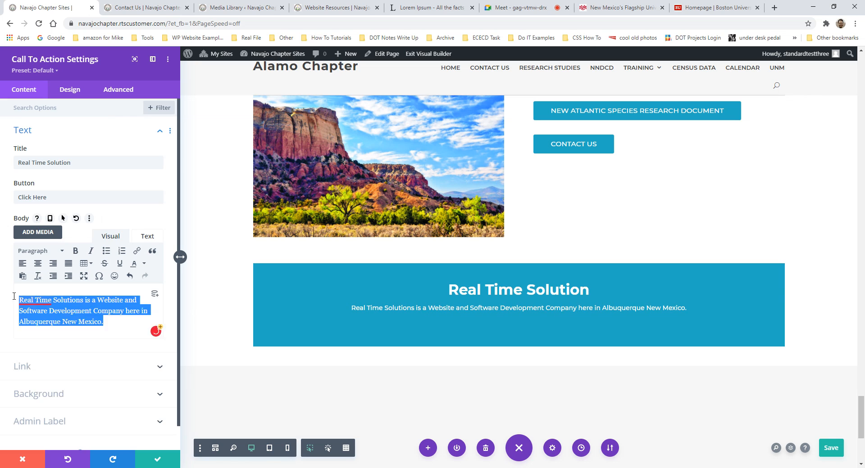
pyautogui.click(38, 251)
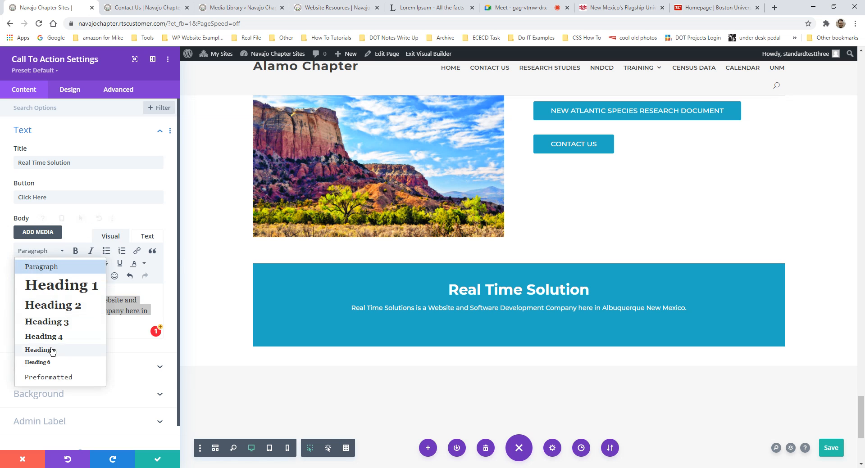
pyautogui.click(48, 349)
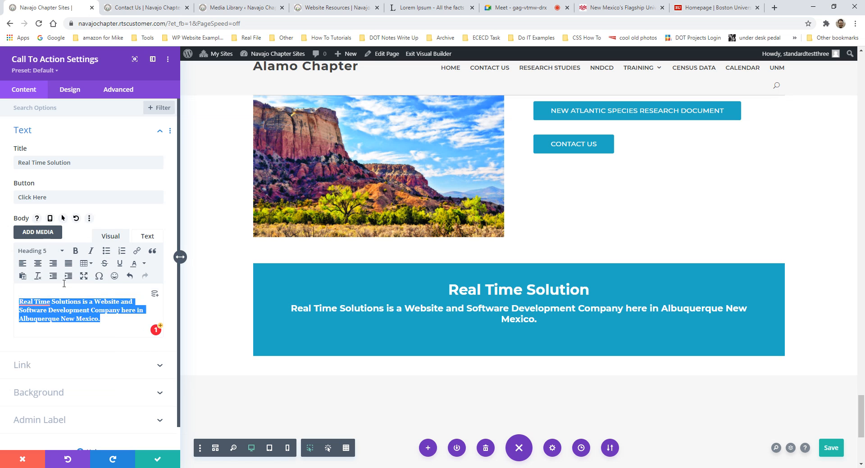
pyautogui.click(39, 253)
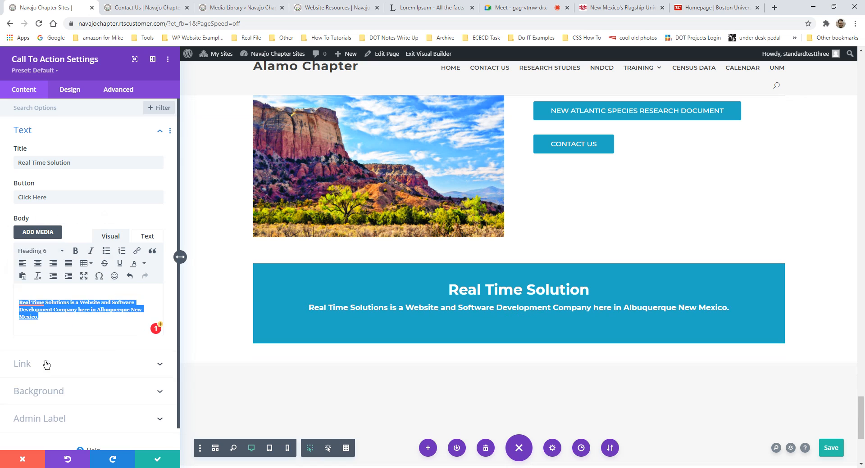
pyautogui.click(47, 359)
pyautogui.click(75, 319)
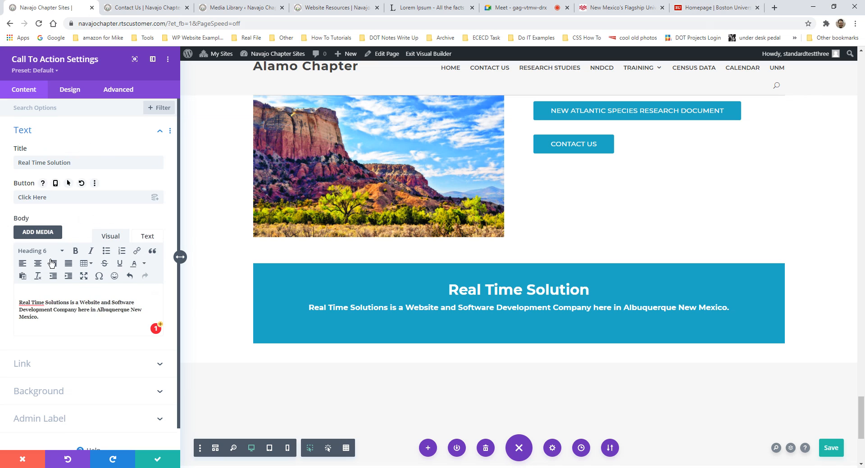
pyautogui.scroll(-1, 54, 315)
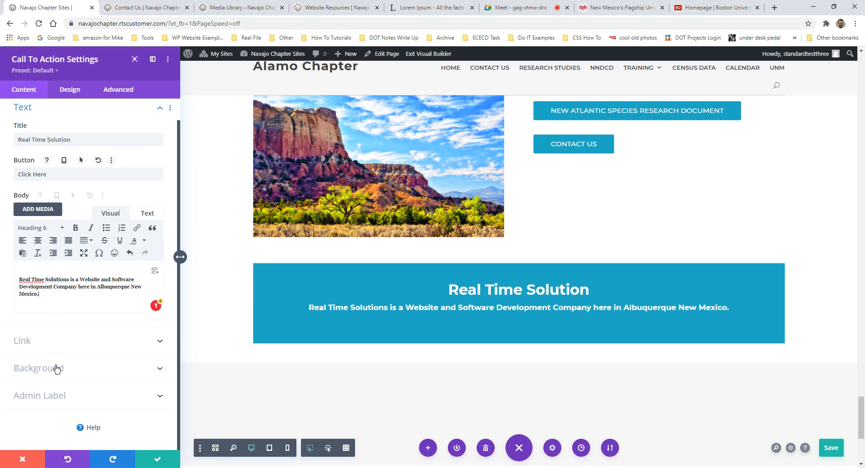
# - Expand the call-to-action module's Link settings
pyautogui.click(29, 341)
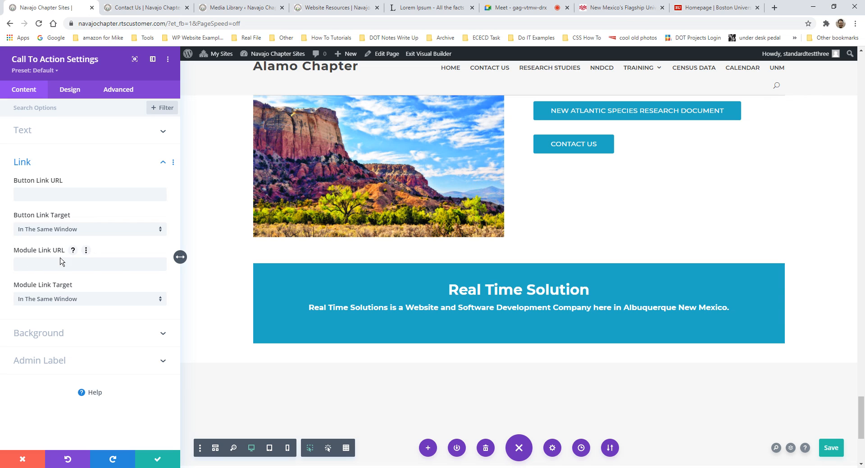
pyautogui.scroll(2, 626, 157)
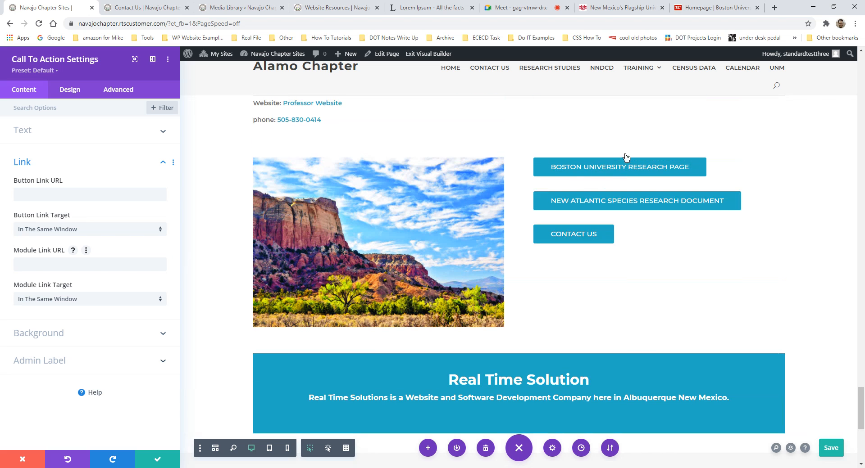
pyautogui.scroll(-2, 626, 157)
pyautogui.click(775, 7)
pyautogui.write('r')
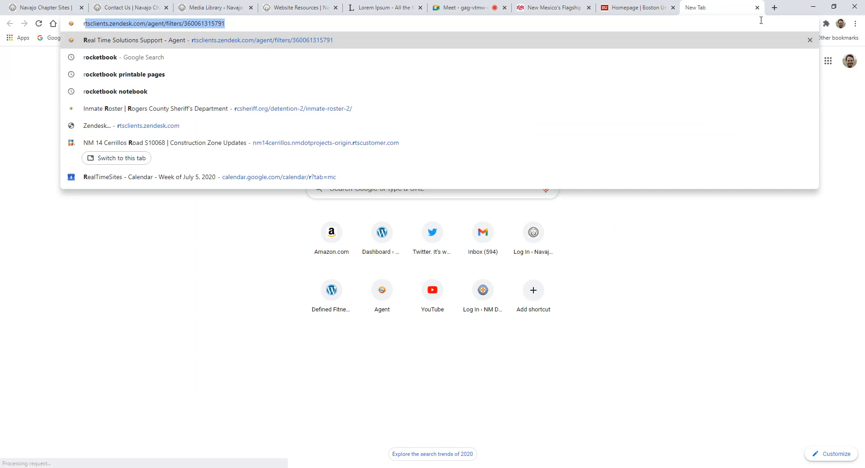
pyautogui.write('ts')
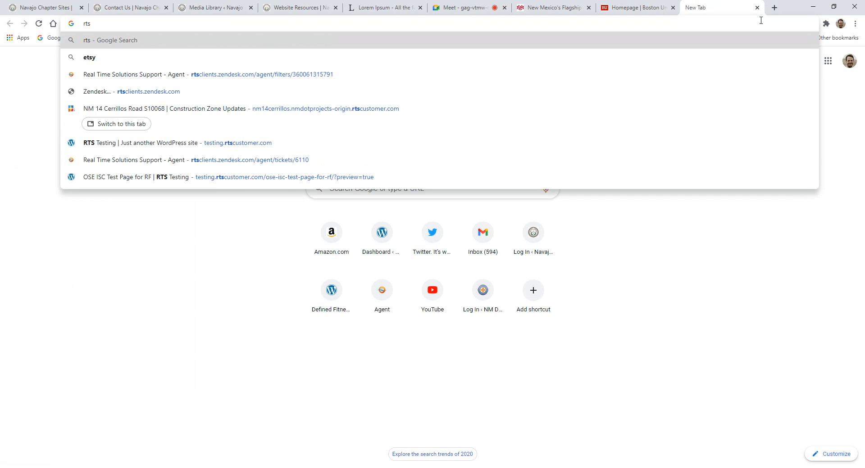
pyautogui.write('olutions.c')
pyautogui.press('Return')
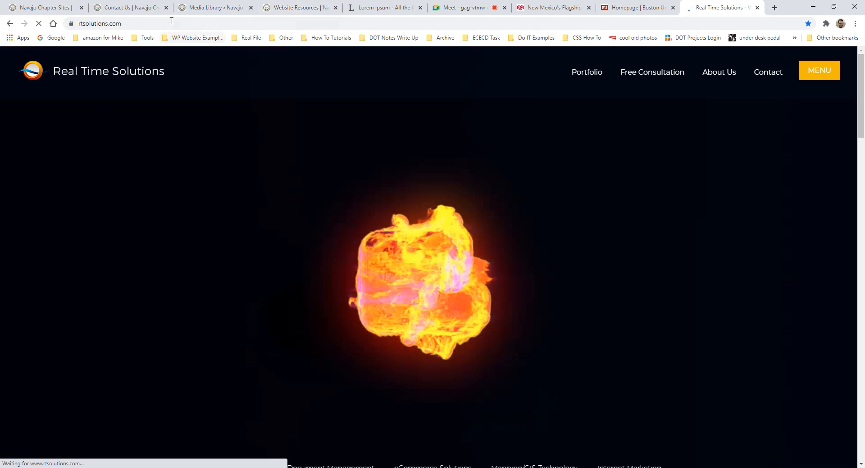
pyautogui.click(171, 20)
pyautogui.hotkey('ctrl', 'c')
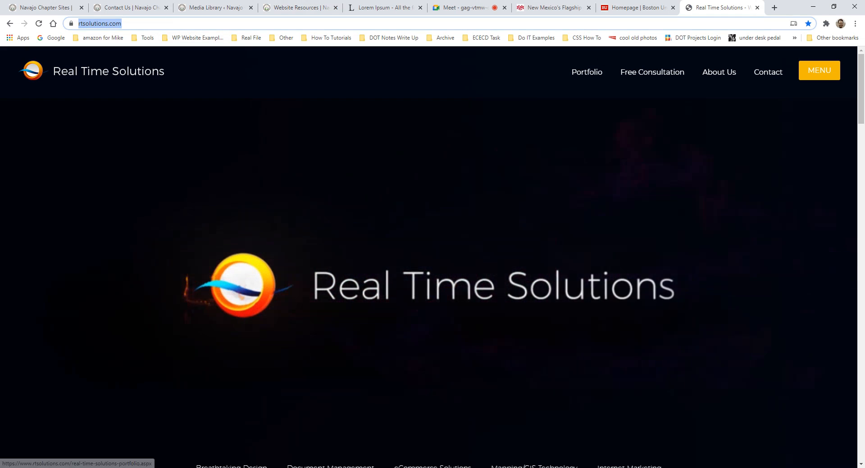
pyautogui.click(756, 9)
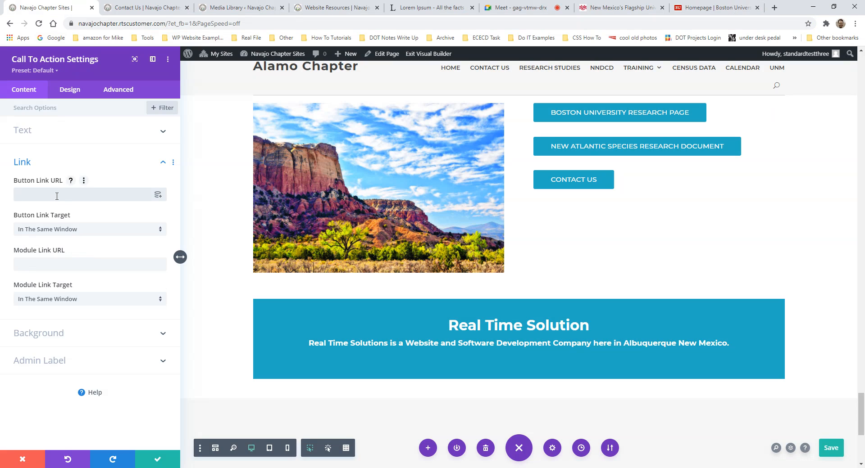
pyautogui.hotkey('ctrl', 'v')
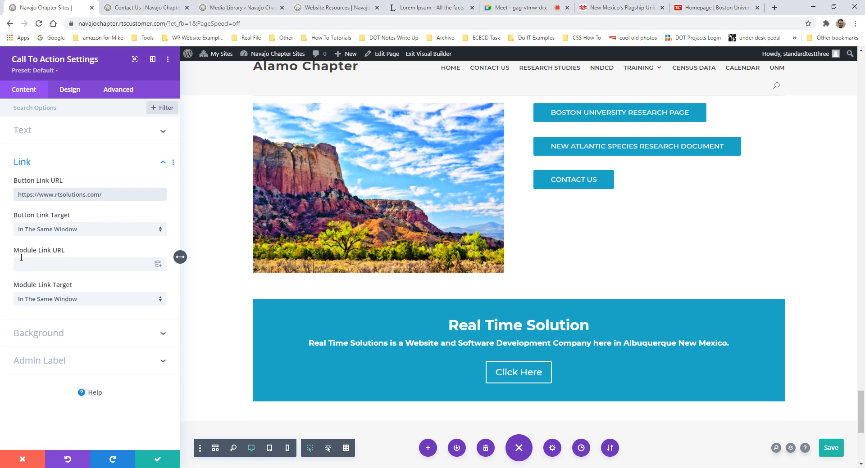
pyautogui.click(50, 265)
pyautogui.hotkey('ctrl', 'v')
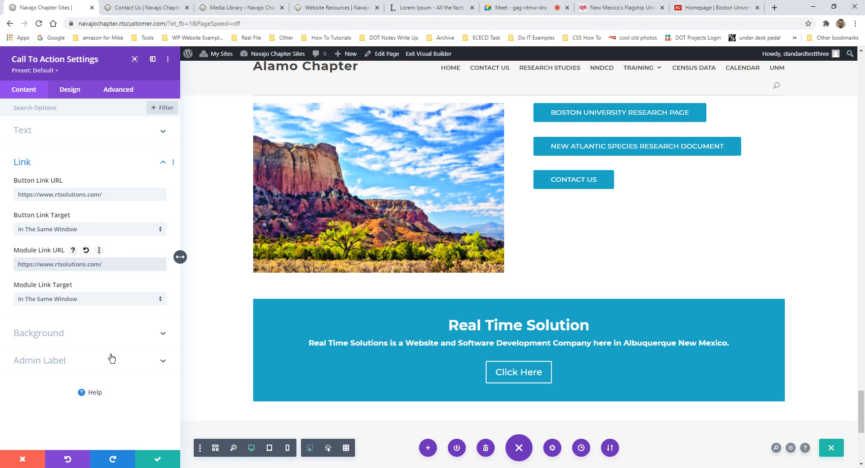
pyautogui.scroll(6, 303, 298)
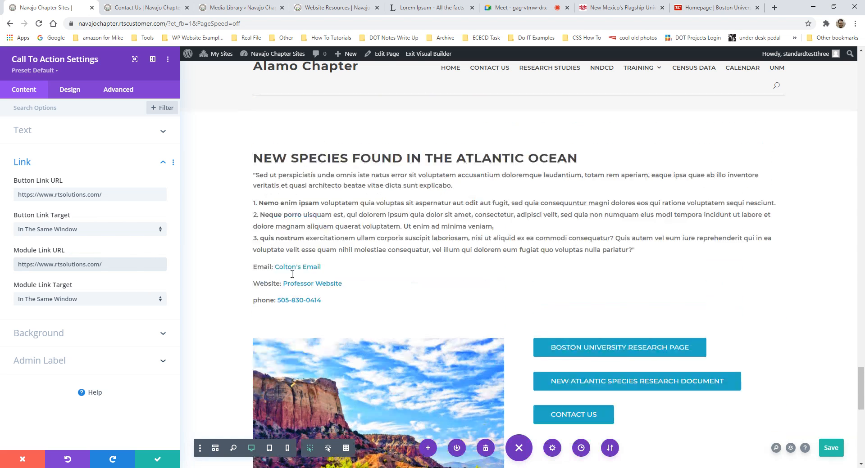
pyautogui.scroll(7, 321, 299)
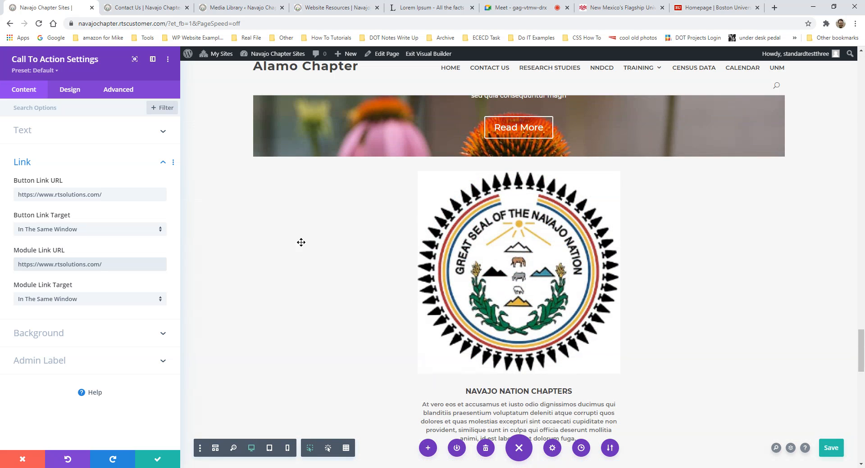
pyautogui.scroll(-3, 453, 332)
pyautogui.scroll(-15, 453, 332)
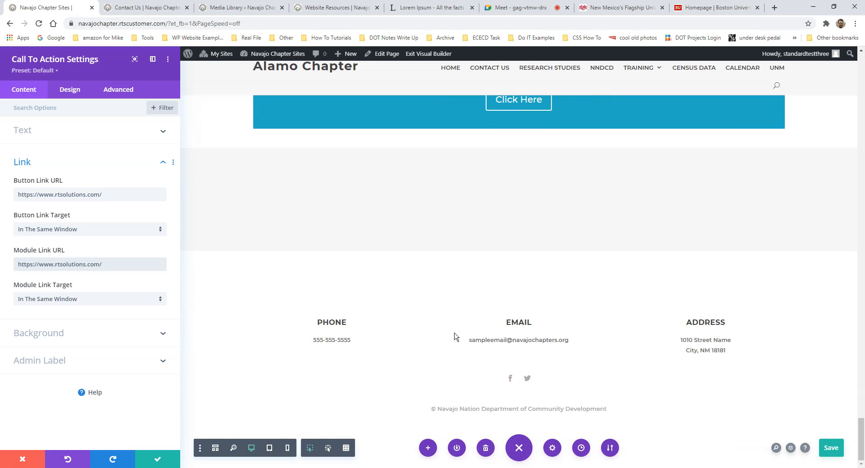
pyautogui.scroll(5, 415, 280)
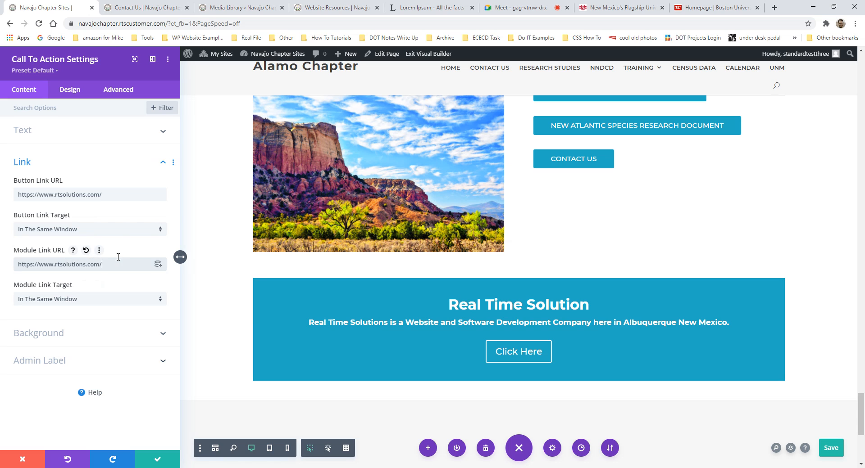
# - Collapse the call-to-action's Link section and scroll back through the settings
pyautogui.click(56, 163)
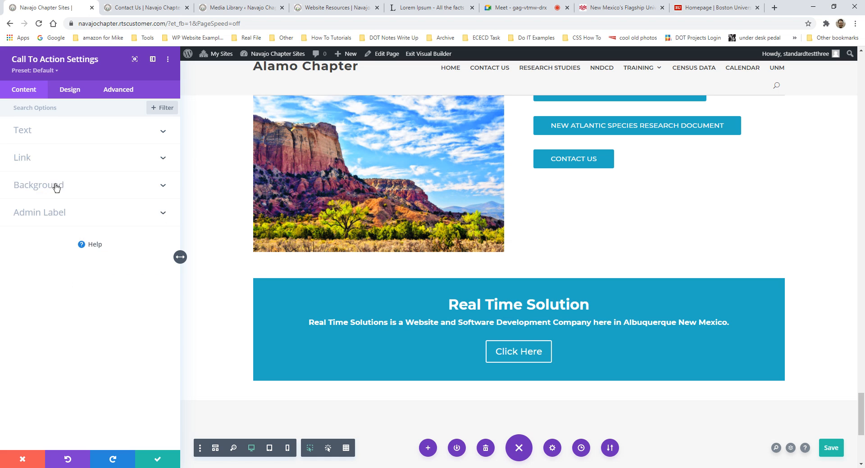
pyautogui.scroll(4, 333, 279)
pyautogui.scroll(15, 339, 273)
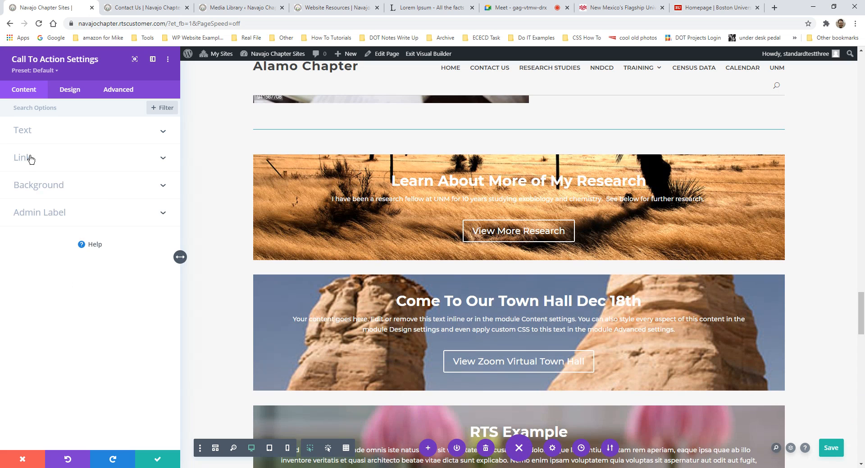
pyautogui.scroll(-20, 367, 276)
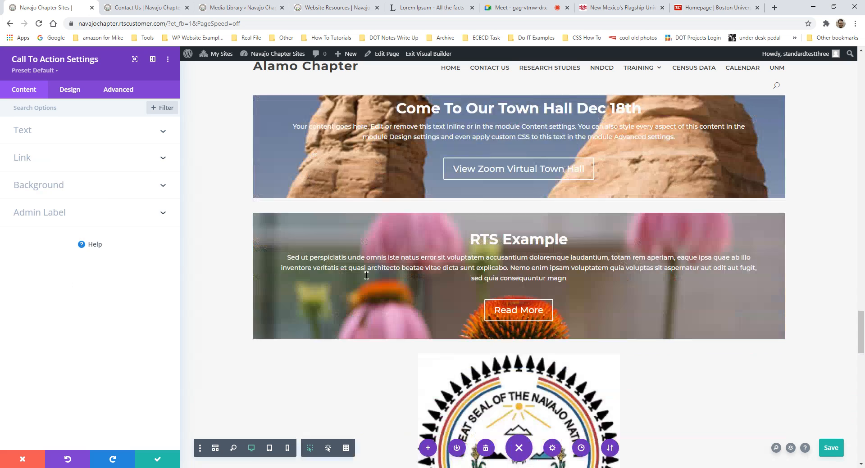
pyautogui.scroll(-1, 368, 276)
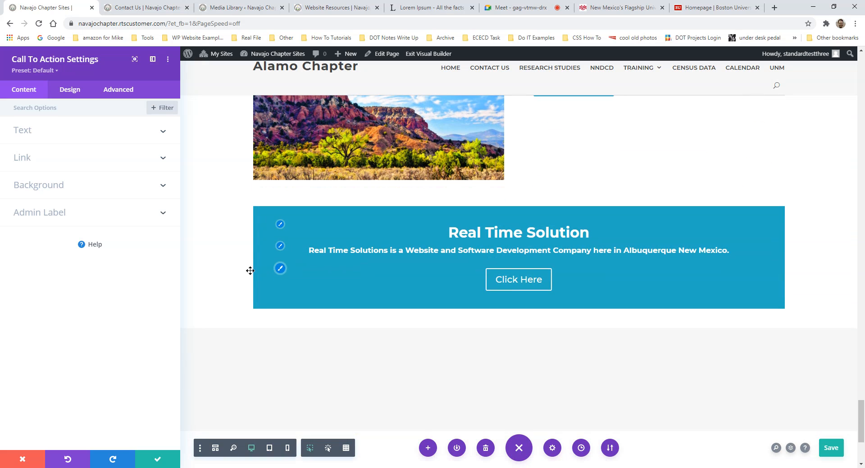
# - Try grey, dark grey, black and light blue banner backgrounds, settling on light grey, then show Background Image options
pyautogui.click(113, 189)
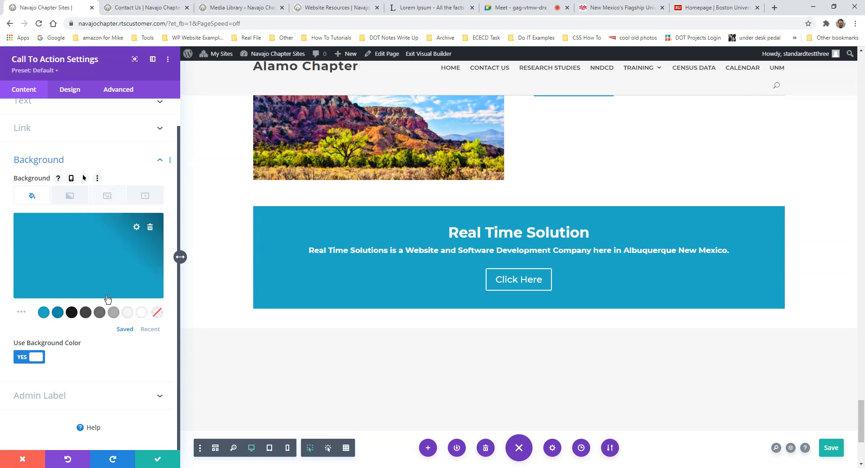
pyautogui.click(99, 313)
pyautogui.click(85, 315)
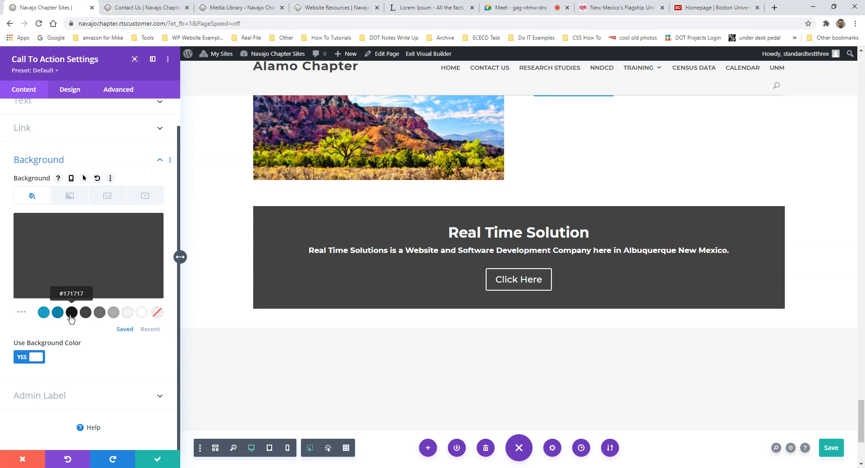
pyautogui.click(72, 313)
pyautogui.click(44, 313)
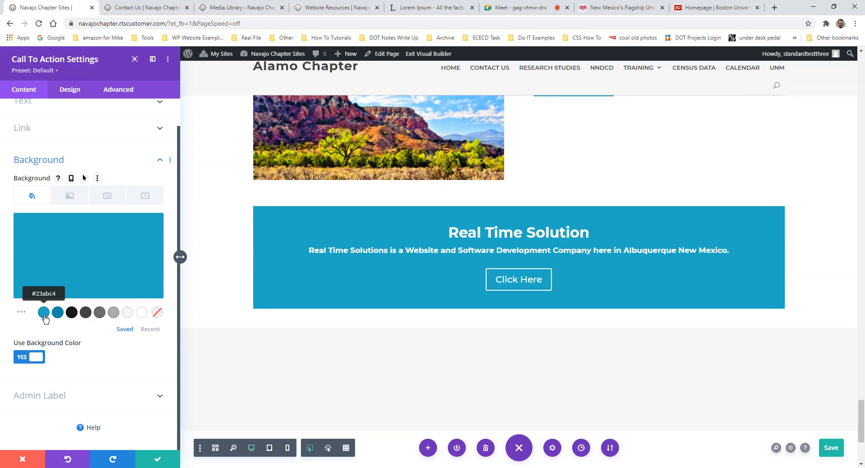
pyautogui.click(127, 312)
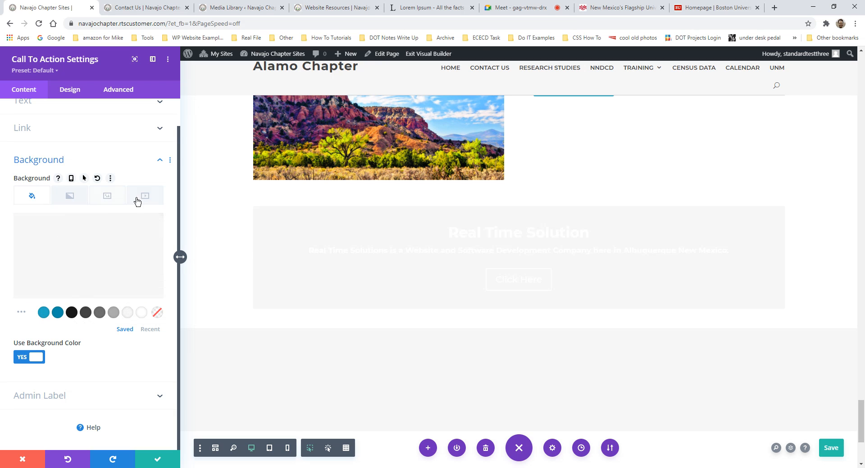
pyautogui.click(109, 200)
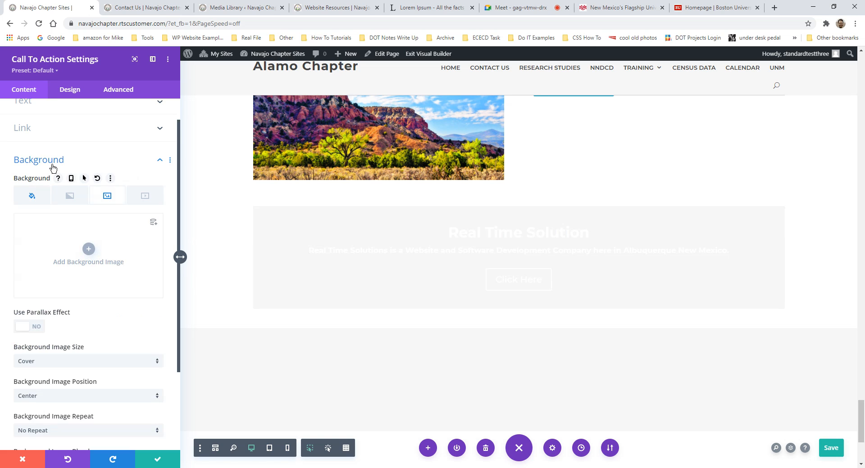
# - Set the golden desert landscape photo (0111.jpg) from the Media Library as the banner background
pyautogui.click(90, 252)
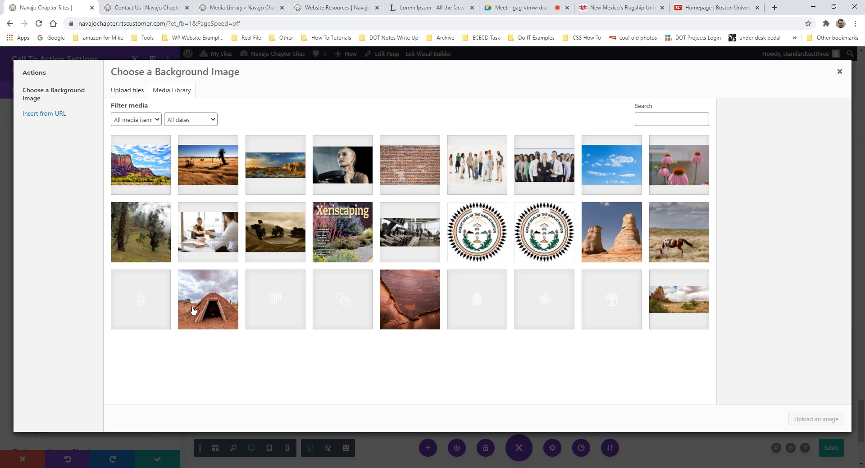
pyautogui.click(277, 184)
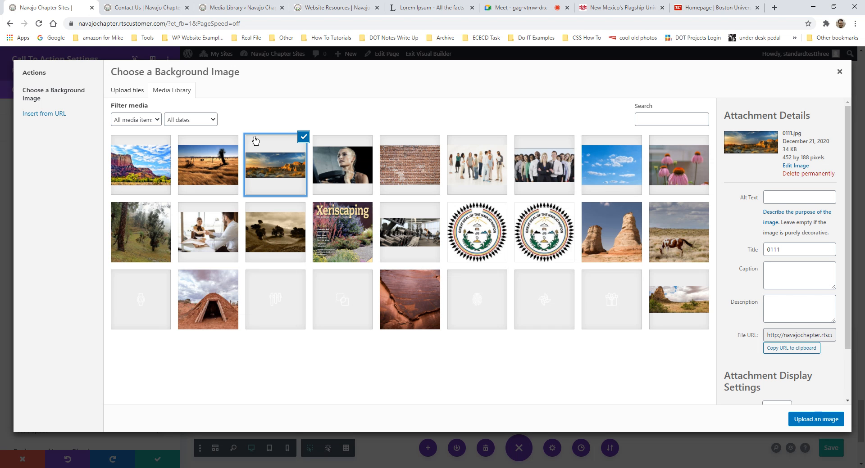
pyautogui.click(814, 420)
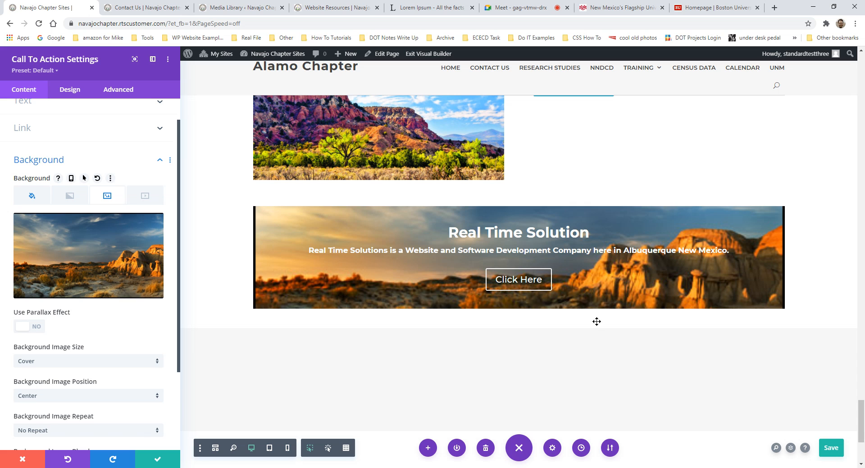
# - Save the Call To Action settings, keeping the desert landscape background behind the Real Time Solution banner
pyautogui.scroll(15, 608, 312)
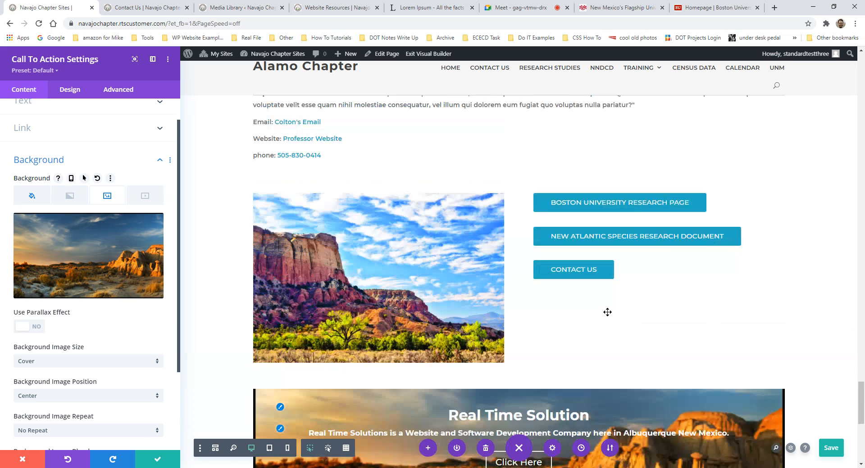
pyautogui.scroll(-15, 471, 211)
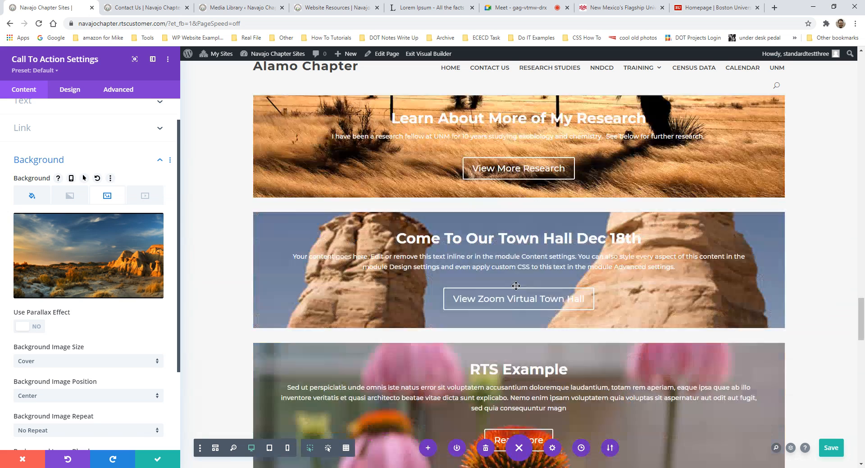
pyautogui.scroll(-5, 514, 320)
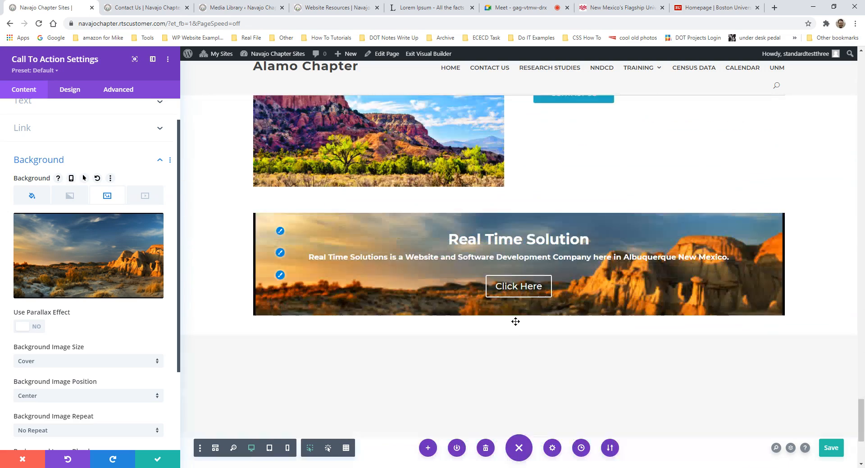
pyautogui.scroll(4, 498, 326)
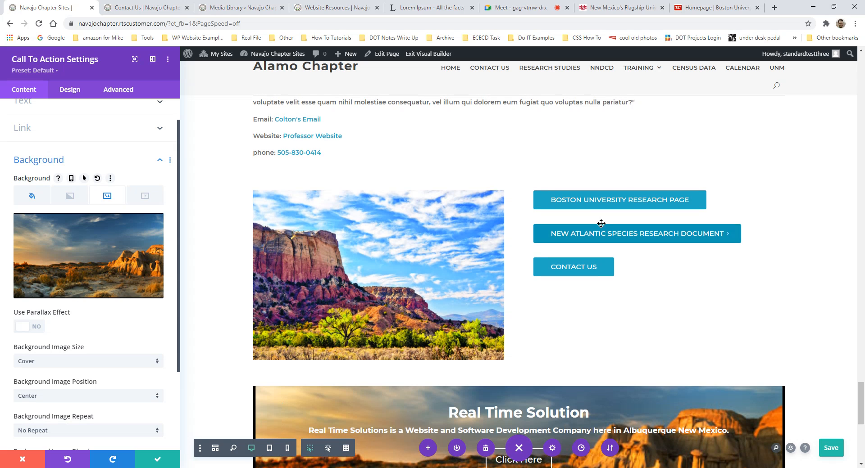
pyautogui.scroll(2, 453, 184)
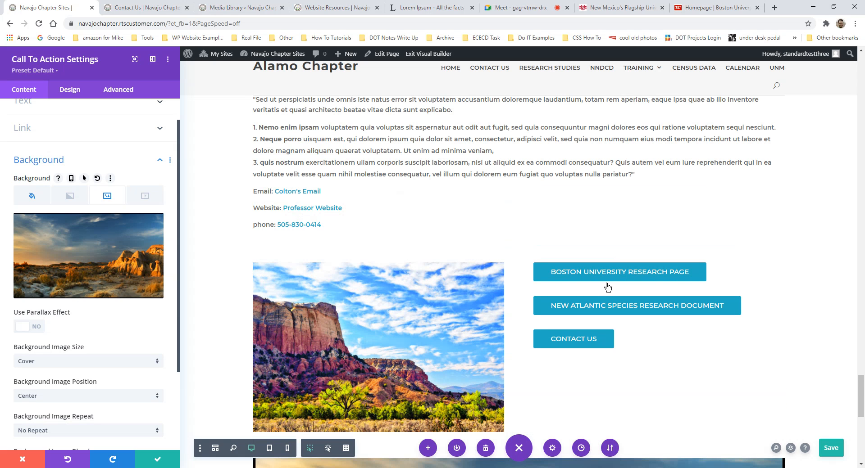
pyautogui.scroll(-4, 356, 332)
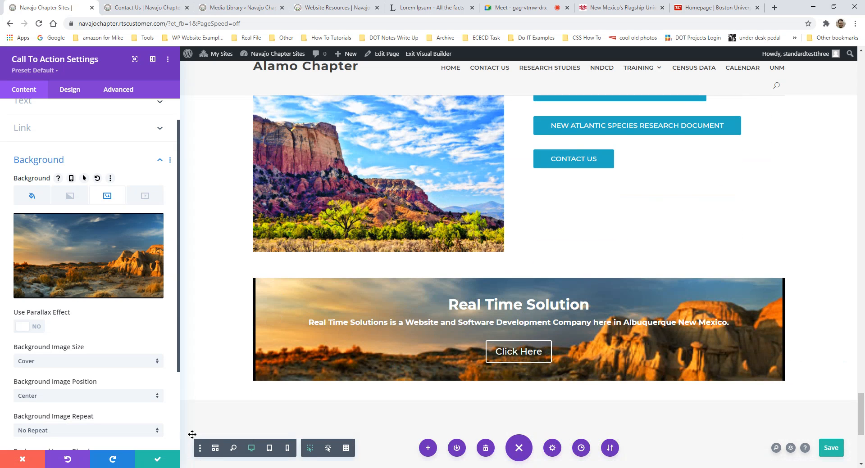
pyautogui.click(154, 462)
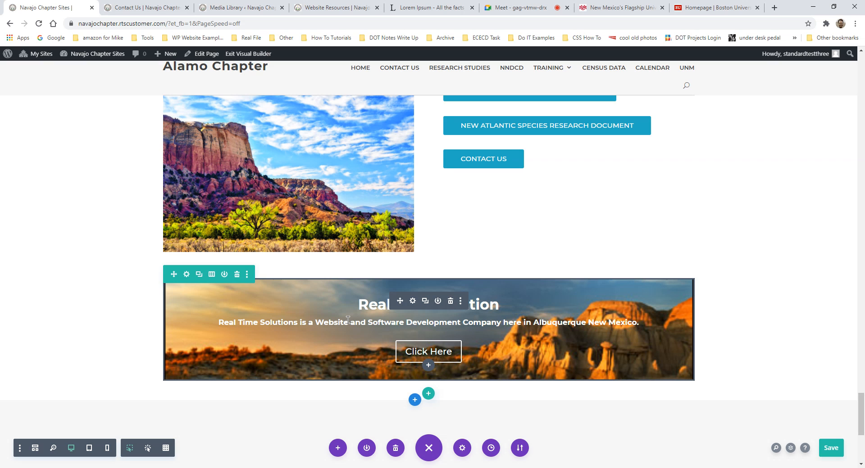
pyautogui.scroll(-2, 424, 333)
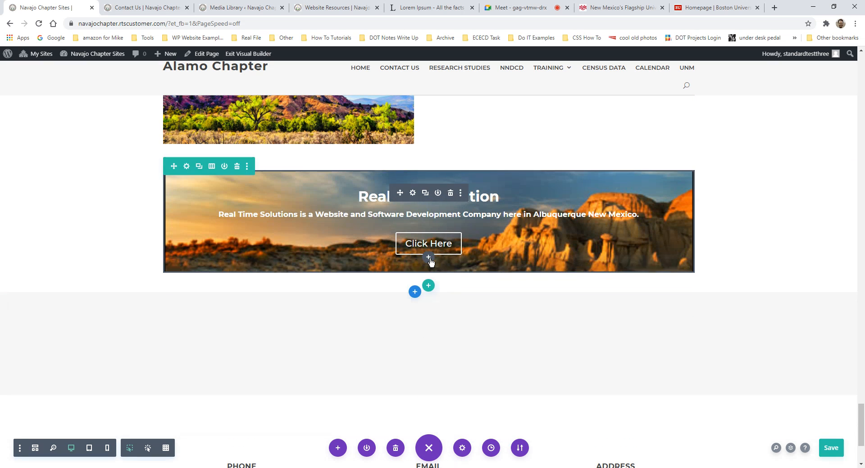
pyautogui.scroll(5, 430, 261)
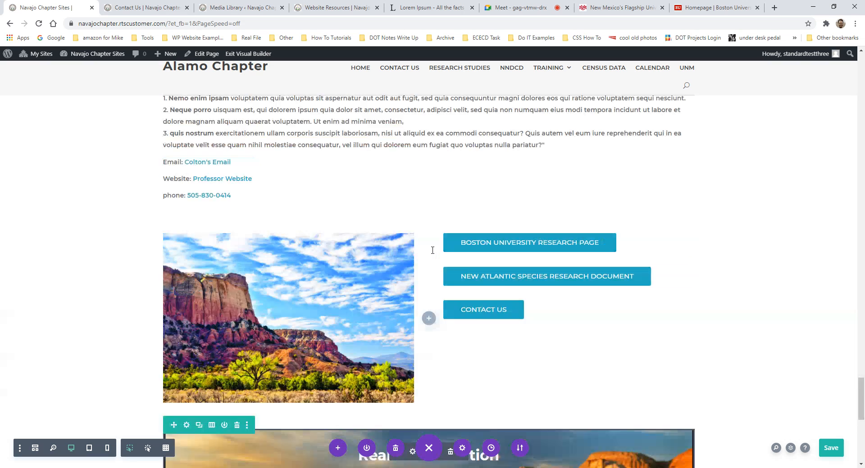
pyautogui.scroll(-5, 440, 251)
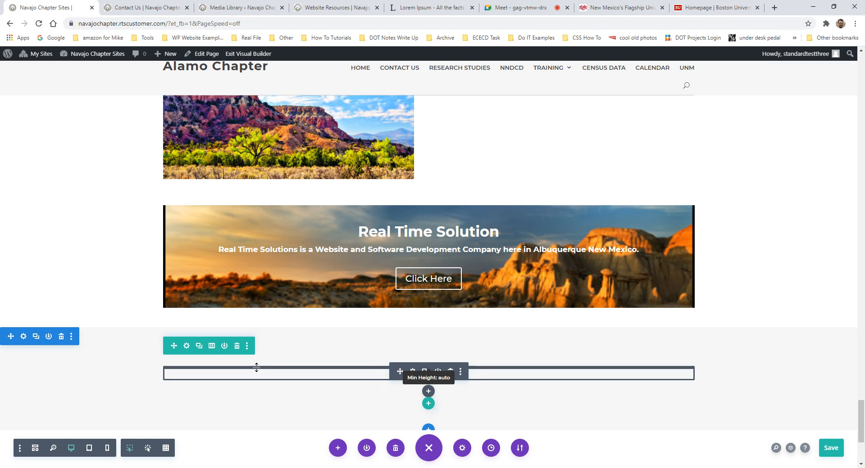
# - Insert a Slider module below the Real Time Solution banner and preview its second placeholder slide
pyautogui.click(429, 292)
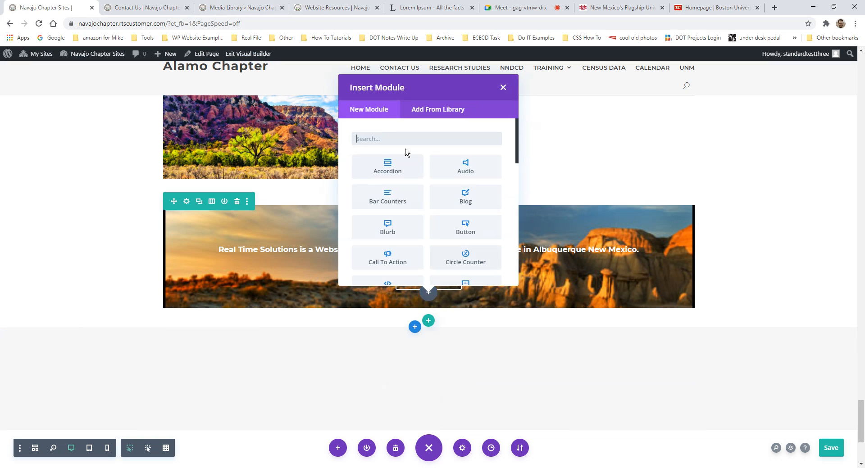
pyautogui.write('slider')
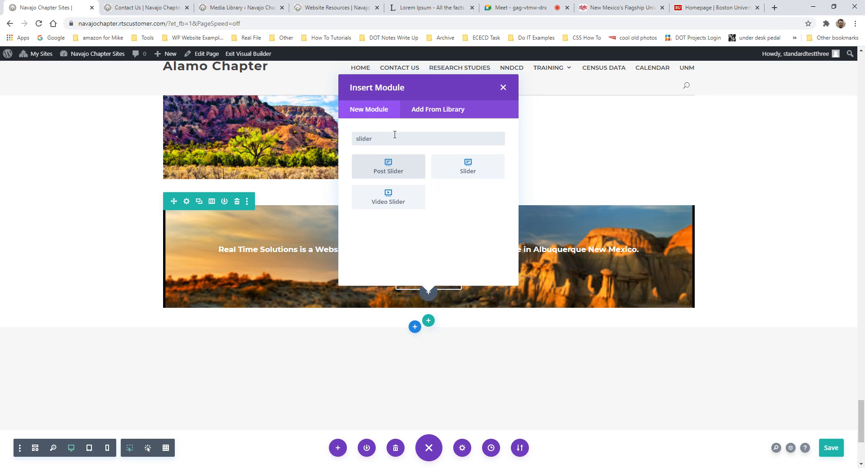
pyautogui.click(464, 170)
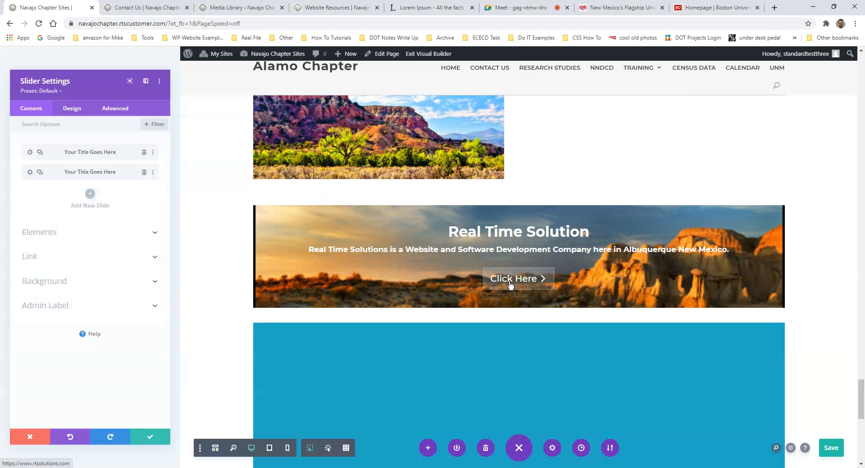
pyautogui.scroll(-4, 631, 283)
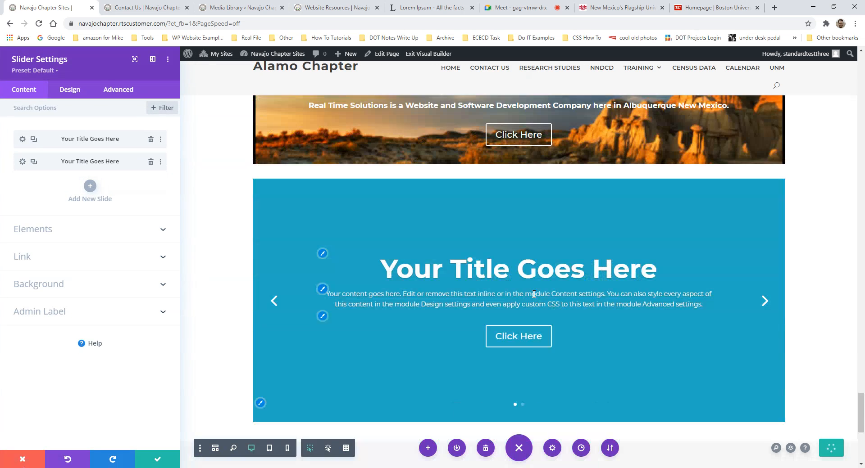
pyautogui.click(766, 267)
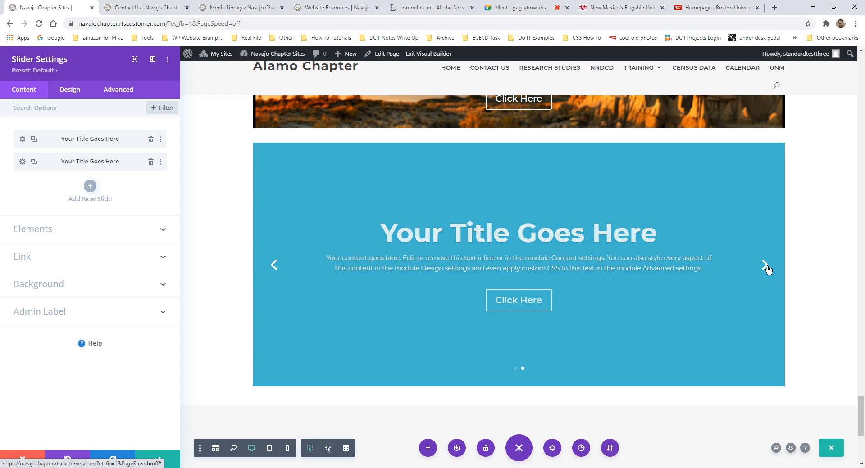
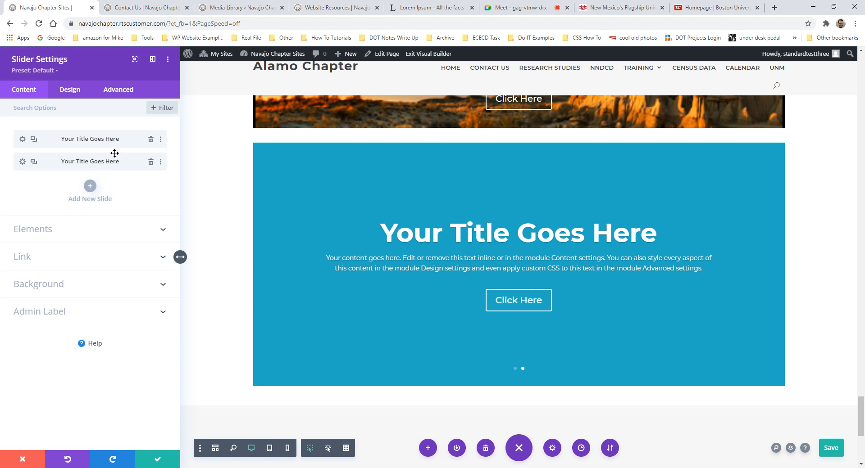
# - Retitle the first slide 'Real Time Solutions'
pyautogui.scroll(3, 529, 264)
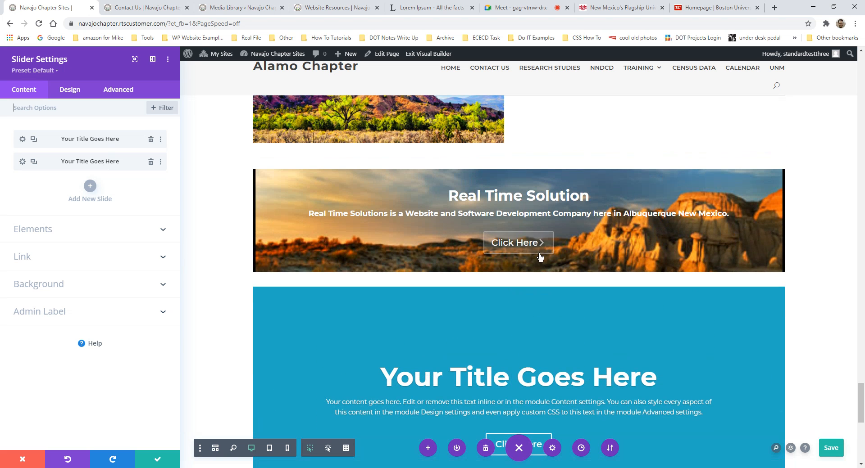
pyautogui.scroll(-2, 540, 259)
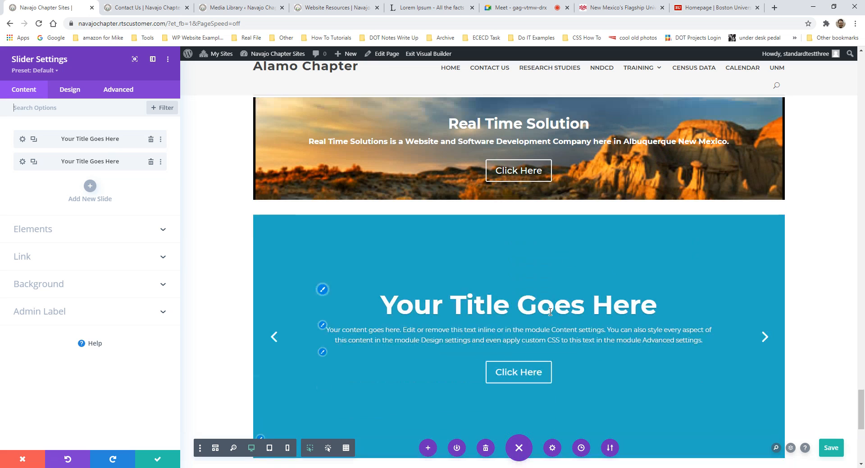
pyautogui.click(22, 139)
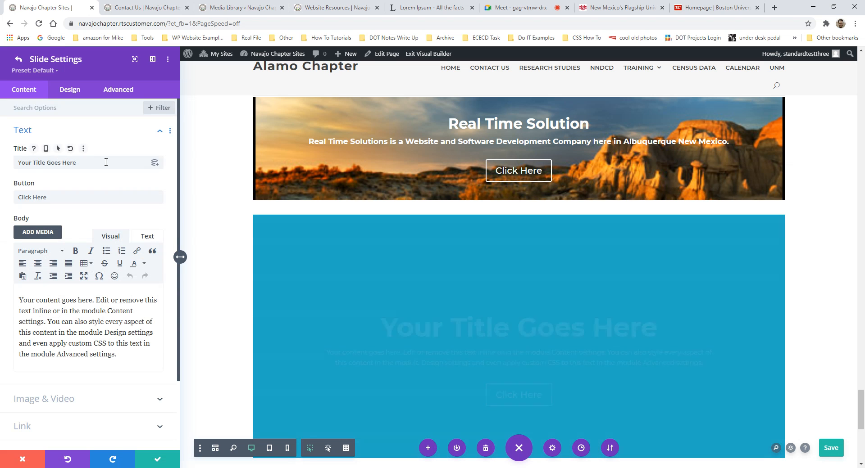
pyautogui.moveTo(78, 163); pyautogui.dragTo(14, 164)
pyautogui.write('Real T')
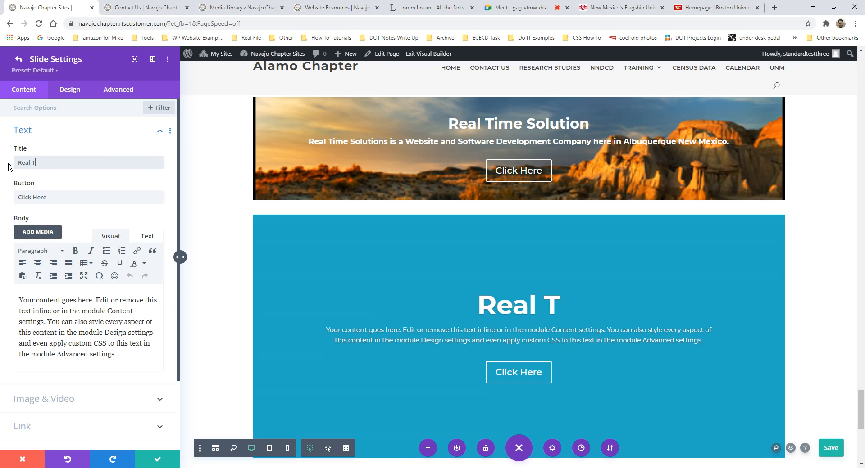
pyautogui.write('ime SOluti')
pyautogui.press('BackSpace')
pyautogui.press('BackSpace')
pyautogui.press('BackSpace')
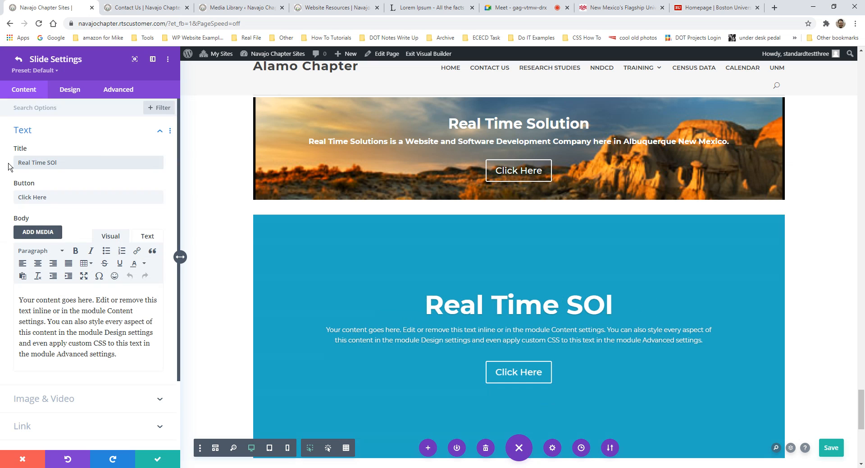
pyautogui.press('BackSpace')
pyautogui.press('BackSpace')
pyautogui.write('olutions')
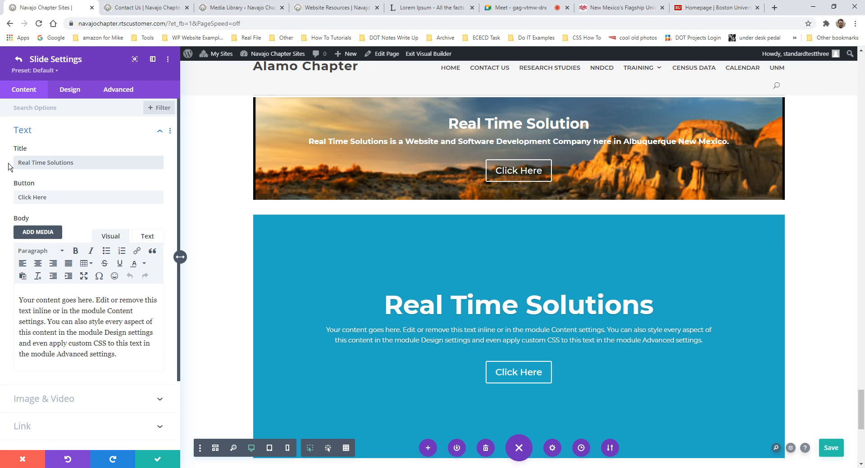
# - Replace the slide's placeholder body with the copied company description sentence
pyautogui.moveTo(732, 144); pyautogui.dragTo(318, 142)
pyautogui.hotkey('ctrl', 'c')
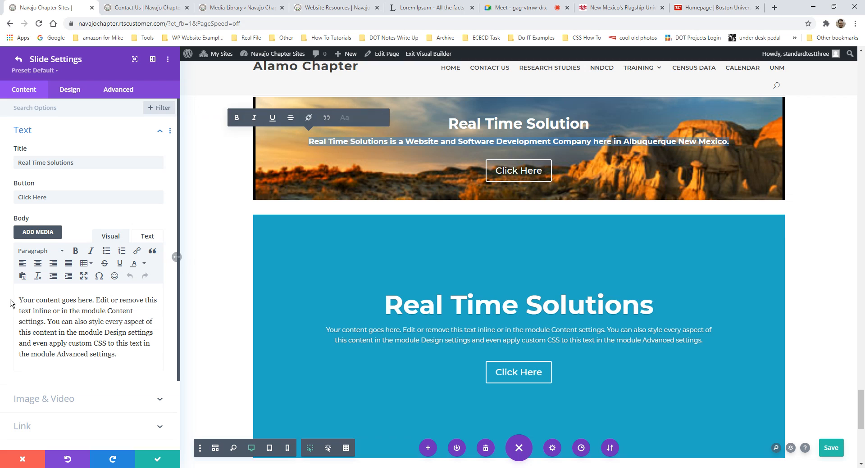
pyautogui.moveTo(86, 343); pyautogui.dragTo(41, 309)
pyautogui.hotkey('ctrl', 'a')
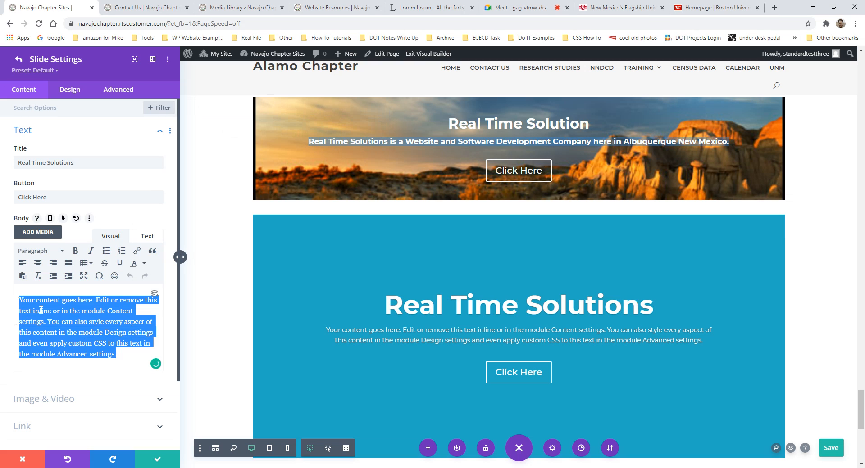
pyautogui.hotkey('ctrl', 'v')
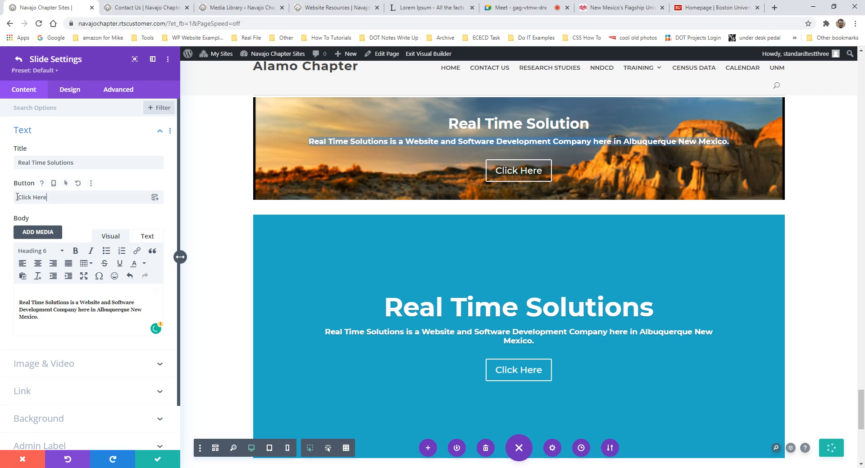
# - Change the slide's button label to 'View our Website'
pyautogui.tripleClick(63, 198)
pyautogui.write('Read')
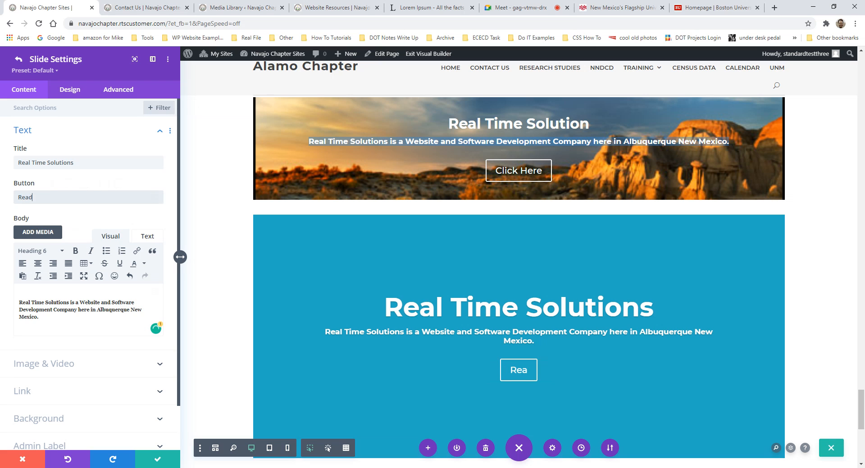
pyautogui.press('BackSpace')
pyautogui.press('BackSpace')
pyautogui.press('BackSpace')
pyautogui.press('BackSpace')
pyautogui.write('View our Website')
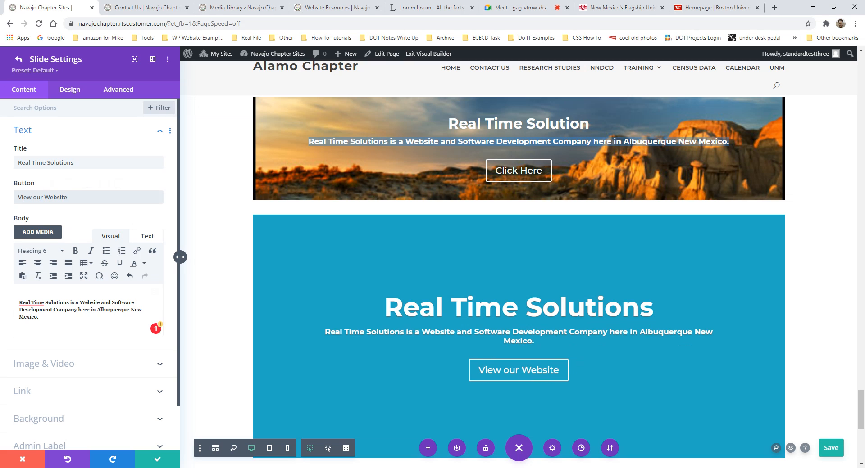
pyautogui.scroll(-2, 44, 310)
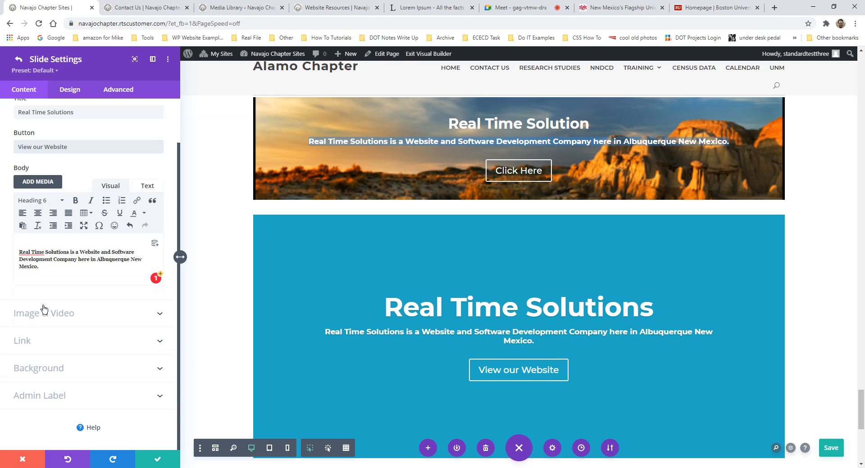
pyautogui.click(59, 335)
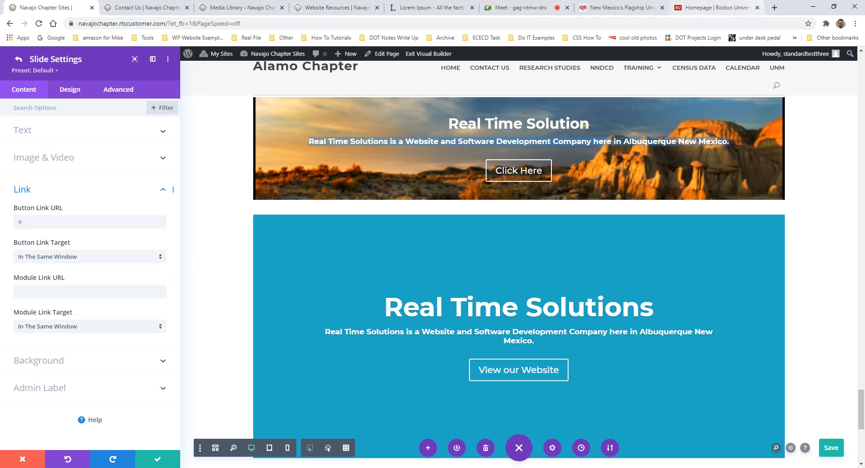
pyautogui.click(774, 8)
pyautogui.write('rts')
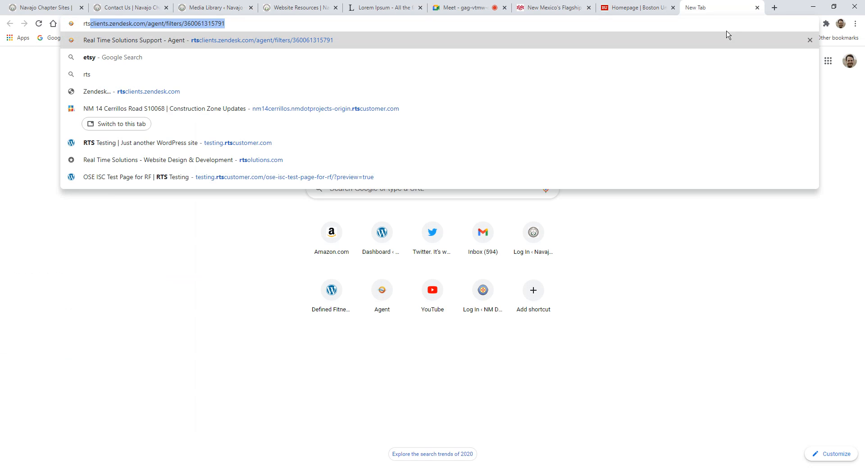
pyautogui.write('olu')
pyautogui.press('Return')
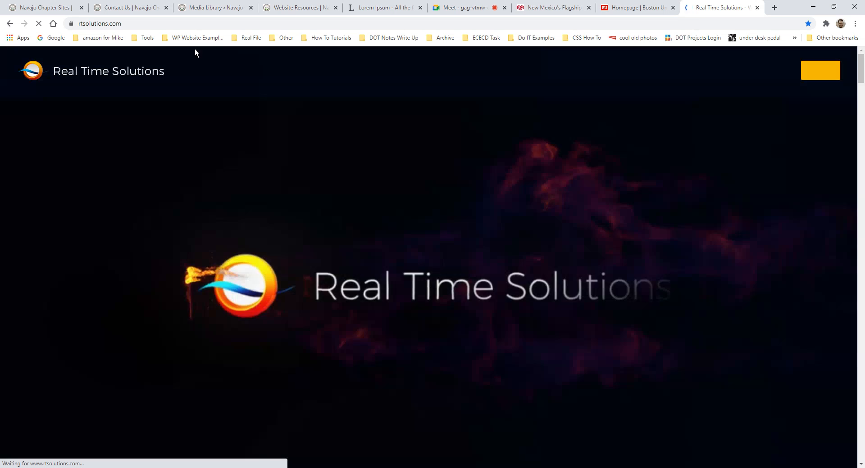
pyautogui.click(82, 19)
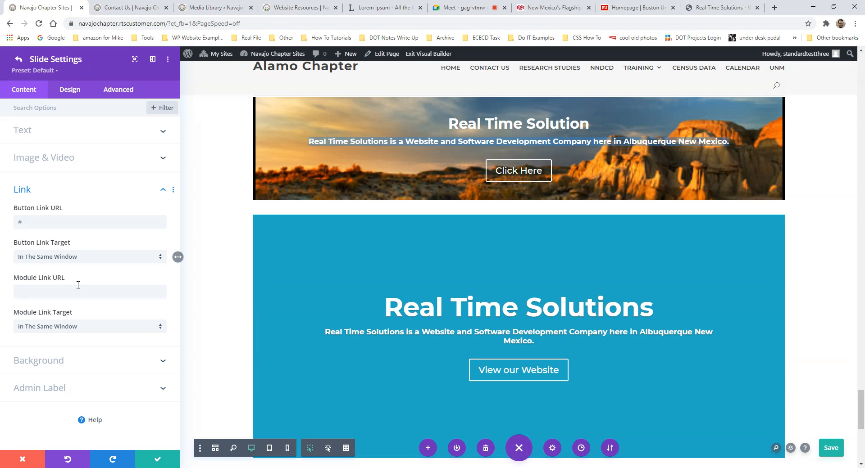
pyautogui.write('https://www.rtsolutions.com/')
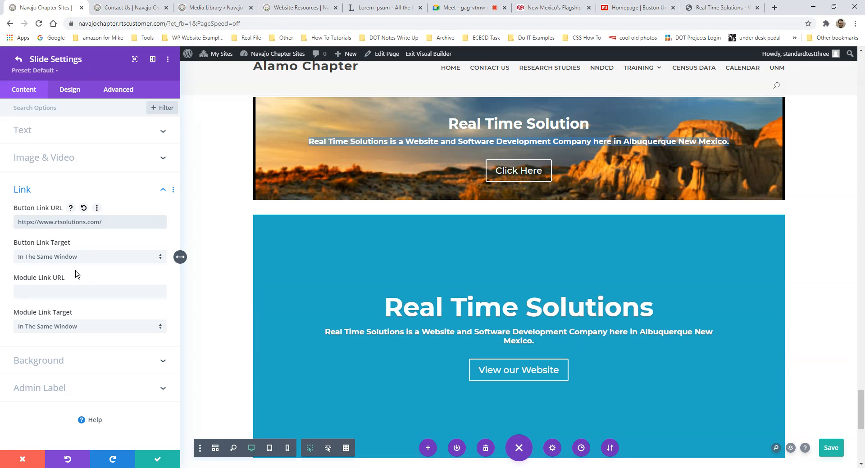
pyautogui.click(85, 291)
pyautogui.scroll(-2, 310, 352)
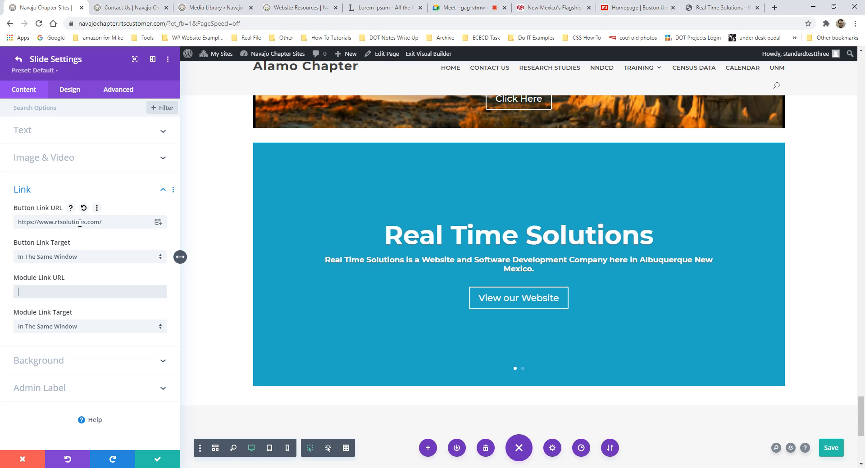
# - Add the desert grassland photo as the slide image, then remove it again
pyautogui.click(64, 167)
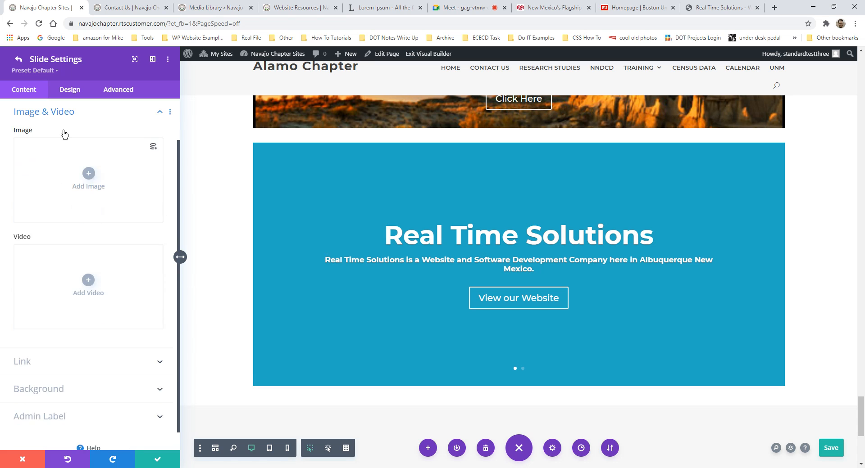
pyautogui.click(65, 119)
pyautogui.click(56, 223)
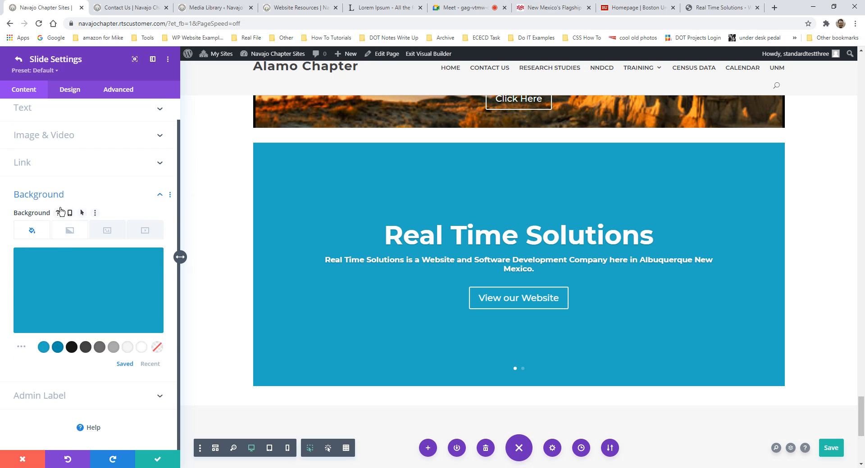
pyautogui.click(58, 201)
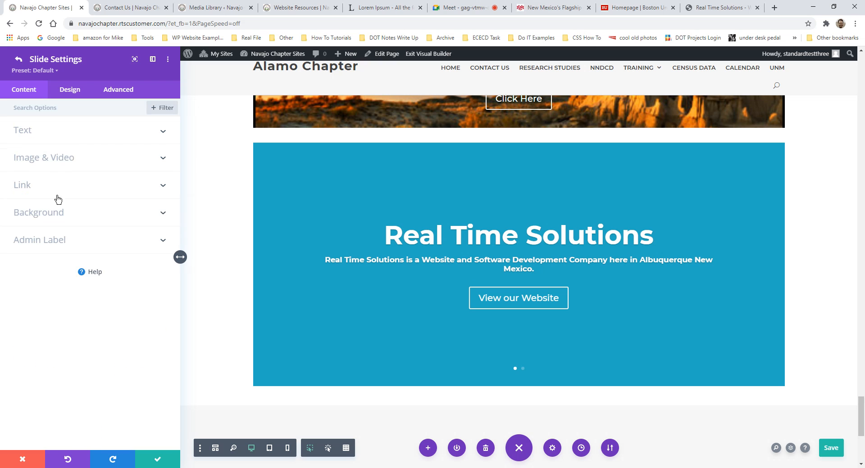
pyautogui.click(78, 161)
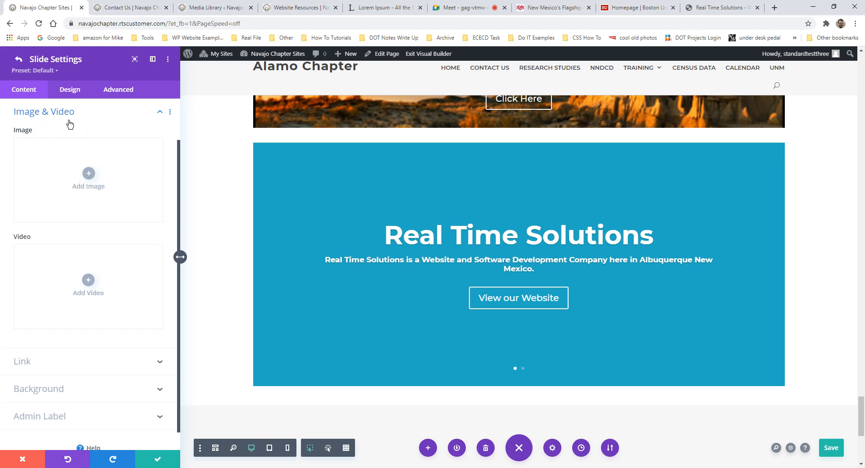
pyautogui.click(88, 175)
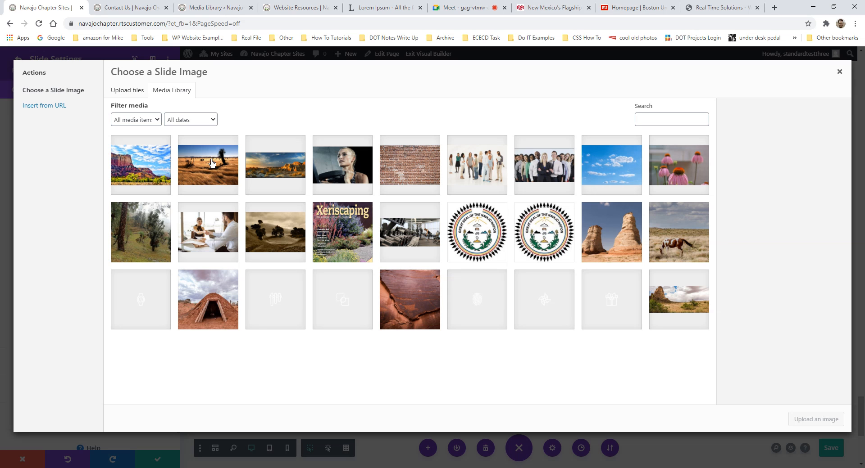
pyautogui.click(196, 177)
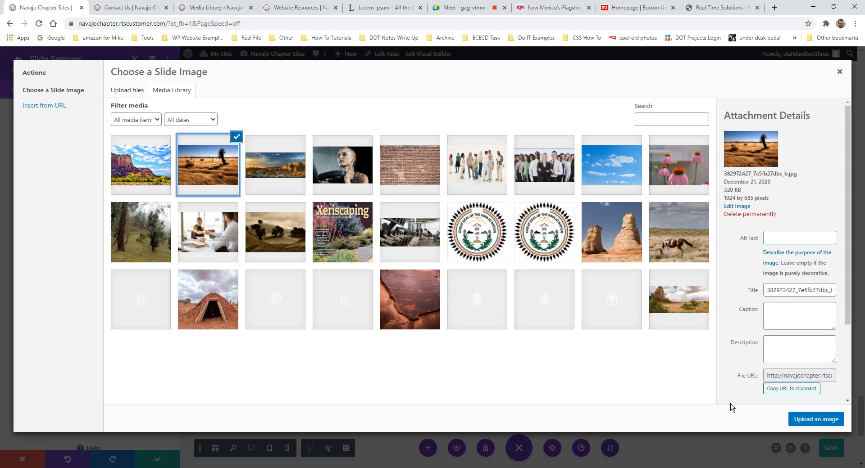
pyautogui.click(810, 419)
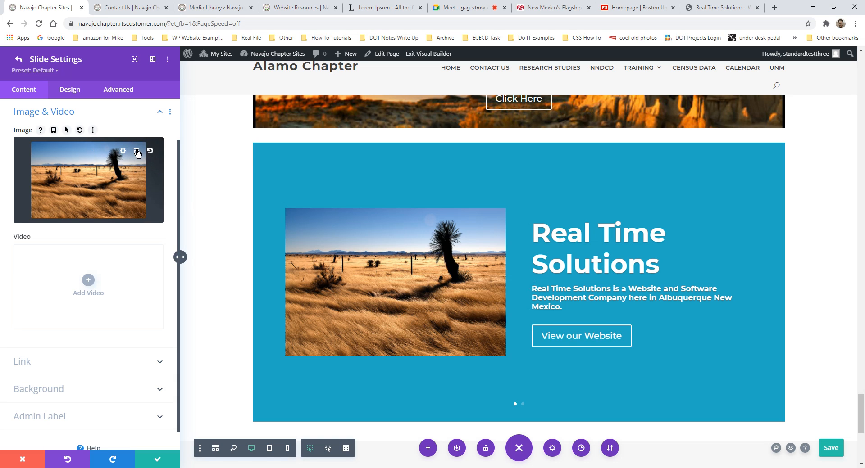
pyautogui.click(137, 151)
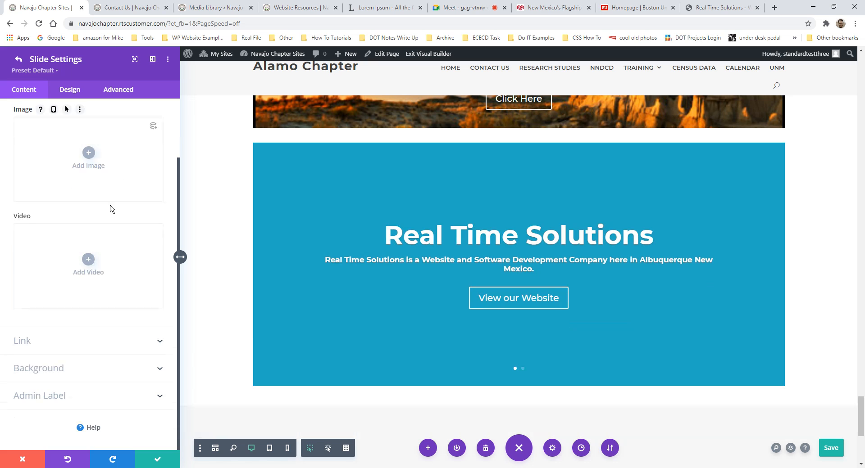
pyautogui.click(45, 372)
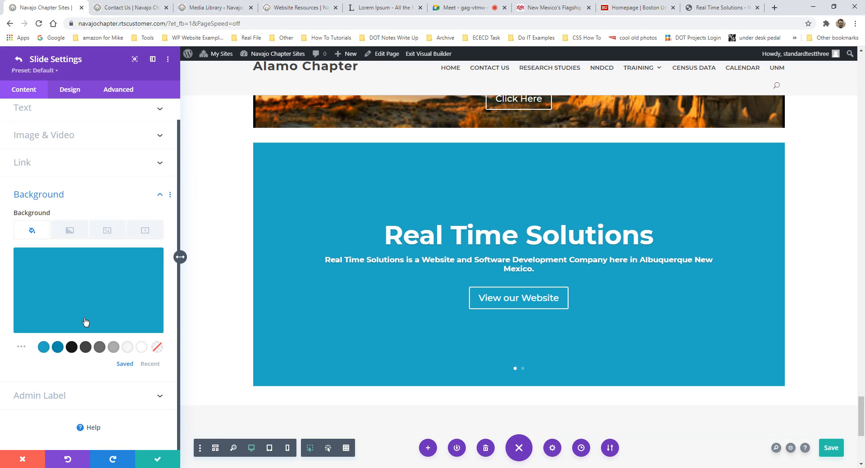
# - Set the sunset canyon photo as the Real Time Solutions slide background
pyautogui.click(108, 236)
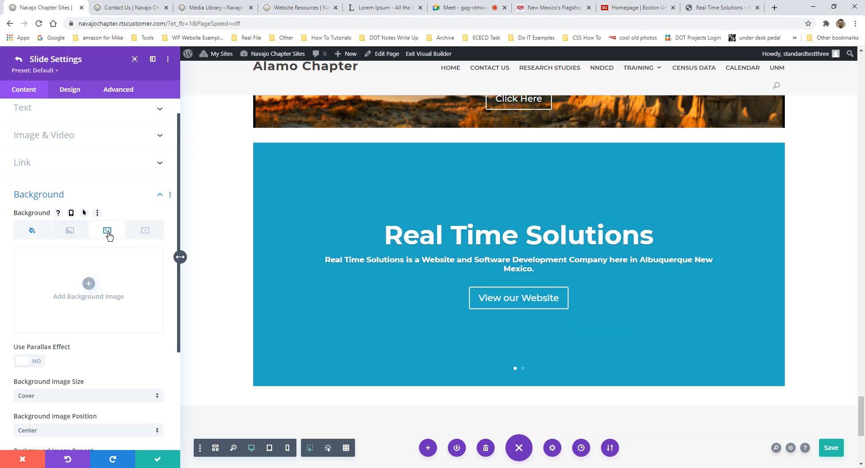
pyautogui.click(90, 291)
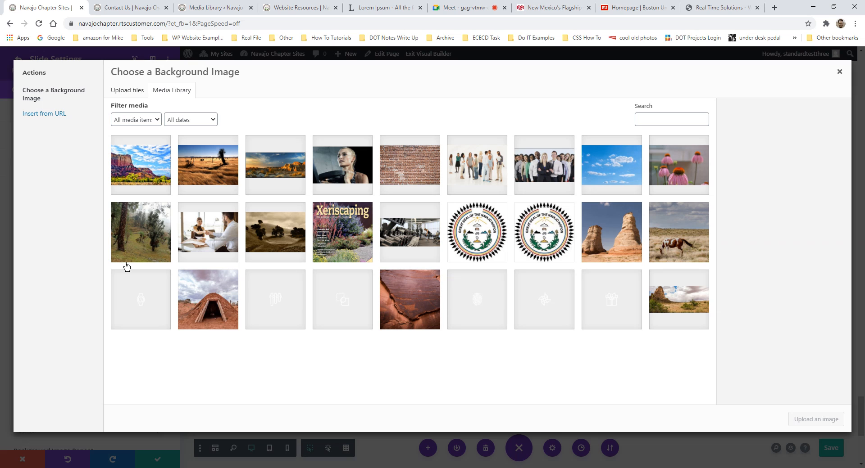
pyautogui.click(151, 178)
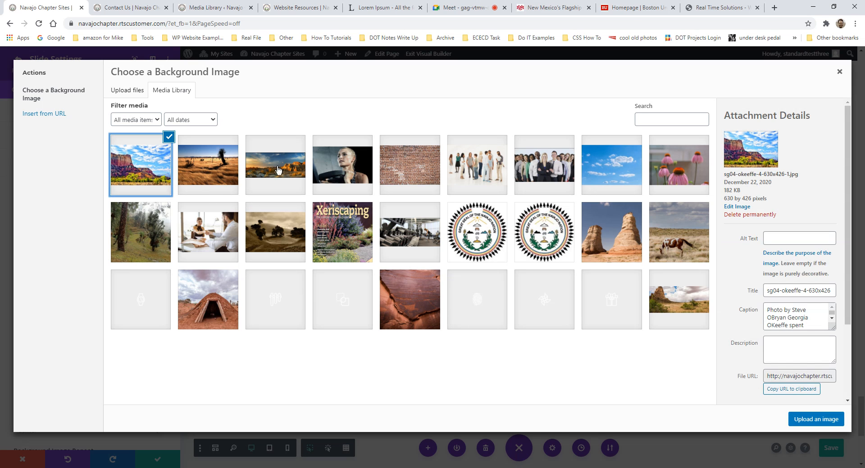
pyautogui.click(266, 165)
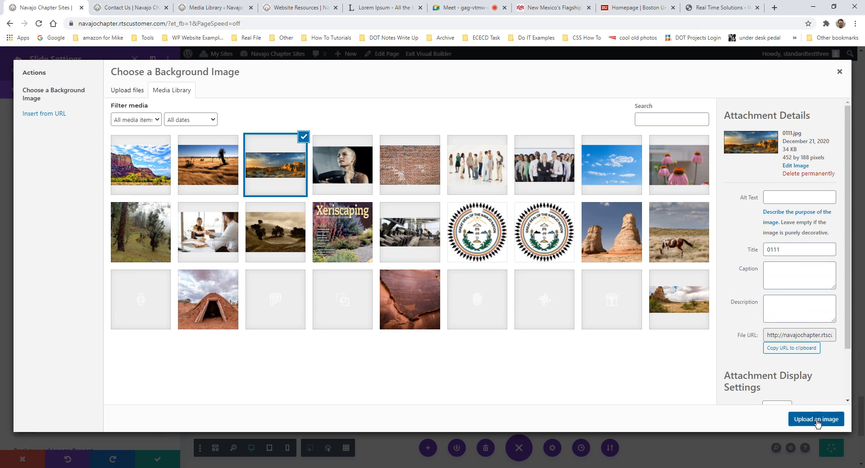
pyautogui.click(803, 426)
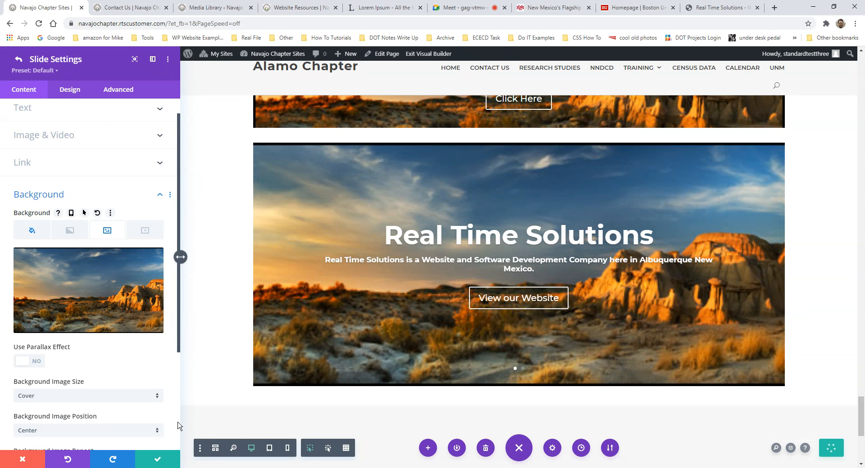
# - Save the Real Time Solutions slide and return to the slide list
pyautogui.scroll(3, 626, 326)
pyautogui.scroll(-3, 604, 266)
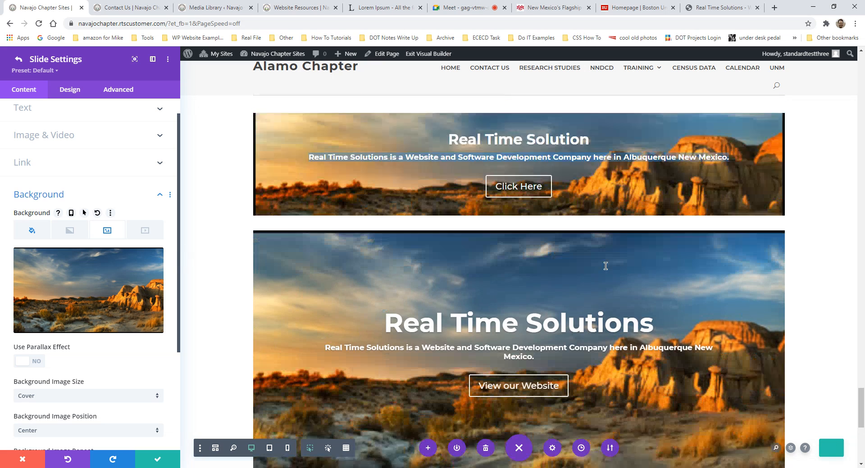
pyautogui.scroll(3, 621, 257)
pyautogui.scroll(-2, 639, 257)
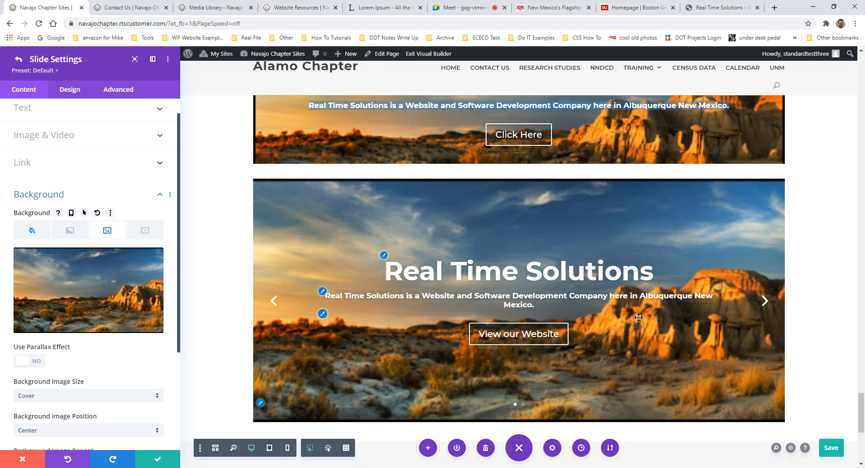
pyautogui.scroll(1, 101, 267)
pyautogui.scroll(-3, 101, 268)
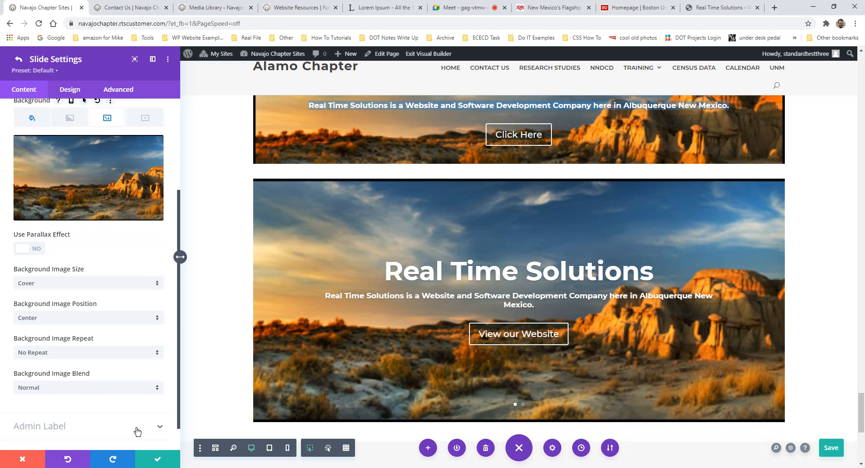
pyautogui.click(156, 456)
pyautogui.scroll(2, 85, 252)
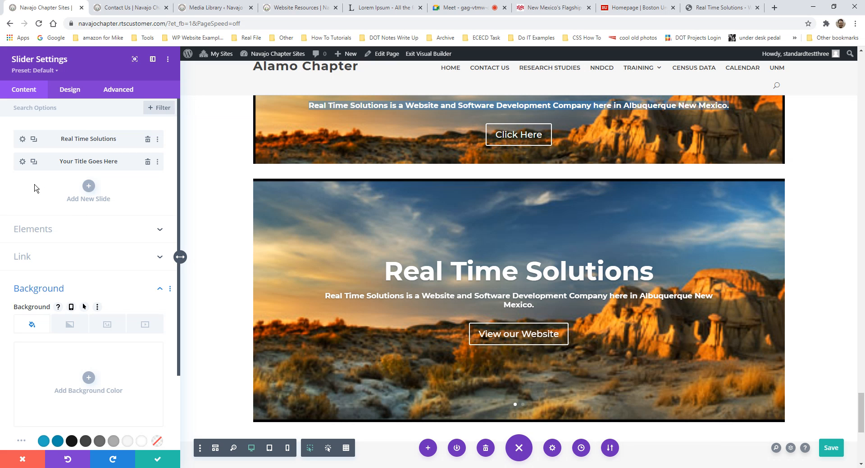
# - Set second slide title 'M'tucci's Italian', button 'View Menu', and body about the 2012 Albuquerque chain
pyautogui.click(22, 162)
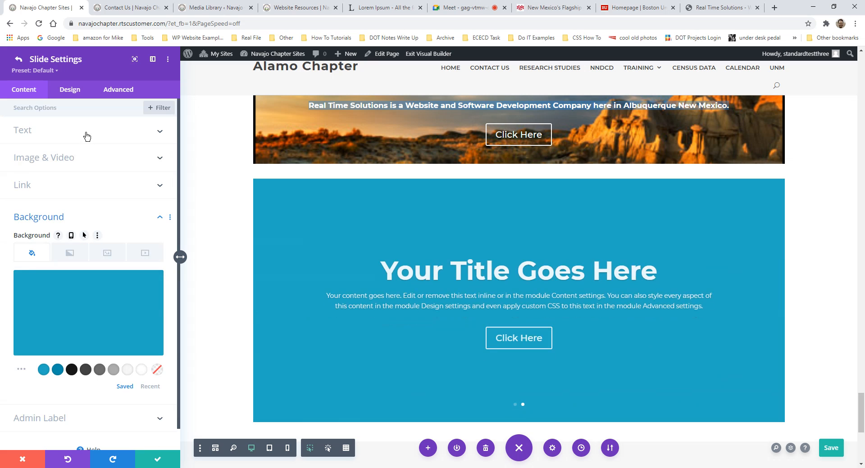
pyautogui.click(87, 136)
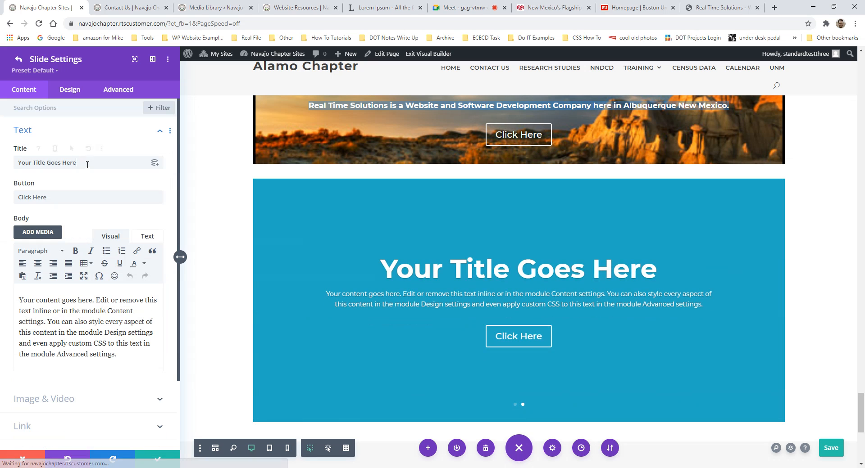
pyautogui.moveTo(87, 164); pyautogui.dragTo(16, 163)
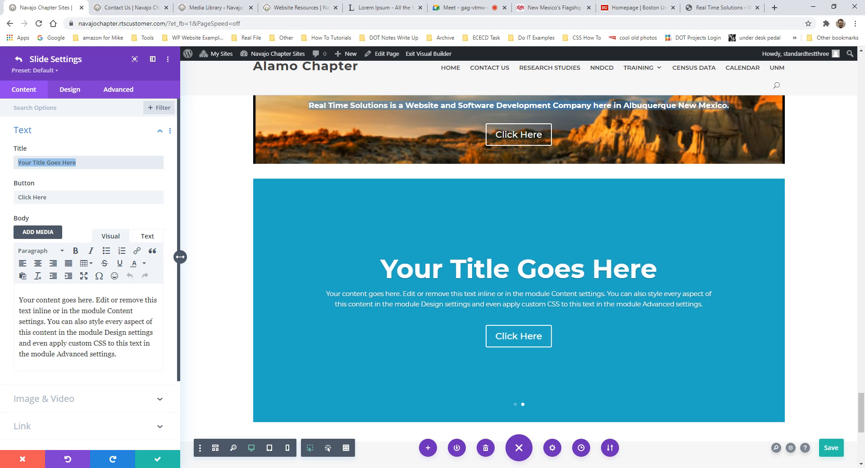
pyautogui.write("M'tucci'")
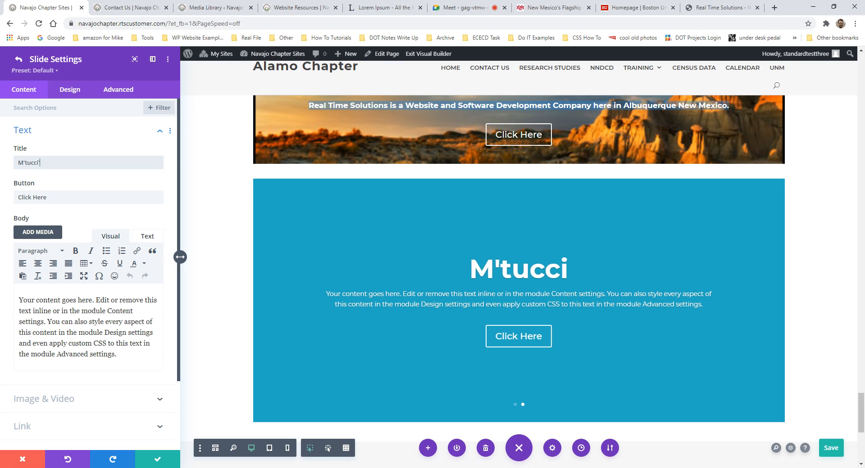
pyautogui.write('s Italian')
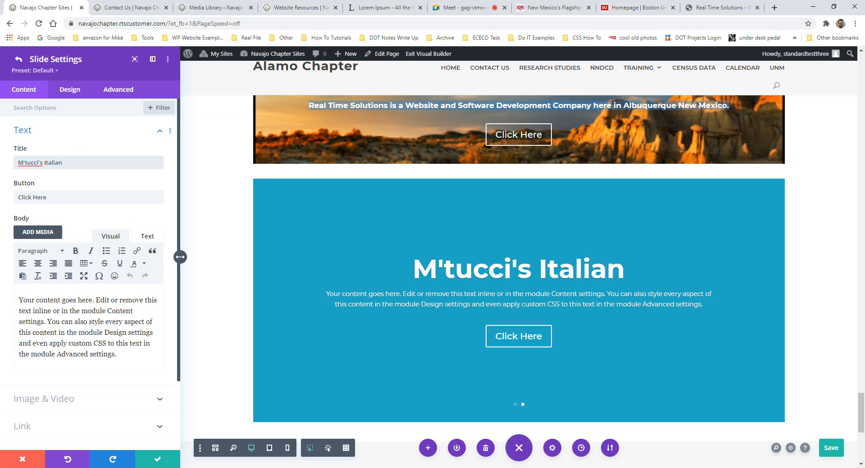
pyautogui.moveTo(74, 199); pyautogui.dragTo(17, 197)
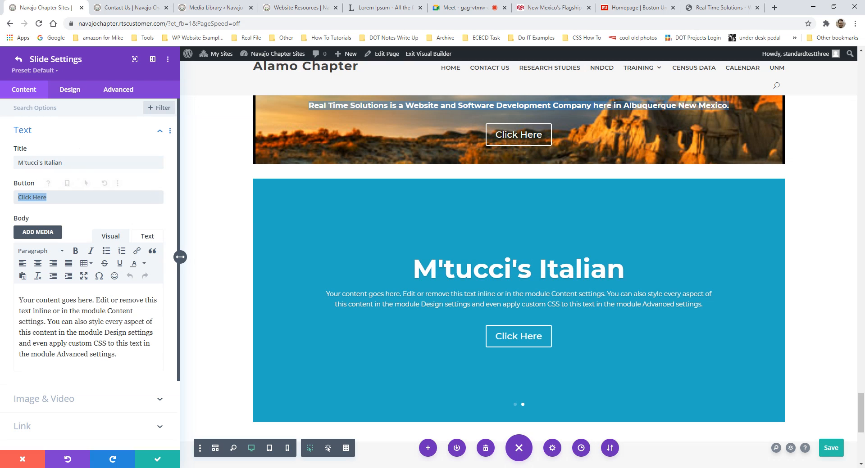
pyautogui.write('View Menu')
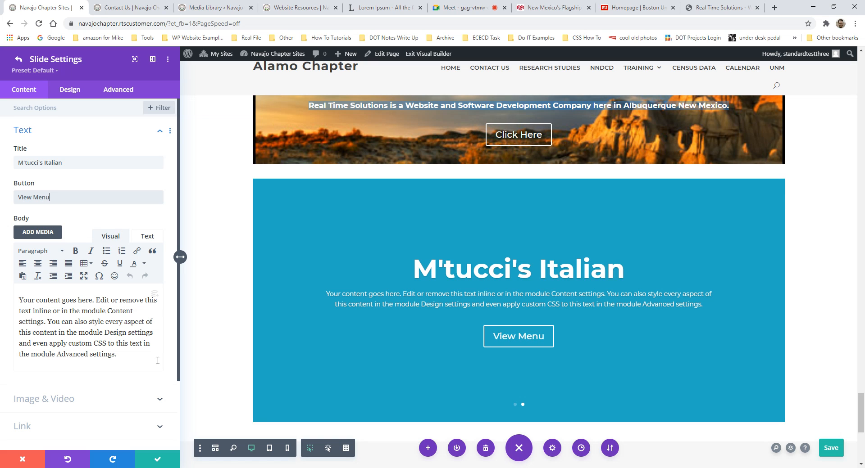
pyautogui.moveTo(111, 354); pyautogui.dragTo(63, 218)
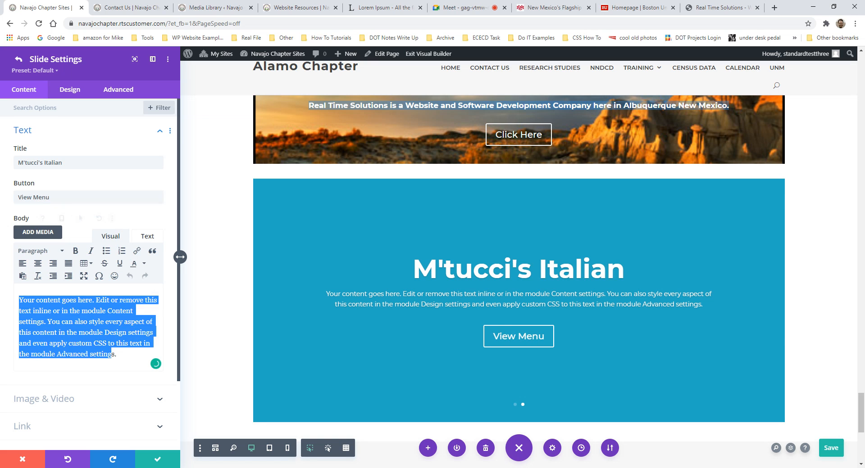
pyautogui.write("M'tuccis")
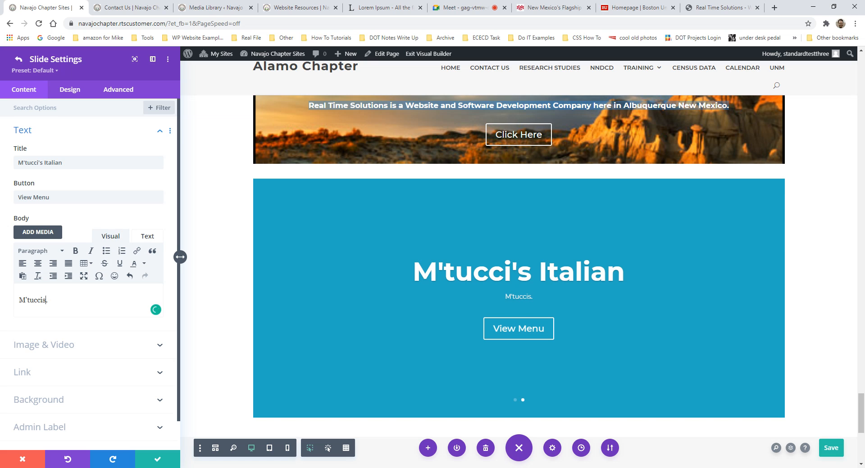
pyautogui.write(' is a local chain in Albuquerq')
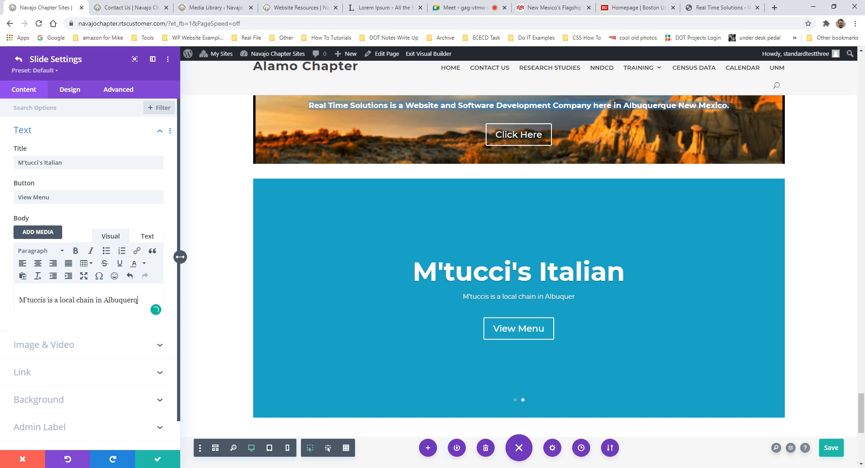
pyautogui.write('ue founded in 2')
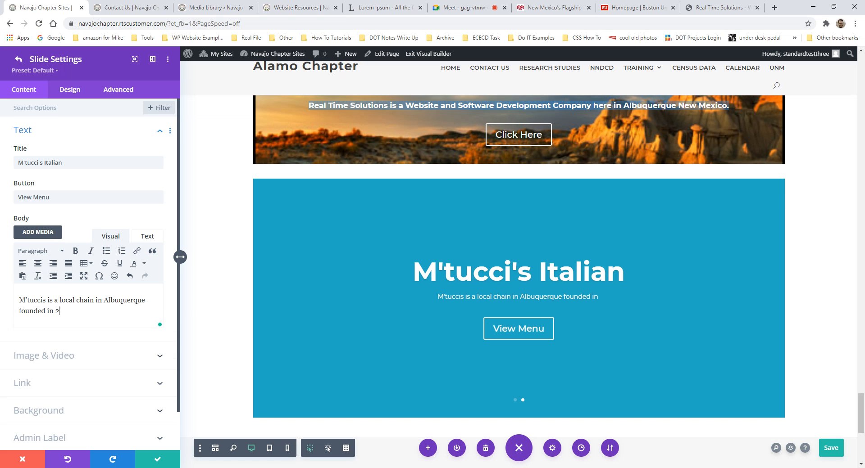
pyautogui.write('012')
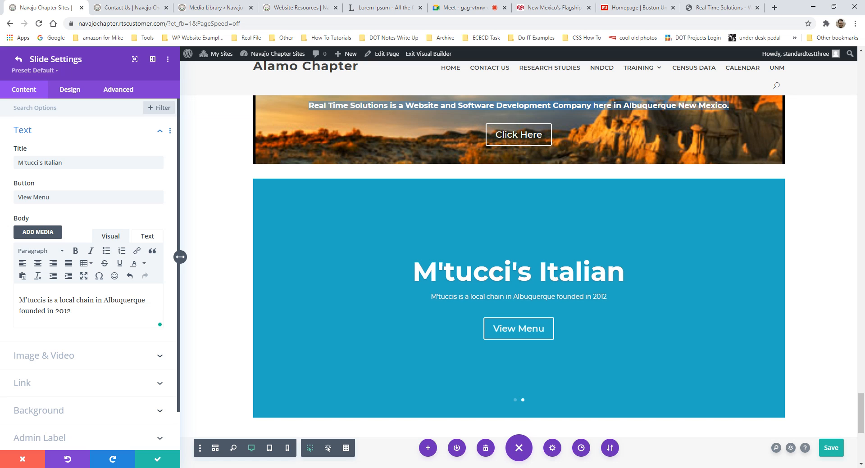
pyautogui.scroll(-1, 71, 348)
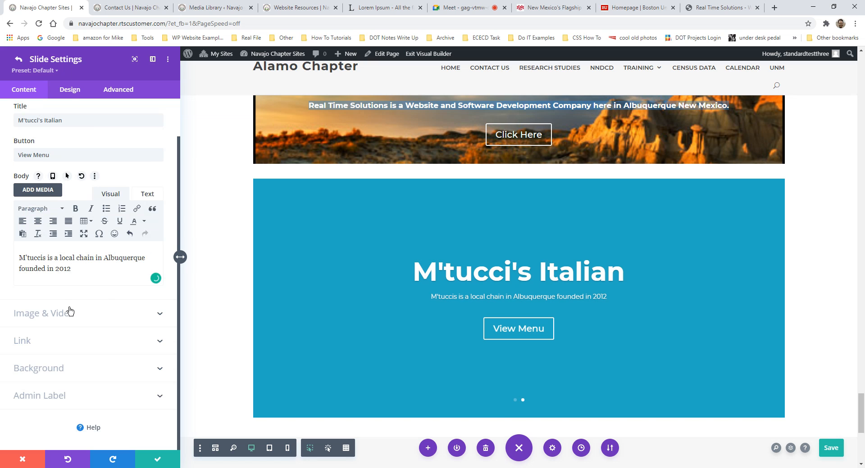
pyautogui.click(82, 364)
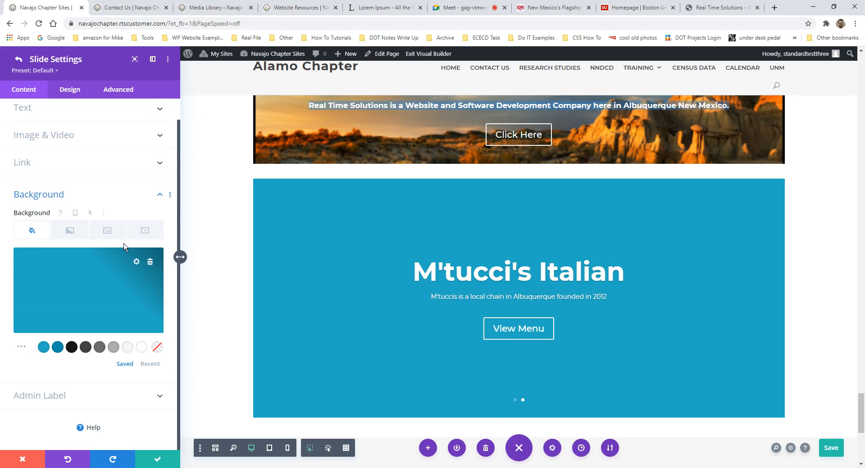
# - Use the pink coneflower photo as the M'tucci's slide background and save the slide
pyautogui.click(107, 231)
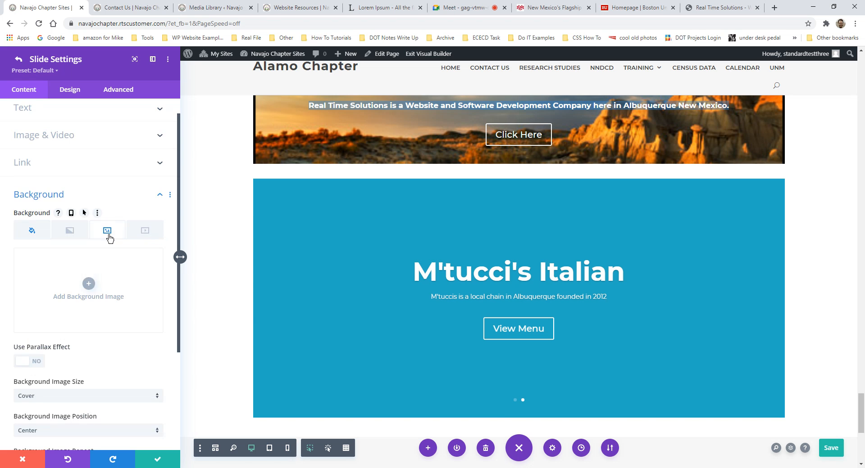
pyautogui.click(87, 282)
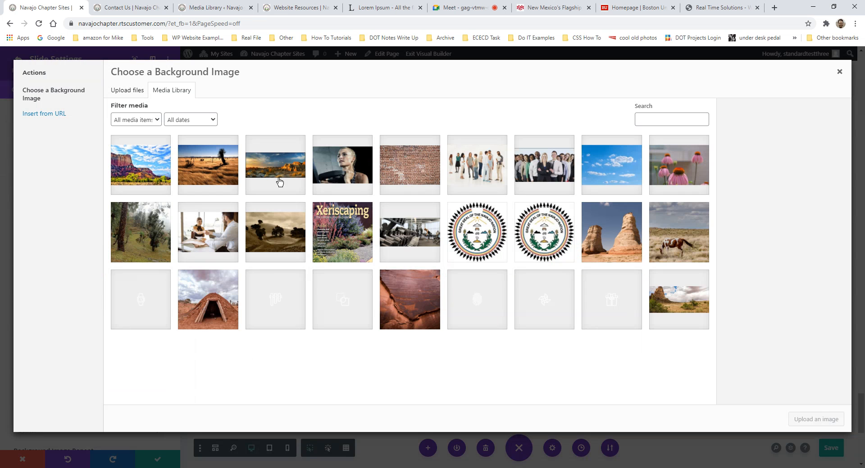
pyautogui.click(691, 174)
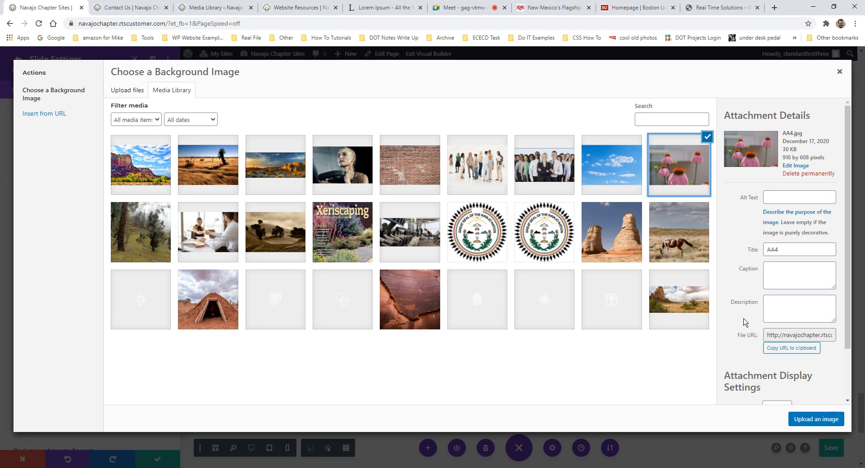
pyautogui.click(804, 421)
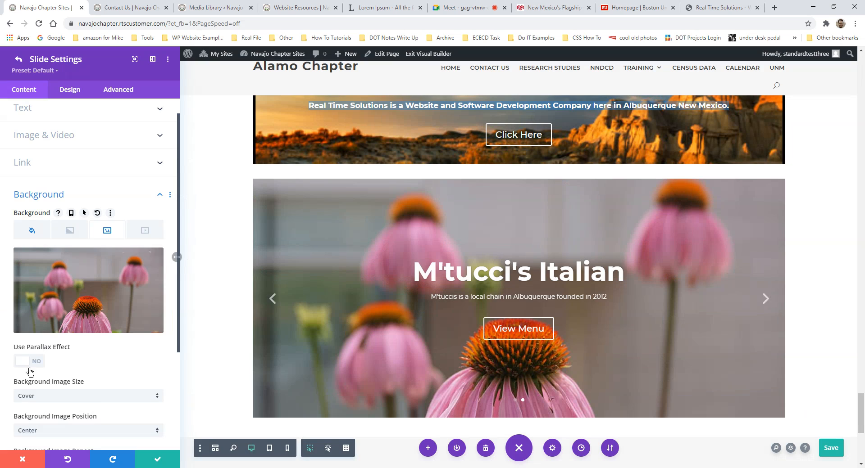
pyautogui.scroll(-3, 176, 256)
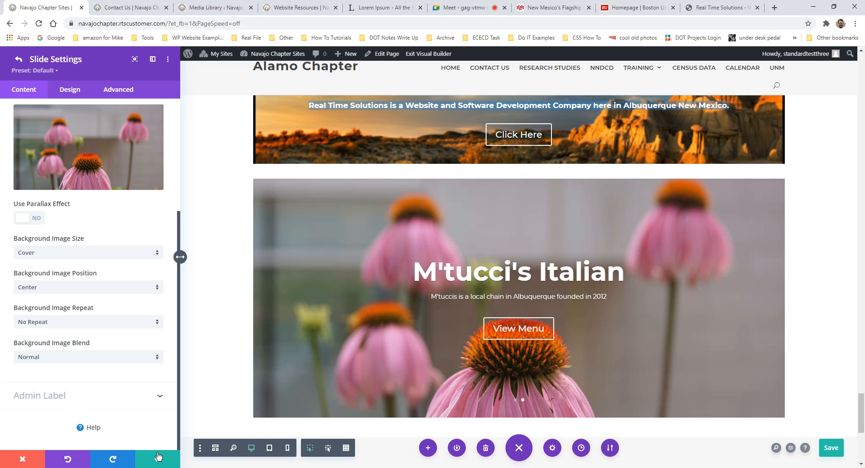
pyautogui.scroll(5, 144, 386)
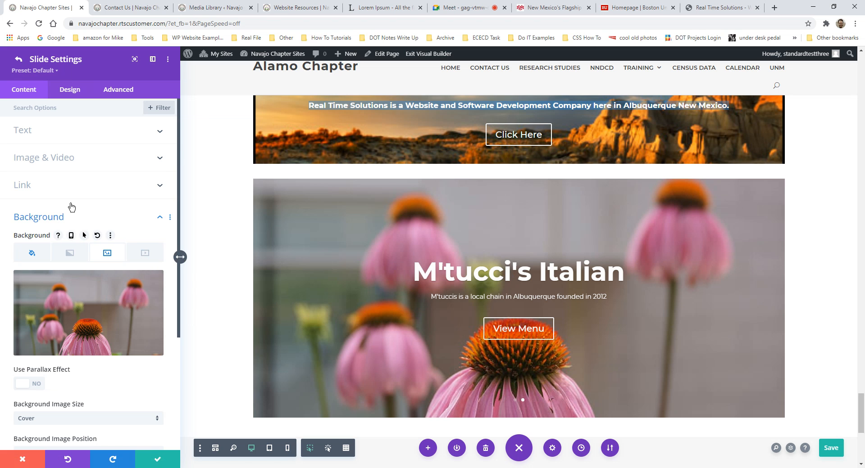
pyautogui.scroll(4, 518, 202)
pyautogui.scroll(-3, 513, 205)
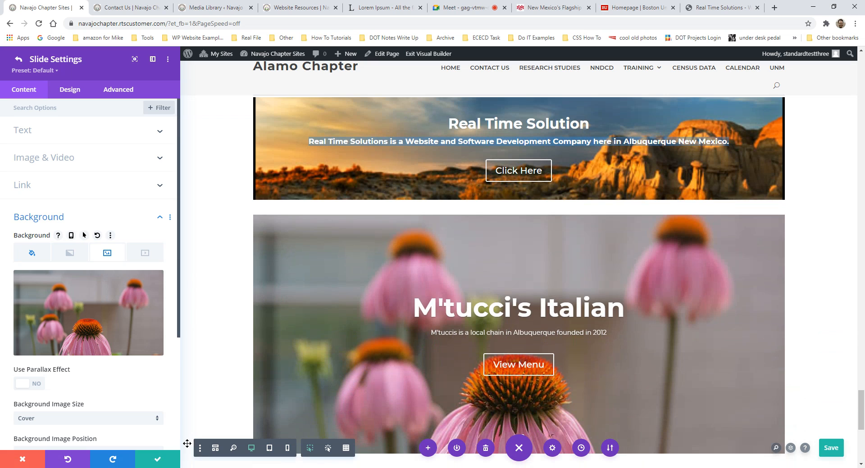
pyautogui.click(157, 459)
# - Close the slider settings and flip between the desert and M'tucci's Italian slides
pyautogui.click(158, 459)
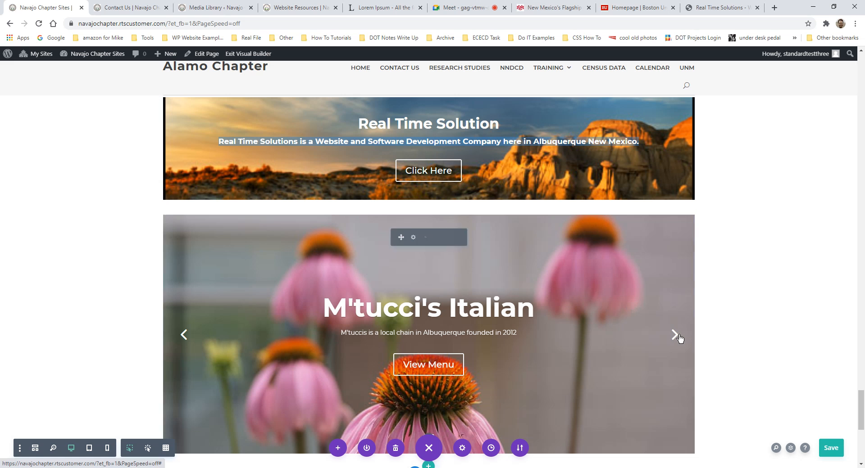
pyautogui.click(677, 336)
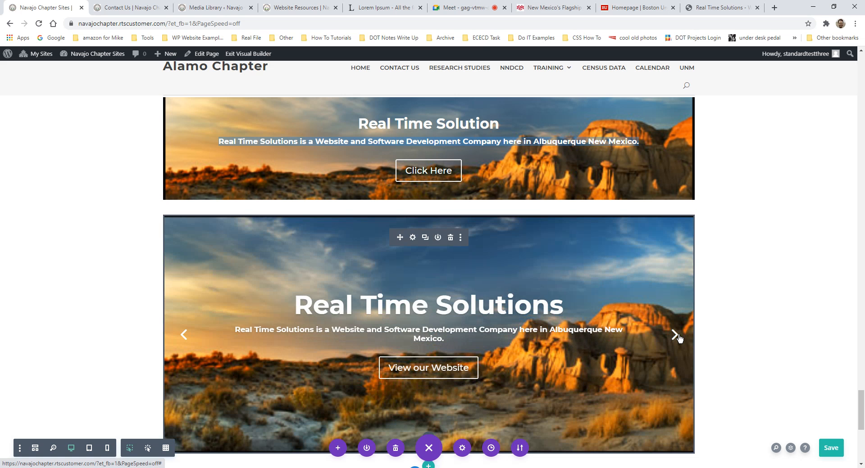
pyautogui.click(184, 334)
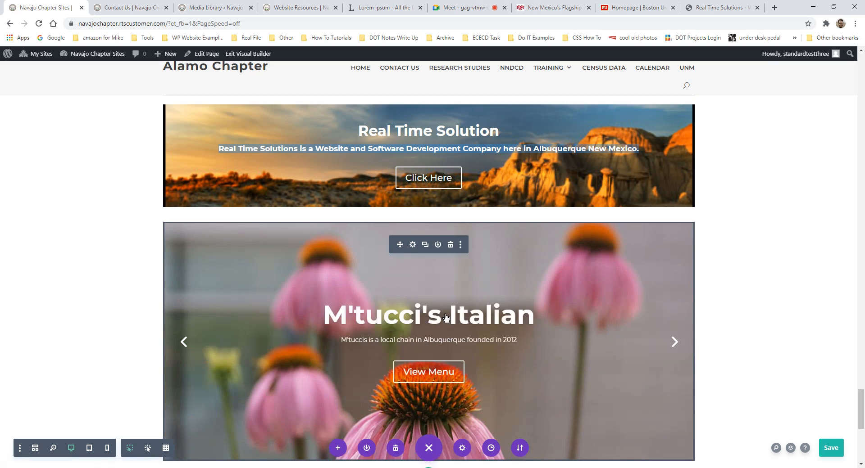
pyautogui.scroll(10, 446, 318)
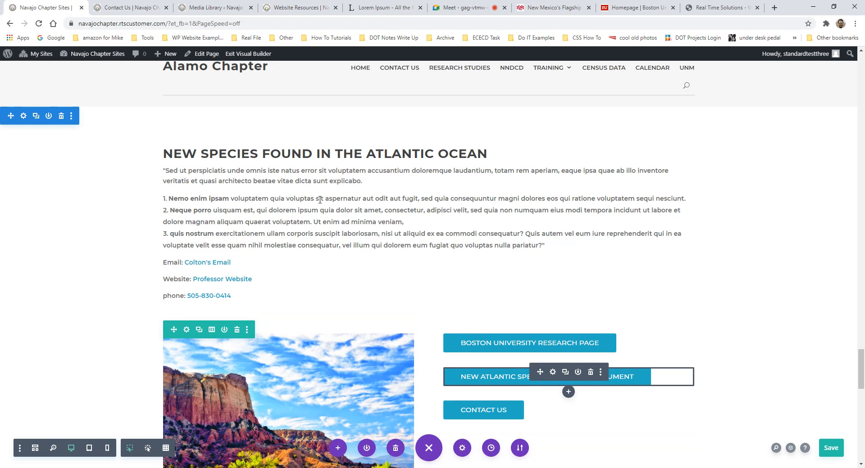
pyautogui.scroll(-5, 450, 261)
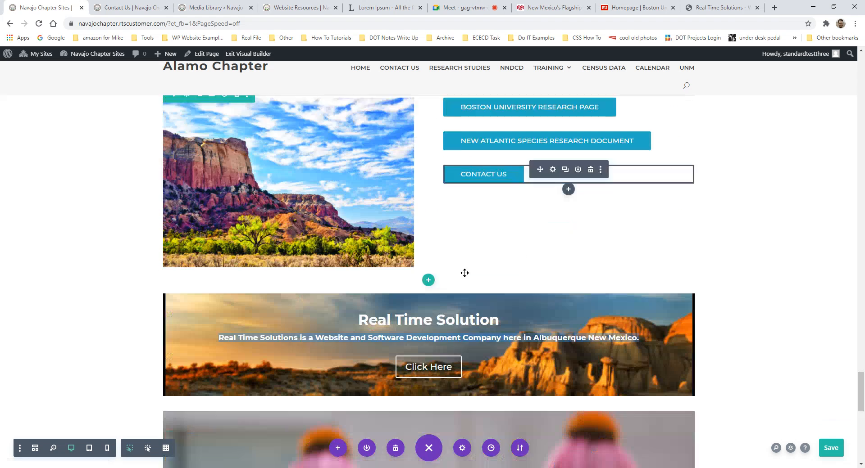
pyautogui.scroll(-7, 464, 273)
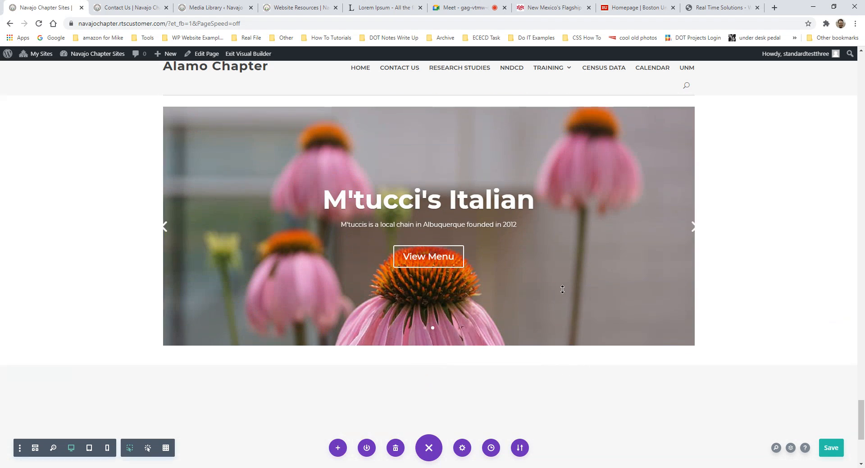
pyautogui.scroll(1, 572, 293)
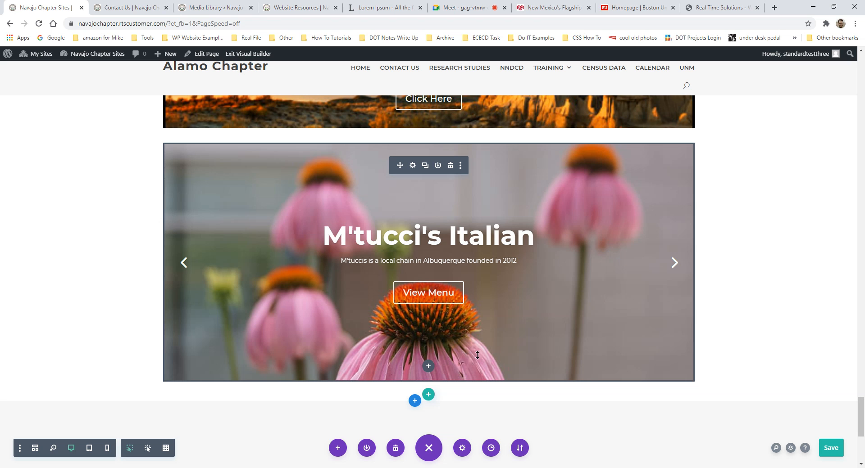
# - Insert an Accordion module ('acco') below the slider and open its first item's settings
pyautogui.click(428, 366)
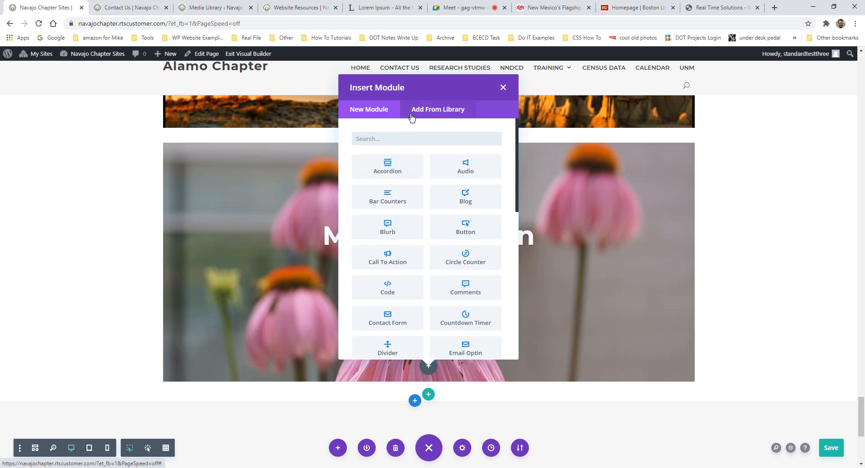
pyautogui.write('acco')
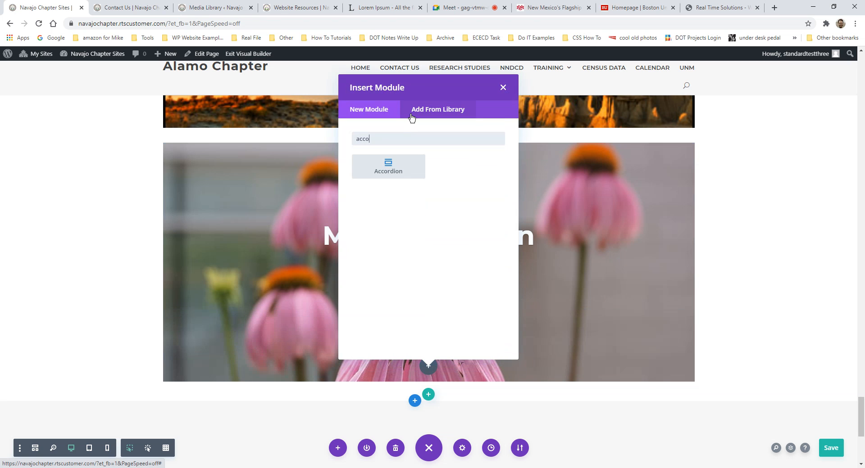
pyautogui.click(396, 176)
pyautogui.scroll(-2, 446, 336)
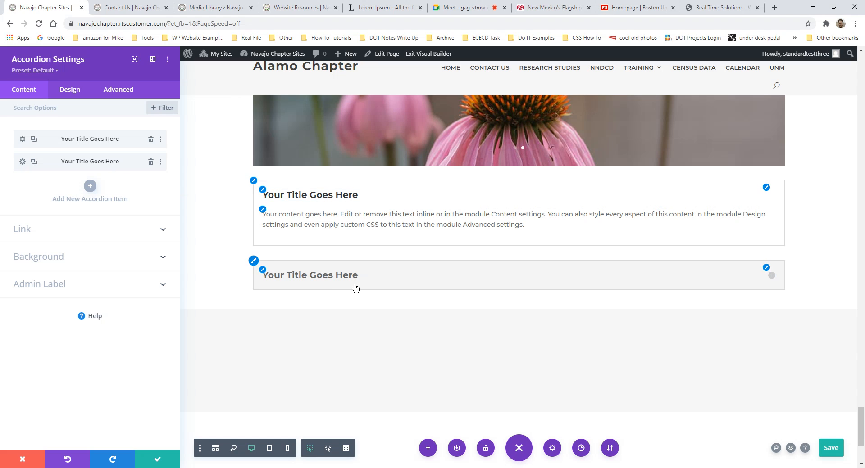
pyautogui.click(767, 279)
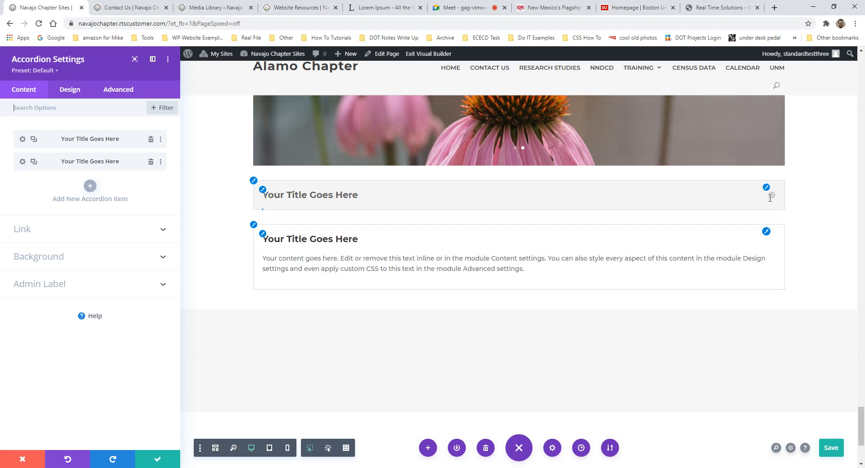
pyautogui.click(770, 194)
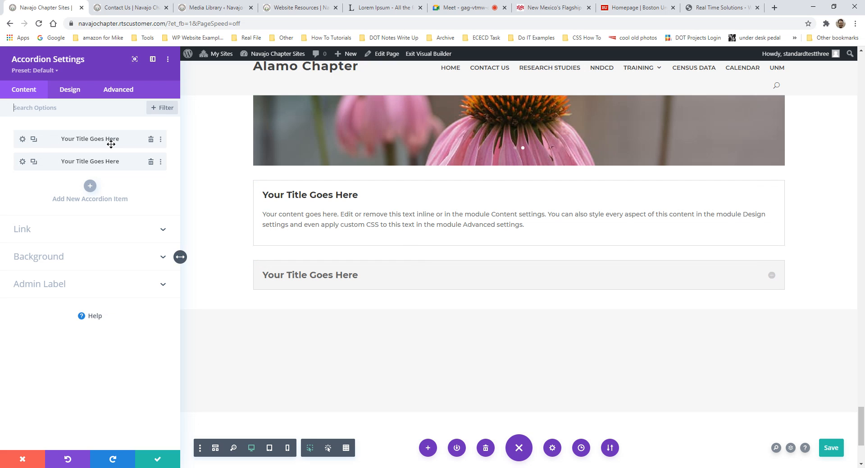
pyautogui.click(22, 139)
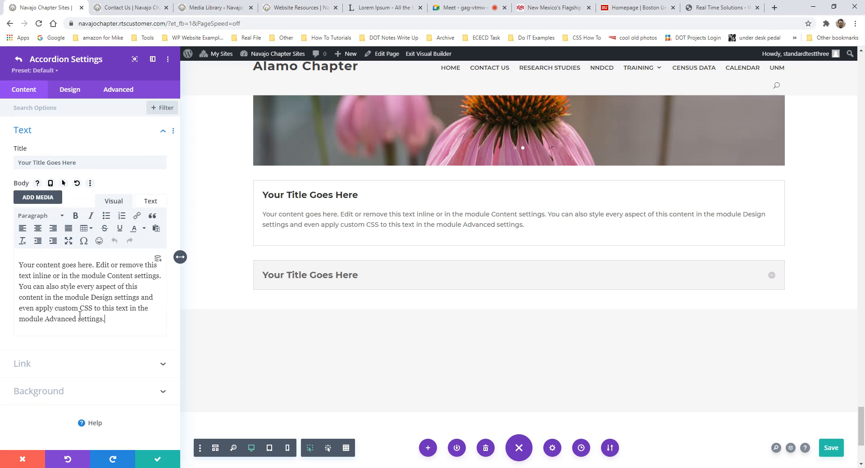
# - Make the item's body Heading 1, with 'Content settings' split off as Heading 4
pyautogui.moveTo(121, 320); pyautogui.dragTo(15, 247)
pyautogui.click(40, 216)
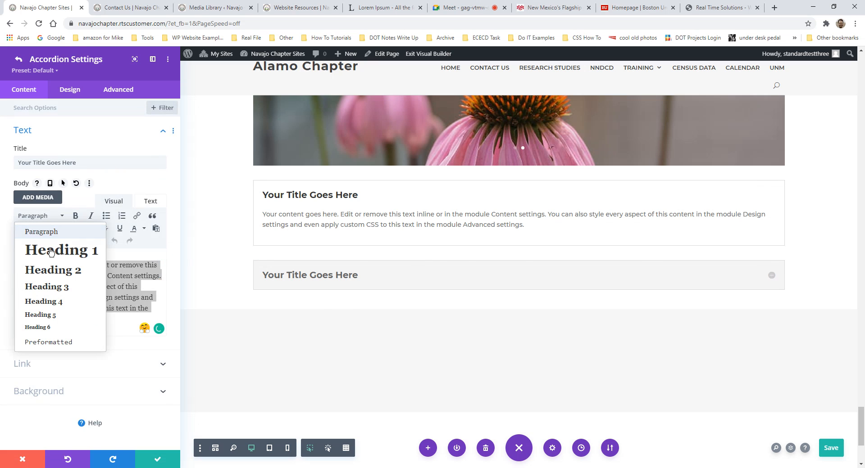
pyautogui.click(34, 249)
pyautogui.click(116, 307)
pyautogui.scroll(-4, 130, 351)
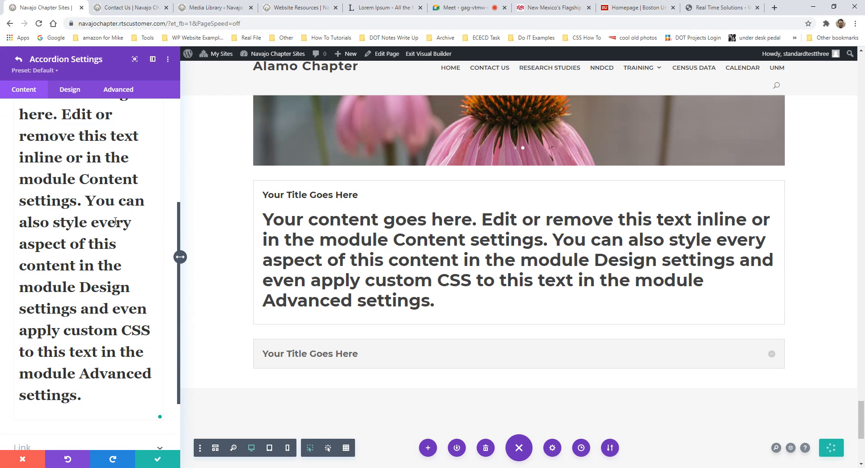
pyautogui.click(80, 179)
pyautogui.press('Return')
pyautogui.moveTo(90, 413); pyautogui.dragTo(15, 218)
pyautogui.scroll(3, 15, 217)
pyautogui.click(41, 170)
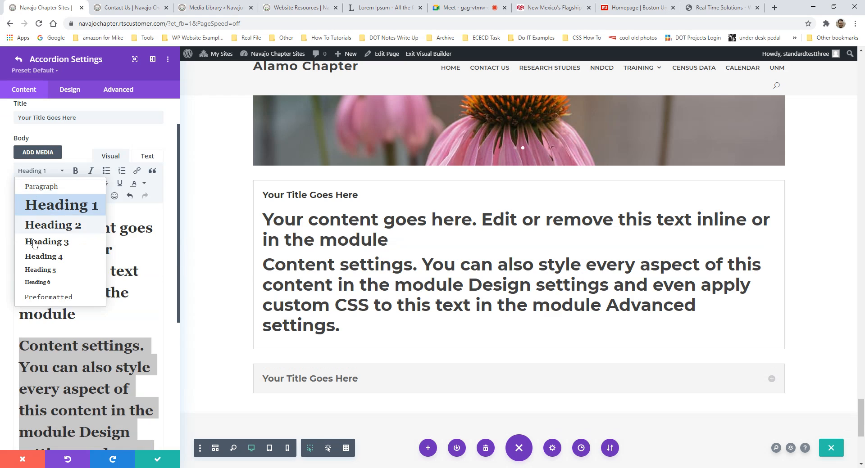
pyautogui.click(39, 256)
# - Split off the 'this text inline or in the module' line as Heading 3
pyautogui.click(105, 322)
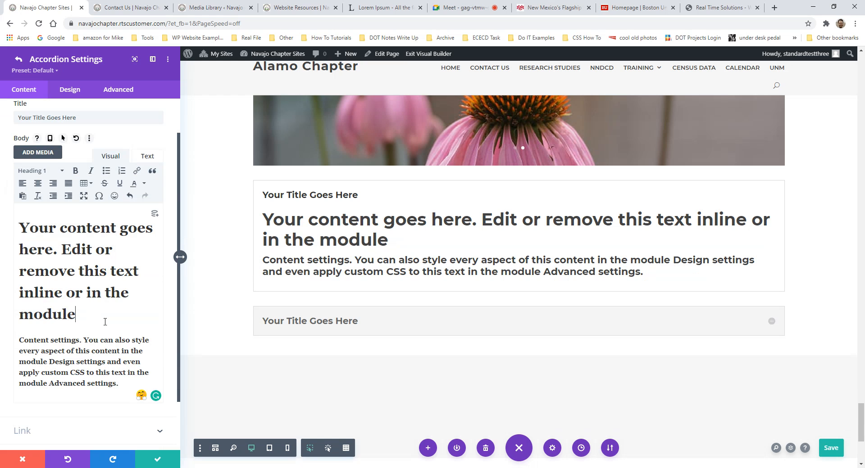
pyautogui.click(77, 269)
pyautogui.press('Return')
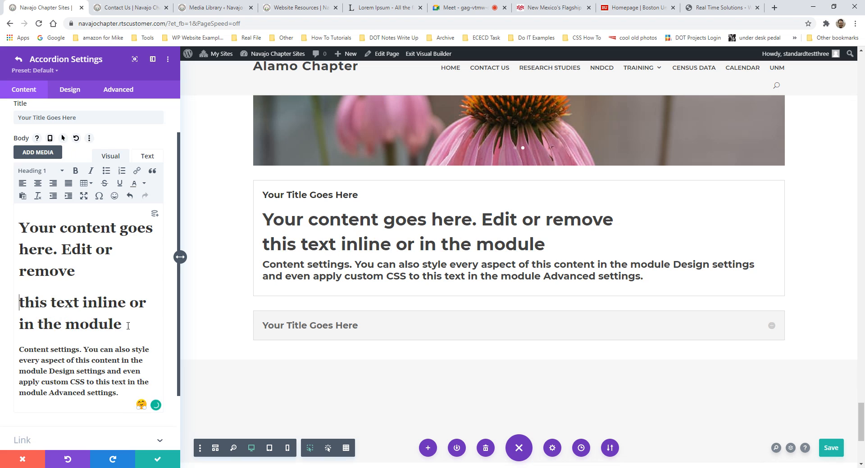
pyautogui.moveTo(128, 326); pyautogui.dragTo(19, 303)
pyautogui.click(41, 171)
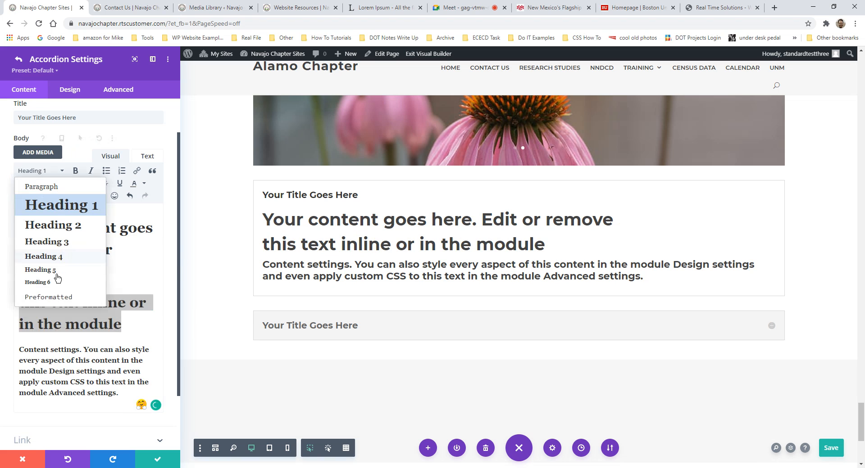
pyautogui.click(57, 242)
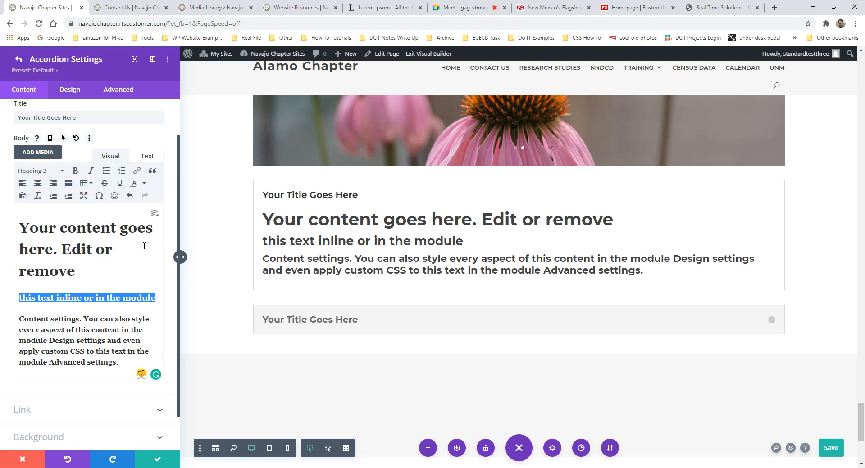
# - Title the first accordion item 'Example 1' and save it
pyautogui.scroll(2, 105, 205)
pyautogui.tripleClick(90, 163)
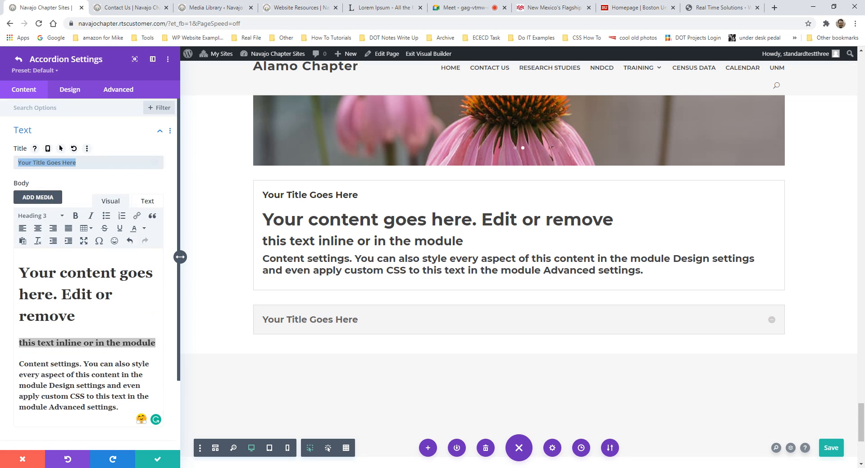
pyautogui.write('E')
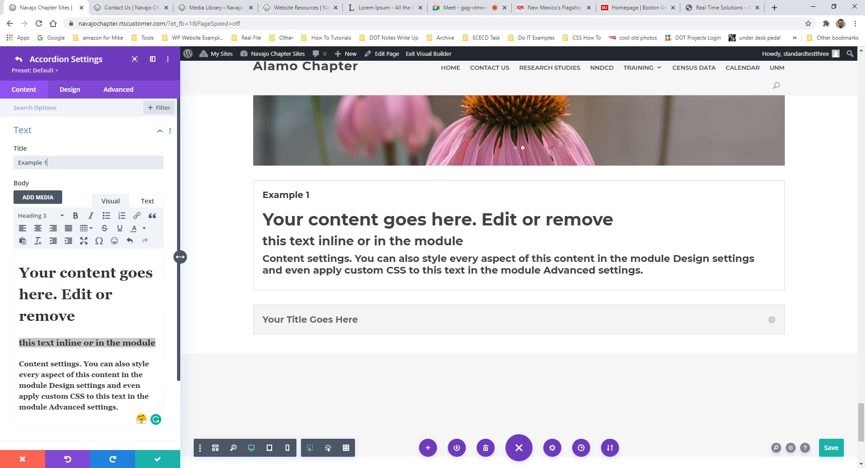
pyautogui.write('xample 1')
pyautogui.click(156, 457)
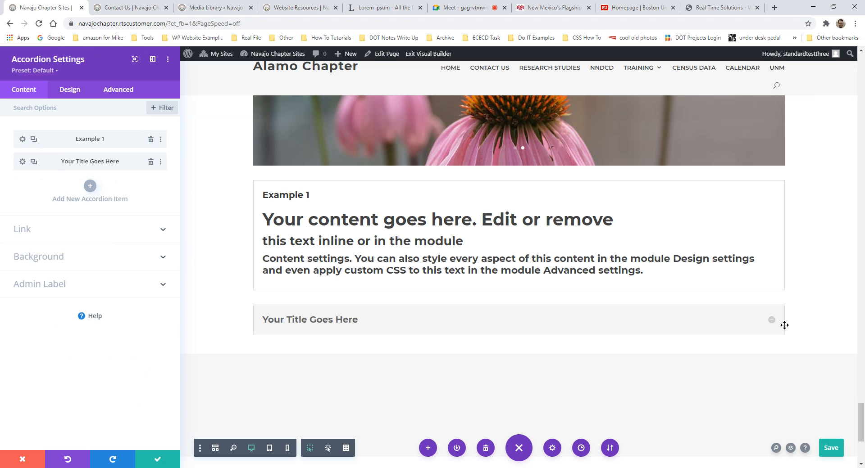
pyautogui.click(772, 321)
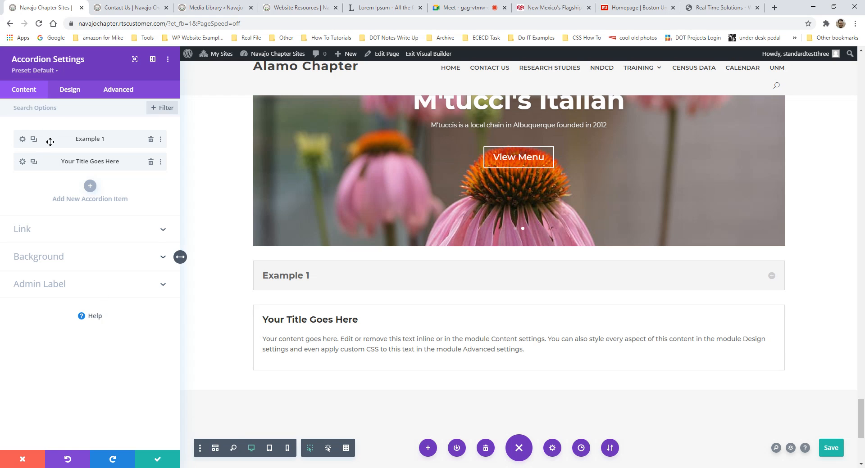
pyautogui.scroll(8, 518, 334)
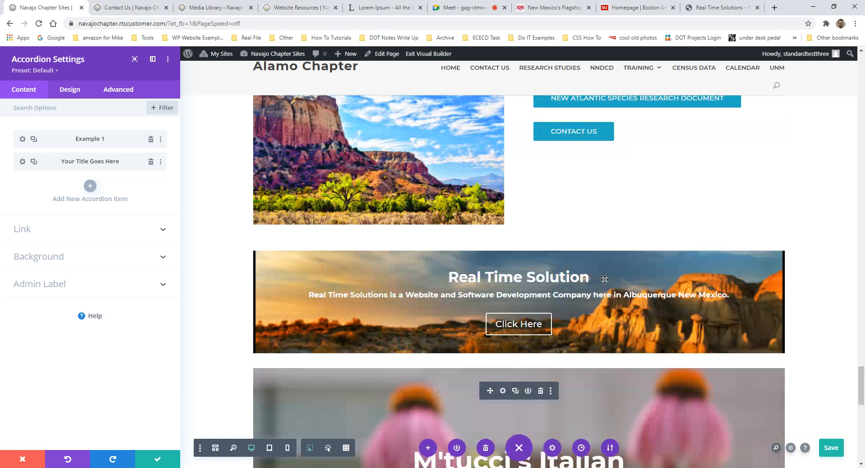
pyautogui.scroll(5, 527, 312)
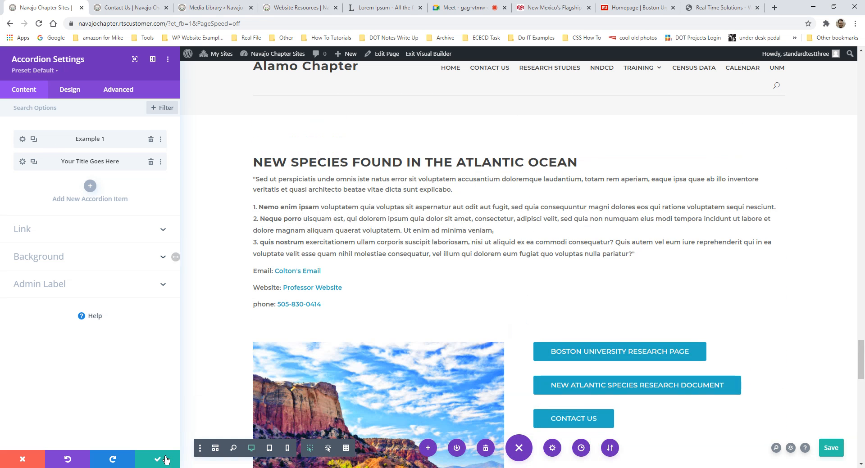
# - Close the accordion settings and cancel adding another module below the slider
pyautogui.click(165, 461)
pyautogui.scroll(-4, 357, 367)
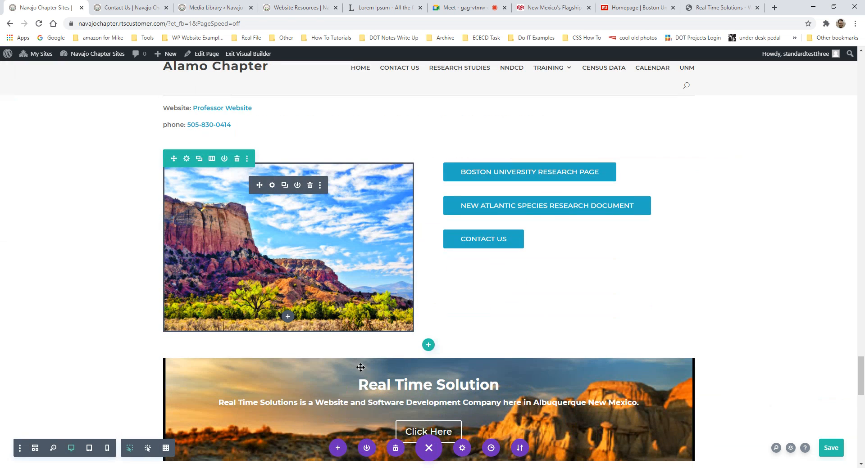
pyautogui.scroll(-6, 488, 375)
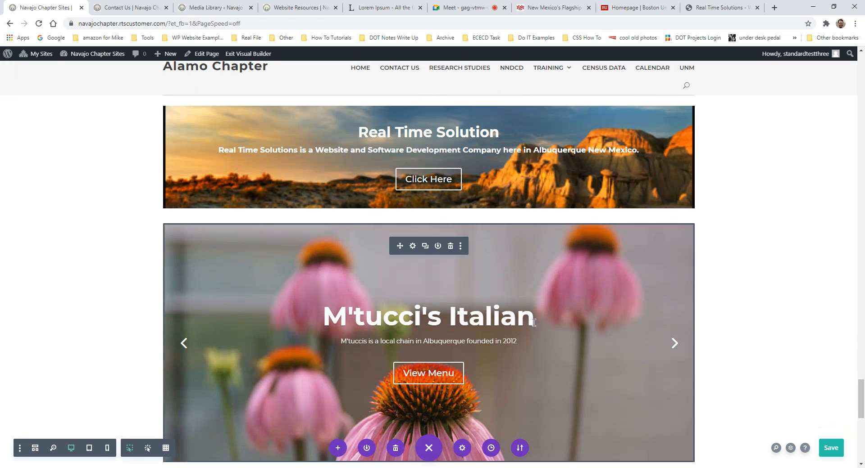
pyautogui.scroll(-2, 536, 327)
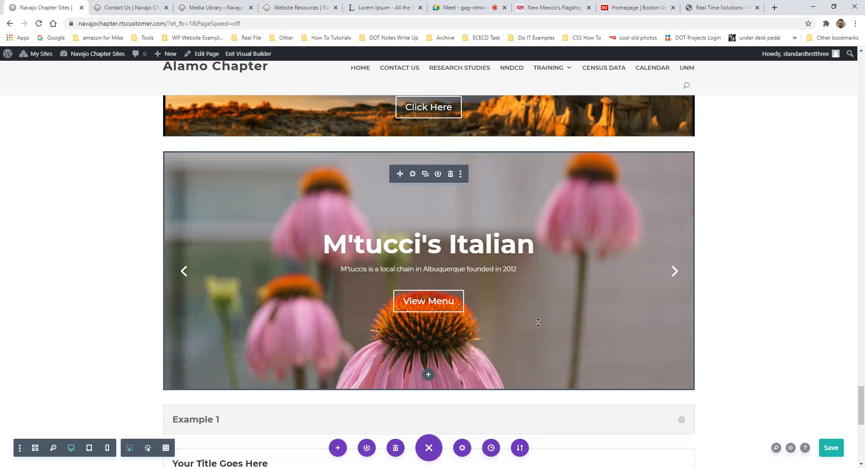
pyautogui.click(428, 374)
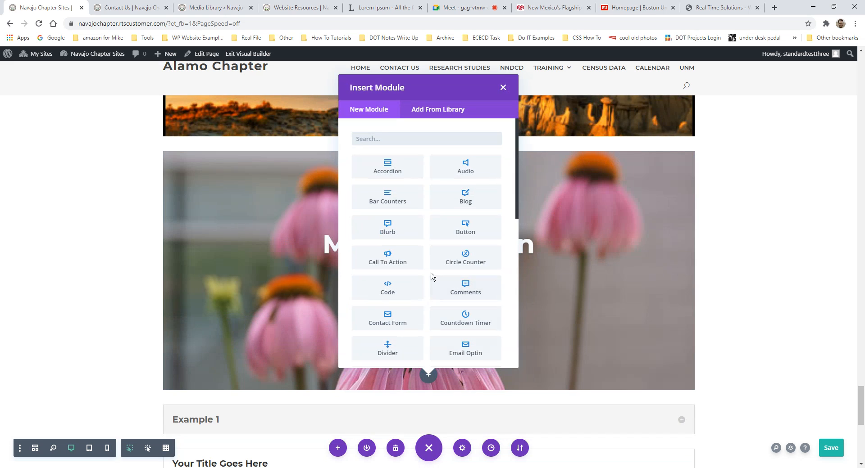
pyautogui.click(503, 87)
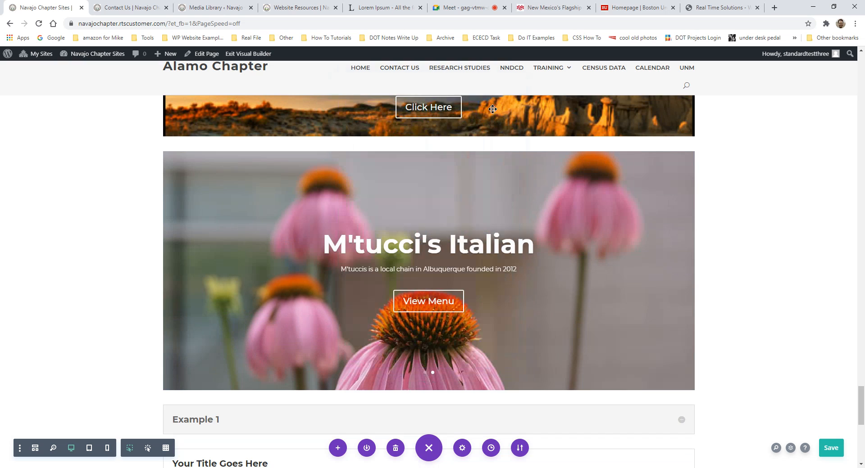
# - Review the page up to the New Species heading and save the layout
pyautogui.scroll(6, 491, 212)
pyautogui.scroll(3, 490, 212)
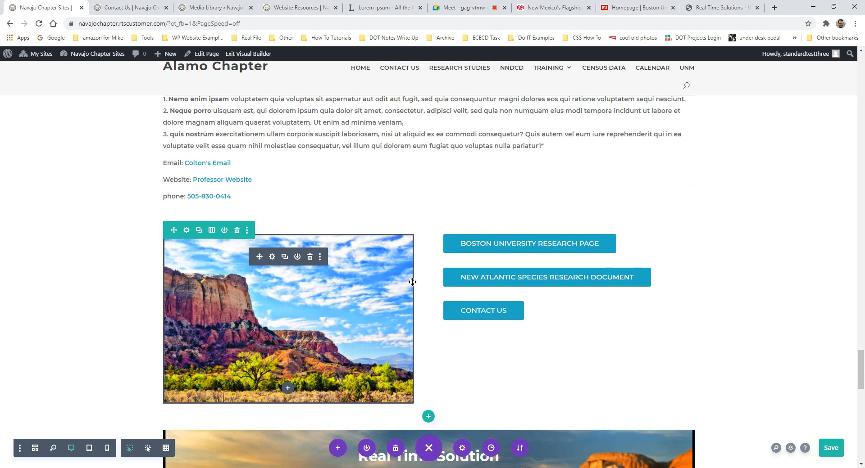
pyautogui.scroll(4, 510, 230)
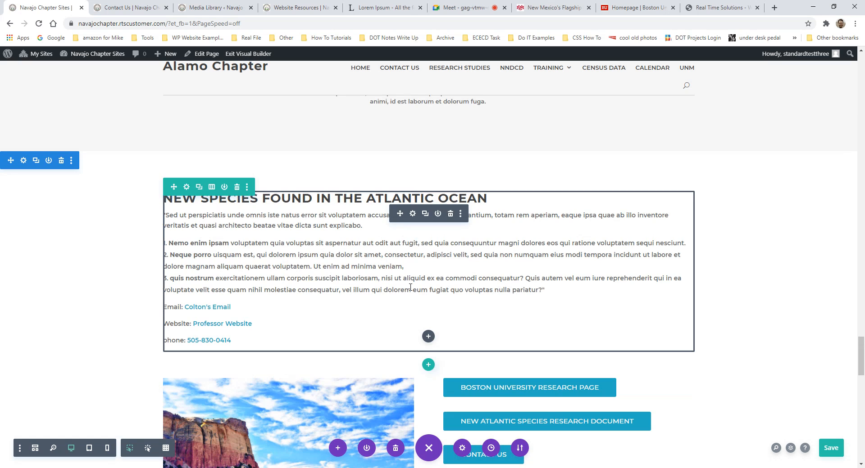
pyautogui.scroll(-18, 410, 286)
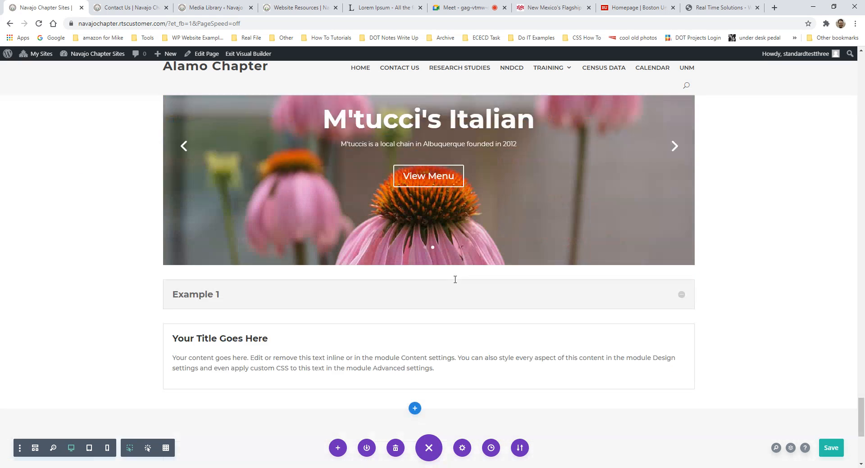
pyautogui.scroll(-2, 454, 277)
pyautogui.scroll(3, 453, 252)
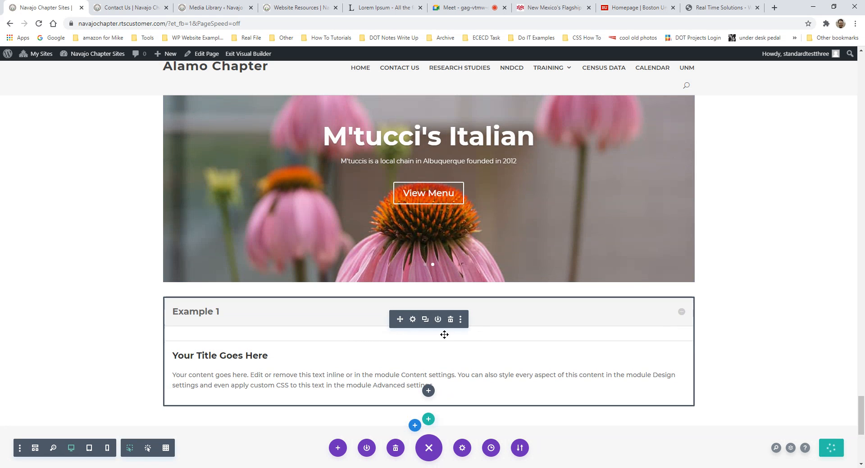
pyautogui.scroll(3, 445, 334)
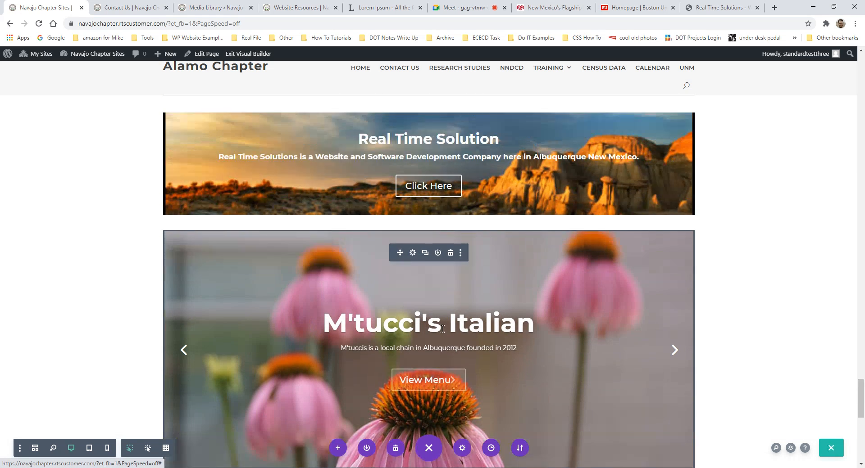
pyautogui.scroll(1, 443, 330)
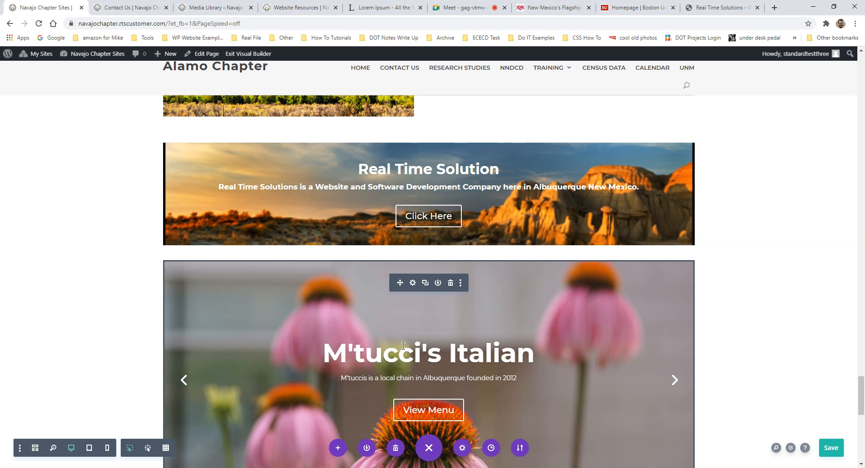
pyautogui.scroll(6, 523, 365)
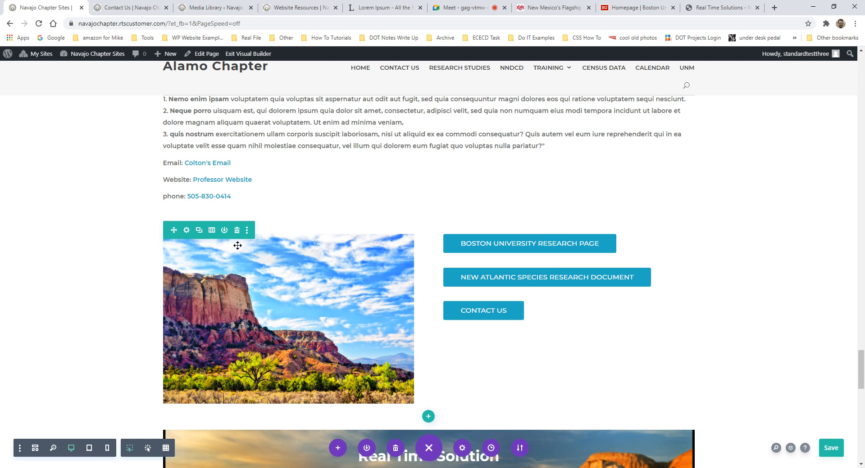
pyautogui.scroll(-7, 272, 254)
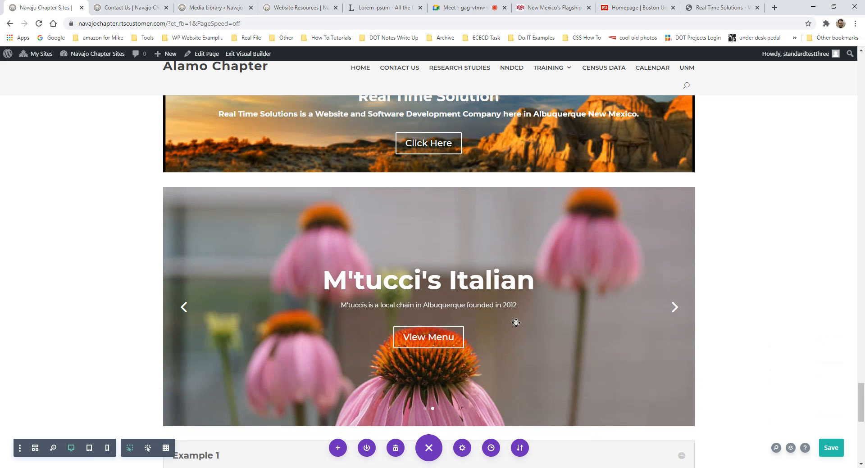
pyautogui.scroll(-4, 515, 323)
pyautogui.scroll(11, 548, 360)
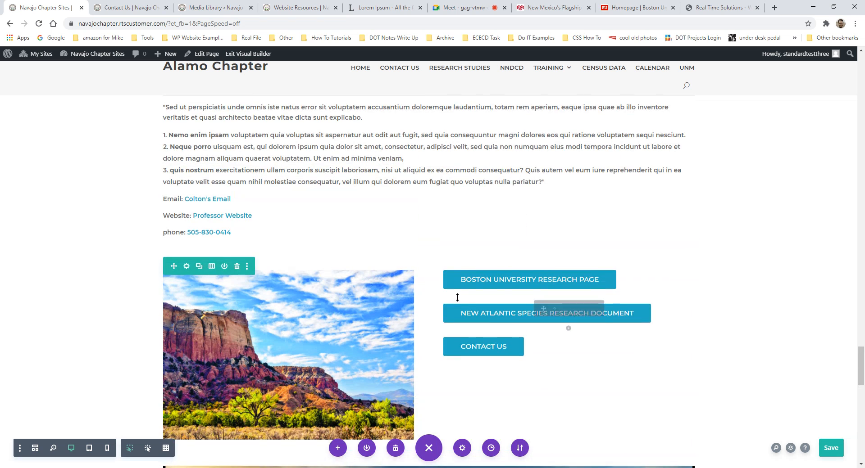
pyautogui.scroll(2, 450, 302)
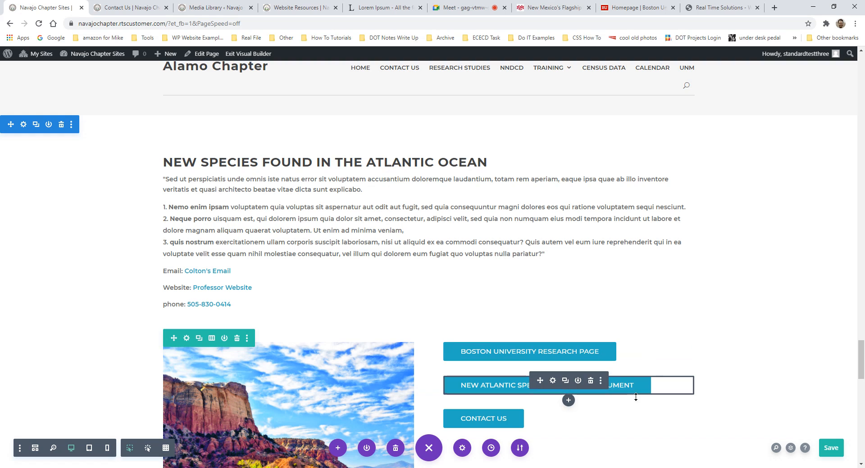
pyautogui.click(833, 454)
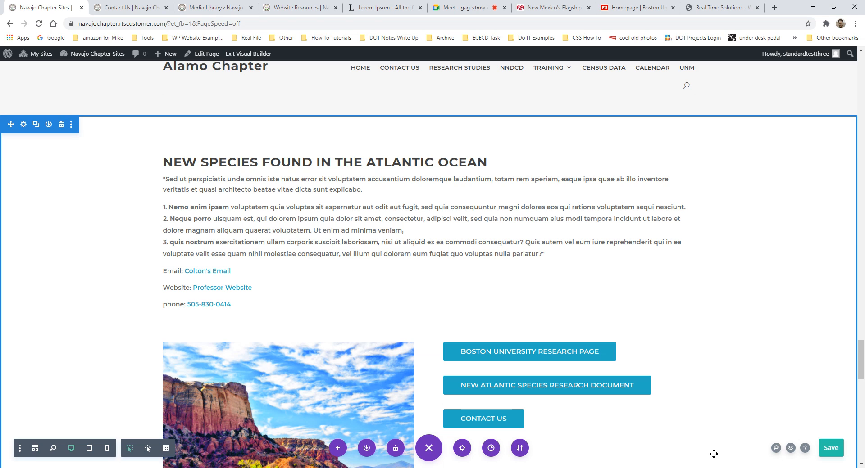
# - Exit the Visual Builder to see the live page with its accordion items
pyautogui.click(243, 55)
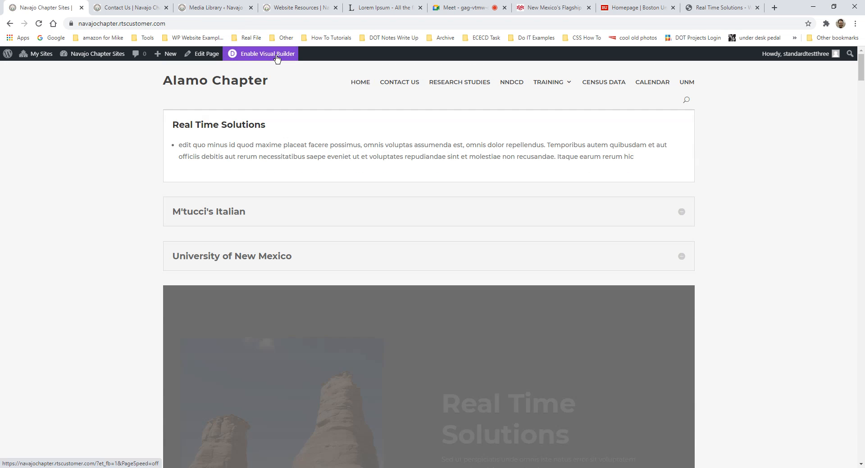
pyautogui.scroll(-15, 496, 216)
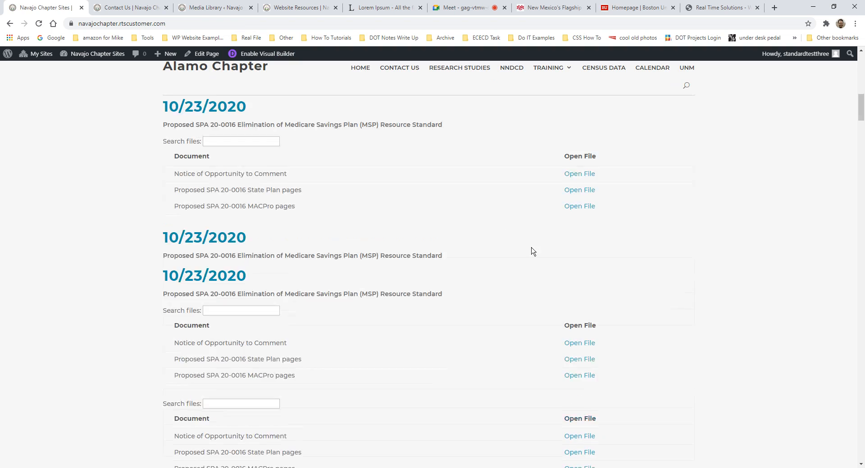
pyautogui.scroll(-4, 850, 248)
pyautogui.moveTo(858, 138); pyautogui.dragTo(859, 386)
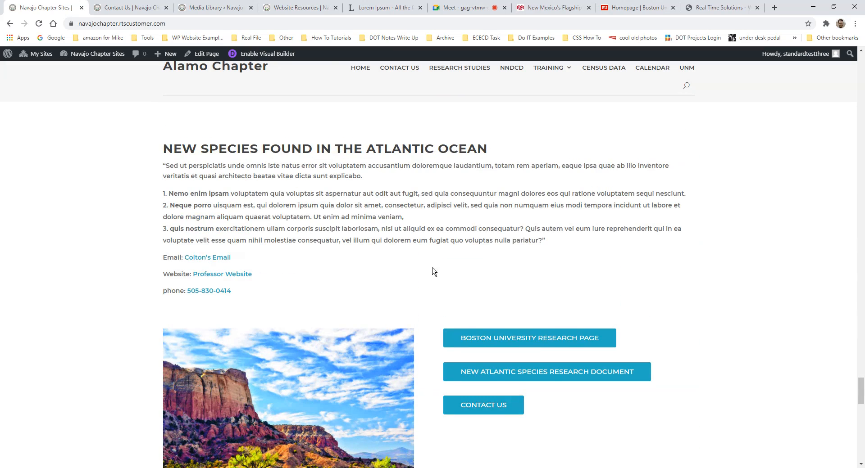
pyautogui.scroll(-11, 432, 271)
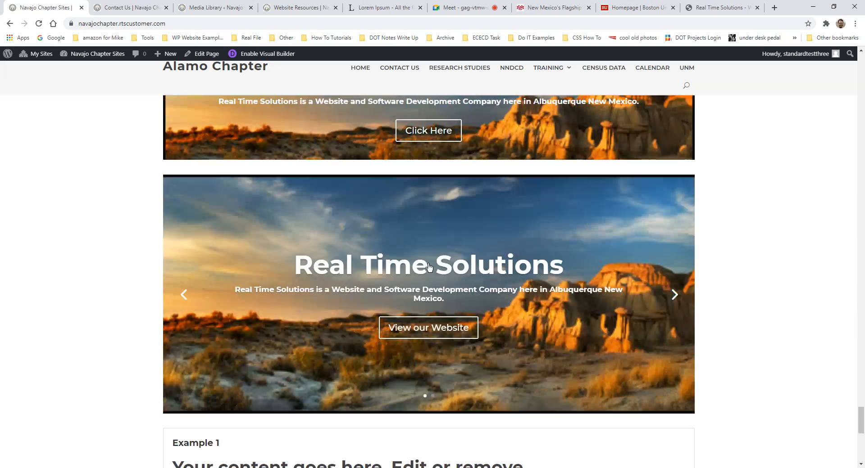
pyautogui.scroll(3, 429, 267)
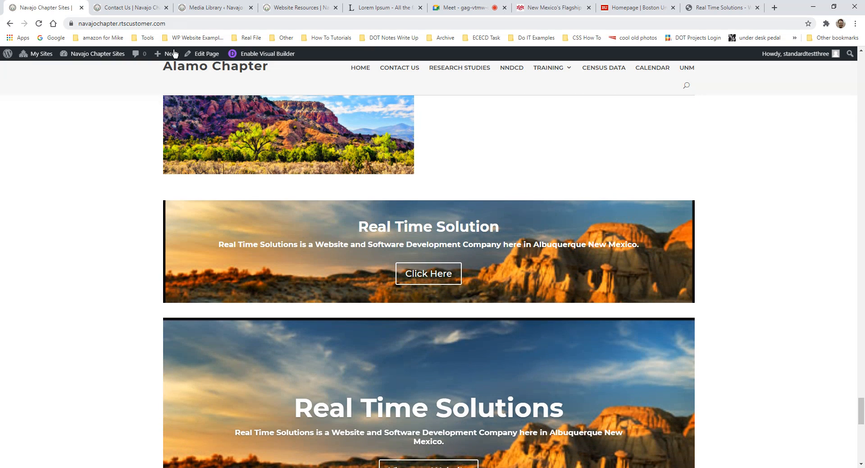
pyautogui.scroll(-4, 416, 230)
pyautogui.scroll(2, 432, 220)
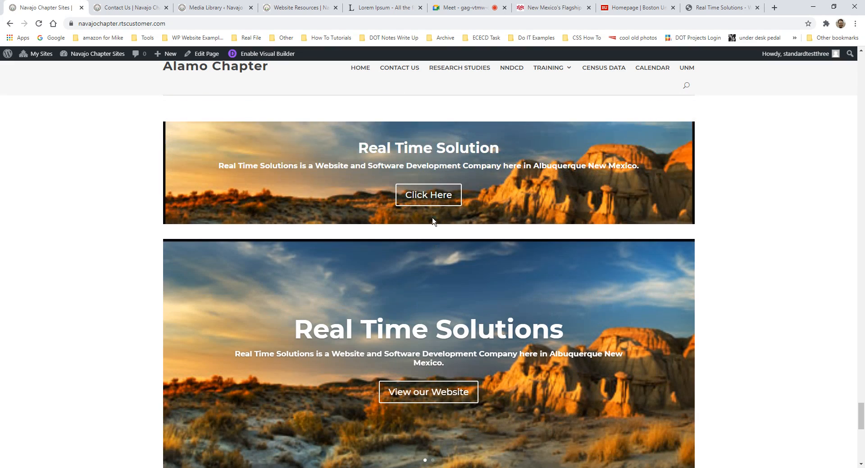
pyautogui.scroll(-3, 433, 221)
pyautogui.scroll(9, 434, 218)
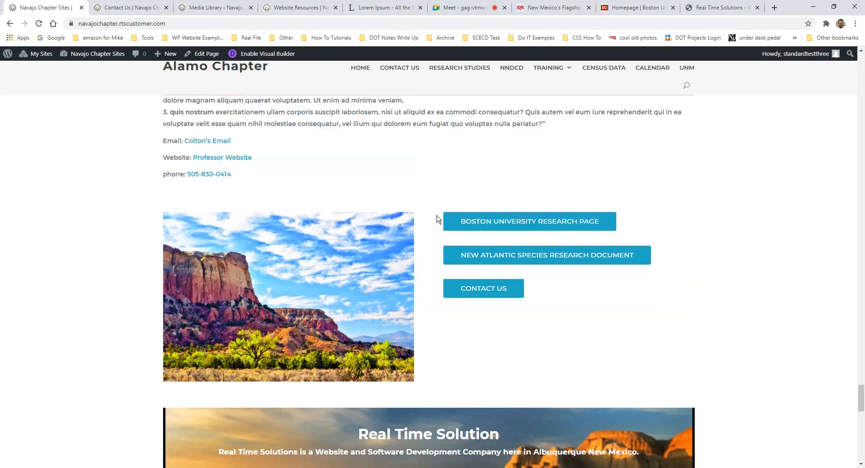
pyautogui.scroll(-10, 436, 220)
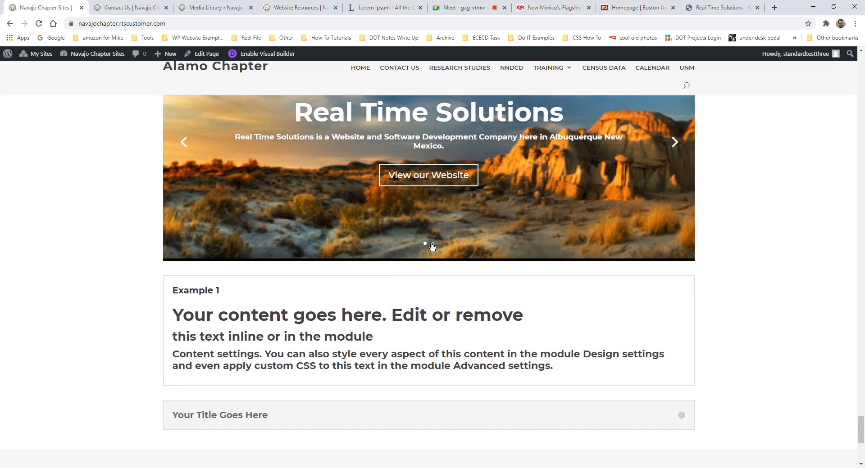
pyautogui.scroll(-2, 432, 245)
pyautogui.scroll(6, 437, 241)
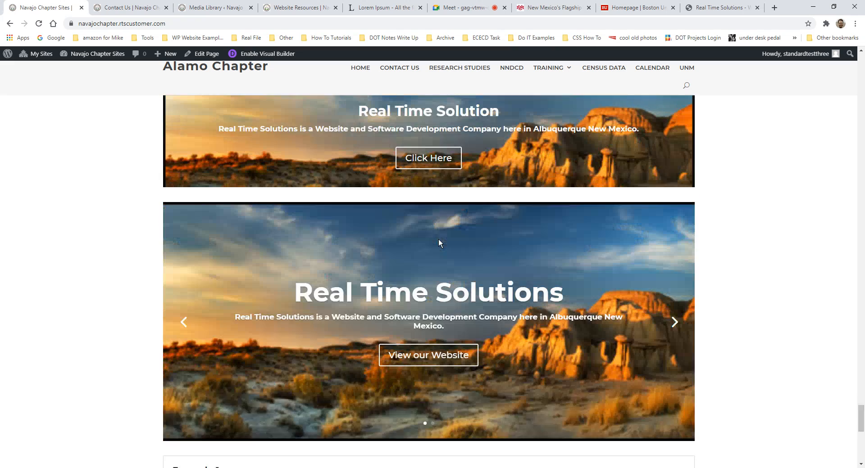
pyautogui.scroll(8, 437, 241)
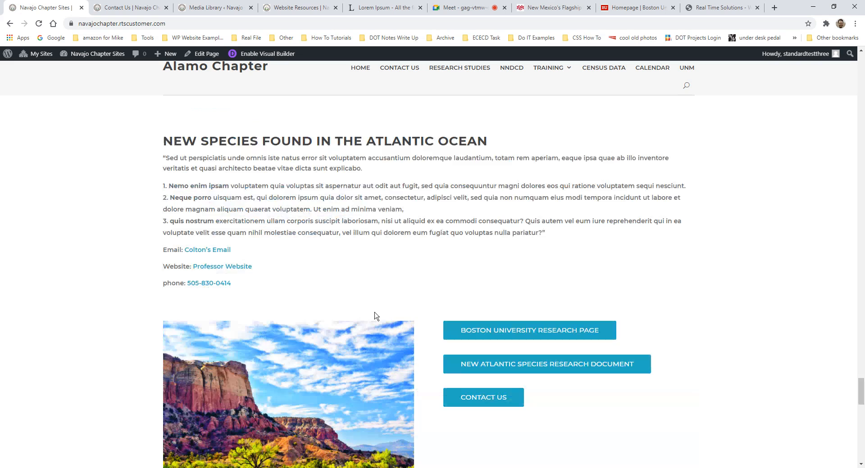
pyautogui.scroll(7, 376, 315)
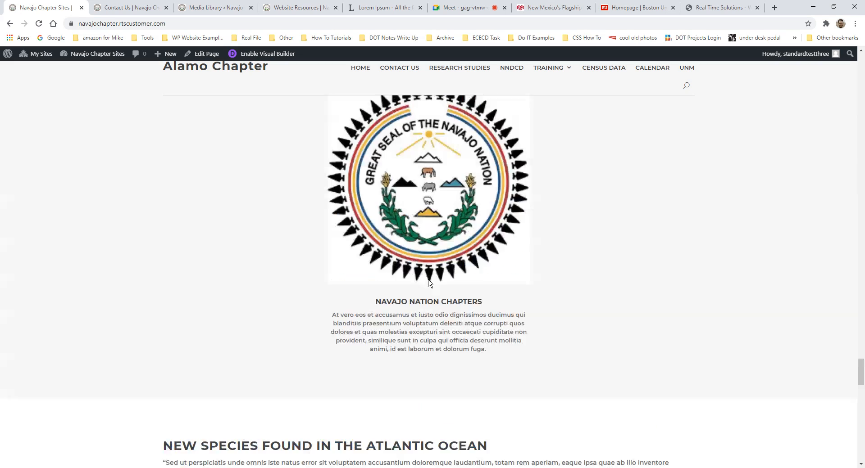
pyautogui.scroll(20, 428, 283)
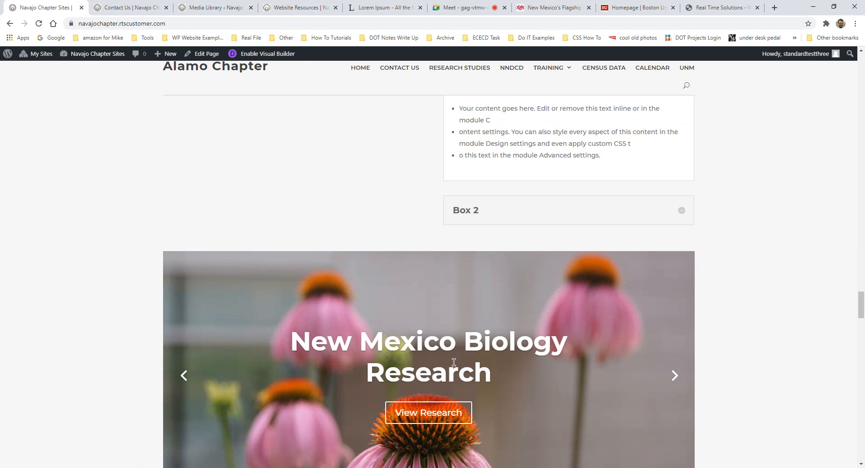
pyautogui.scroll(-7, 456, 355)
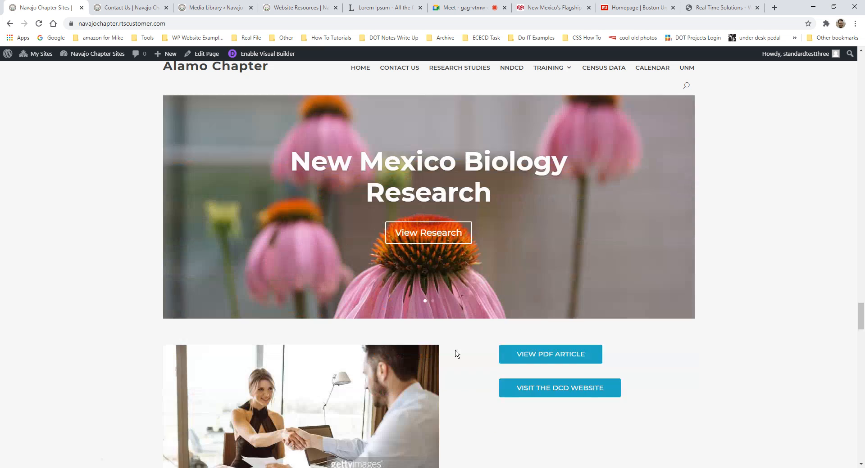
pyautogui.scroll(-8, 456, 348)
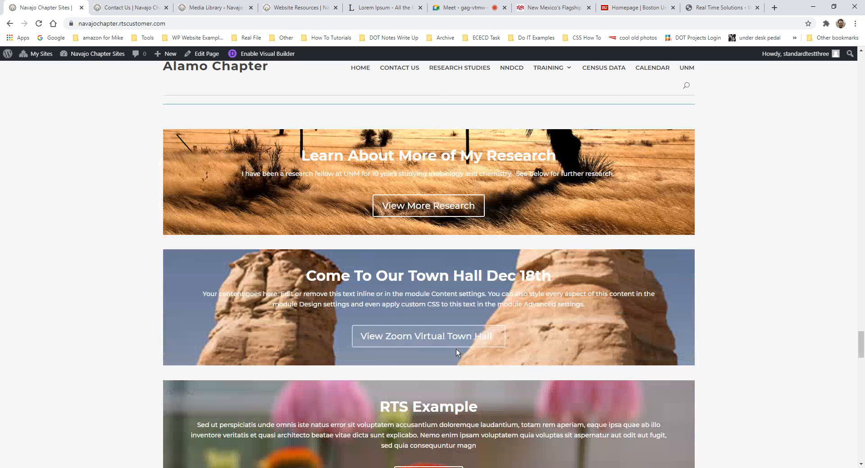
pyautogui.scroll(-2, 455, 349)
pyautogui.scroll(-4, 449, 376)
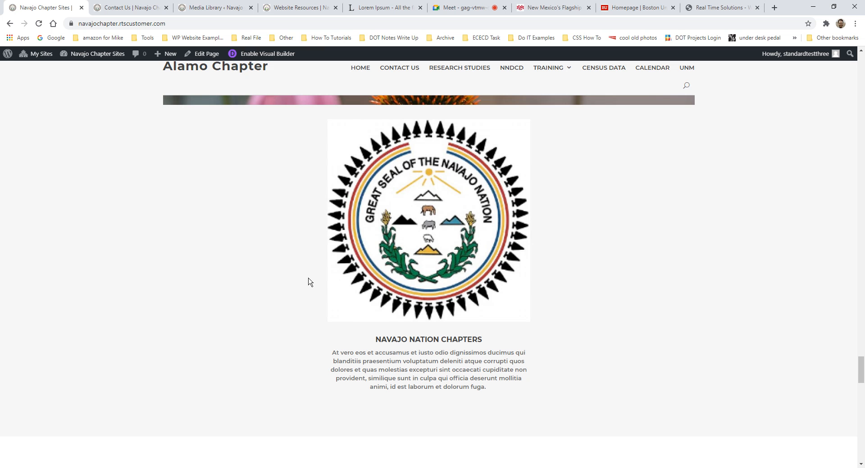
pyautogui.scroll(-20, 324, 298)
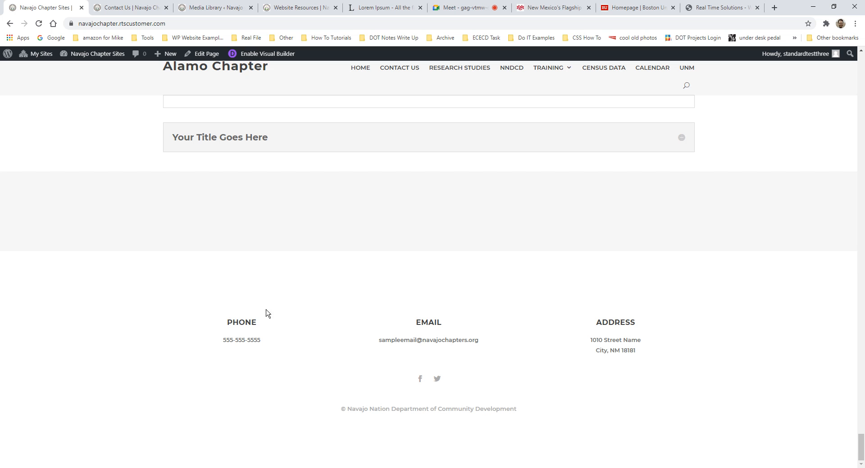
pyautogui.scroll(6, 581, 307)
pyautogui.moveTo(861, 429); pyautogui.dragTo(861, 68)
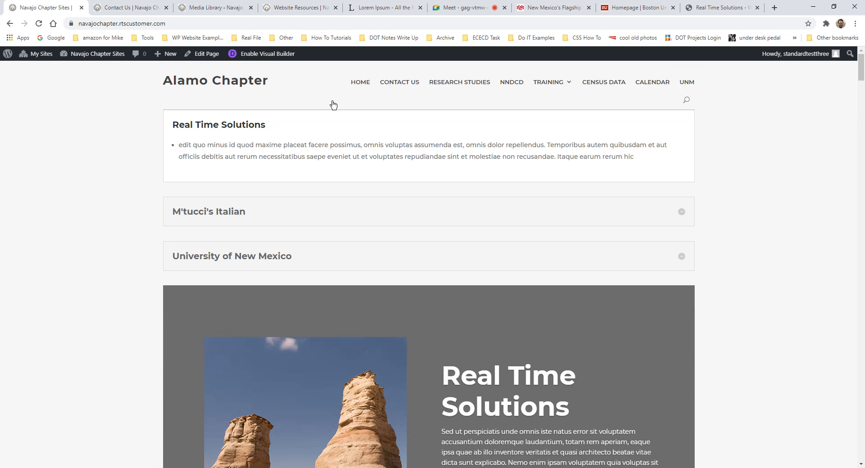
pyautogui.scroll(-15, 431, 196)
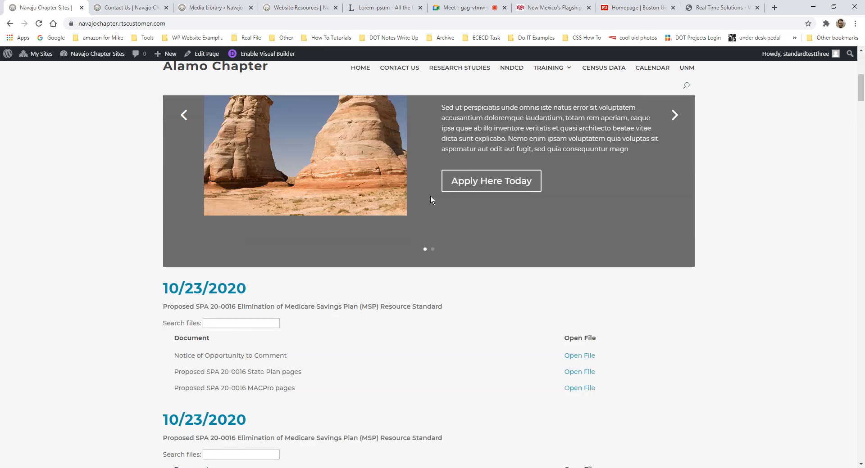
pyautogui.scroll(15, 466, 232)
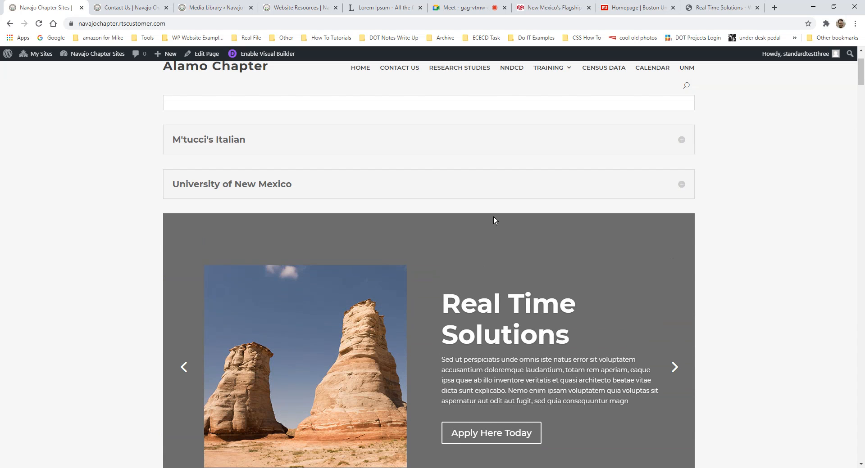
pyautogui.scroll(2, 493, 218)
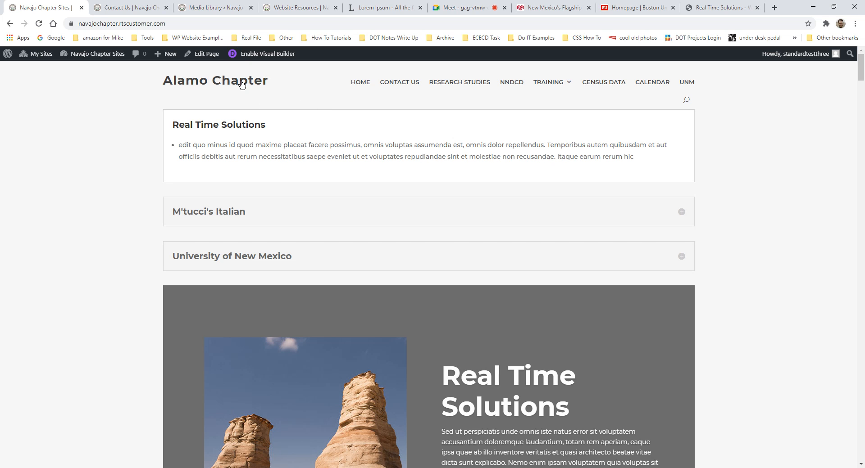
pyautogui.moveTo(169, 56)
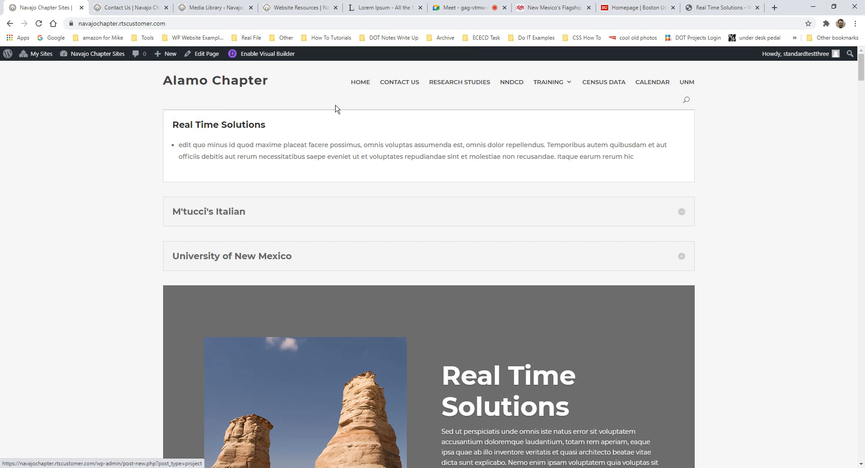
# - Go to the Dashboard and open Pages > All Pages
pyautogui.moveTo(93, 54)
pyautogui.click(83, 71)
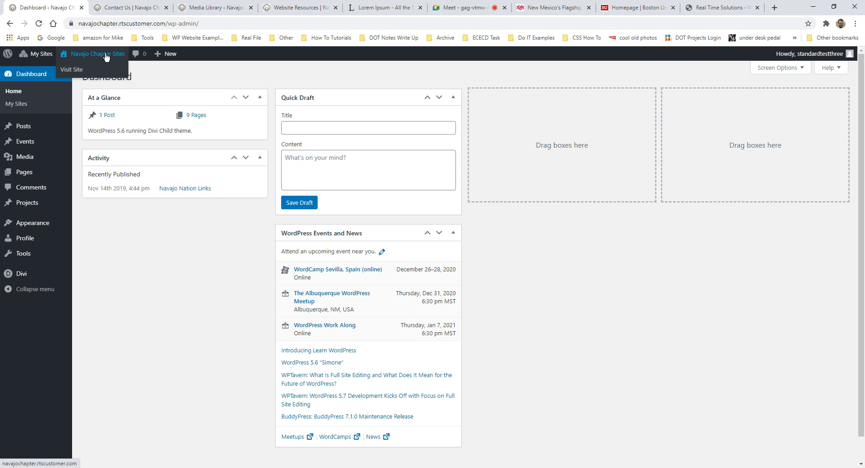
pyautogui.moveTo(36, 155)
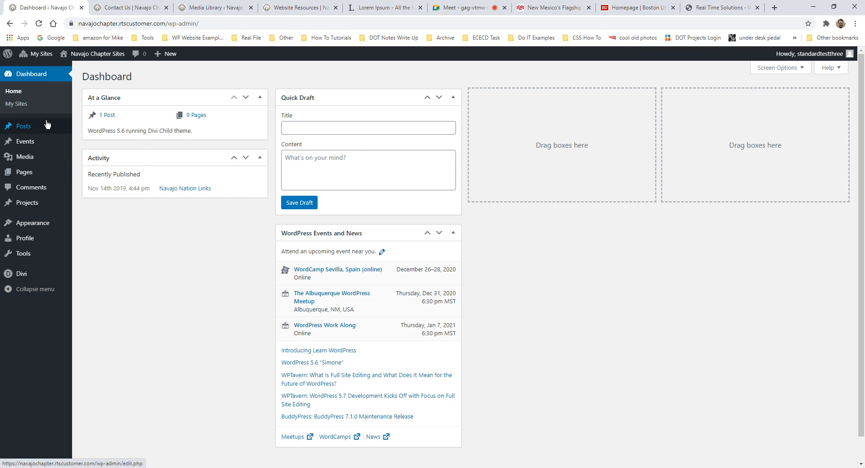
pyautogui.moveTo(30, 176)
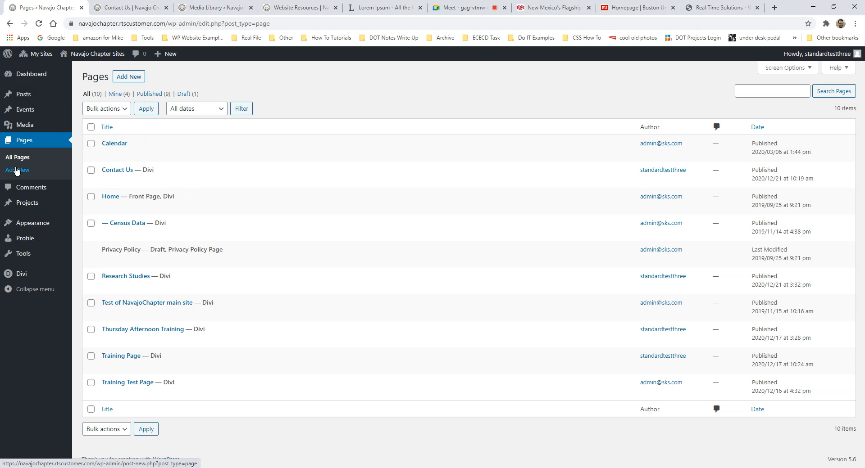
# - Add a new page titled 'New Ocean Species Research' and switch it to the Divi Builder
pyautogui.click(131, 84)
pyautogui.click(131, 83)
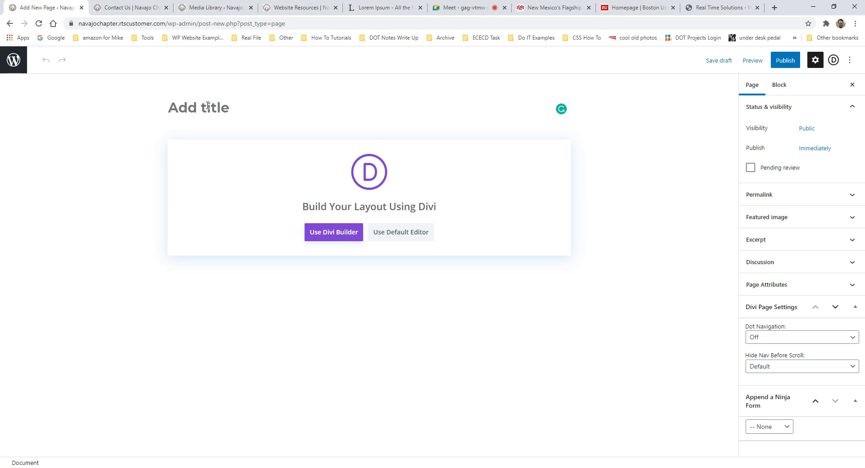
pyautogui.write('New ')
pyautogui.write('Sp')
pyautogui.press('BackSpace')
pyautogui.press('BackSpace')
pyautogui.write('Ocean Species')
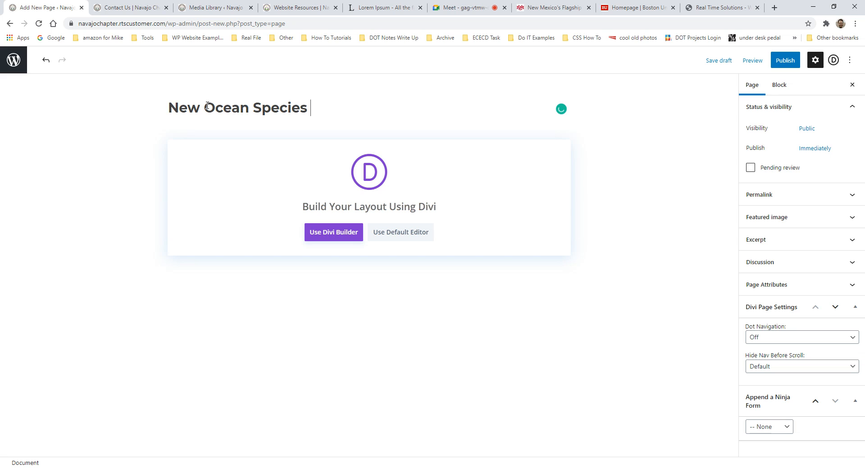
pyautogui.write(' Research')
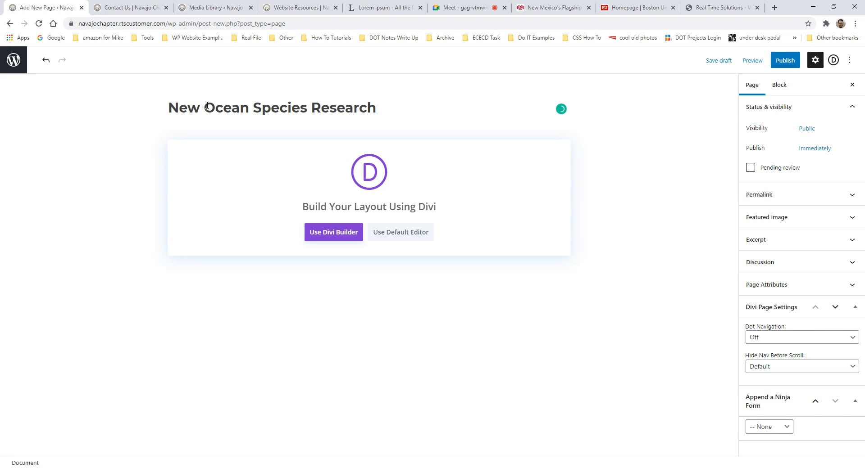
pyautogui.click(331, 233)
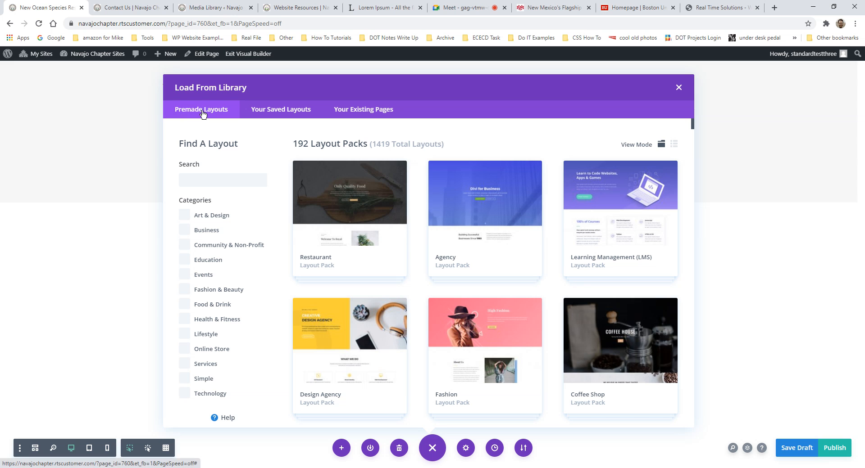
# - Scroll through the 192 premade layout packs in the Divi layout library
pyautogui.scroll(-4, 509, 228)
pyautogui.scroll(4, 546, 225)
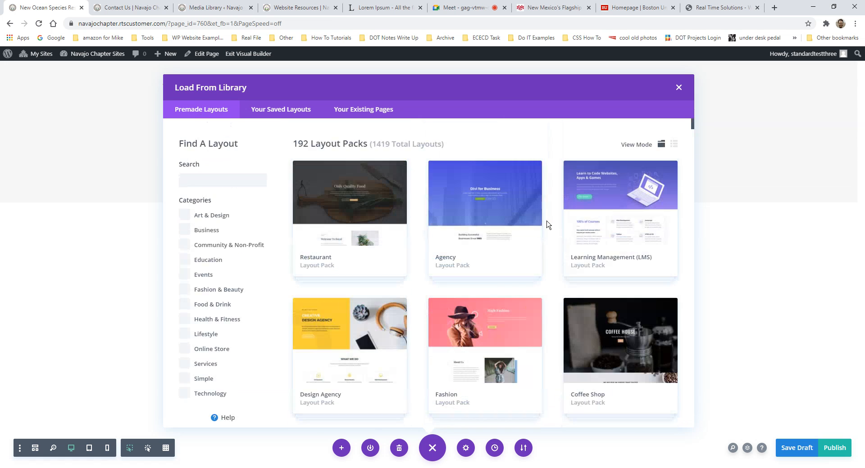
pyautogui.scroll(-10, 409, 220)
pyautogui.scroll(10, 433, 221)
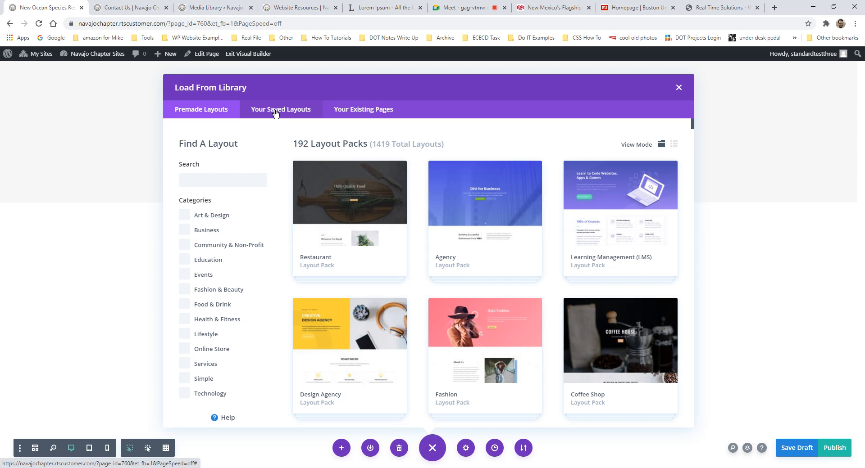
# - Switch the library to Your Saved Layouts, showing Content Page and Home Page
pyautogui.click(301, 111)
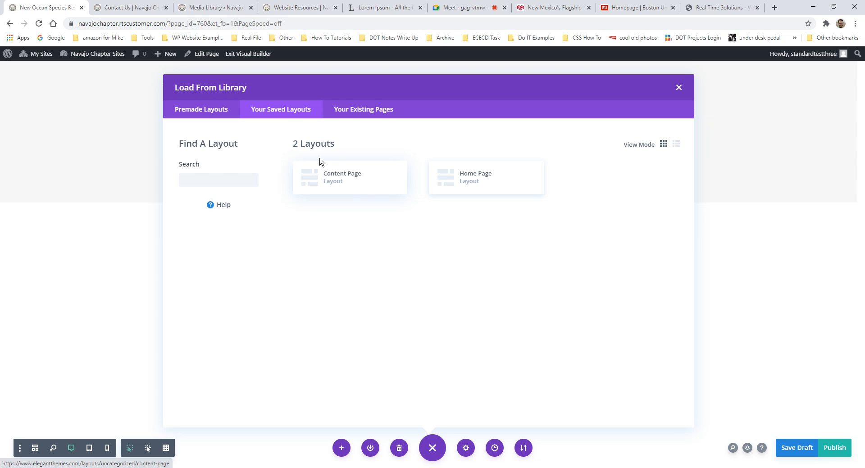
pyautogui.moveTo(297, 143); pyautogui.dragTo(342, 143)
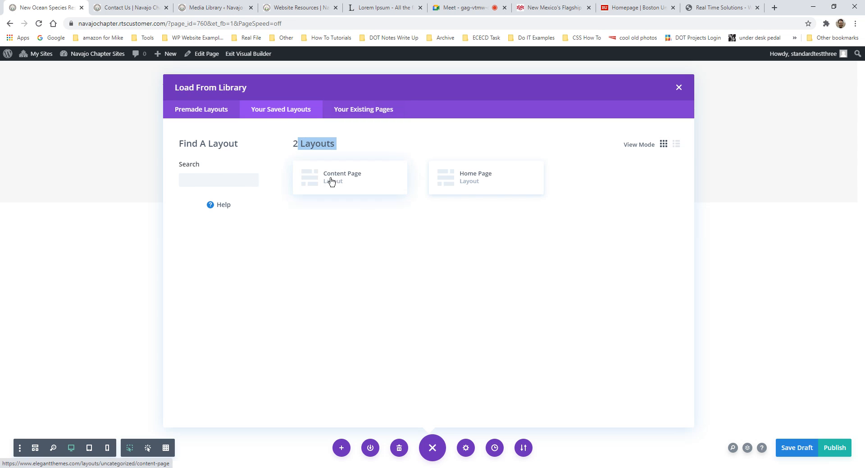
pyautogui.click(368, 113)
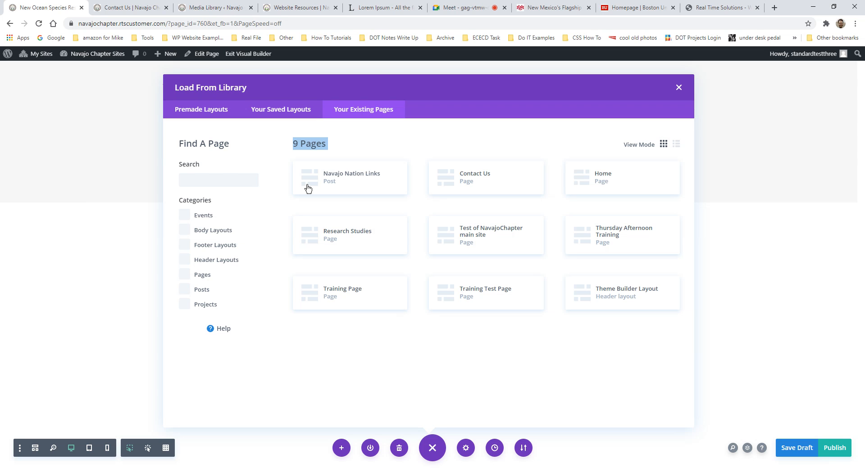
pyautogui.click(272, 115)
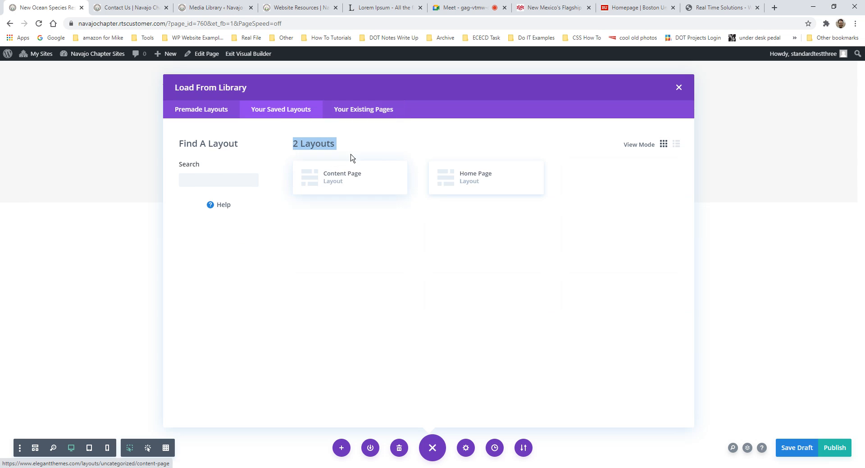
# - Load the saved Content Page layout and review its banner, About and Business sections
pyautogui.click(347, 181)
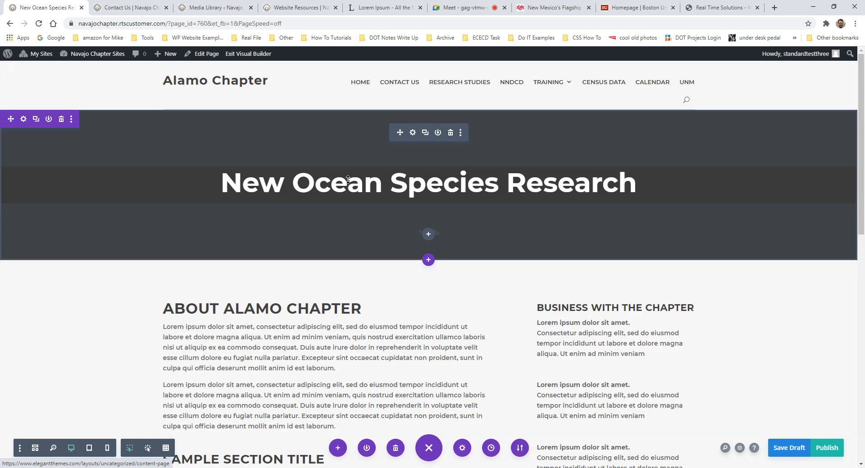
pyautogui.scroll(-3, 412, 276)
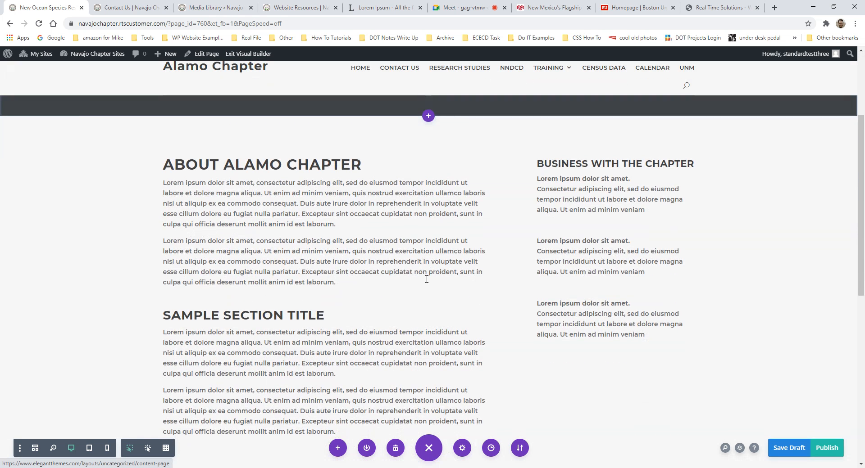
pyautogui.scroll(4, 427, 280)
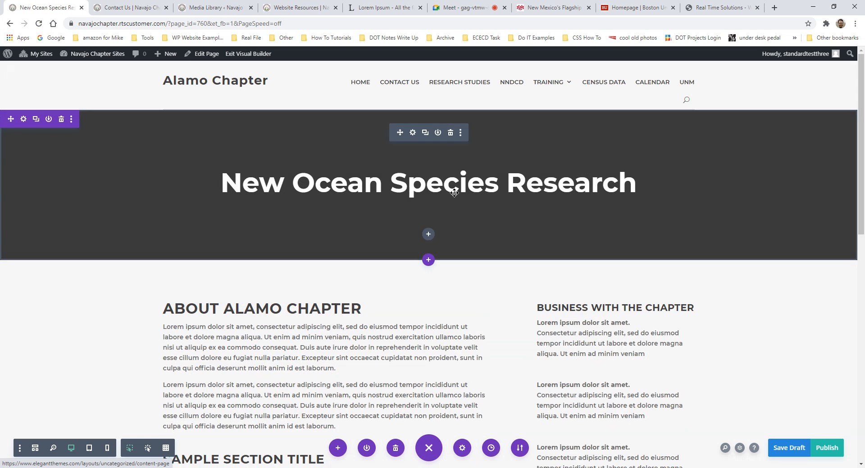
pyautogui.scroll(-4, 641, 181)
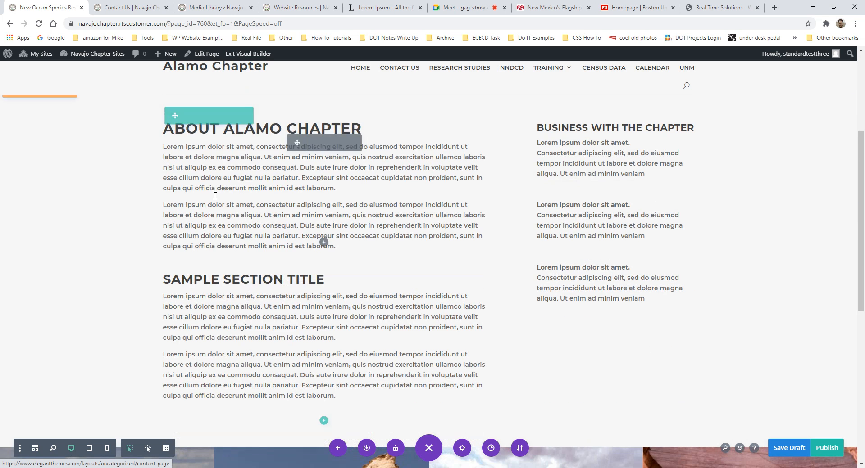
pyautogui.scroll(-3, 325, 241)
pyautogui.scroll(-3, 391, 286)
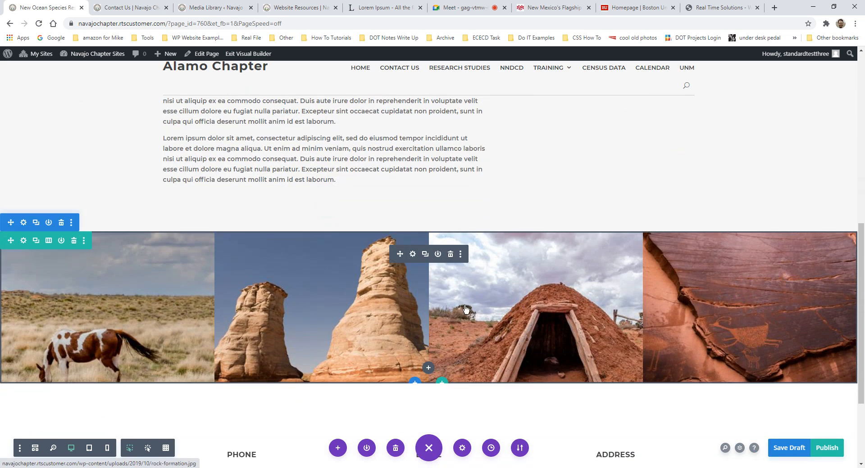
pyautogui.scroll(-3, 721, 302)
pyautogui.scroll(5, 380, 278)
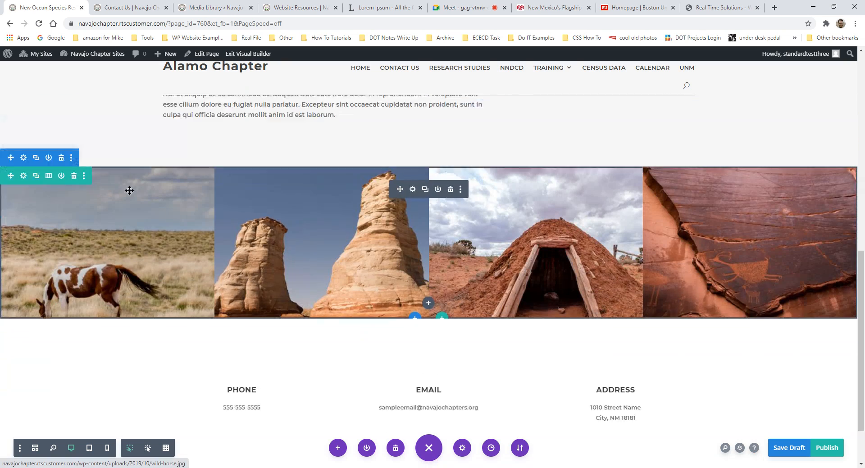
pyautogui.scroll(3, 380, 277)
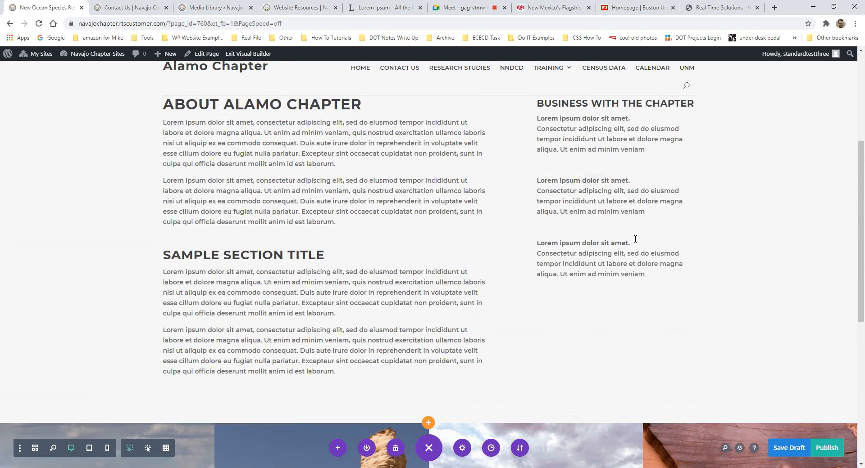
pyautogui.scroll(-3, 640, 243)
pyautogui.scroll(1, 393, 244)
pyautogui.scroll(5, 393, 245)
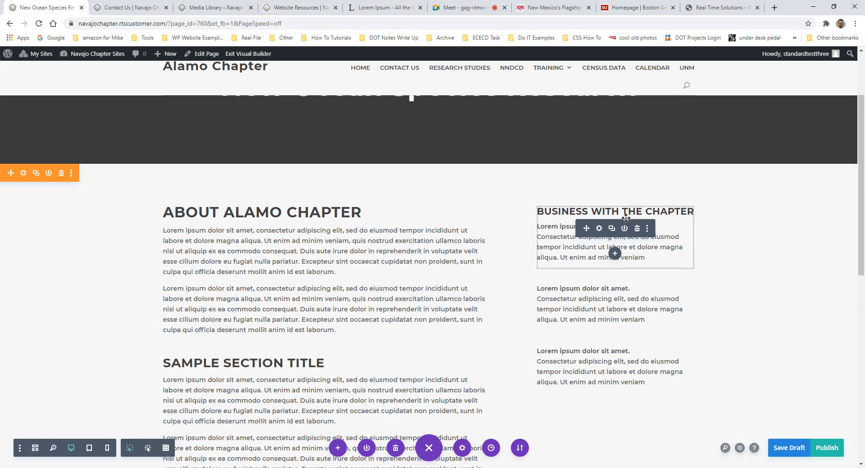
pyautogui.scroll(-2, 614, 202)
pyautogui.scroll(3, 563, 292)
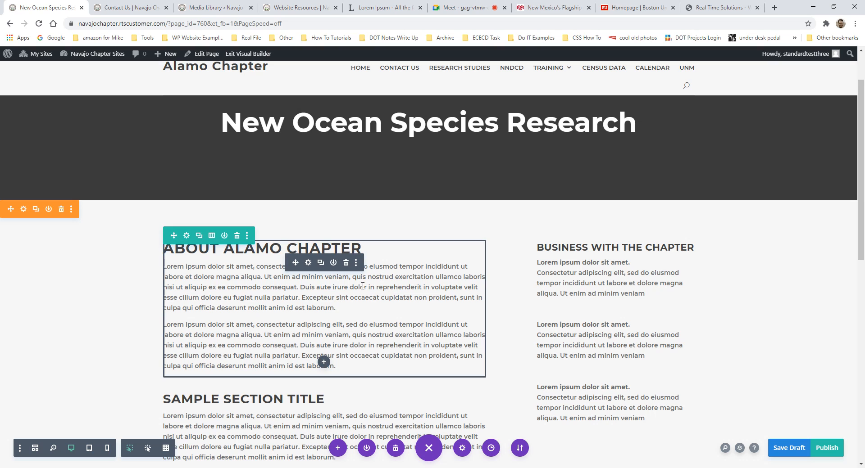
# - Remove a section and insert a new Regular section below the About Alamo Chapter content
pyautogui.click(61, 213)
pyautogui.scroll(-2, 412, 295)
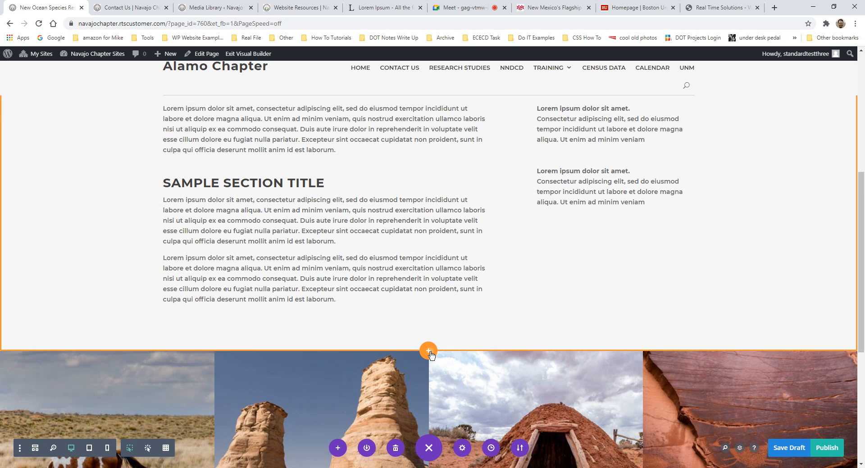
pyautogui.click(428, 351)
pyautogui.click(377, 323)
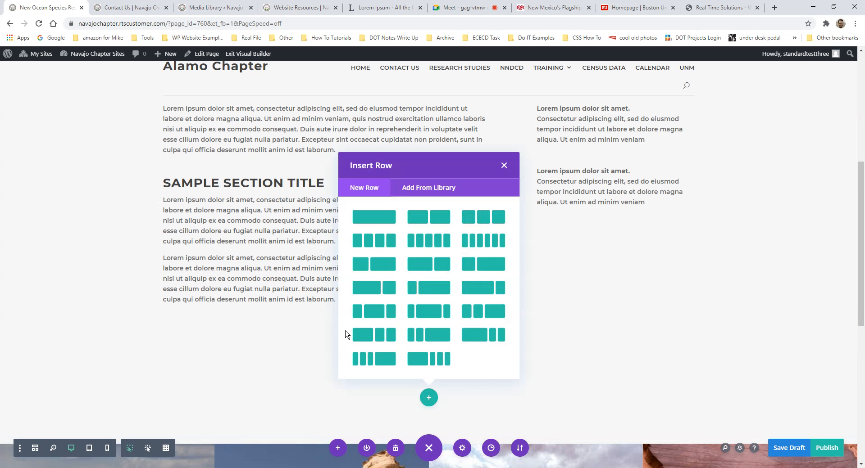
pyautogui.click(504, 165)
pyautogui.scroll(3, 325, 284)
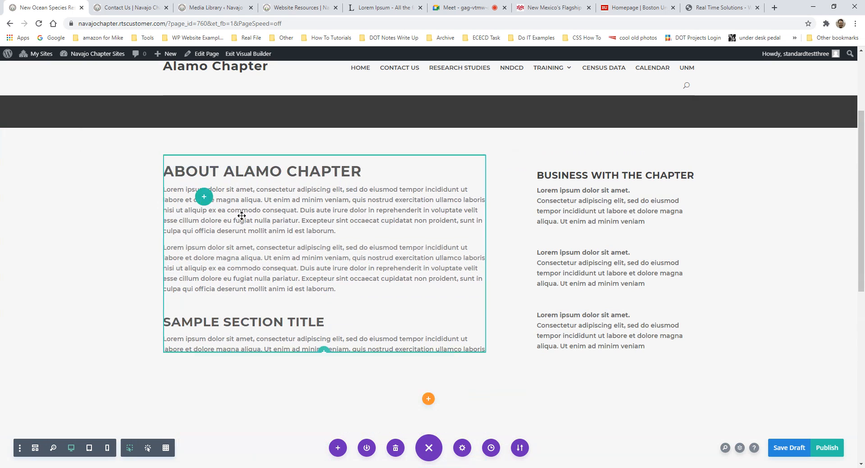
pyautogui.scroll(-4, 331, 242)
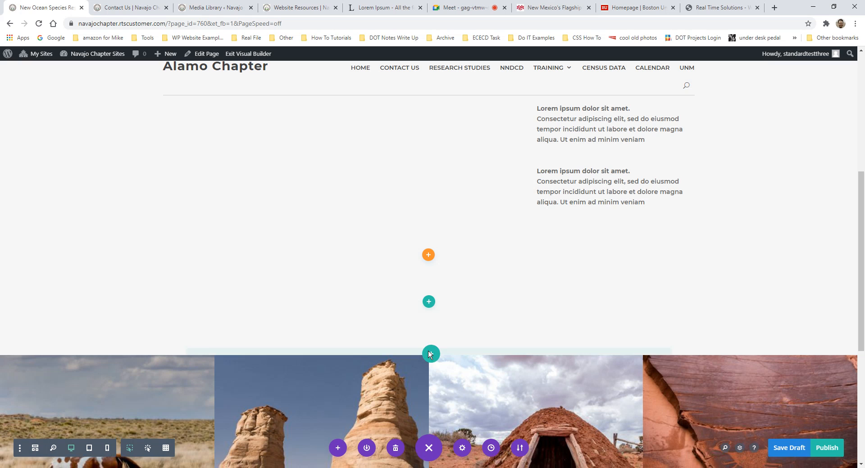
pyautogui.moveTo(428, 354); pyautogui.dragTo(430, 336)
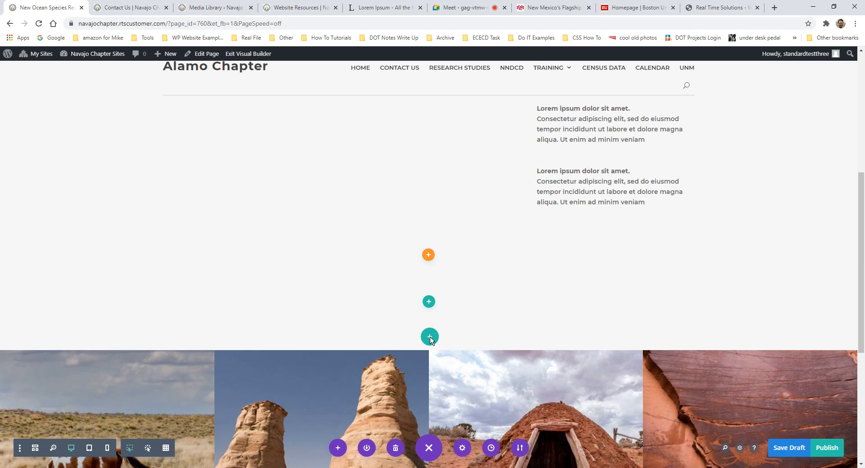
pyautogui.click(511, 76)
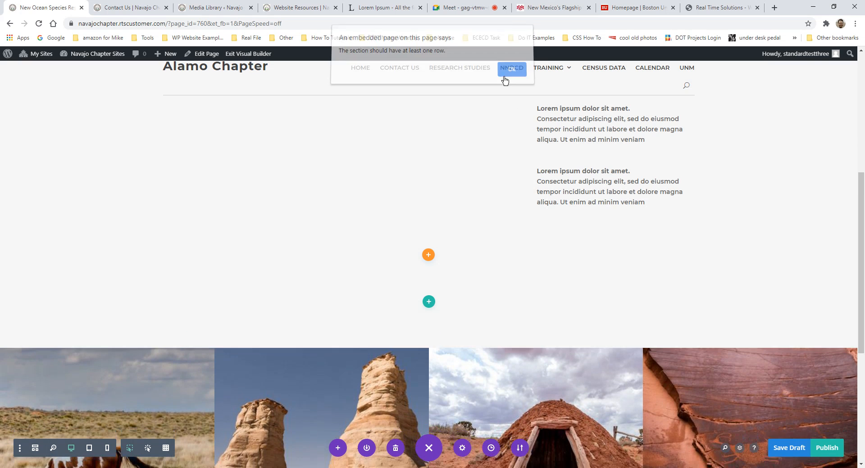
# - Give the new section a single-column row, leaving it without any module
pyautogui.scroll(3, 223, 186)
pyautogui.click(224, 163)
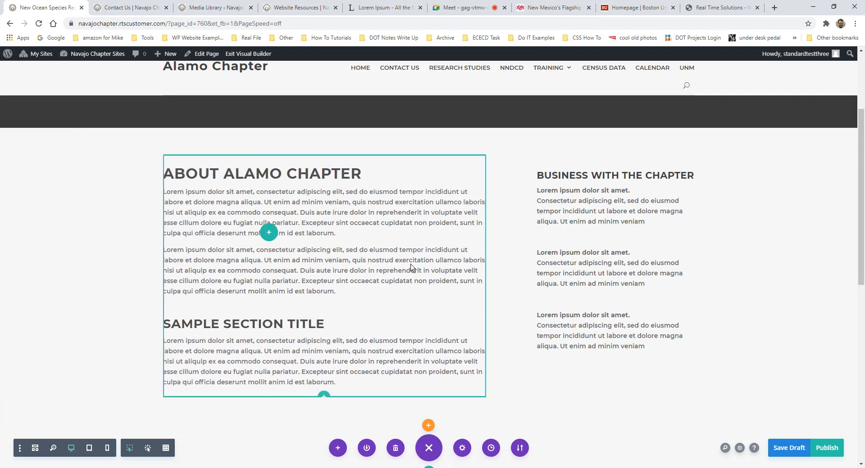
pyautogui.scroll(-4, 455, 284)
pyautogui.click(432, 314)
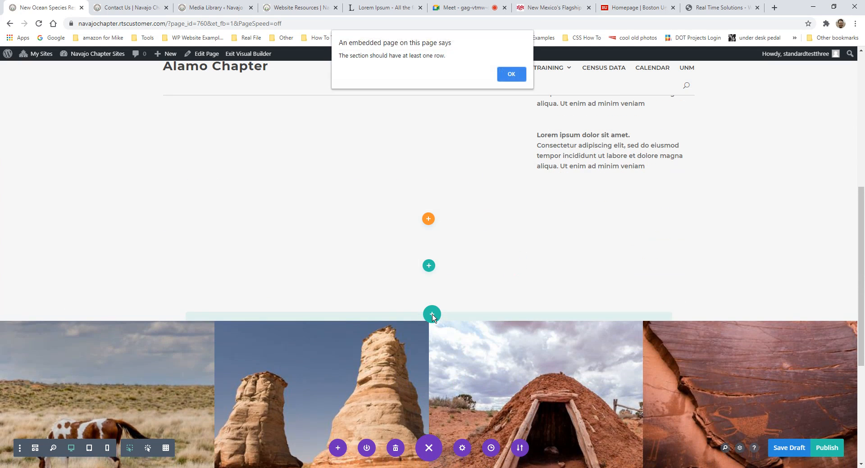
pyautogui.click(510, 74)
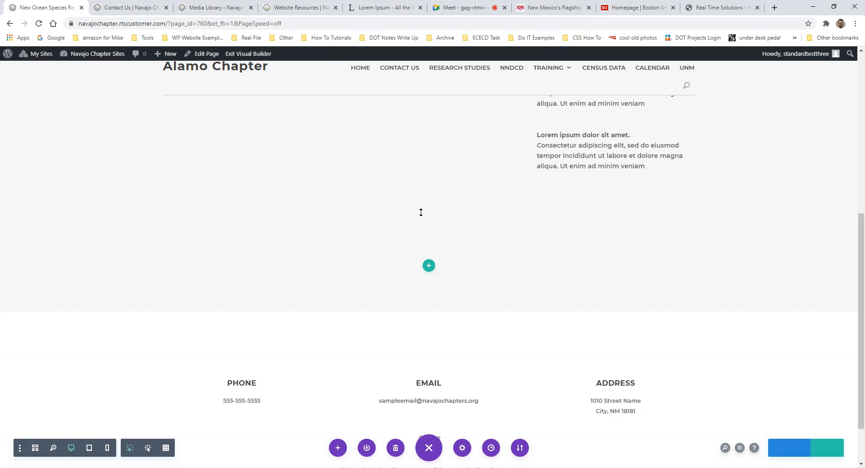
pyautogui.scroll(-3, 431, 283)
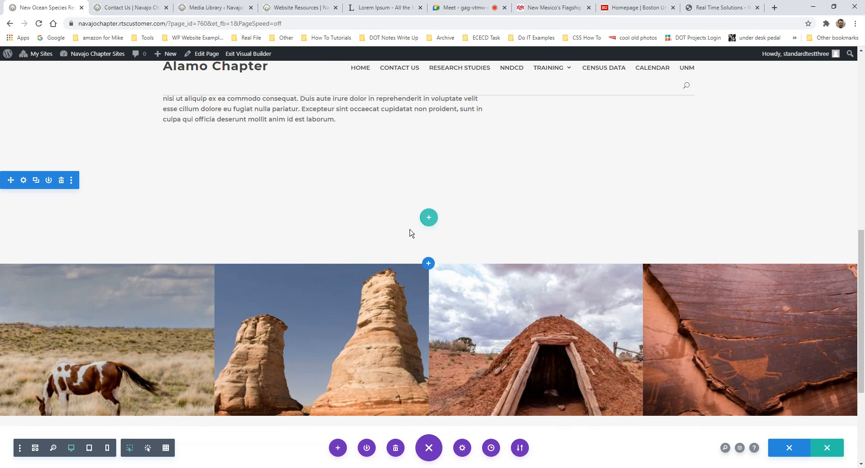
pyautogui.click(428, 219)
pyautogui.click(367, 287)
pyautogui.scroll(3, 342, 192)
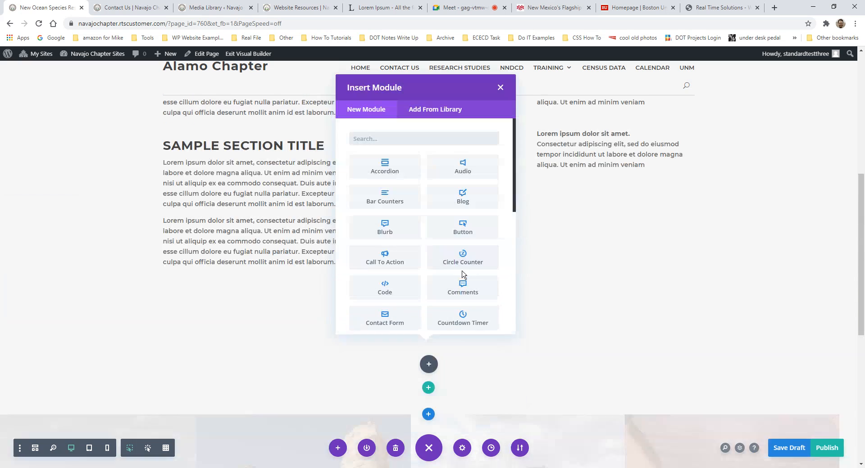
pyautogui.click(501, 86)
pyautogui.scroll(3, 216, 167)
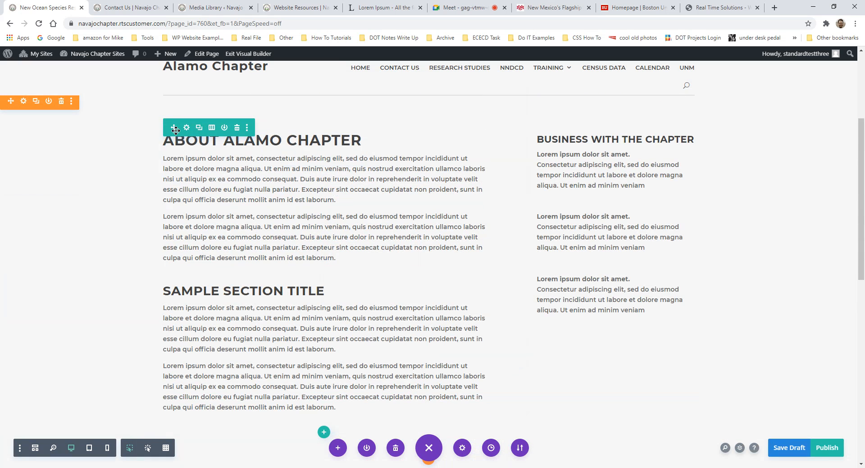
pyautogui.scroll(-5, 412, 286)
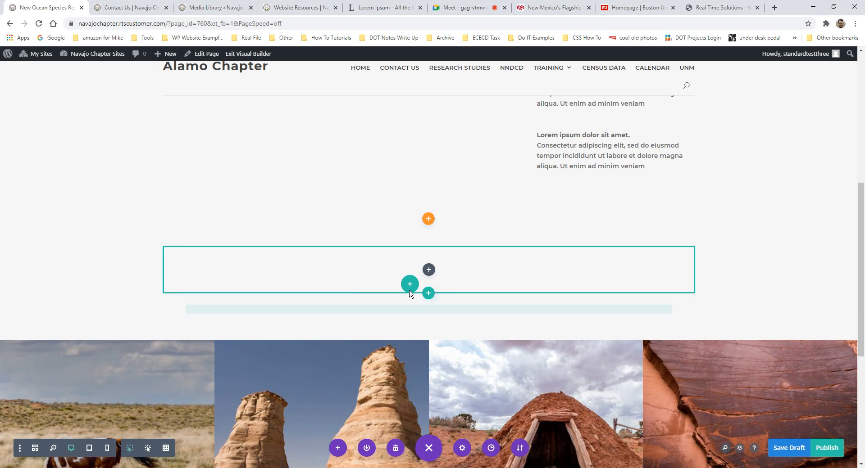
pyautogui.click(408, 296)
pyautogui.click(511, 74)
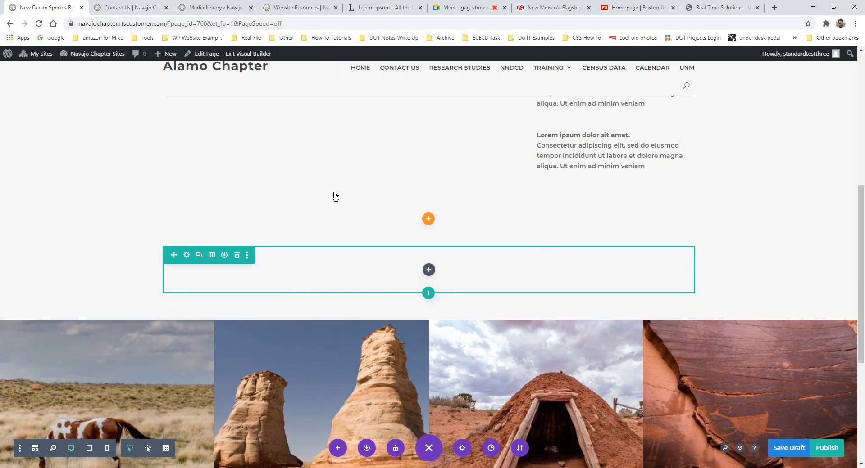
pyautogui.scroll(3, 315, 189)
pyautogui.moveTo(305, 194)
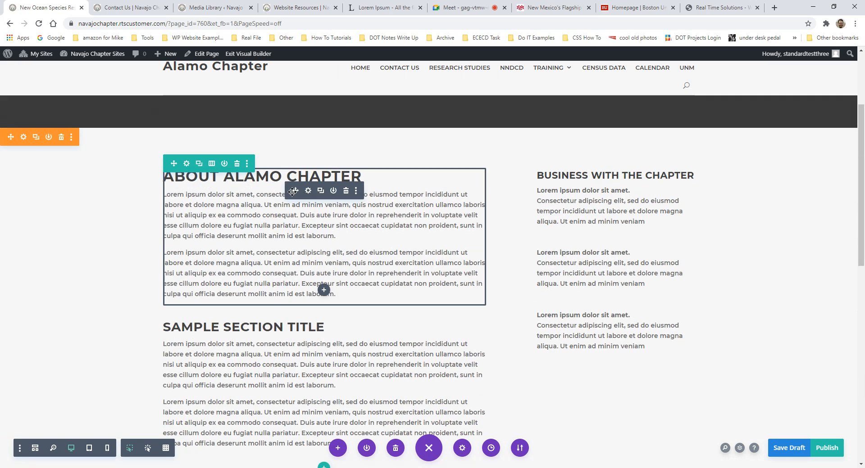
pyautogui.moveTo(293, 191); pyautogui.dragTo(396, 350)
pyautogui.scroll(2, 298, 190)
pyautogui.scroll(4, 352, 329)
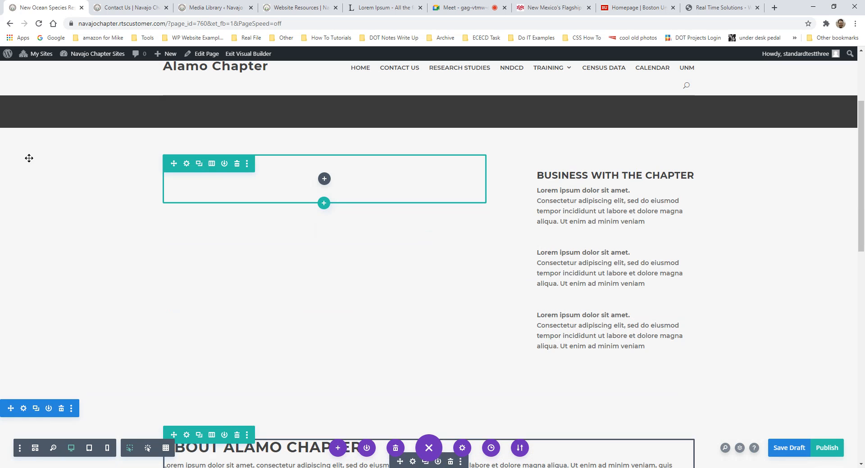
pyautogui.click(62, 137)
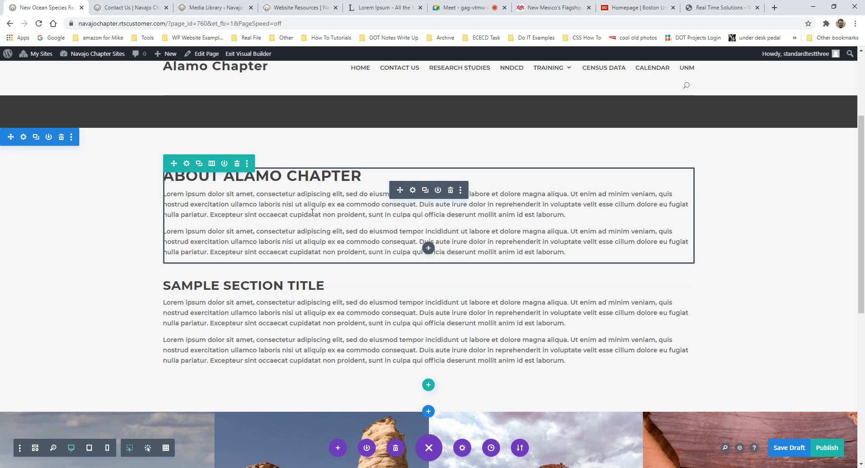
pyautogui.scroll(-5, 435, 404)
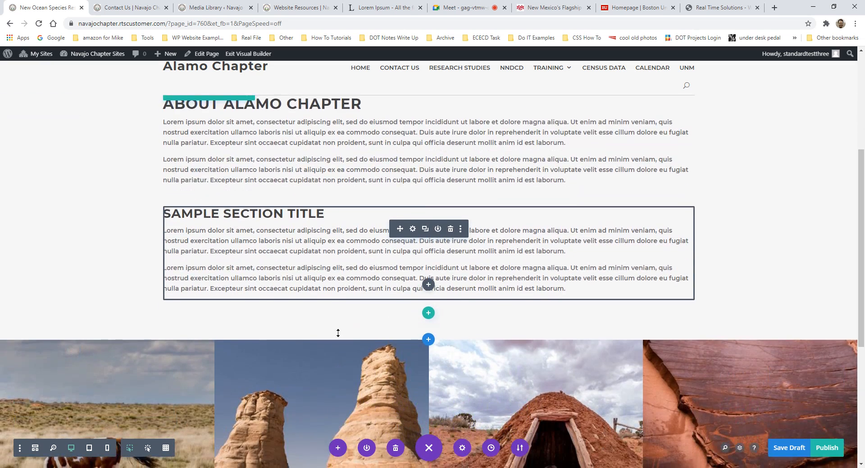
pyautogui.scroll(3, 359, 309)
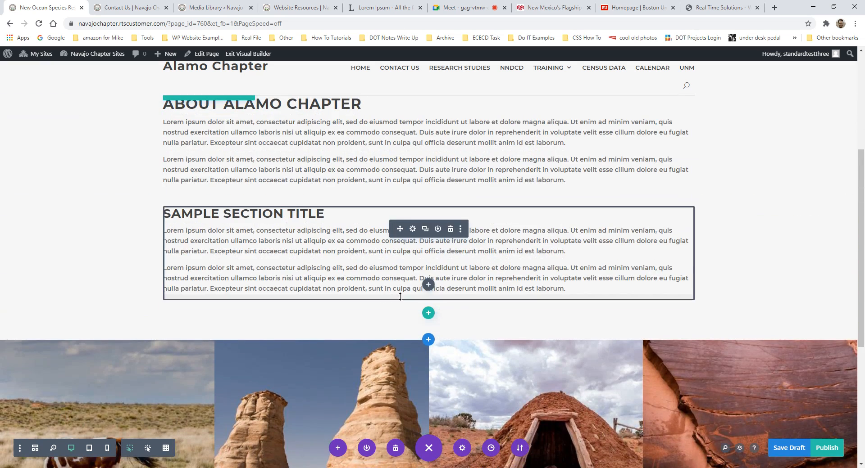
pyautogui.scroll(2, 400, 295)
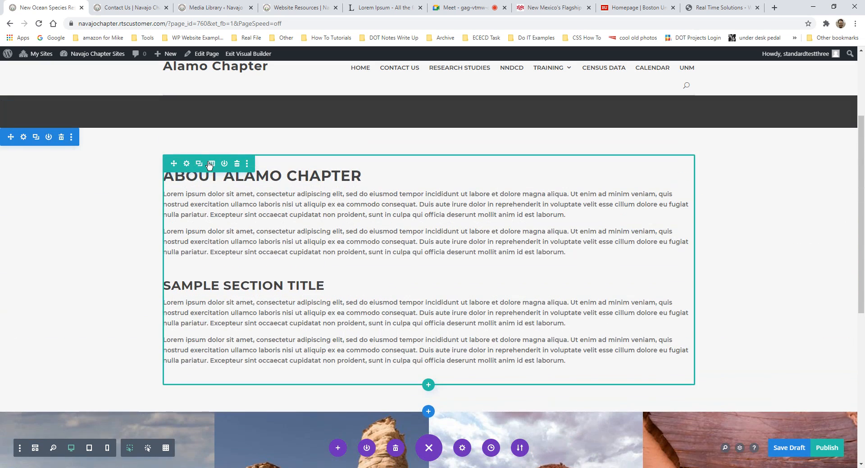
pyautogui.scroll(-2, 416, 194)
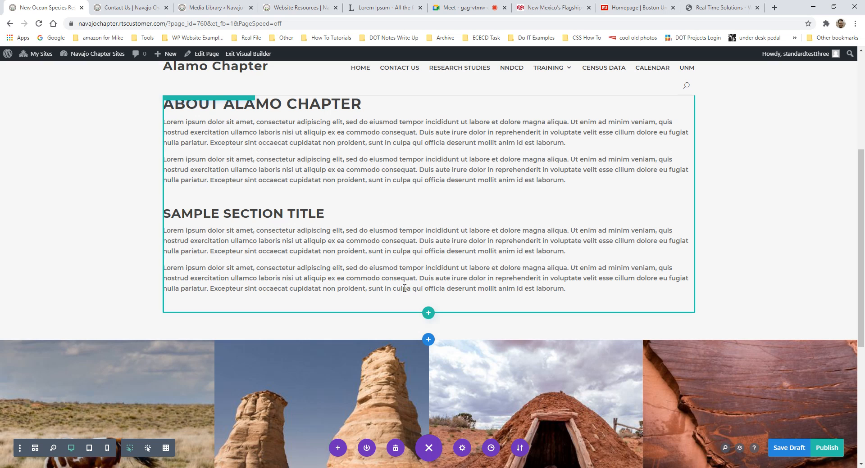
pyautogui.scroll(1, 405, 288)
pyautogui.scroll(3, 404, 288)
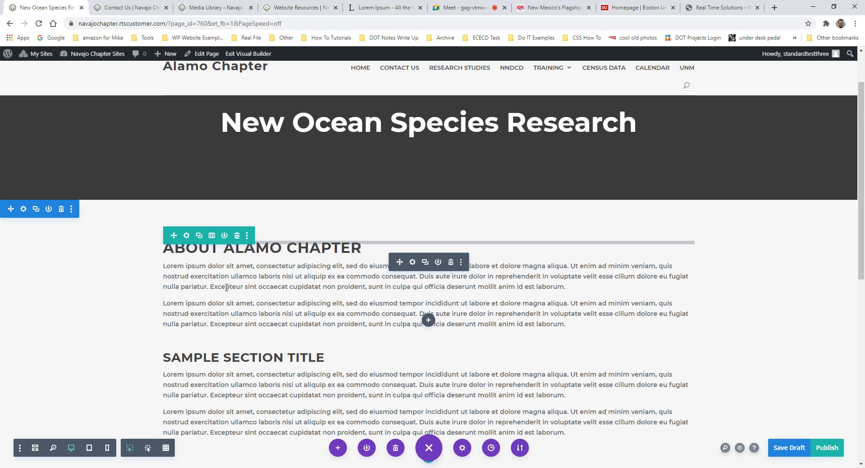
pyautogui.scroll(-2, 226, 287)
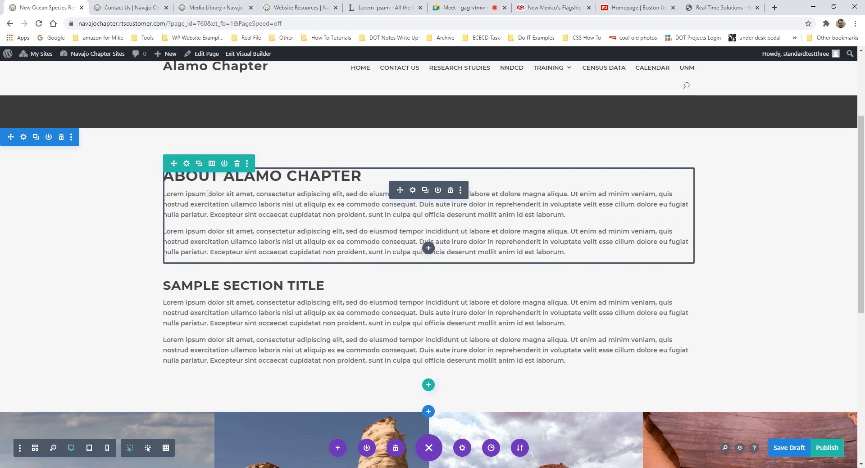
# - Make the row 1/3 + 2/3, move About Alamo Chapter text right, delete the Sample Section text
pyautogui.click(211, 164)
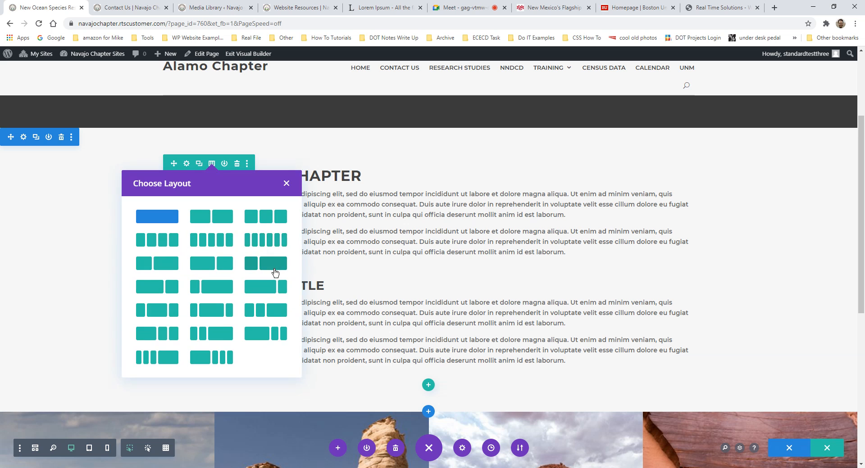
pyautogui.click(273, 266)
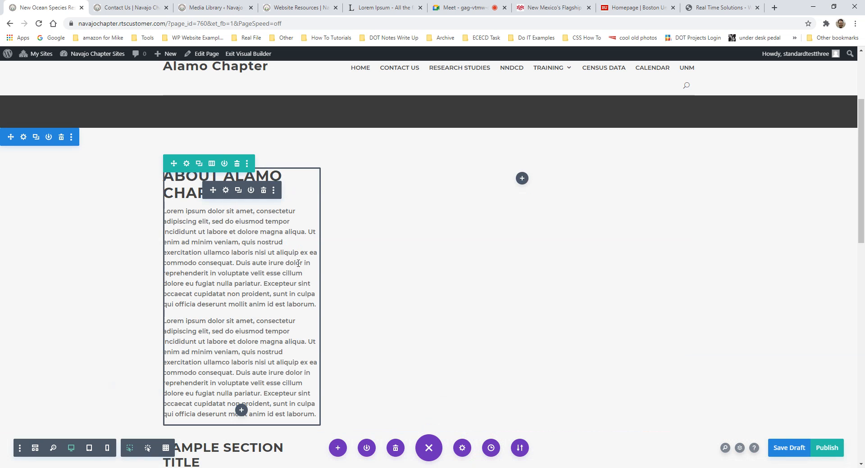
pyautogui.click(211, 164)
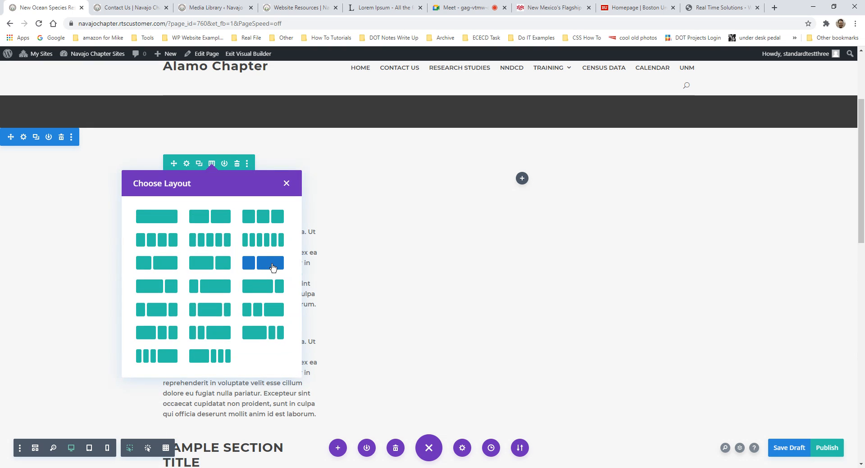
pyautogui.click(287, 184)
pyautogui.moveTo(213, 191); pyautogui.dragTo(542, 180)
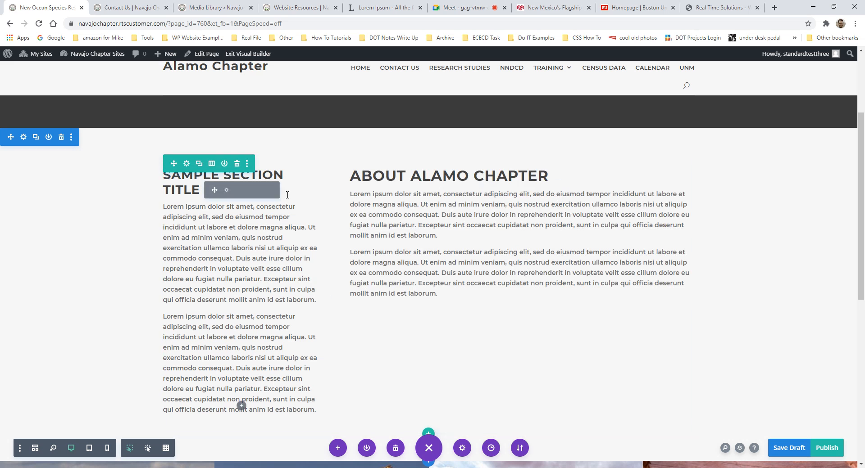
pyautogui.click(264, 191)
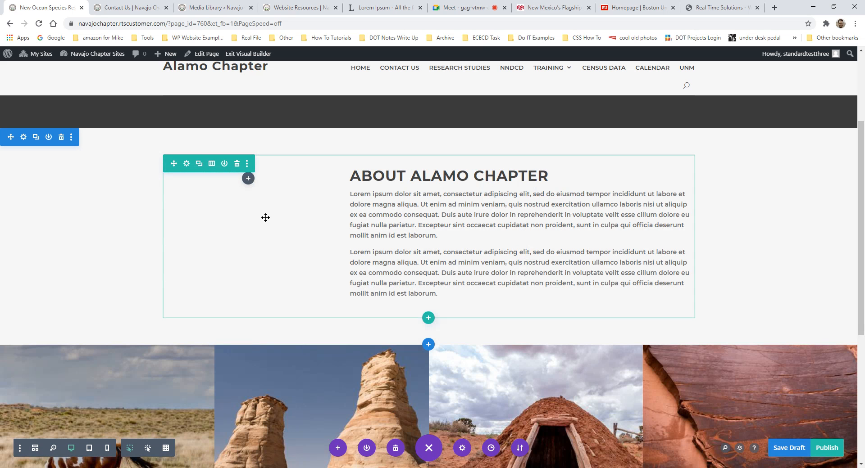
# - Add an Image module with the mesa landscape photo to the narrow left column
pyautogui.click(248, 180)
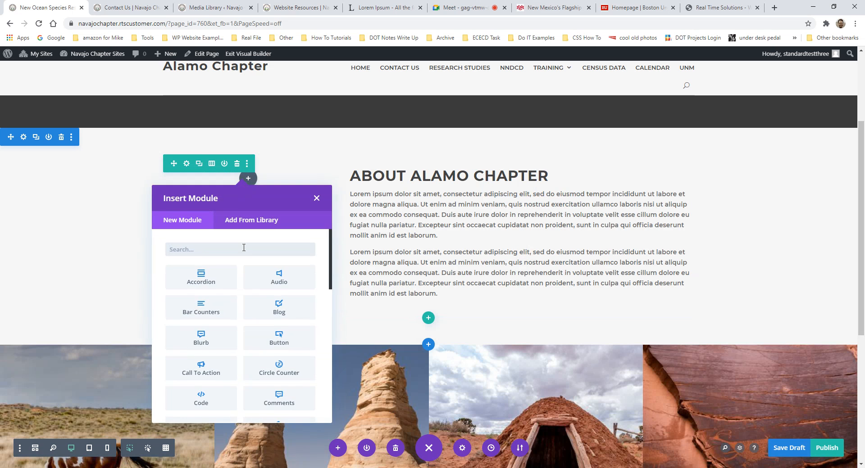
pyautogui.write('image')
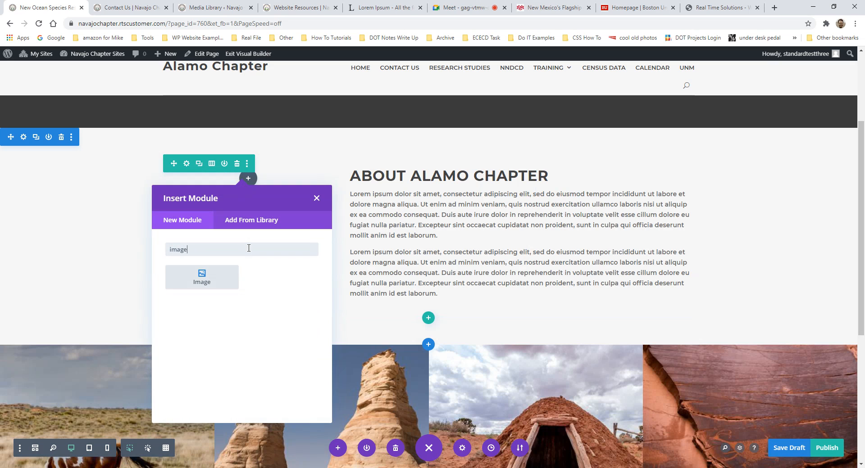
pyautogui.click(213, 287)
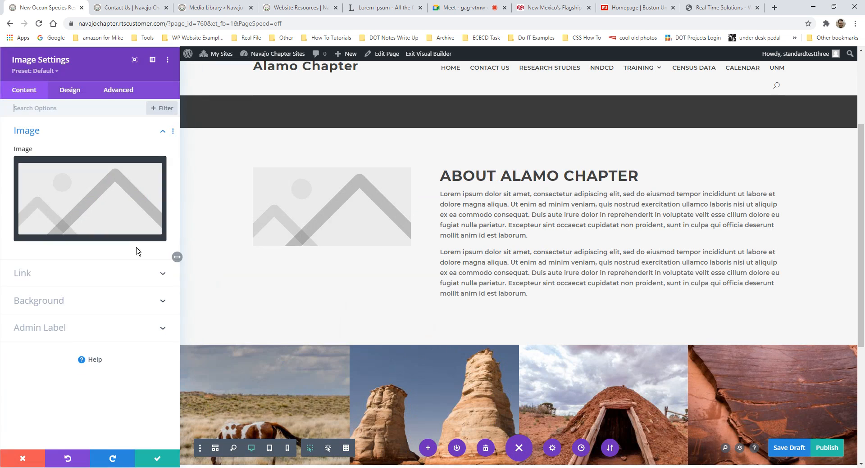
pyautogui.click(125, 170)
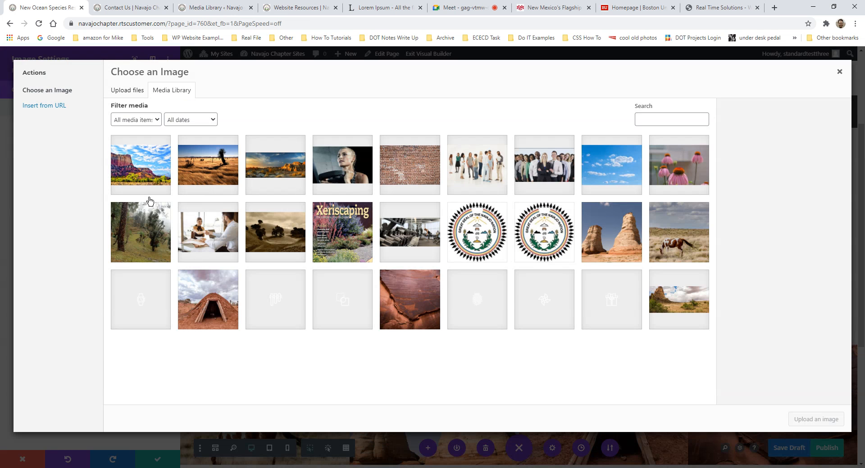
pyautogui.click(150, 188)
pyautogui.click(831, 416)
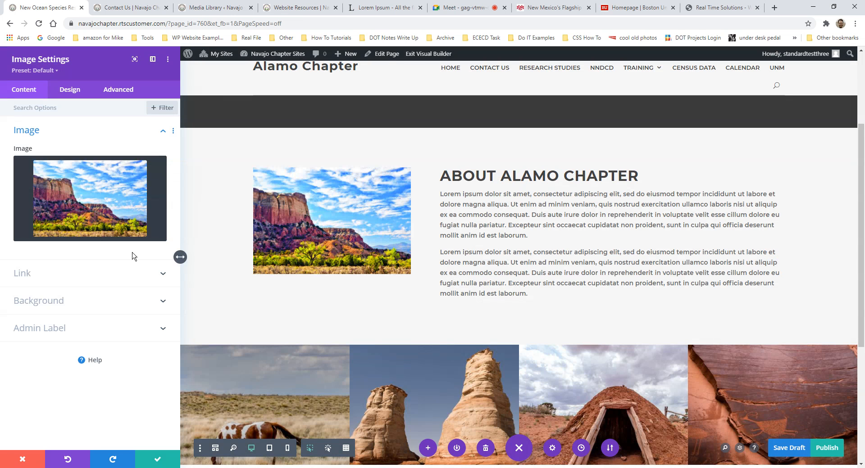
pyautogui.click(153, 460)
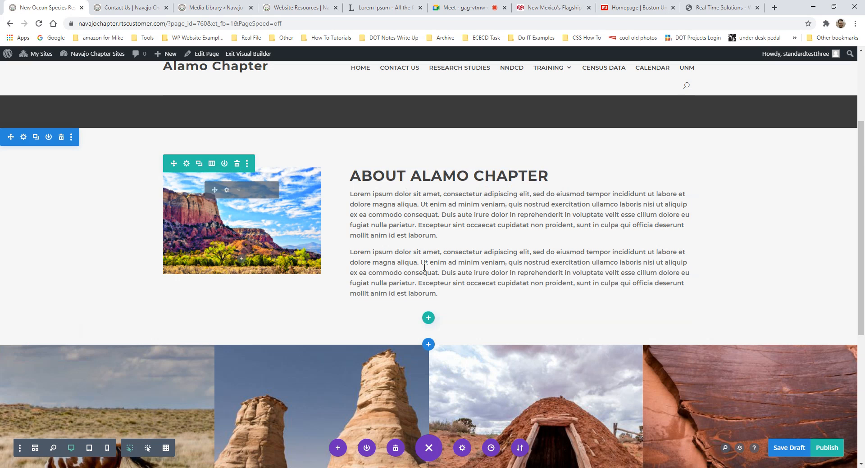
# - Insert a row of three equal columns below the About section
pyautogui.click(429, 318)
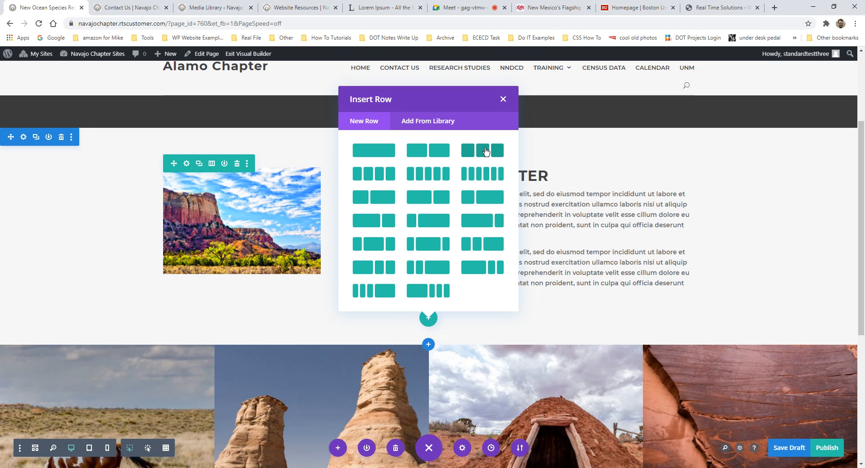
pyautogui.click(487, 154)
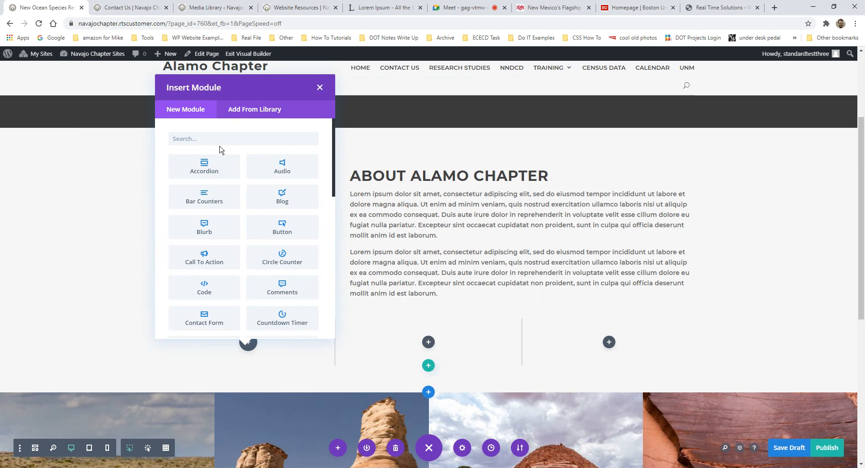
pyautogui.press('o')
pyautogui.click(22, 459)
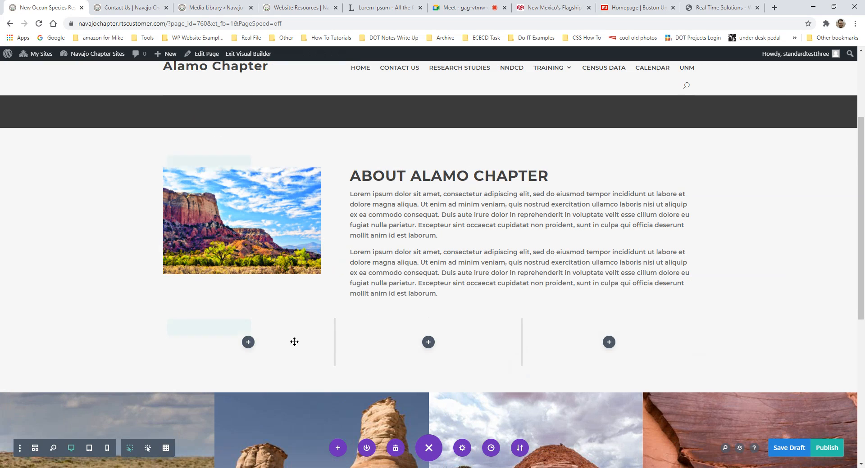
# - Add a CLICK HERE button, duplicate it twice, move one copy to the middle column, then exit the builder
pyautogui.click(249, 342)
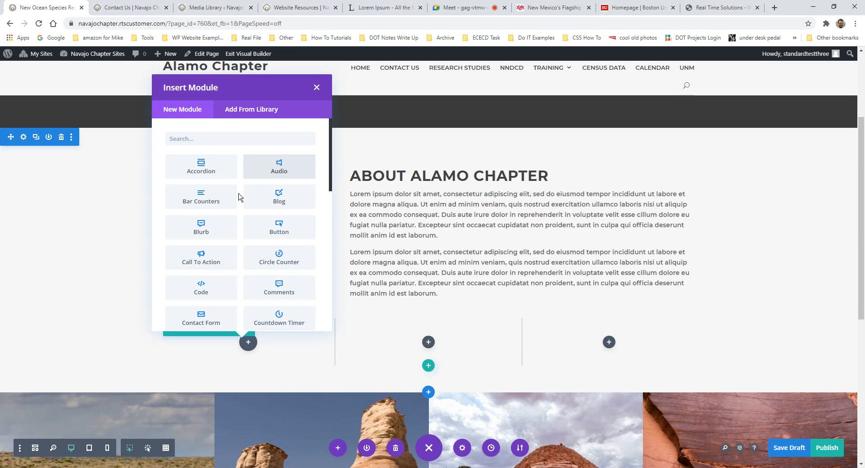
pyautogui.click(252, 230)
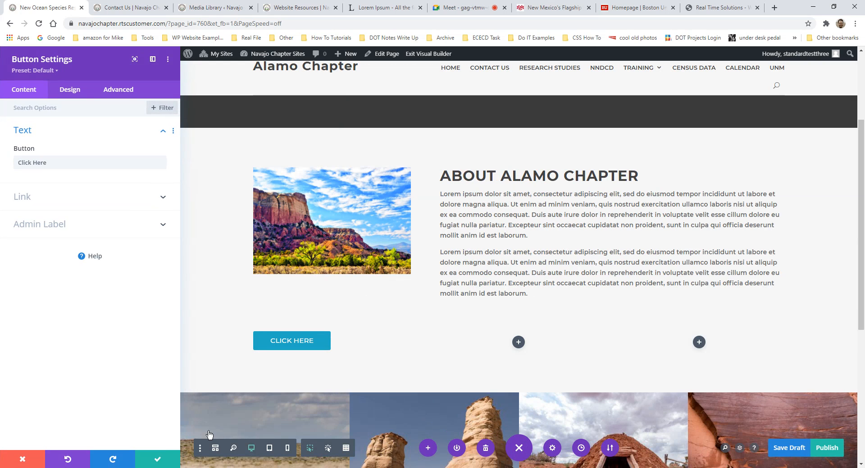
pyautogui.click(165, 458)
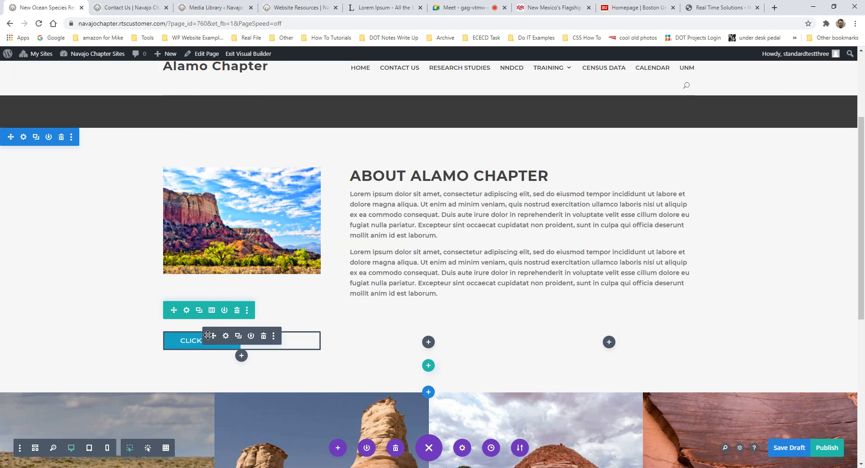
pyautogui.click(237, 337)
pyautogui.click(237, 336)
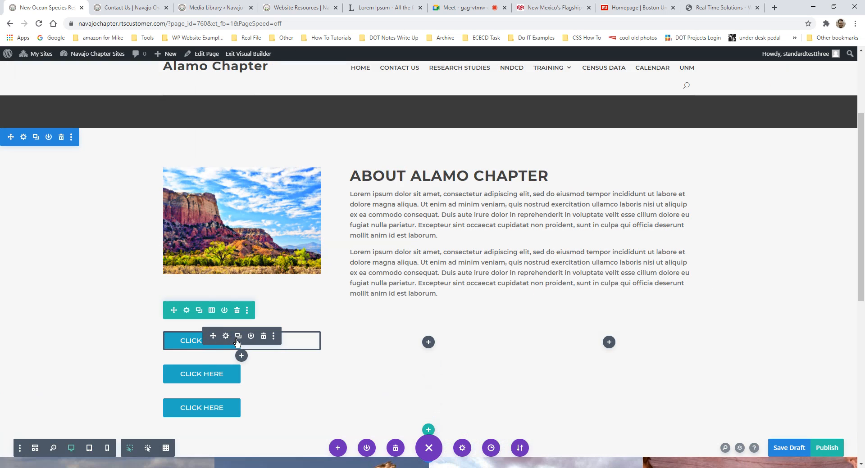
pyautogui.moveTo(210, 403); pyautogui.dragTo(430, 335)
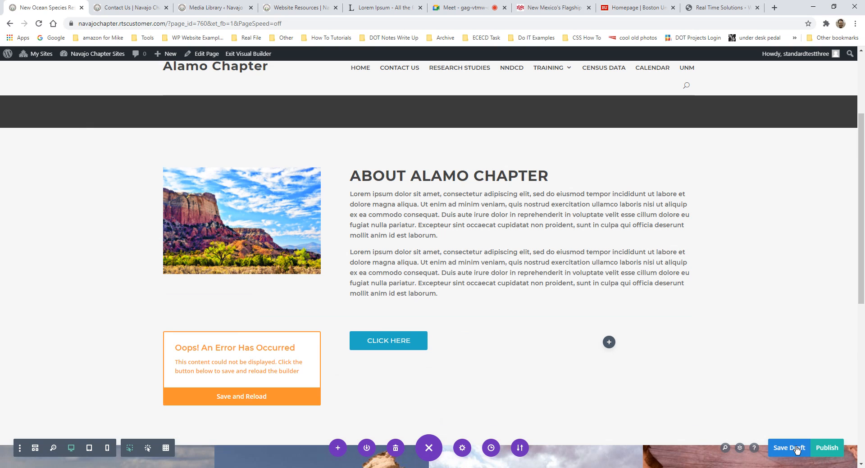
pyautogui.click(255, 54)
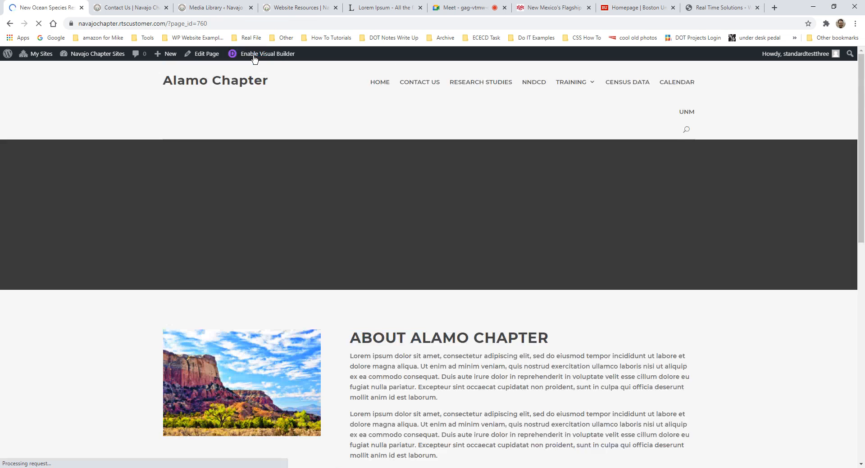
# - Reopen the page in the Visual Builder and delete the extra CLICK HERE button in the left column
pyautogui.scroll(-3, 561, 302)
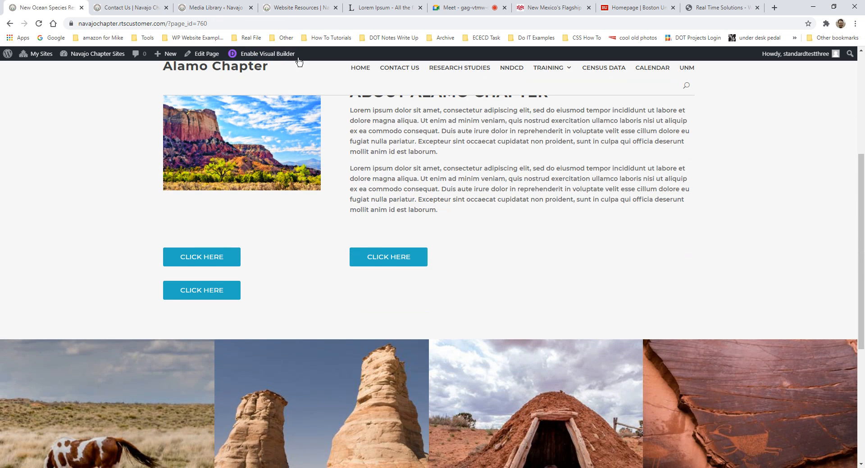
pyautogui.click(279, 54)
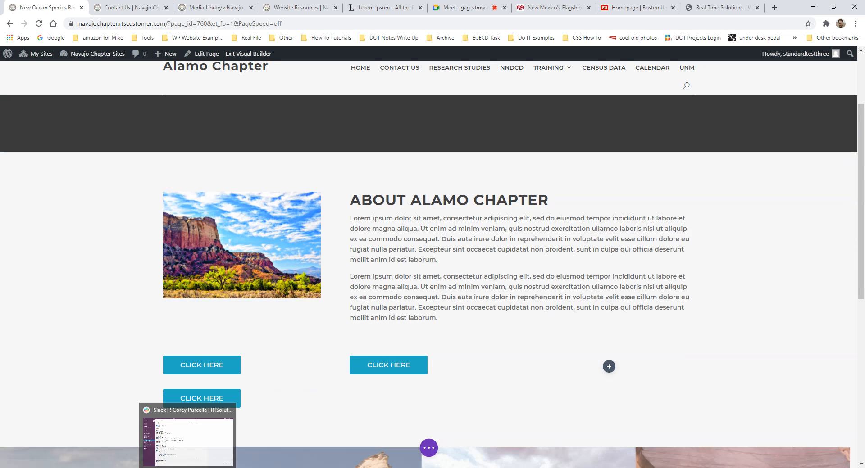
pyautogui.scroll(-2, 226, 327)
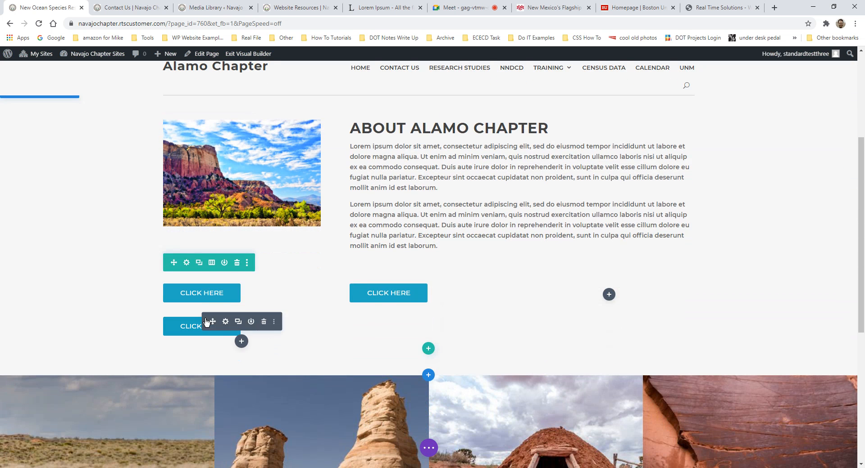
pyautogui.click(263, 322)
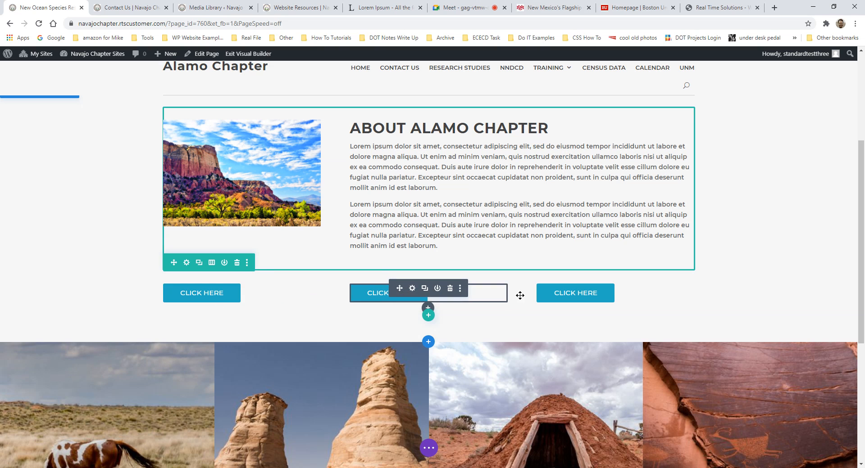
# - Add a new single full-width column row below the three buttons
pyautogui.click(428, 316)
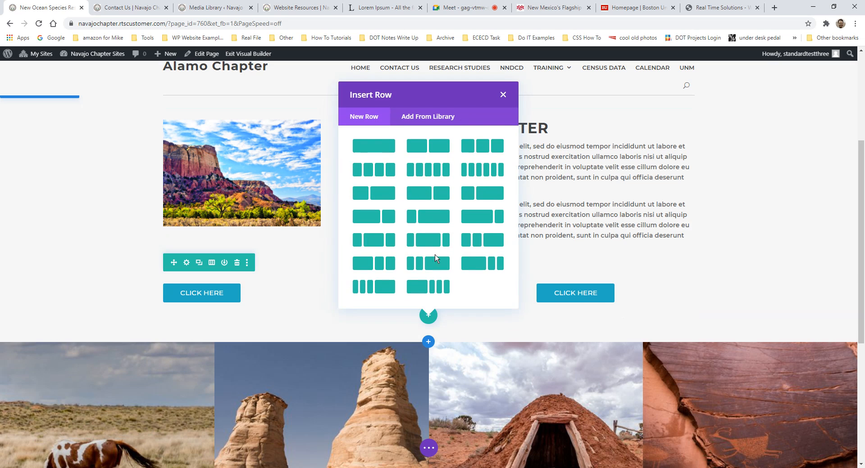
pyautogui.click(369, 148)
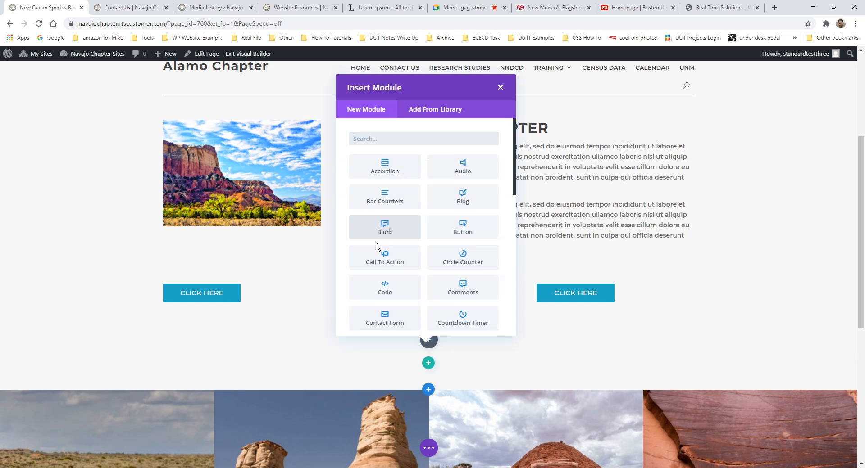
pyautogui.scroll(-1, 377, 246)
pyautogui.scroll(1, 412, 138)
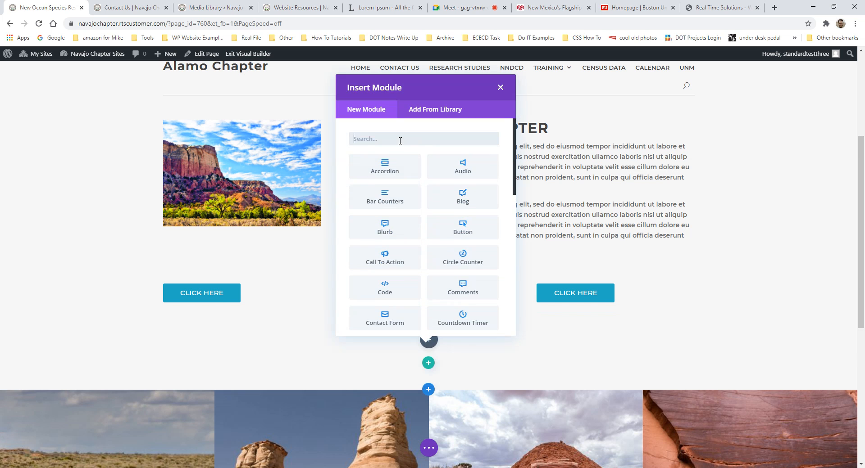
# - Add an Image module with the 0111 desert sunset photo from the Media Library
pyautogui.write('image')
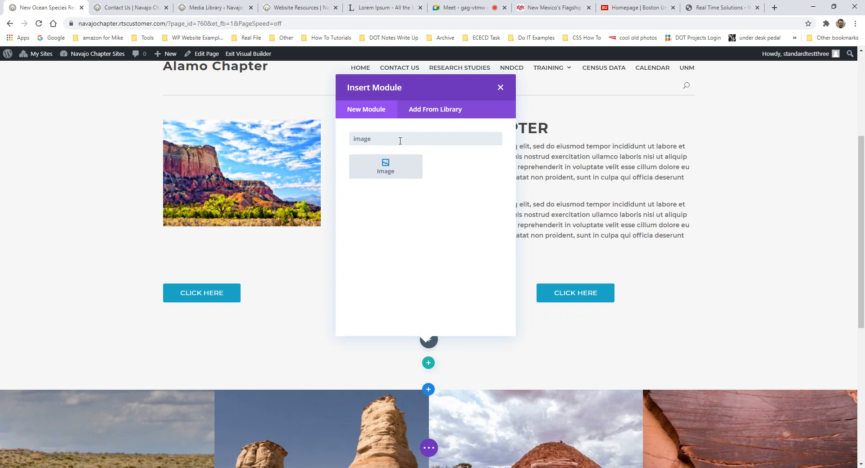
pyautogui.click(383, 166)
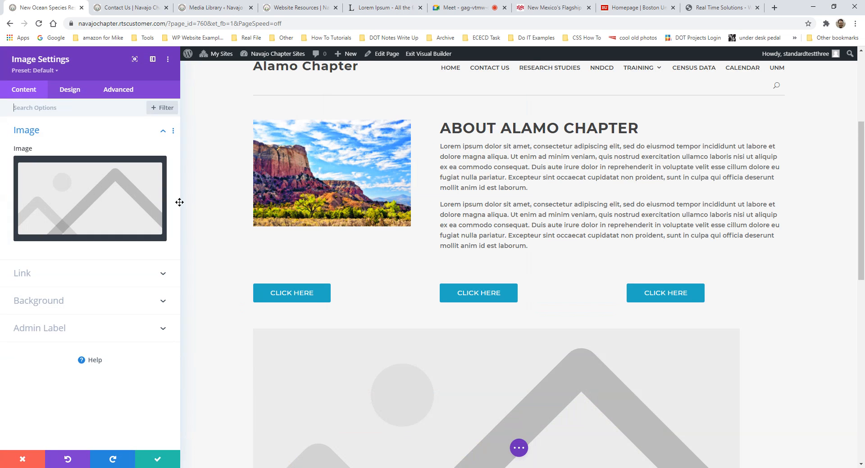
pyautogui.click(129, 174)
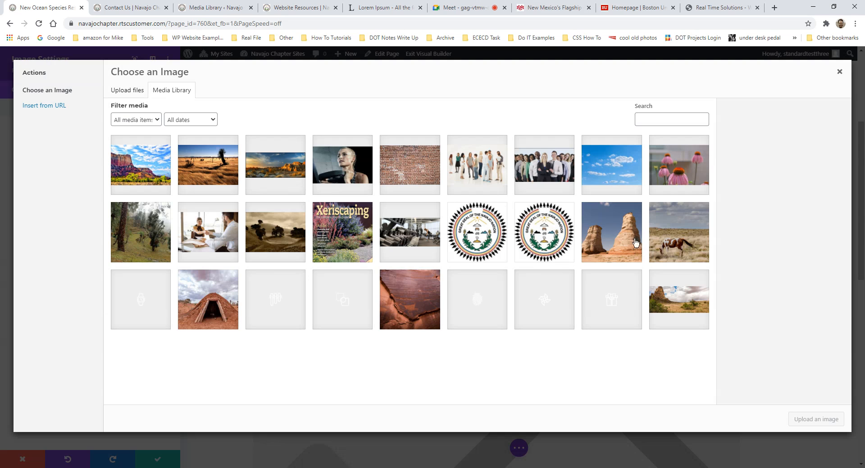
pyautogui.click(658, 240)
pyautogui.click(262, 165)
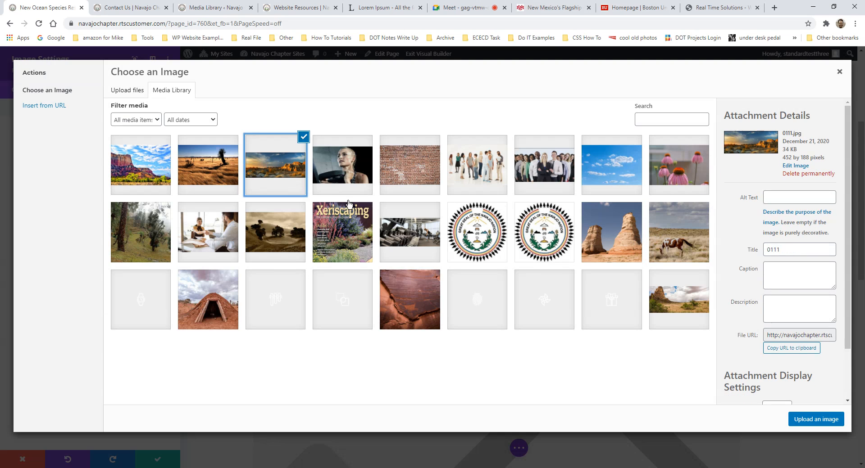
pyautogui.click(816, 420)
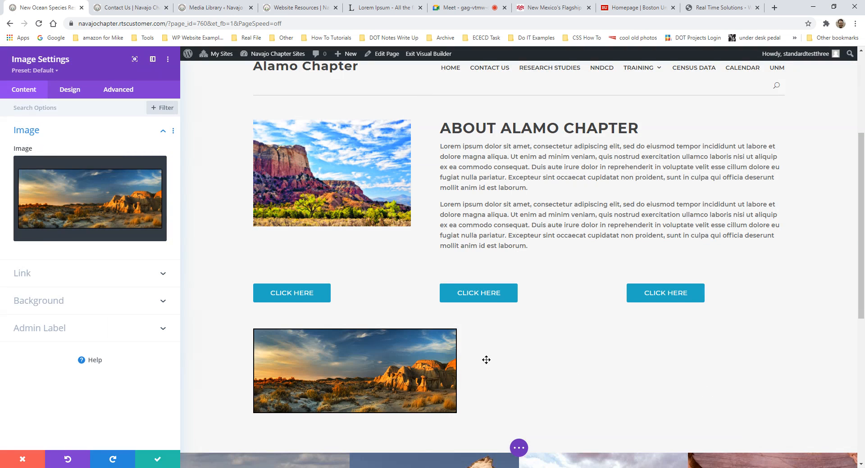
# - Swap the module's image for the rock-formation photo
pyautogui.click(135, 178)
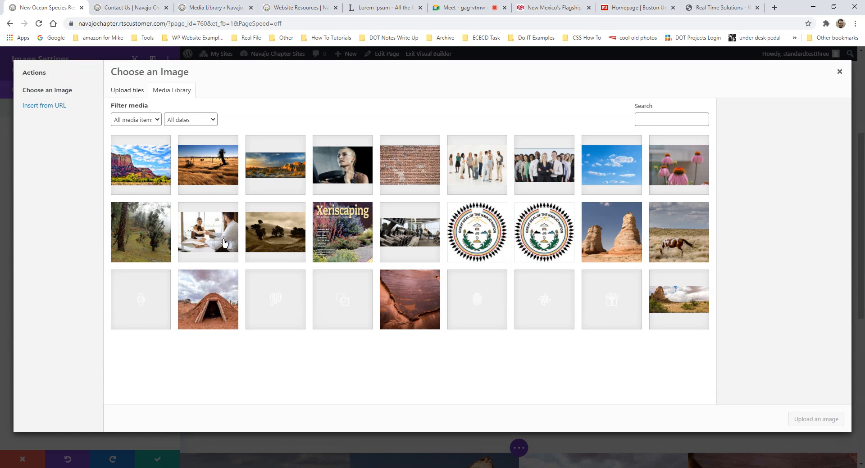
pyautogui.click(162, 193)
pyautogui.click(678, 261)
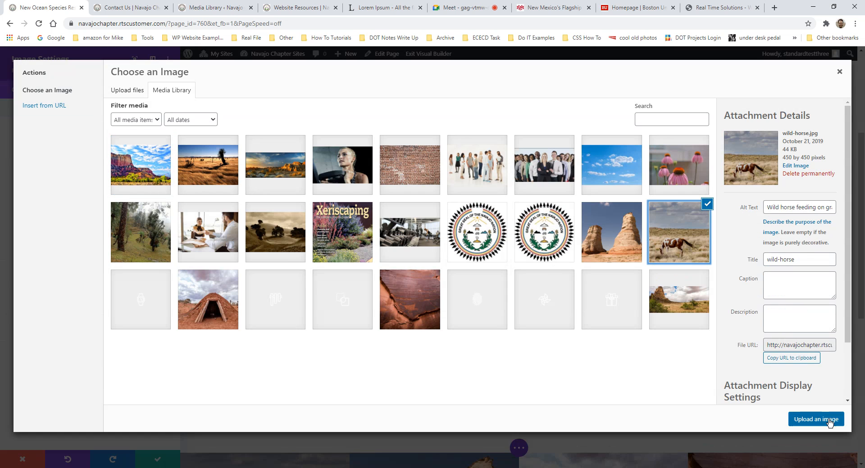
pyautogui.click(627, 243)
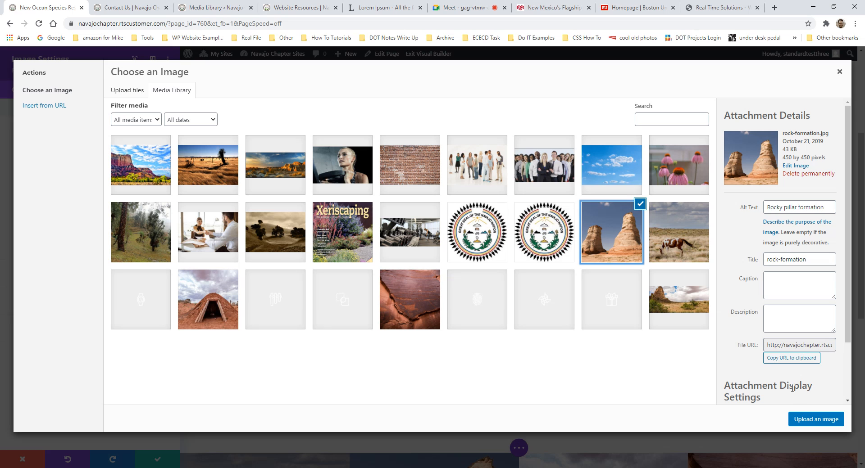
pyautogui.click(808, 420)
# - Replace it with the wide desert landscape photo and save the image settings
pyautogui.scroll(-4, 643, 342)
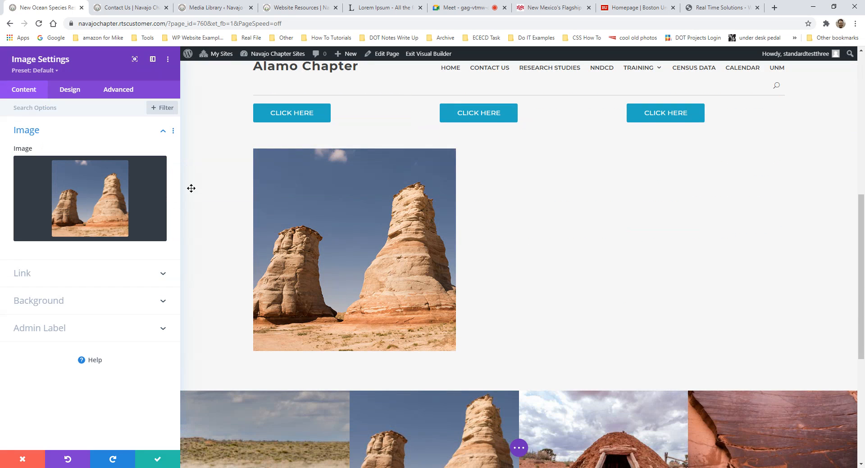
pyautogui.click(125, 171)
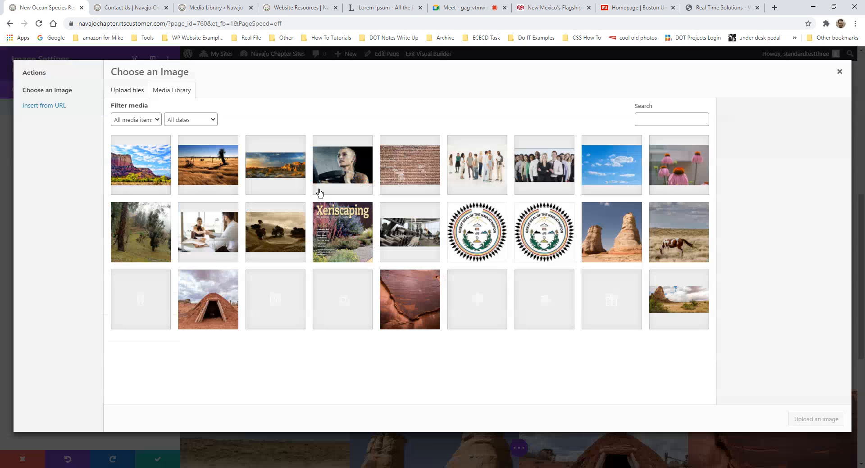
pyautogui.click(677, 291)
pyautogui.click(806, 421)
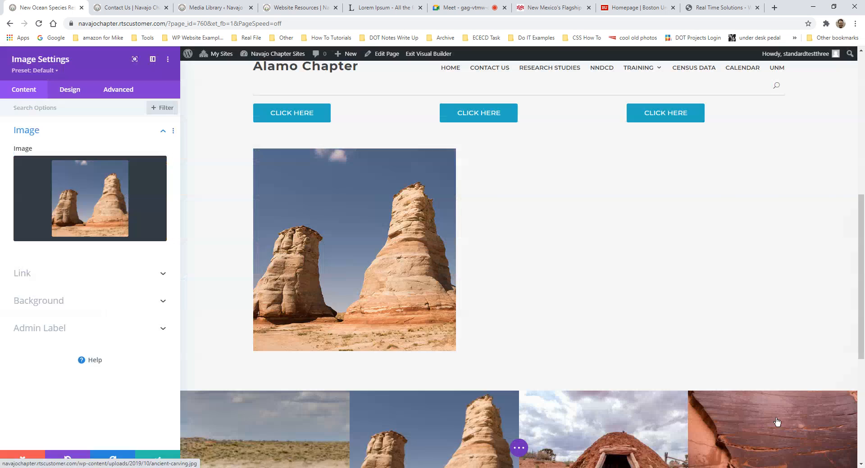
pyautogui.click(154, 462)
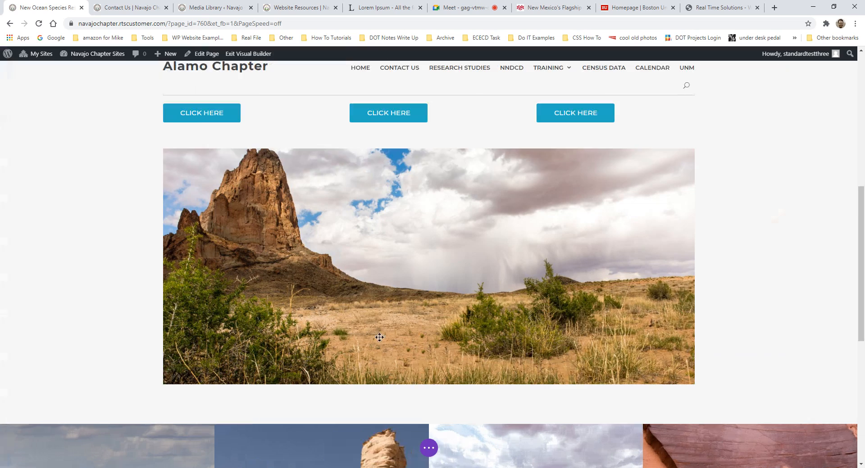
pyautogui.scroll(5, 560, 270)
pyautogui.scroll(-3, 522, 303)
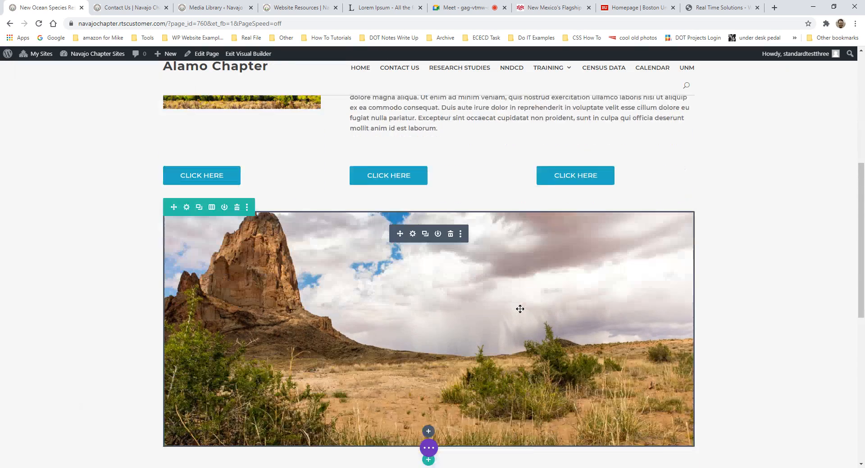
pyautogui.scroll(-2, 519, 309)
# - Try a two-column split of the landscape image row, then undo it
pyautogui.click(429, 332)
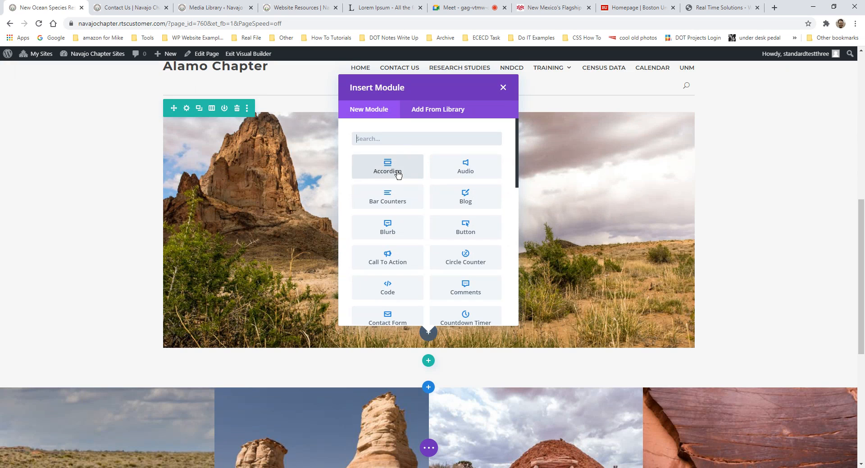
pyautogui.click(211, 108)
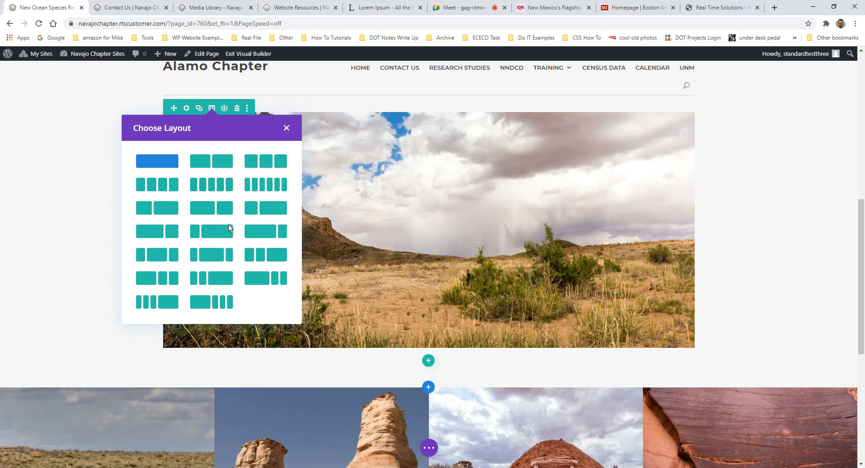
pyautogui.click(269, 208)
pyautogui.scroll(3, 403, 279)
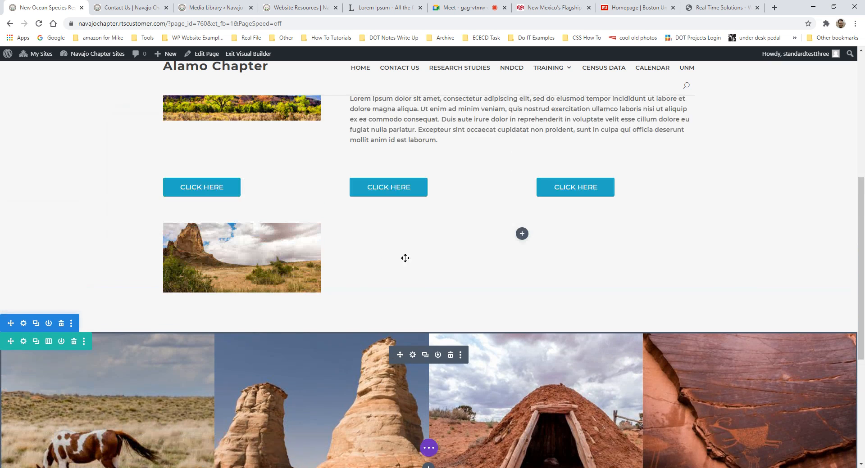
pyautogui.hotkey('ctrl', 'z')
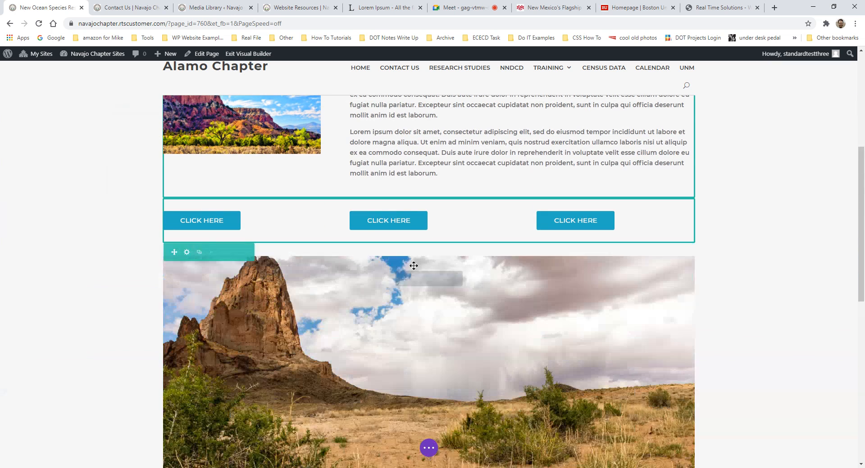
pyautogui.scroll(-3, 410, 270)
# - Add an empty 1/3 + 2/3 row to the section without inserting any module
pyautogui.click(429, 361)
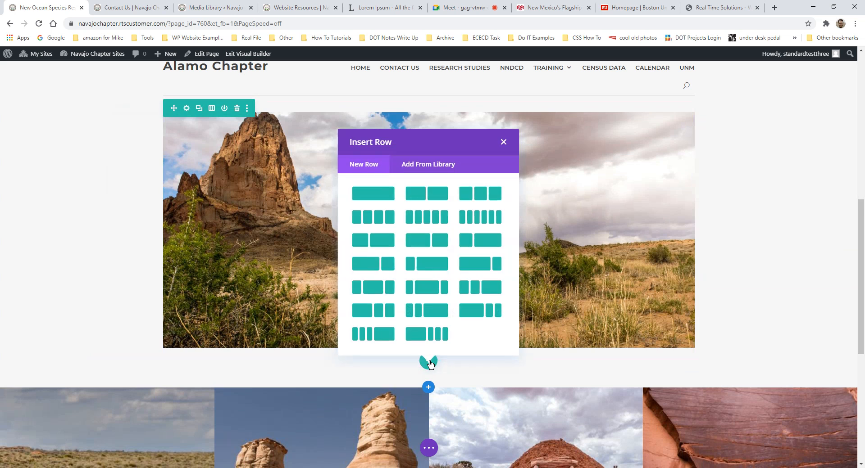
pyautogui.click(490, 241)
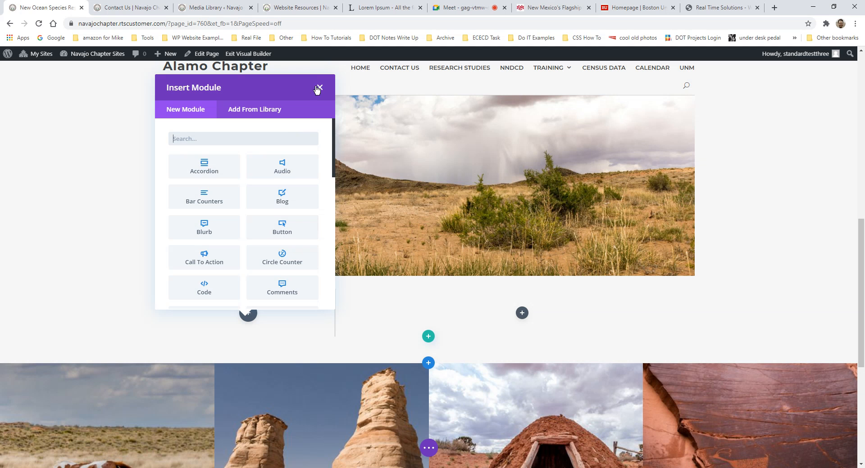
pyautogui.click(317, 88)
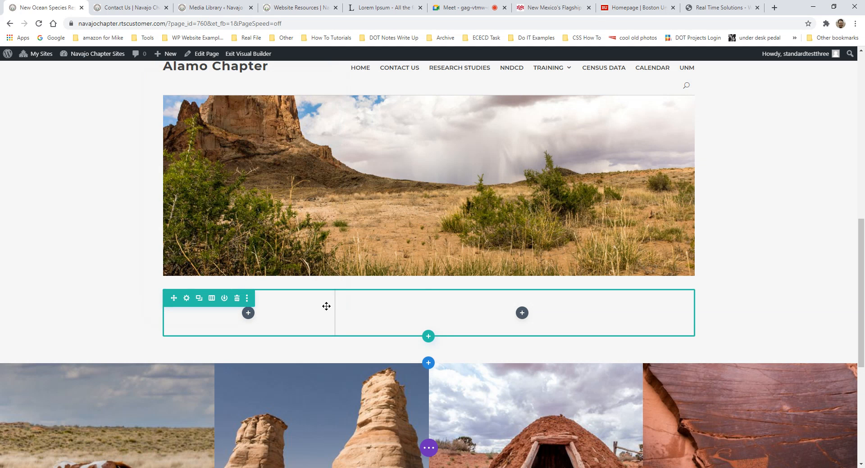
pyautogui.scroll(4, 339, 299)
pyautogui.scroll(2, 366, 287)
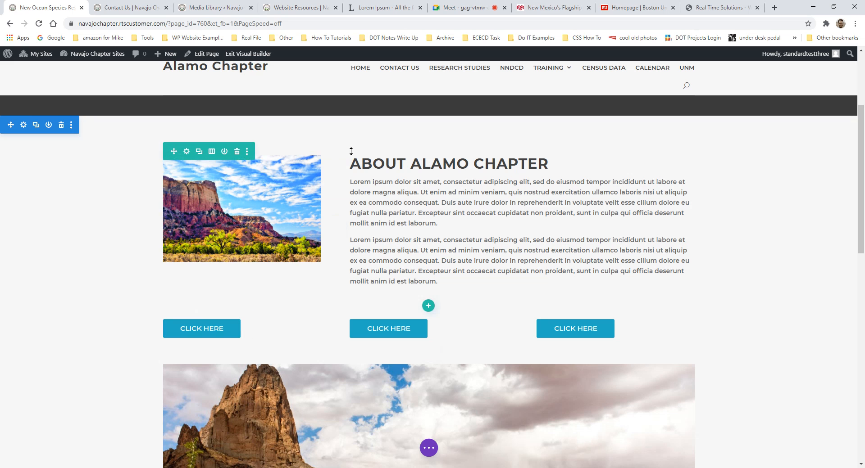
pyautogui.scroll(-3, 237, 322)
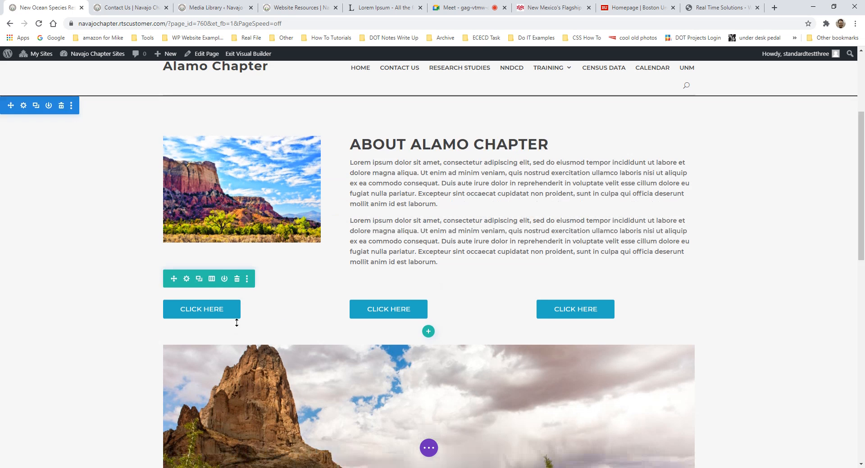
pyautogui.scroll(-1, 379, 333)
pyautogui.scroll(3, 371, 341)
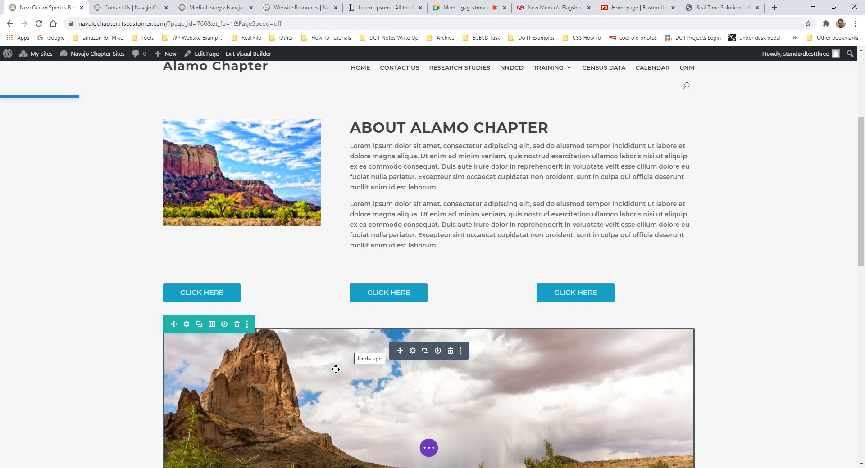
# - Make the rocky-peak image row two columns and add a default Accordion in the right column
pyautogui.click(212, 325)
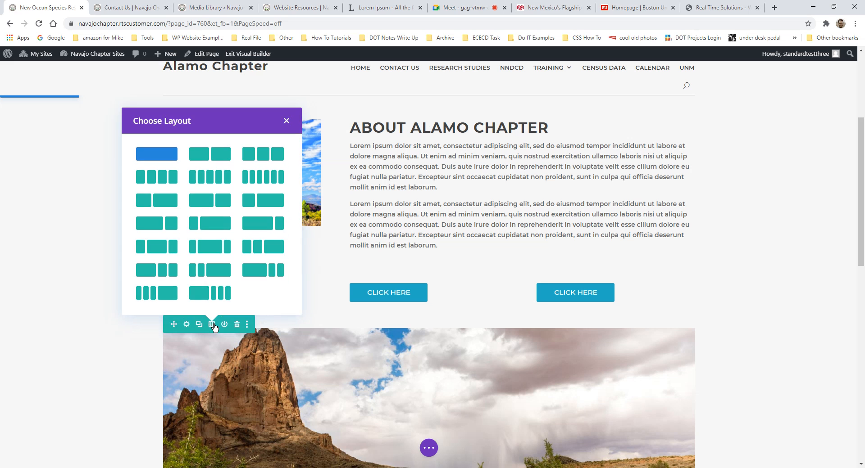
pyautogui.click(216, 201)
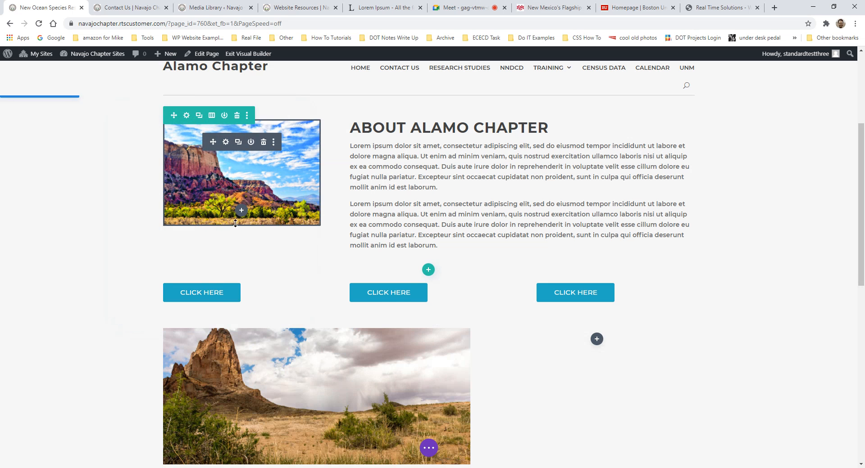
pyautogui.scroll(-2, 535, 314)
pyautogui.click(597, 268)
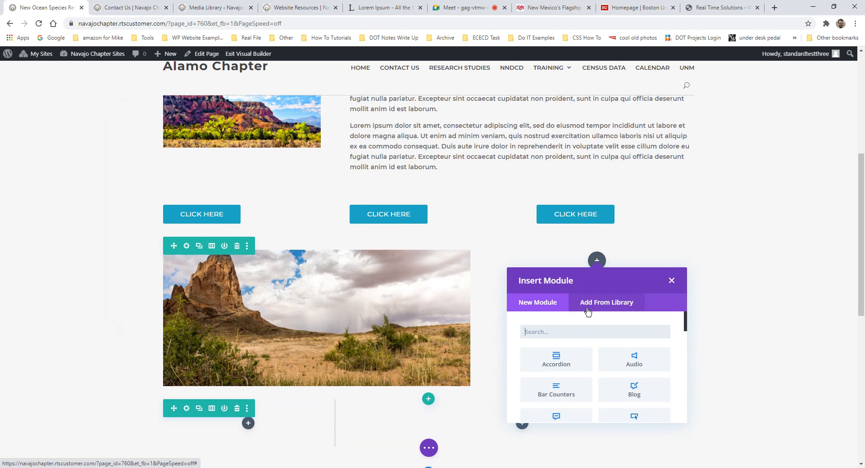
pyautogui.write('accor')
pyautogui.click(585, 358)
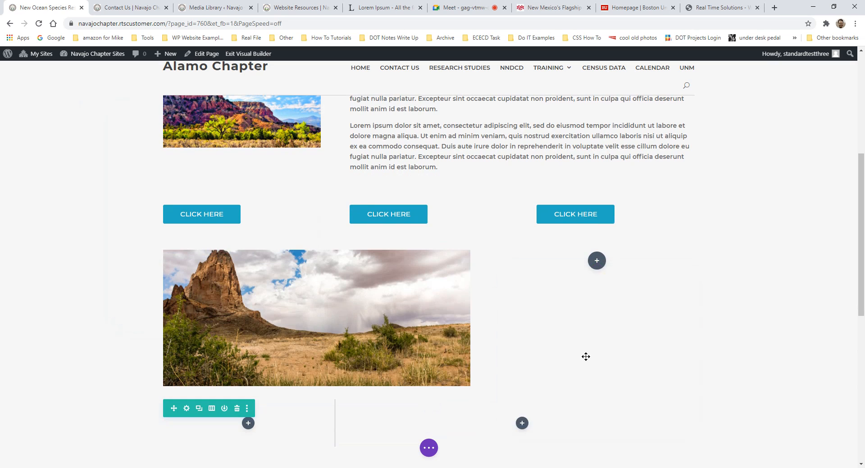
pyautogui.click(164, 458)
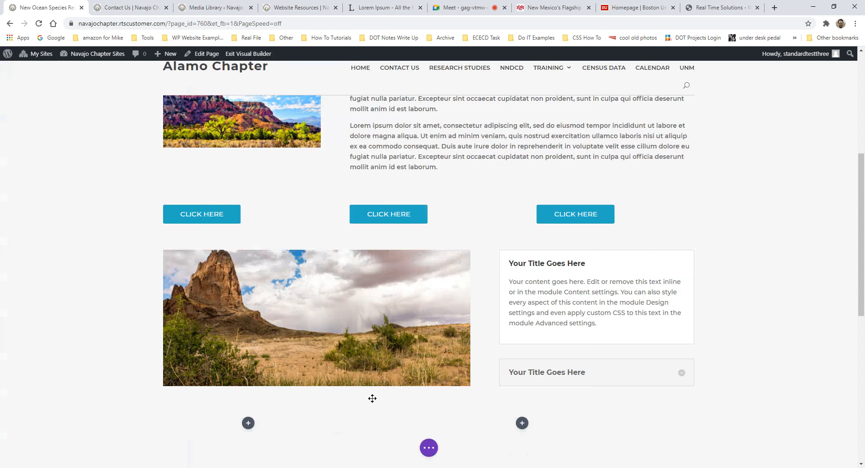
pyautogui.scroll(2, 549, 328)
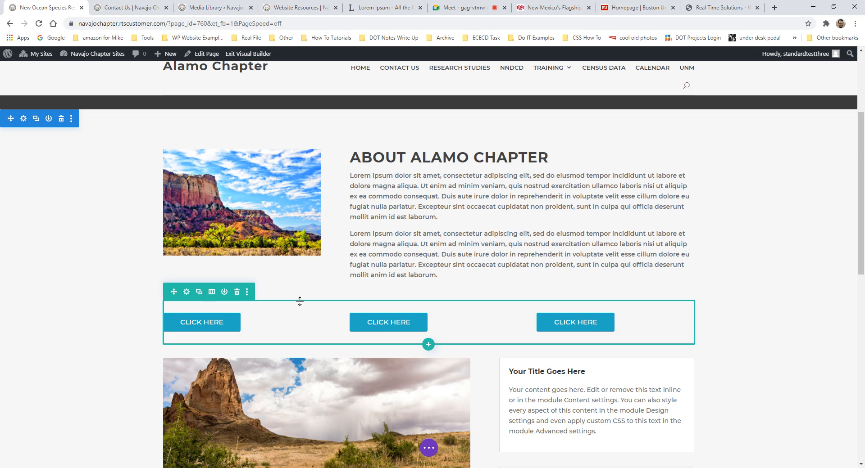
# - Save the Ocean Species page as a draft from the expanded page bar
pyautogui.scroll(-3, 385, 333)
pyautogui.scroll(5, 390, 295)
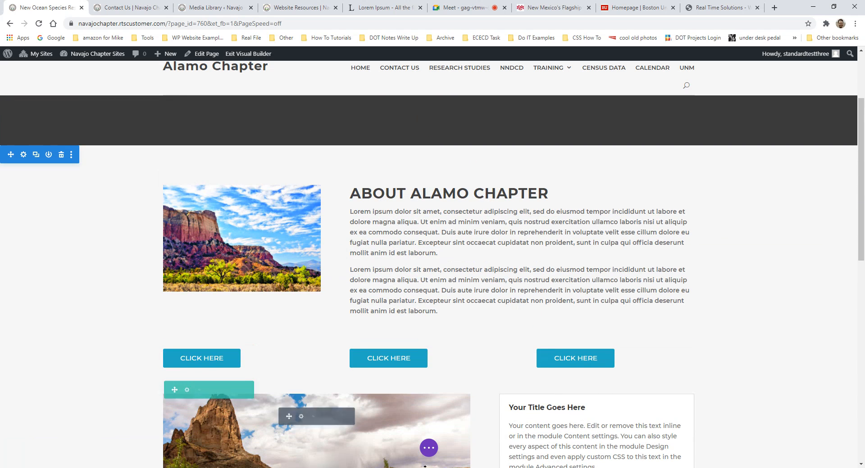
pyautogui.click(430, 449)
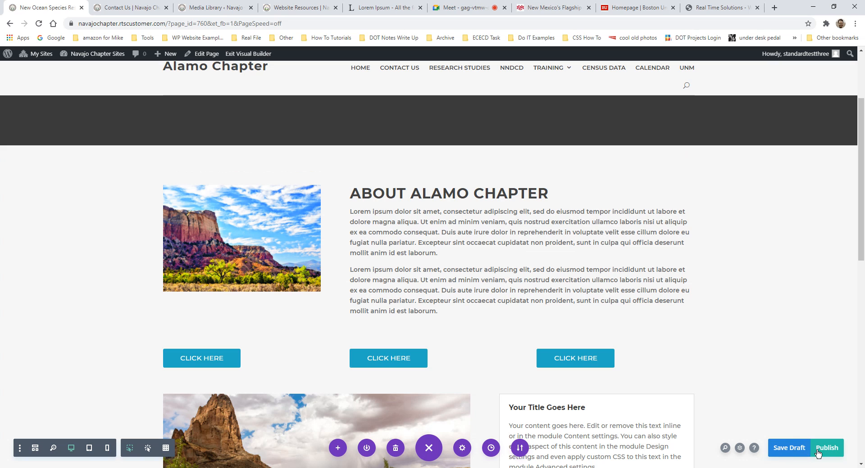
pyautogui.click(782, 451)
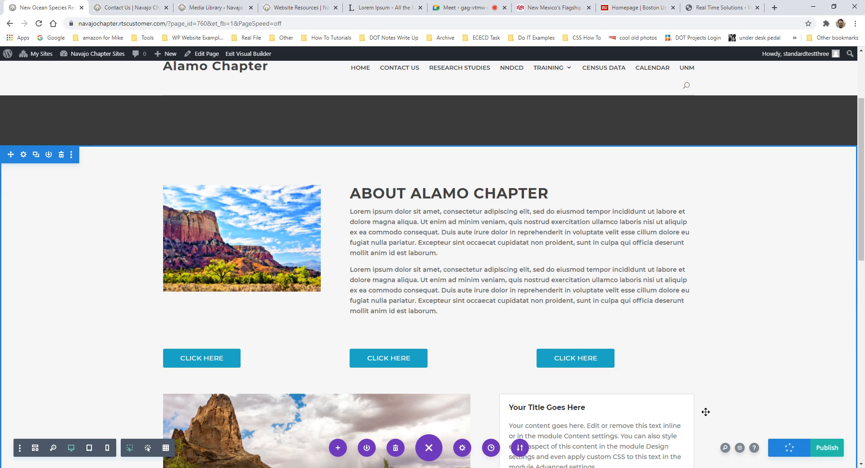
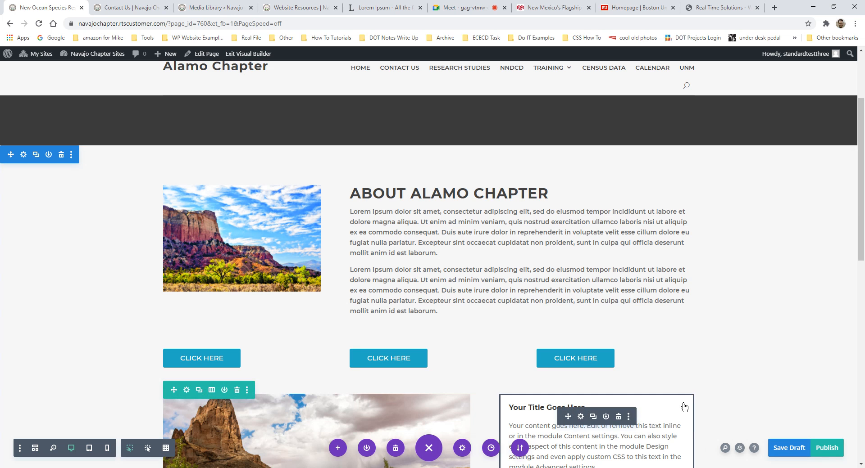
# - Publish the New Ocean Species Research page changes and exit the Visual Builder
pyautogui.scroll(2, 675, 221)
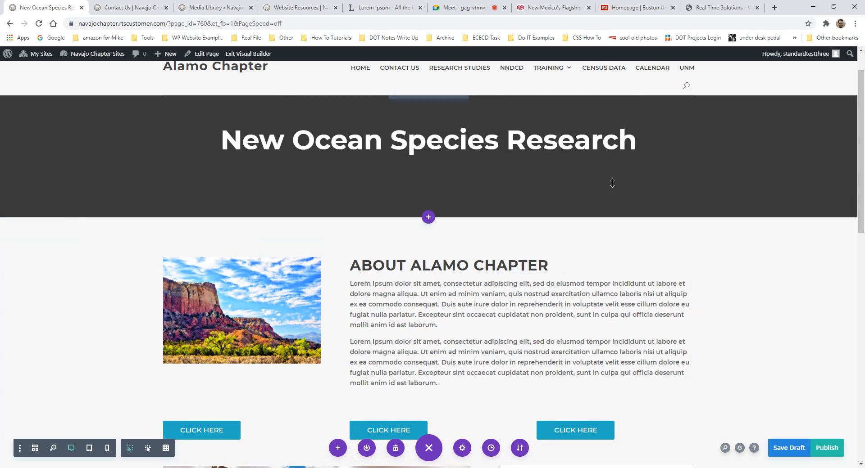
pyautogui.scroll(-4, 612, 183)
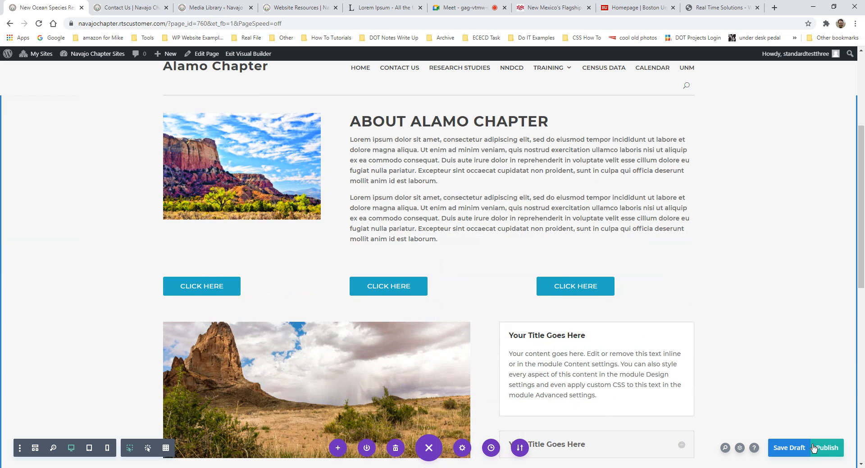
pyautogui.click(814, 447)
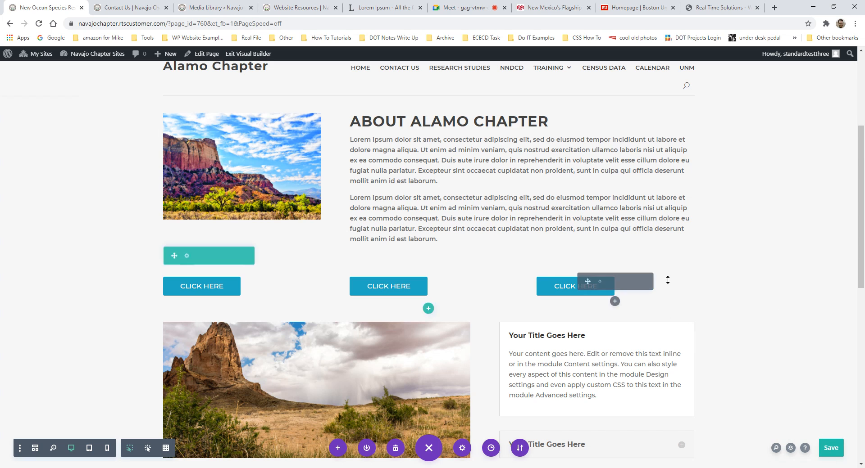
pyautogui.click(251, 54)
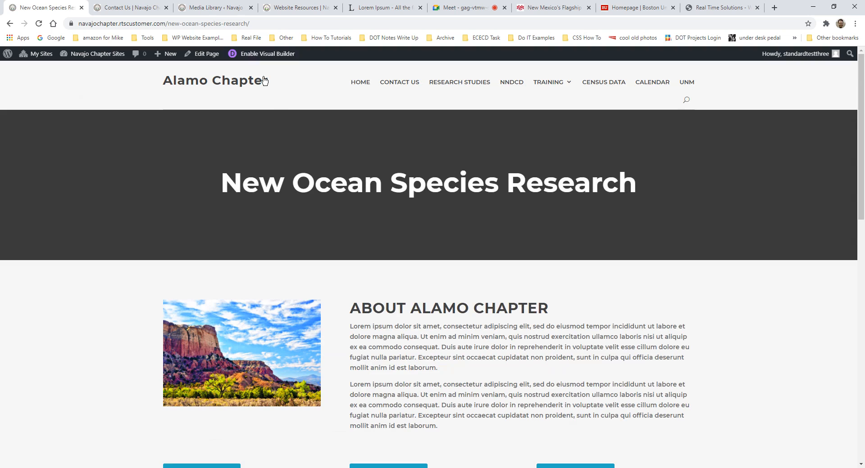
# - Open the Navajo Chapter site's admin Dashboard from the Navajo Chapter Sites admin-bar menu
pyautogui.scroll(-8, 350, 220)
pyautogui.scroll(3, 349, 304)
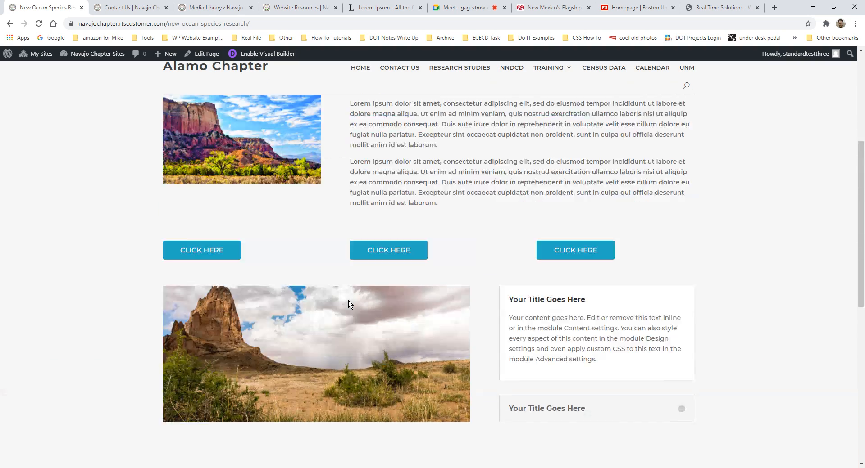
pyautogui.scroll(5, 349, 304)
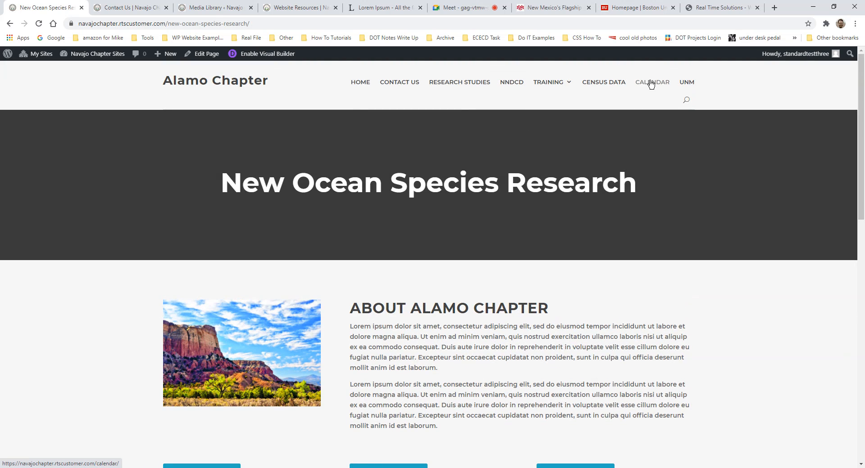
pyautogui.moveTo(80, 62)
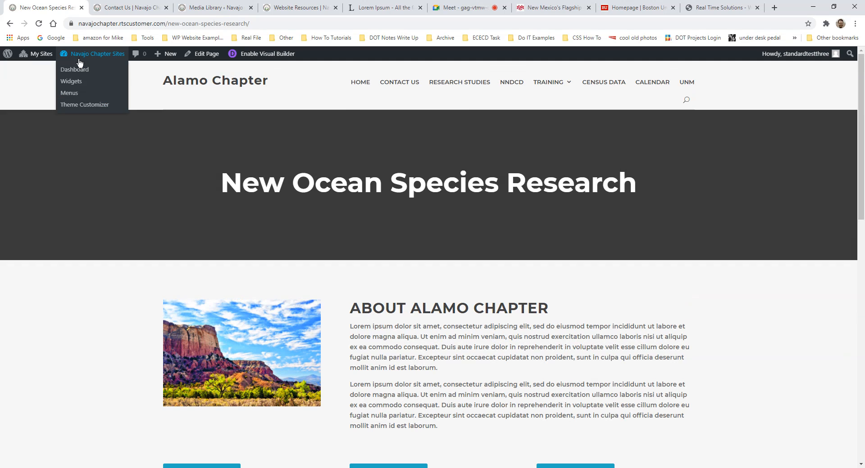
pyautogui.click(87, 75)
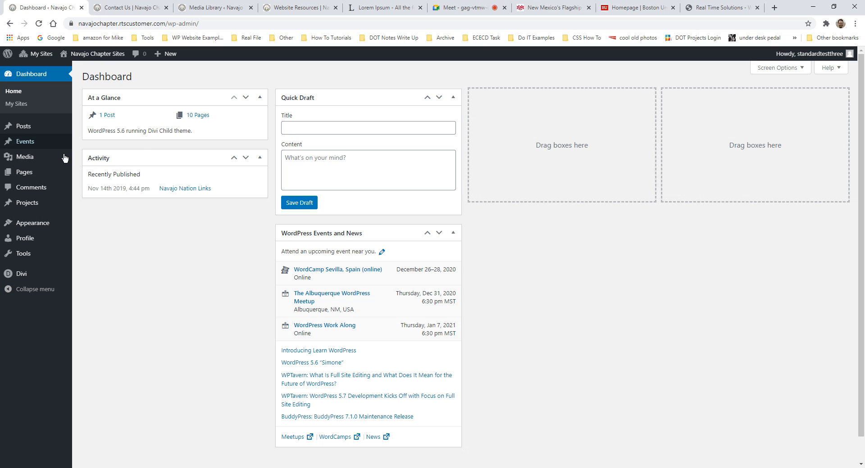
# - Open Appearance > Menus and compare Primary Navigation against the live Contact Us page
pyautogui.moveTo(63, 164)
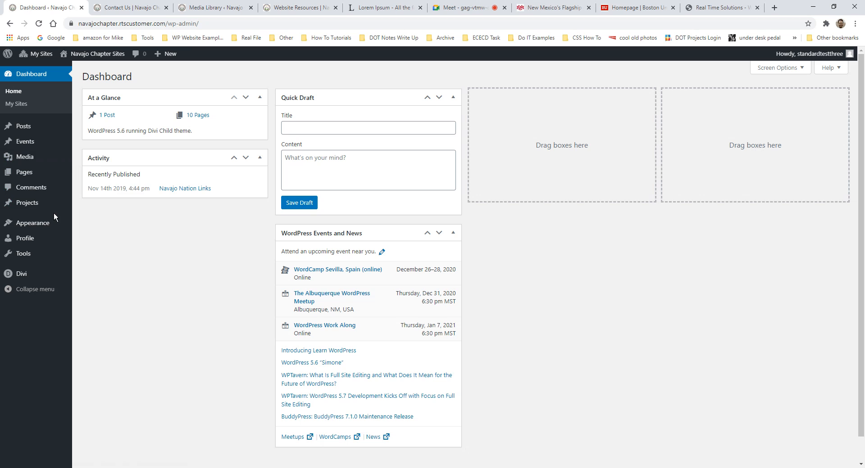
pyautogui.moveTo(41, 224)
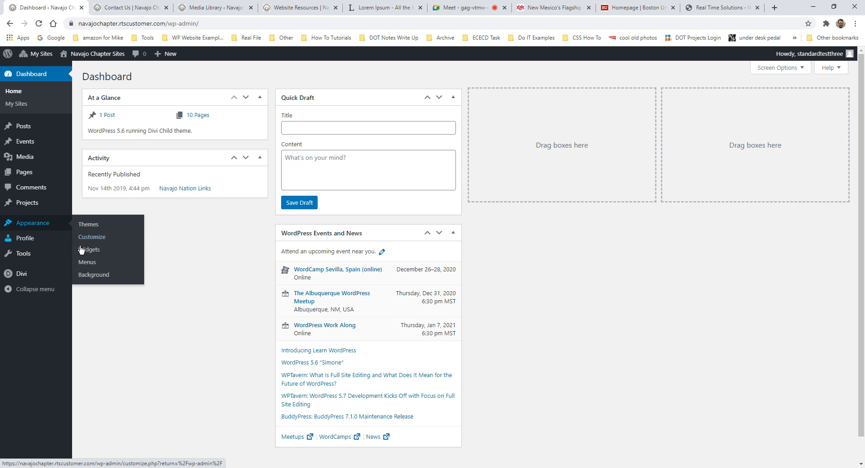
pyautogui.click(84, 262)
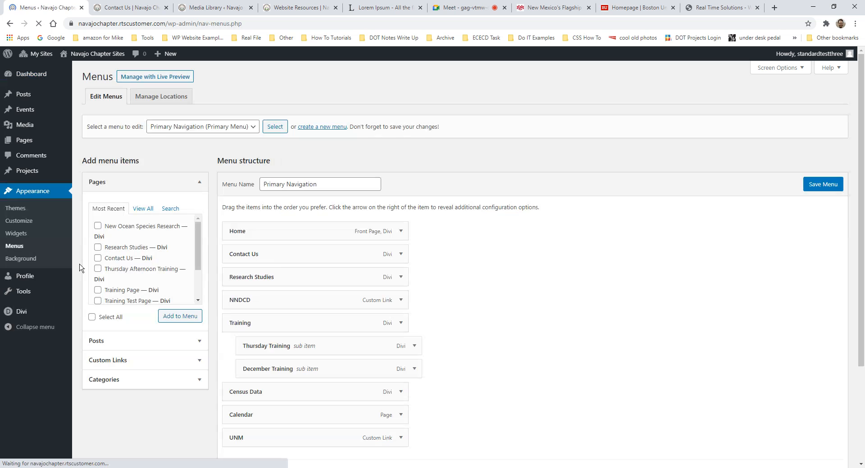
pyautogui.scroll(-2, 312, 250)
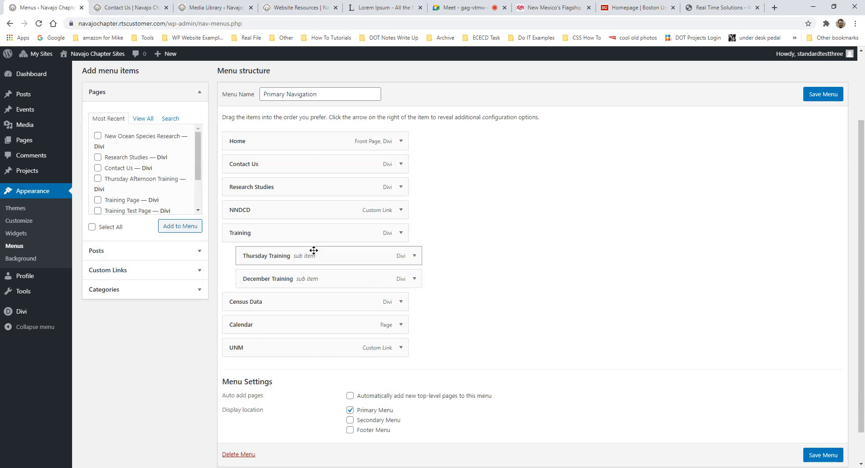
pyautogui.click(131, 7)
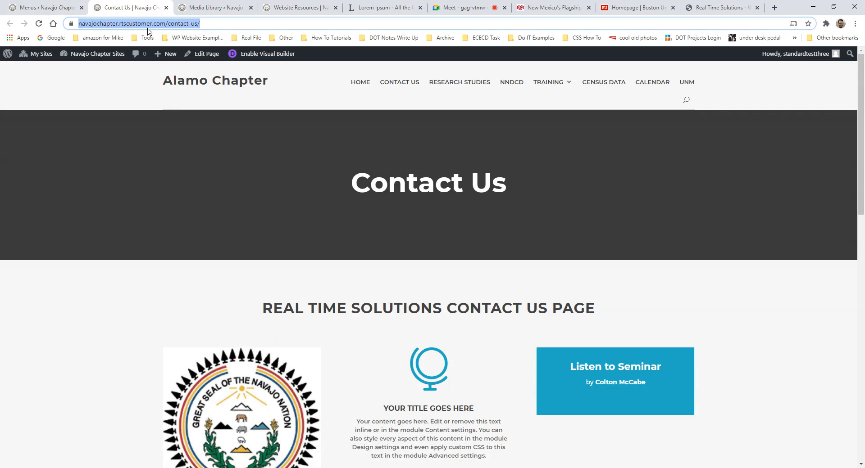
pyautogui.scroll(-3, 368, 205)
pyautogui.scroll(3, 401, 202)
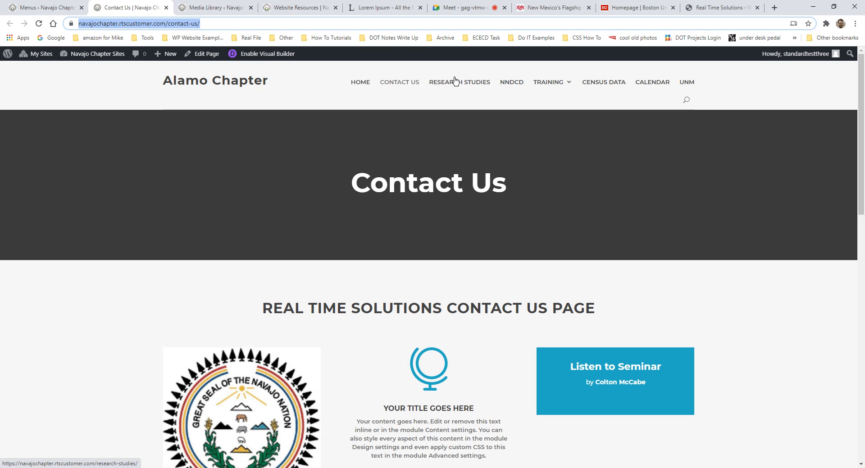
pyautogui.click(45, 7)
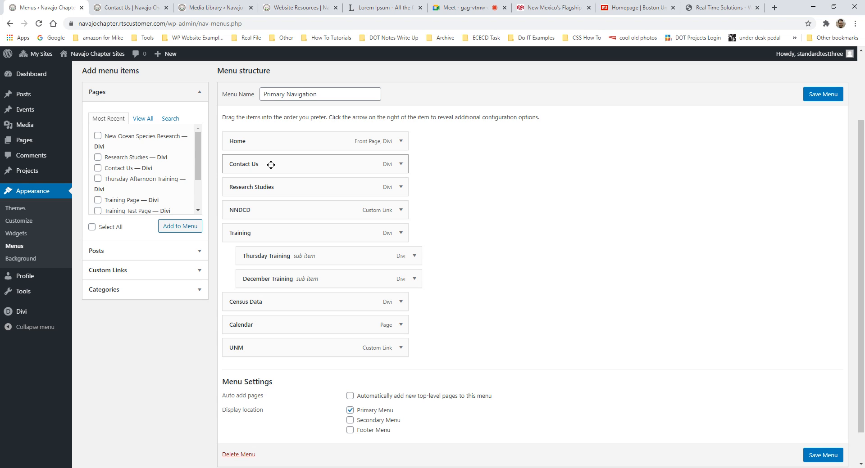
# - Drag Contact Us to the end of Primary Navigation as a top-level item after UNM
pyautogui.moveTo(270, 165); pyautogui.dragTo(250, 361)
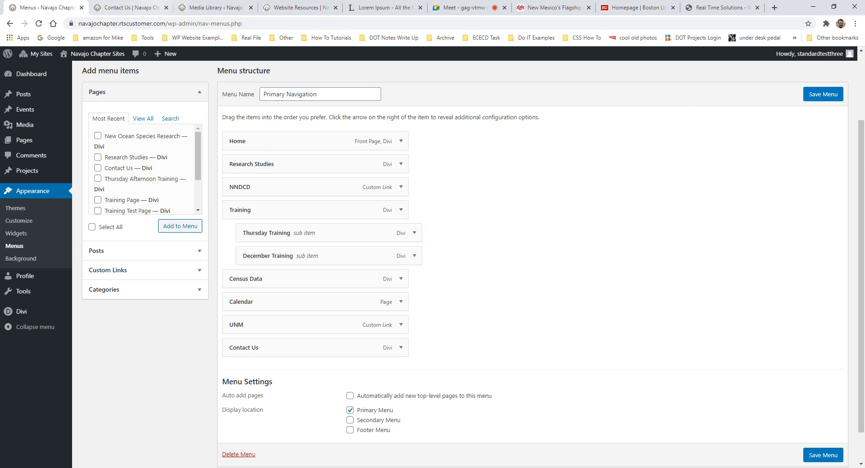
pyautogui.click(129, 8)
pyautogui.moveTo(535, 88)
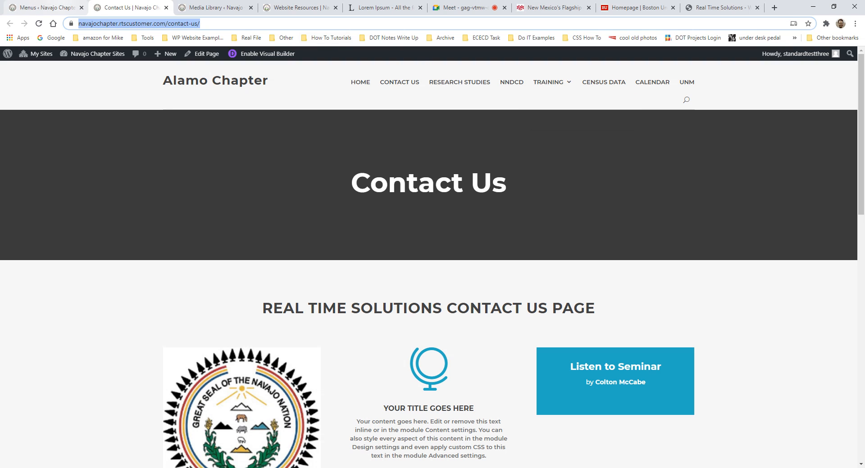
pyautogui.click(45, 7)
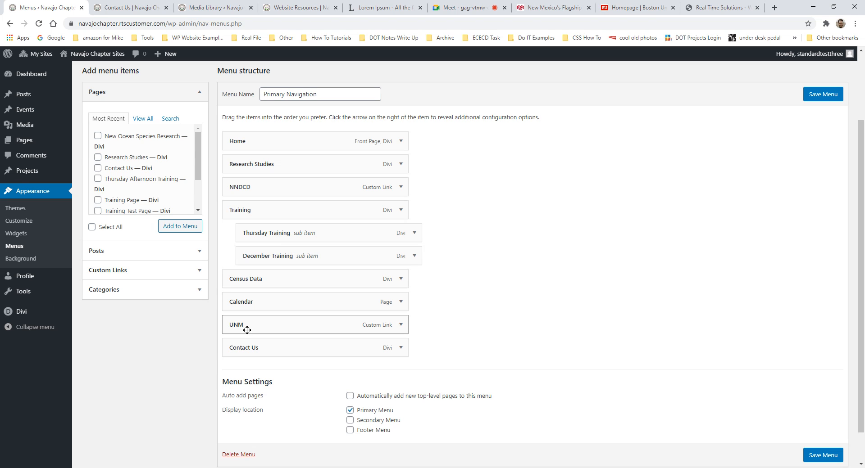
pyautogui.moveTo(247, 350)
pyautogui.mouseDown()
pyautogui.moveTo(272, 349)
pyautogui.moveTo(241, 353)
pyautogui.mouseUp()
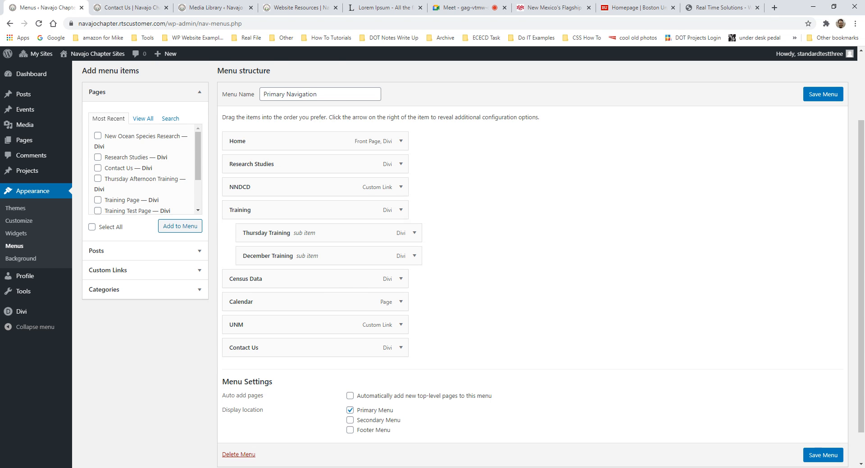
pyautogui.hotkey('alt', 'Tab')
# - Expand This PC and Desktop in File Explorer's folder tree, then minimise File Explorer
pyautogui.click(8, 210)
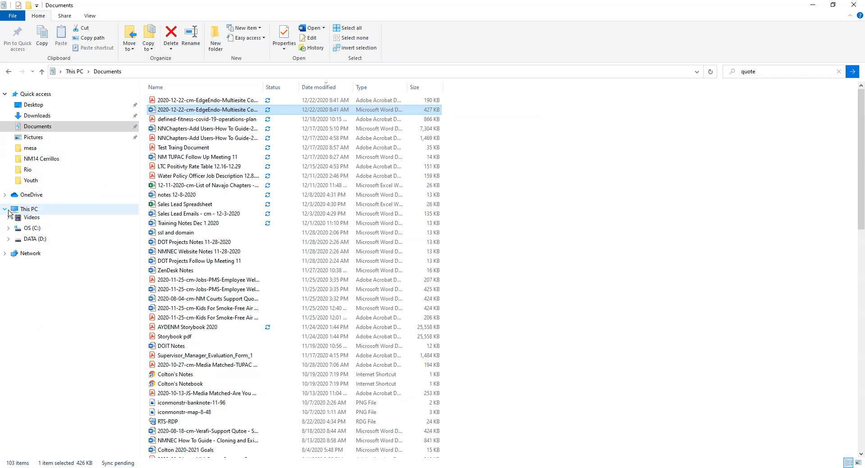
pyautogui.click(8, 209)
pyautogui.click(9, 231)
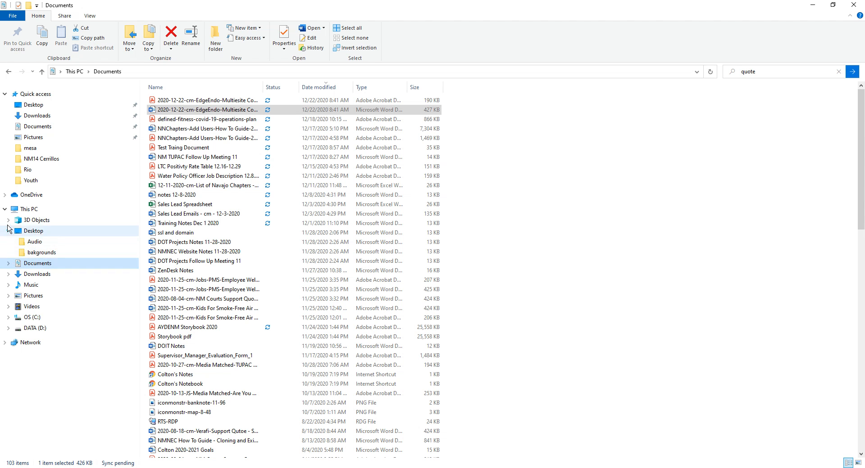
pyautogui.click(813, 6)
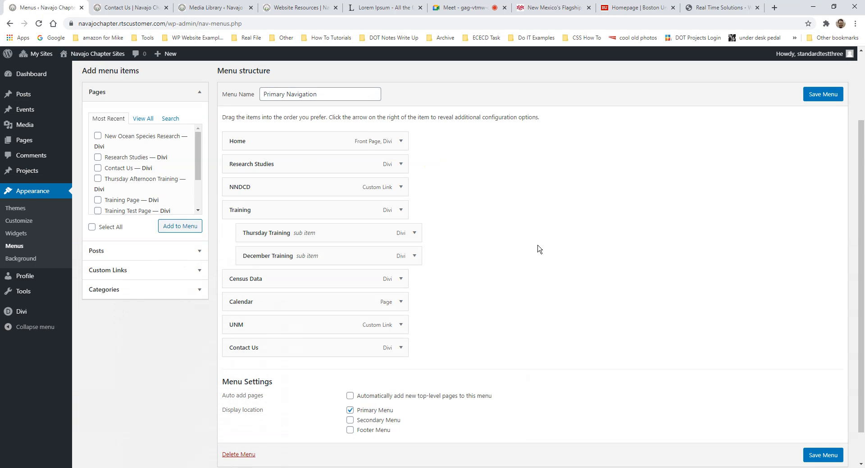
# - Add the New Ocean Species Research page to Primary Navigation from the Pages panel
pyautogui.scroll(2, 133, 107)
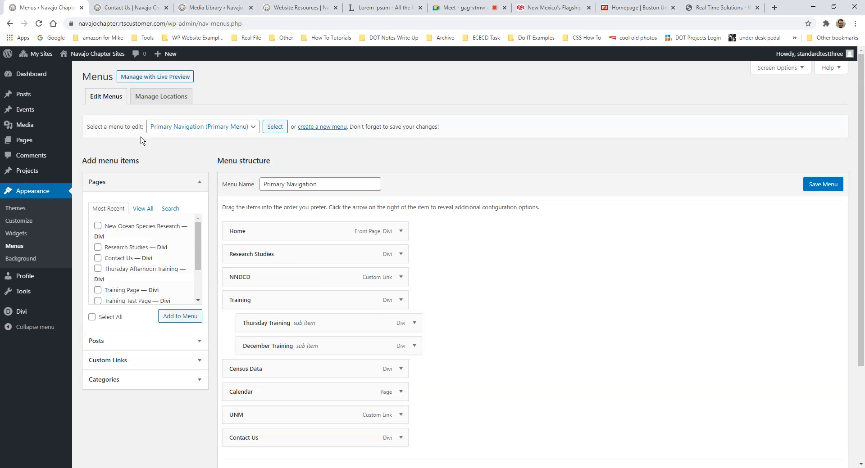
pyautogui.tripleClick(89, 161)
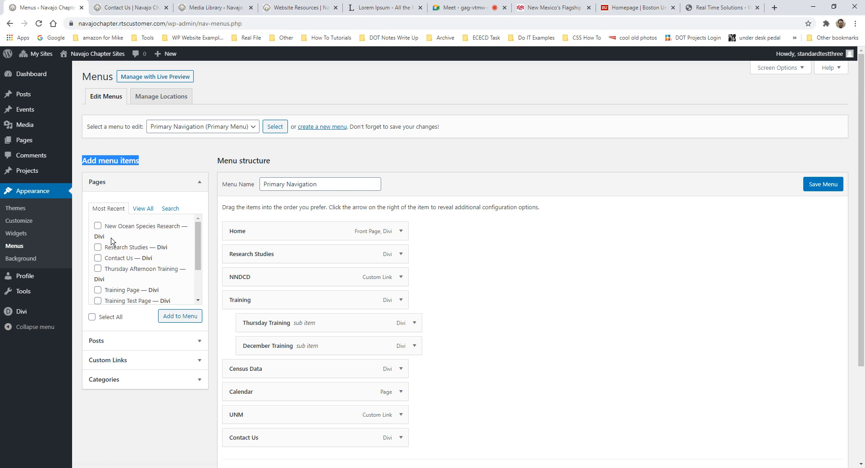
pyautogui.click(140, 212)
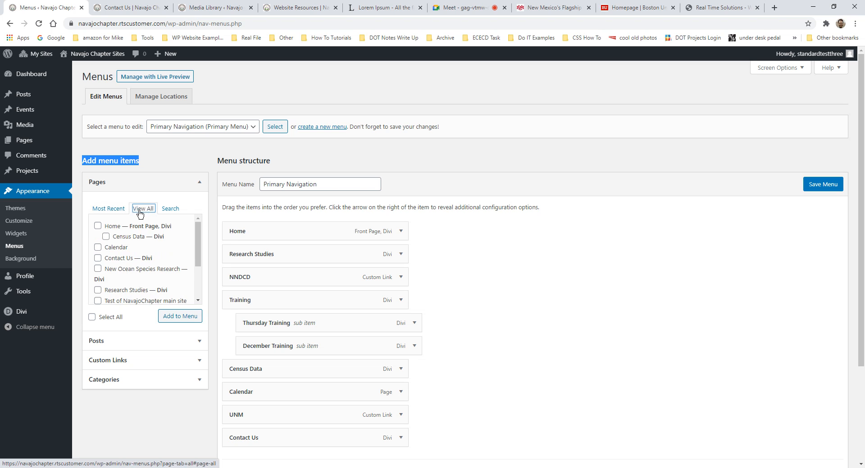
pyautogui.click(166, 210)
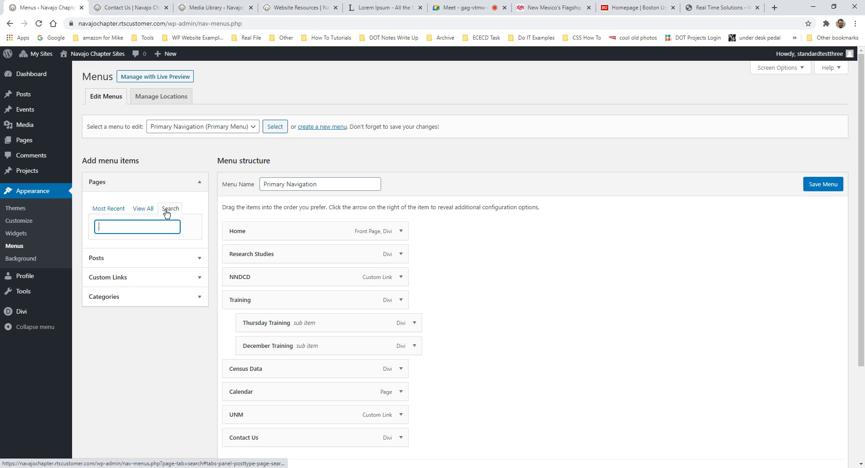
pyautogui.click(106, 211)
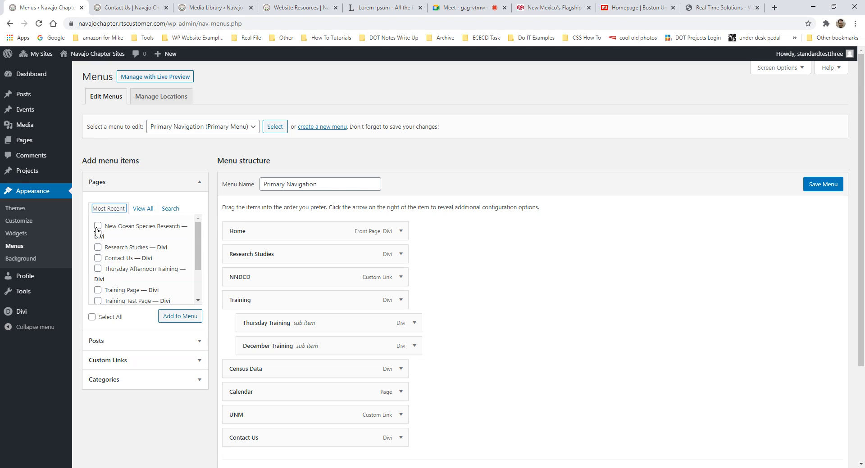
pyautogui.click(97, 230)
pyautogui.click(176, 320)
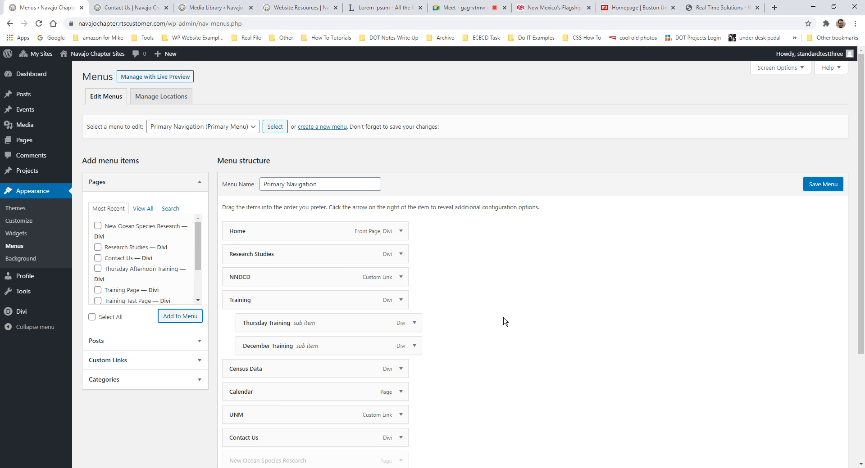
pyautogui.scroll(-2, 505, 315)
pyautogui.scroll(-1, 505, 316)
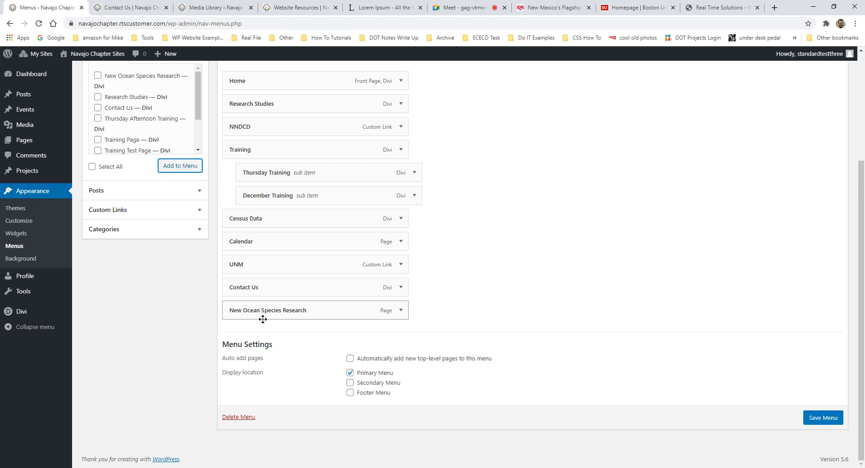
# - Nest New Ocean Species Research under Research Studies, save the menu, and verify the live submenu
pyautogui.moveTo(261, 315); pyautogui.dragTo(287, 275)
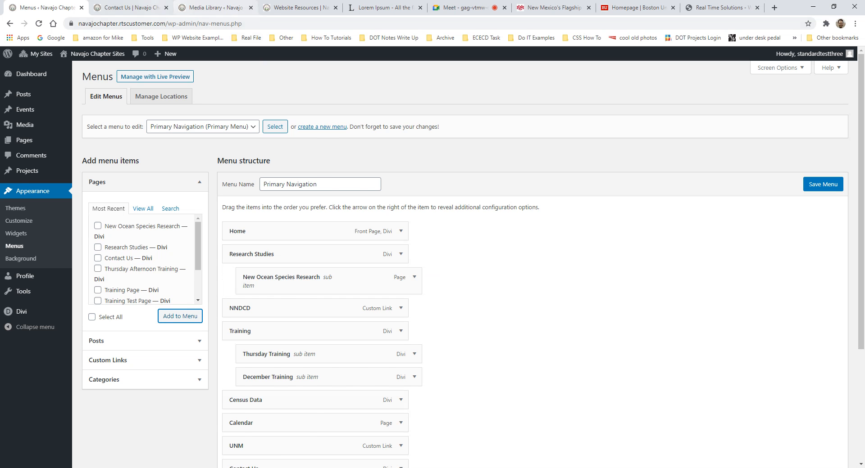
pyautogui.click(149, 9)
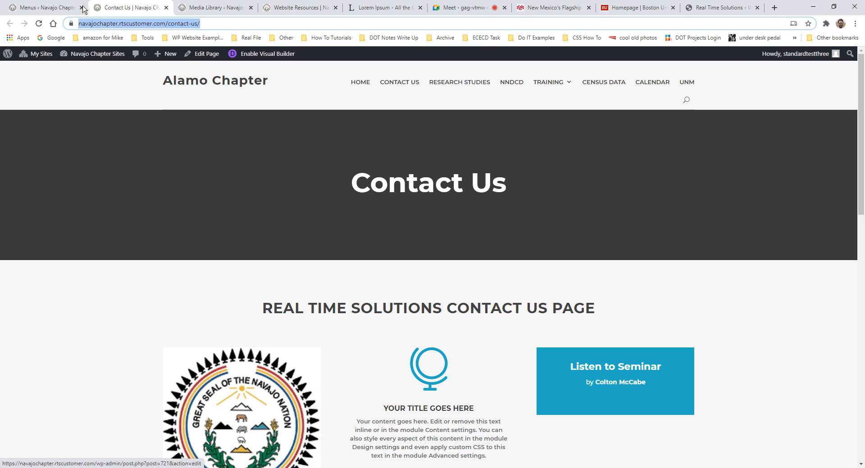
pyautogui.click(45, 7)
pyautogui.click(823, 185)
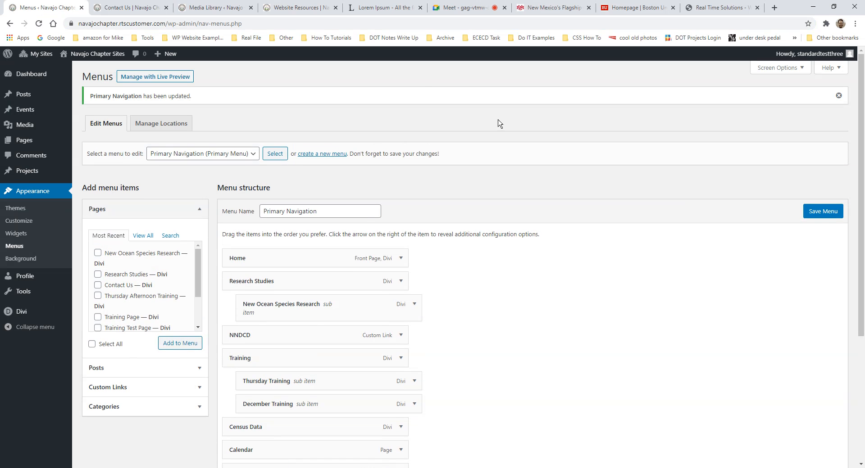
pyautogui.click(128, 7)
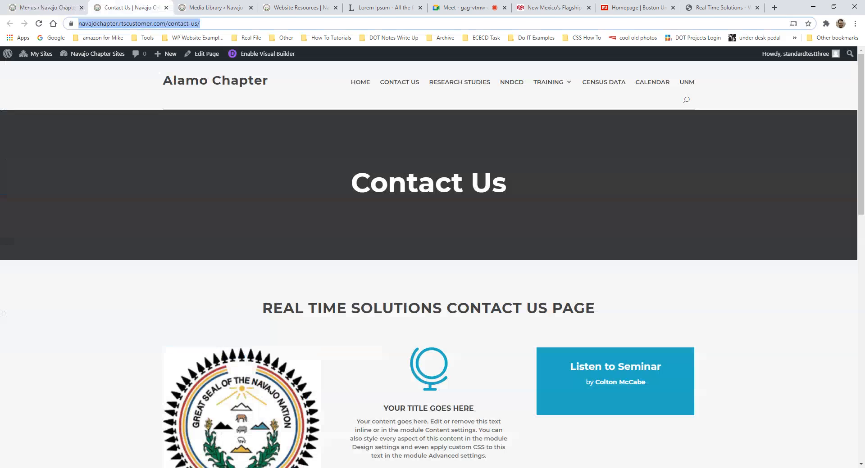
pyautogui.click(476, 90)
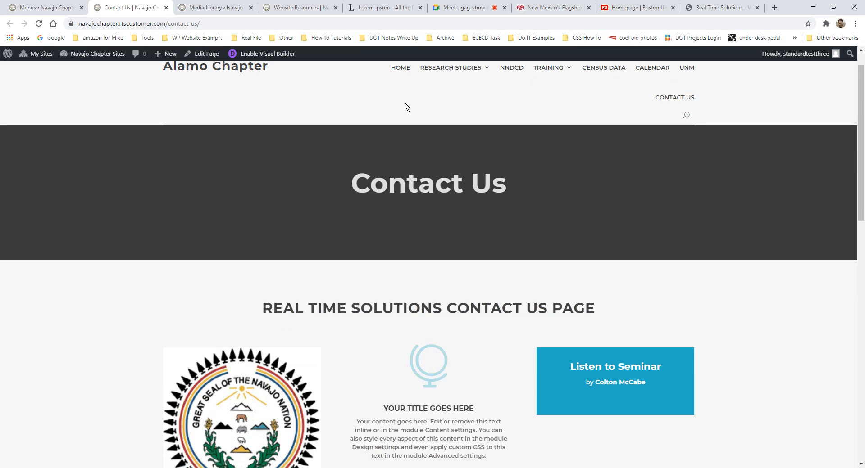
pyautogui.moveTo(448, 78)
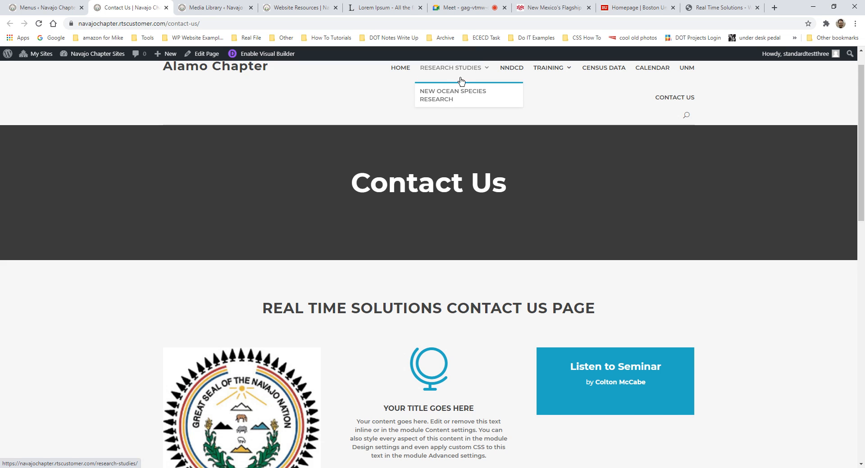
pyautogui.click(45, 7)
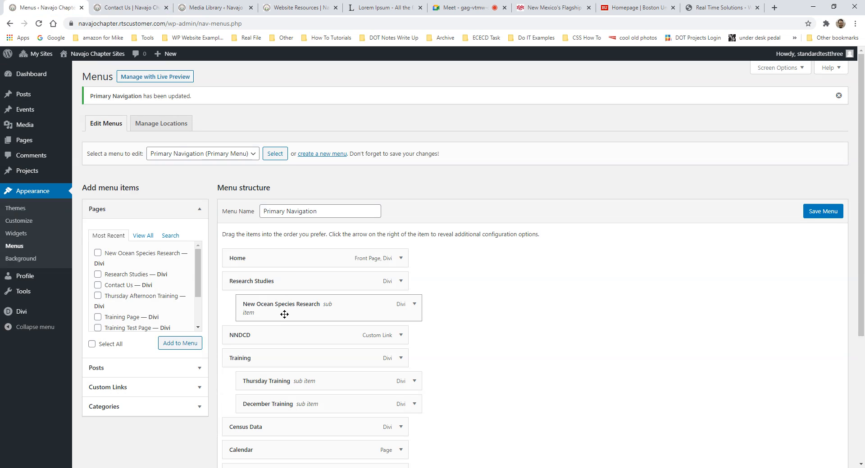
# - Make New Ocean Species Research a top-level menu item, save, and reload the live Contact Us page
pyautogui.moveTo(280, 314); pyautogui.dragTo(251, 304)
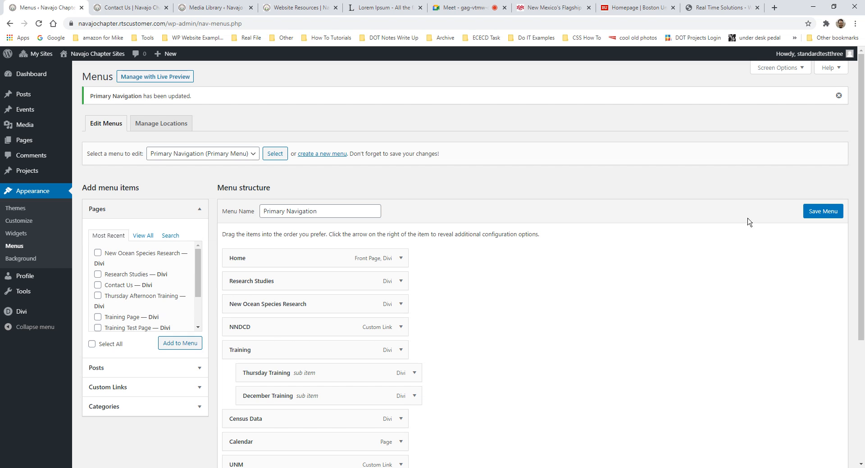
pyautogui.click(817, 212)
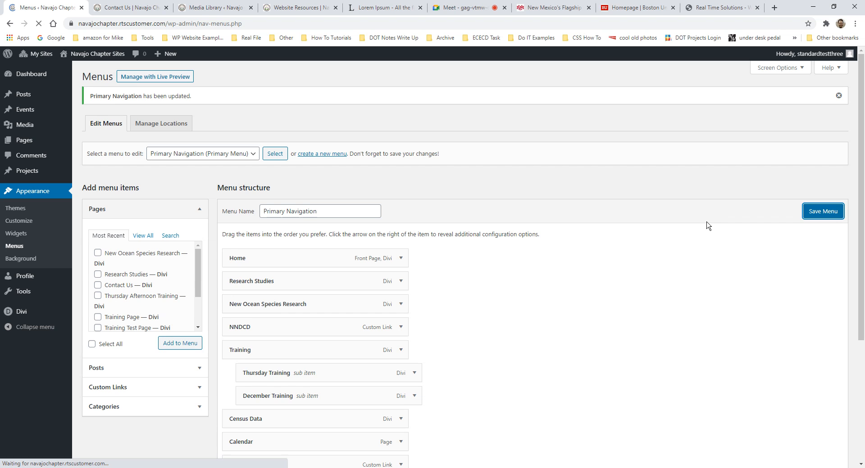
pyautogui.click(143, 8)
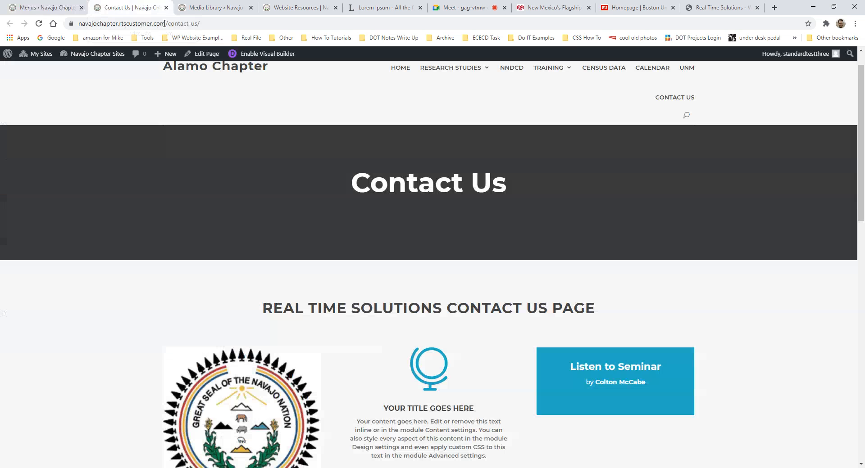
pyautogui.press('F5')
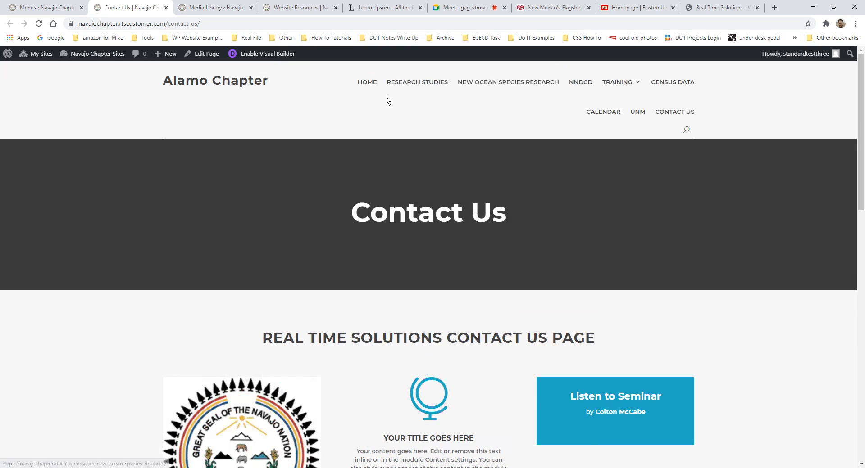
# - Back in Menus, review the Primary Navigation structure and expand the Custom Links panel
pyautogui.click(45, 9)
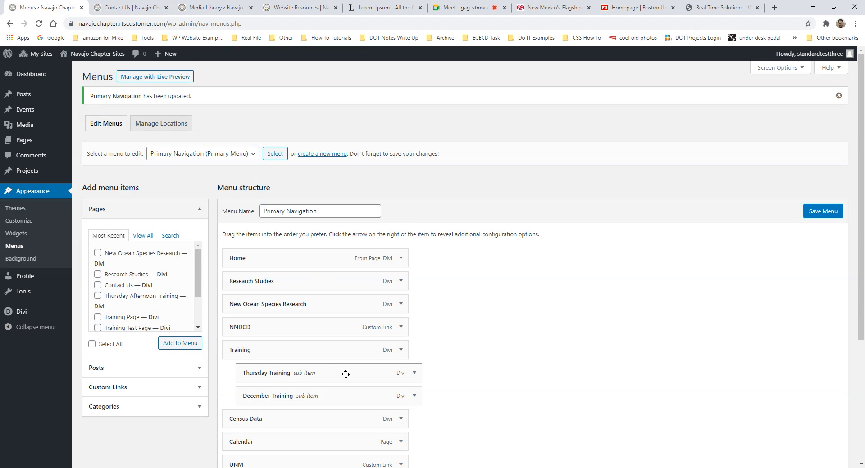
pyautogui.scroll(-4, 245, 383)
pyautogui.scroll(3, 254, 355)
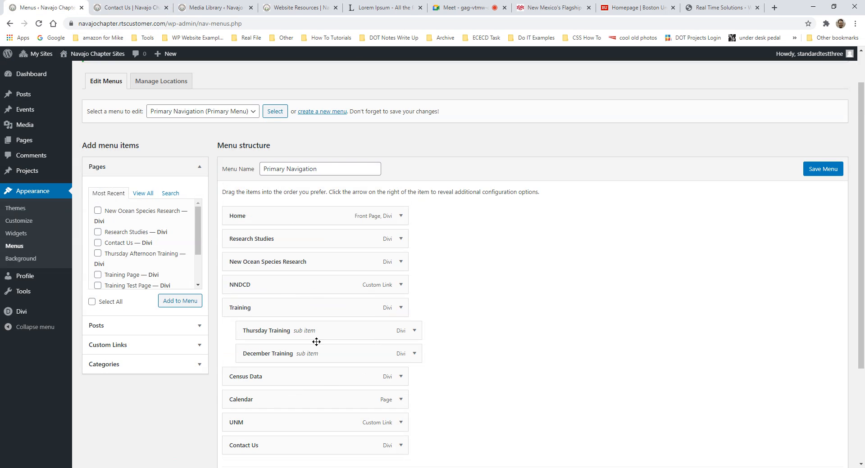
pyautogui.scroll(-1, 329, 334)
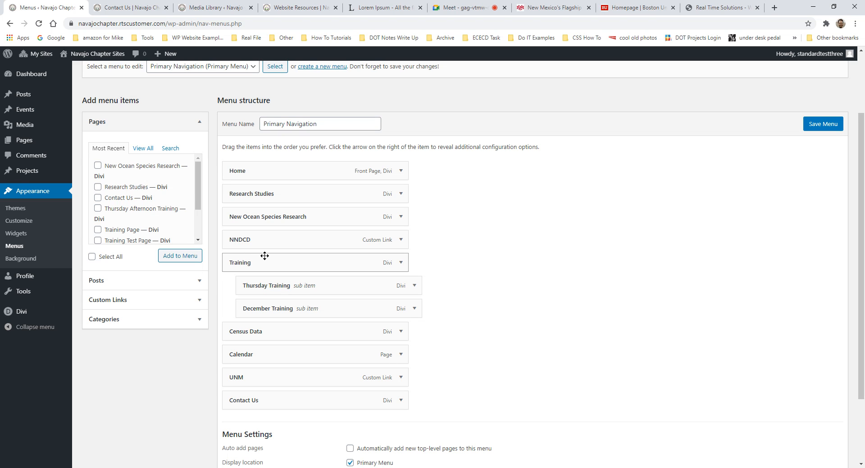
pyautogui.click(119, 301)
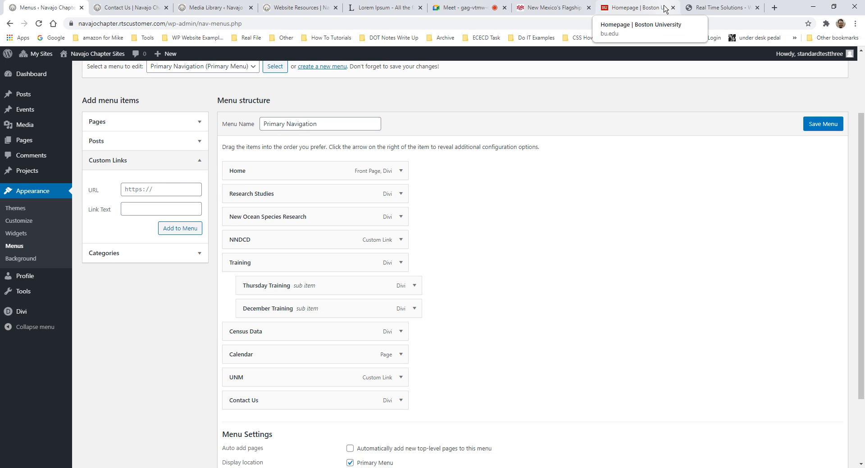
# - Copy the rtsolutions.com web address from the Real Time Solutions tab
pyautogui.click(720, 8)
pyautogui.click(124, 25)
pyautogui.hotkey('ctrl', 'c')
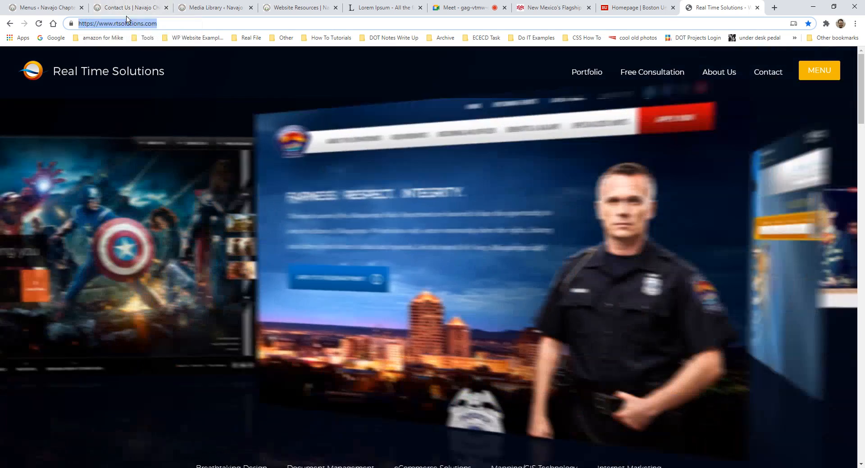
pyautogui.click(127, 8)
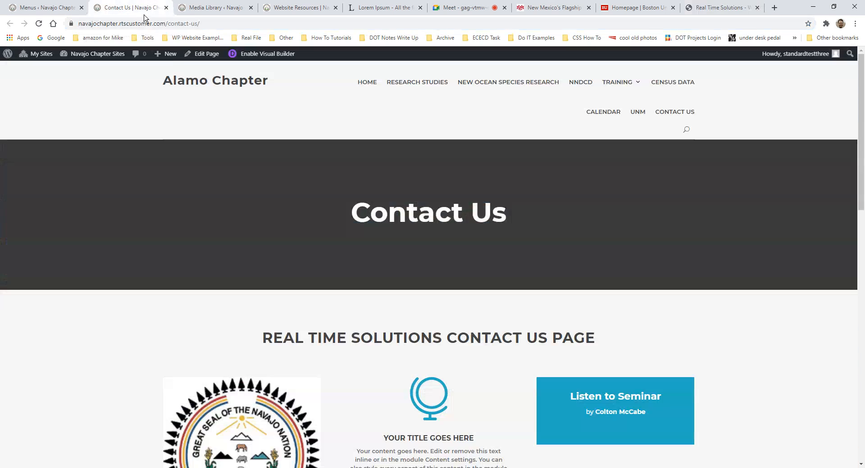
pyautogui.click(62, 9)
# - Paste the rtsolutions.com URL as a custom link named 'Real Time Solution' and add it to the menu
pyautogui.click(147, 192)
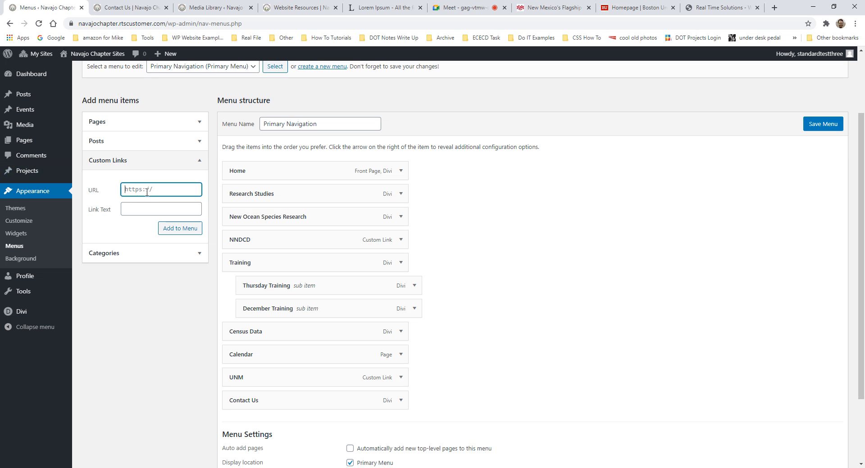
pyautogui.rightClick(146, 192)
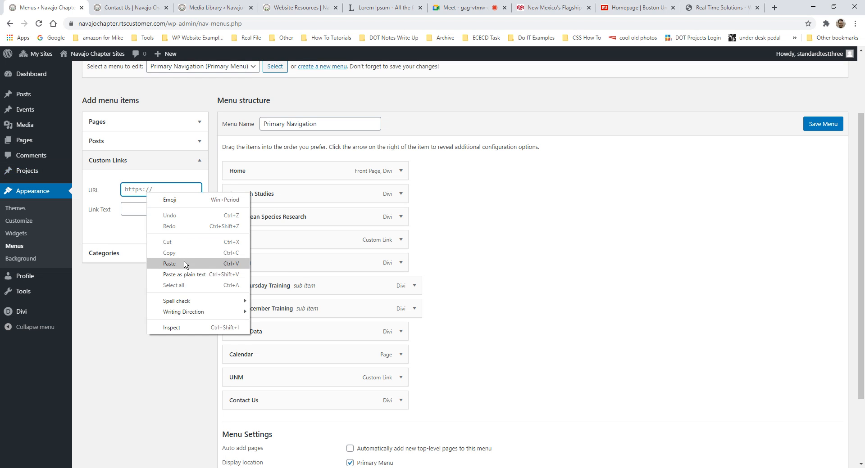
pyautogui.click(187, 265)
pyautogui.click(167, 204)
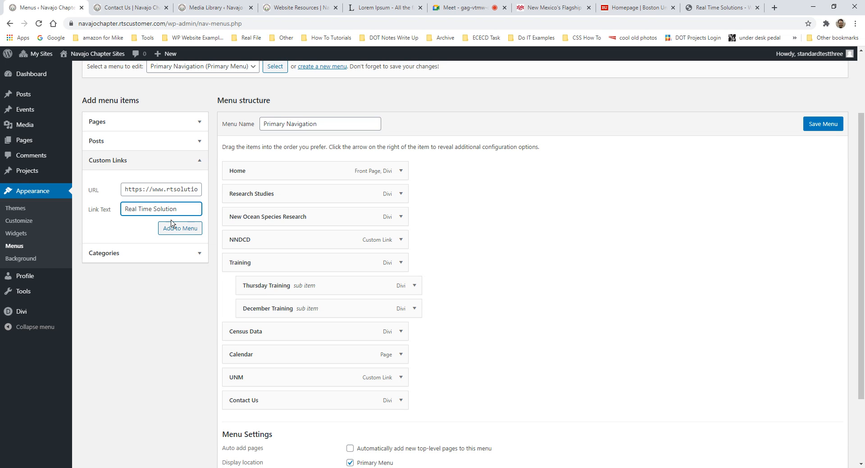
pyautogui.click(173, 226)
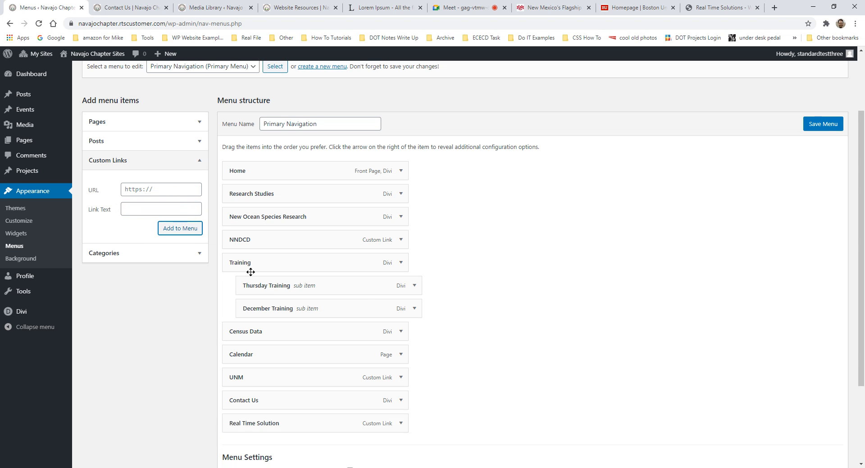
pyautogui.scroll(-3, 430, 334)
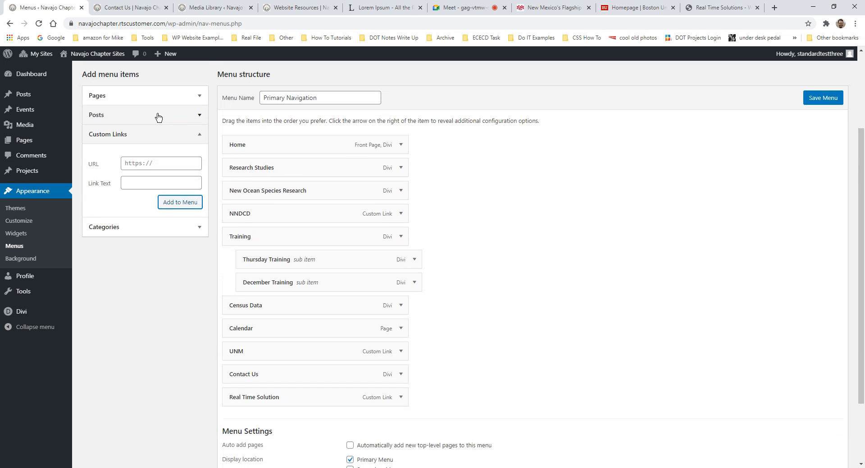
# - Save the Primary Navigation menu so it ends with the Real Time Solution link
pyautogui.scroll(2, 169, 97)
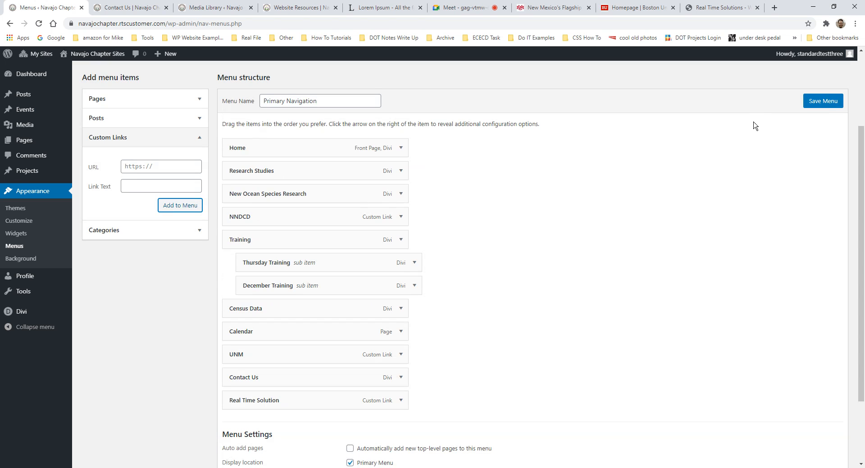
pyautogui.click(825, 102)
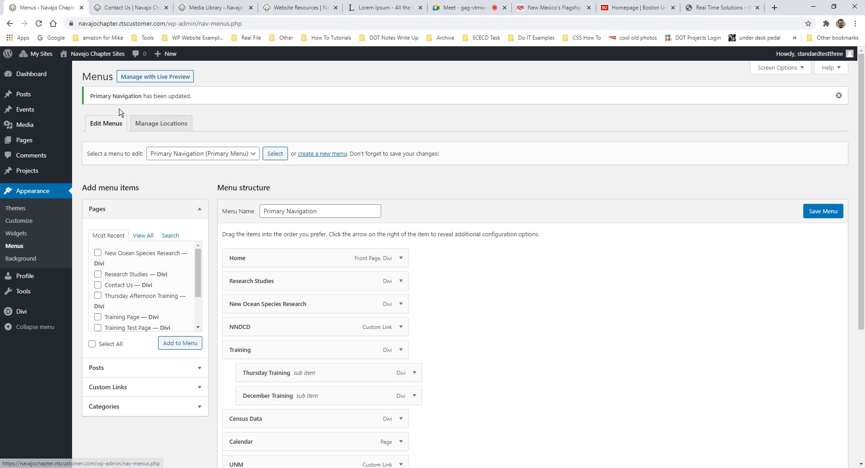
# - Check the live Contact Us page's footer copyright, then open Divi from the admin sidebar
pyautogui.moveTo(87, 61)
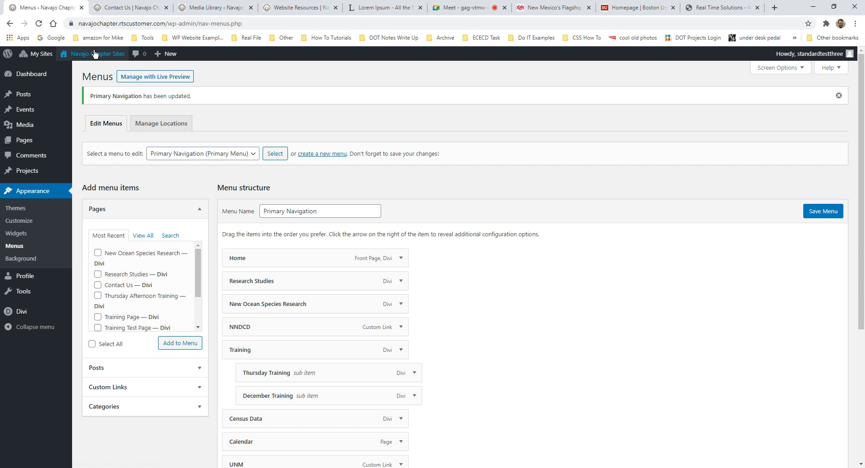
pyautogui.hotkey('ctrl', 'Tab')
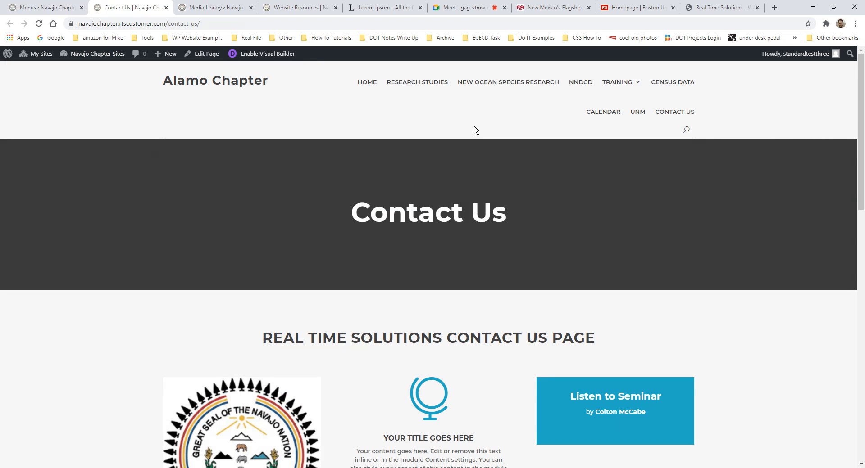
pyautogui.scroll(-15, 460, 118)
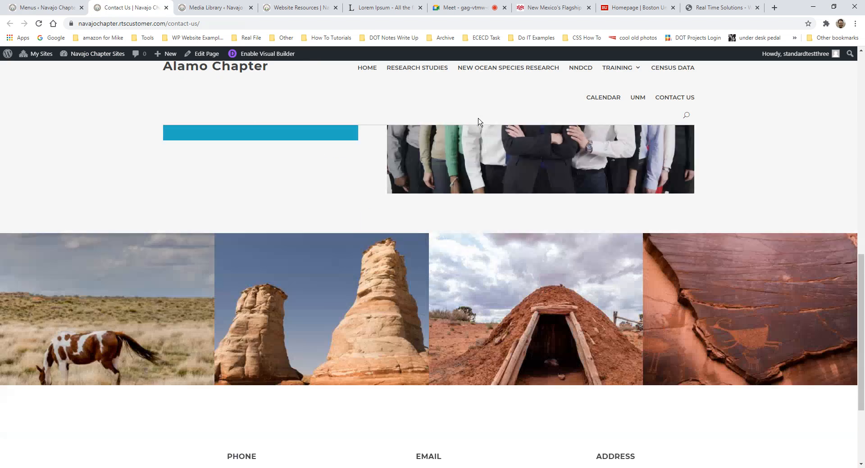
pyautogui.scroll(3, 441, 303)
pyautogui.scroll(-3, 454, 308)
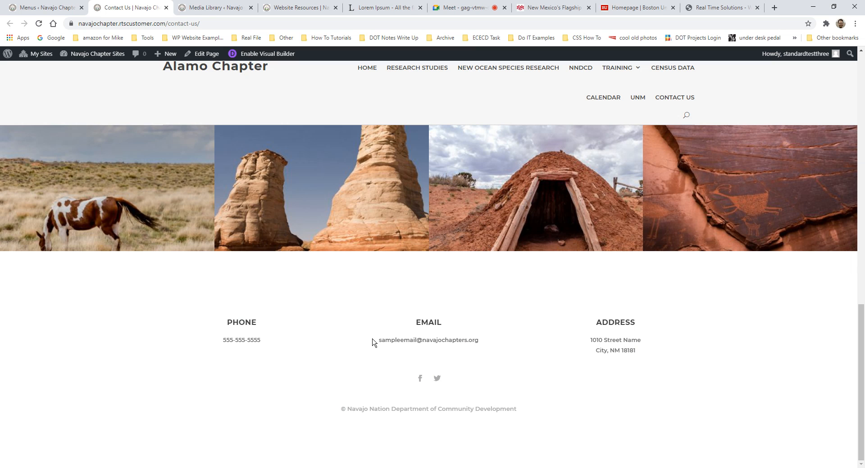
pyautogui.scroll(7, 465, 263)
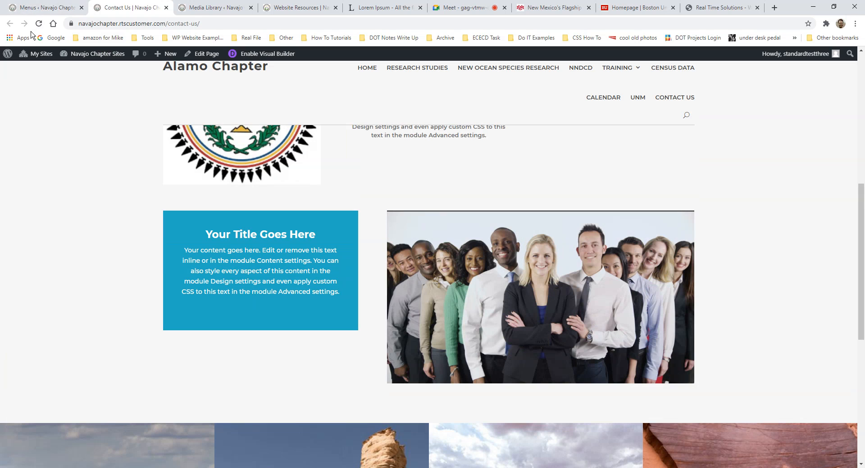
pyautogui.click(31, 10)
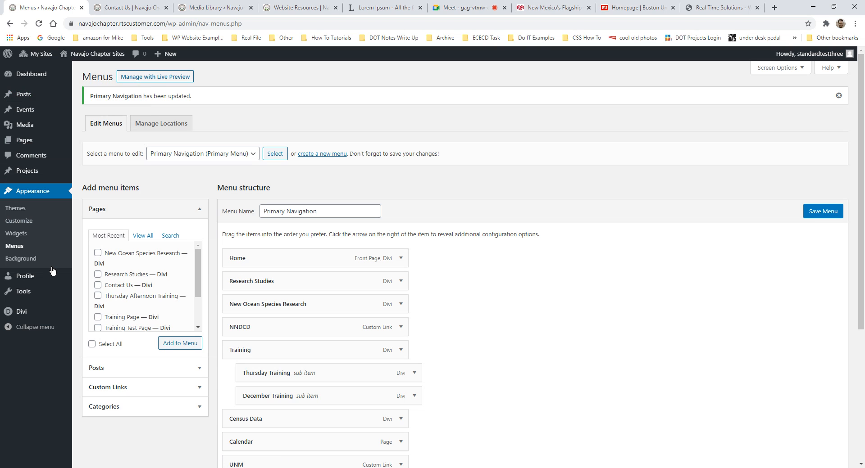
pyautogui.click(38, 318)
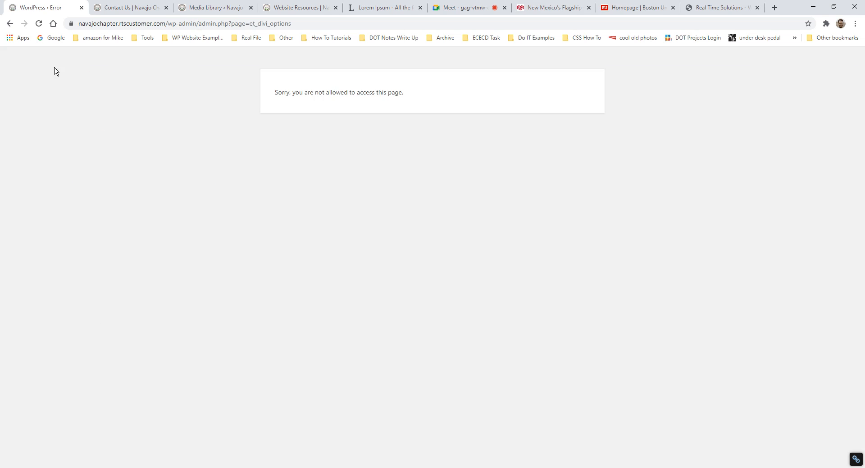
# - Go back from the access-denied page and edit the Global Footer in Divi Theme Builder
pyautogui.click(9, 23)
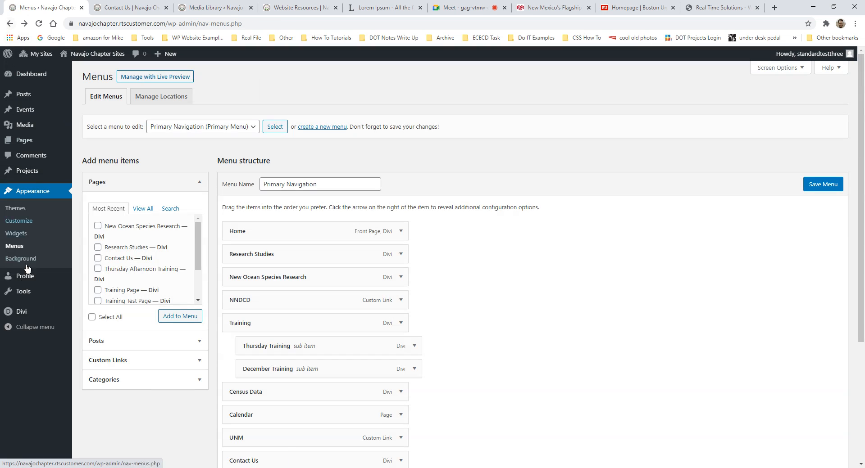
pyautogui.moveTo(22, 317)
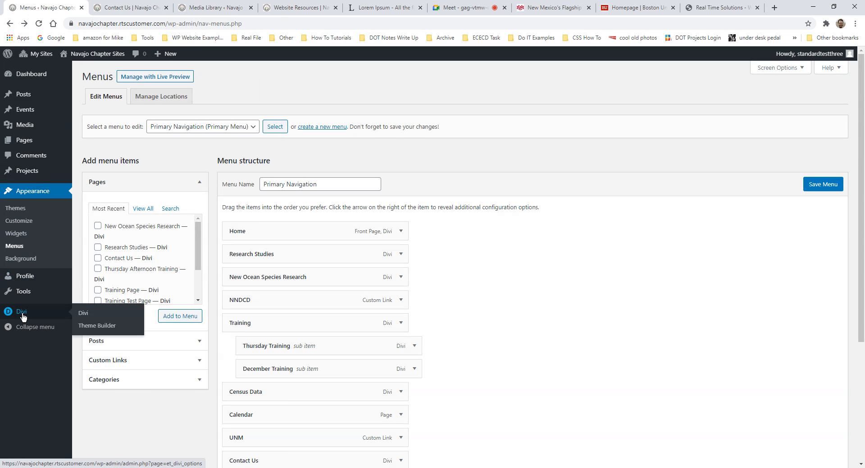
pyautogui.click(108, 327)
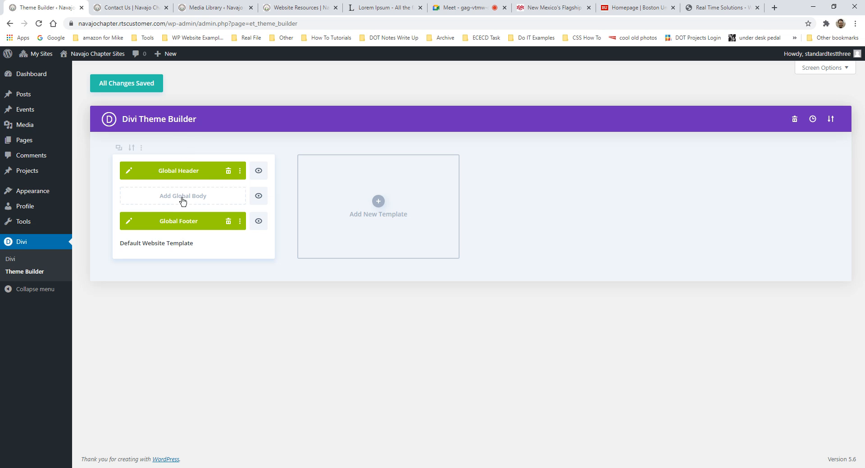
pyautogui.click(129, 226)
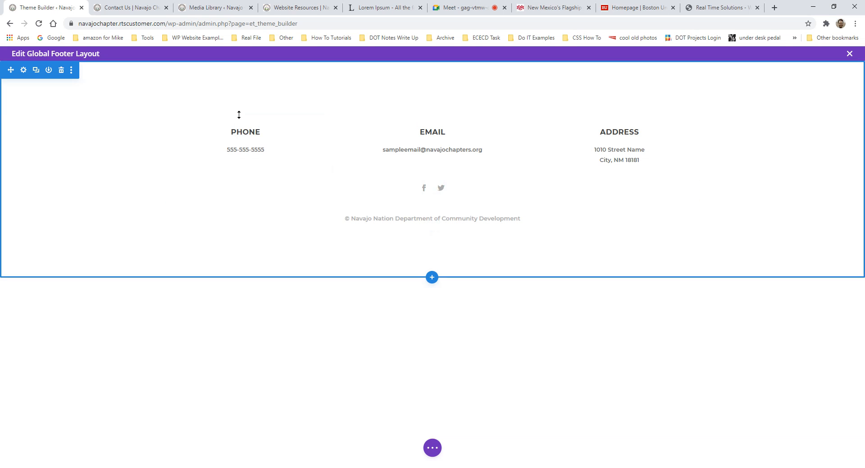
pyautogui.moveTo(258, 160); pyautogui.dragTo(252, 162)
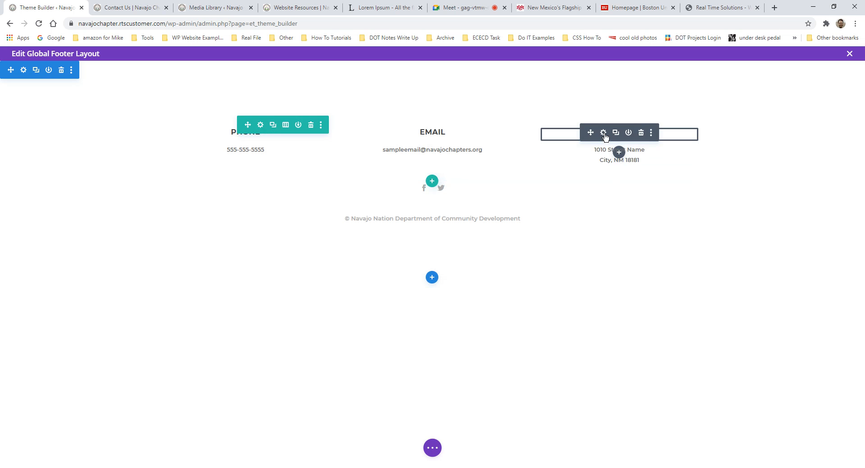
pyautogui.click(603, 133)
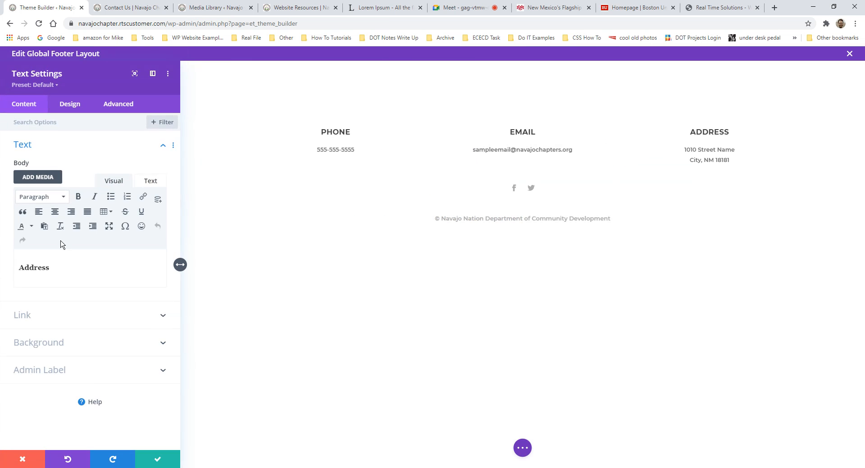
pyautogui.moveTo(71, 261); pyautogui.dragTo(36, 269)
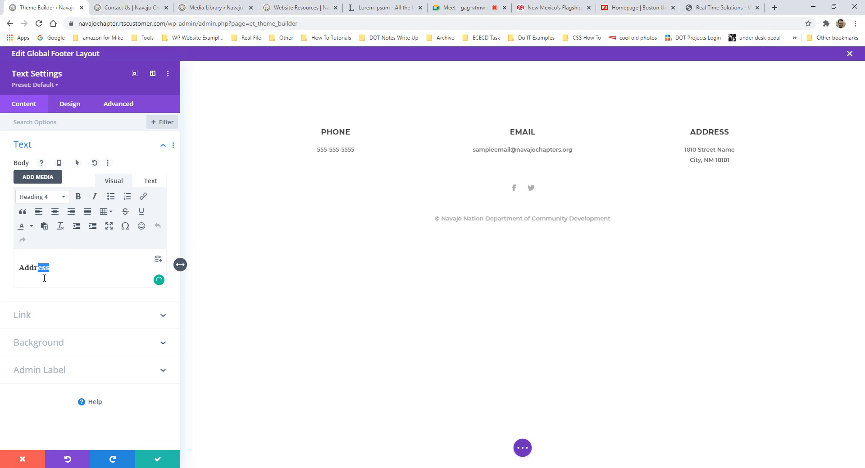
pyautogui.doubleClick(42, 268)
pyautogui.click(49, 198)
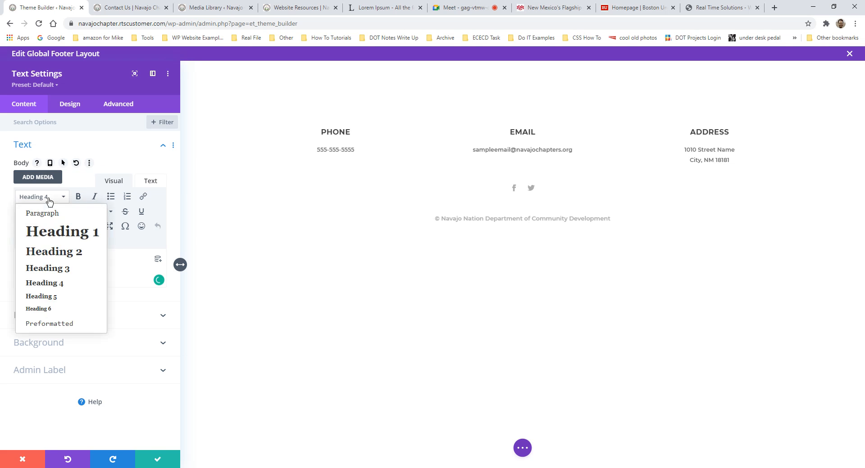
pyautogui.click(55, 253)
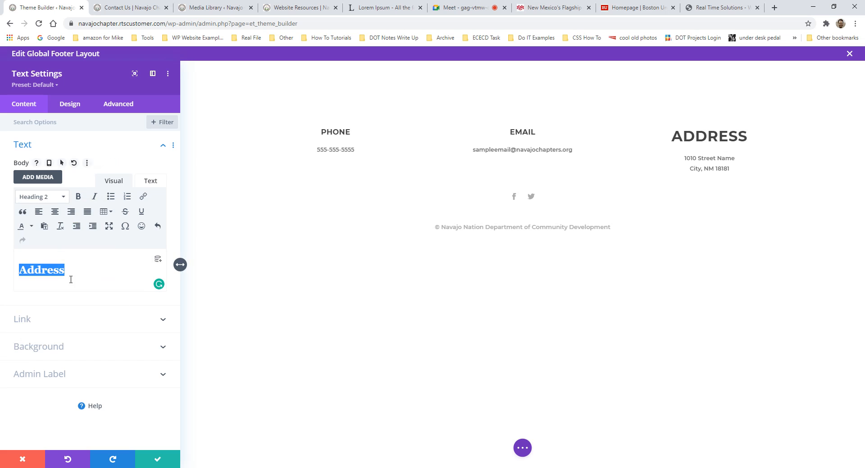
pyautogui.click(20, 459)
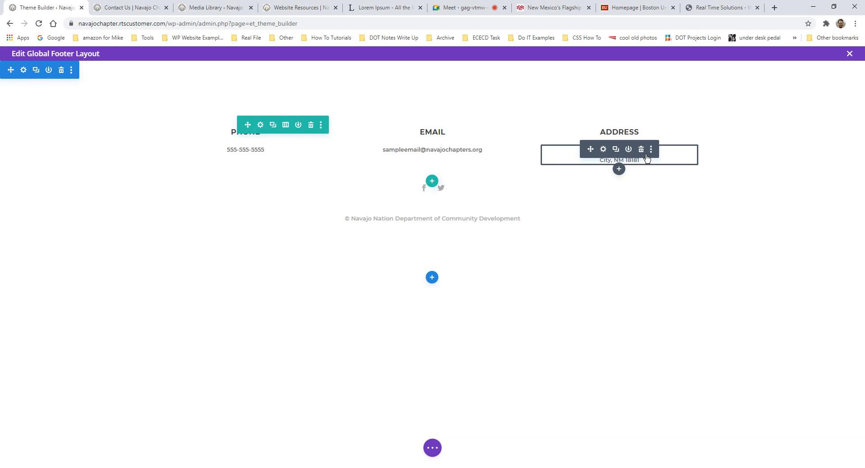
pyautogui.moveTo(420, 152)
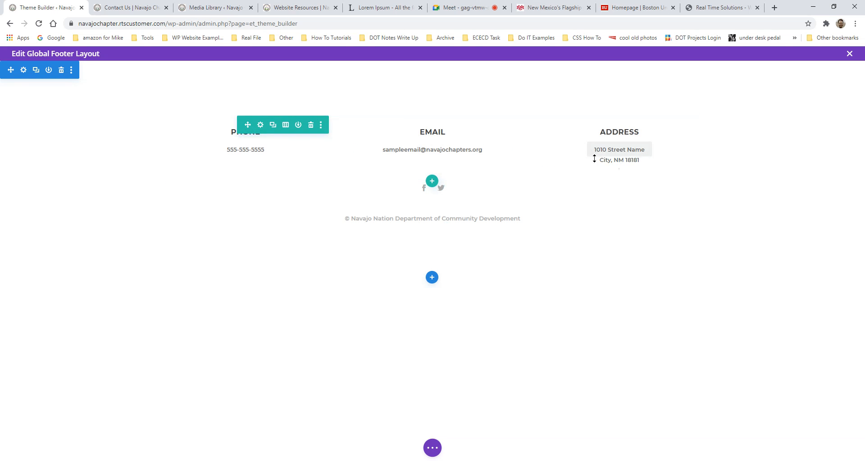
# - Try four columns on the footer row, revert to three, and open Social Media Follow settings
pyautogui.click(286, 126)
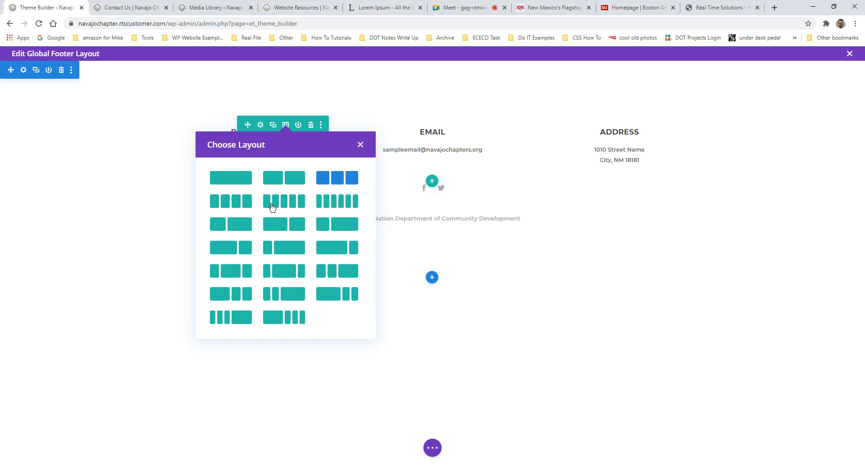
pyautogui.click(231, 206)
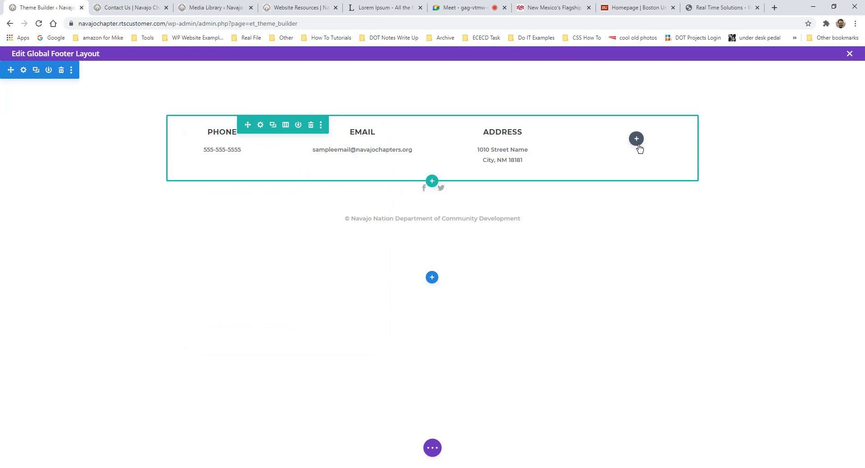
pyautogui.click(285, 125)
pyautogui.click(333, 178)
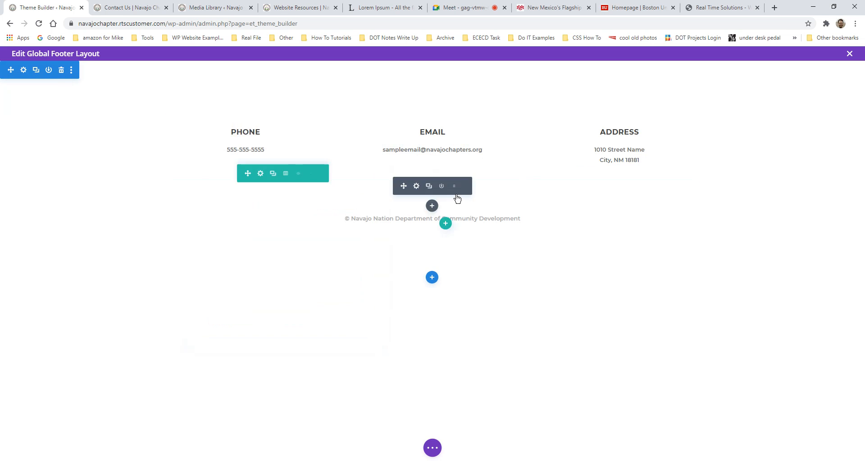
pyautogui.click(416, 187)
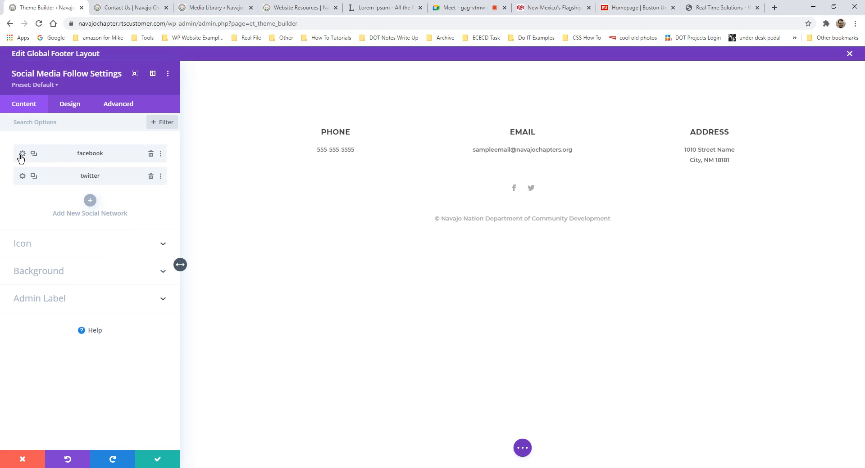
# - Review the Facebook icon's link and network settings, keeping Facebook as its network
pyautogui.click(22, 154)
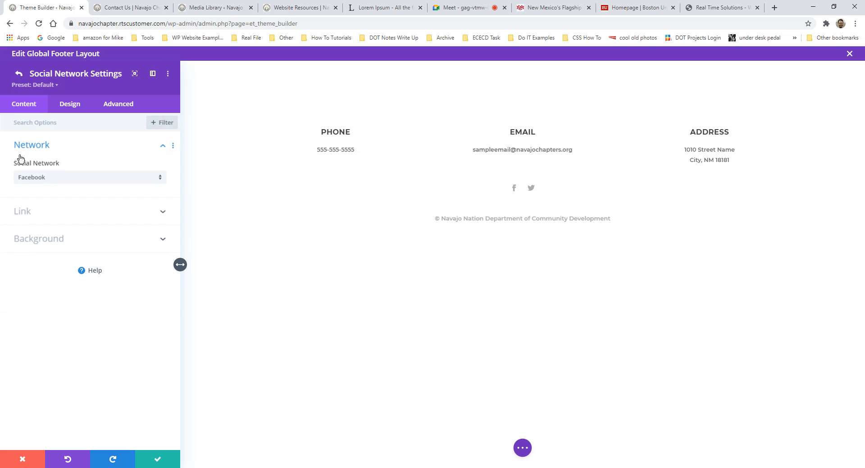
pyautogui.click(47, 215)
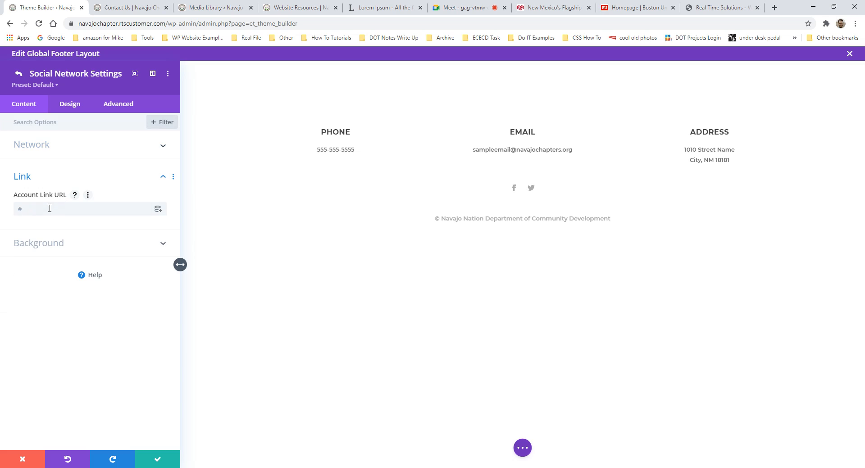
pyautogui.click(50, 208)
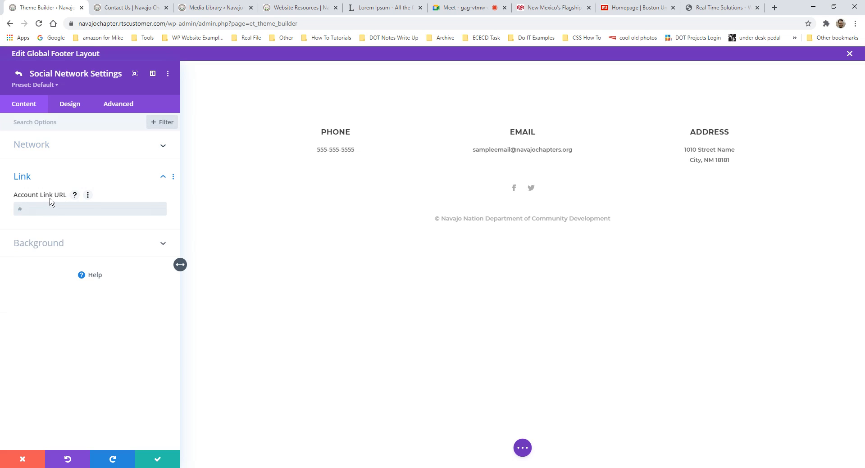
pyautogui.click(56, 150)
pyautogui.click(53, 179)
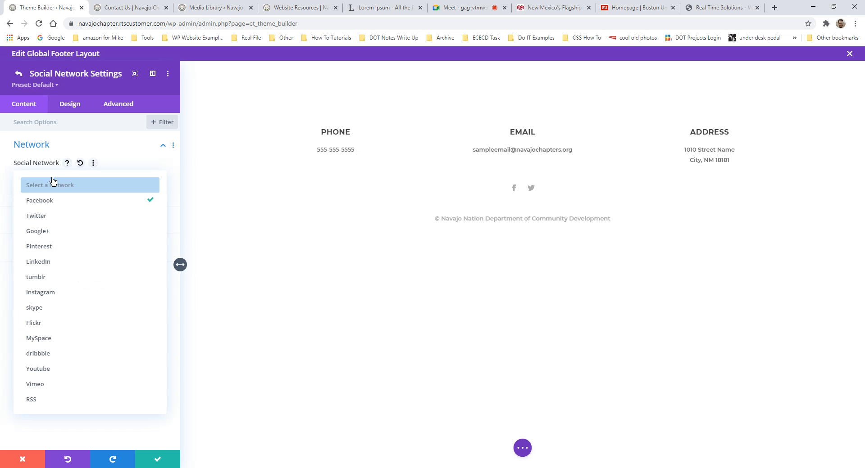
pyautogui.click(65, 201)
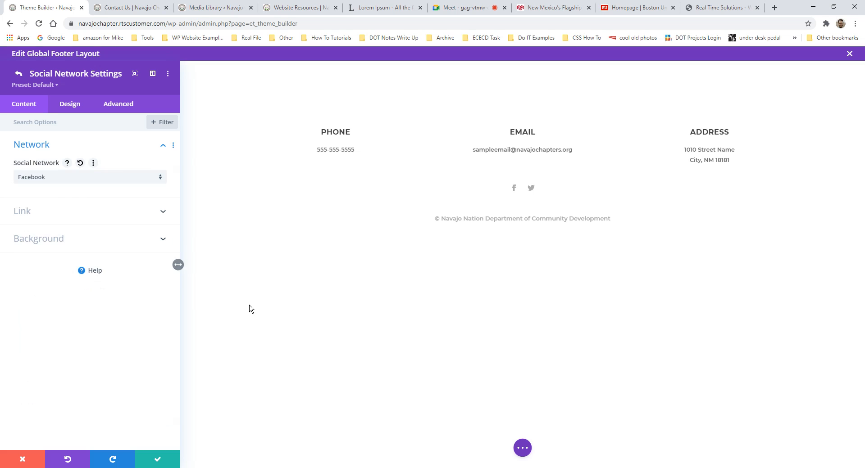
pyautogui.click(18, 74)
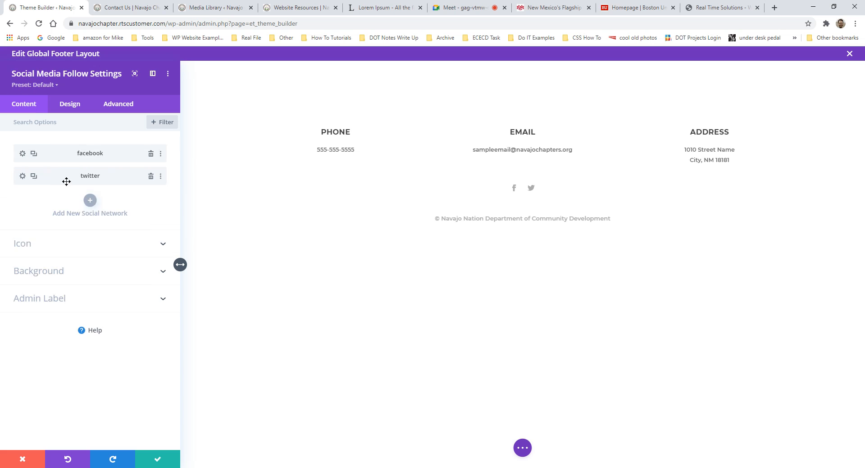
# - Add a new LinkedIn social network icon and confirm the Social Media Follow settings
pyautogui.click(90, 200)
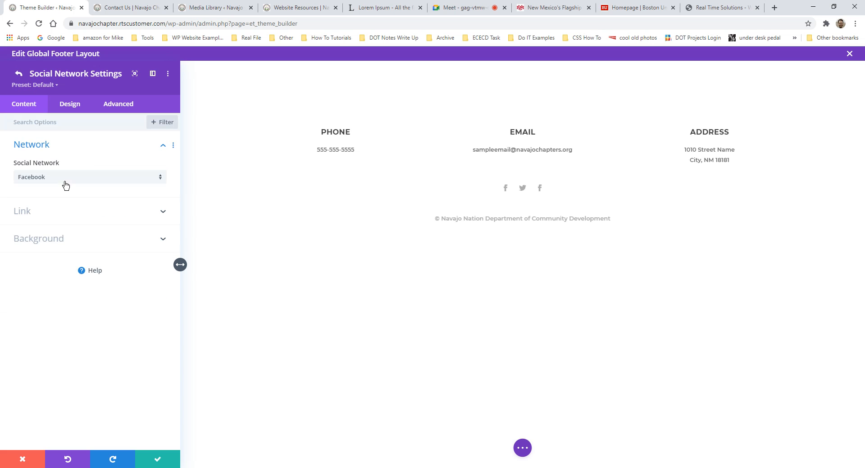
pyautogui.click(132, 179)
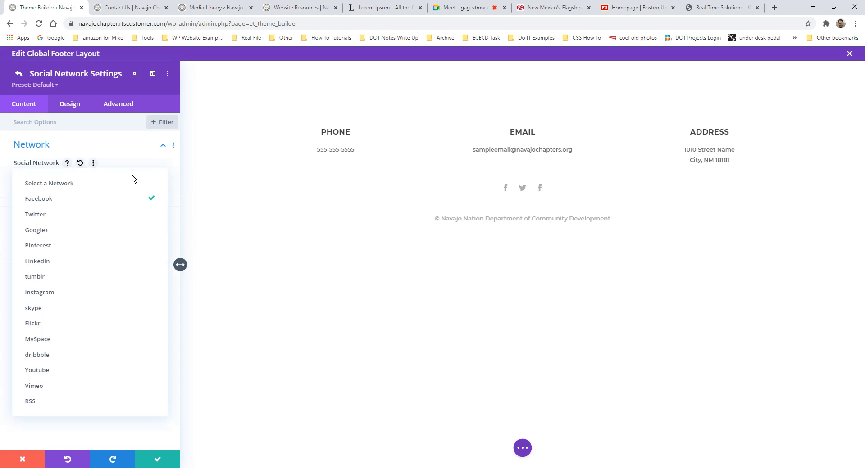
pyautogui.click(81, 261)
pyautogui.click(35, 213)
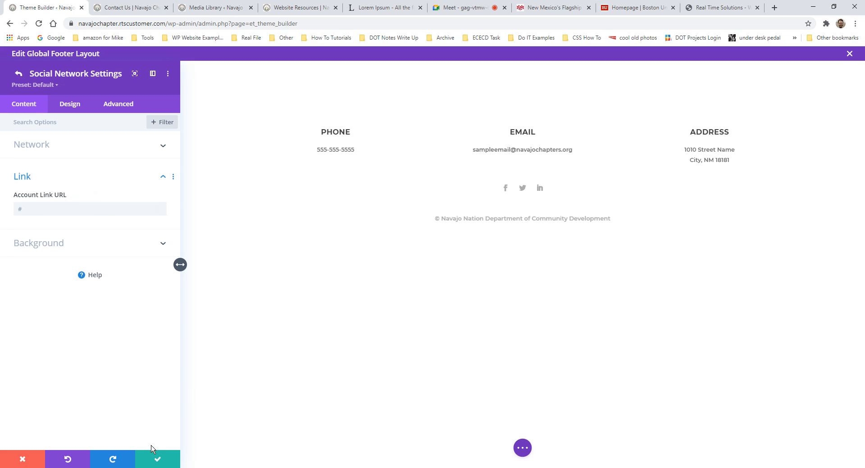
pyautogui.click(18, 75)
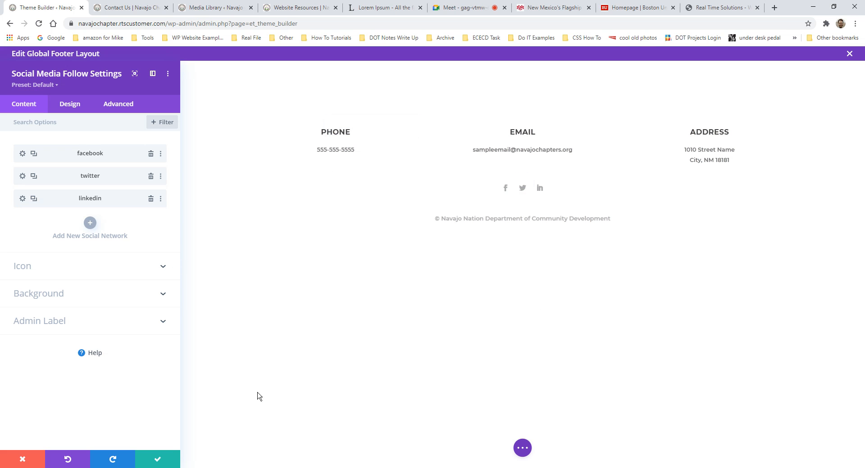
pyautogui.click(164, 455)
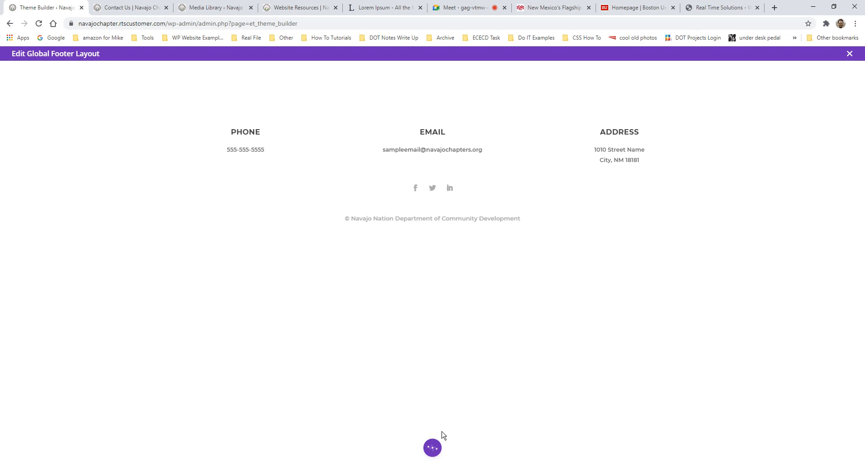
# - Save the Global Footer layout, then leave the editor with Discard & Exit
pyautogui.click(436, 446)
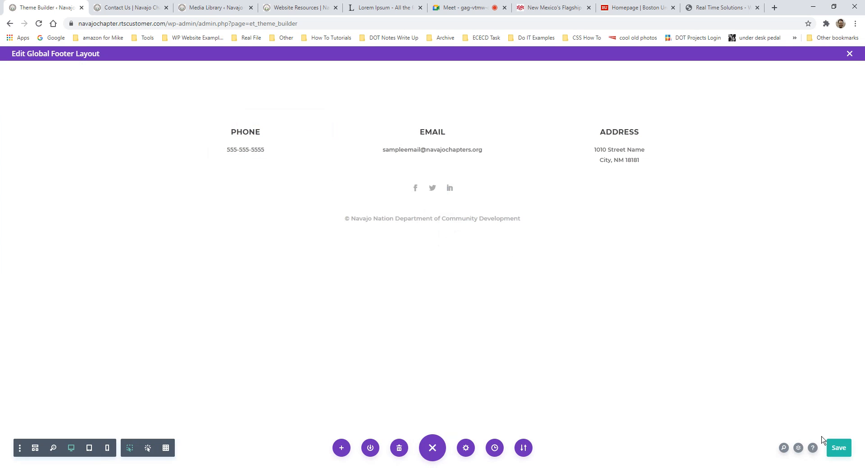
pyautogui.click(839, 452)
pyautogui.click(849, 54)
pyautogui.click(394, 302)
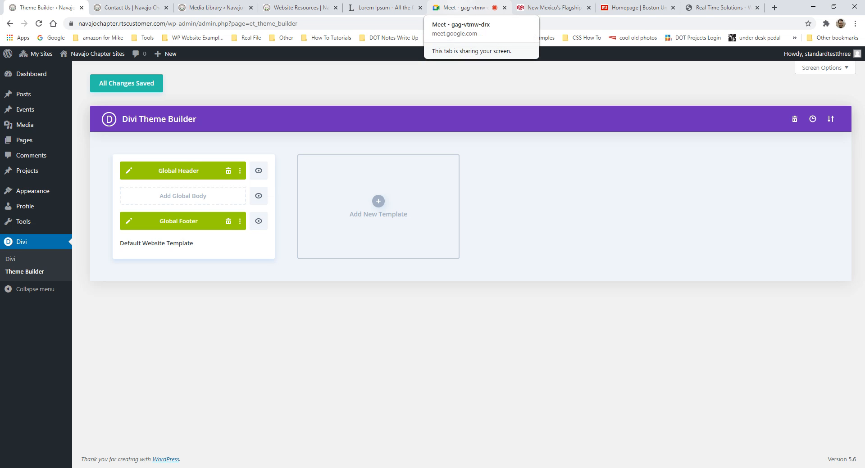
# - Stop the current presentation in the Google Meet call
pyautogui.click(463, 11)
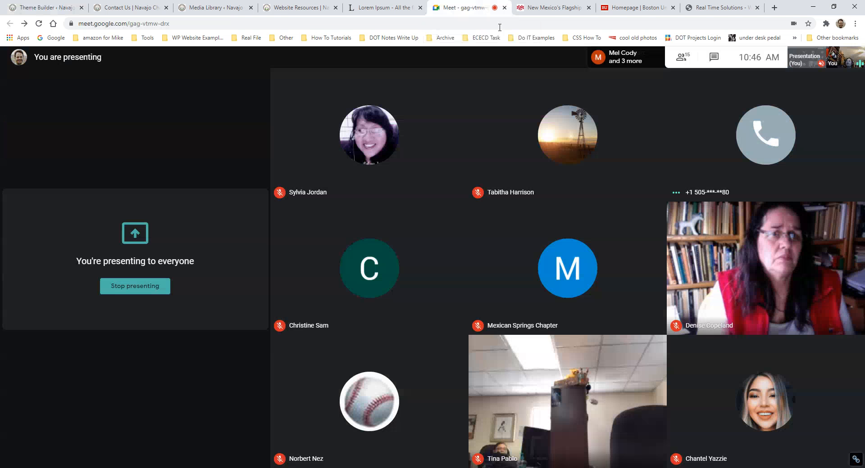
pyautogui.click(714, 59)
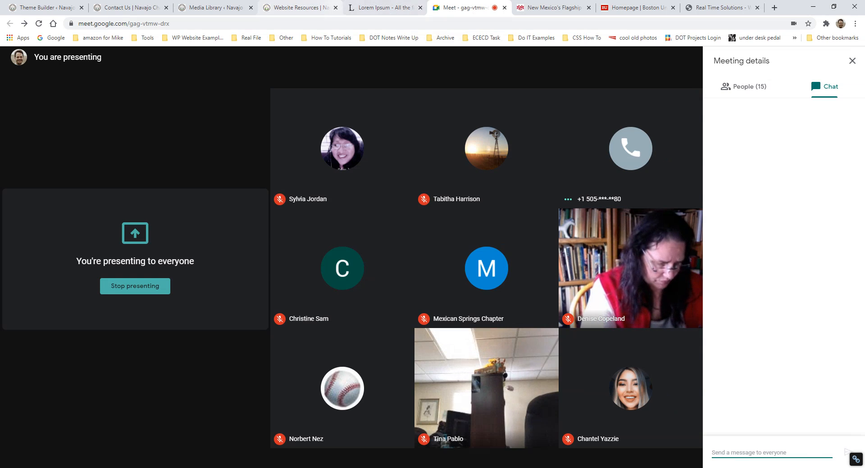
pyautogui.click(652, 455)
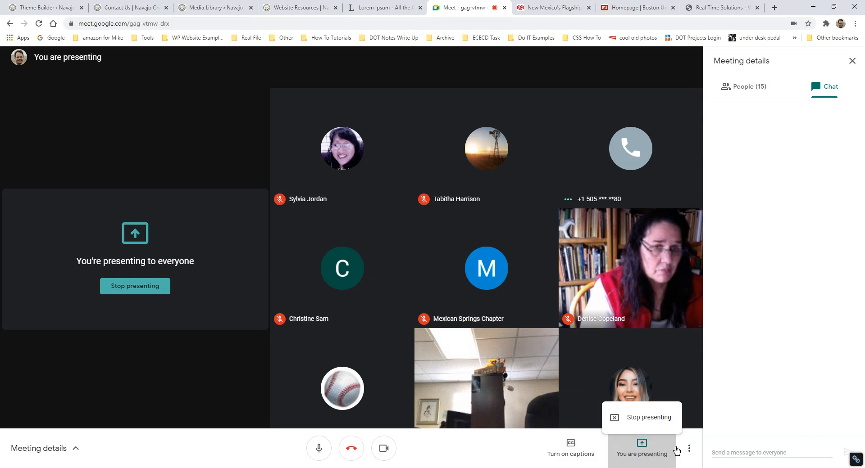
pyautogui.click(657, 413)
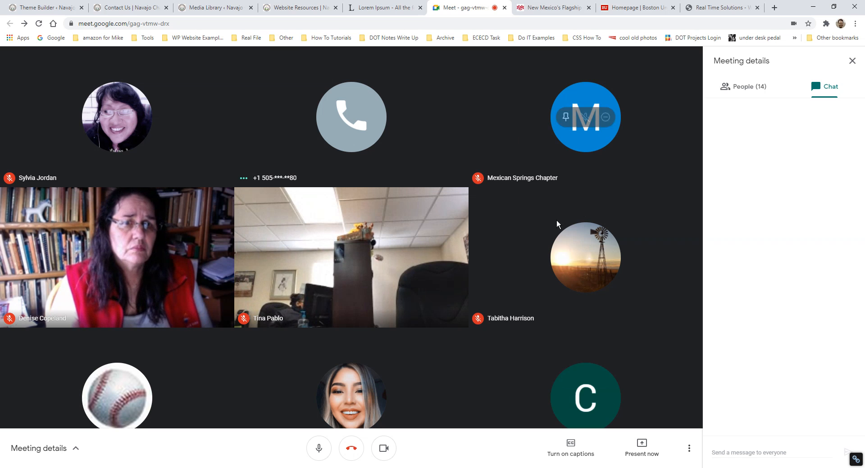
# - Present the entire Screen 2 to everyone, showing the Contact Us page
pyautogui.click(640, 452)
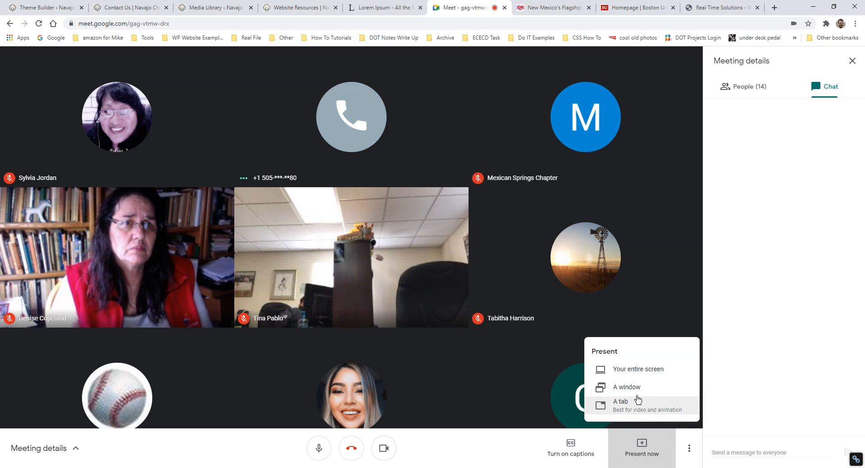
pyautogui.click(640, 370)
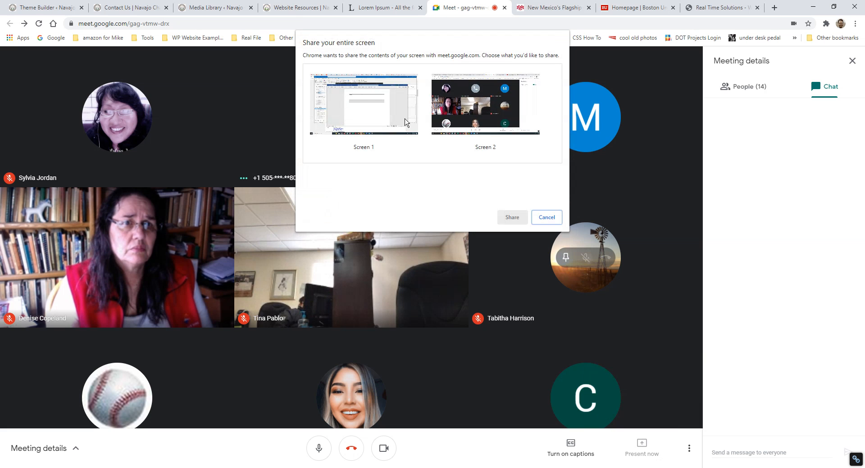
pyautogui.click(498, 104)
pyautogui.click(511, 221)
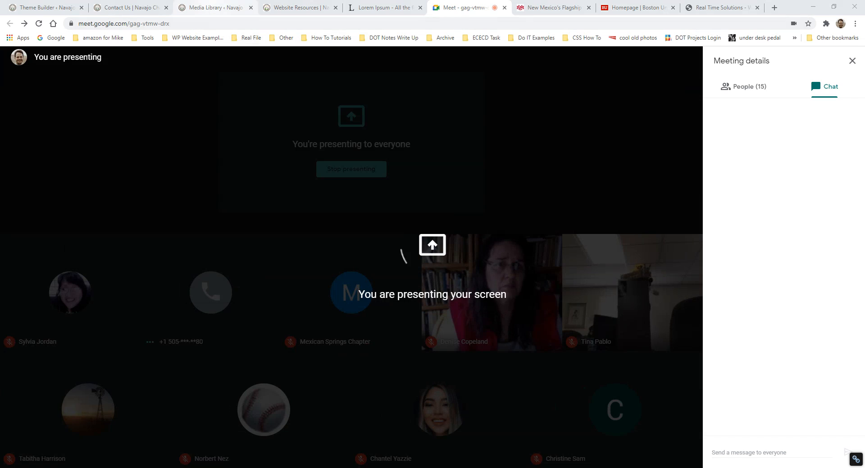
pyautogui.click(129, 8)
# - Switch to the Website Resources page and scroll down to its Post Training Inquiry form
pyautogui.scroll(4, 288, 210)
pyautogui.scroll(4, 289, 212)
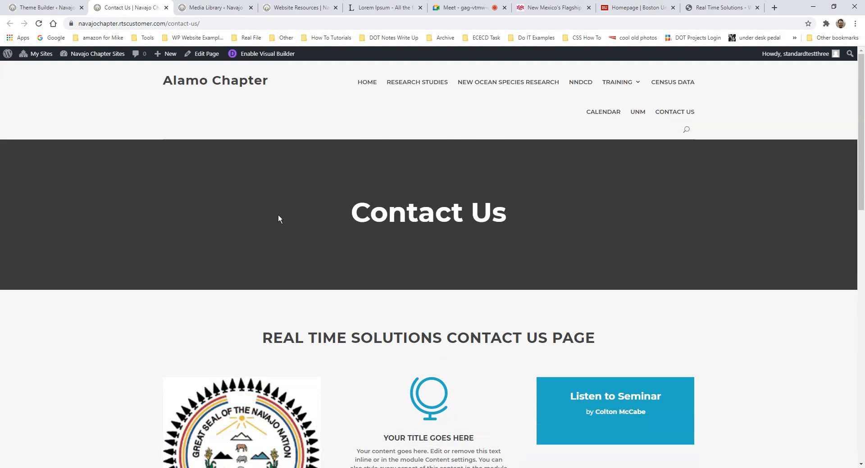
pyautogui.click(212, 7)
pyautogui.click(301, 7)
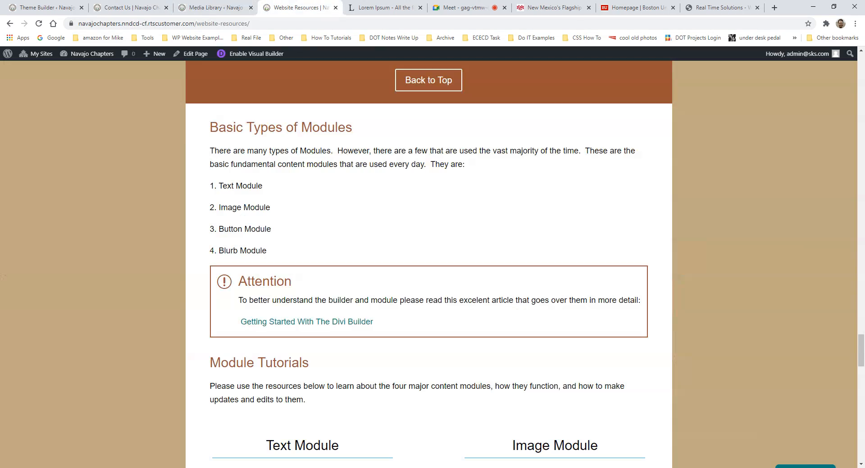
pyautogui.scroll(-1, 355, 190)
pyautogui.scroll(6, 361, 190)
pyautogui.scroll(15, 361, 190)
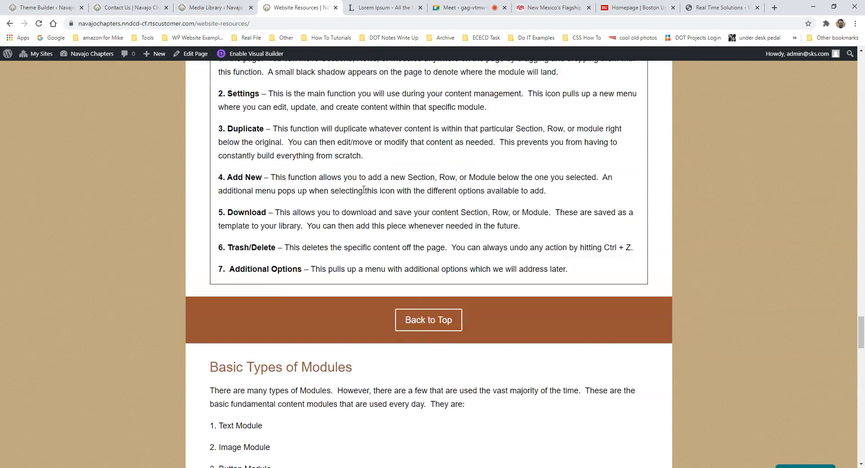
pyautogui.scroll(15, 383, 211)
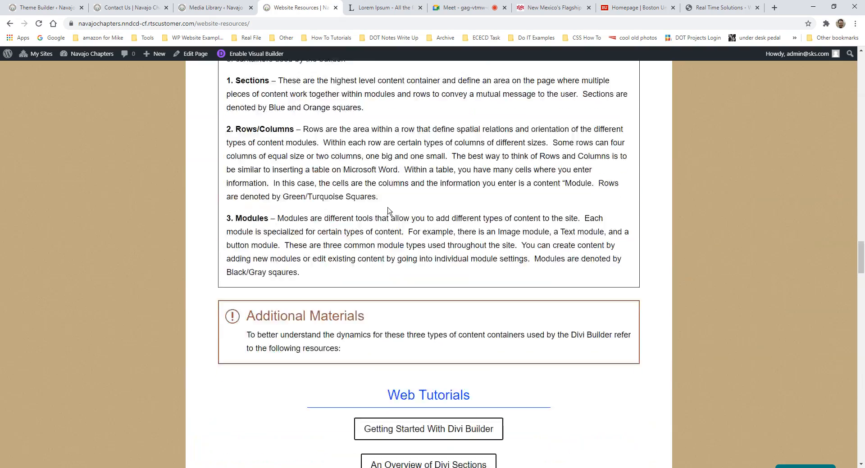
pyautogui.scroll(15, 390, 208)
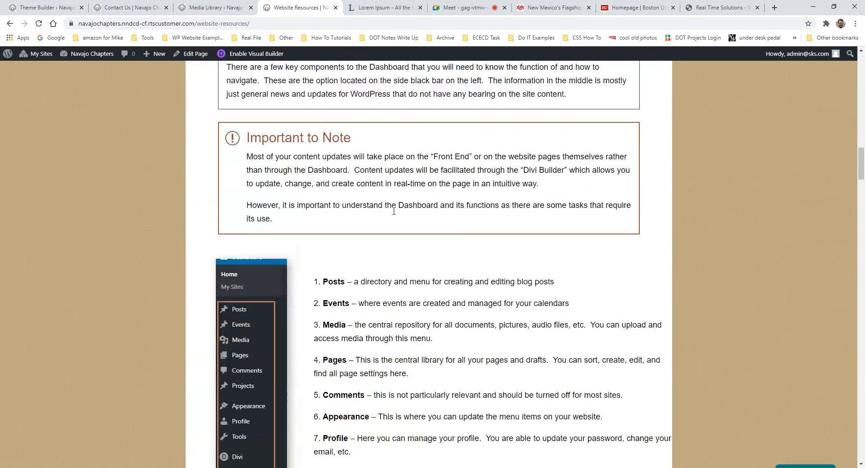
pyautogui.scroll(-7, 403, 205)
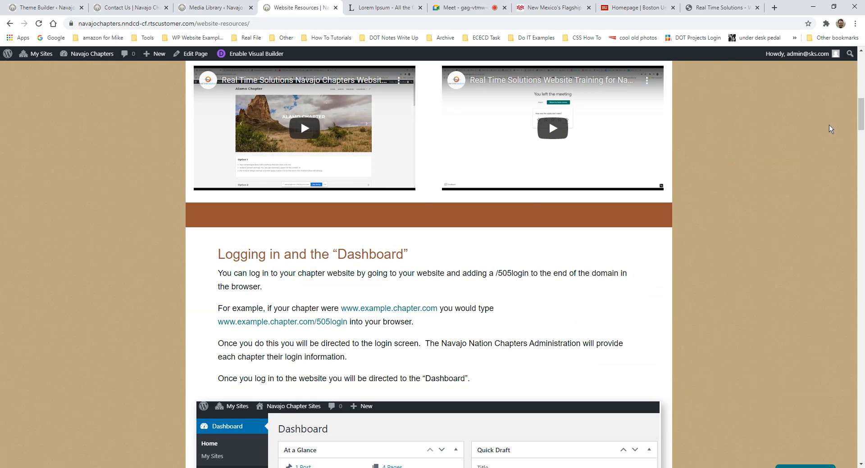
pyautogui.moveTo(861, 120); pyautogui.dragTo(861, 426)
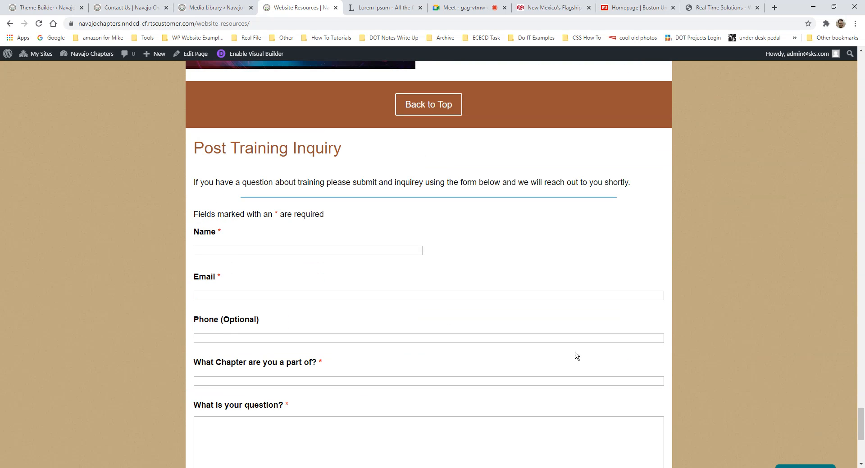
pyautogui.scroll(-2, 385, 225)
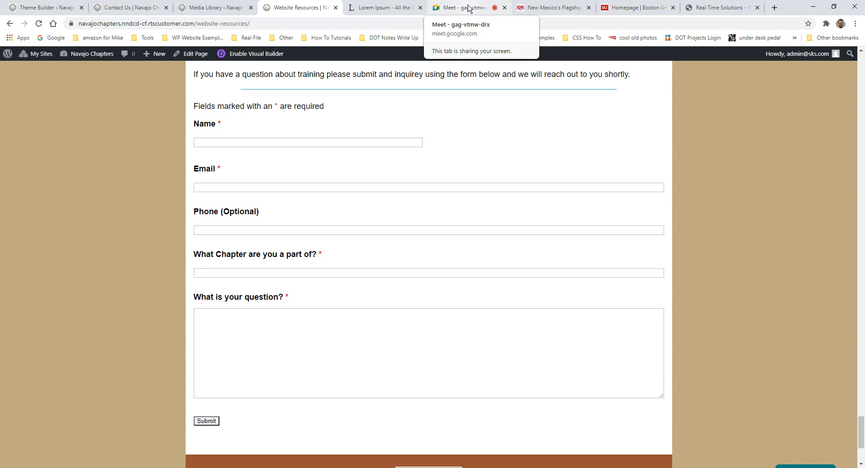
pyautogui.scroll(2, 491, 221)
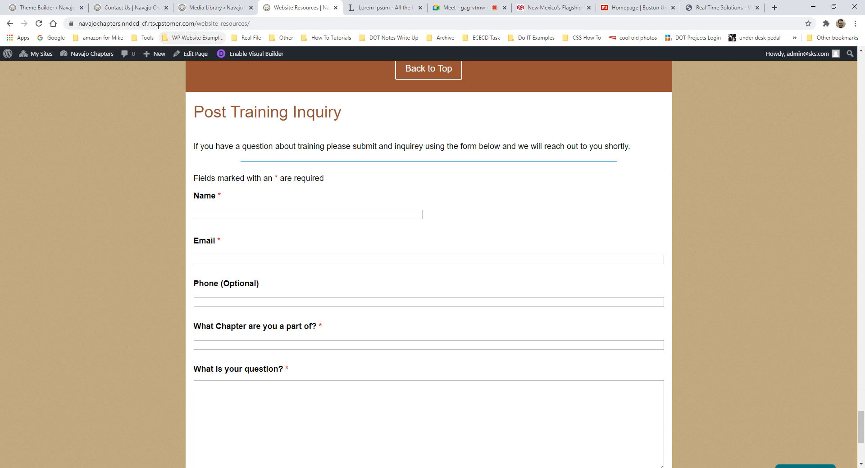
# - Select the page address, then scroll back up to the Website Resources Table of Contents
pyautogui.click(112, 23)
pyautogui.click(149, 24)
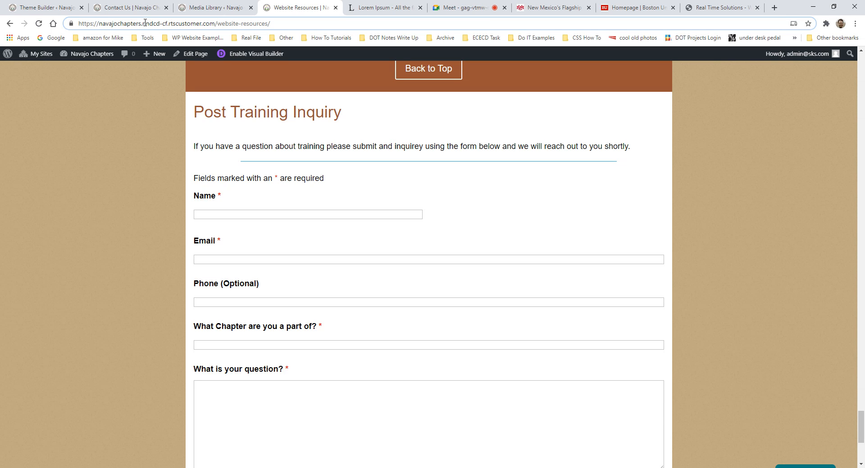
pyautogui.scroll(7, 585, 266)
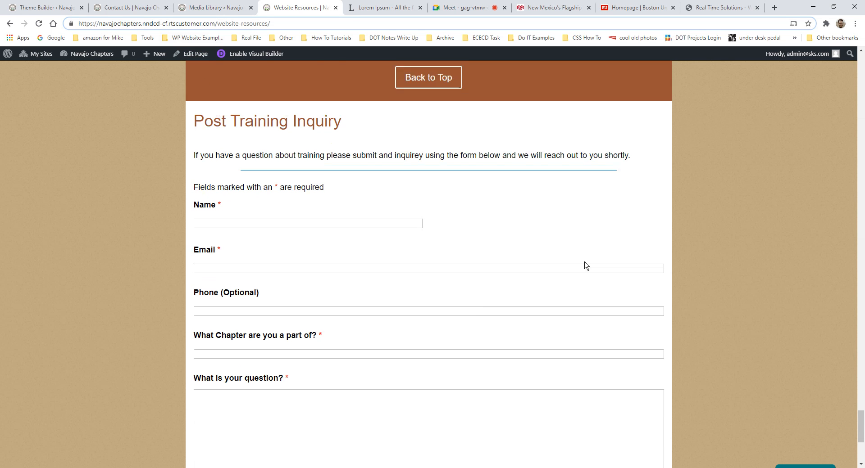
pyautogui.scroll(6, 691, 277)
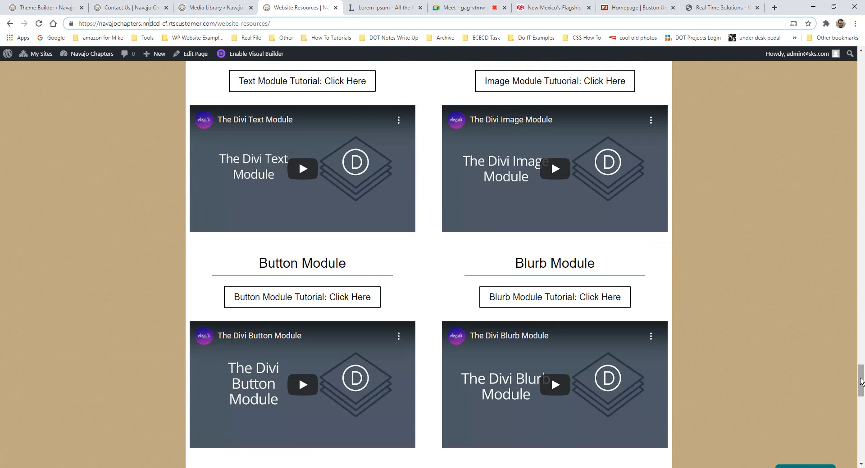
pyautogui.moveTo(861, 381); pyautogui.dragTo(862, 61)
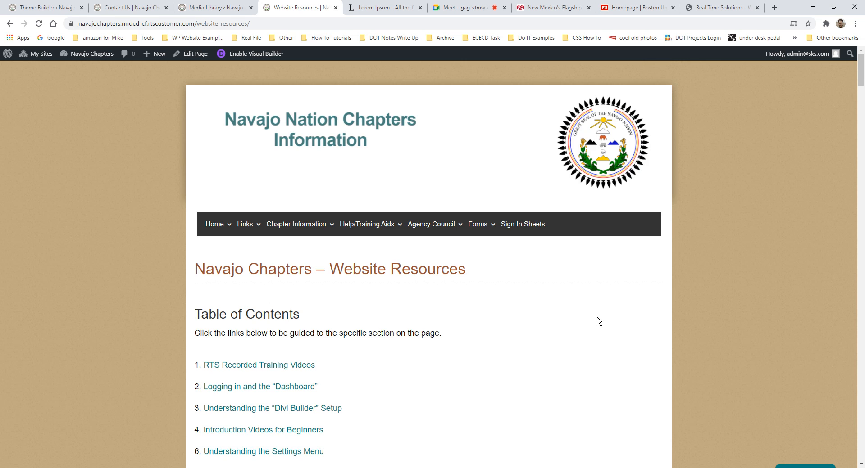
# - Scroll down to the training recording videos, then switch to the Divi Theme Builder tab
pyautogui.scroll(-9, 597, 321)
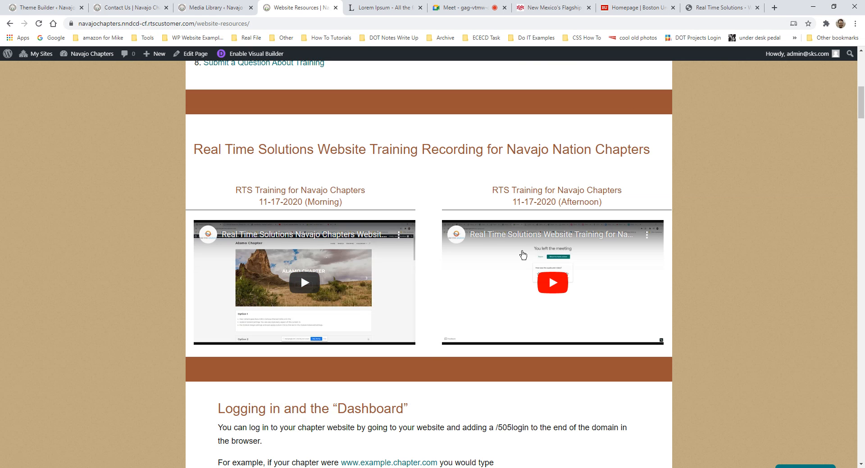
pyautogui.scroll(-3, 433, 295)
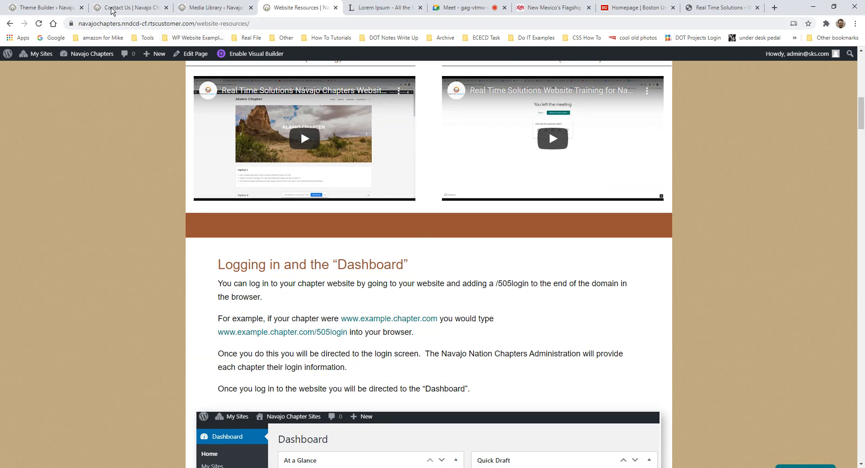
pyautogui.click(47, 8)
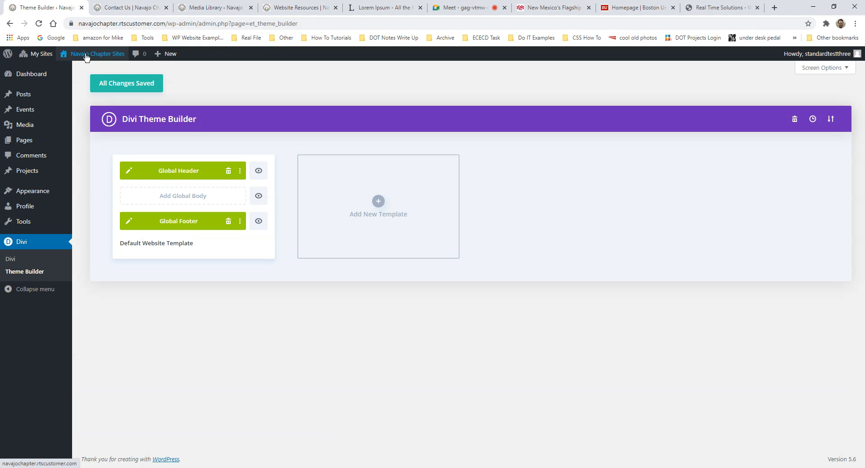
pyautogui.moveTo(86, 56)
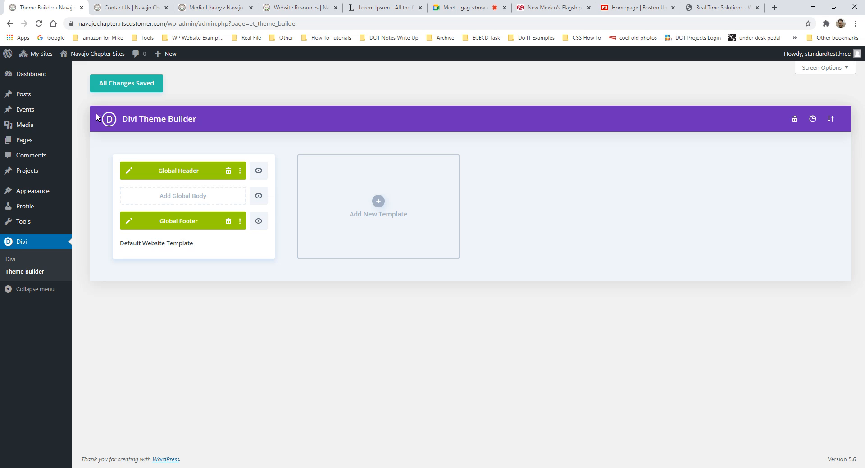
pyautogui.click(80, 70)
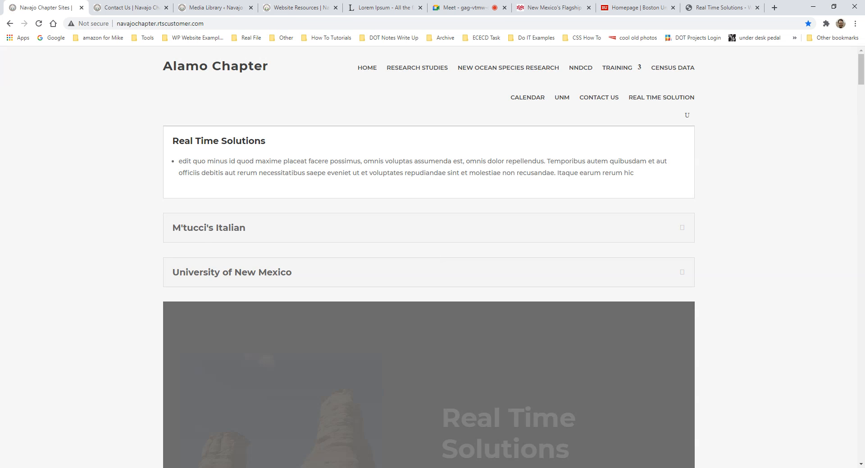
# - Scroll to the live site's footer and check the '© Navajo Nation Department of Community Development' line
pyautogui.moveTo(861, 72); pyautogui.dragTo(853, 464)
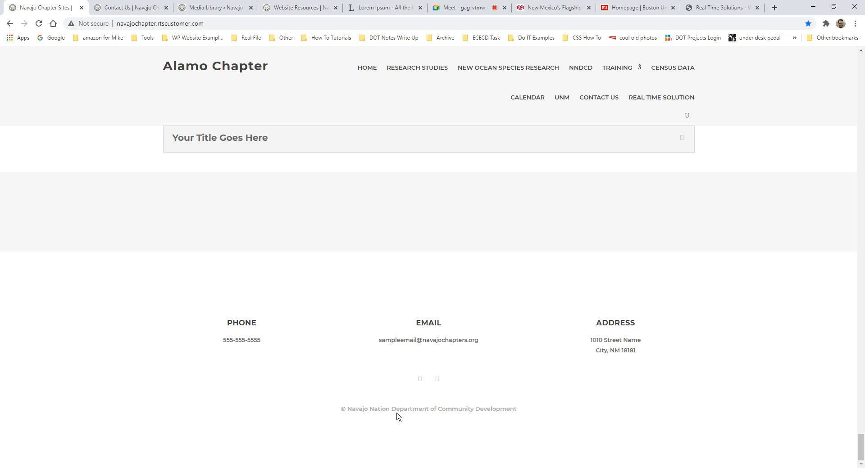
pyautogui.moveTo(391, 410); pyautogui.dragTo(515, 427)
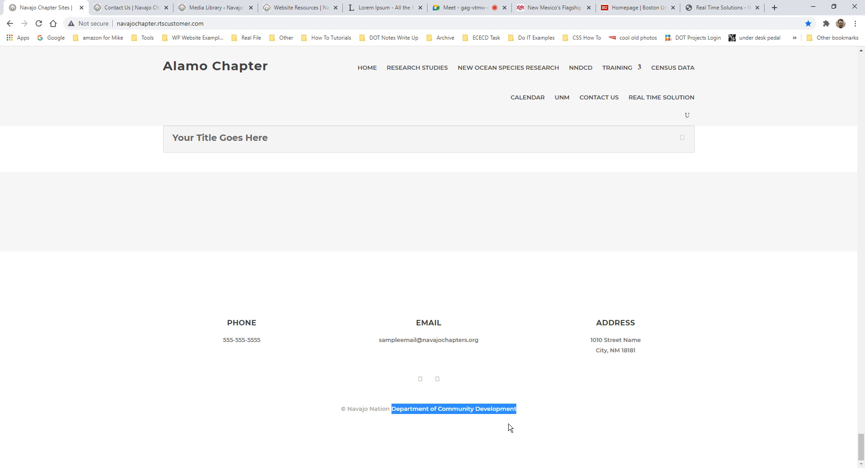
pyautogui.click(399, 408)
# - Highlight the full footer copyright line on the live Alamo Chapter site
pyautogui.click(118, 8)
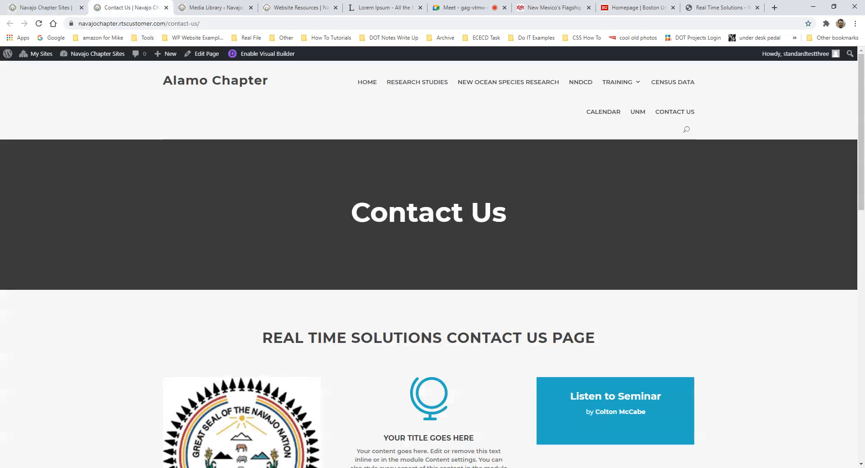
pyautogui.click(66, 9)
pyautogui.moveTo(337, 407); pyautogui.dragTo(565, 430)
pyautogui.click(118, 7)
# - Go to the admin dashboard's Divi Theme Builder and edit the Global Footer layout
pyautogui.moveTo(38, 59)
pyautogui.moveTo(72, 54)
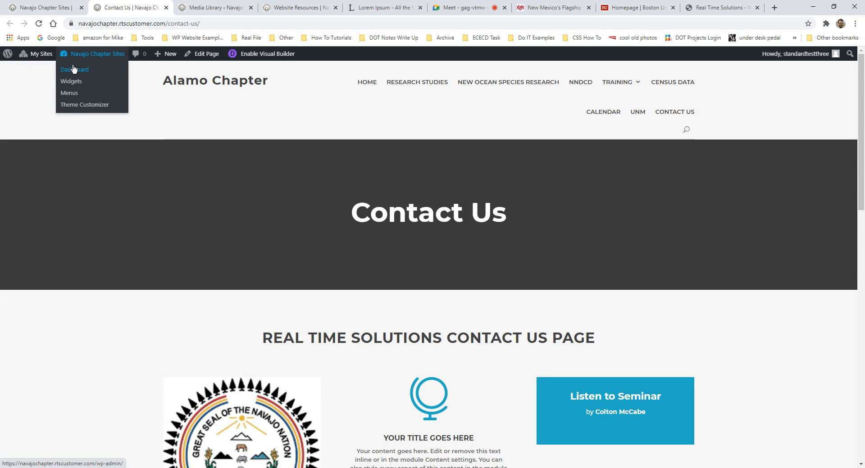
pyautogui.click(72, 71)
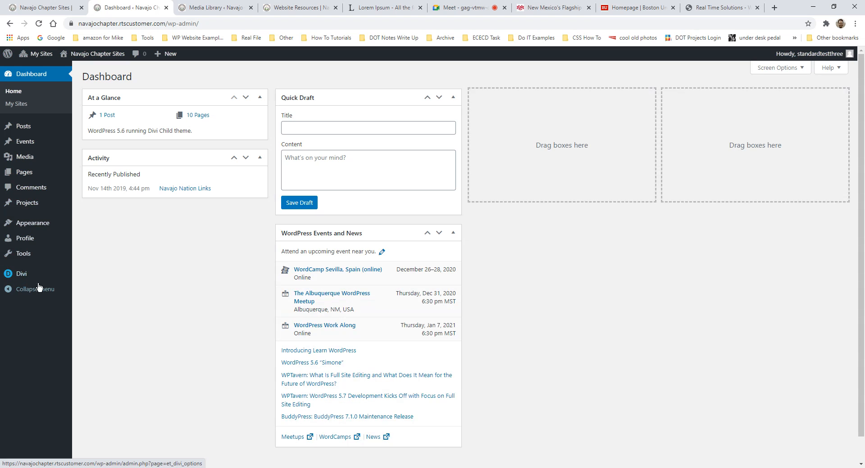
pyautogui.moveTo(28, 276)
pyautogui.click(102, 292)
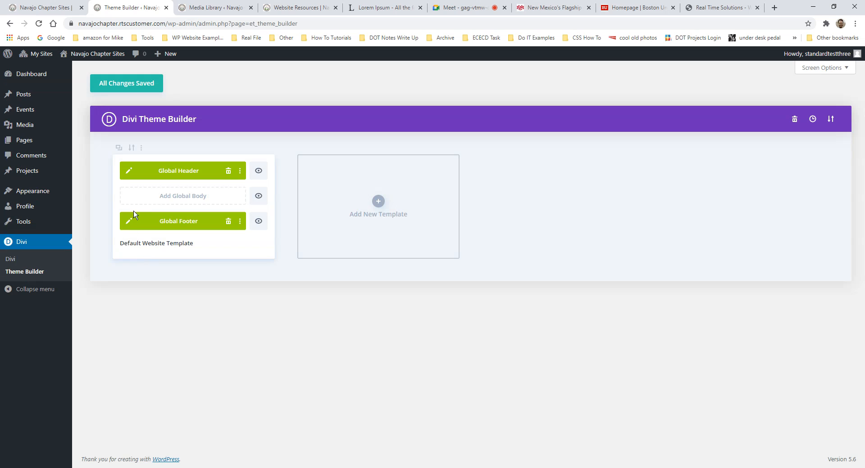
pyautogui.click(129, 221)
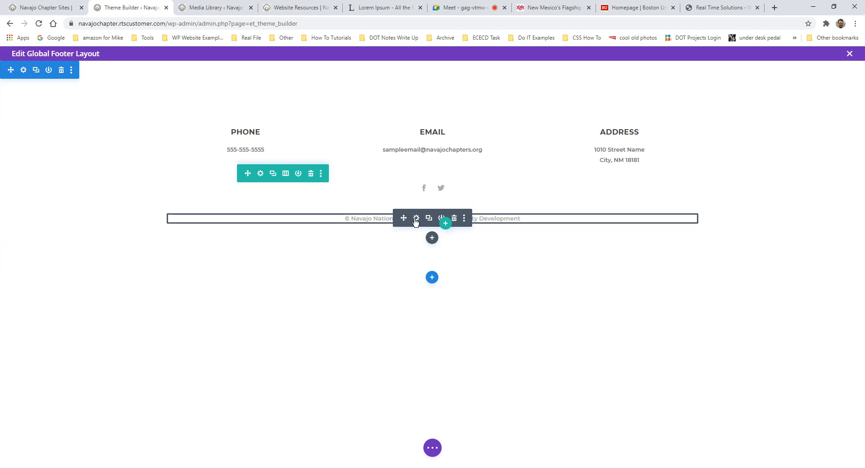
# - In the copyright Text module settings, change 'Department' to 'Division' and keep the edit
pyautogui.click(417, 219)
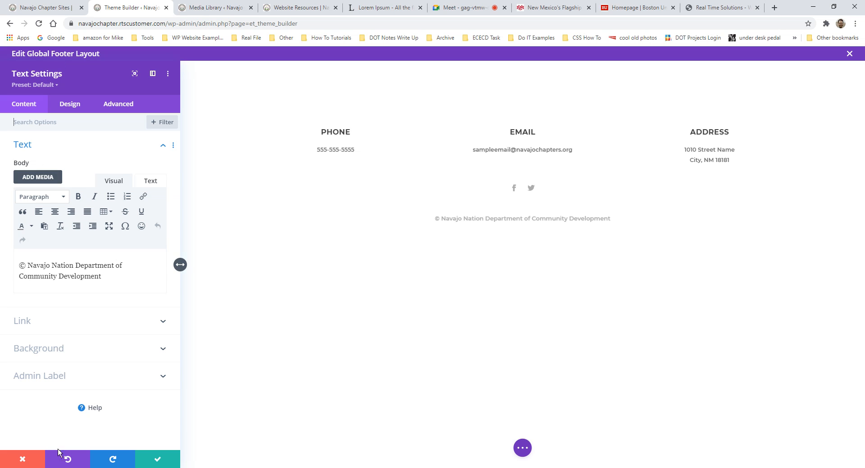
pyautogui.click(20, 458)
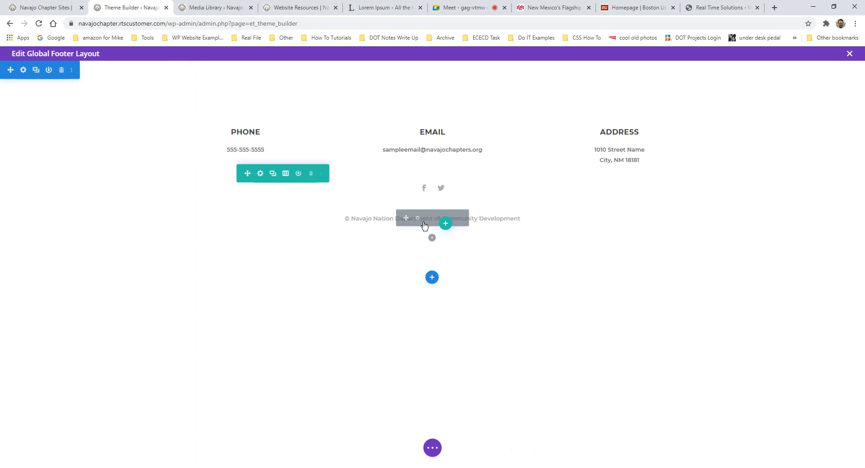
pyautogui.moveTo(408, 225)
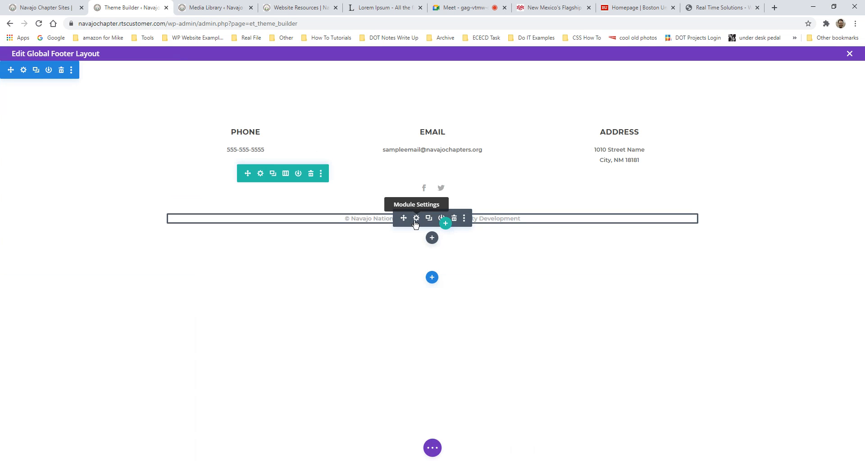
pyautogui.click(417, 220)
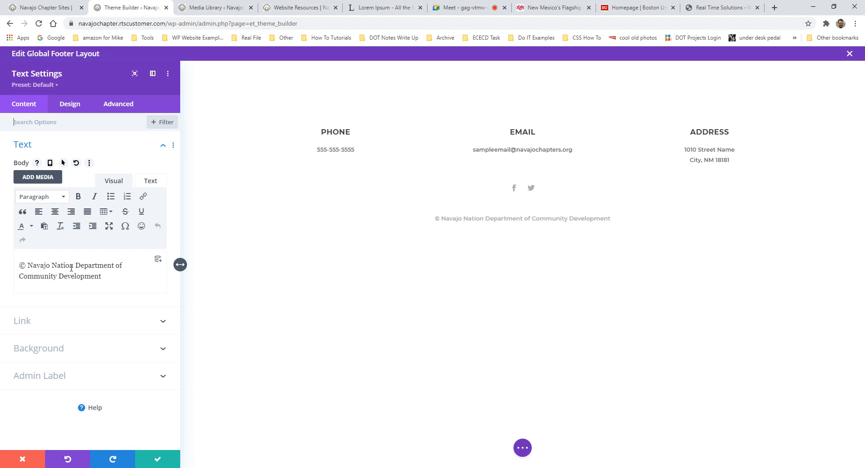
pyautogui.moveTo(116, 265); pyautogui.dragTo(85, 262)
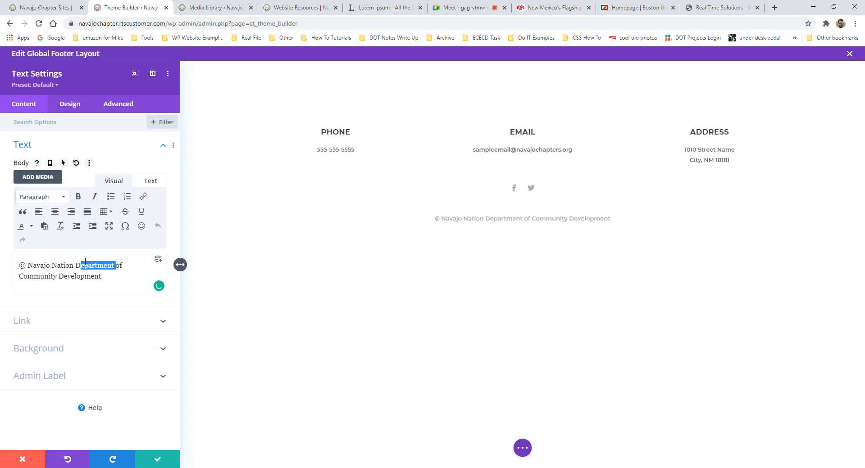
pyautogui.write('ivision')
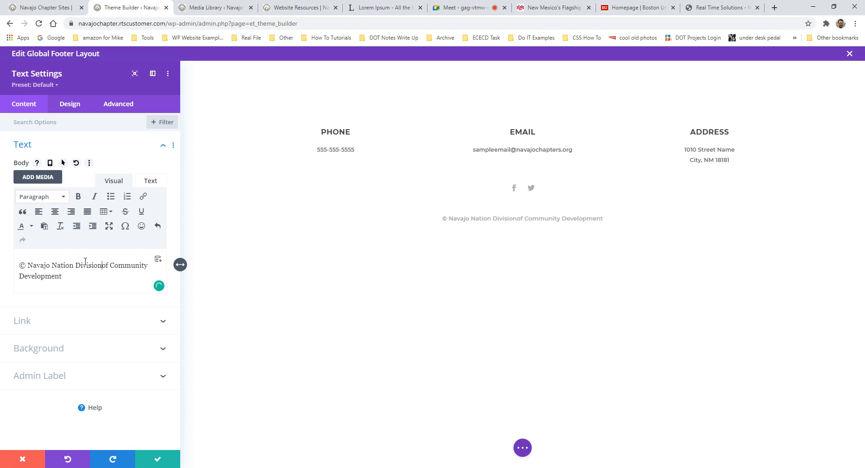
pyautogui.click(158, 460)
pyautogui.click(432, 448)
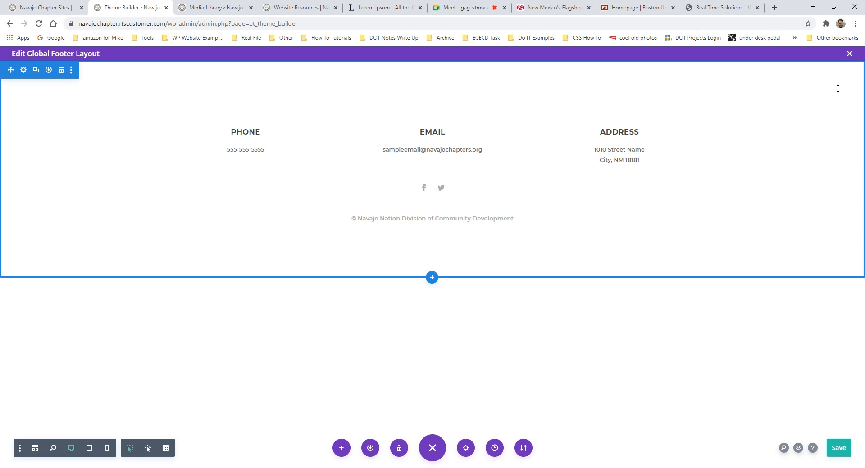
# - Exit the footer editor, save all Theme Builder changes, and go to the live site
pyautogui.click(849, 55)
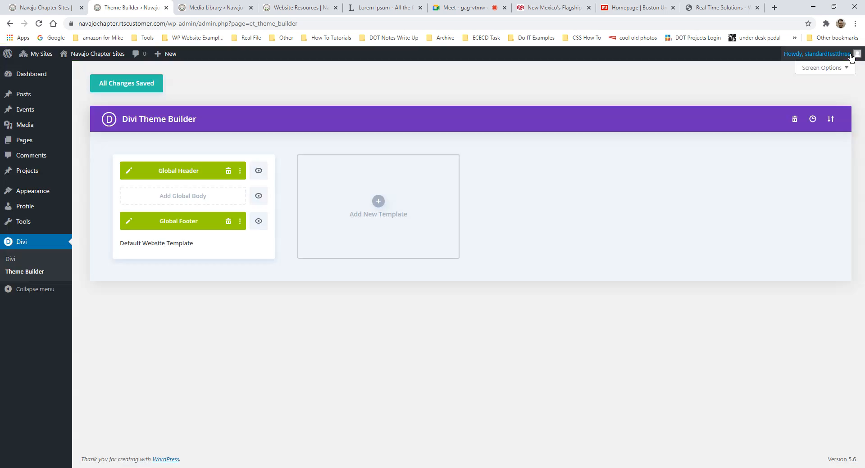
pyautogui.click(115, 89)
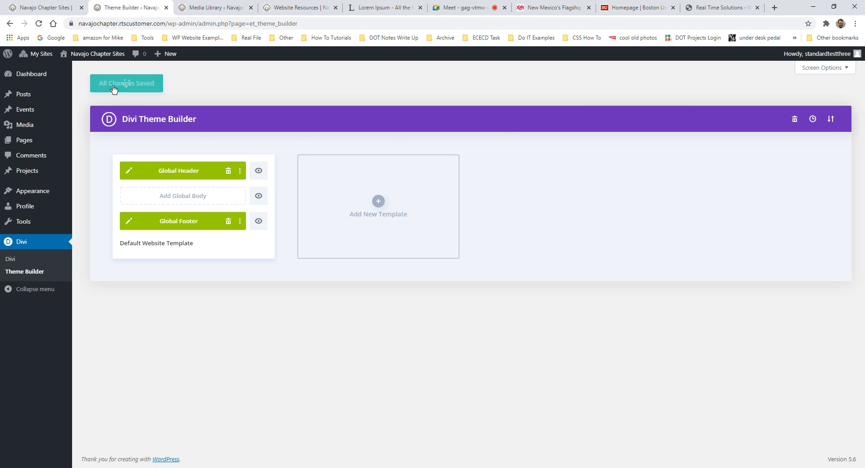
pyautogui.moveTo(94, 54)
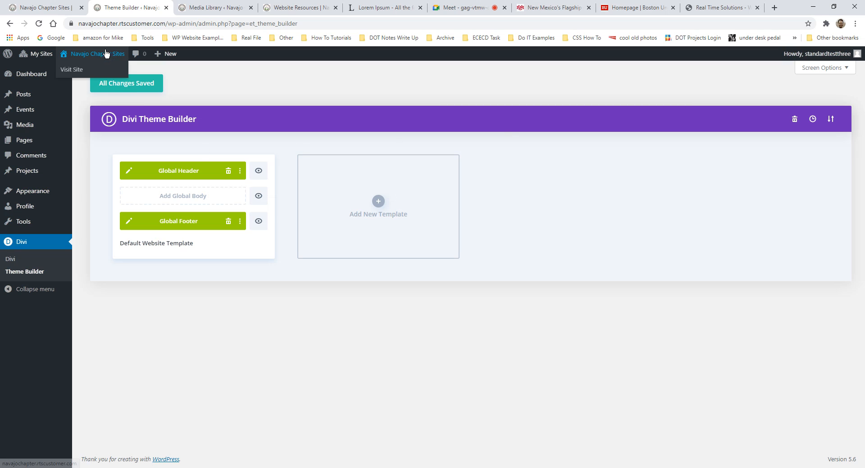
pyautogui.click(71, 70)
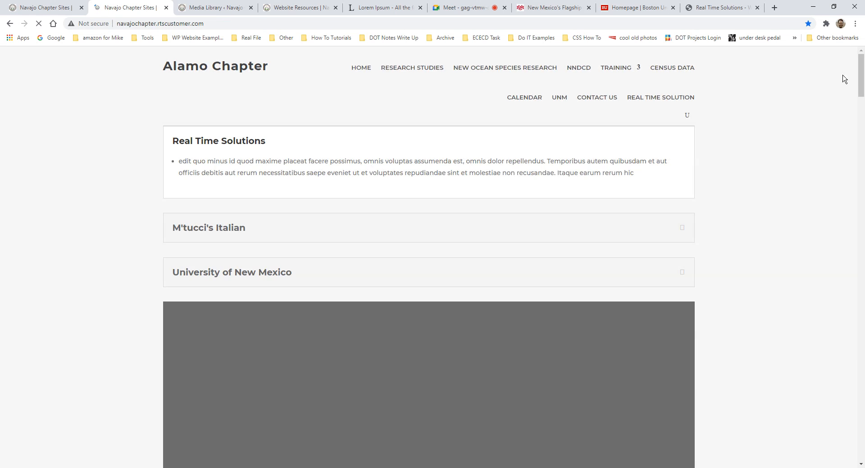
# - Confirm the live homepage footer now reads Division of Community Development, then open a new tab
pyautogui.moveTo(860, 72); pyautogui.dragTo(860, 450)
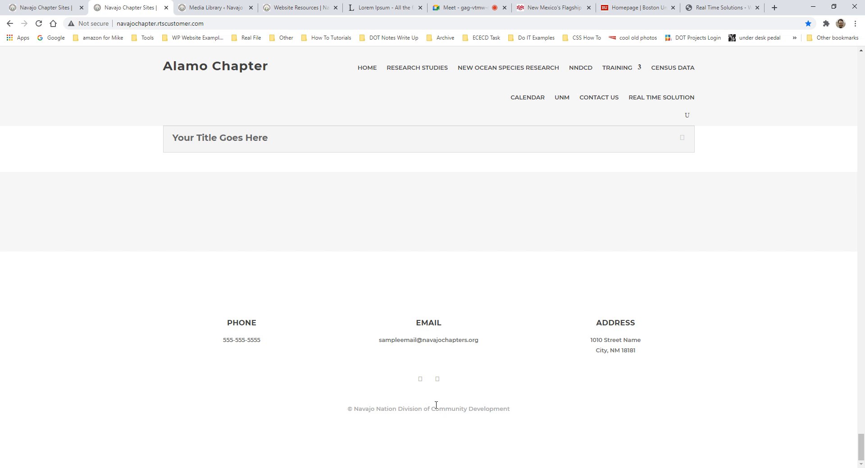
pyautogui.scroll(10, 490, 304)
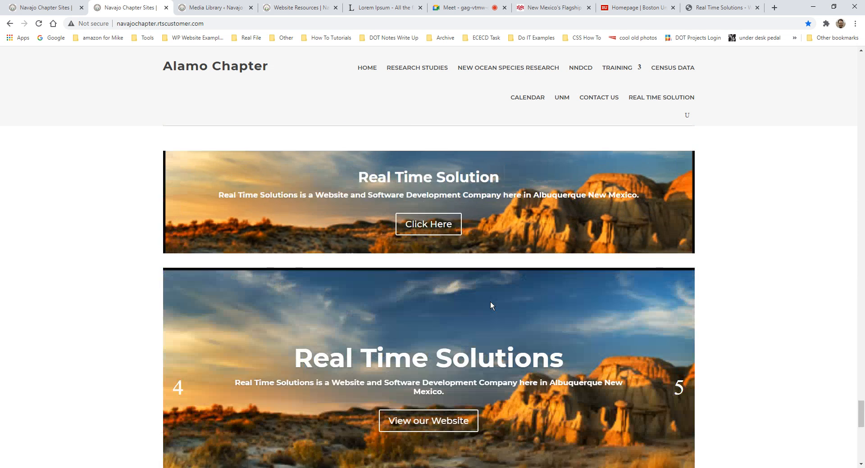
pyautogui.scroll(10, 490, 302)
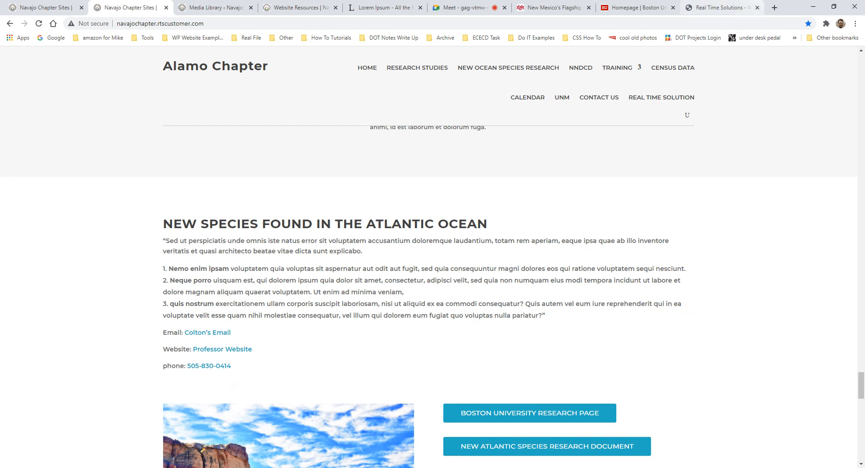
pyautogui.click(773, 8)
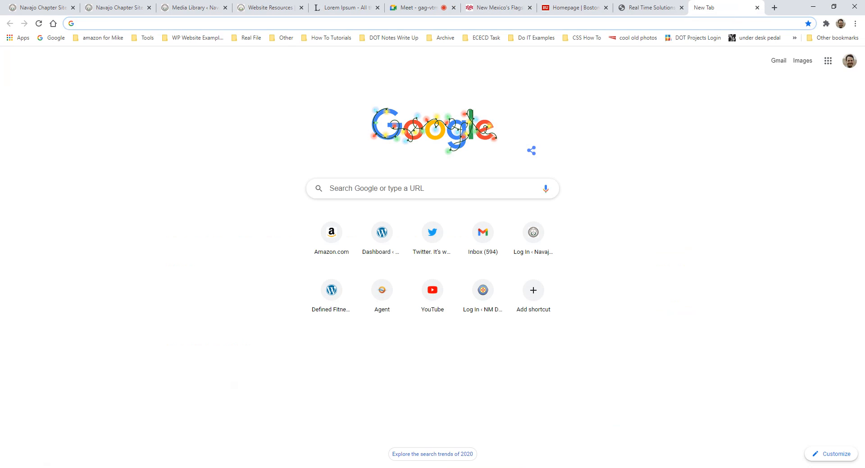
# - Go to facebook and open the account's own profile page
pyautogui.click(647, 20)
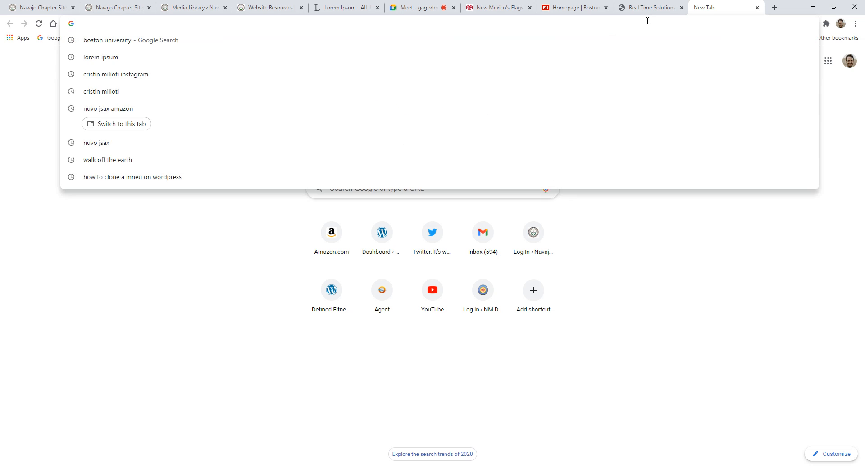
pyautogui.write('facebook.com')
pyautogui.press('Return')
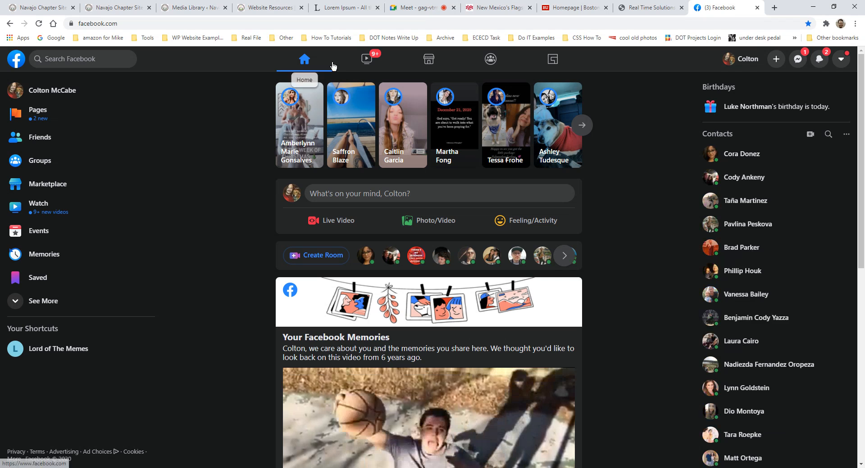
pyautogui.click(34, 99)
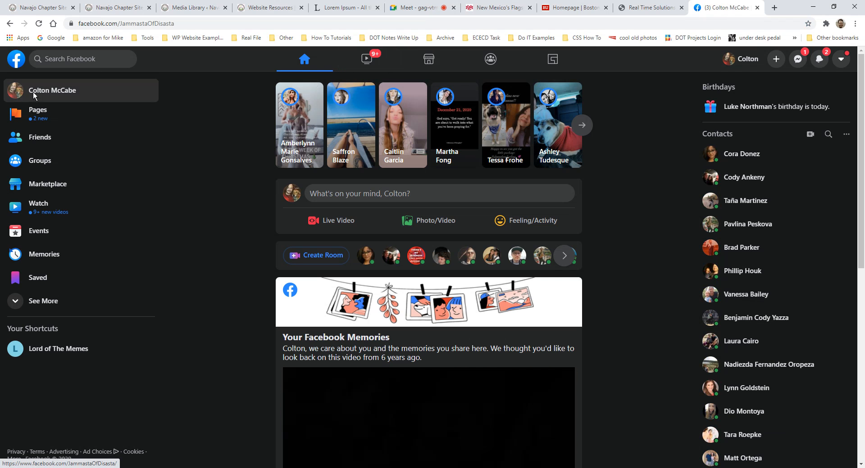
pyautogui.scroll(-8, 474, 148)
pyautogui.scroll(-4, 477, 150)
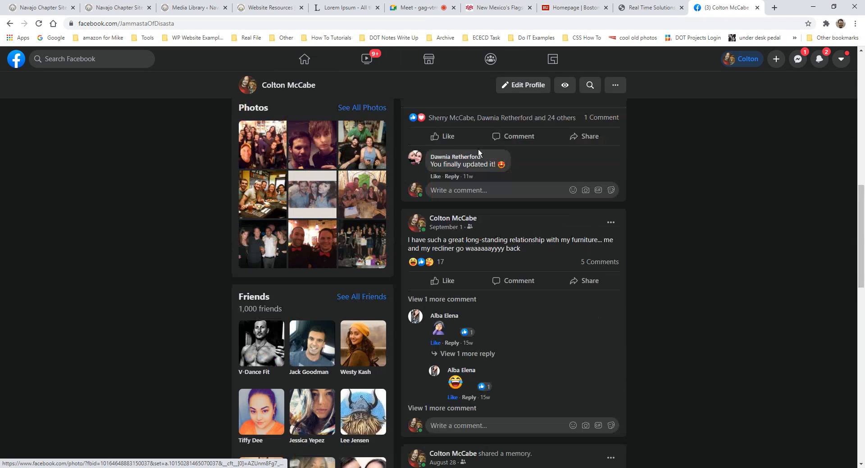
pyautogui.scroll(7, 477, 149)
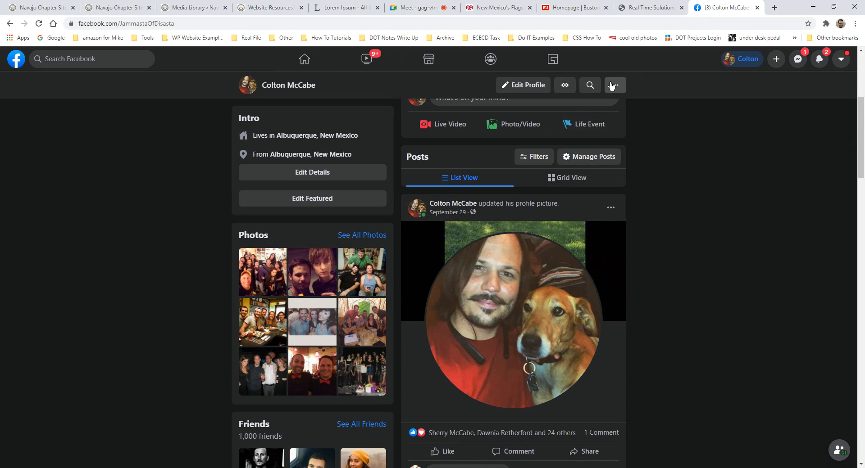
# - Browse the profile's extra options, More sections and Create menus
pyautogui.click(614, 85)
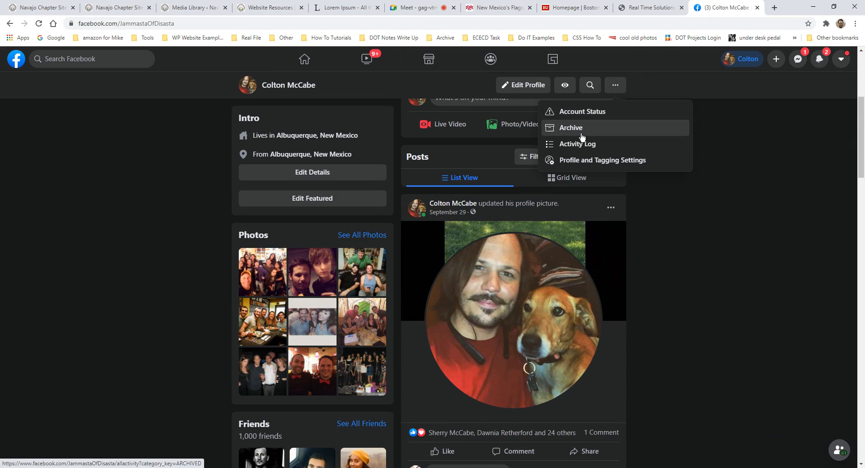
pyautogui.scroll(3, 622, 121)
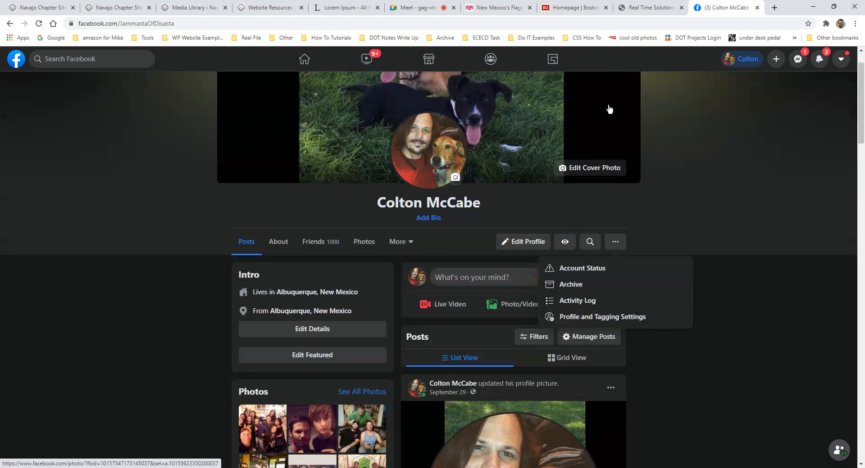
pyautogui.click(399, 246)
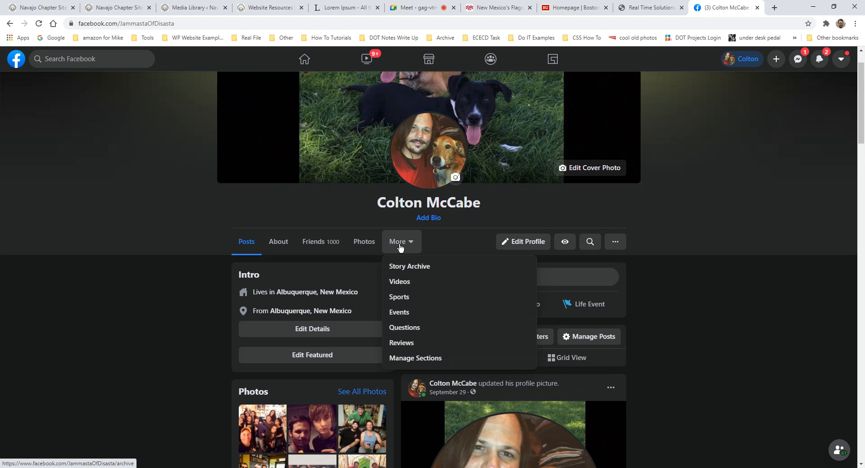
pyautogui.scroll(1, 671, 202)
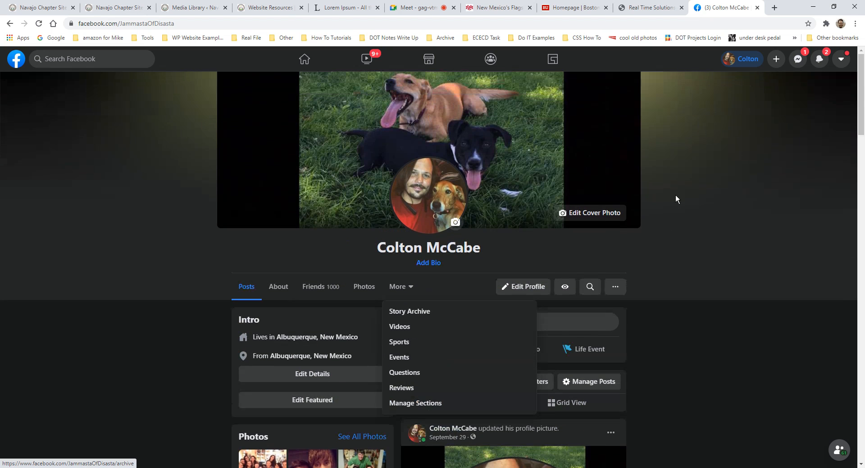
pyautogui.click(775, 59)
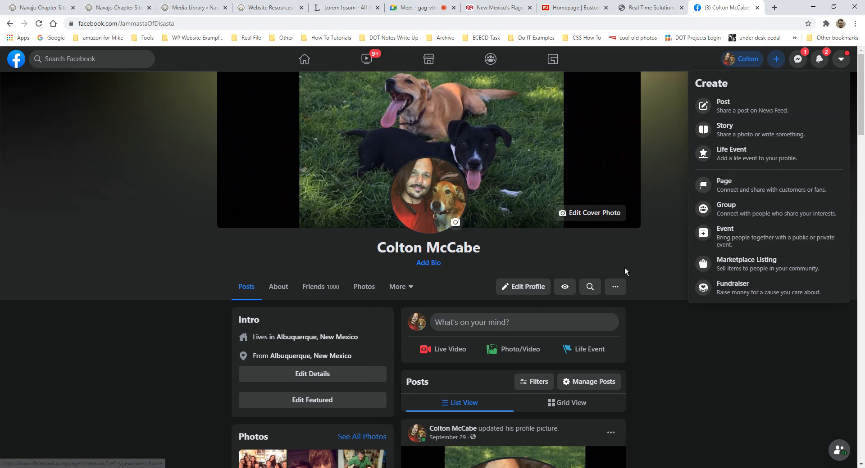
pyautogui.click(615, 287)
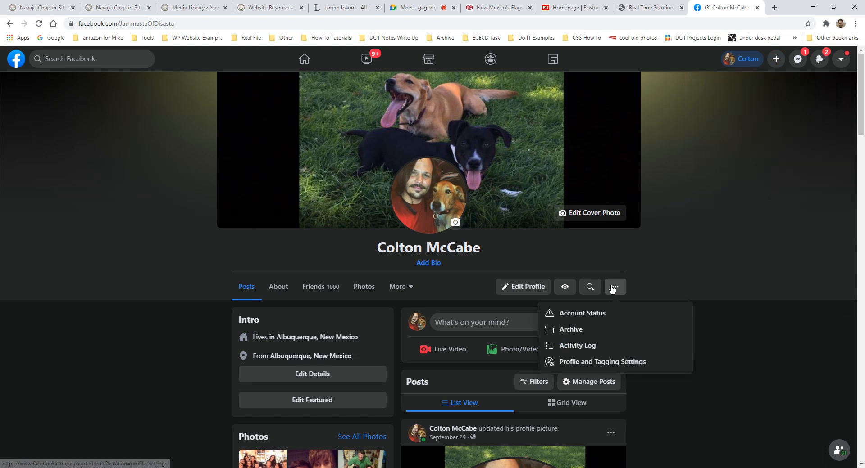
pyautogui.click(712, 345)
pyautogui.scroll(-1, 715, 351)
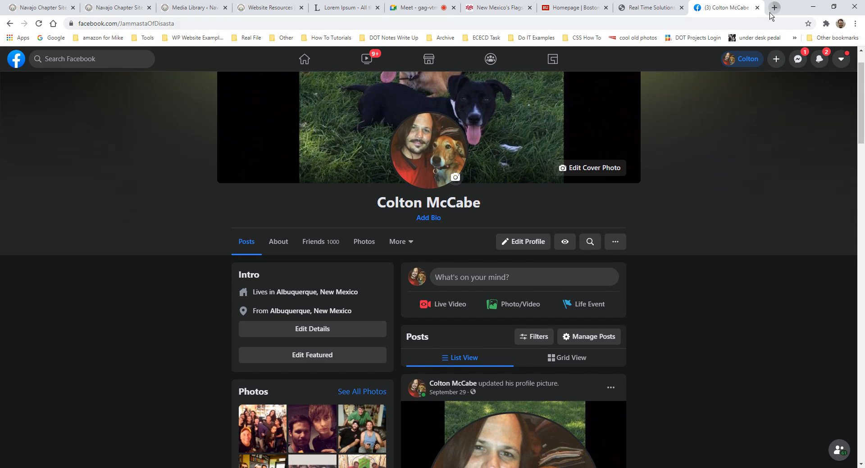
pyautogui.click(775, 7)
# - Search Google for 'how to embed facebook link on website'
pyautogui.write('how to')
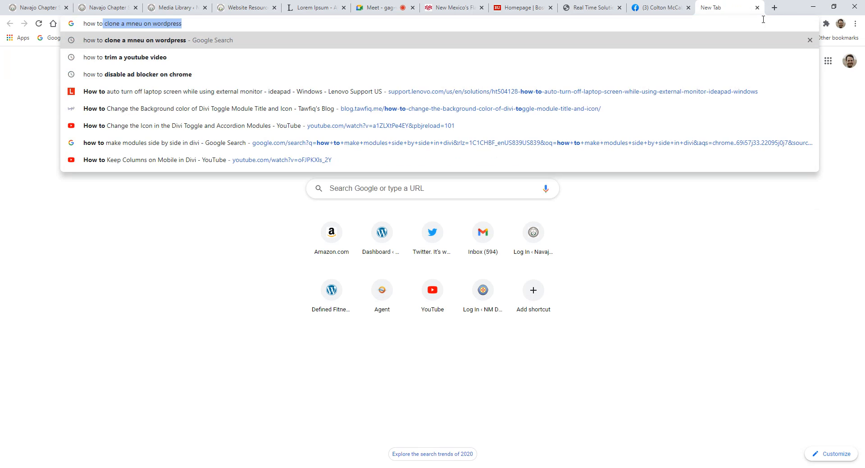
pyautogui.write(' embed facebook fee')
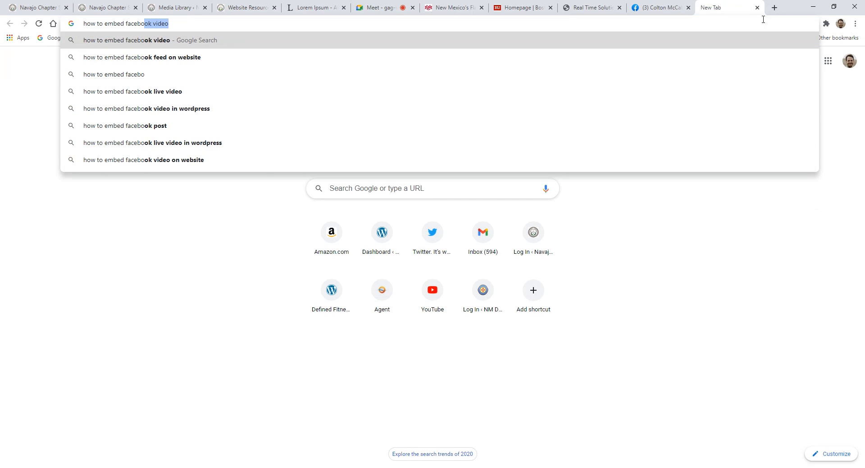
pyautogui.write('d on websit')
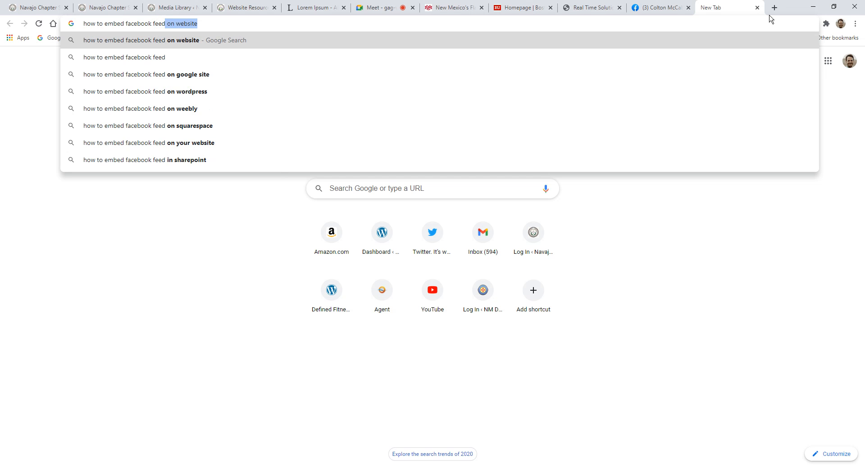
pyautogui.click(774, 10)
pyautogui.moveTo(730, 8); pyautogui.dragTo(864, 83)
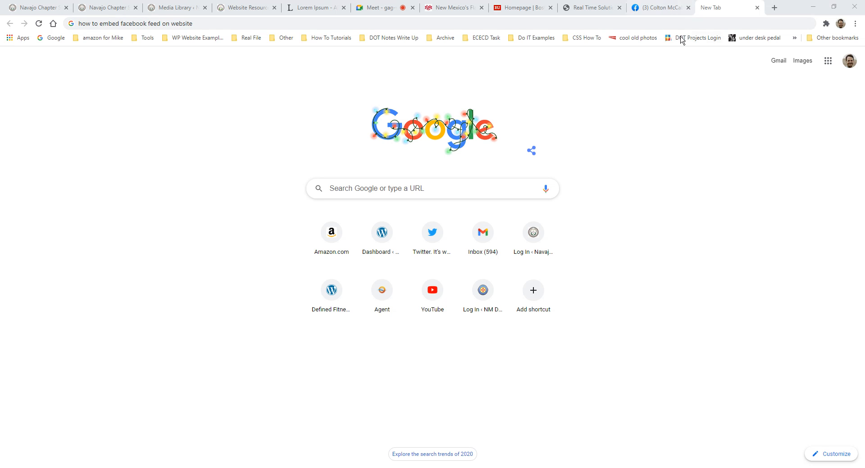
pyautogui.click(683, 20)
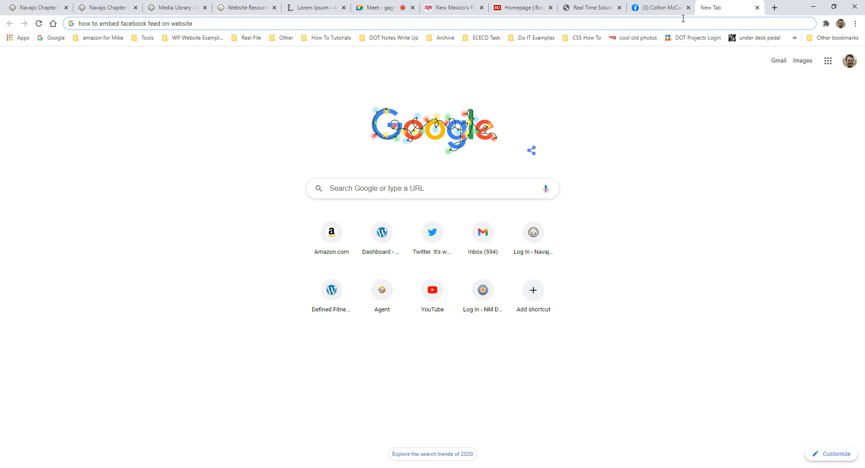
pyautogui.press('BackSpace')
pyautogui.press('BackSpace')
pyautogui.press('BackSpace')
pyautogui.press('BackSpace')
pyautogui.press('BackSpace')
pyautogui.press('BackSpace')
pyautogui.press('BackSpace')
pyautogui.press('BackSpace')
pyautogui.press('BackSpace')
pyautogui.press('BackSpace')
pyautogui.press('BackSpace')
pyautogui.press('BackSpace')
pyautogui.press('BackSpace')
pyautogui.press('BackSpace')
pyautogui.press('BackSpace')
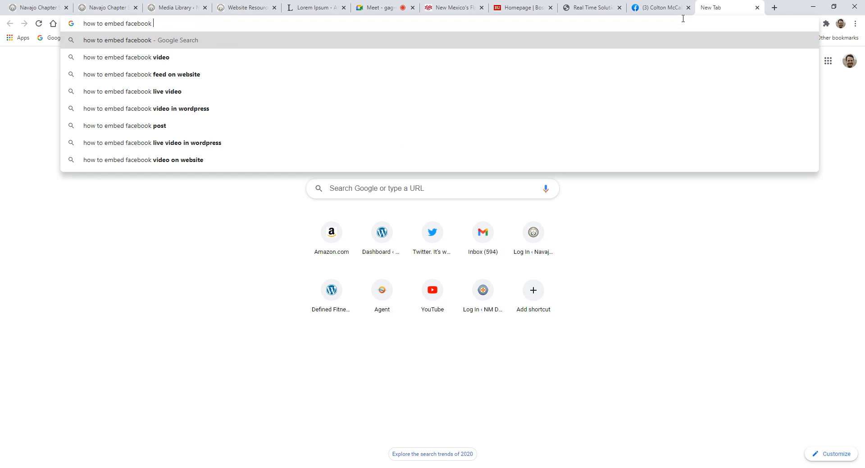
pyautogui.write('link')
pyautogui.press('Return')
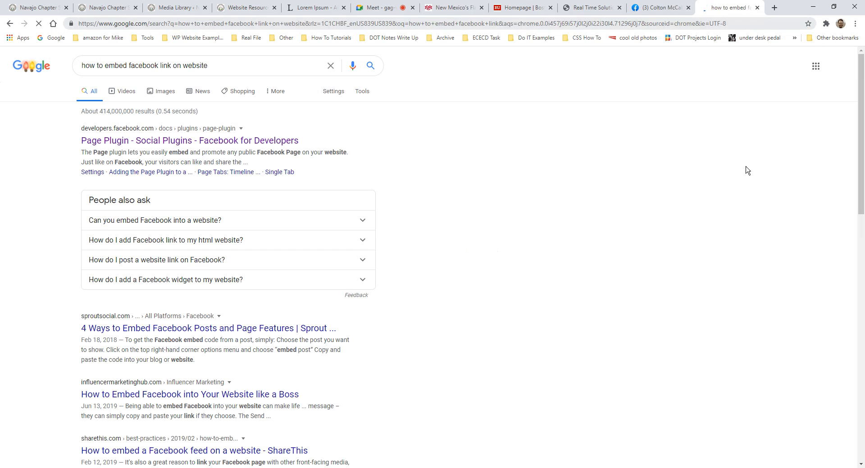
# - Move between the Facebook and new tabs, then rerun the embed-Facebook-link search from recent searches
pyautogui.hotkey('alt', 'Left')
pyautogui.click(653, 8)
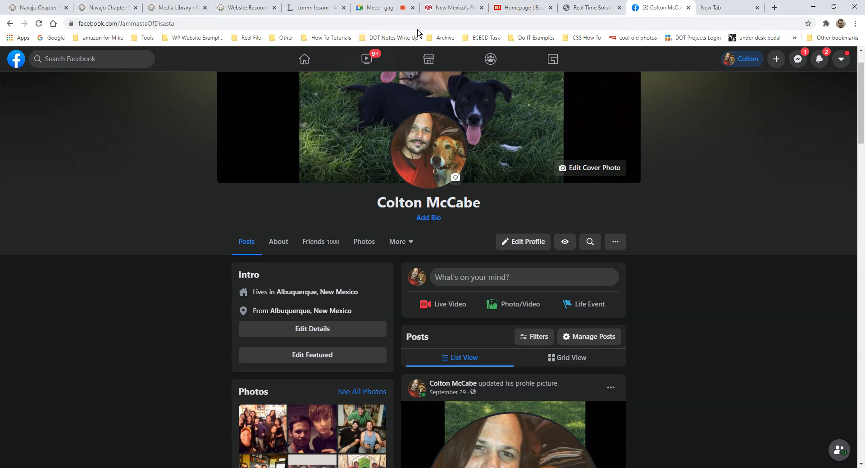
pyautogui.hotkey('ctrl', 'Tab')
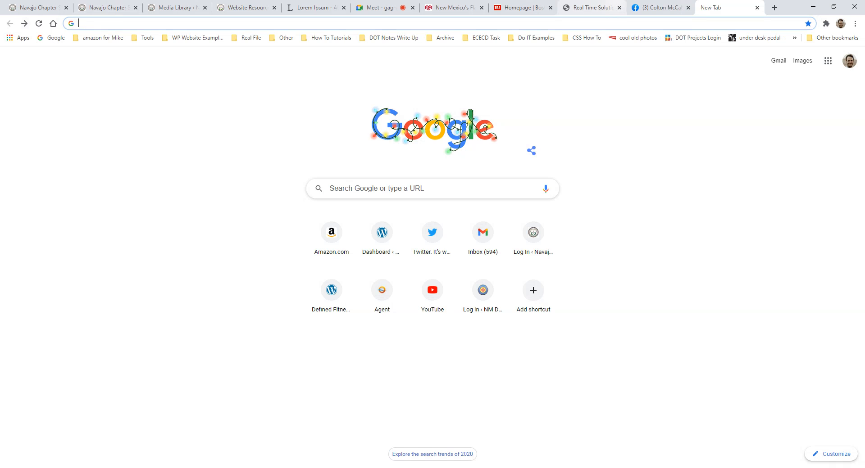
pyautogui.hotkey('ctrl', 'shift', 'Tab')
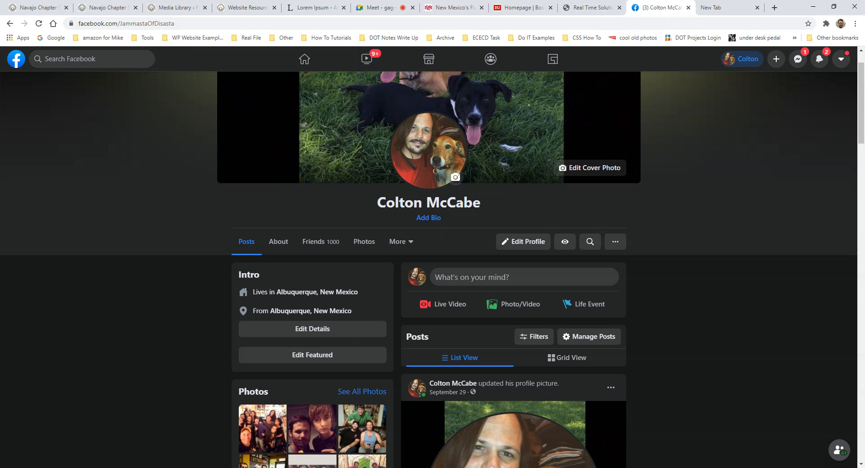
pyautogui.click(721, 8)
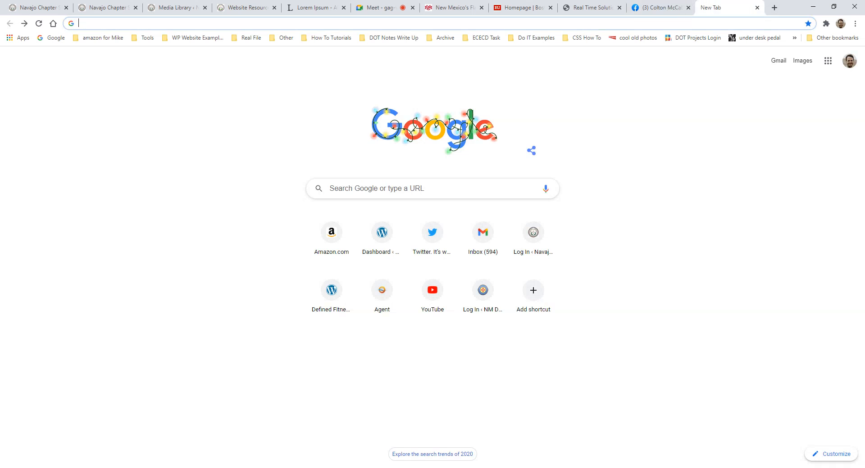
pyautogui.click(636, 26)
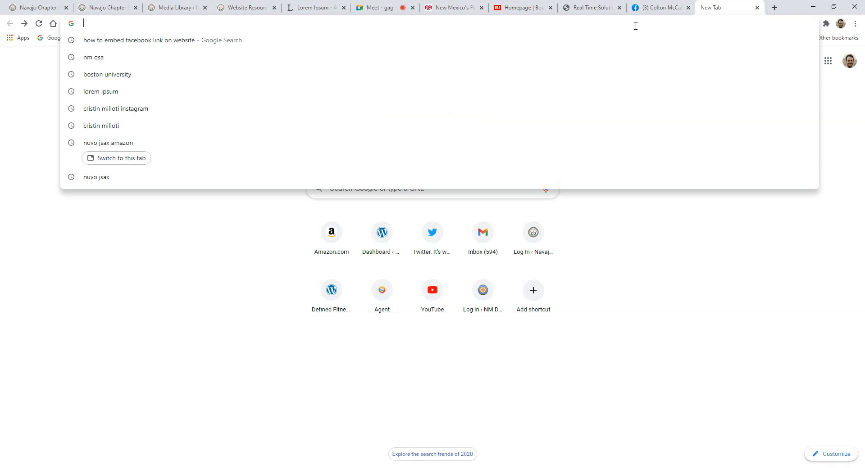
pyautogui.click(180, 40)
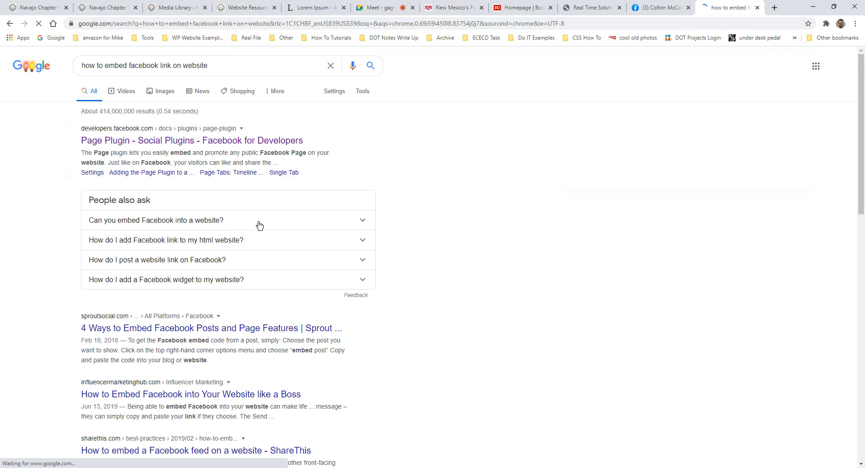
# - Read Sprout Social's '4 Ways to Embed Facebook' article, then return to the Facebook profile
pyautogui.scroll(-1, 255, 244)
pyautogui.click(225, 284)
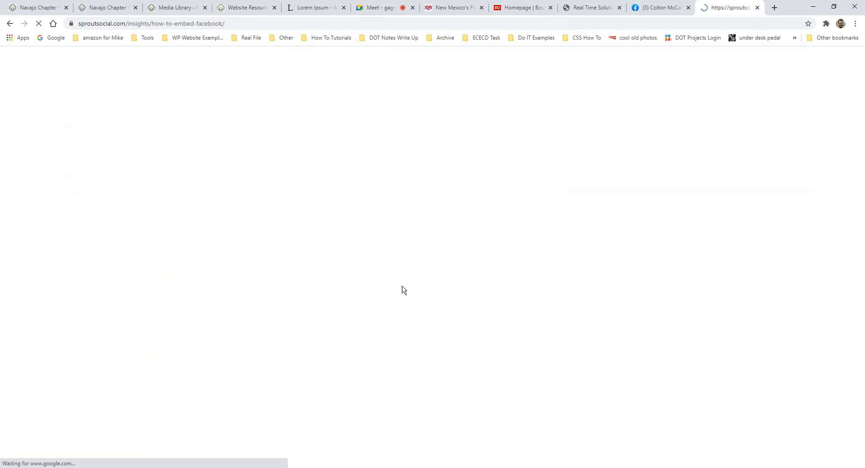
pyautogui.scroll(-10, 443, 275)
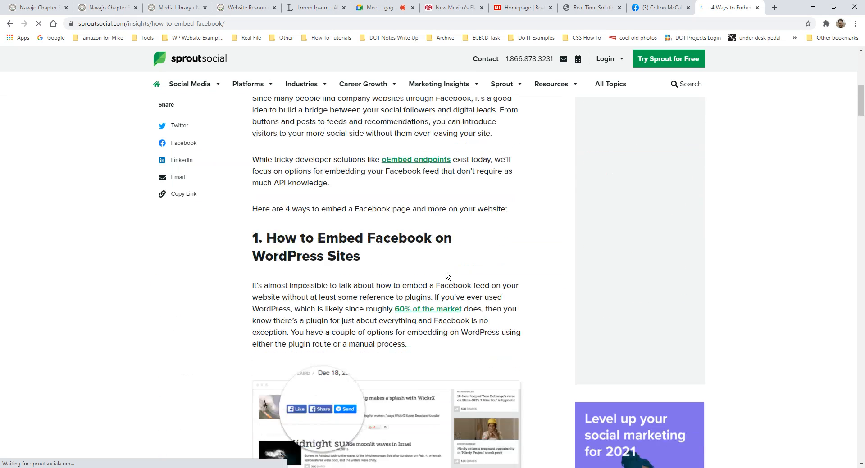
pyautogui.scroll(-2, 445, 275)
pyautogui.scroll(-5, 444, 284)
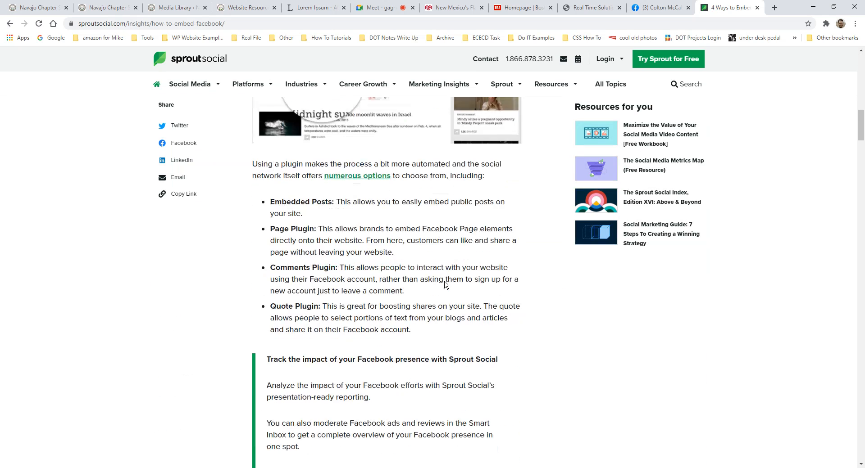
pyautogui.scroll(-11, 445, 285)
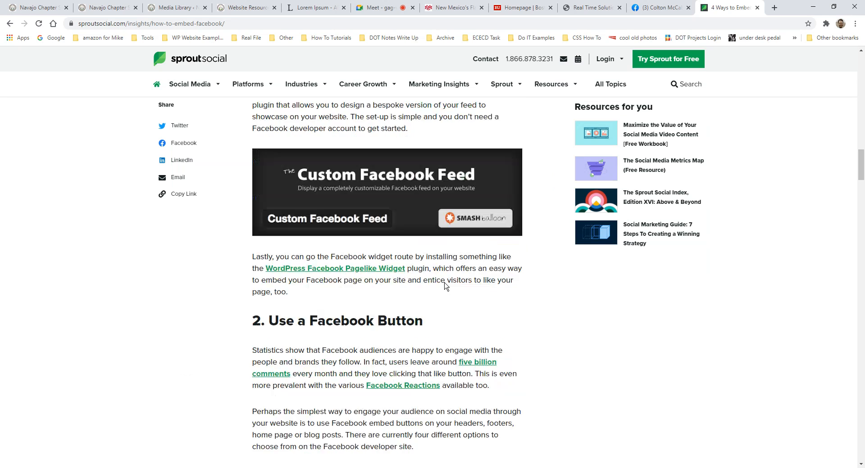
pyautogui.scroll(-7, 444, 285)
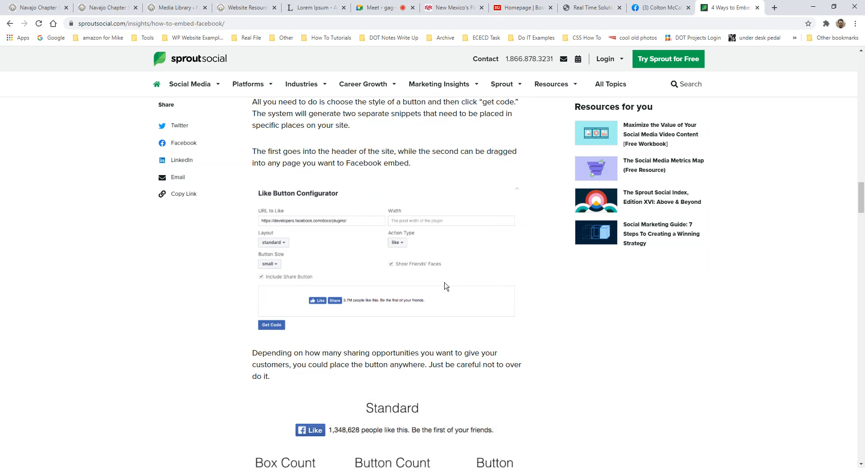
pyautogui.scroll(-5, 445, 286)
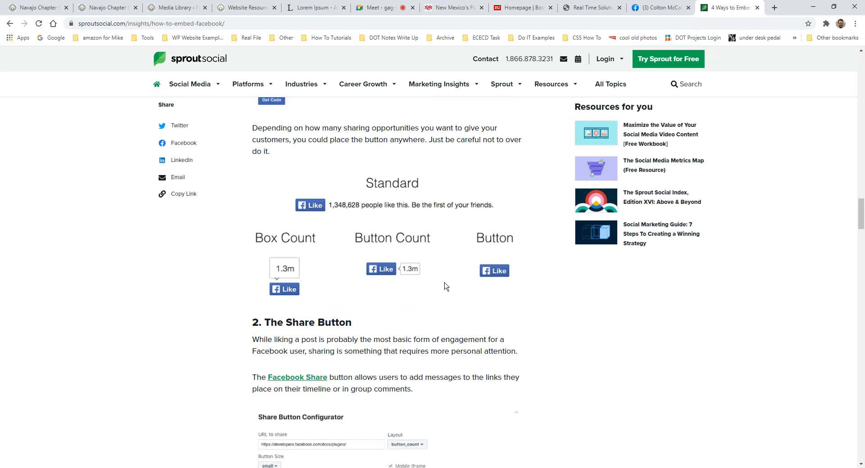
pyautogui.scroll(-4, 446, 286)
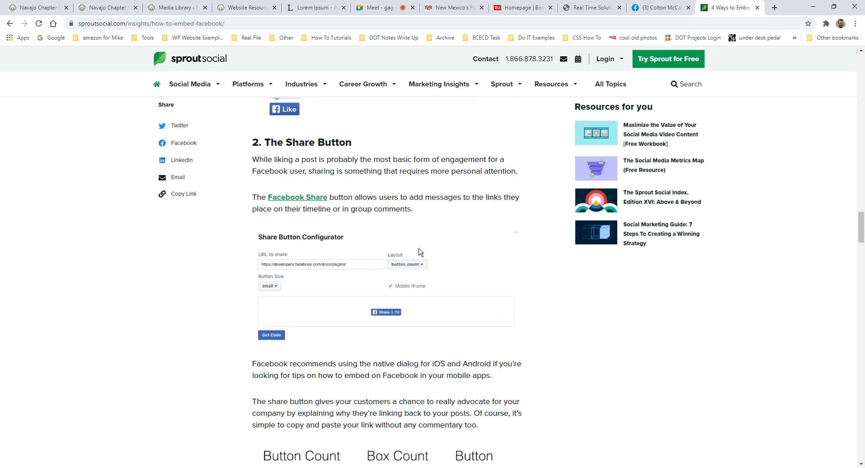
pyautogui.scroll(-6, 417, 233)
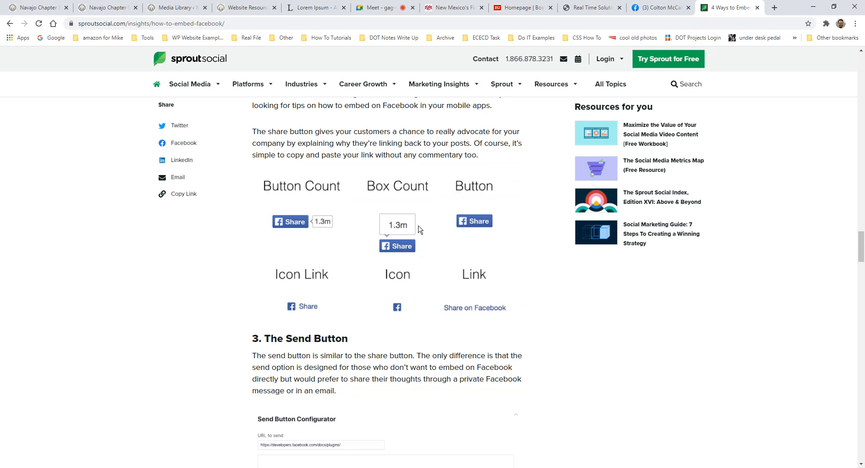
pyautogui.scroll(-12, 418, 230)
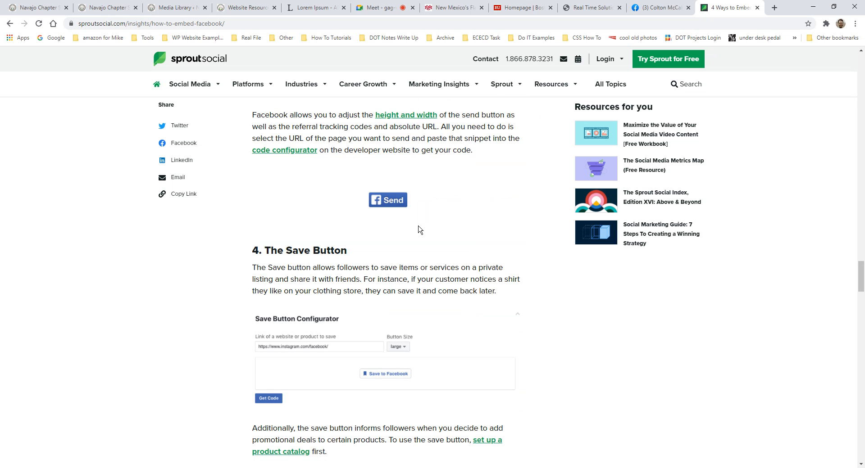
pyautogui.scroll(-4, 418, 229)
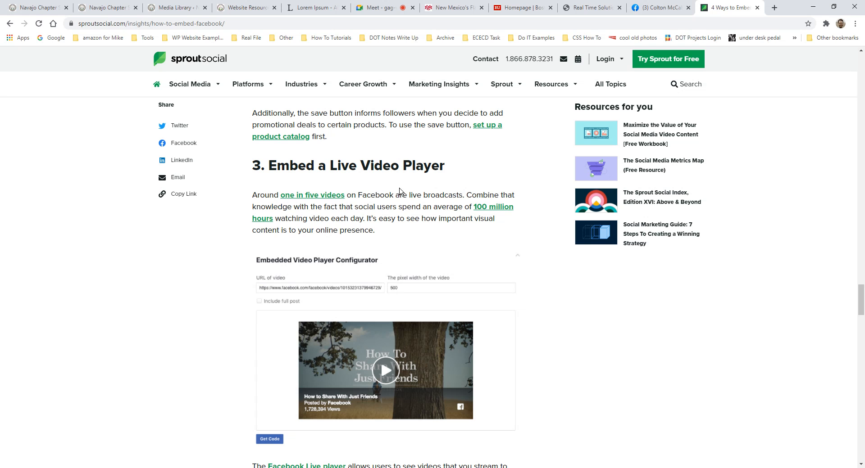
pyautogui.click(660, 7)
pyautogui.scroll(-9, 529, 265)
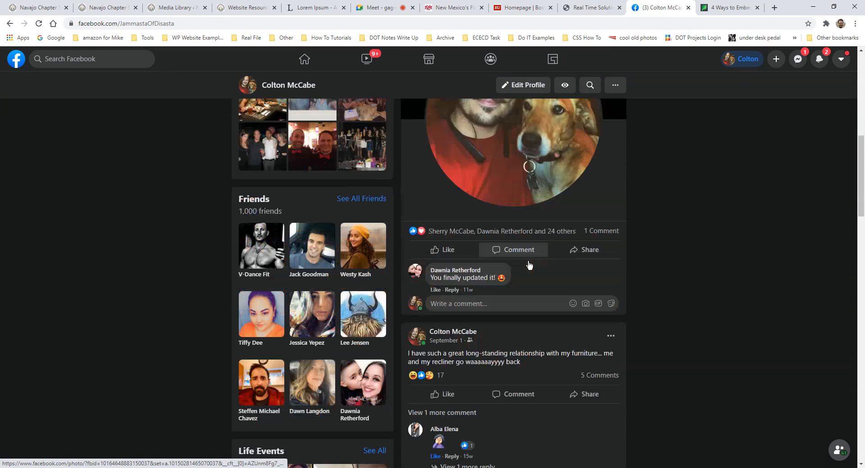
# - Open the News Feed share draft for the furniture post and close it without sharing
pyautogui.scroll(-3, 529, 266)
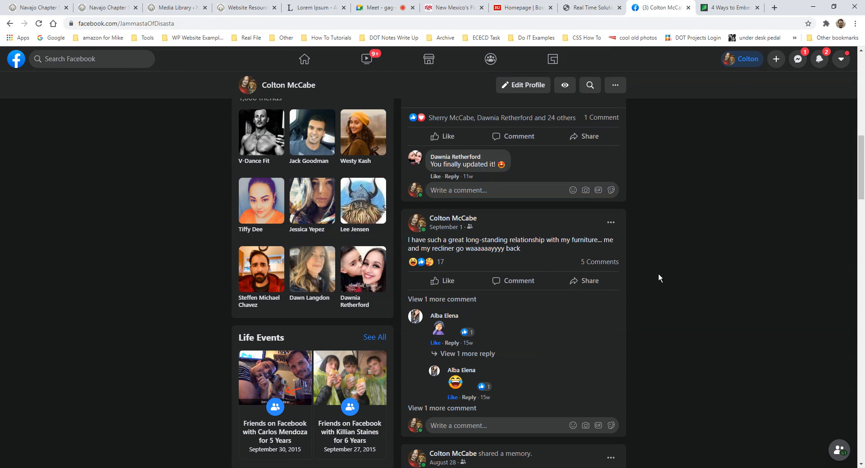
pyautogui.scroll(-6, 664, 293)
pyautogui.scroll(2, 664, 297)
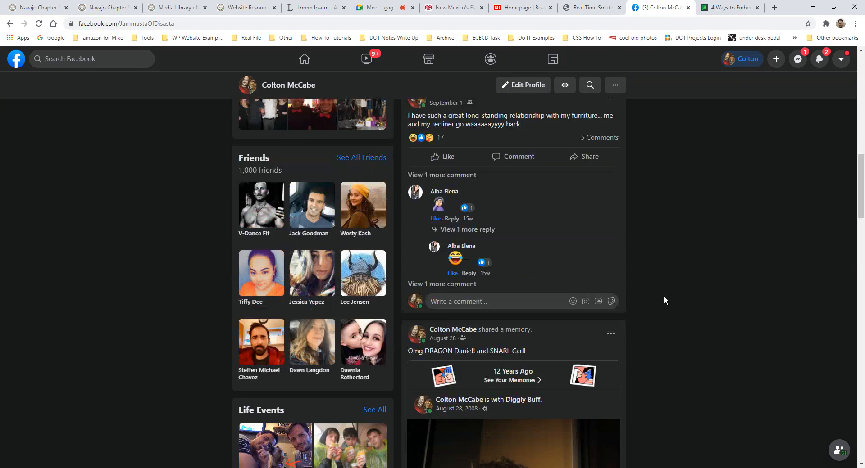
pyautogui.scroll(3, 664, 295)
pyautogui.click(587, 284)
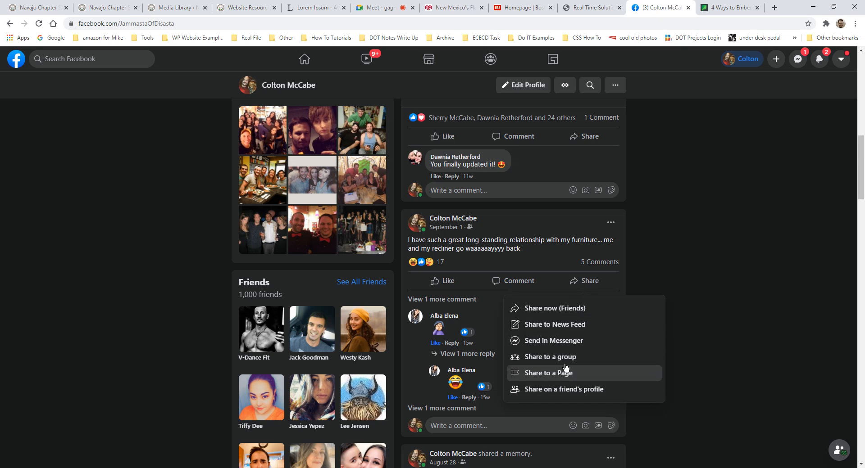
pyautogui.click(559, 326)
pyautogui.click(526, 139)
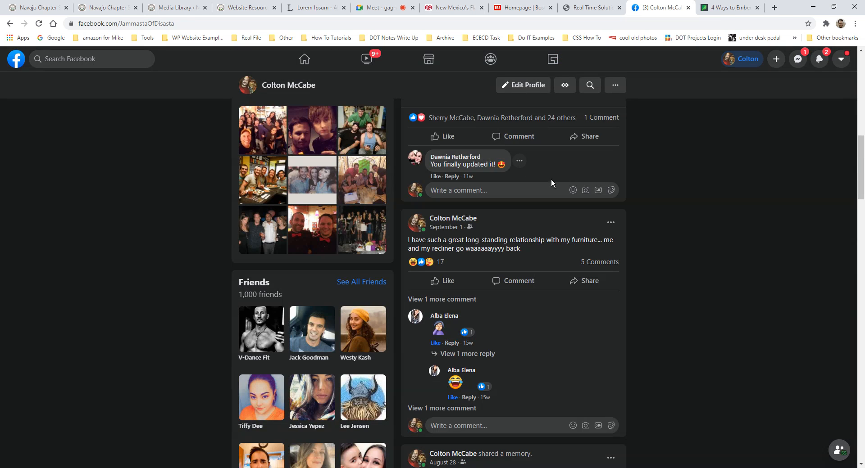
pyautogui.scroll(8, 644, 237)
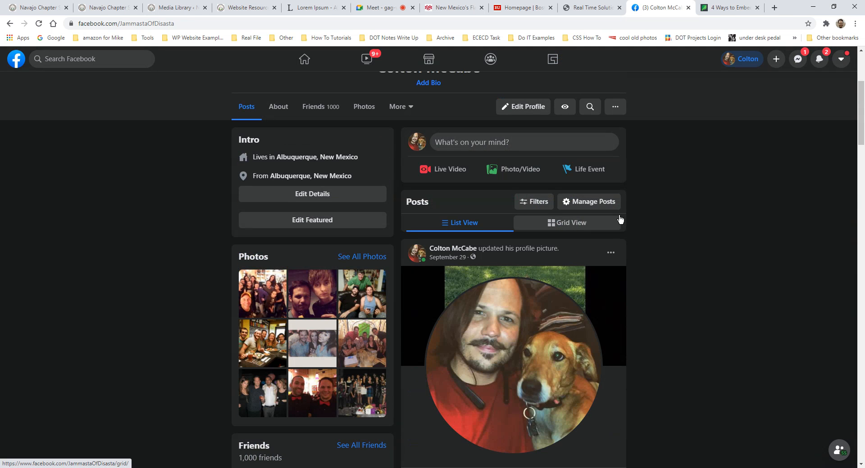
pyautogui.click(404, 110)
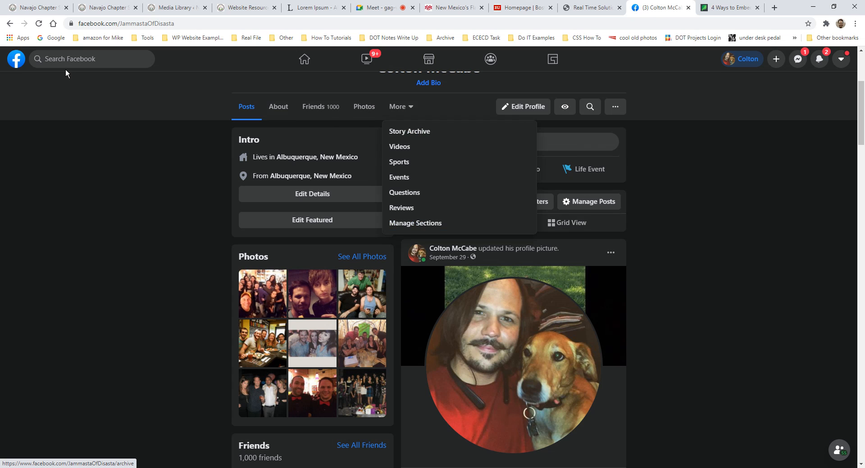
# - Search Facebook for 'real time solutions'
pyautogui.click(84, 63)
pyautogui.write('real time solutions')
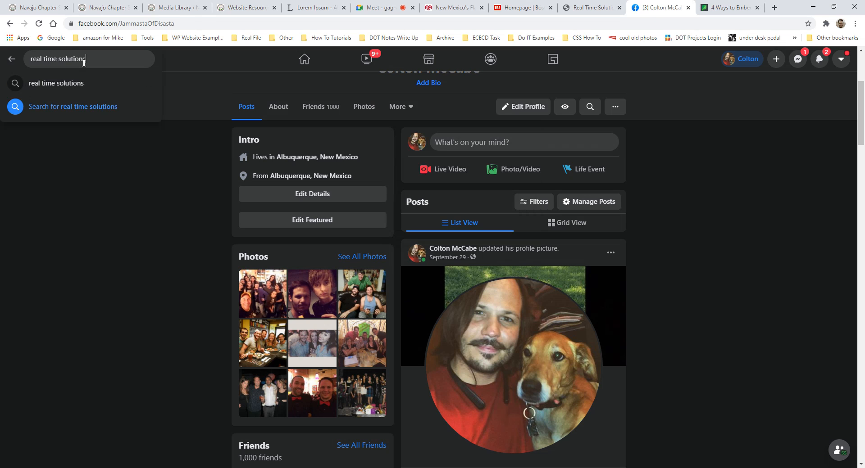
pyautogui.press('Return')
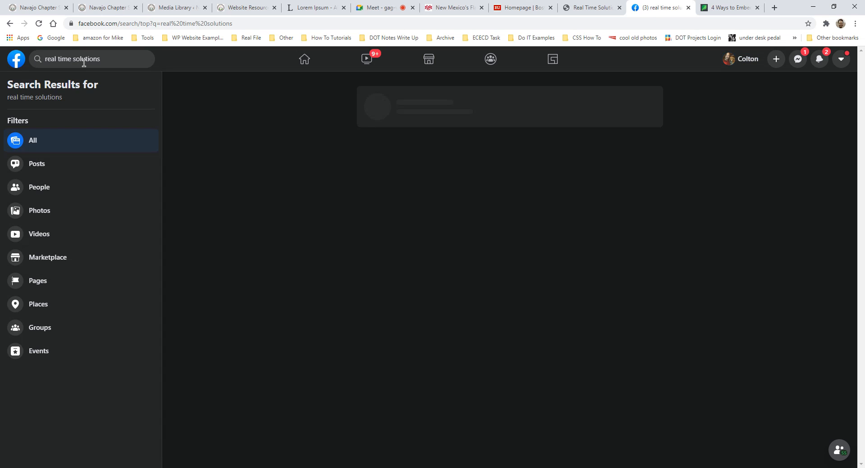
# - Open the Real Time Solutions page and start a share post, closing it without posting
pyautogui.scroll(-3, 354, 226)
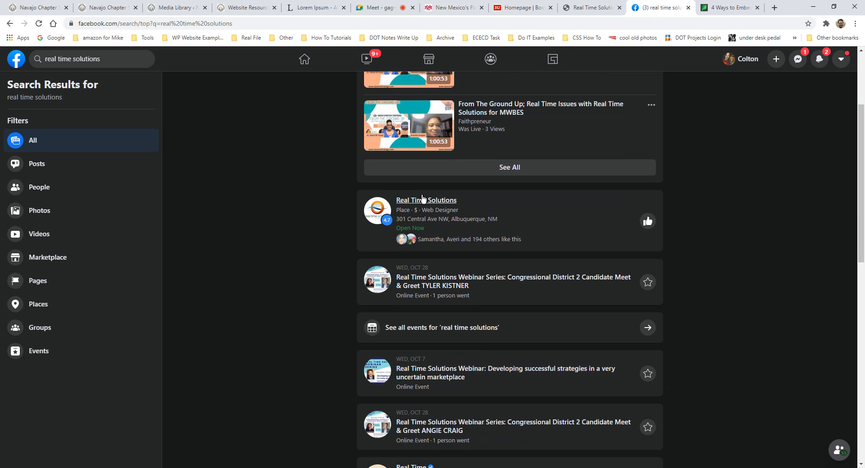
pyautogui.click(422, 199)
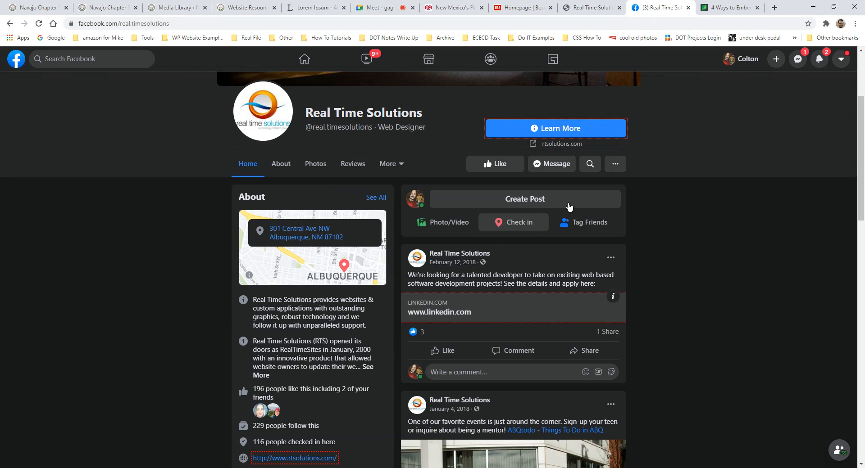
pyautogui.click(615, 164)
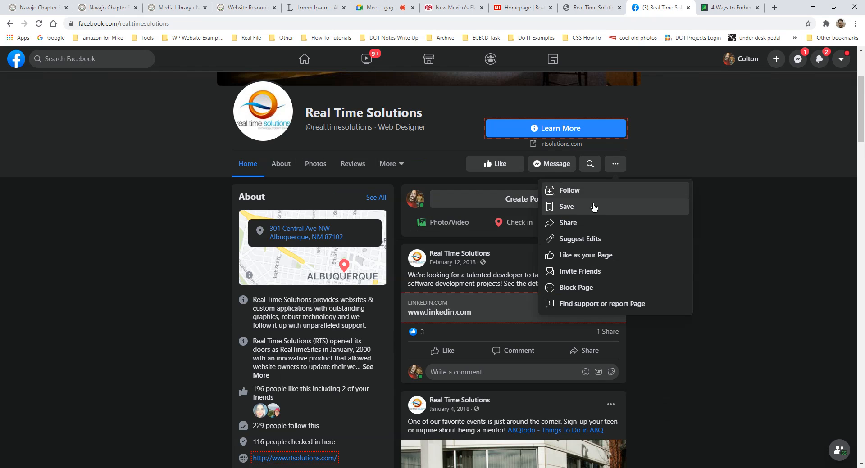
pyautogui.click(726, 181)
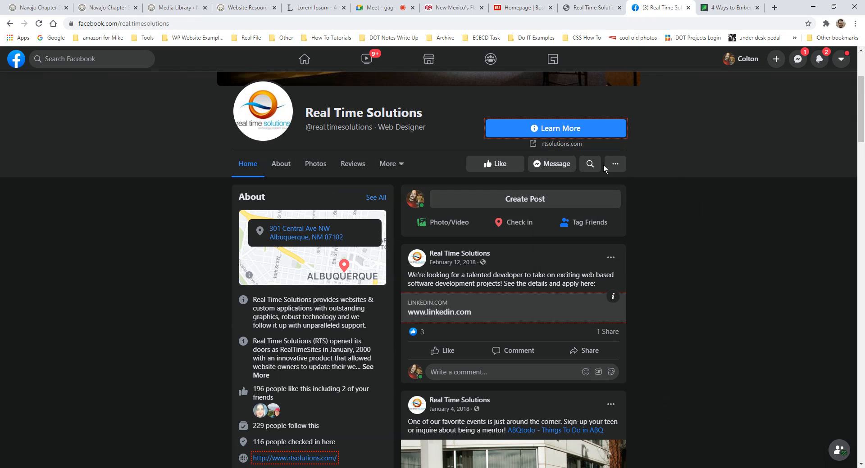
pyautogui.click(615, 164)
pyautogui.click(565, 223)
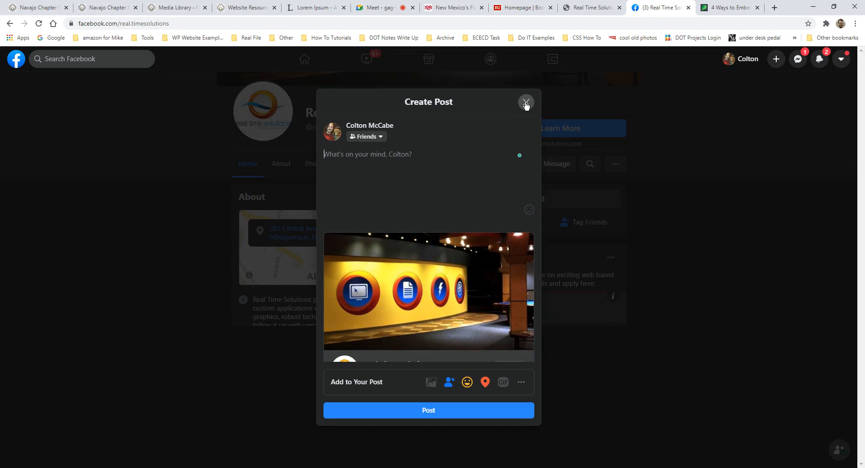
pyautogui.click(521, 382)
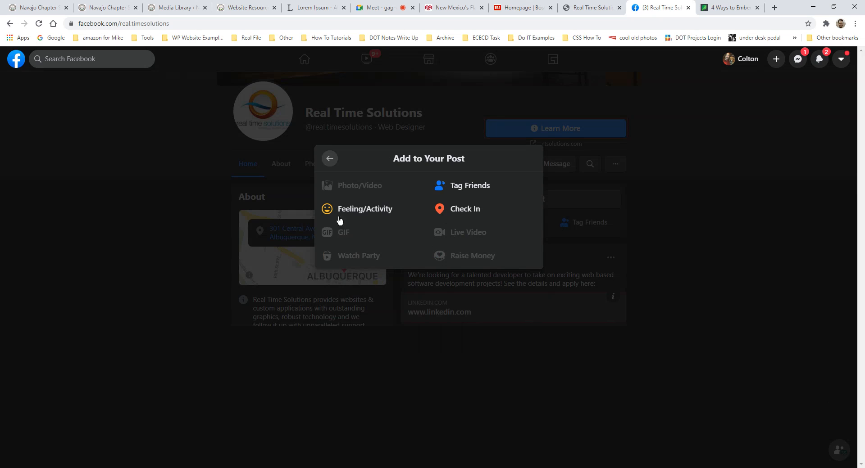
pyautogui.click(329, 159)
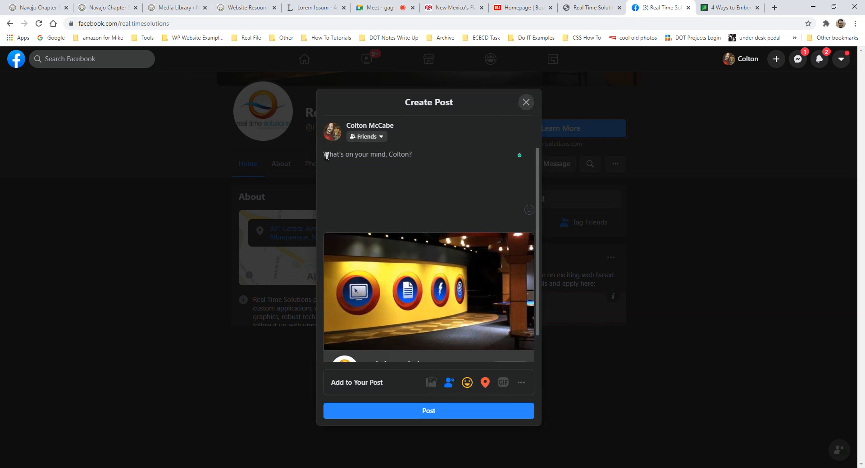
pyautogui.click(517, 103)
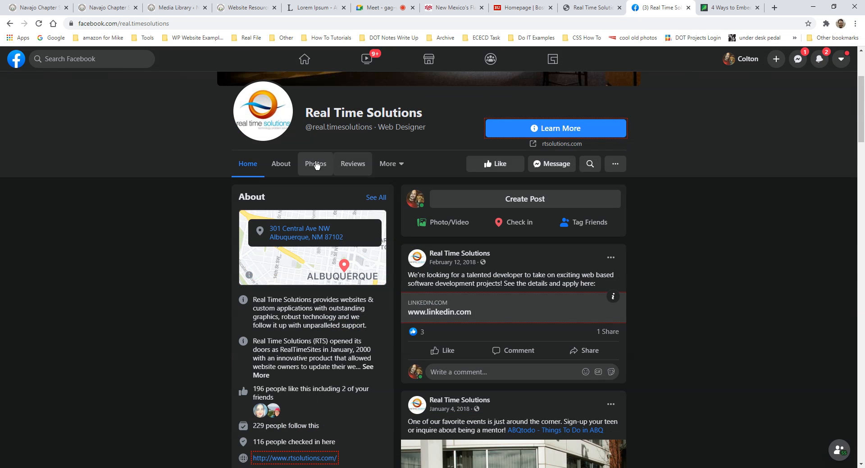
# - View the page's More sections list, then switch to the Alamo Chapter site tab
pyautogui.click(398, 164)
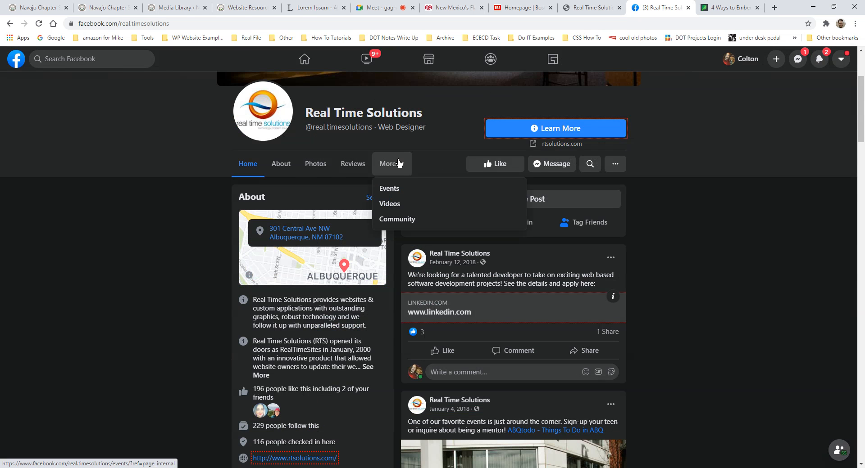
pyautogui.click(690, 226)
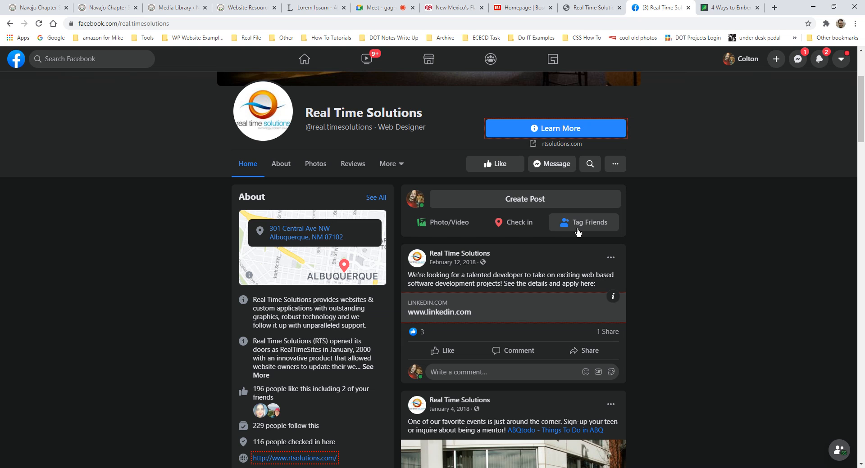
pyautogui.click(107, 7)
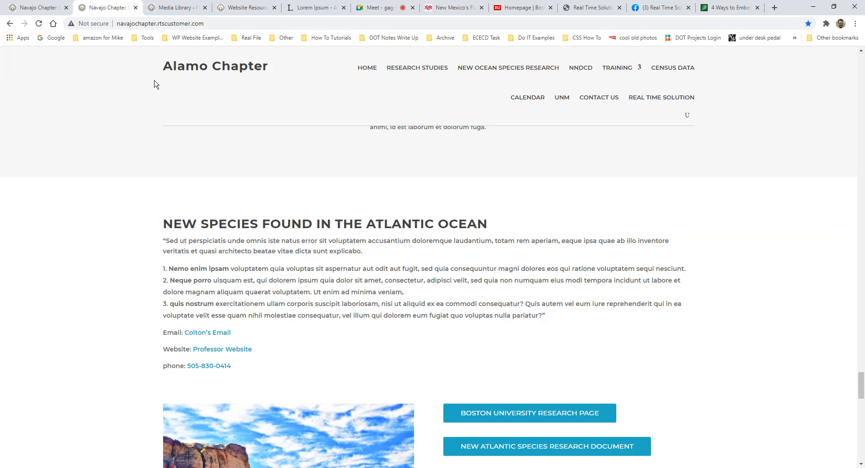
# - Scroll through the Website Resources training page
pyautogui.scroll(7, 405, 217)
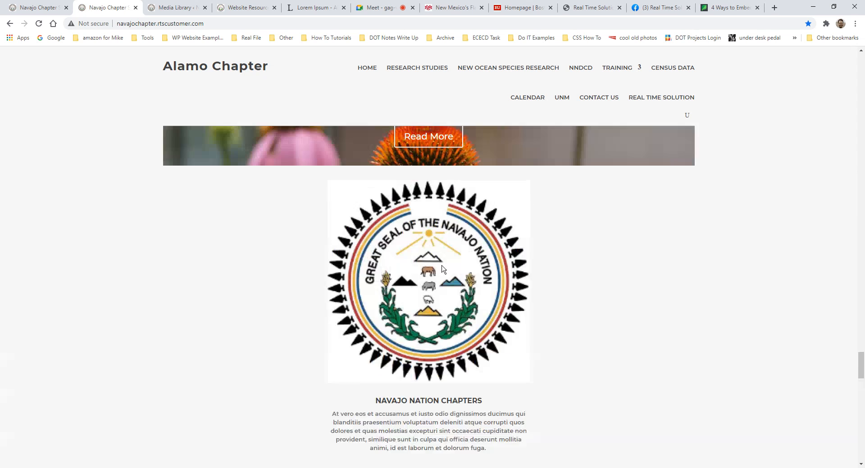
pyautogui.scroll(10, 442, 269)
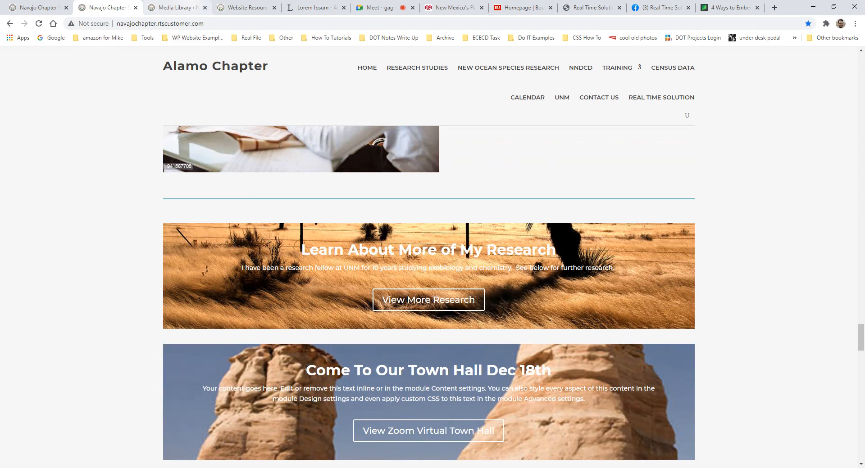
pyautogui.hotkey('ctrl', 'Tab')
pyautogui.hotkey('ctrl', 'Tab')
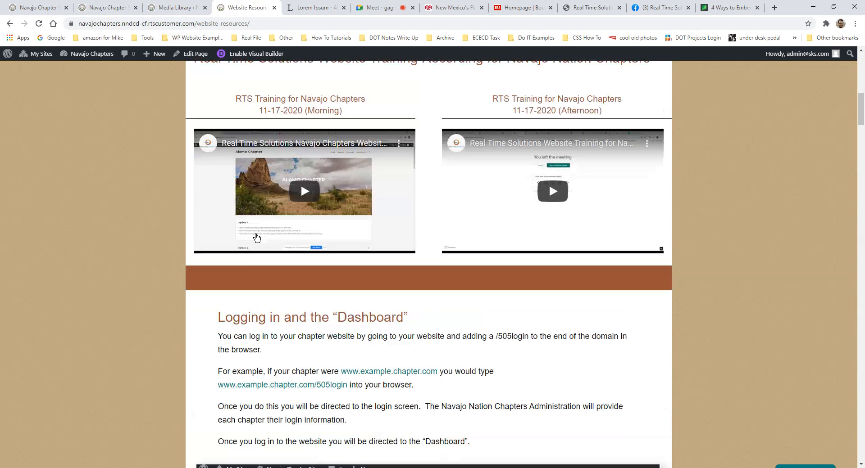
pyautogui.scroll(5, 332, 268)
pyautogui.scroll(-3, 333, 268)
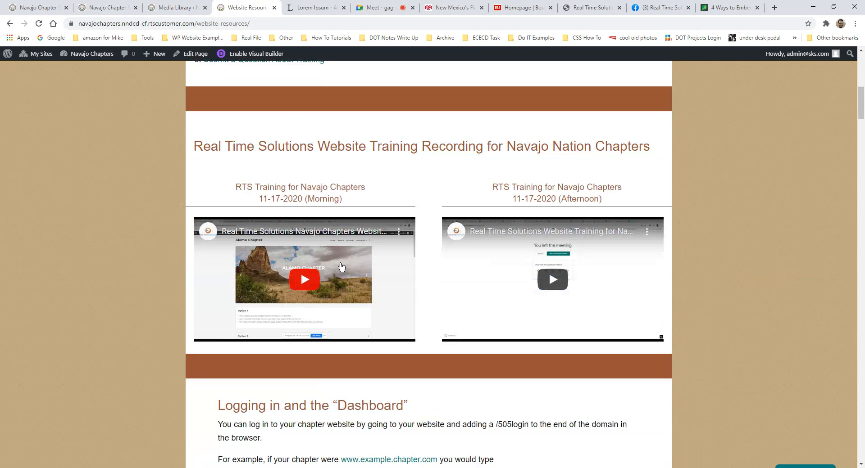
pyautogui.scroll(-3, 341, 266)
pyautogui.scroll(-2, 340, 264)
pyautogui.scroll(2, 364, 275)
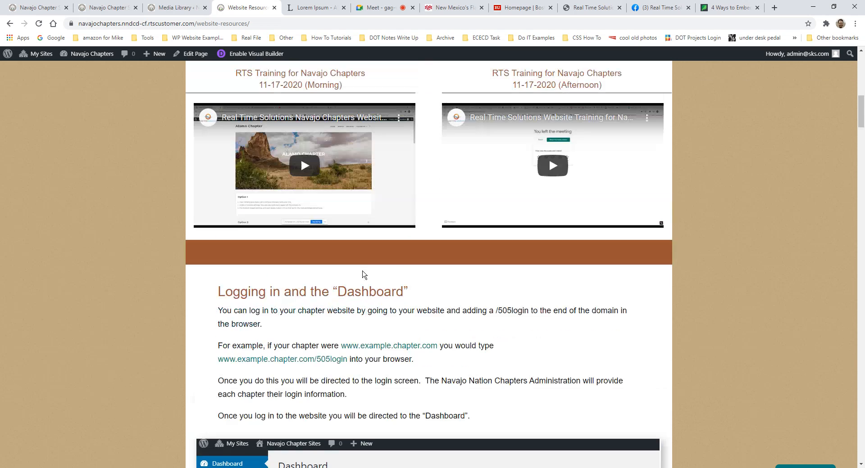
pyautogui.scroll(2, 364, 275)
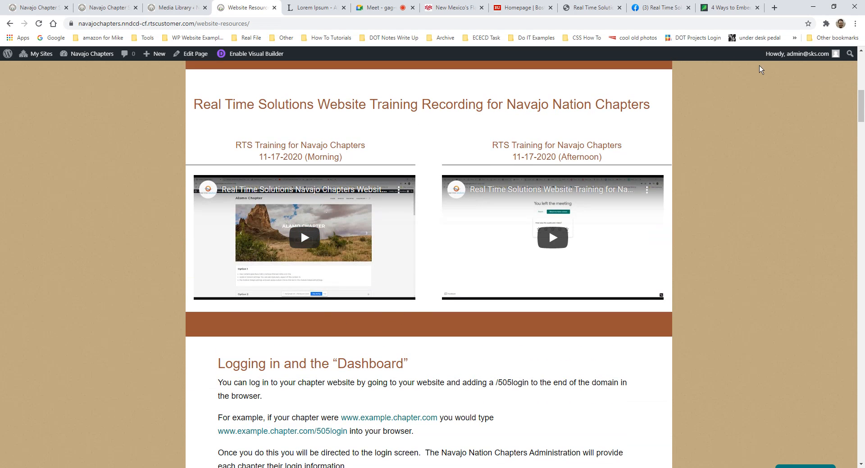
# - Reload the live Alamo Chapter homepage, then return to the Real Time Solutions Facebook page
pyautogui.click(39, 8)
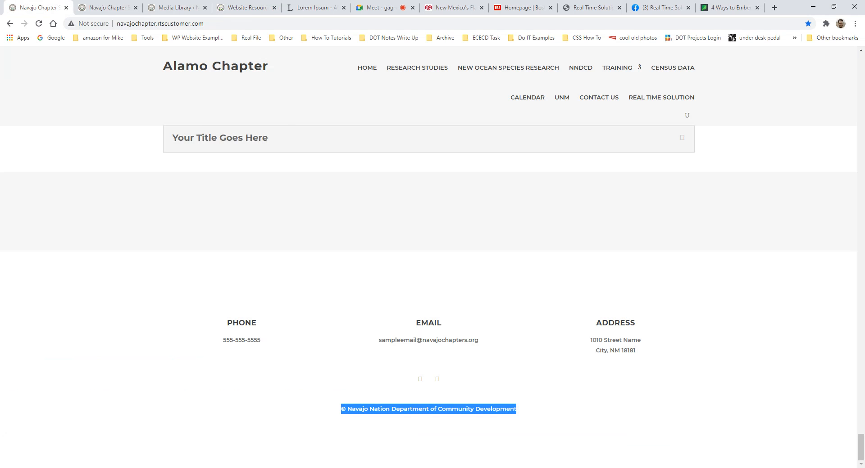
pyautogui.click(108, 7)
pyautogui.scroll(13, 186, 116)
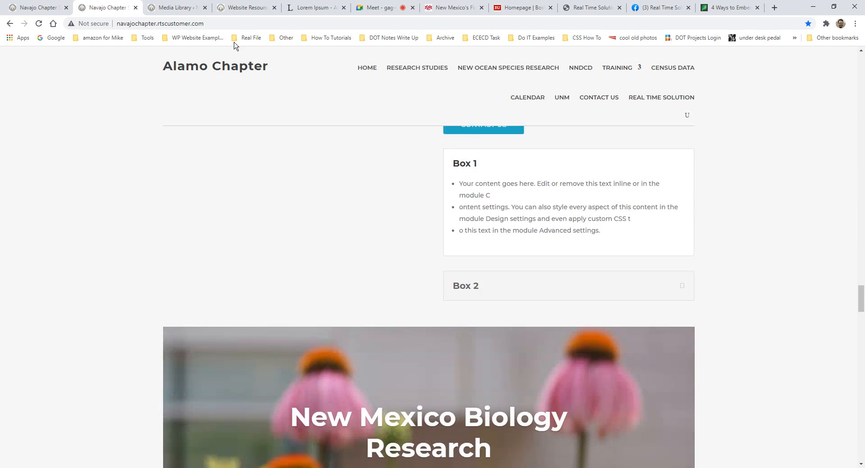
pyautogui.scroll(6, 207, 58)
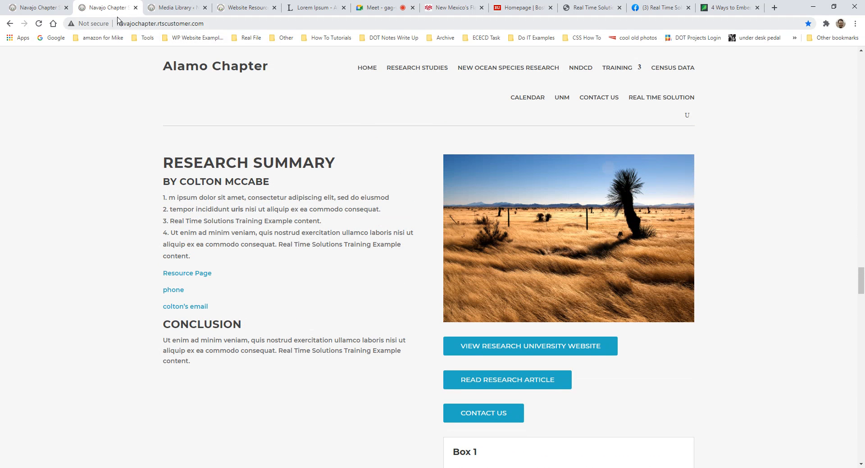
pyautogui.click(216, 23)
pyautogui.press('Return')
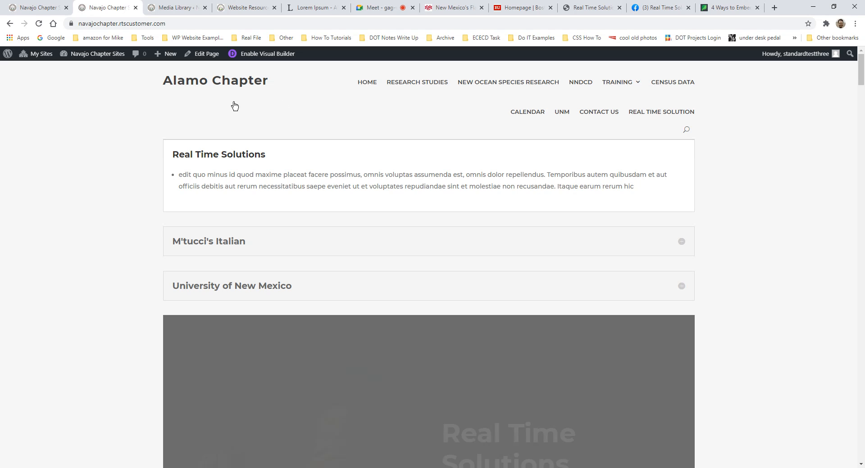
pyautogui.scroll(-11, 367, 170)
pyautogui.scroll(3, 509, 189)
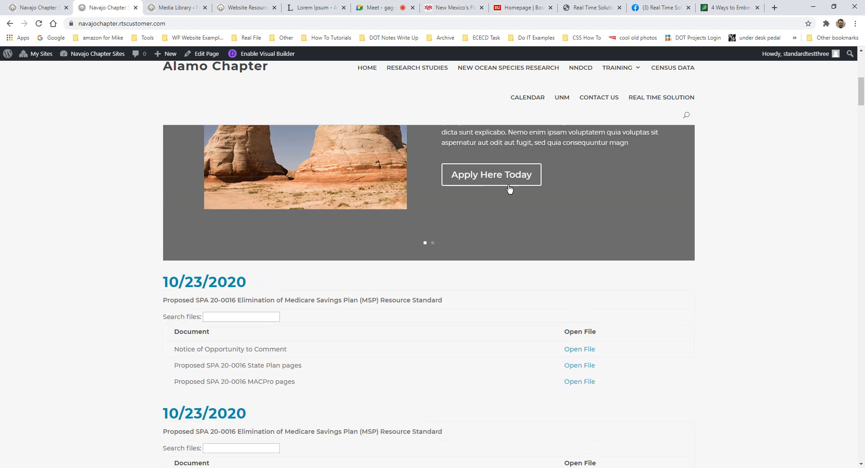
pyautogui.scroll(5, 501, 333)
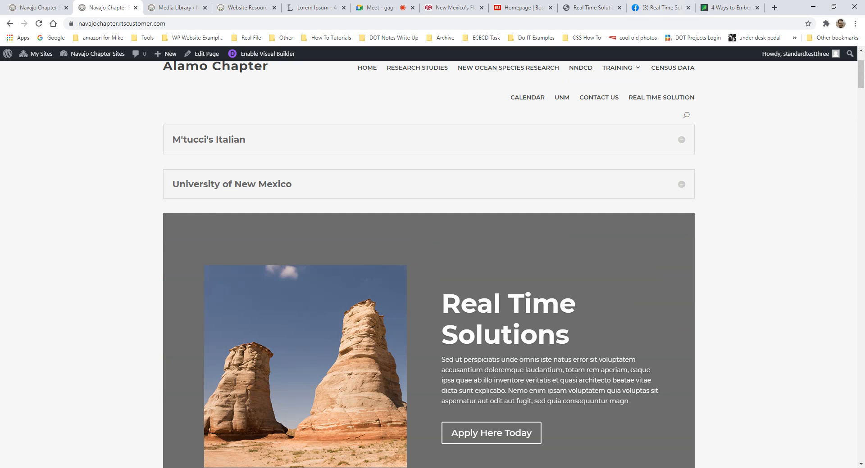
pyautogui.click(658, 7)
pyautogui.click(608, 167)
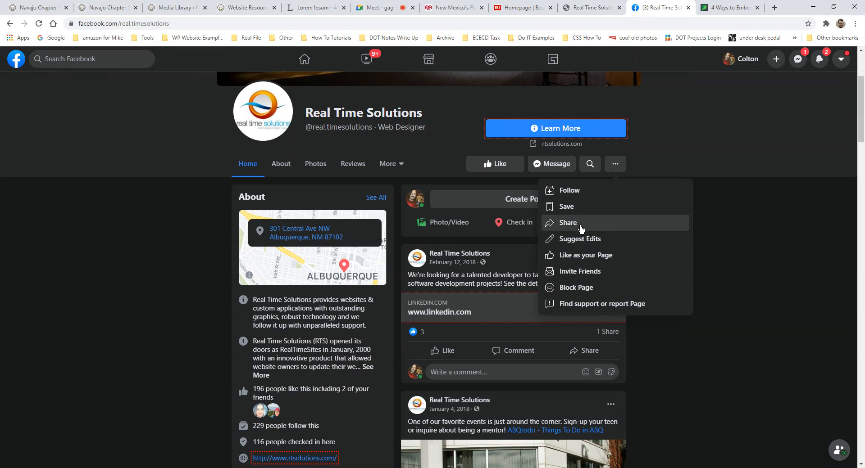
# - Discard the Facebook share post for the Real Time Solutions page and go to the embedding article
pyautogui.click(568, 223)
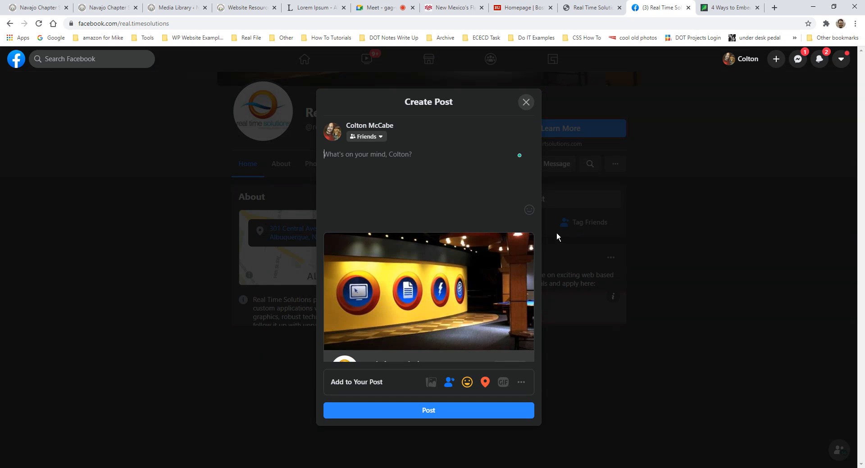
pyautogui.click(526, 103)
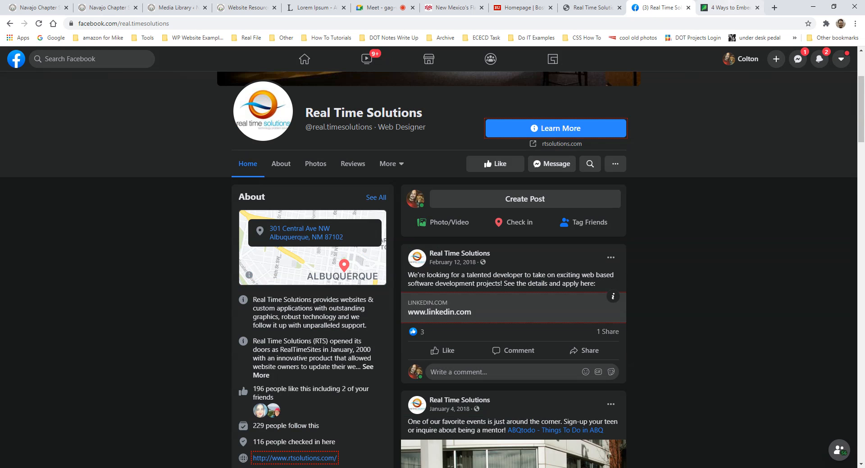
pyautogui.click(730, 7)
# - Select the Facebook-embedding article's web address, then return to the Alamo Chapter site
pyautogui.moveTo(78, 24); pyautogui.dragTo(234, 24)
pyautogui.tripleClick(234, 25)
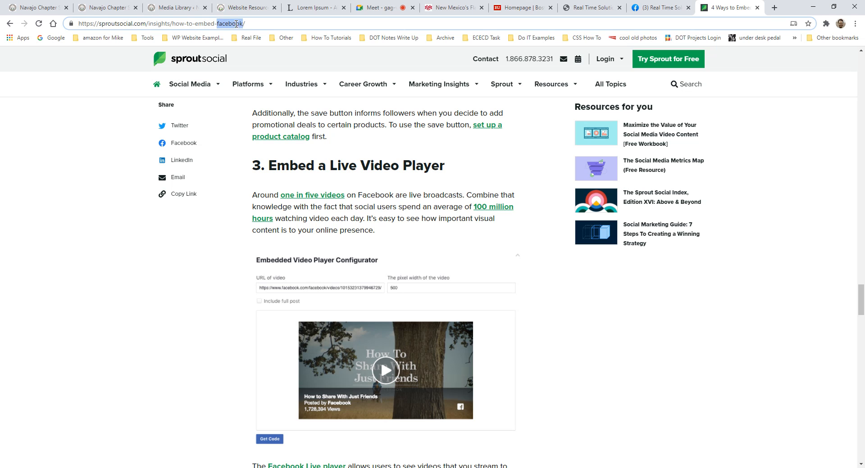
pyautogui.doubleClick(234, 25)
pyautogui.tripleClick(136, 27)
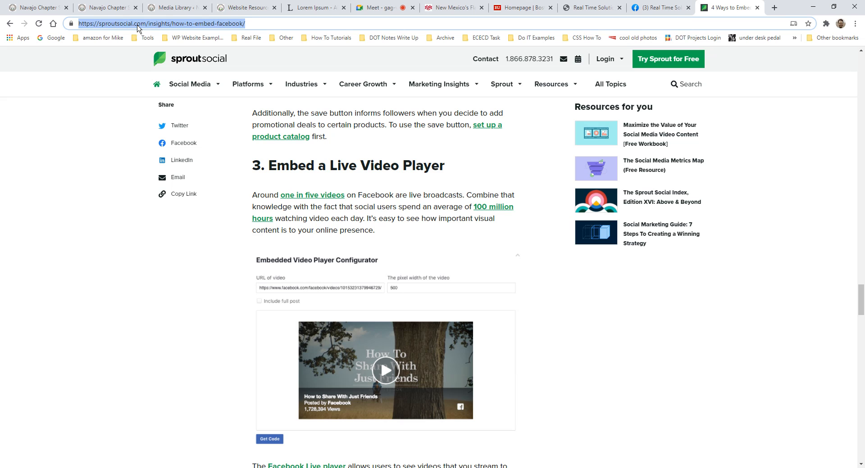
pyautogui.click(138, 26)
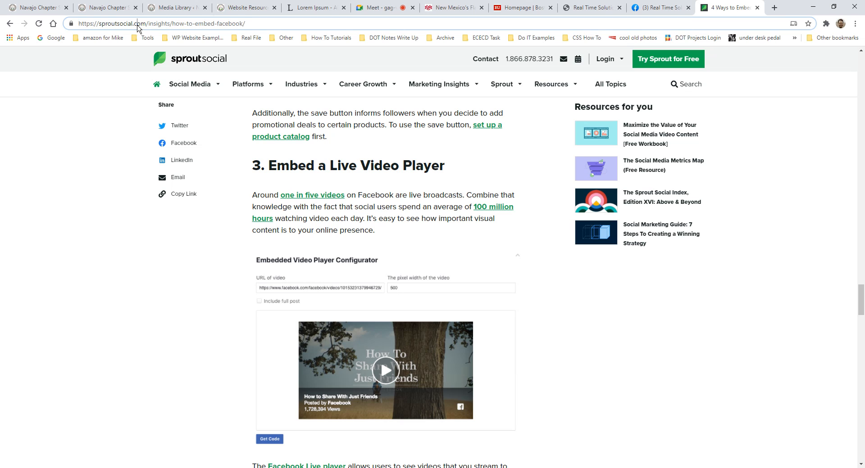
pyautogui.click(108, 9)
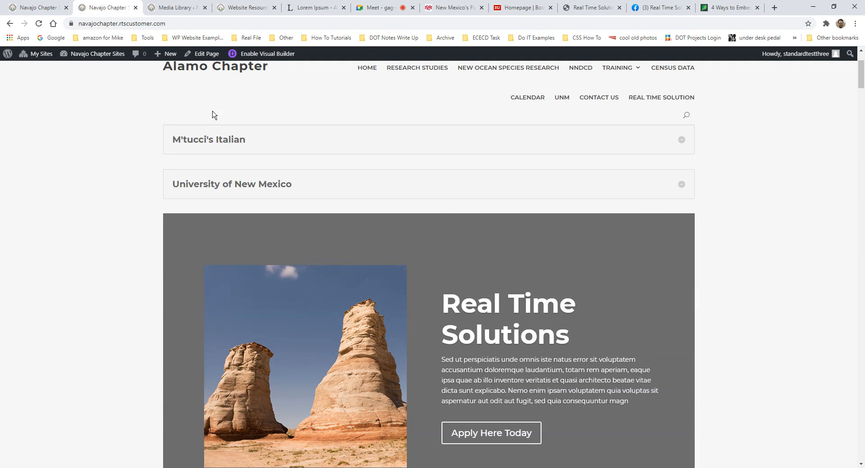
# - Enable the Divi Visual Builder on the Alamo Chapter page
pyautogui.scroll(-6, 442, 217)
pyautogui.scroll(4, 396, 201)
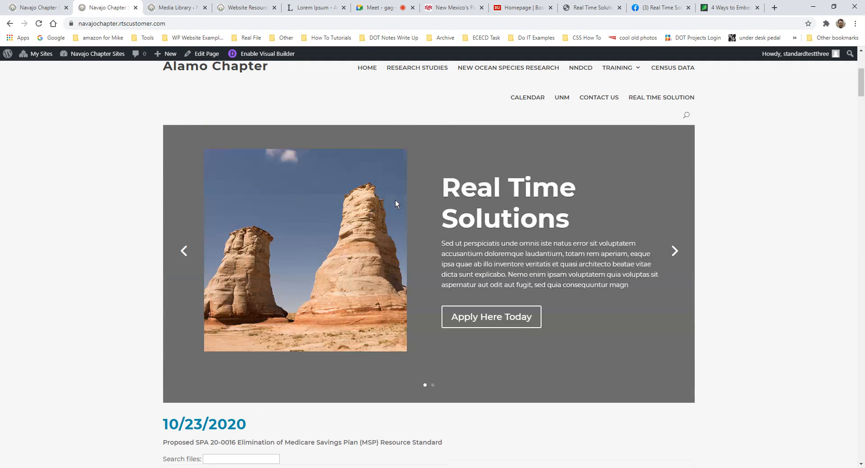
pyautogui.click(176, 9)
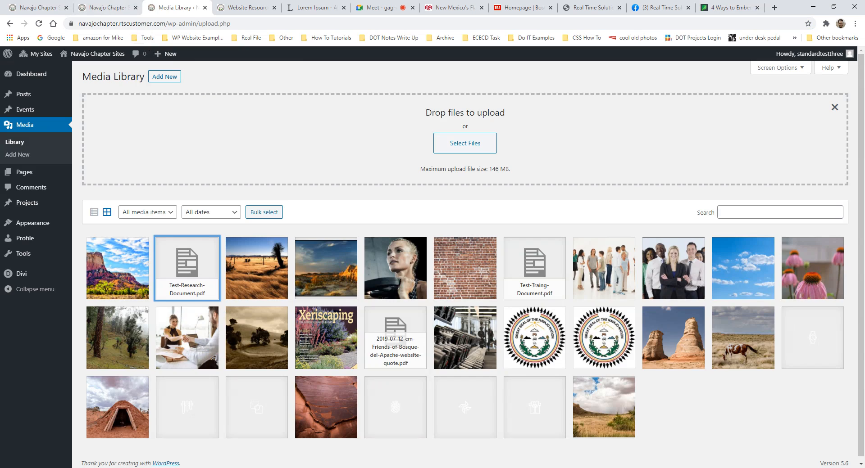
pyautogui.click(109, 8)
pyautogui.scroll(-4, 466, 229)
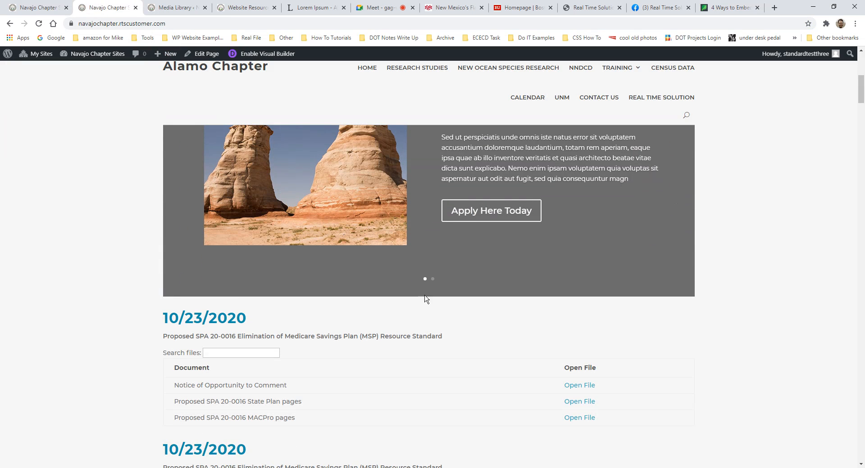
pyautogui.click(264, 55)
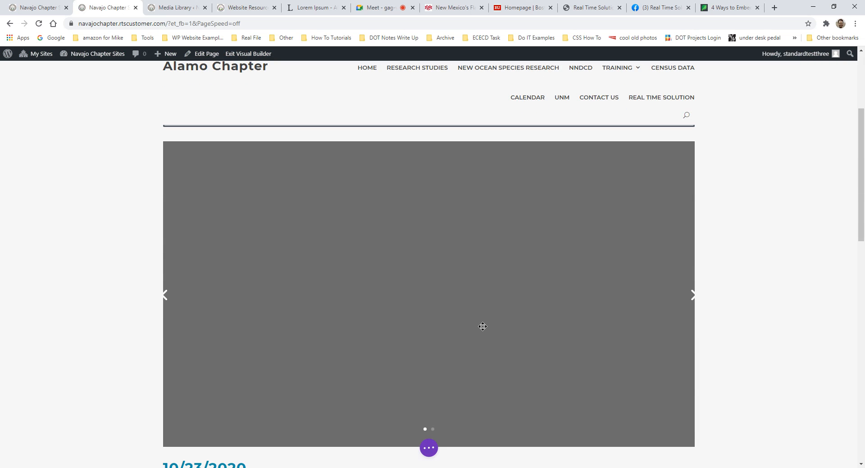
# - Insert a Code module below the accordion of organisations by searching 'code'
pyautogui.scroll(-5, 469, 317)
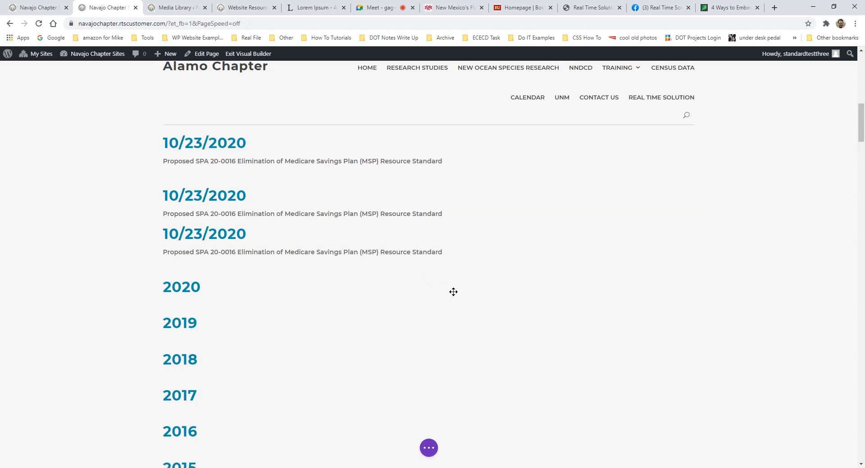
pyautogui.scroll(6, 452, 293)
pyautogui.scroll(4, 466, 266)
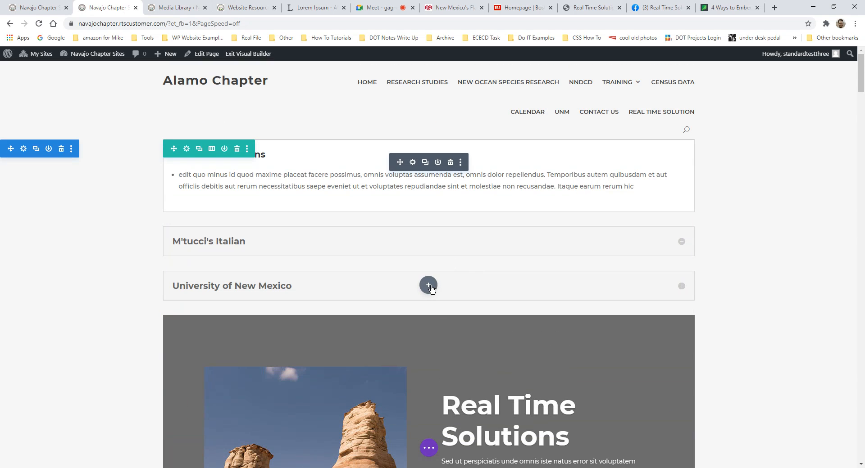
pyautogui.click(429, 285)
pyautogui.write('code')
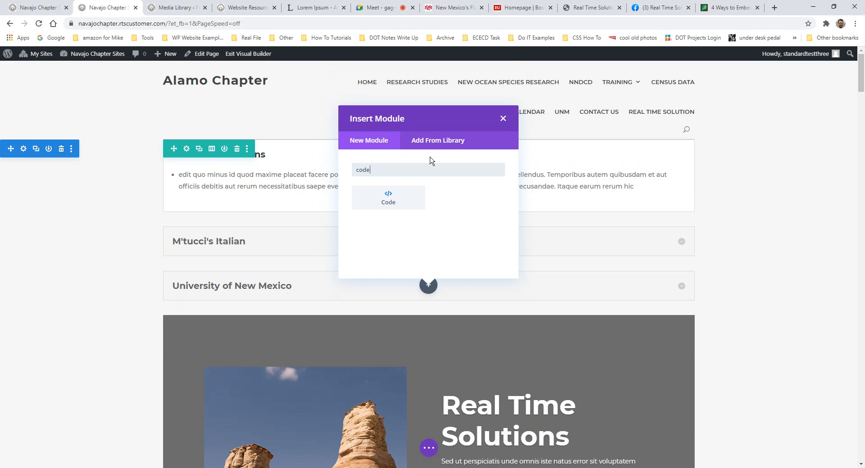
pyautogui.click(387, 197)
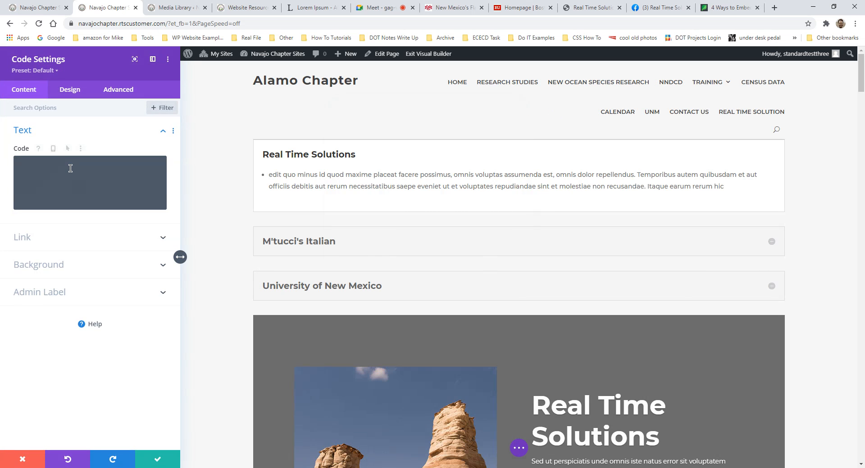
# - Discard the empty Code module and move the Facebook tab into its own window
pyautogui.click(30, 169)
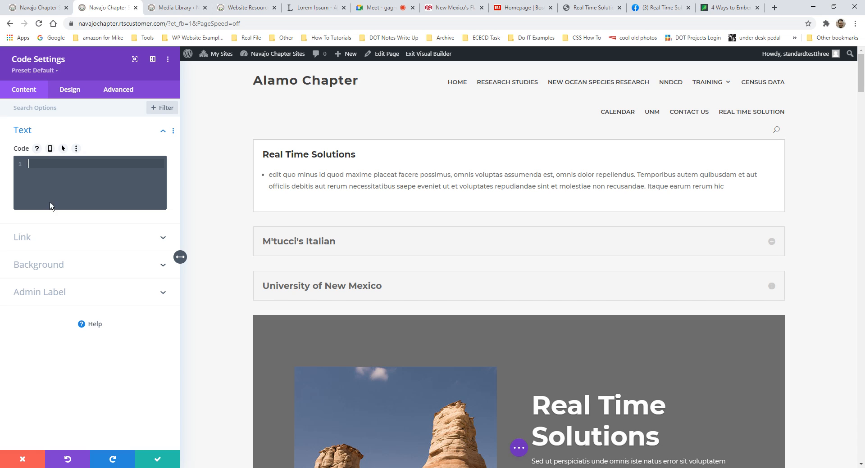
pyautogui.click(22, 459)
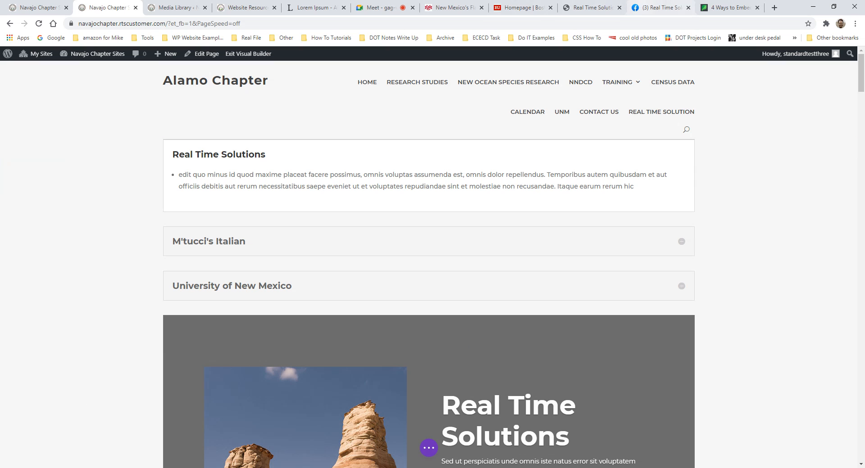
pyautogui.moveTo(661, 8); pyautogui.dragTo(864, 180)
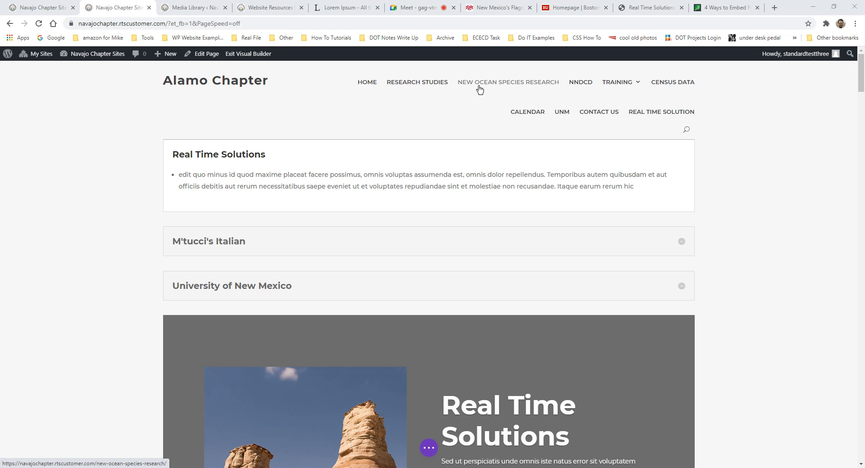
# - Read the recorded-training question in the Meet chat, then bring up the Website Resources page
pyautogui.click(419, 9)
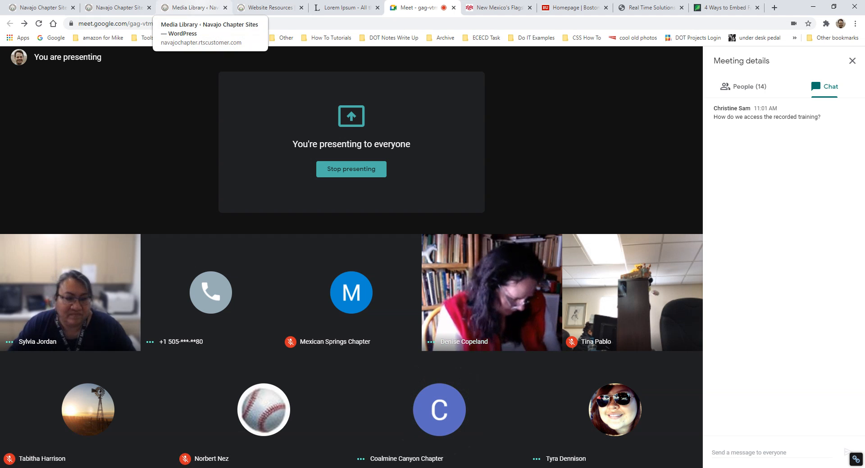
pyautogui.click(189, 8)
pyautogui.click(117, 7)
# - Scroll Website Resources to the training recordings and highlight the '11-17-2020 (Morning)' date
pyautogui.click(266, 7)
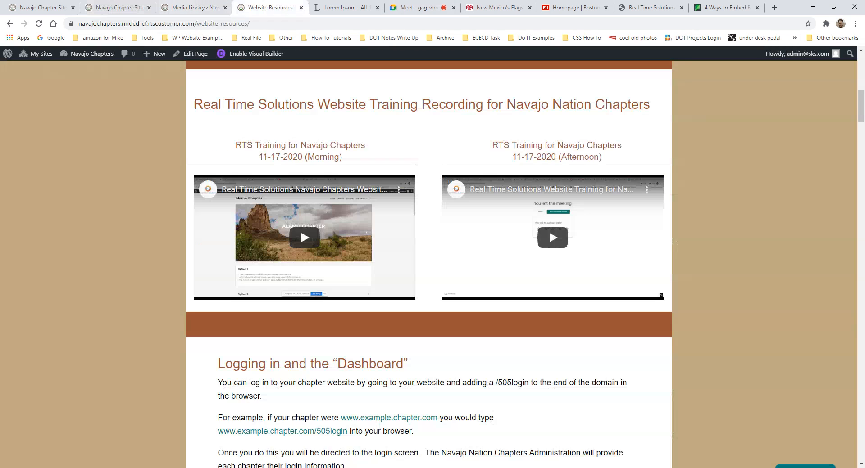
pyautogui.scroll(2, 297, 162)
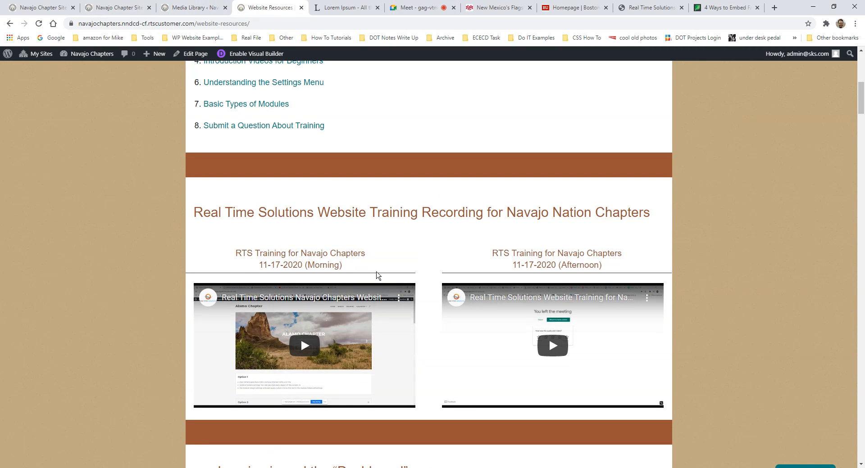
pyautogui.scroll(-1, 351, 284)
pyautogui.scroll(-2, 328, 292)
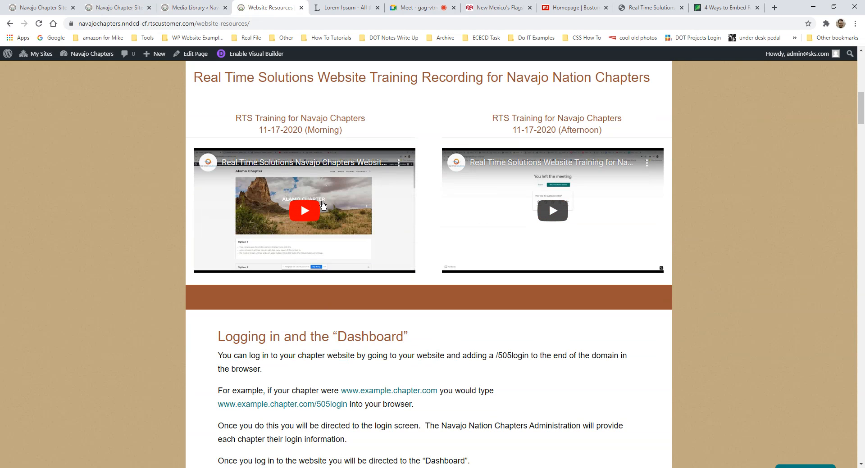
pyautogui.scroll(1, 326, 205)
pyautogui.scroll(2, 327, 206)
pyautogui.scroll(-1, 340, 199)
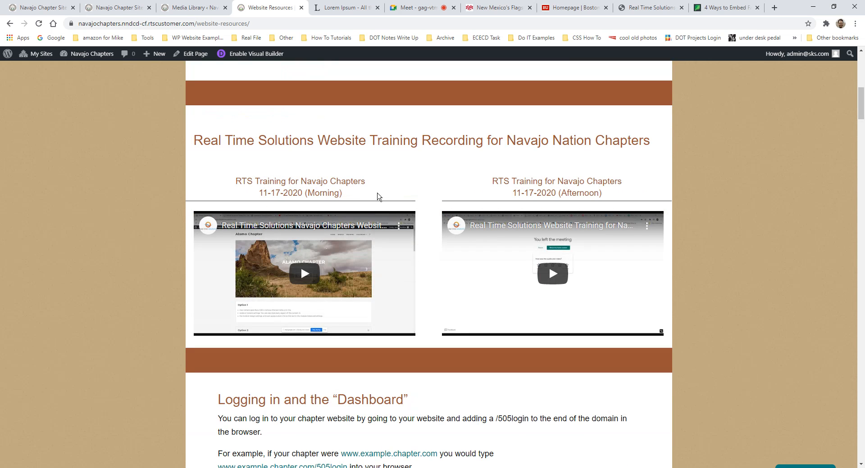
pyautogui.scroll(1, 377, 197)
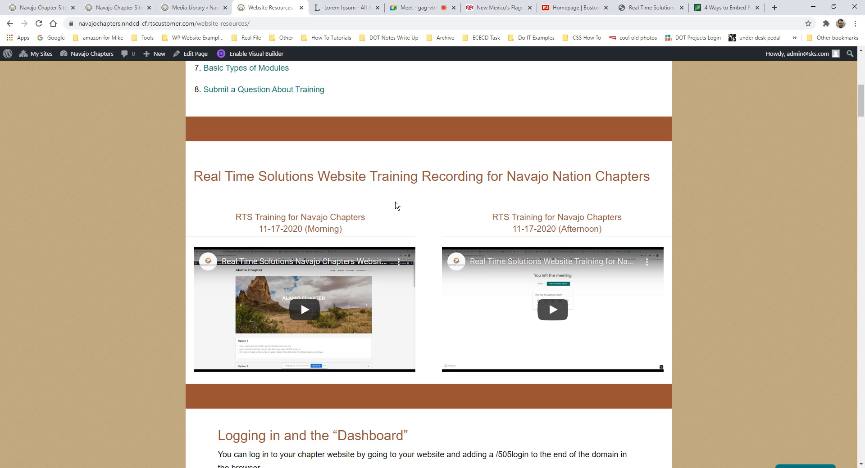
pyautogui.scroll(2, 396, 206)
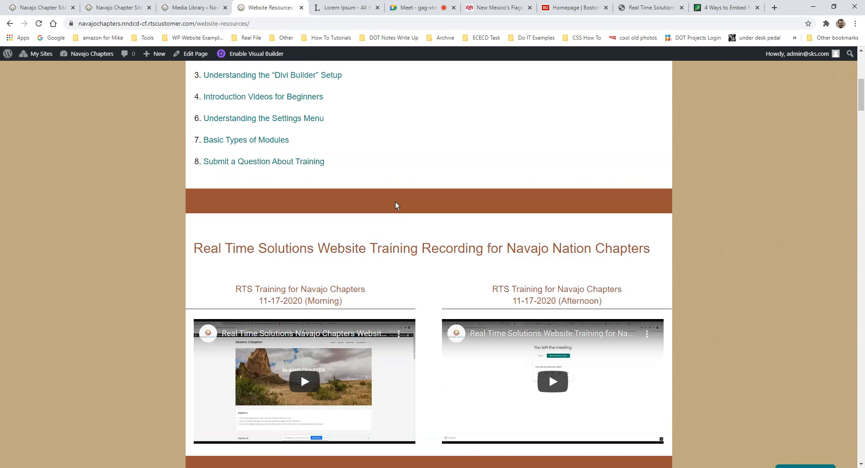
pyautogui.scroll(-1, 427, 277)
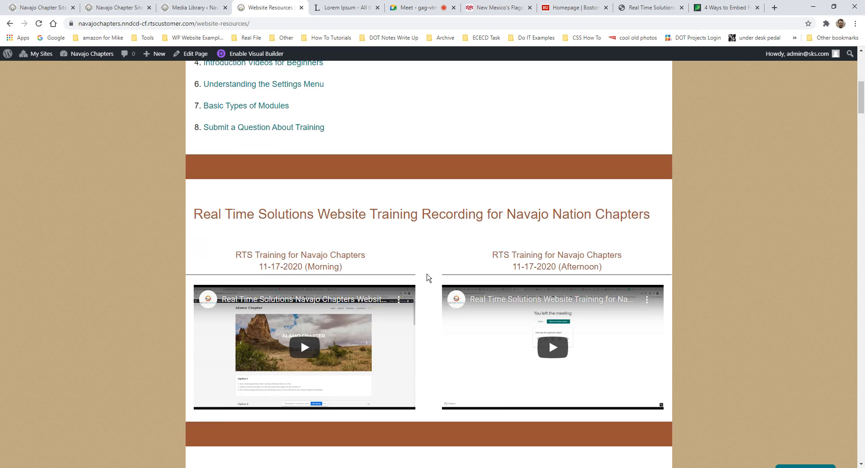
pyautogui.scroll(7, 414, 236)
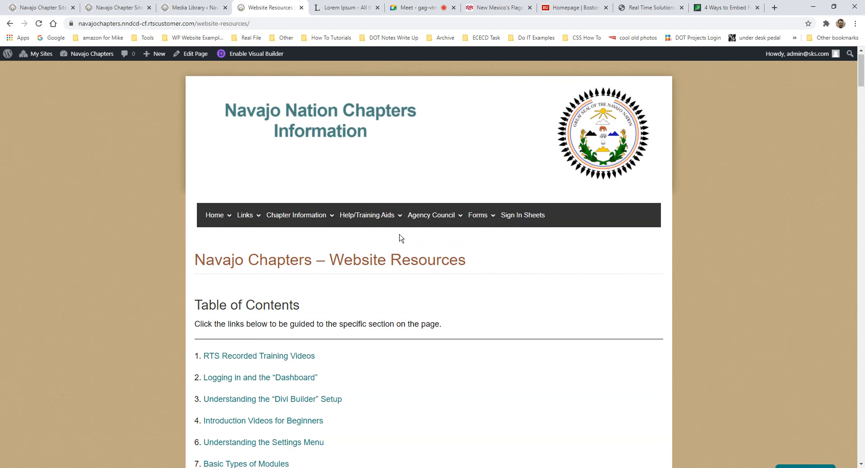
pyautogui.scroll(-2, 400, 237)
pyautogui.scroll(-3, 397, 241)
pyautogui.scroll(-3, 396, 244)
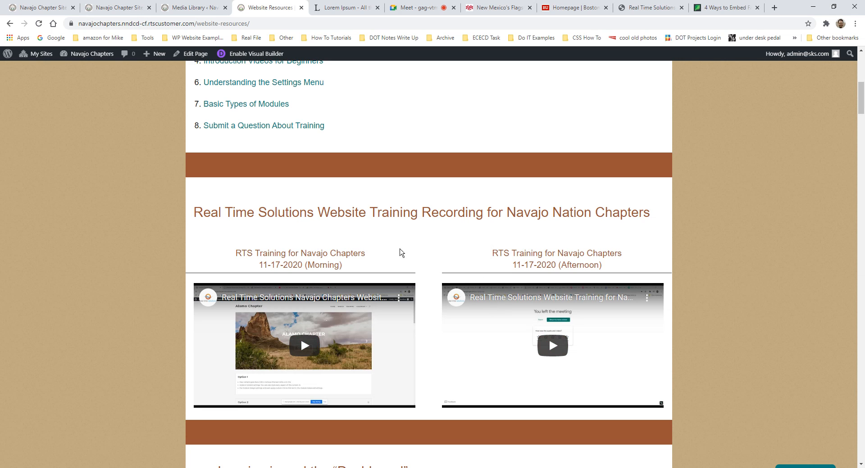
pyautogui.moveTo(253, 267)
pyautogui.mouseDown()
pyautogui.moveTo(314, 266)
pyautogui.moveTo(260, 267)
pyautogui.mouseUp()
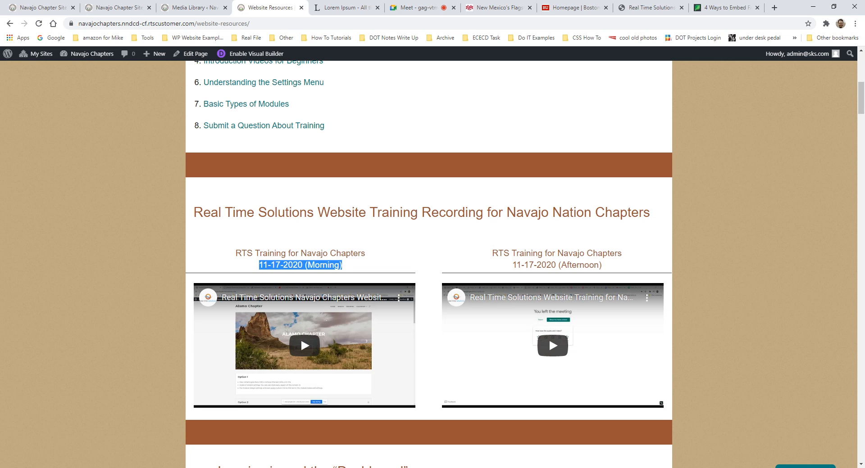
# - Scroll through the training recordings again, then return to the Google Meet call
pyautogui.scroll(1, 302, 204)
pyautogui.scroll(2, 306, 208)
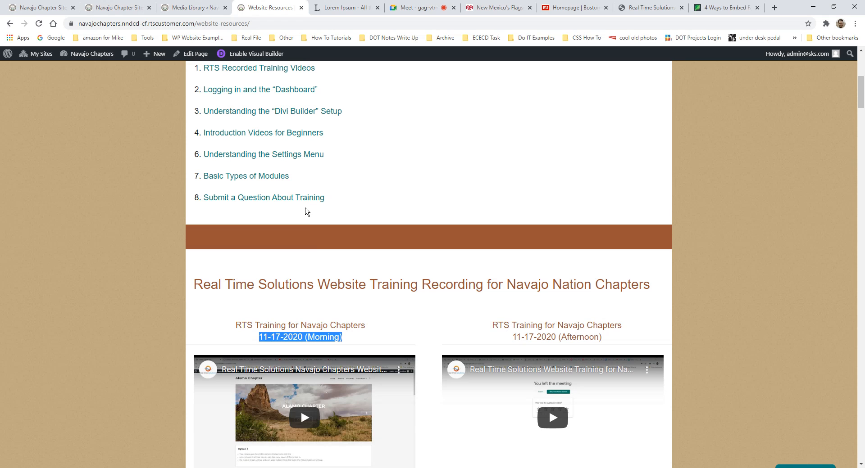
pyautogui.scroll(-2, 325, 225)
pyautogui.scroll(-1, 506, 348)
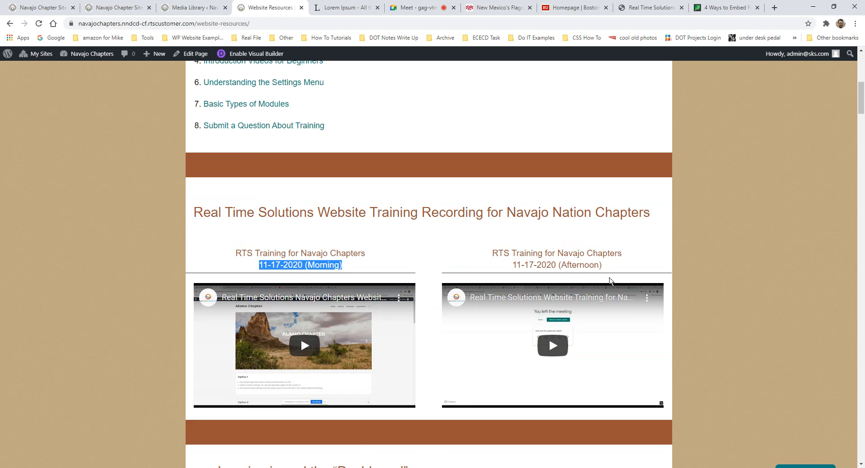
pyautogui.scroll(3, 586, 291)
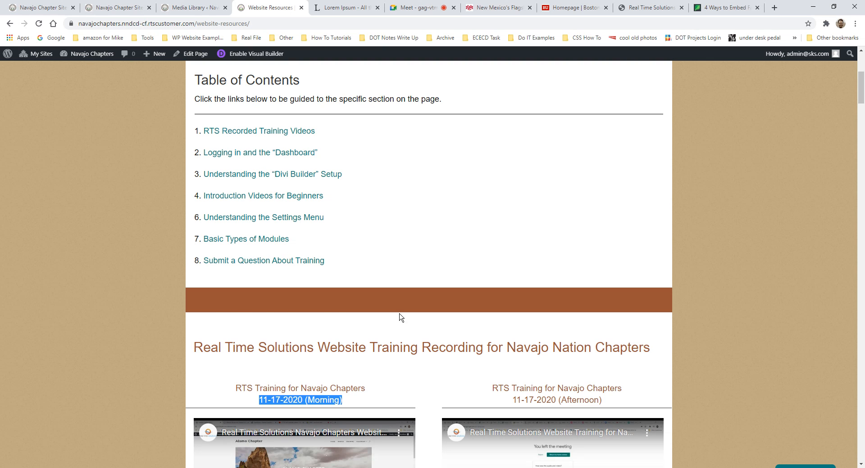
pyautogui.scroll(3, 399, 318)
pyautogui.moveTo(458, 134)
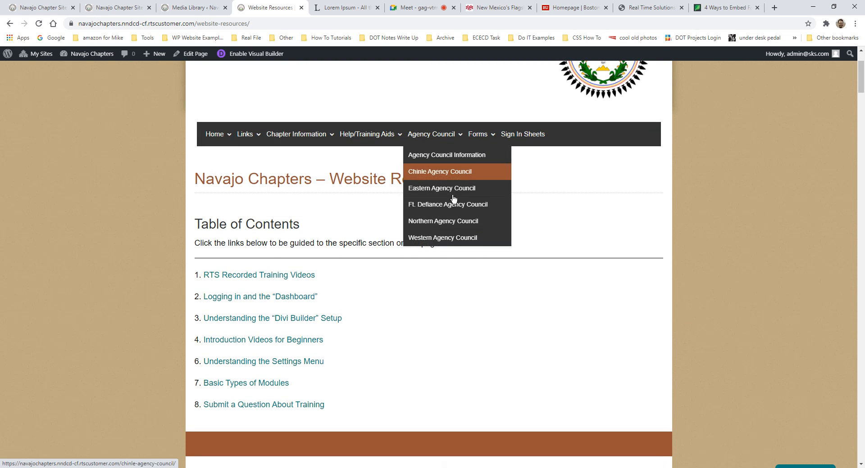
pyautogui.scroll(-2, 488, 273)
pyautogui.scroll(-2, 490, 275)
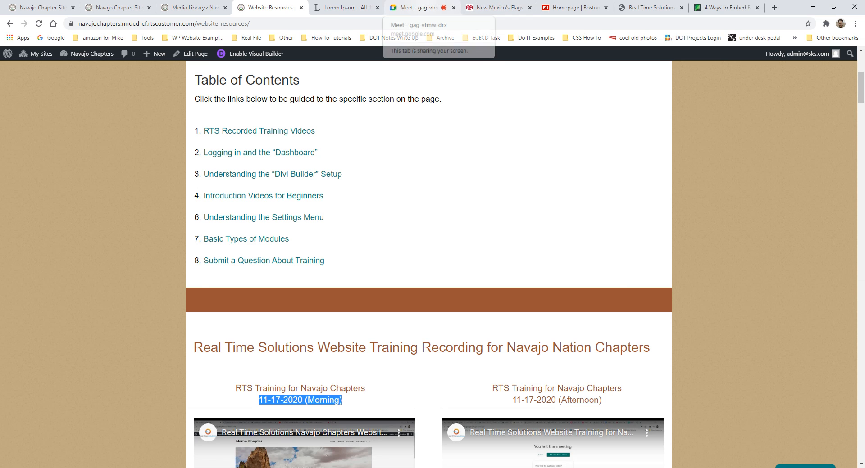
pyautogui.click(417, 8)
# - Stop presenting the screen and leave the Google Meet call
pyautogui.click(642, 446)
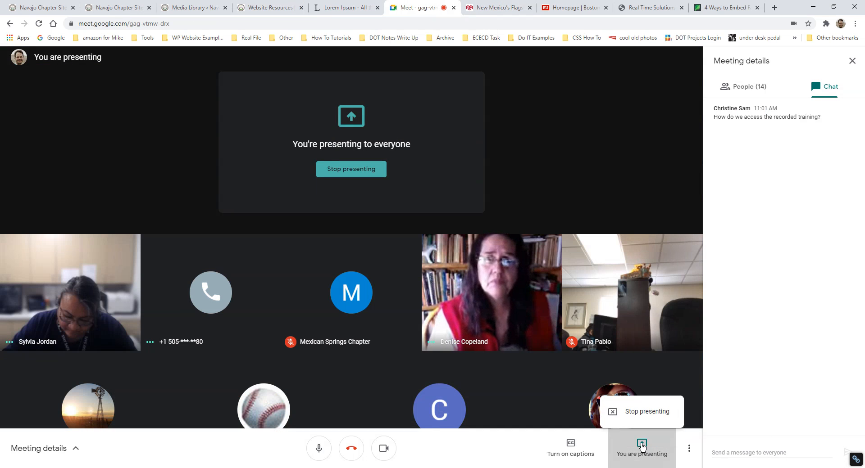
pyautogui.click(641, 407)
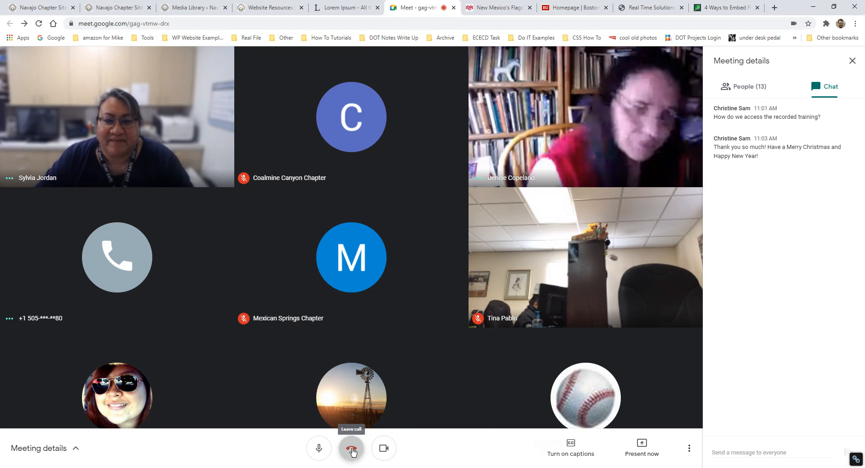
pyautogui.click(352, 450)
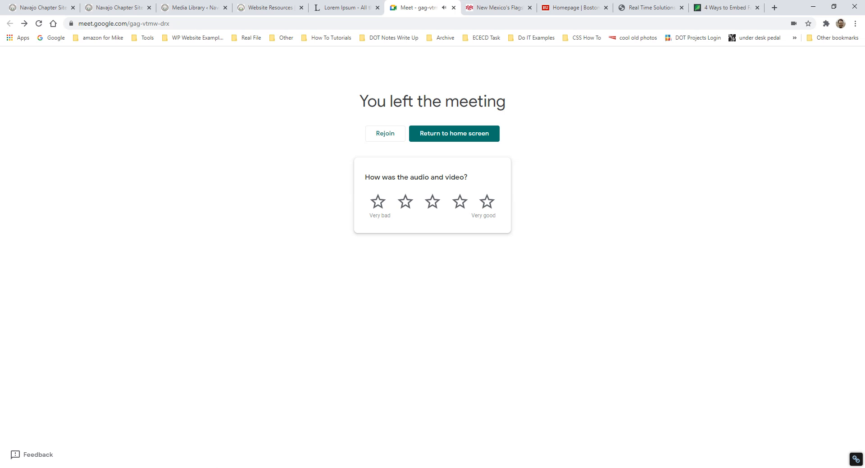